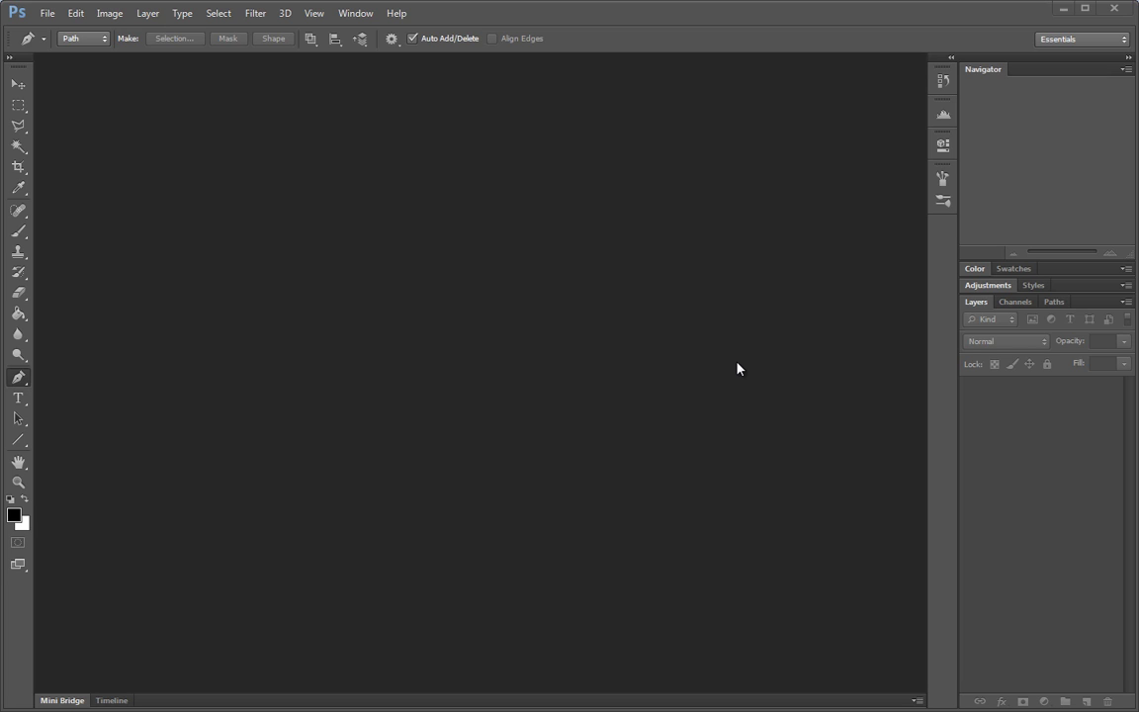
# Create a new 1440 × 900 pixel RGB document at 72 pixels/inch with a white background
pyautogui.click(43, 15)
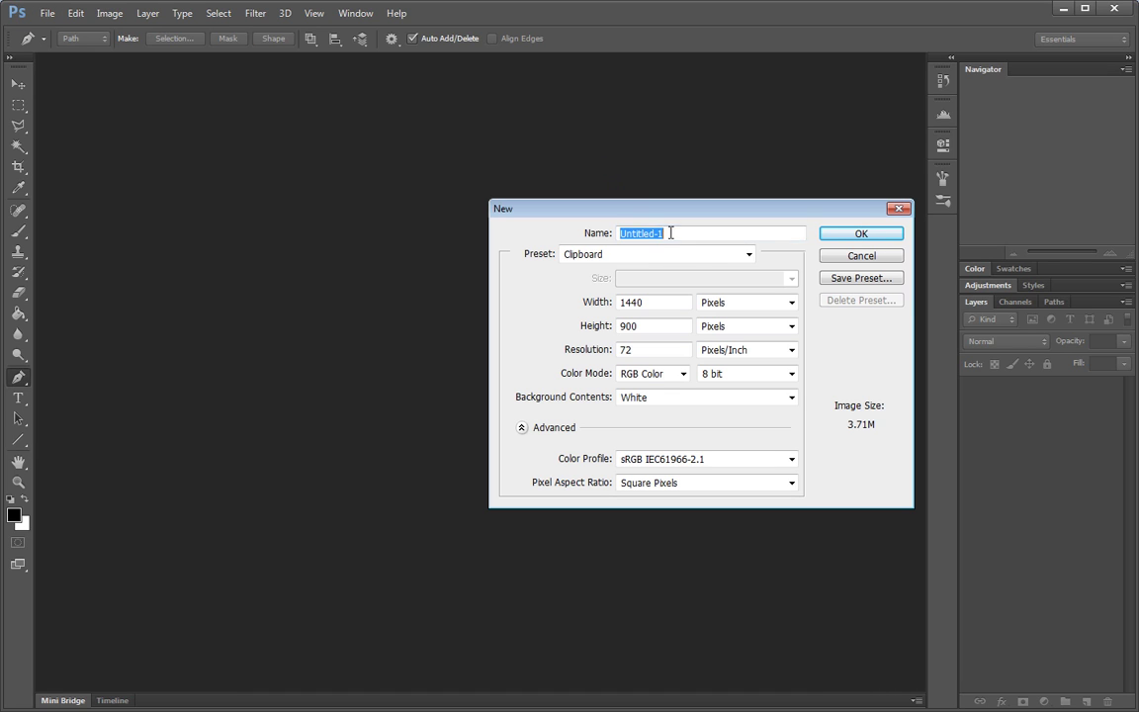
pyautogui.click(848, 241)
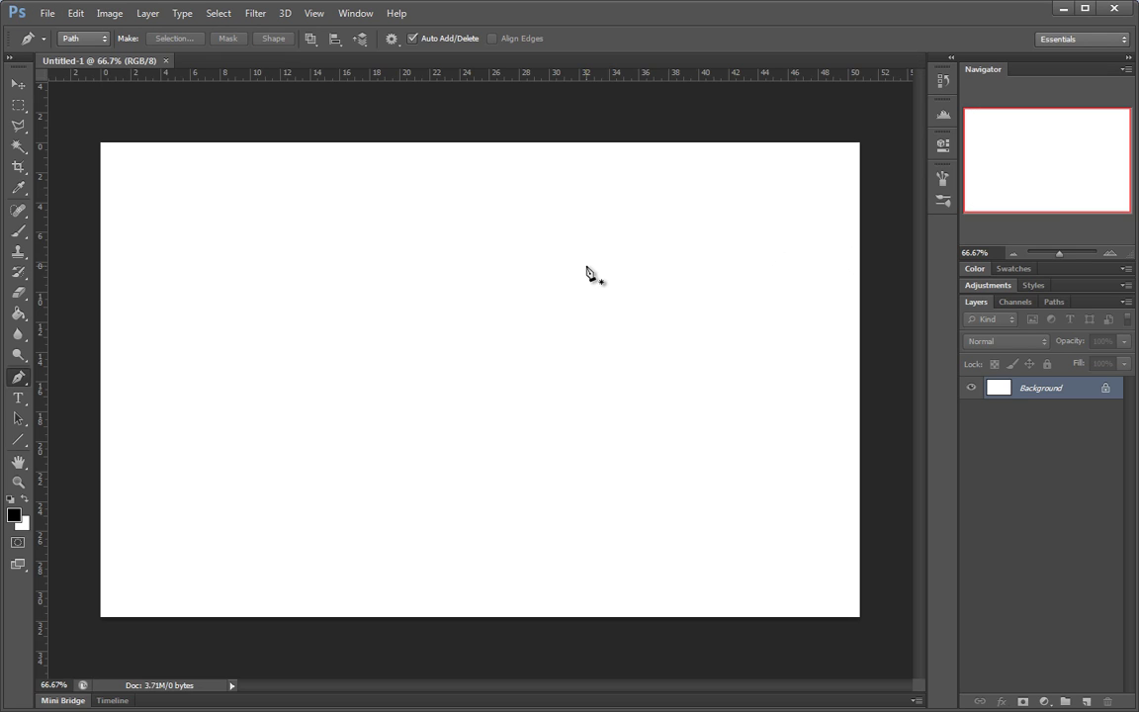
pyautogui.click(18, 105)
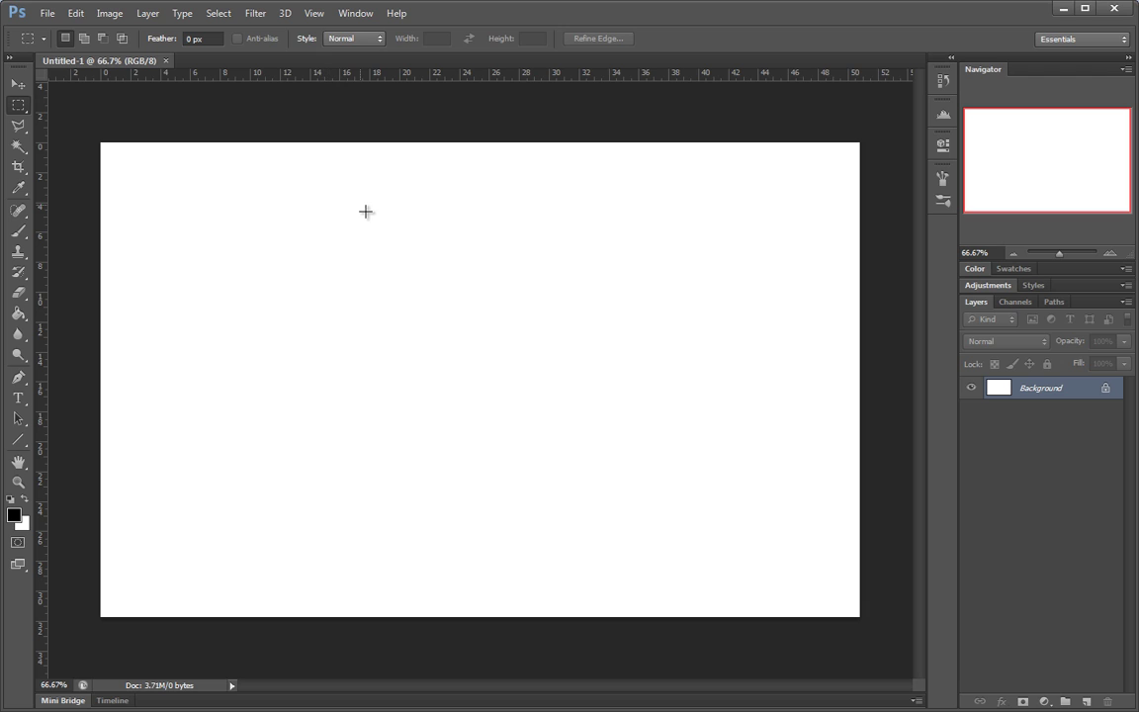
pyautogui.moveTo(665, 250); pyautogui.dragTo(272, 459)
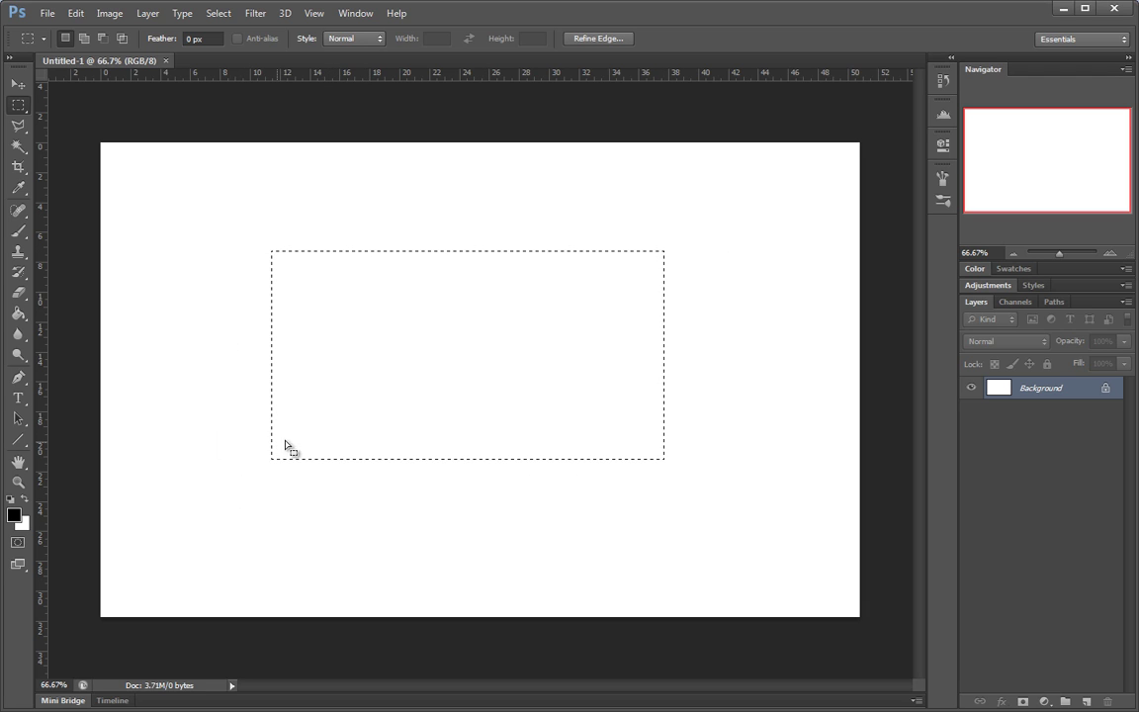
pyautogui.click(719, 240)
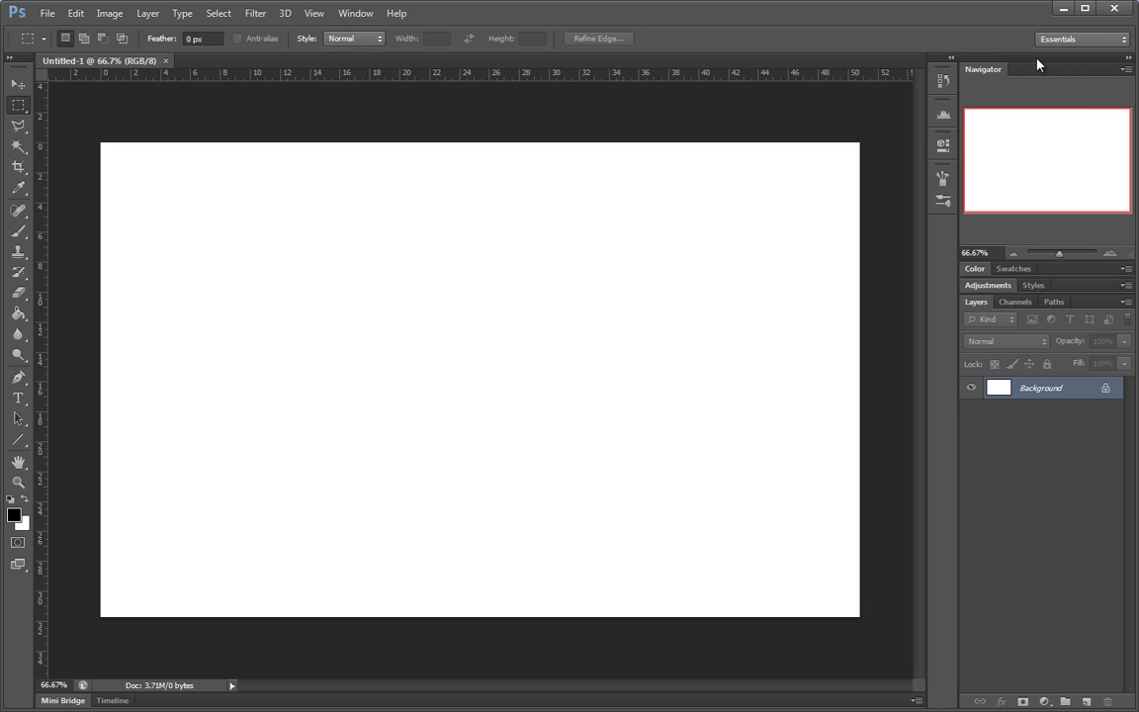
# Switch the workspace from Essentials to 3D
pyautogui.click(1059, 42)
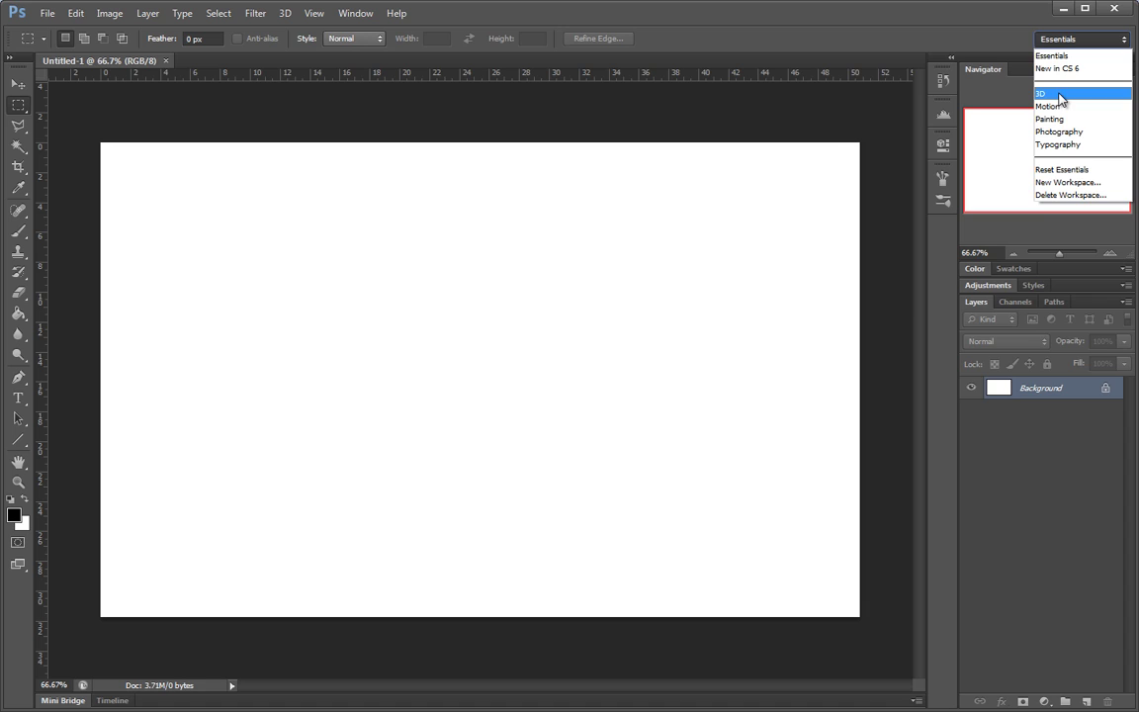
pyautogui.click(1060, 94)
pyautogui.click(874, 309)
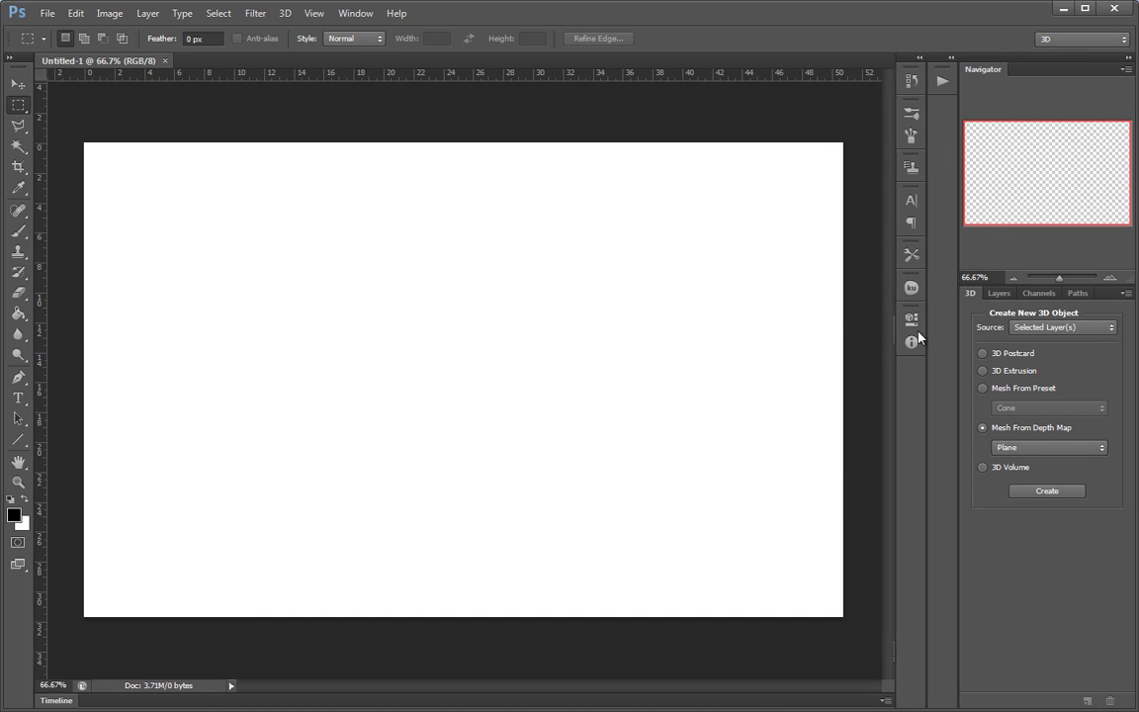
pyautogui.click(1068, 44)
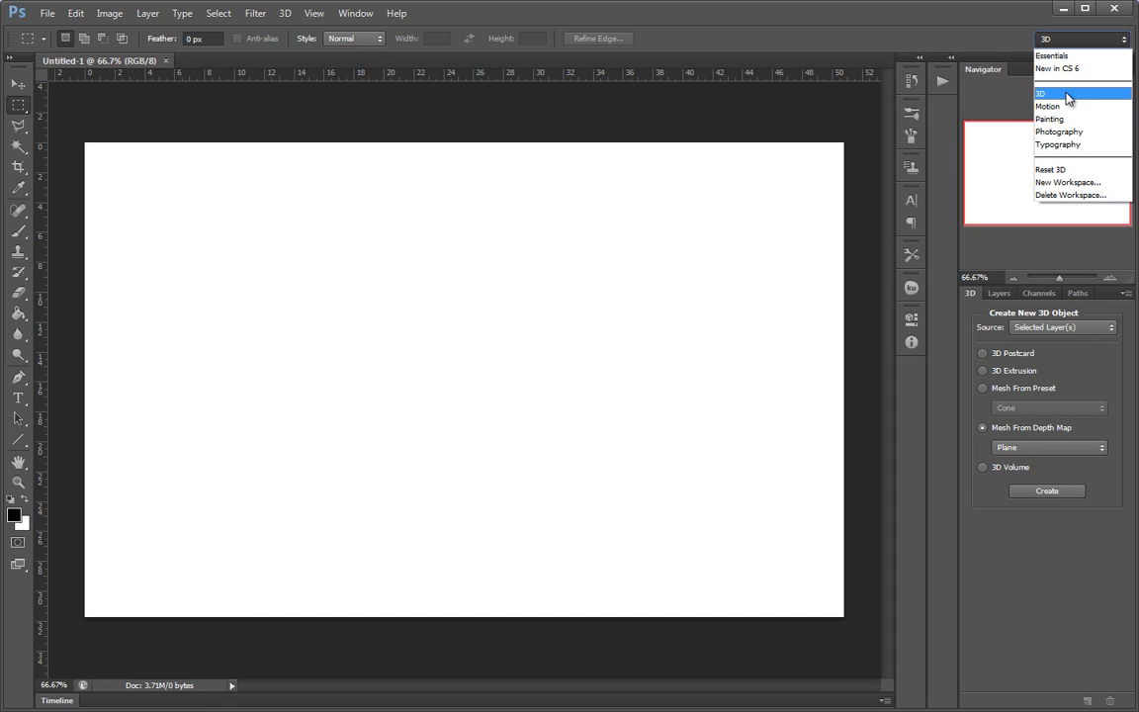
pyautogui.click(969, 166)
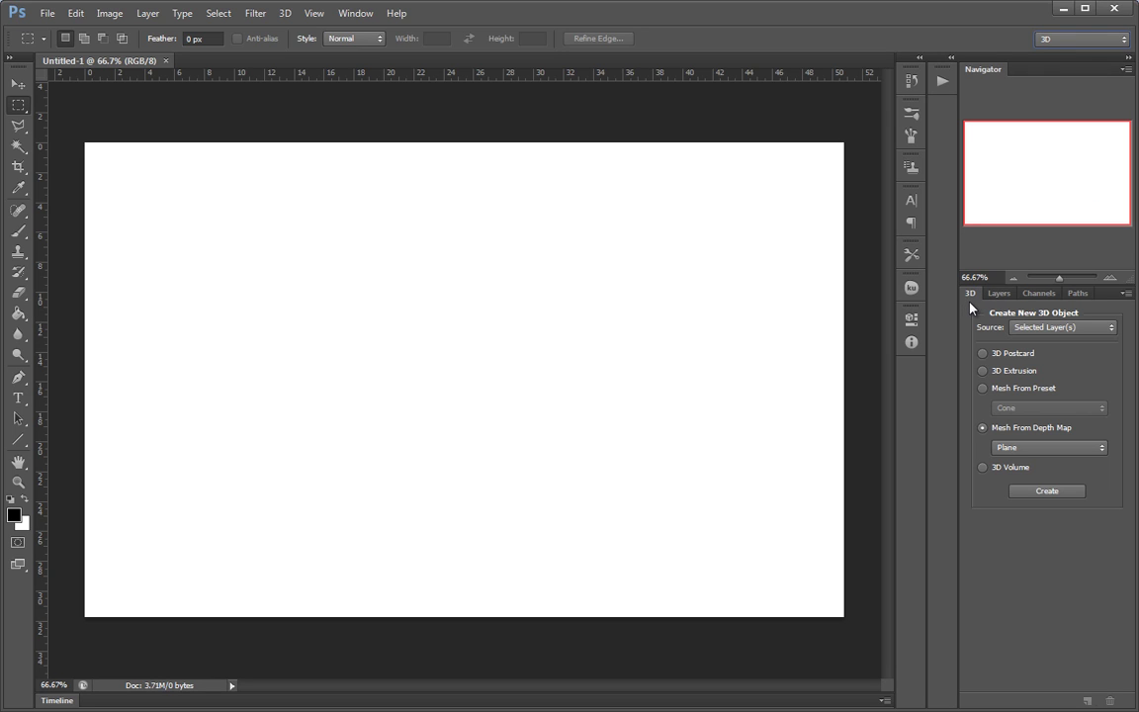
pyautogui.click(351, 13)
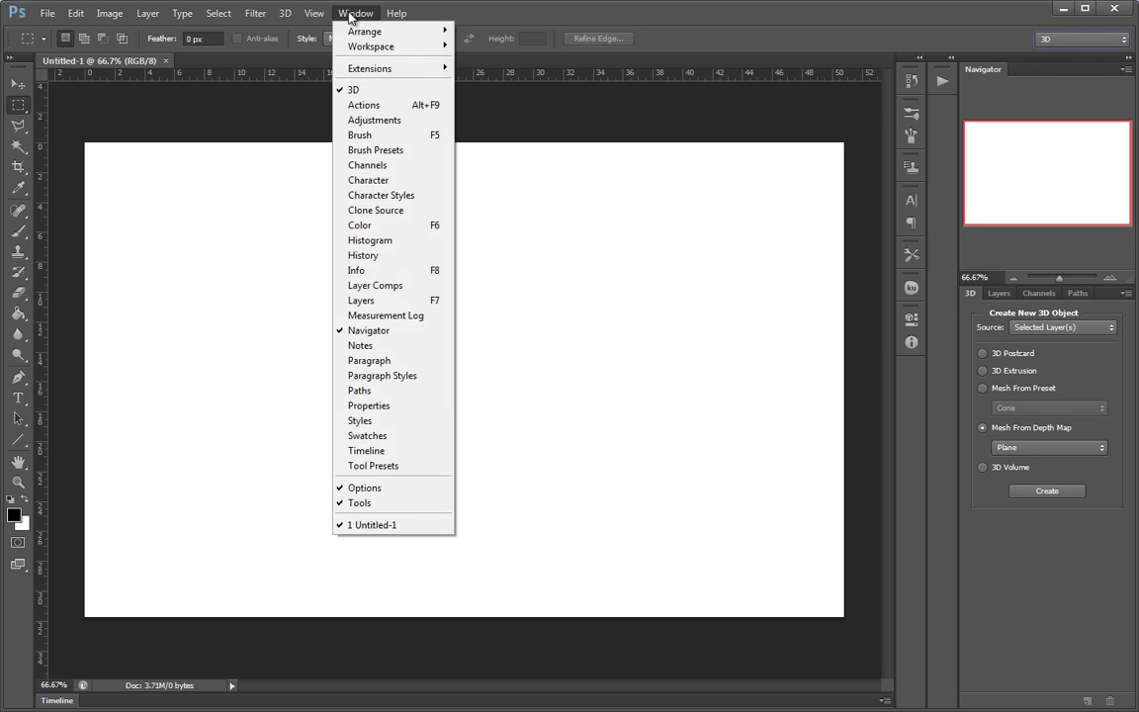
pyautogui.click(669, 331)
pyautogui.click(998, 293)
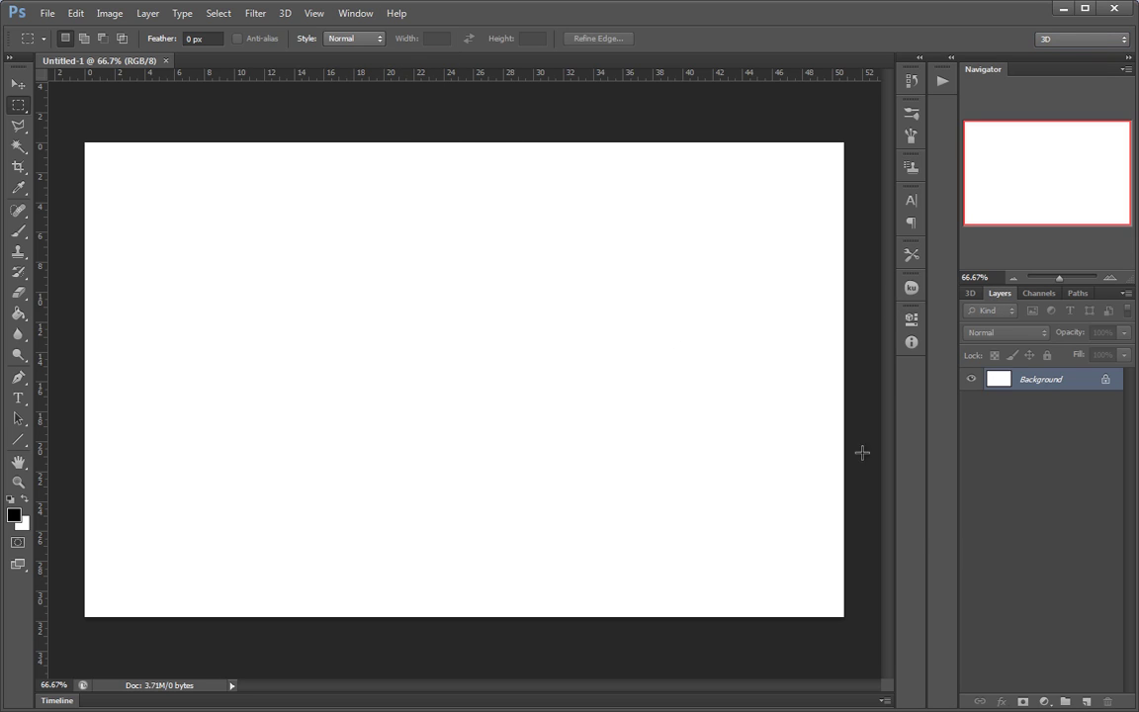
pyautogui.click(971, 294)
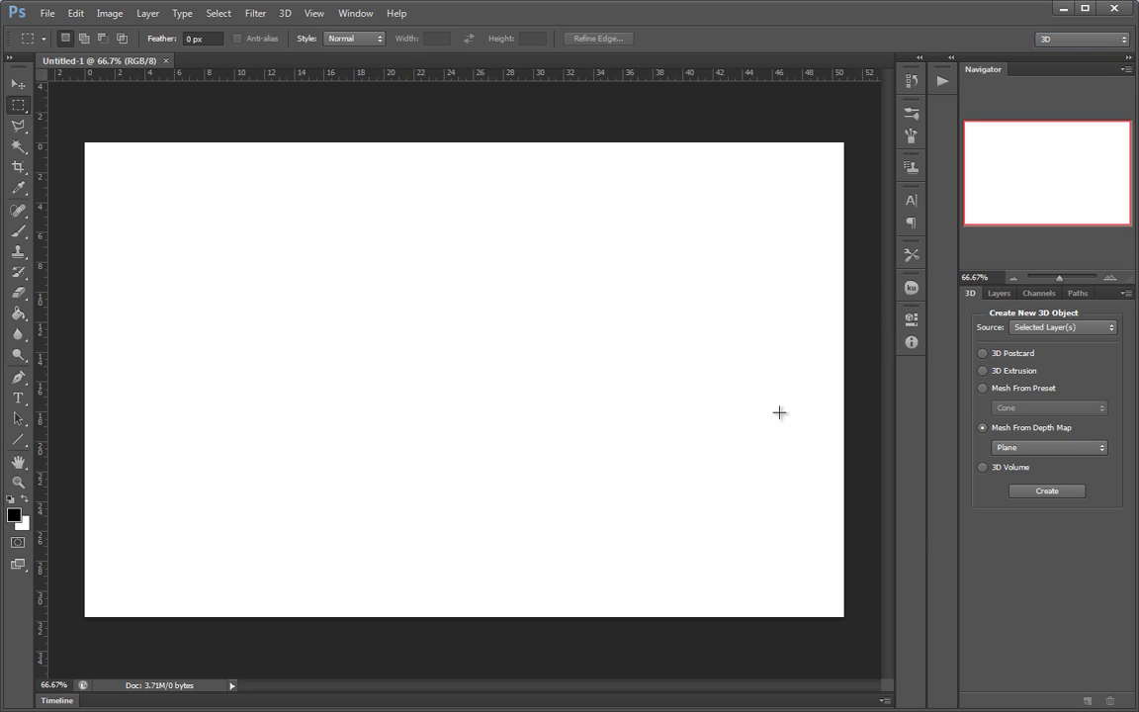
# Add a new layer above the background and turn it into a 3D mesh using the Soda preset
pyautogui.click(1008, 295)
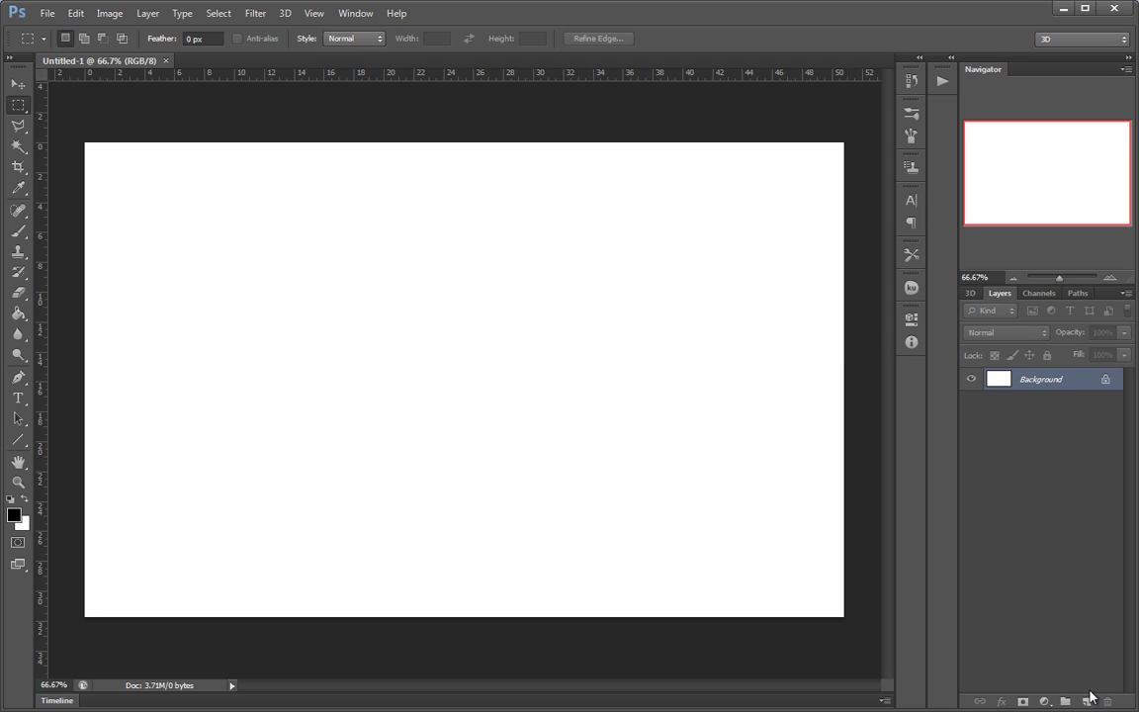
pyautogui.click(1087, 698)
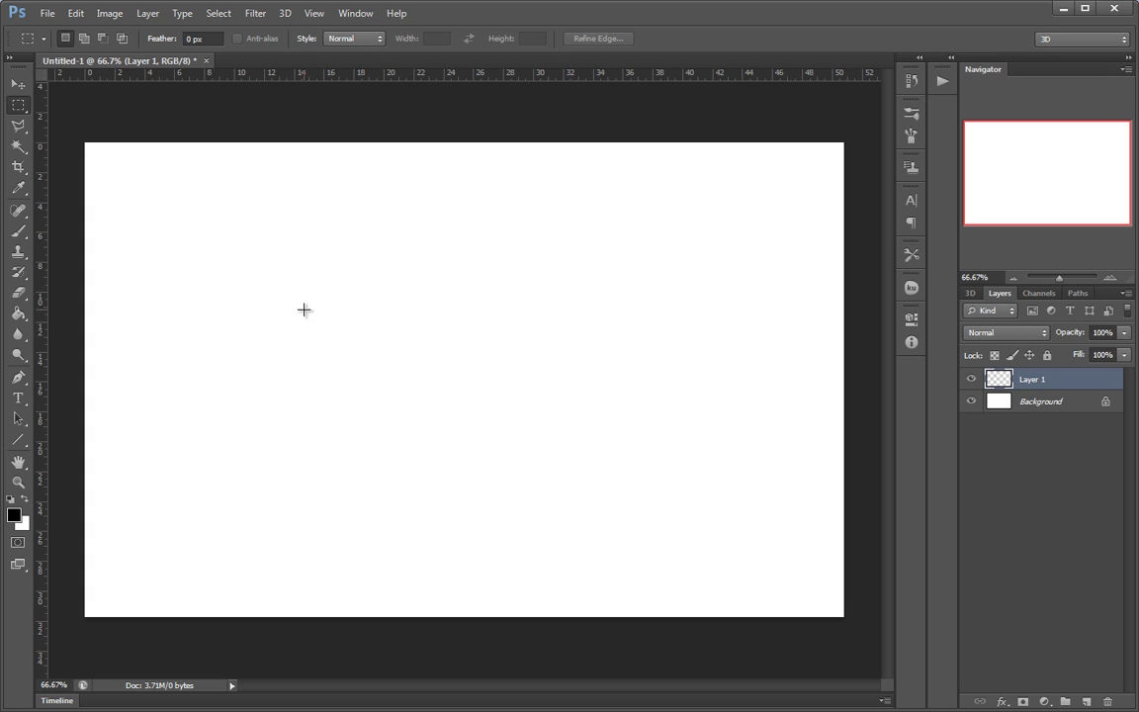
pyautogui.moveTo(275, 309); pyautogui.dragTo(671, 441)
pyautogui.click(694, 501)
pyautogui.click(284, 14)
pyautogui.moveTo(333, 113)
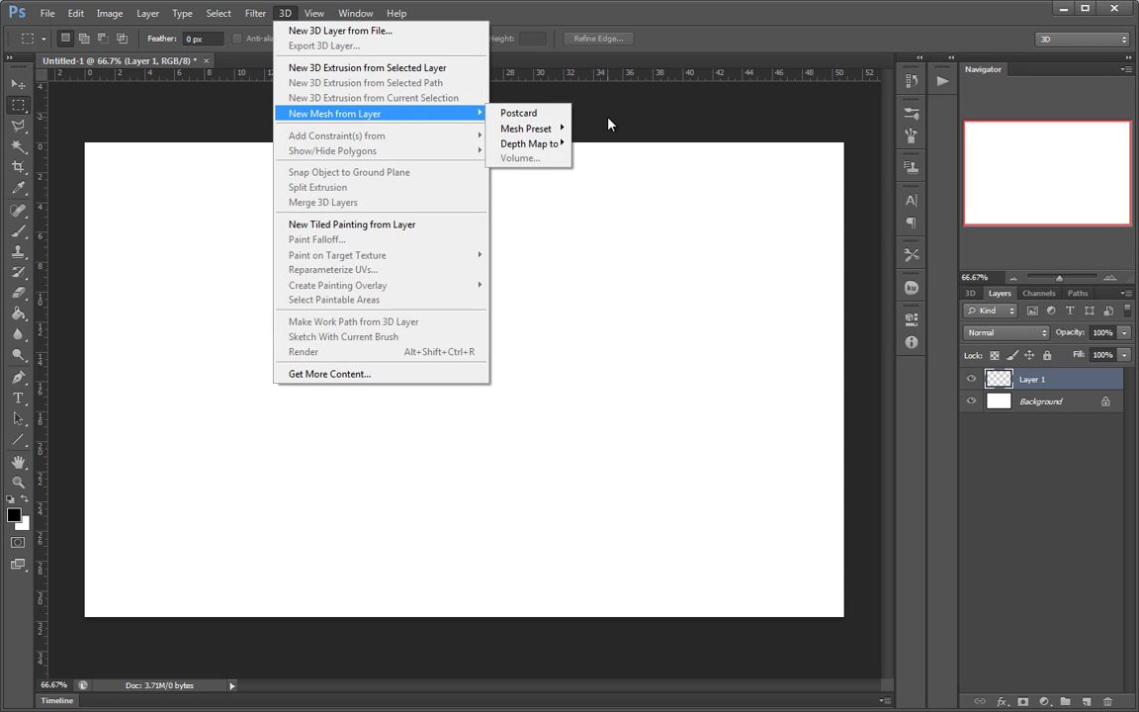
pyautogui.moveTo(546, 130)
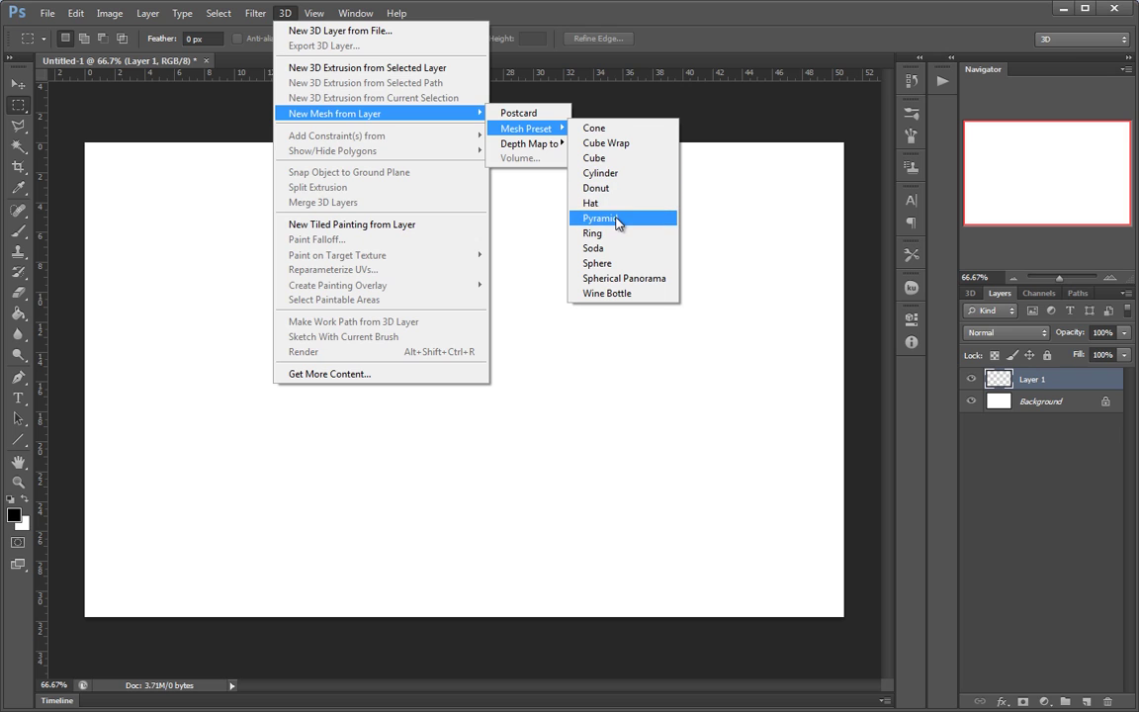
pyautogui.click(605, 248)
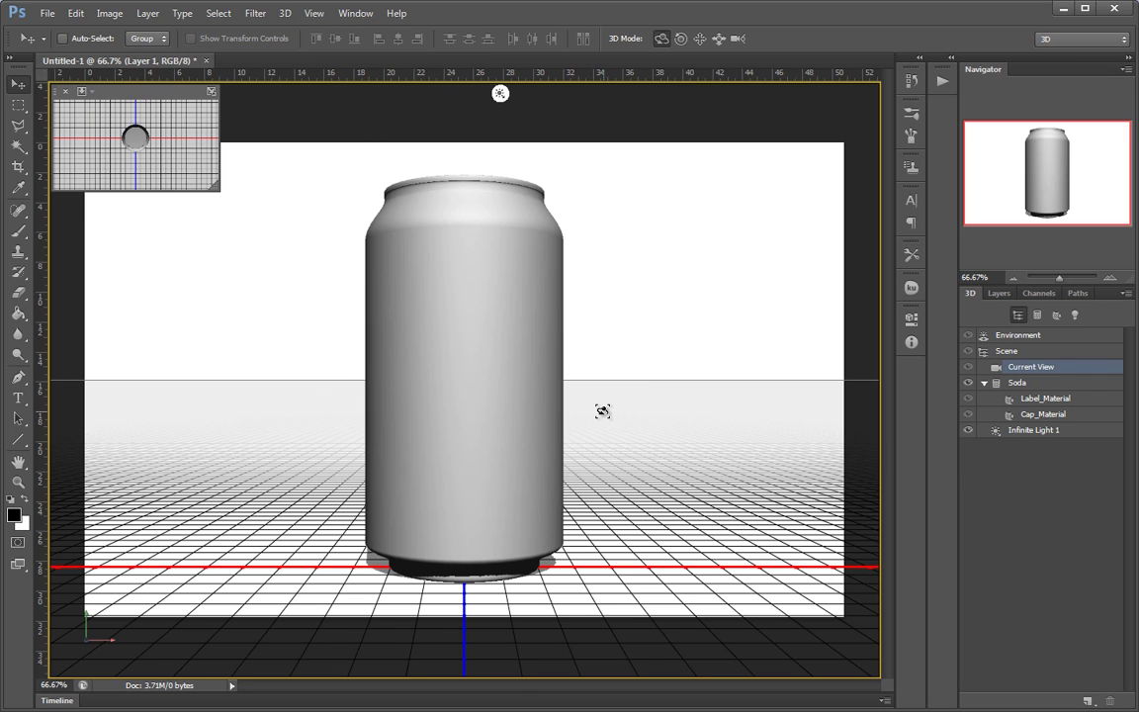
# Orbit the 3D camera around the soda can to examine its top and its shadow on the ground plane
pyautogui.moveTo(670, 276); pyautogui.dragTo(786, 343)
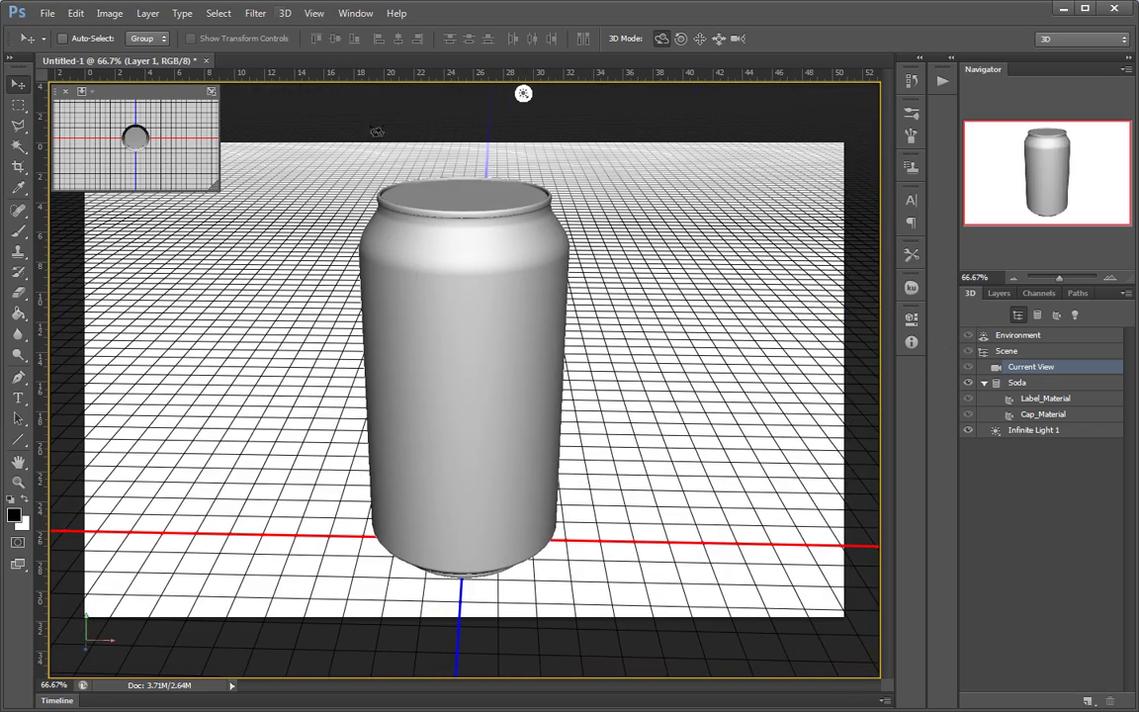
pyautogui.click(285, 12)
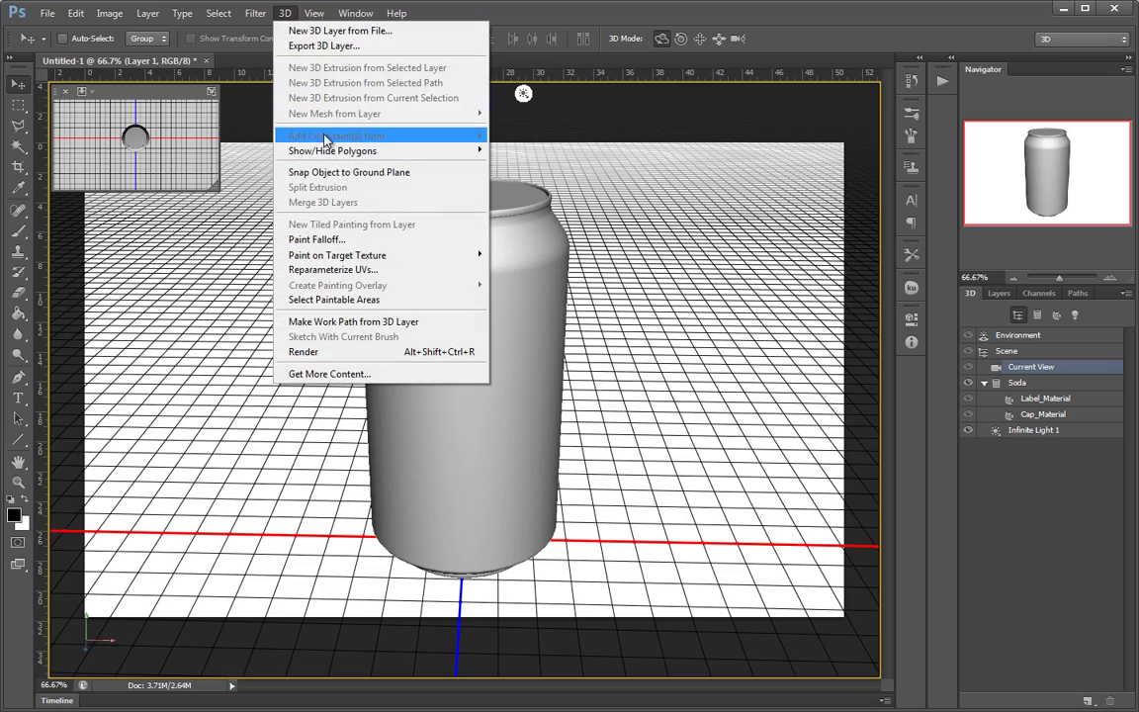
pyautogui.click(725, 298)
pyautogui.moveTo(725, 297); pyautogui.dragTo(633, 87)
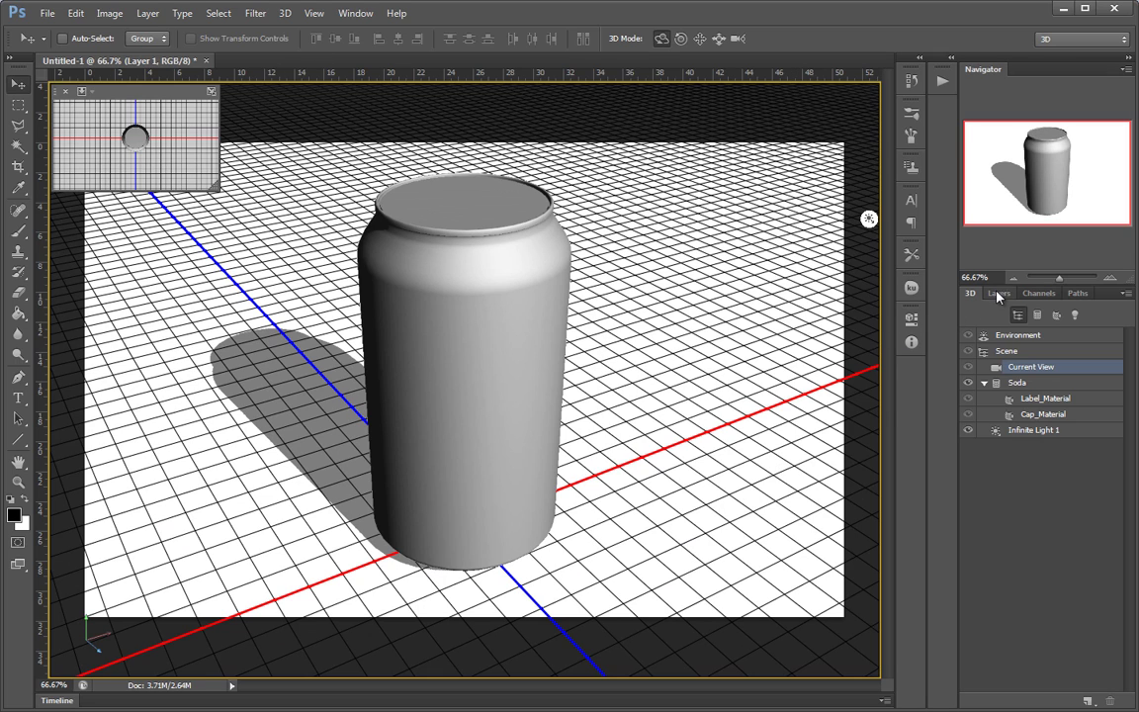
pyautogui.click(283, 13)
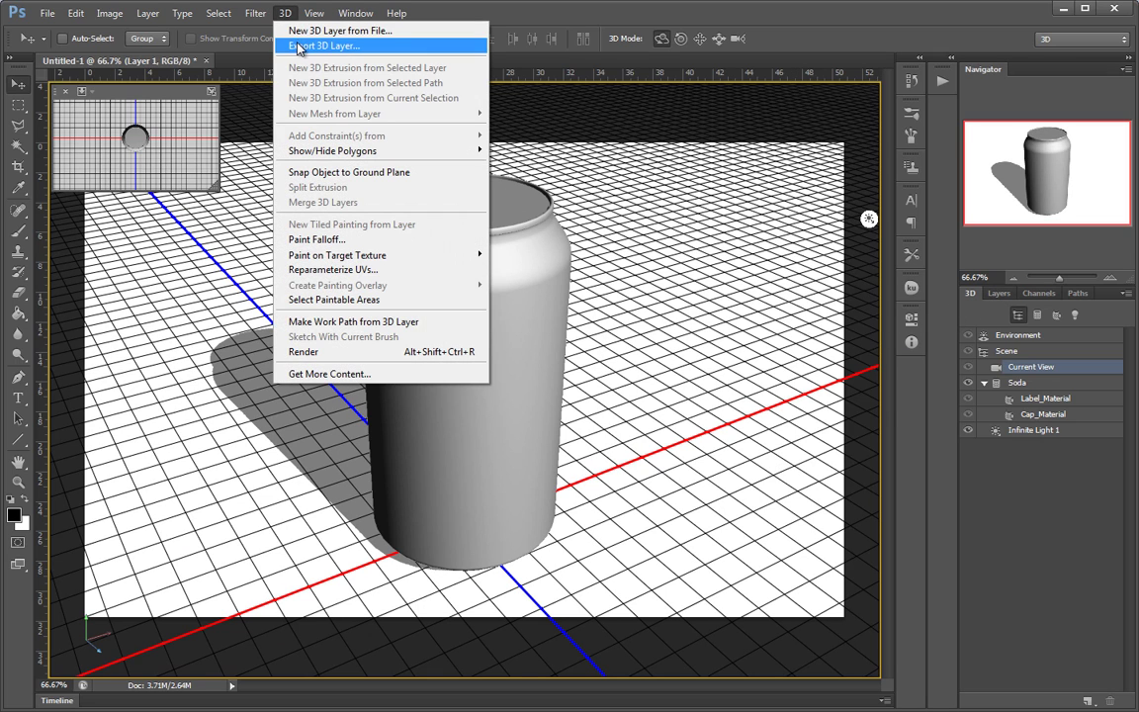
pyautogui.click(716, 190)
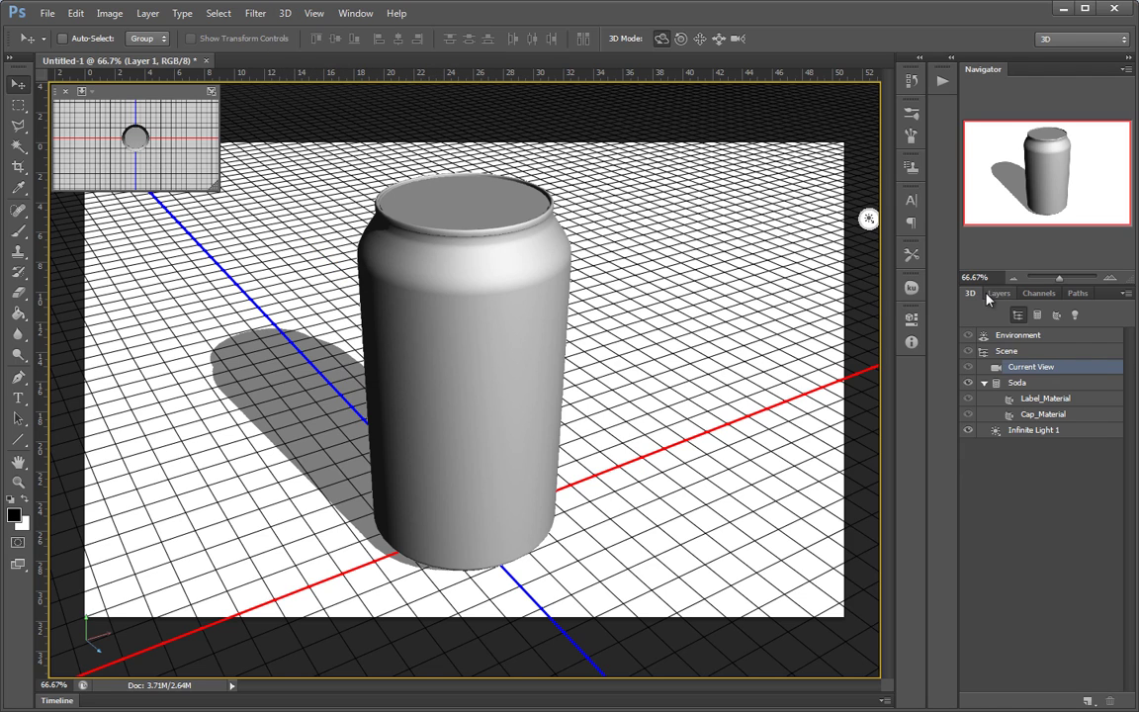
# Add another layer, turn it into a 3D mesh using the Cube preset, and rotate it to a corner view from above
pyautogui.click(995, 293)
pyautogui.hotkey('ctrl', 'shift', 'alt', 'n')
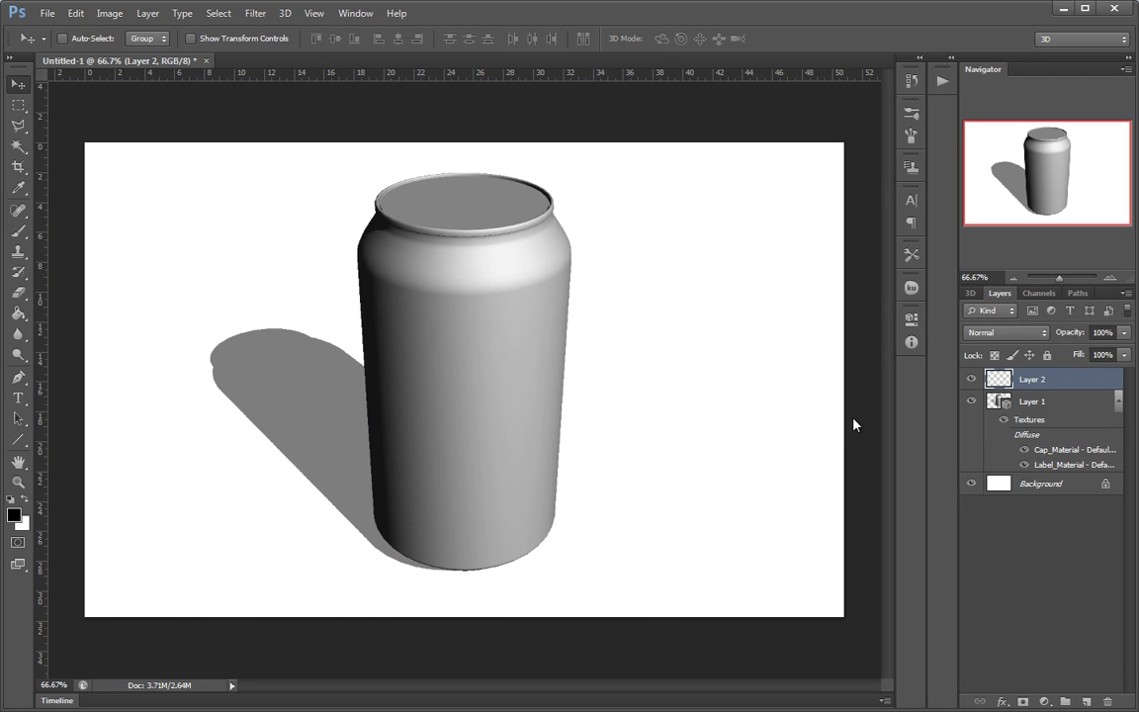
pyautogui.click(284, 13)
pyautogui.moveTo(343, 114)
pyautogui.moveTo(539, 147)
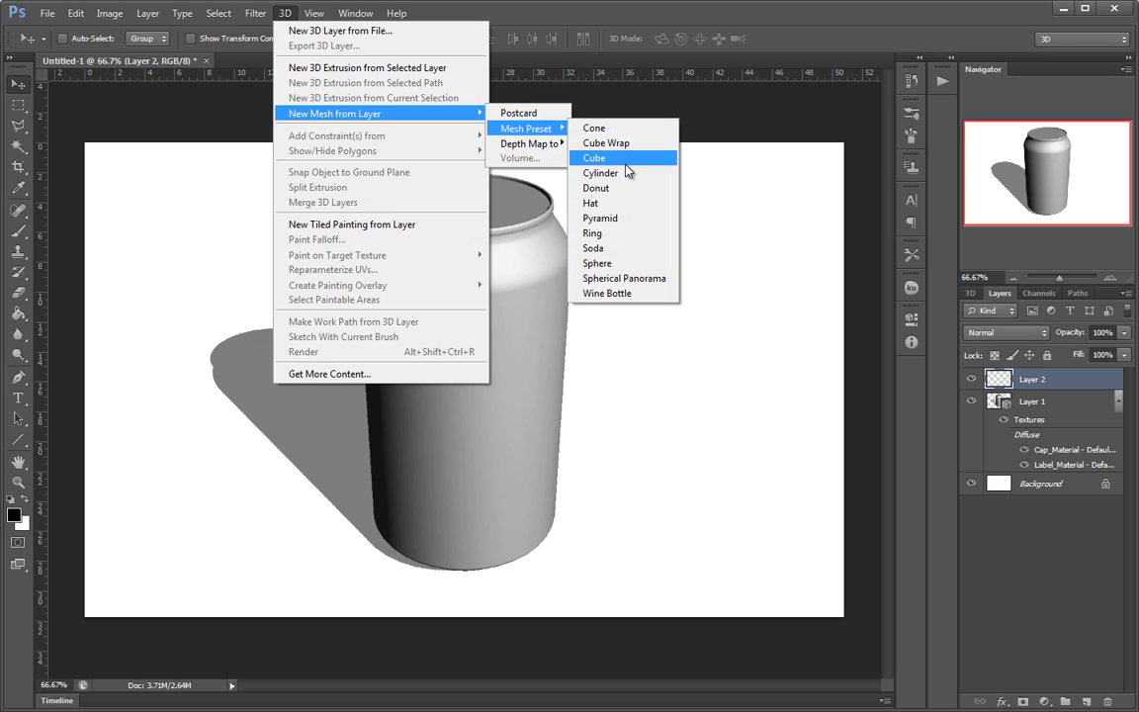
pyautogui.click(647, 158)
pyautogui.moveTo(717, 223); pyautogui.dragTo(623, 262)
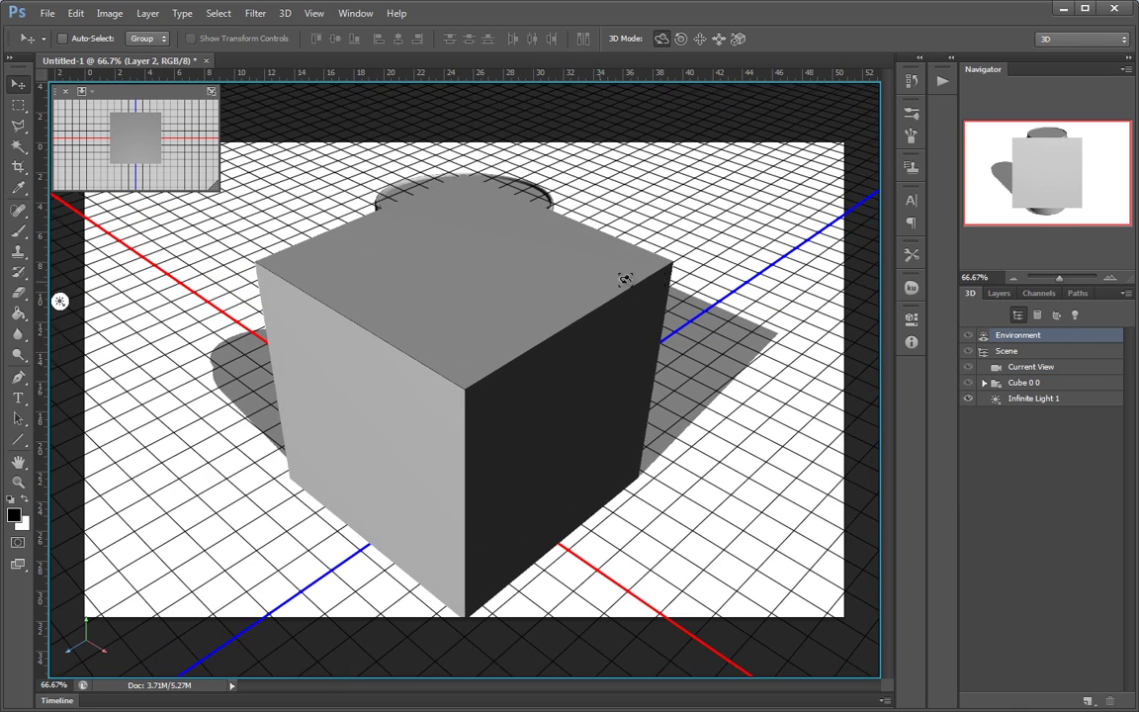
# Add an empty layer and delete it together with the soda can and cube layers, leaving only the background
pyautogui.click(992, 293)
pyautogui.click(1115, 655)
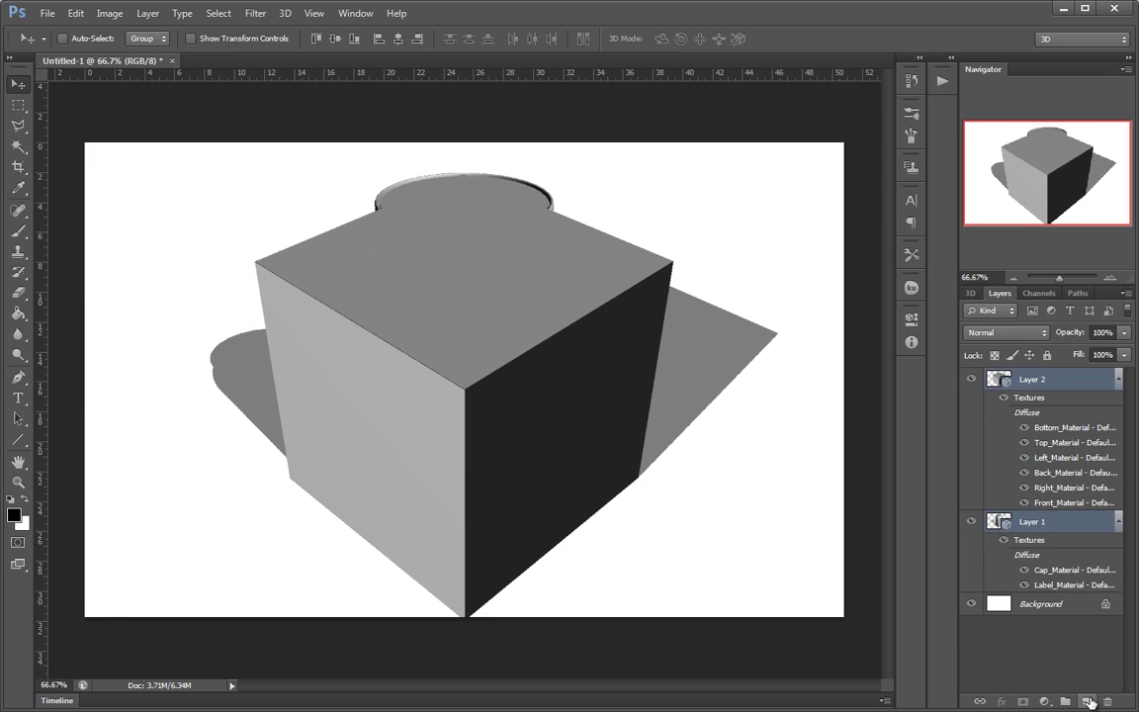
pyautogui.click(1088, 701)
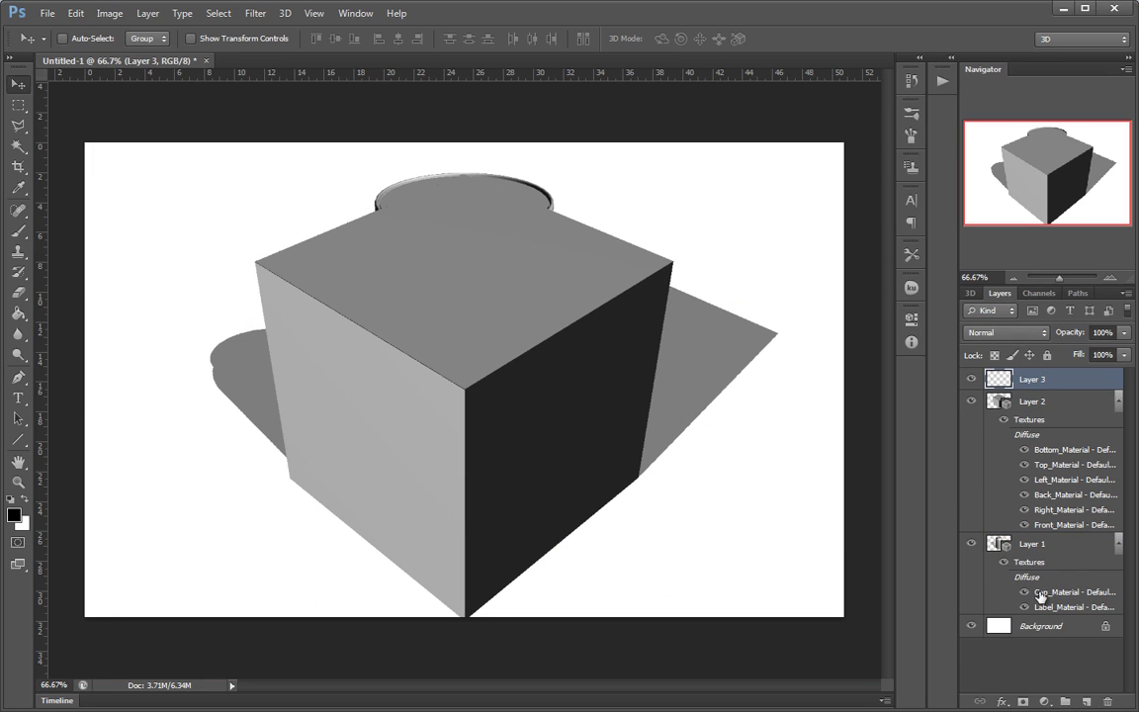
pyautogui.click(1004, 562)
pyautogui.keyDown('shift'); pyautogui.click(1077, 550); pyautogui.keyUp('shift')
pyautogui.press('Delete')
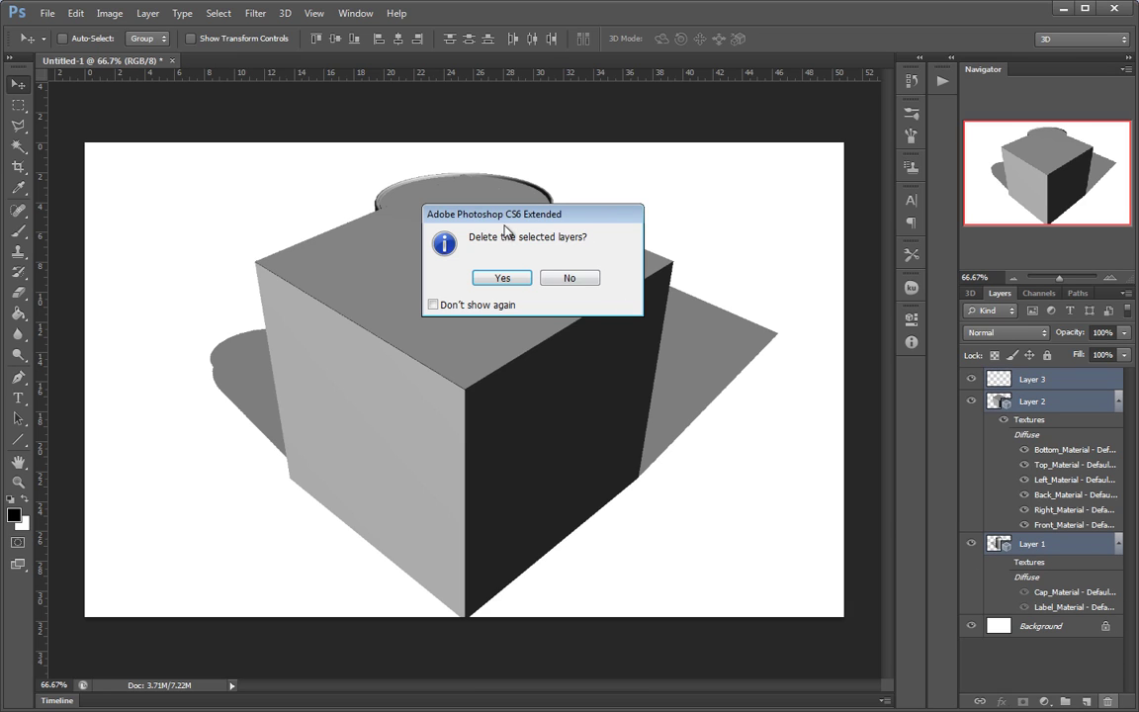
pyautogui.click(499, 278)
# Add the text SCOOP in black Century Gothic Bold at 72 pt on a new layer, replacing its two O's with a wide gap of spaces
pyautogui.click(1086, 701)
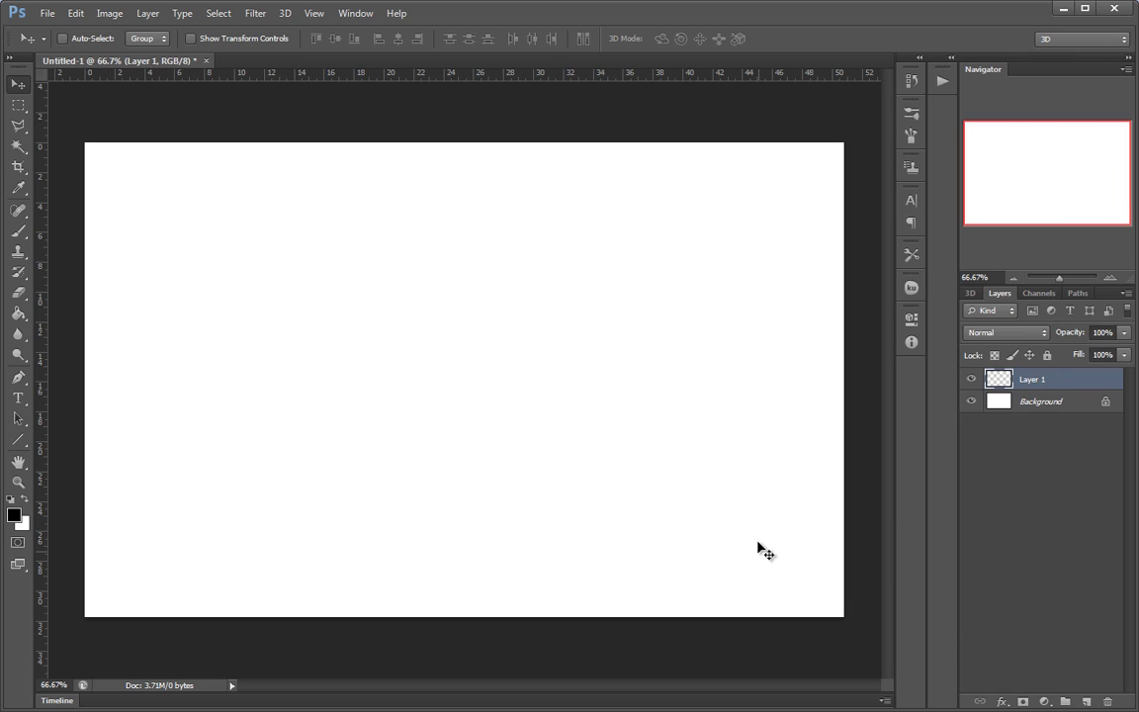
pyautogui.press('t')
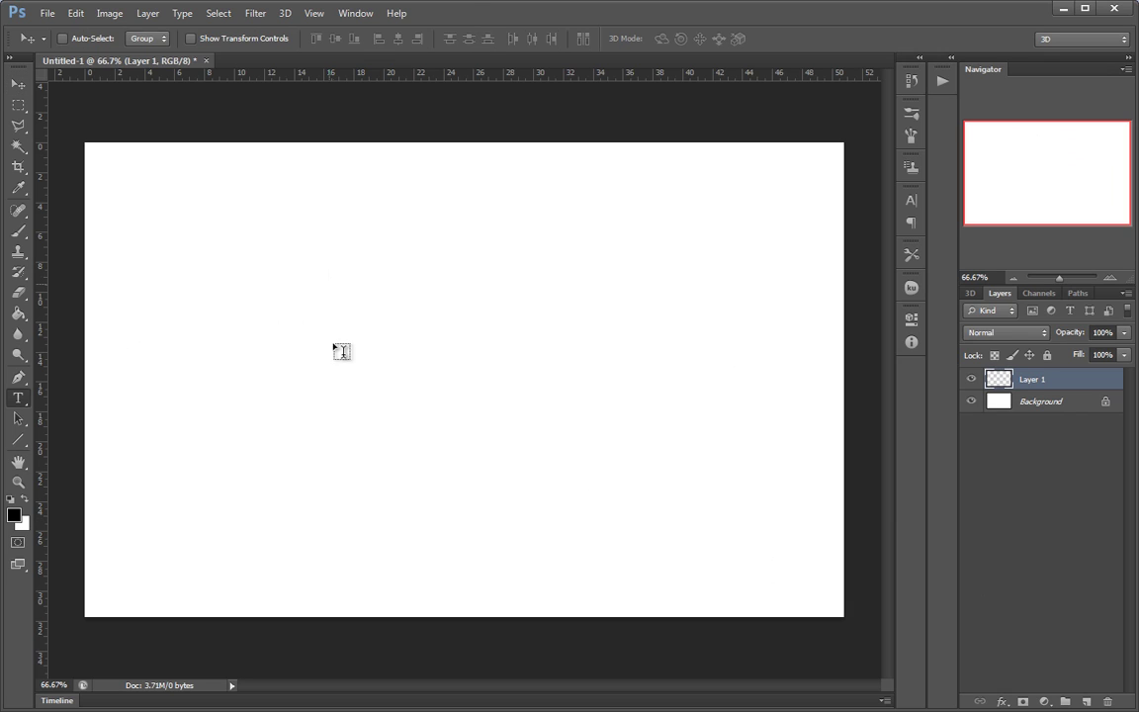
pyautogui.click(311, 347)
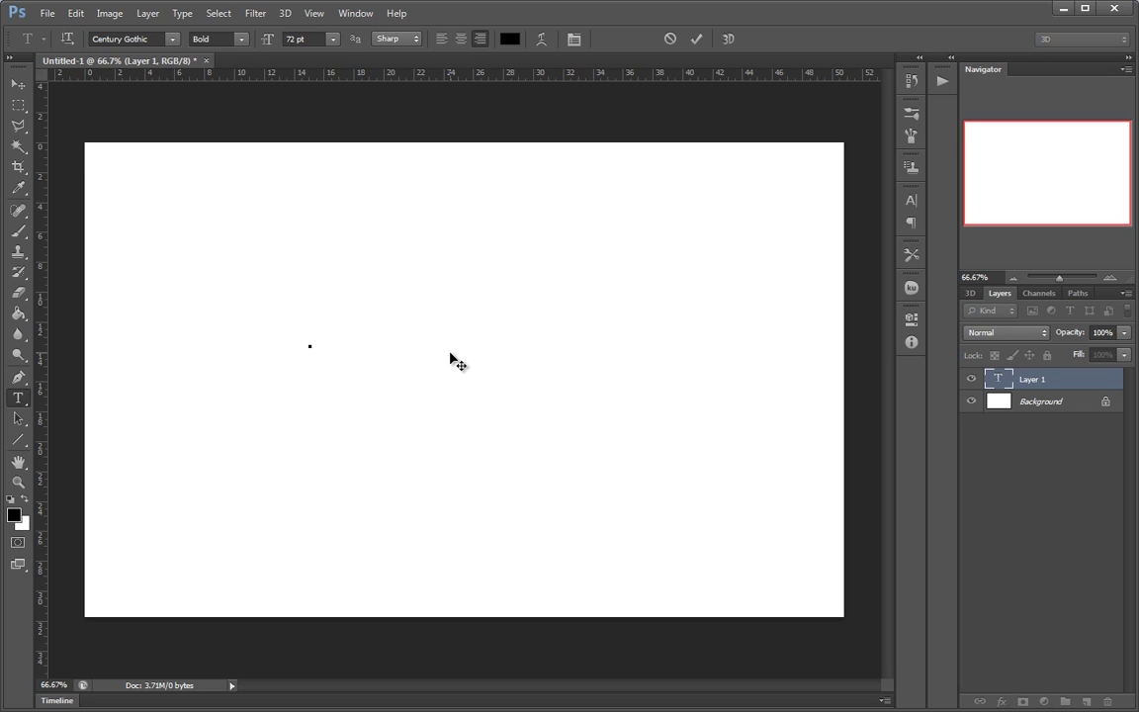
pyautogui.write('SCOOP')
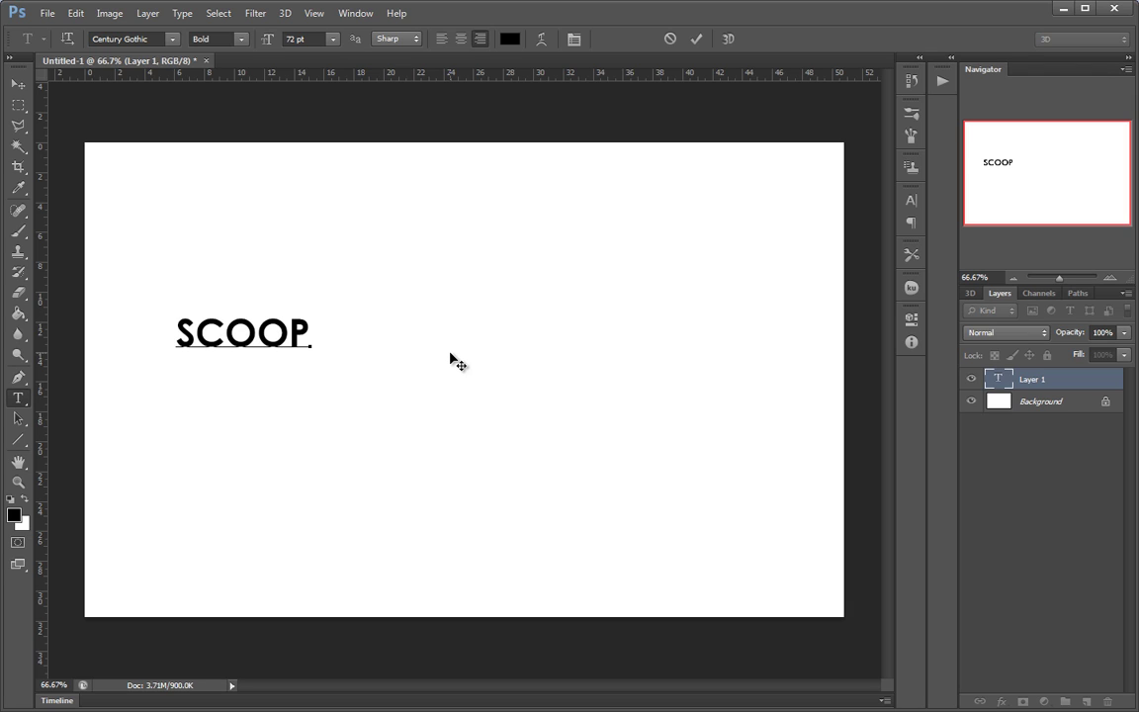
pyautogui.moveTo(237, 321); pyautogui.dragTo(289, 326)
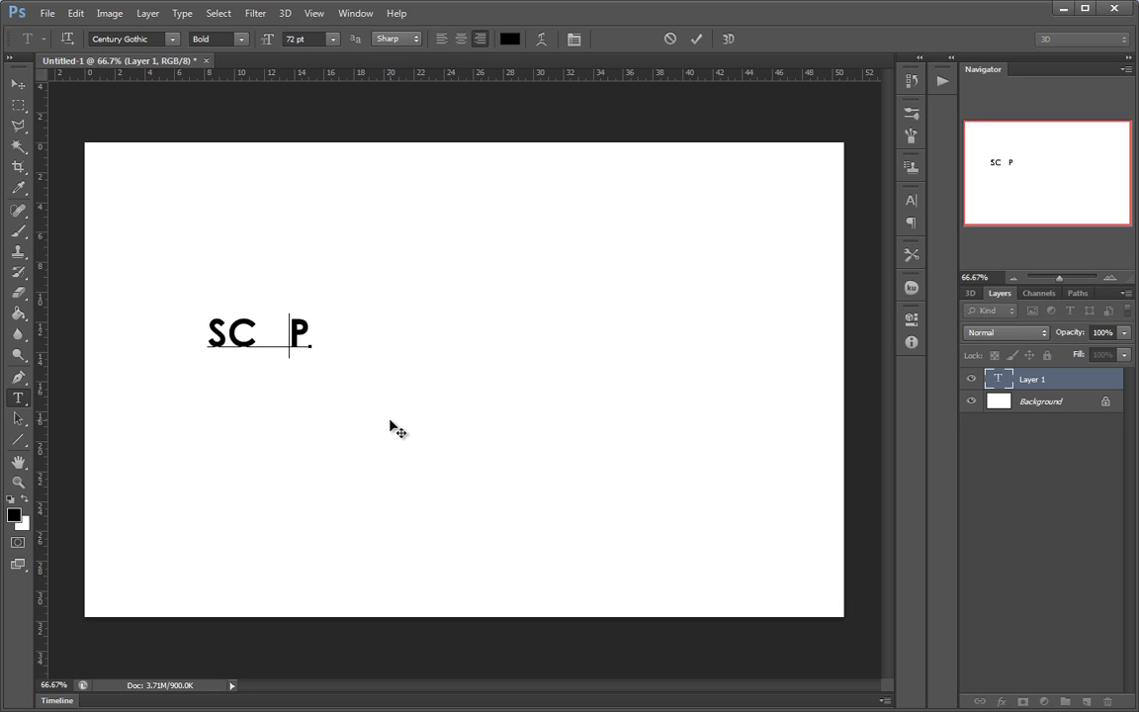
pyautogui.hotkey('ctrl', 'Return')
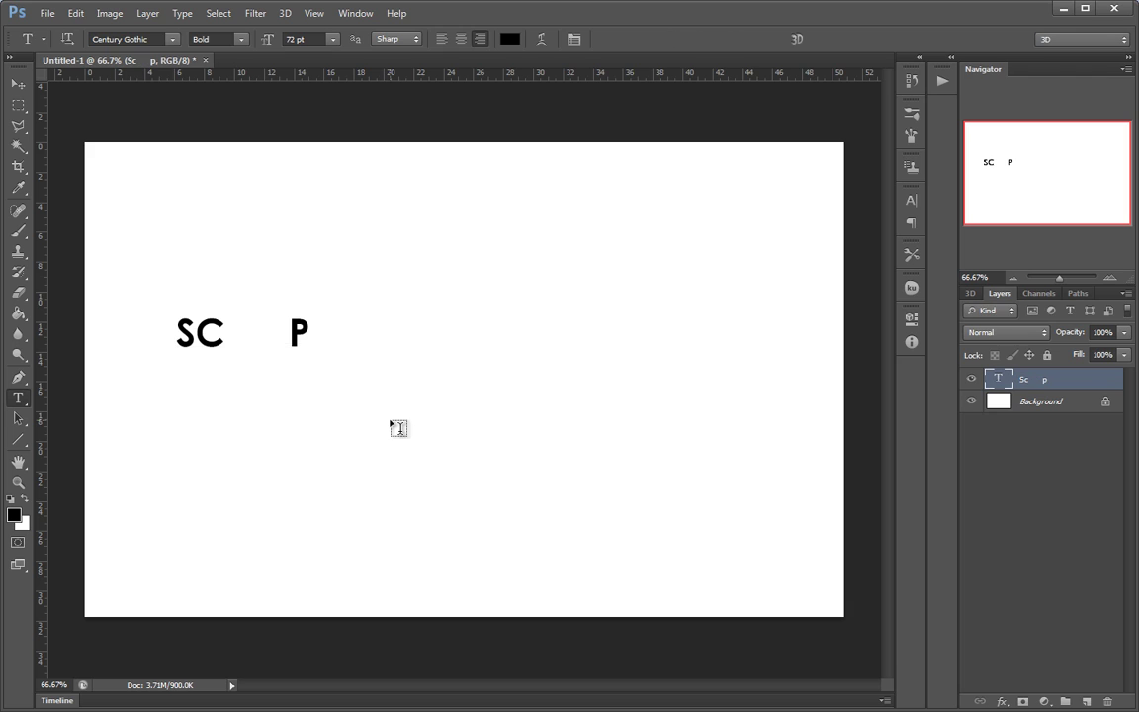
# Scale the text to about 344% and move it to the middle of the canvas
pyautogui.moveTo(348, 366); pyautogui.dragTo(475, 380)
pyautogui.hotkey('ctrl', 't')
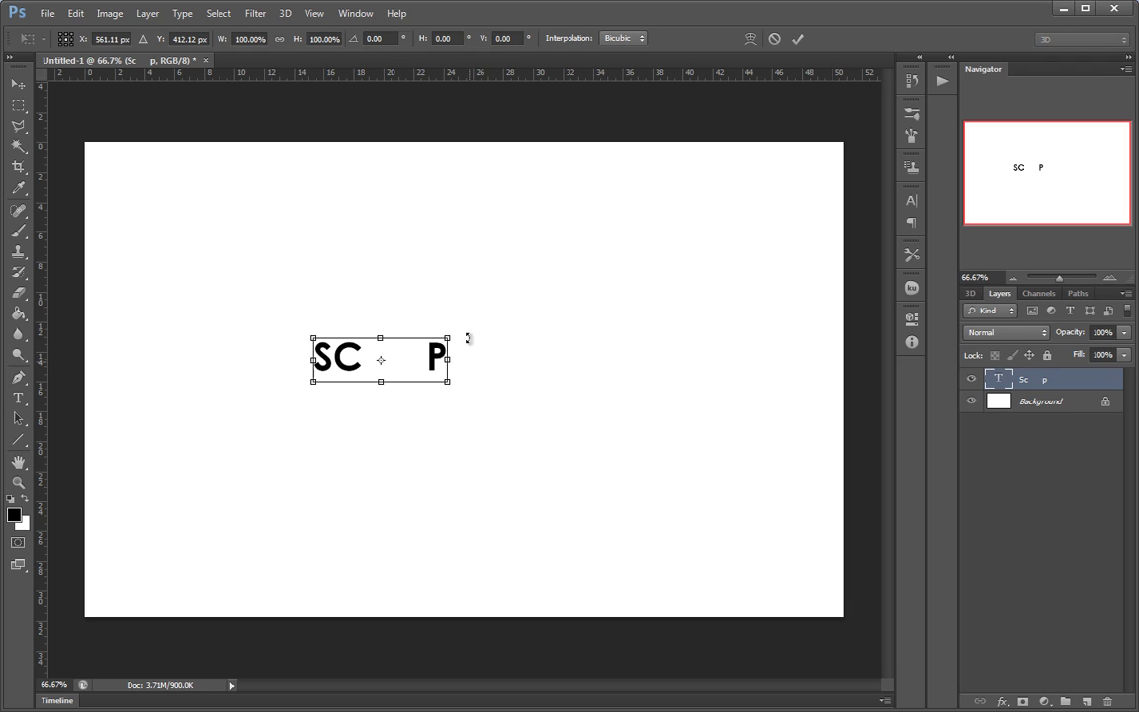
pyautogui.moveTo(447, 335); pyautogui.dragTo(615, 286)
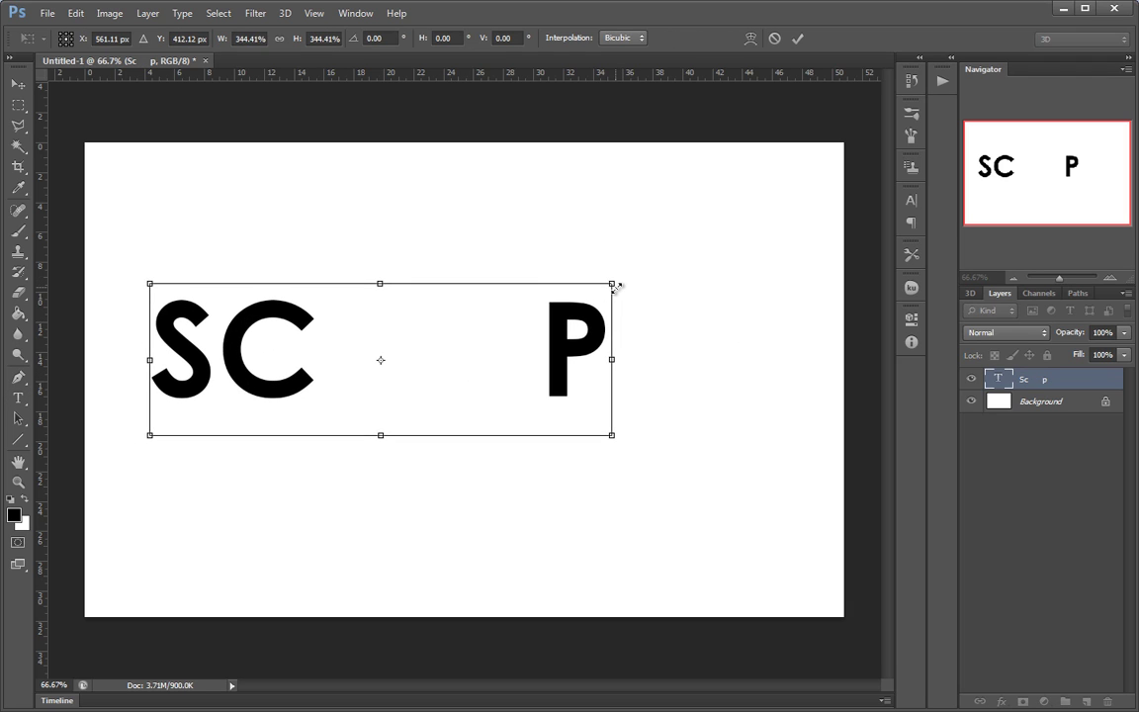
pyautogui.press('Return')
pyautogui.moveTo(269, 391); pyautogui.dragTo(377, 414)
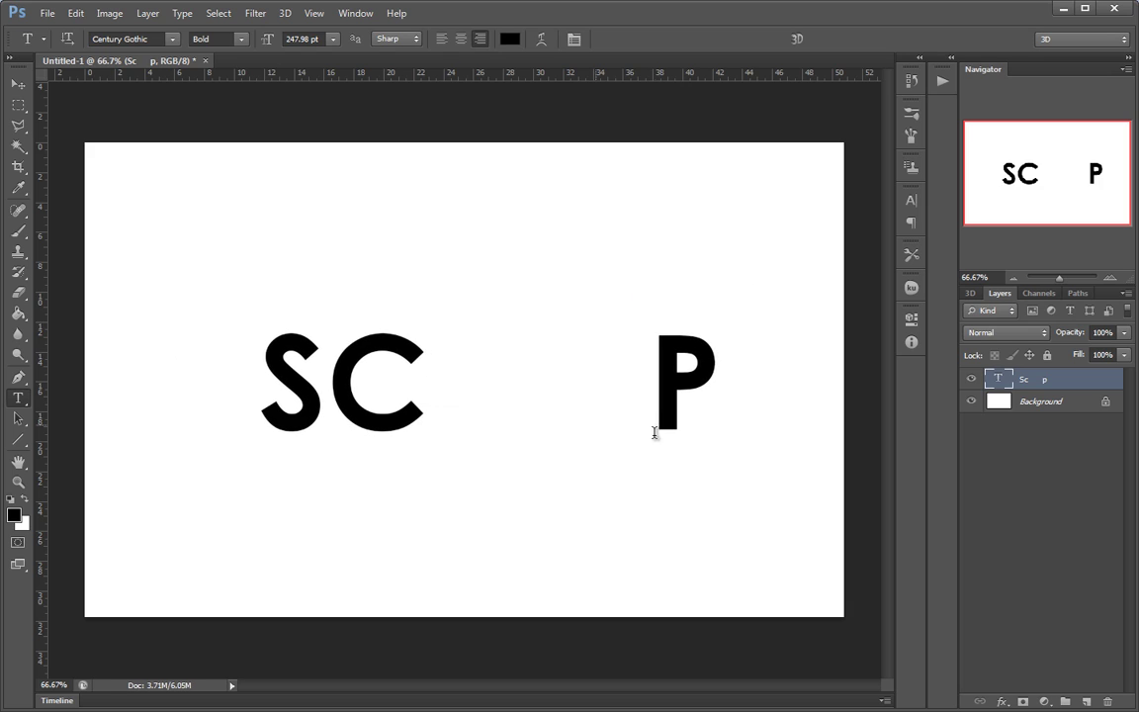
pyautogui.moveTo(597, 407); pyautogui.dragTo(571, 399)
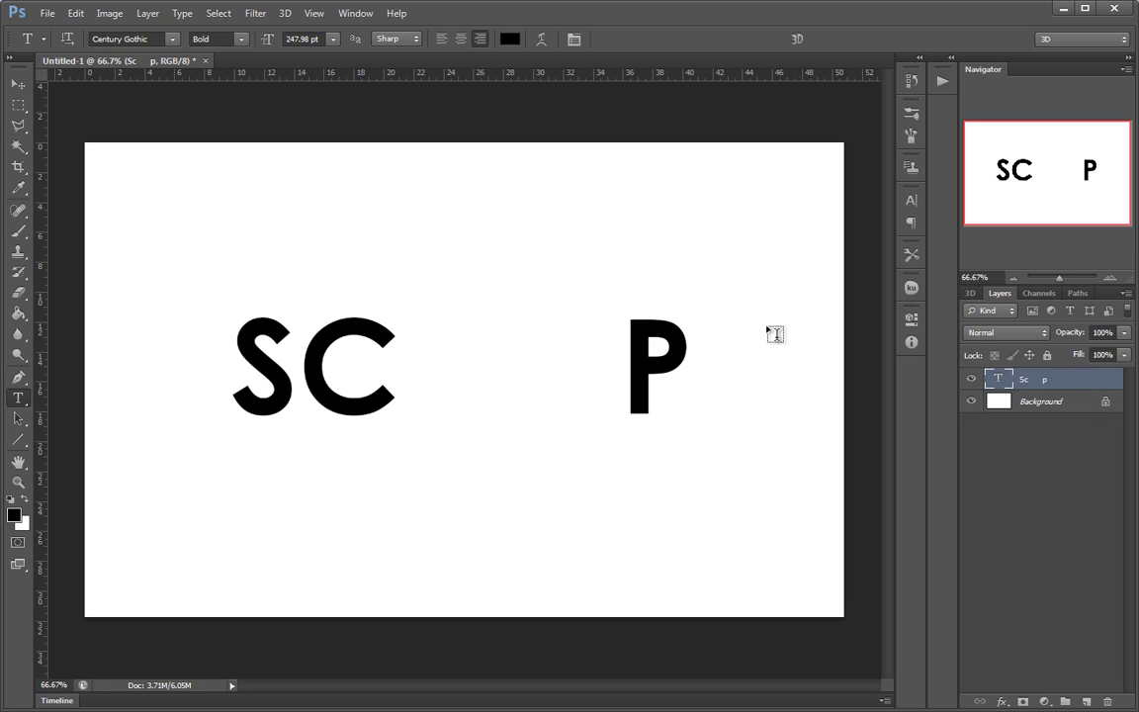
# Convert the SC P text layer to a shape layer
pyautogui.rightClick(999, 380)
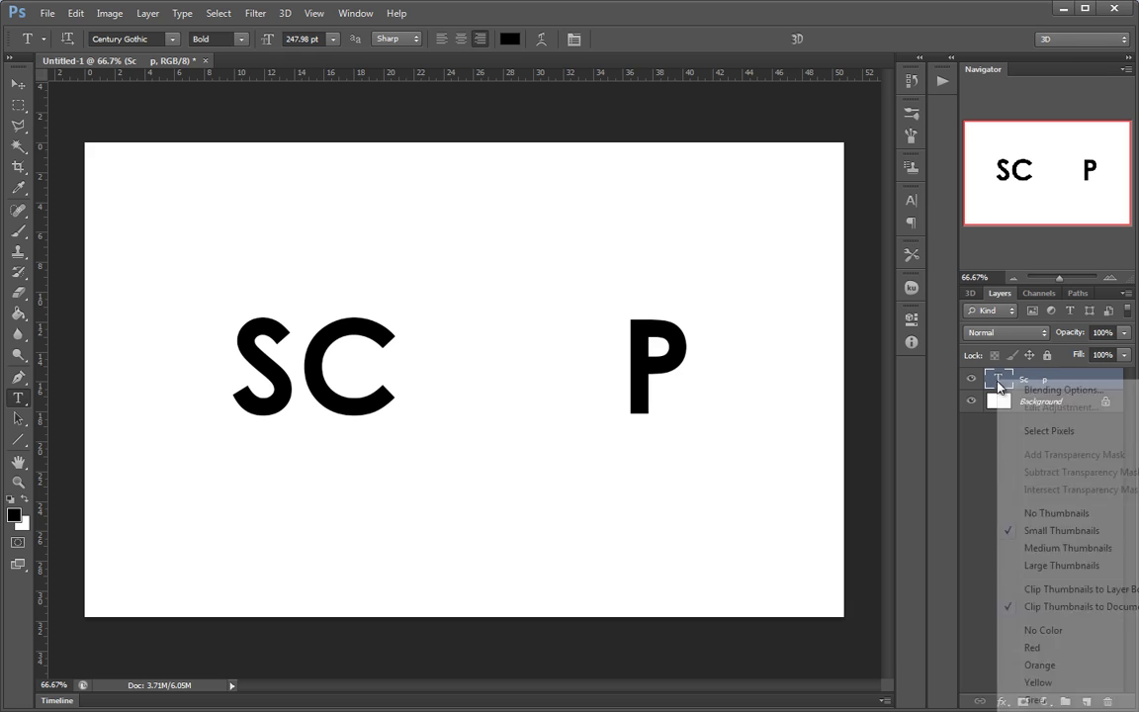
pyautogui.click(1083, 377)
pyautogui.rightClick(1076, 381)
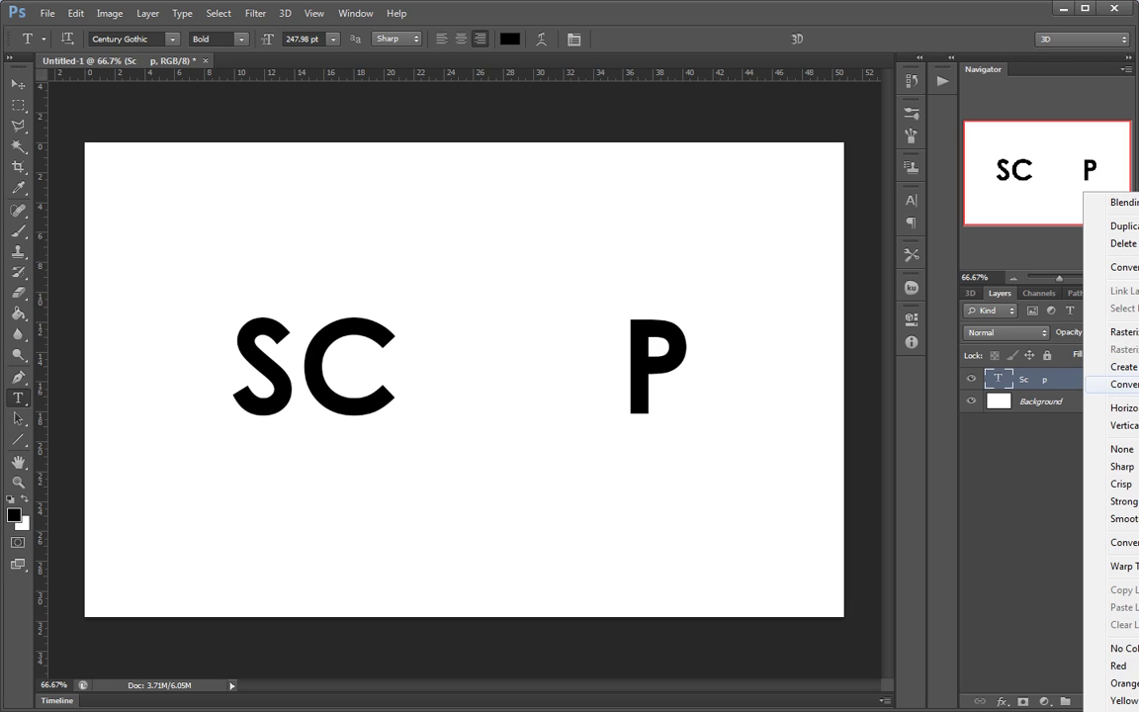
pyautogui.click(1109, 384)
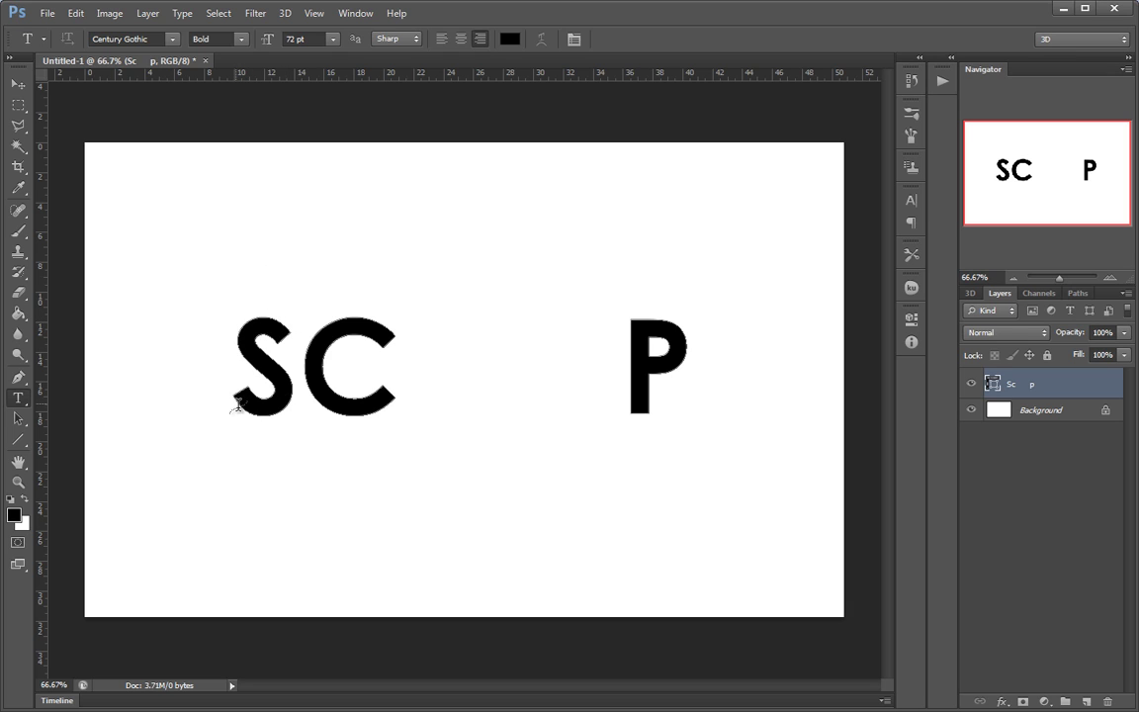
# Create a new 3D extrusion from the lettering's selected path
pyautogui.click(285, 13)
pyautogui.moveTo(330, 118)
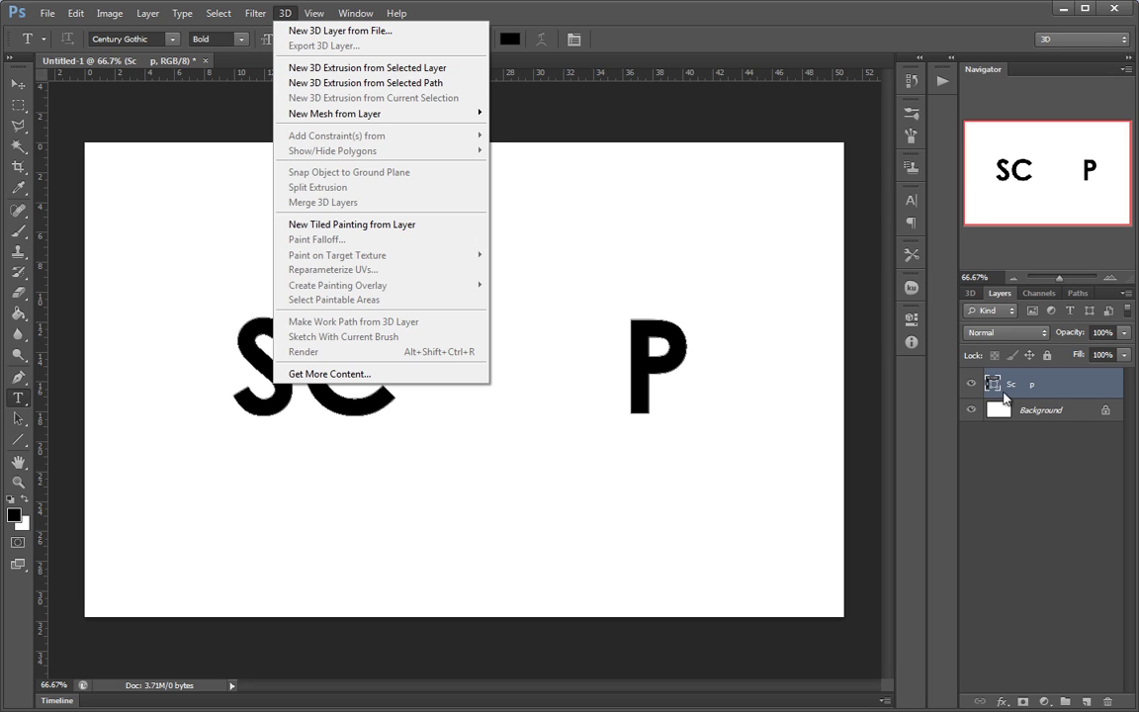
pyautogui.click(331, 83)
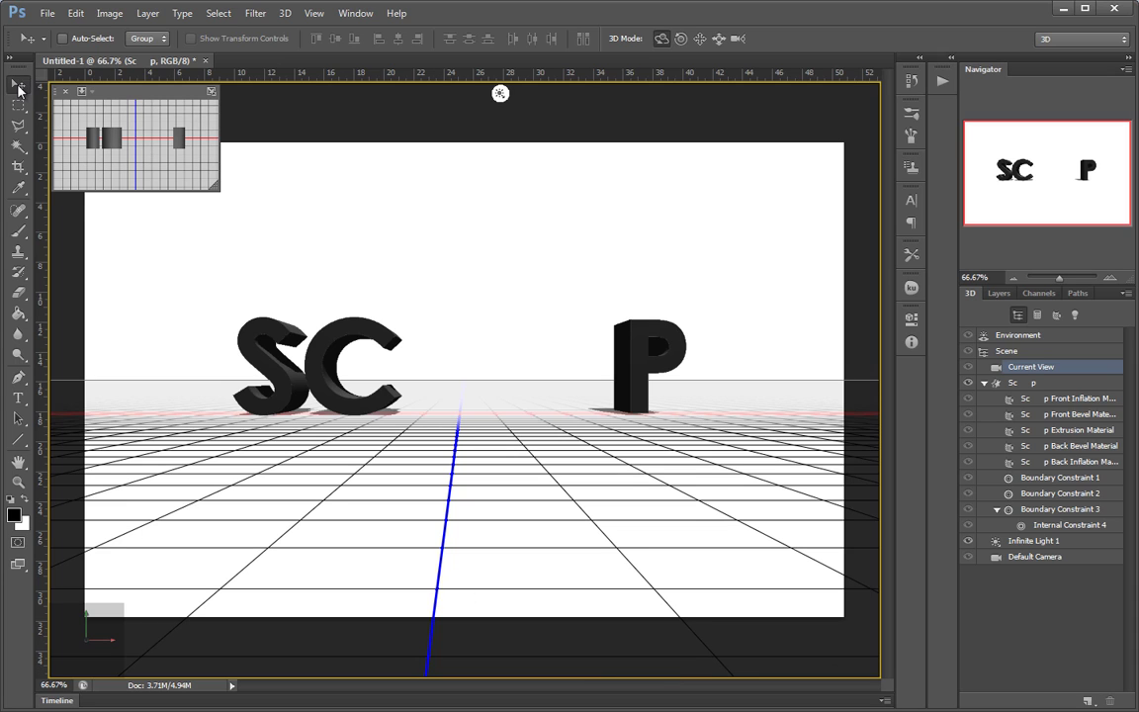
pyautogui.click(20, 112)
pyautogui.click(18, 333)
pyautogui.click(998, 294)
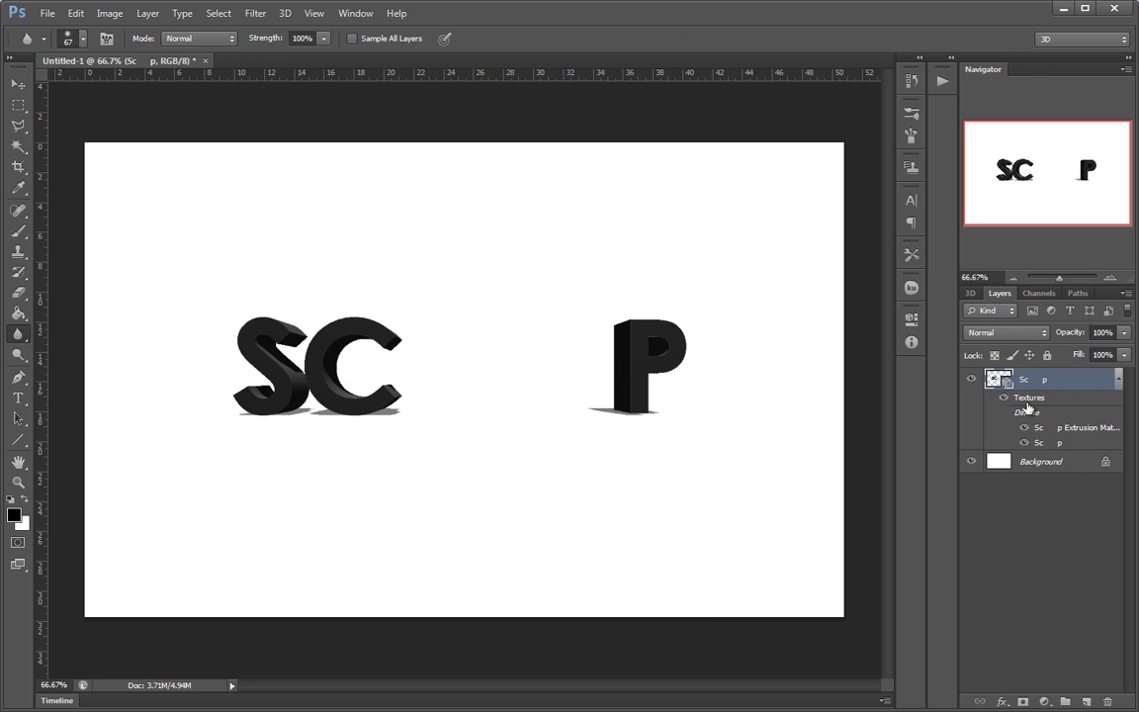
pyautogui.click(970, 294)
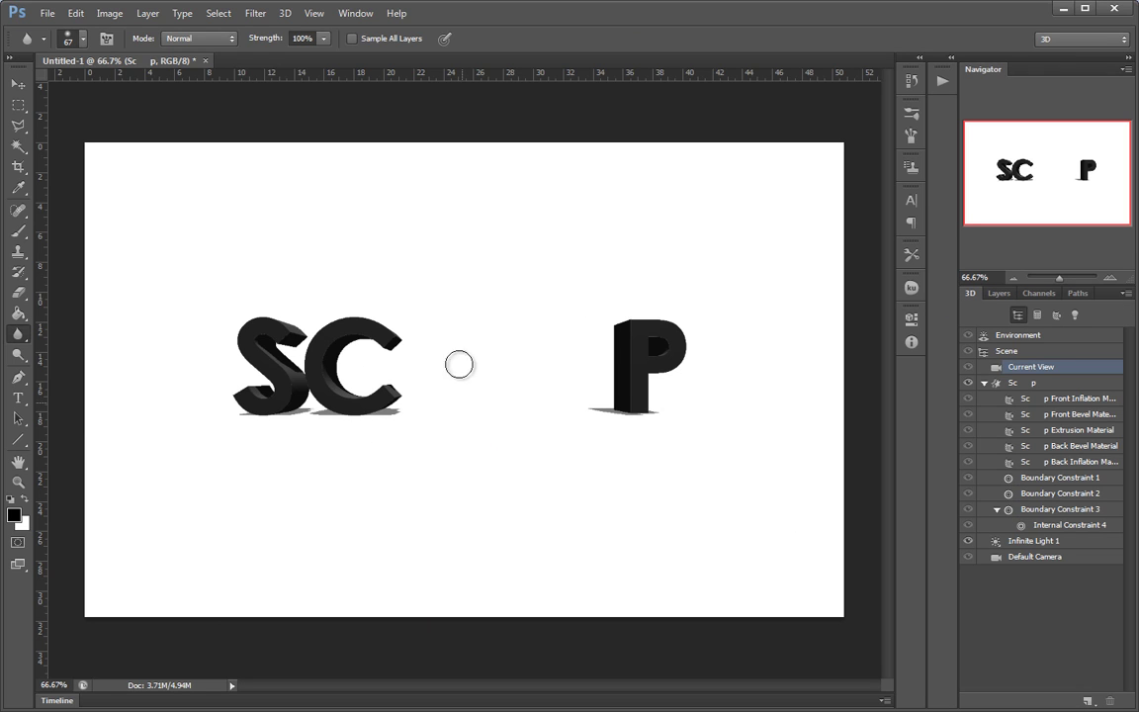
pyautogui.click(18, 83)
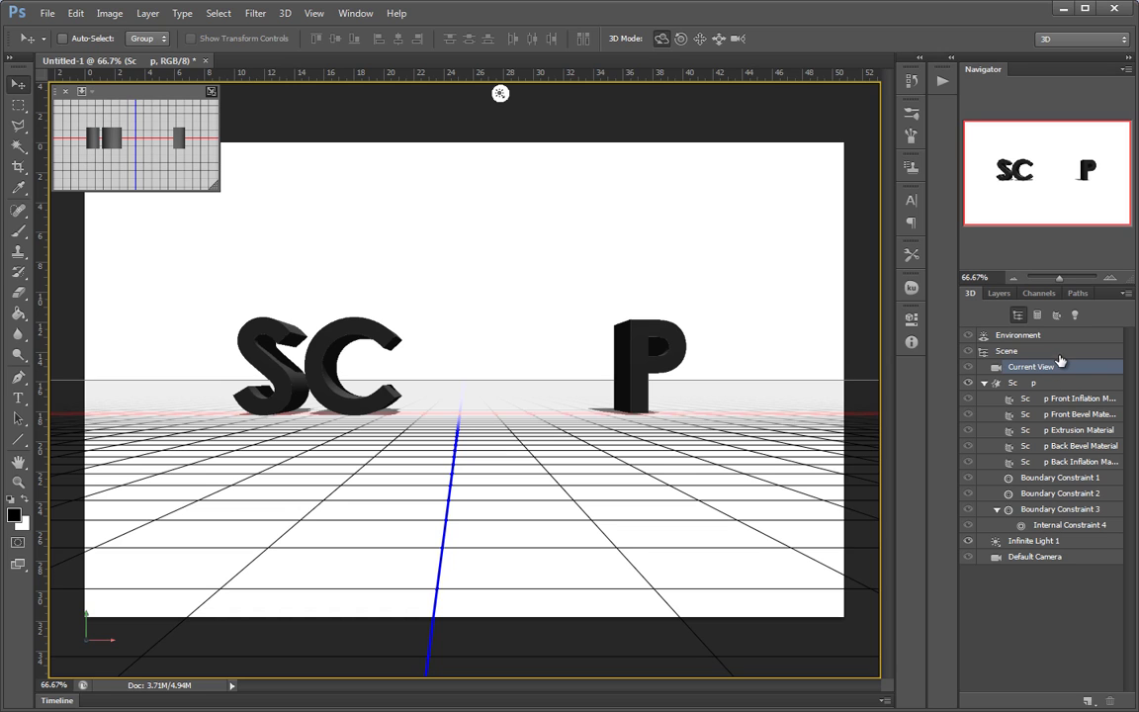
# Examine the components of the 3D scene, including the text mesh, its materials, the boundary constraints, Scene, Environment and Current View
pyautogui.click(1064, 386)
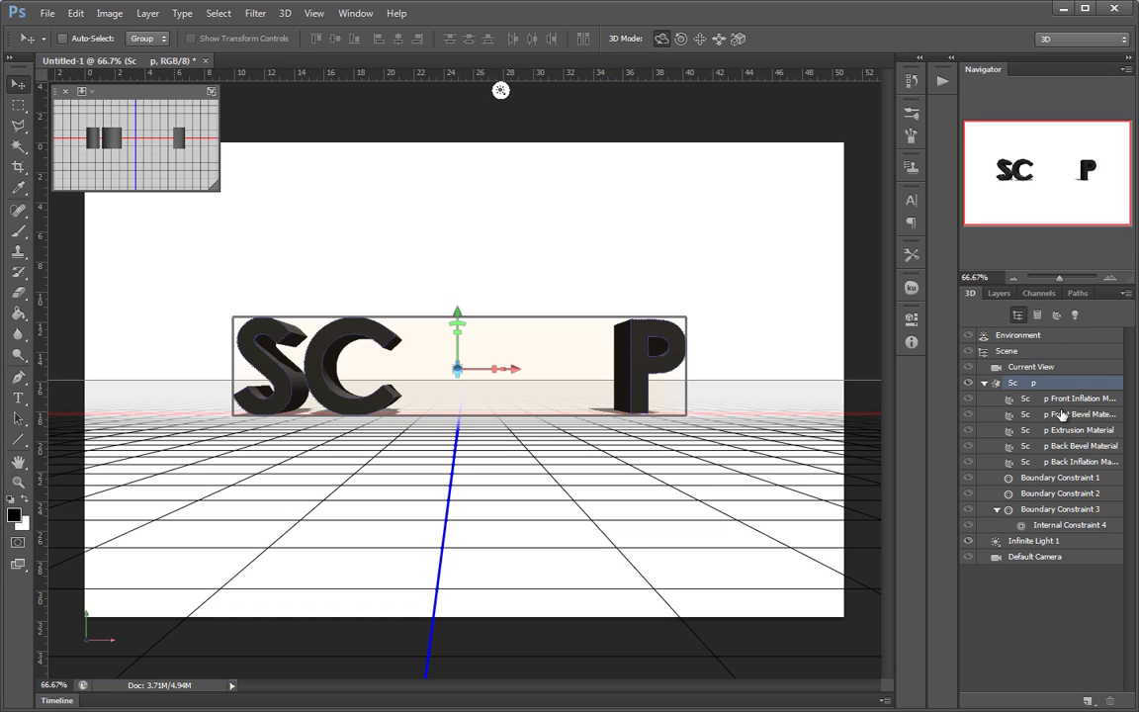
pyautogui.click(1063, 413)
pyautogui.click(1058, 432)
pyautogui.click(1058, 462)
pyautogui.click(1057, 495)
pyautogui.click(1055, 540)
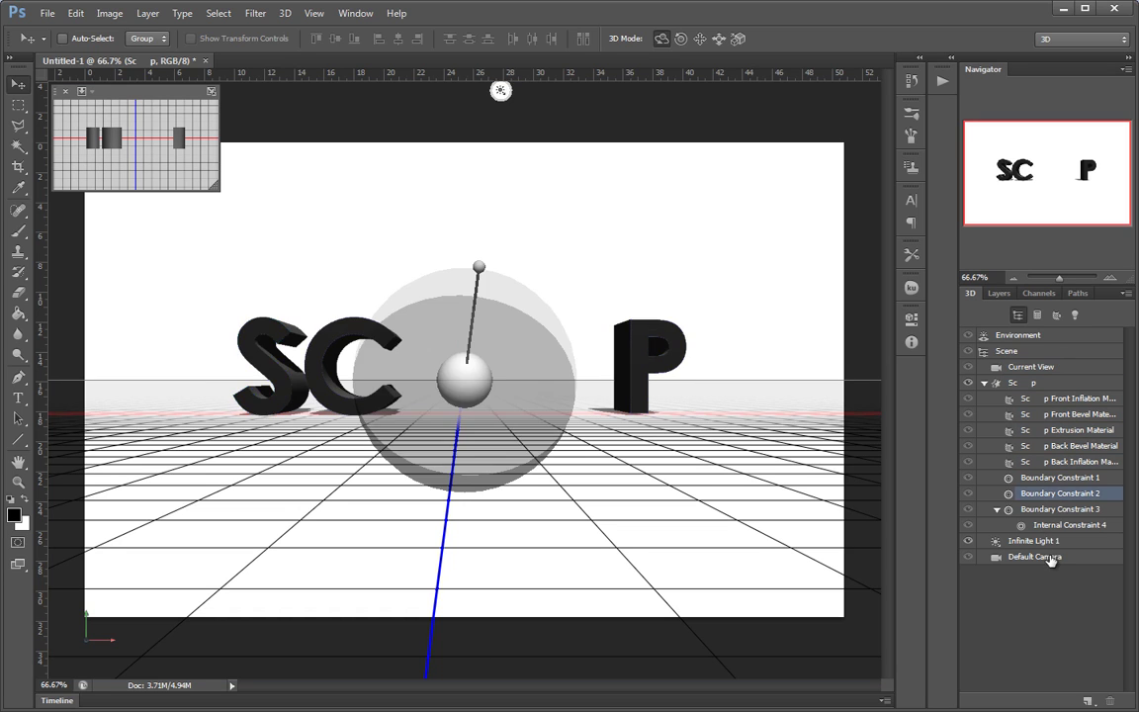
pyautogui.click(1046, 351)
pyautogui.click(1048, 337)
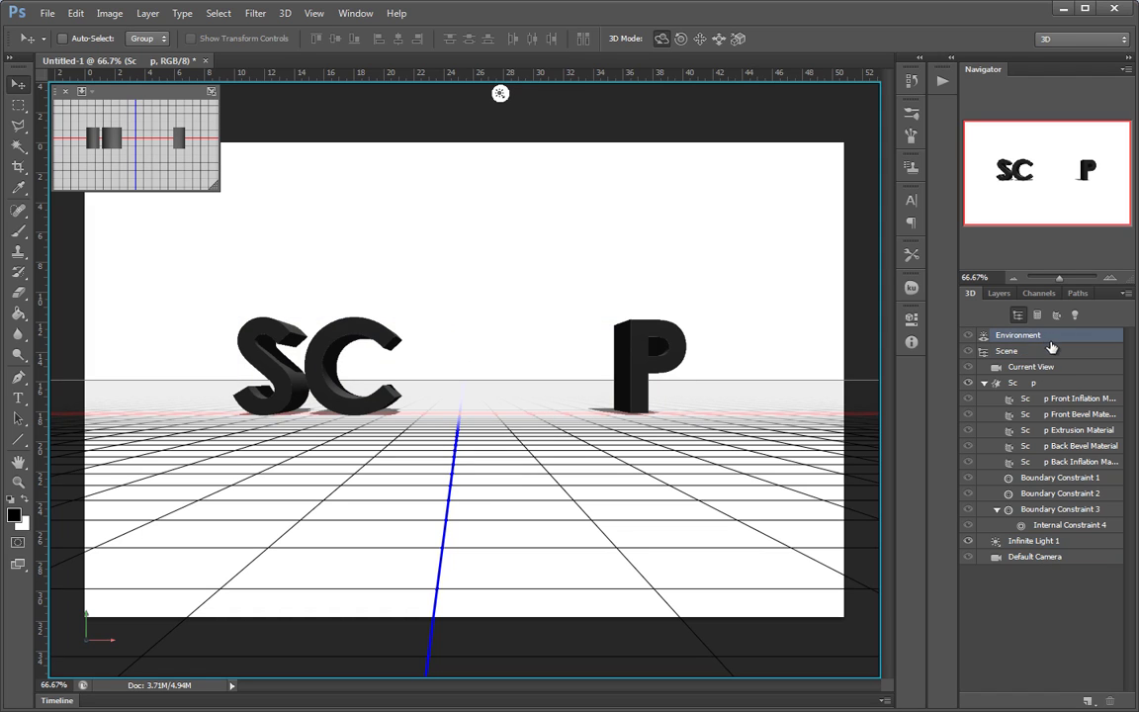
pyautogui.click(1050, 368)
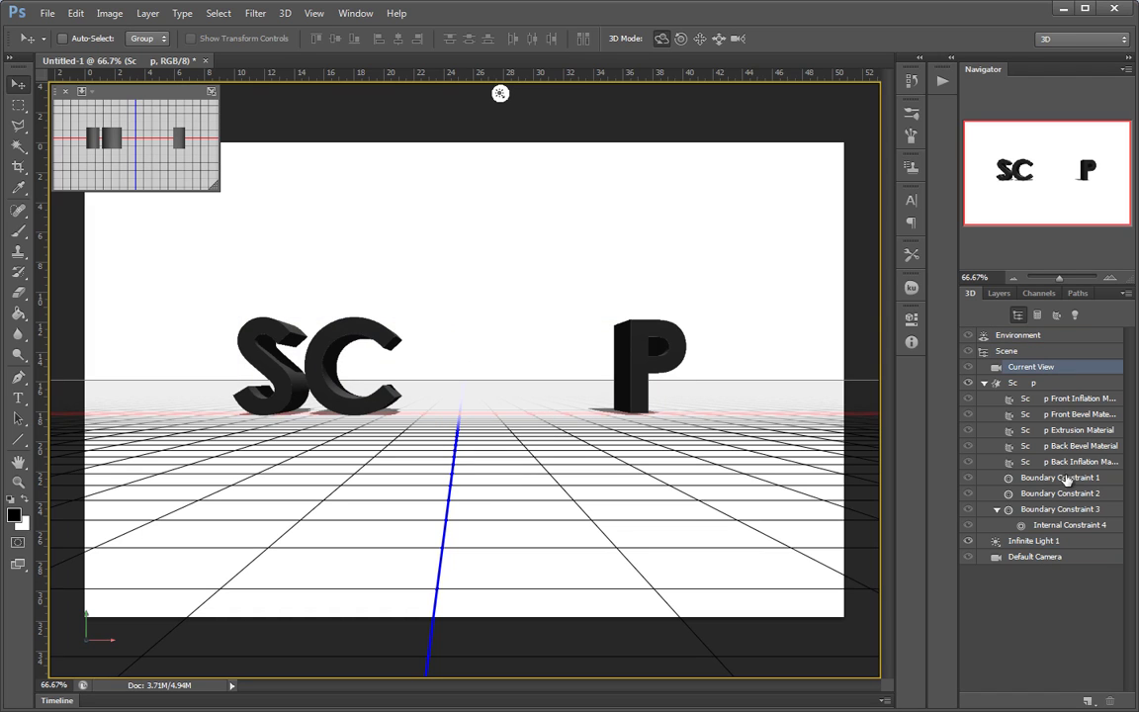
# Rotate Infinite Light 1 to shift the shadows, and orbit the camera to an angled view of the letters from above
pyautogui.click(1052, 542)
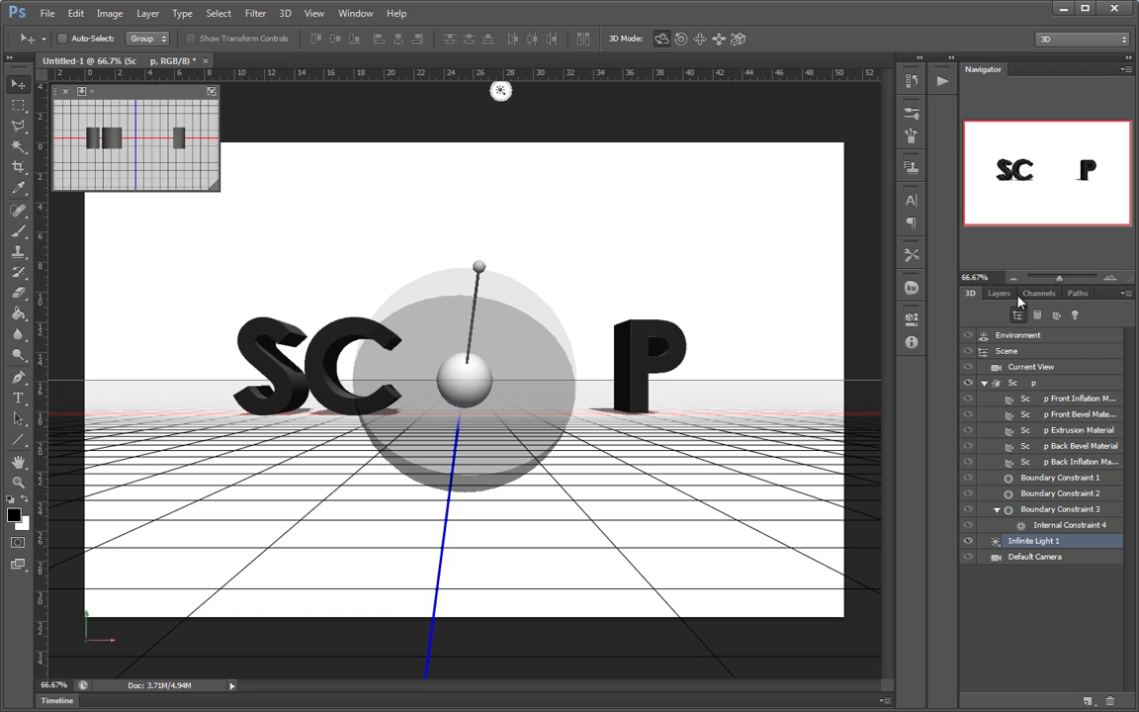
pyautogui.moveTo(497, 273); pyautogui.dragTo(491, 310)
pyautogui.click(1073, 368)
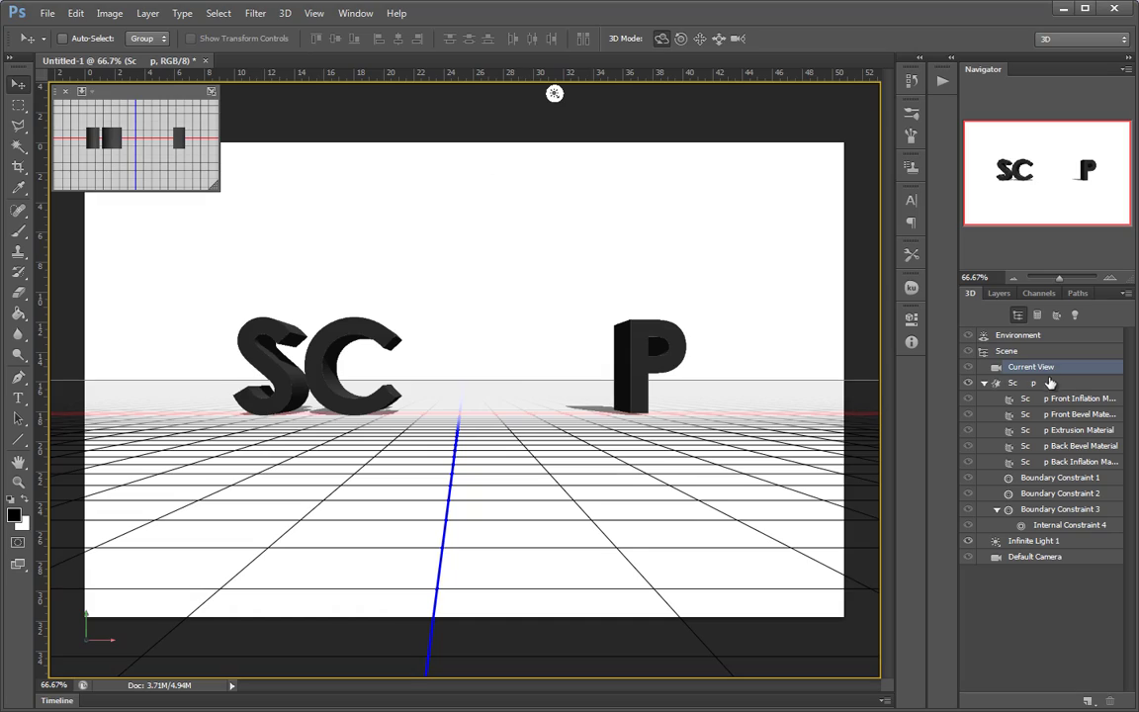
pyautogui.moveTo(391, 217); pyautogui.dragTo(475, 236)
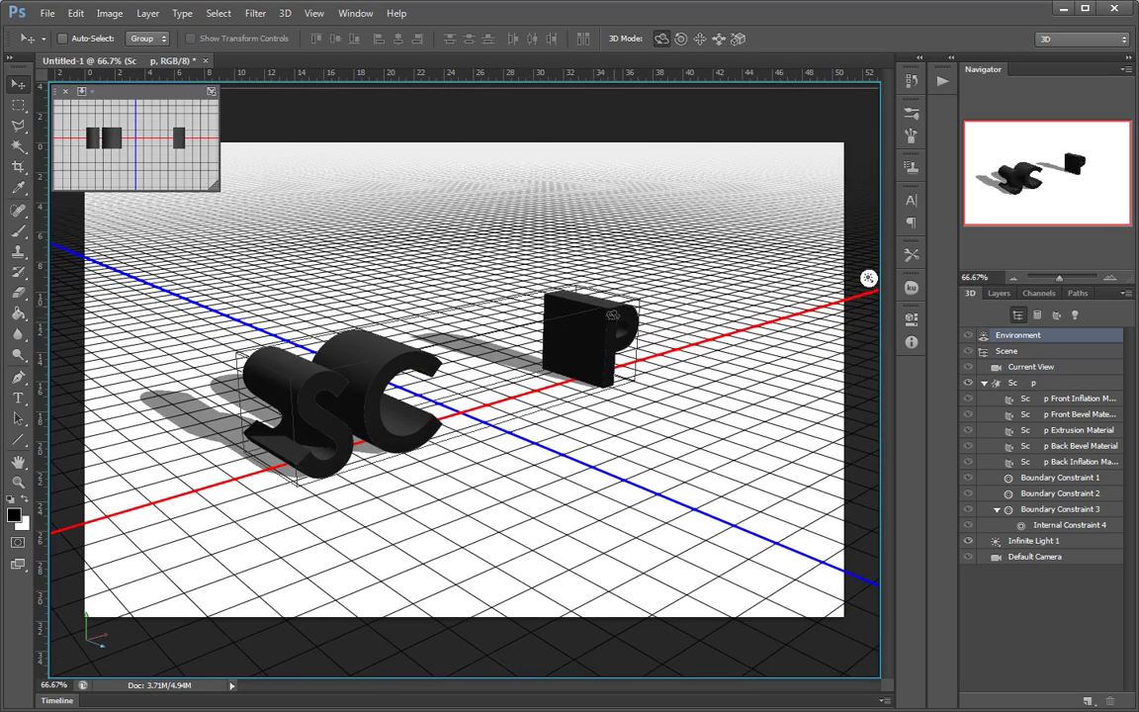
pyautogui.moveTo(607, 233); pyautogui.dragTo(593, 348)
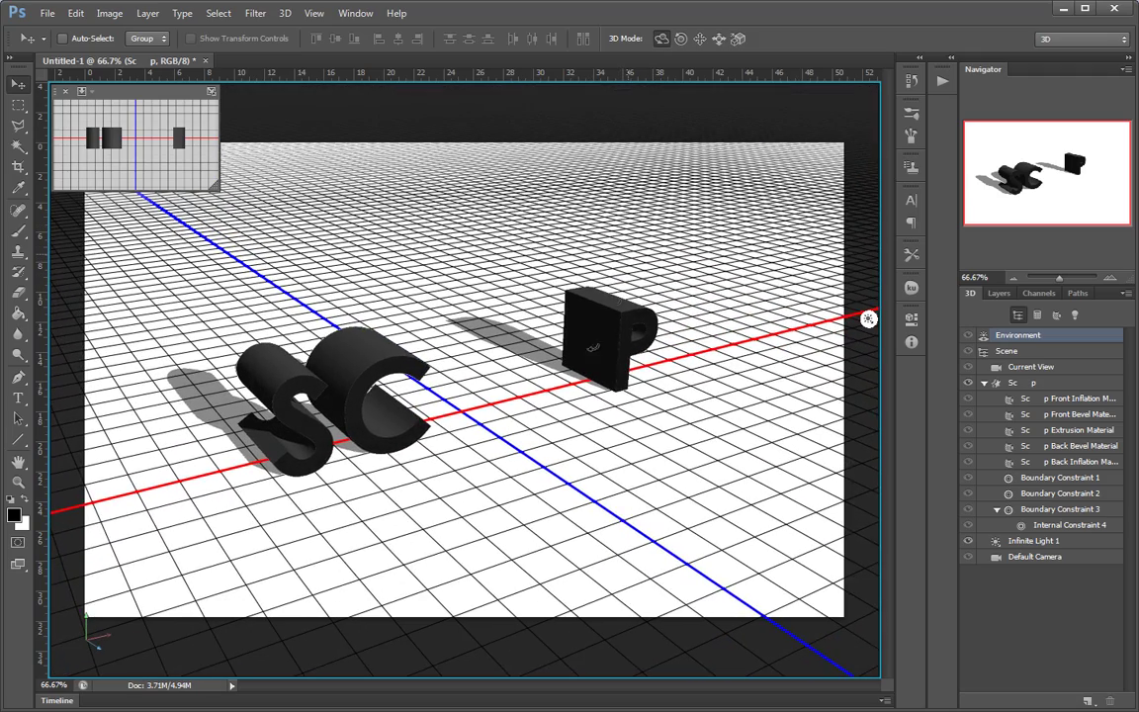
# Examine the properties of the text mesh, the Scene, the Environment, the Current View and Infinite Light 1
pyautogui.doubleClick(997, 386)
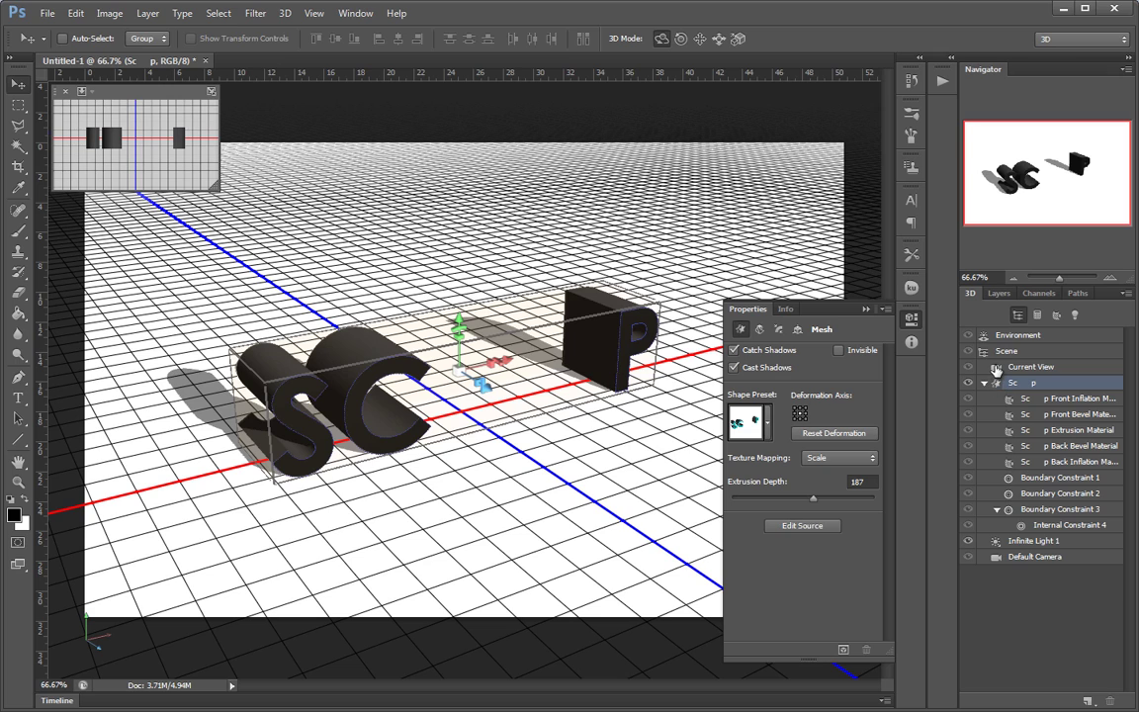
pyautogui.click(1005, 351)
pyautogui.click(1018, 335)
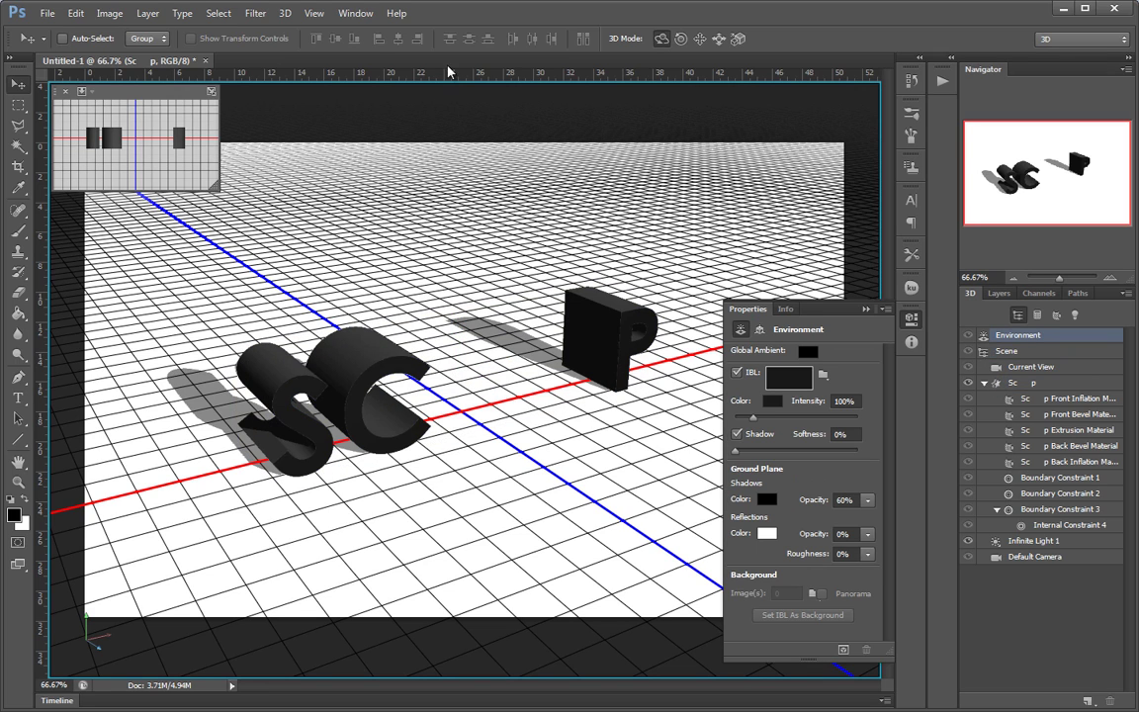
pyautogui.click(1005, 351)
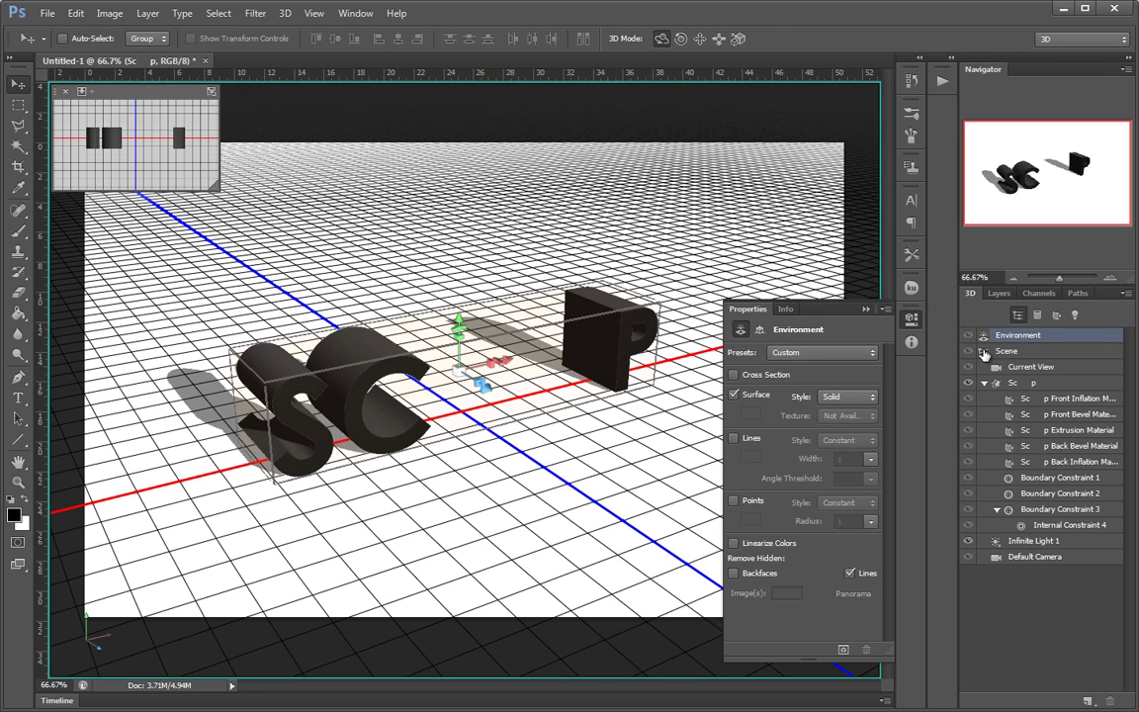
pyautogui.click(1028, 367)
pyautogui.click(997, 385)
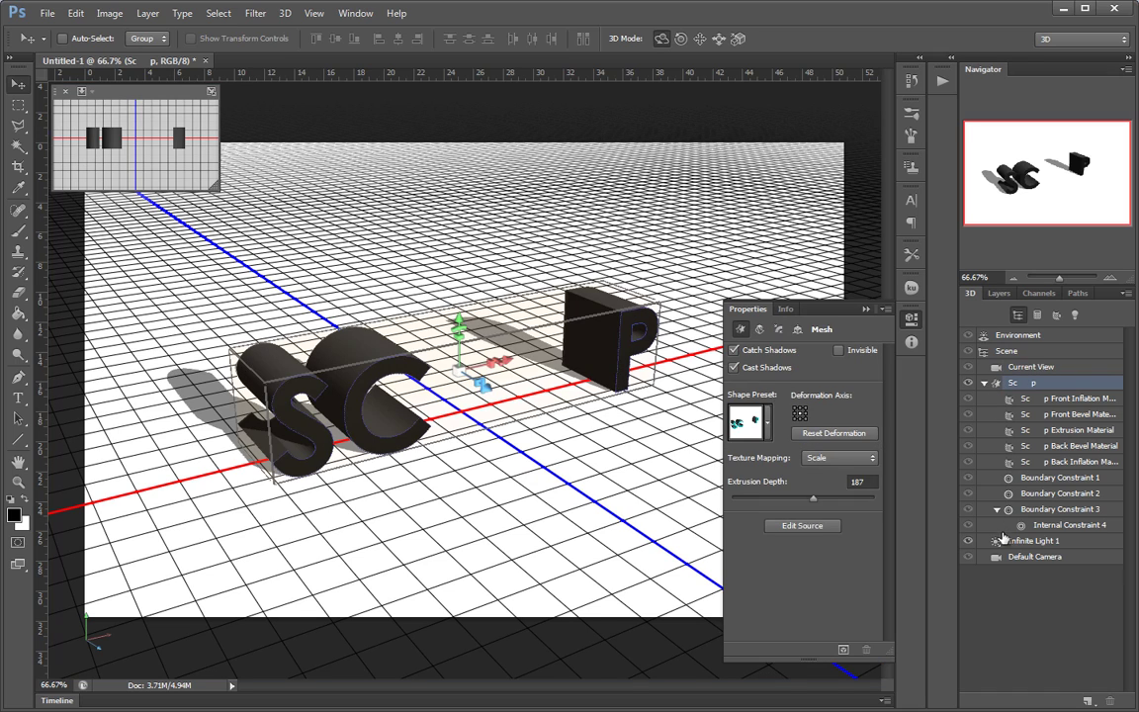
pyautogui.click(1028, 541)
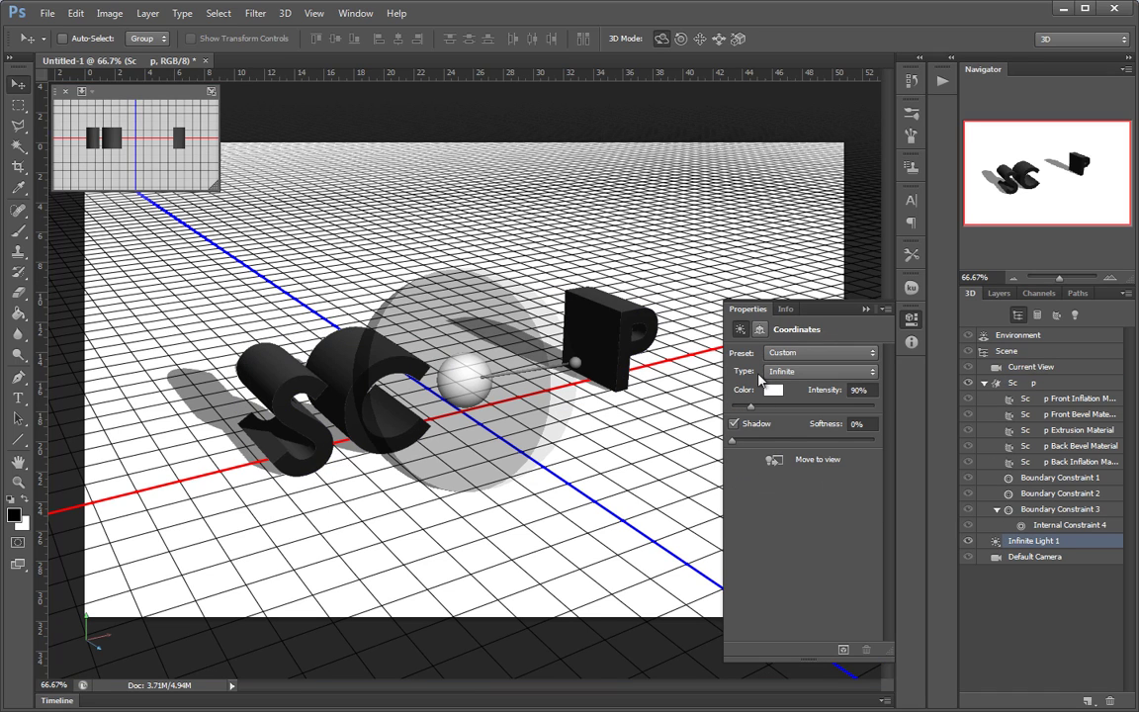
# Rename the 3D text mesh as textObject
pyautogui.click(1038, 383)
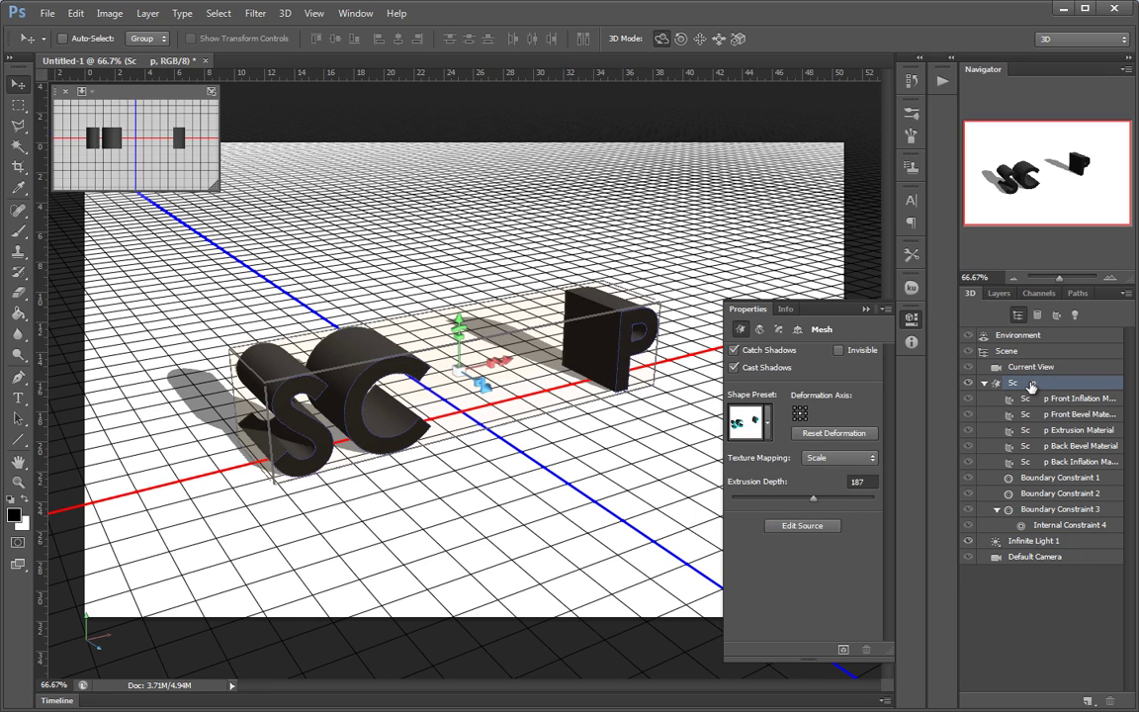
pyautogui.doubleClick(1031, 384)
pyautogui.write('textObject')
pyautogui.press('Return')
# Try an extrusion depth of 164, a twist of 10° and a taper of 103% on textObject
pyautogui.click(759, 329)
pyautogui.click(778, 329)
pyautogui.click(797, 329)
pyautogui.click(779, 329)
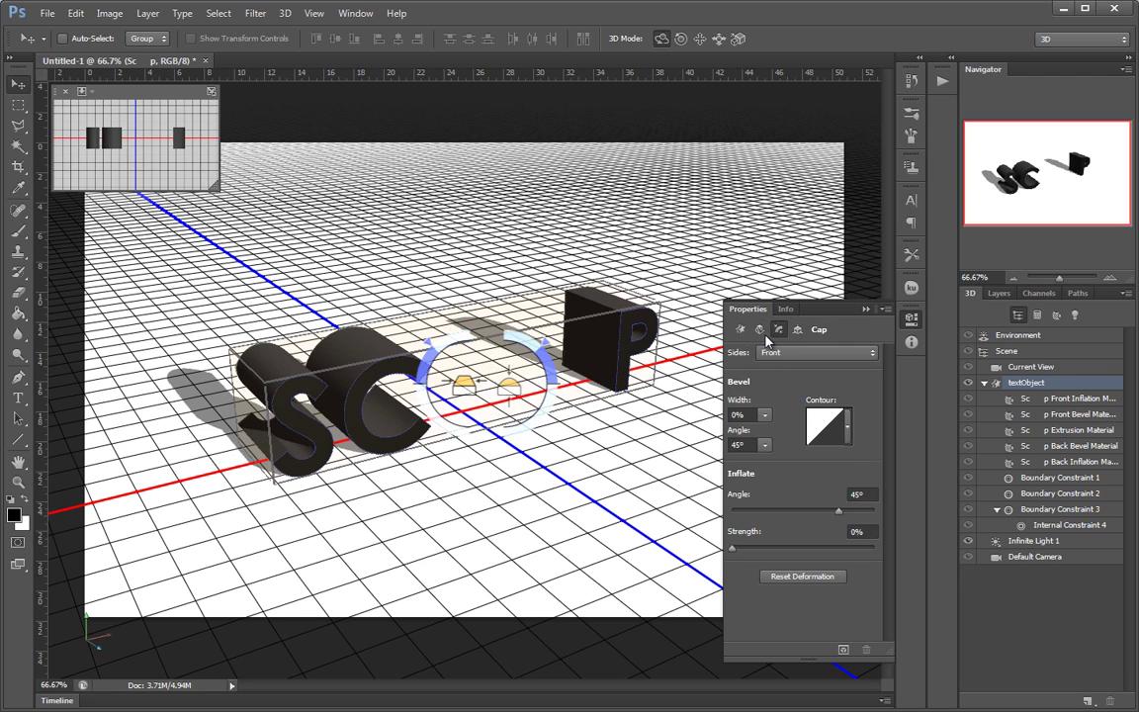
pyautogui.click(760, 329)
pyautogui.moveTo(809, 437); pyautogui.dragTo(801, 474)
pyautogui.moveTo(746, 512)
pyautogui.mouseDown()
pyautogui.moveTo(768, 512)
pyautogui.moveTo(745, 513)
pyautogui.mouseUp()
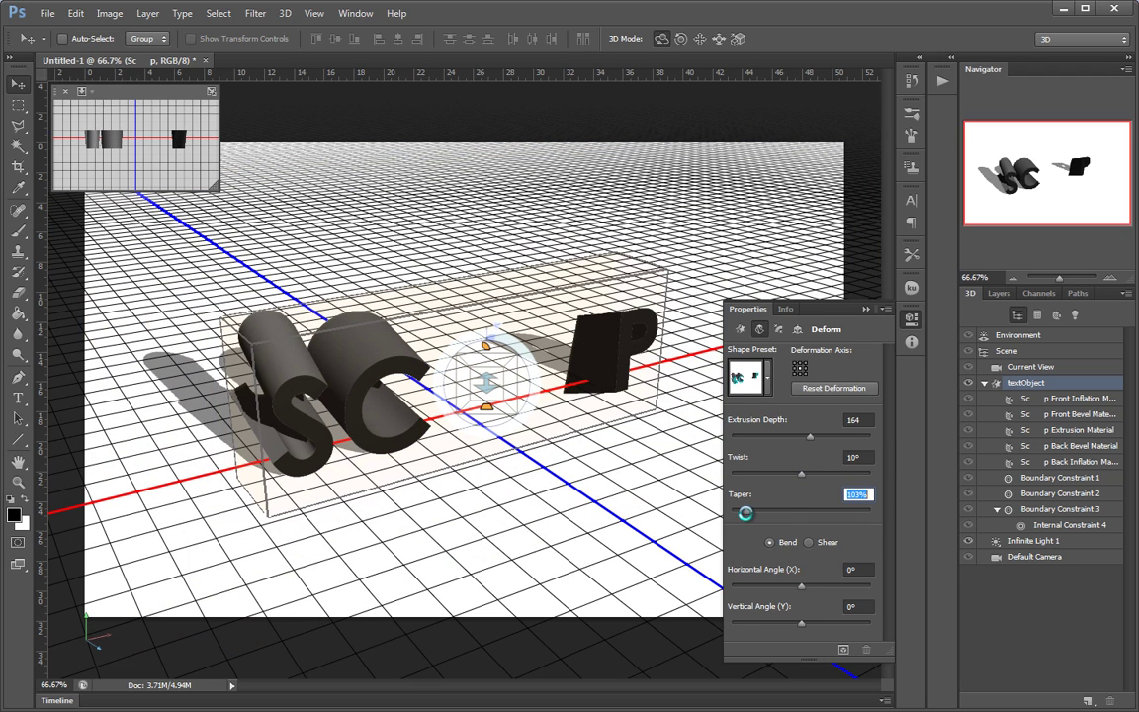
# Set textObject's twist to 0° and its taper to 100%
pyautogui.click(867, 458)
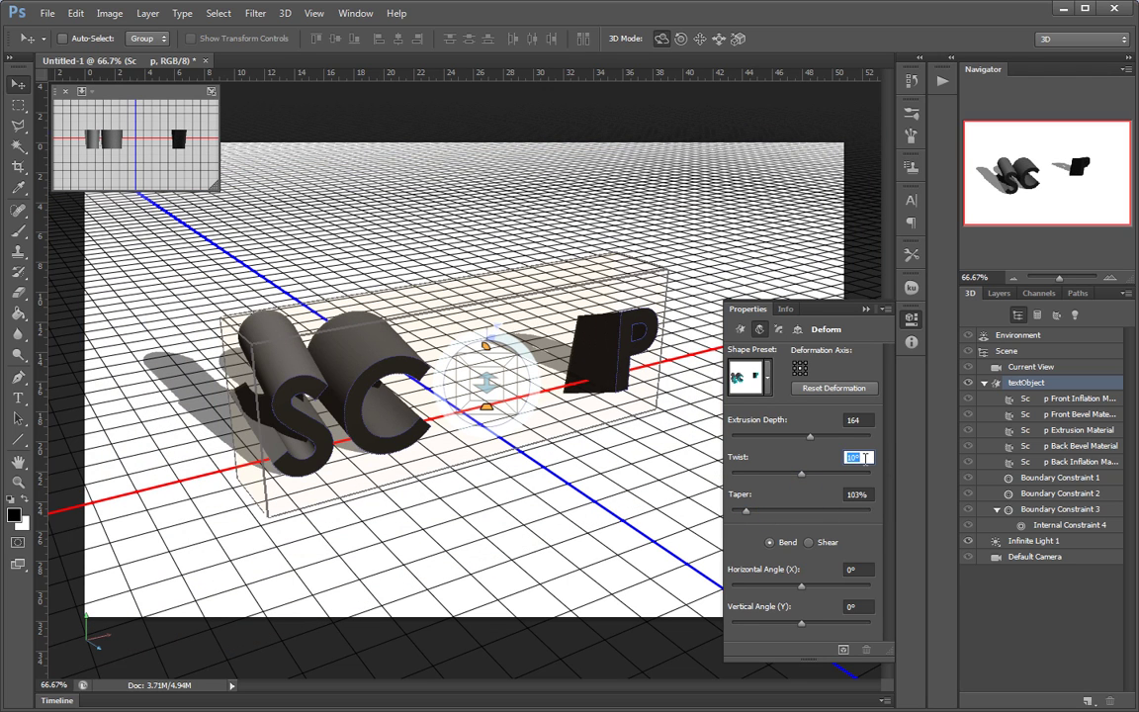
pyautogui.write('0')
pyautogui.press('Tab')
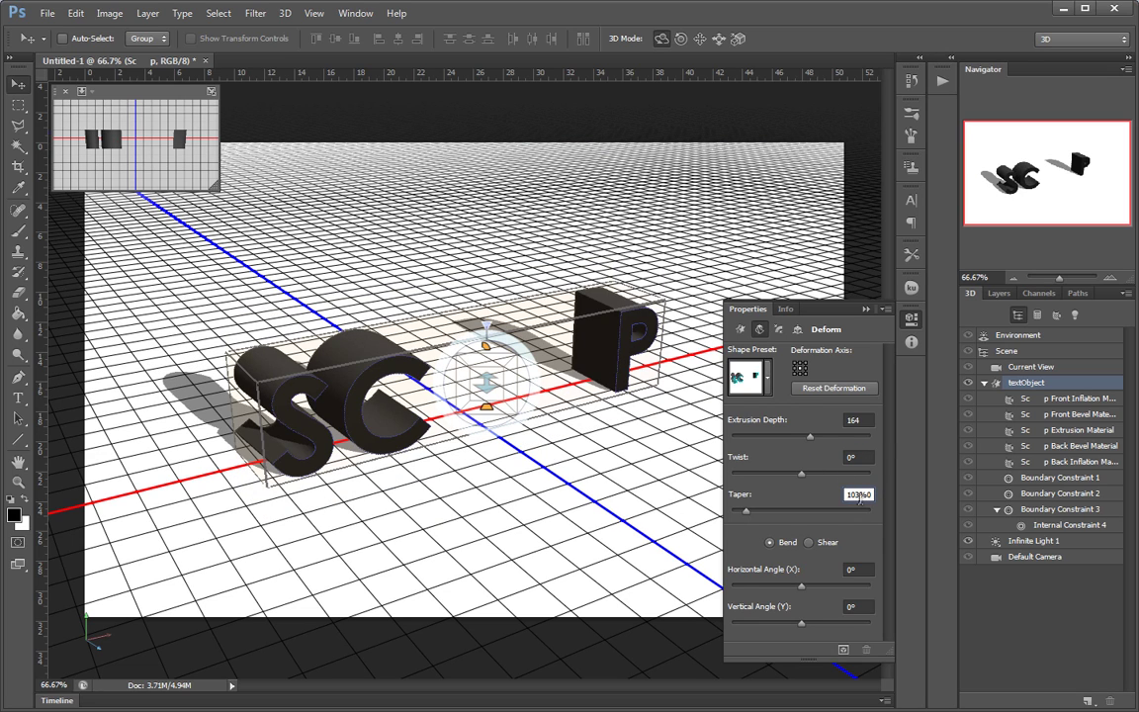
pyautogui.write('100')
pyautogui.press('Return')
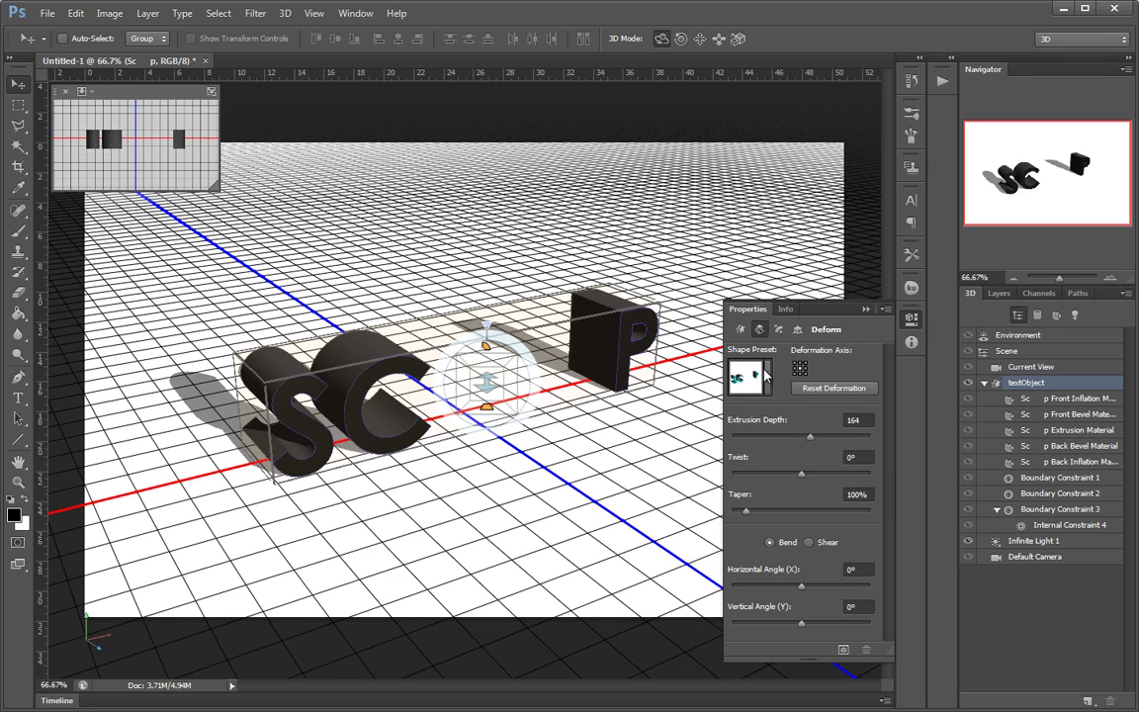
# Apply a shape preset with rounded, inflated front edges to textObject, and orbit the camera to a lower viewpoint
pyautogui.click(766, 375)
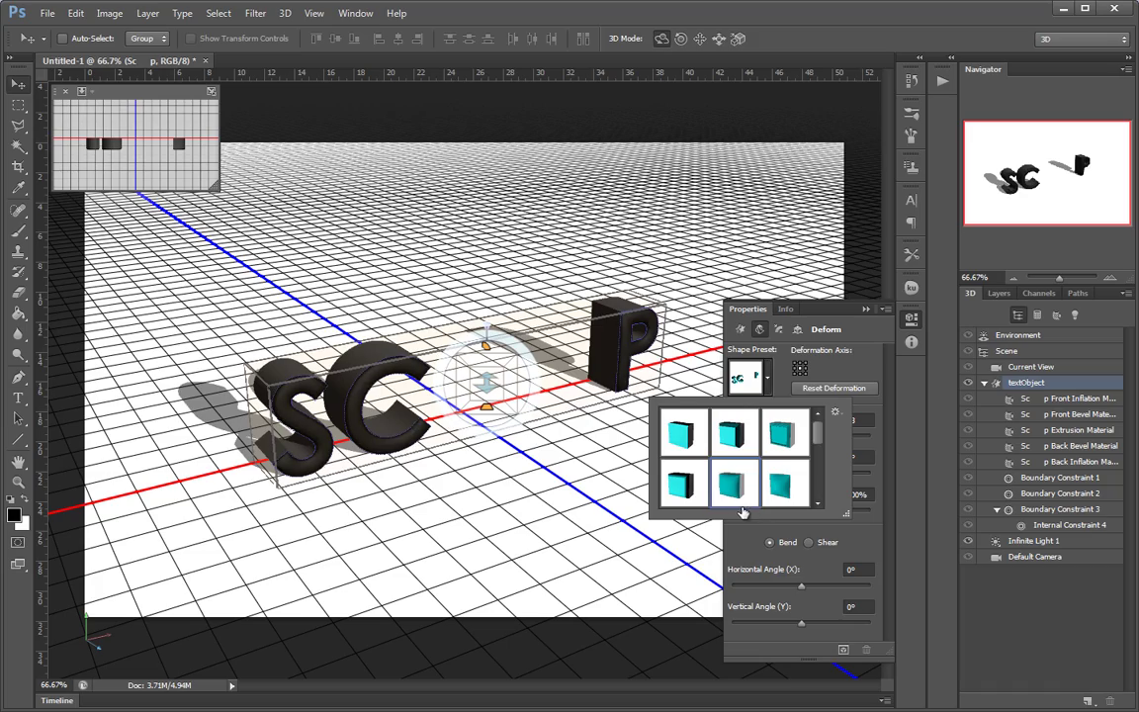
pyautogui.click(477, 492)
pyautogui.moveTo(577, 506); pyautogui.dragTo(609, 497)
# Set textObject's front cap inflation to an angle of -90° and a strength of 4%, and orbit the camera slightly higher
pyautogui.click(1026, 382)
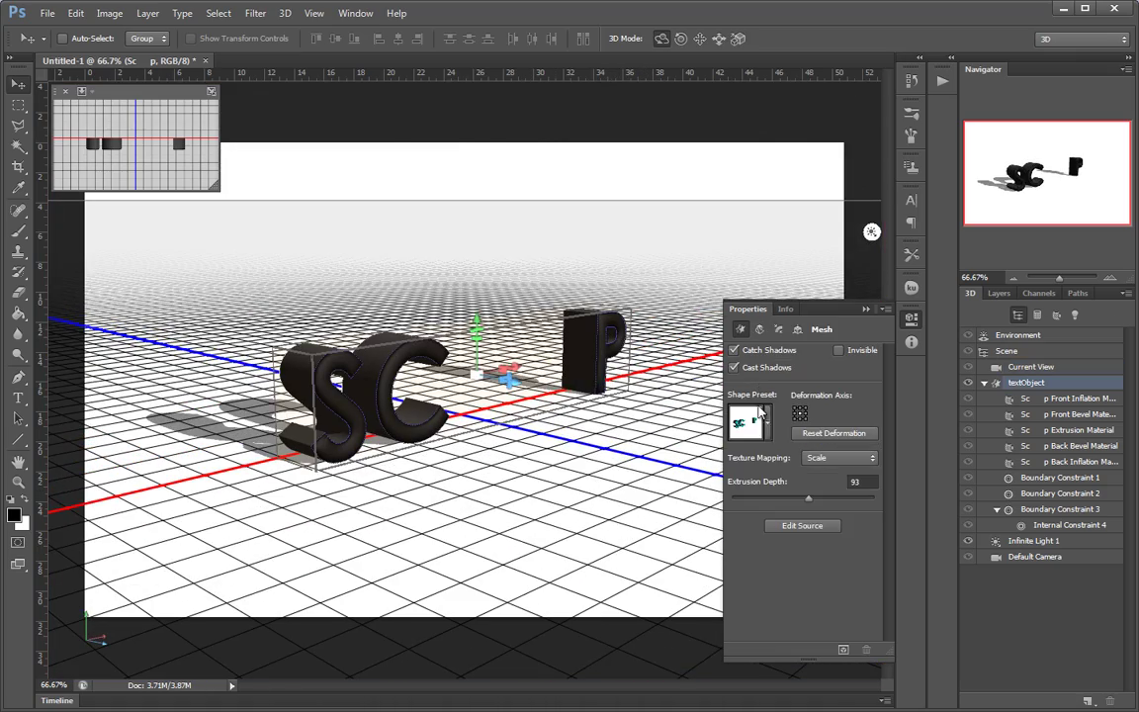
pyautogui.click(759, 329)
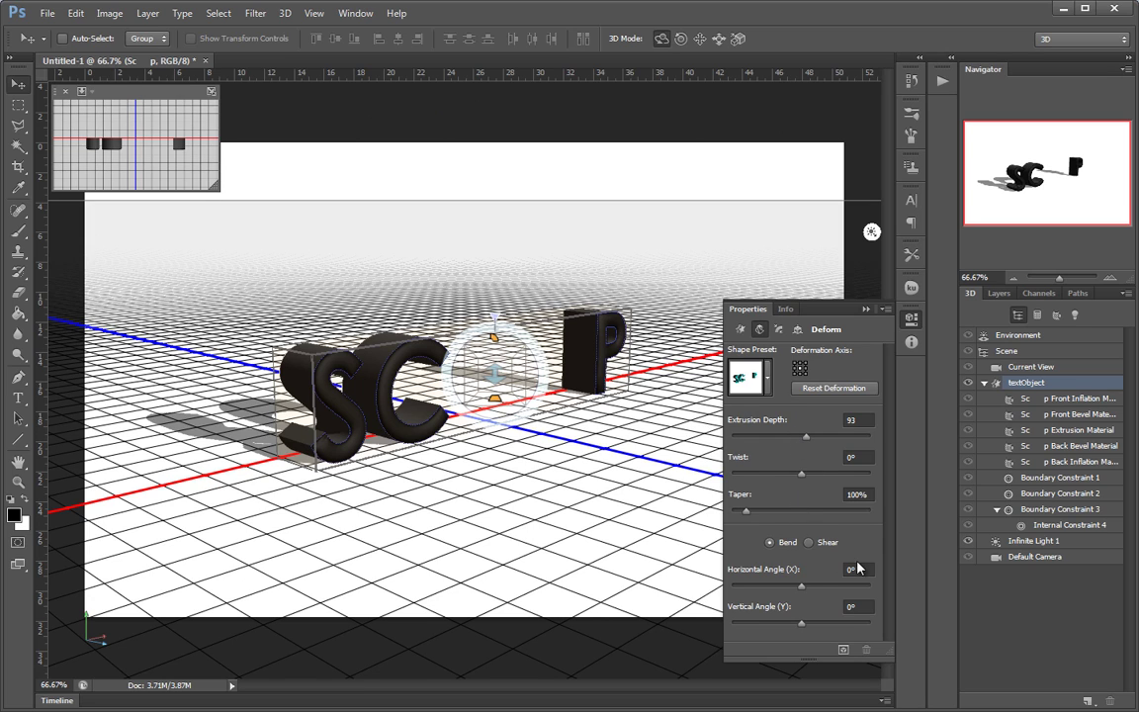
pyautogui.click(778, 329)
pyautogui.moveTo(861, 515); pyautogui.dragTo(736, 544)
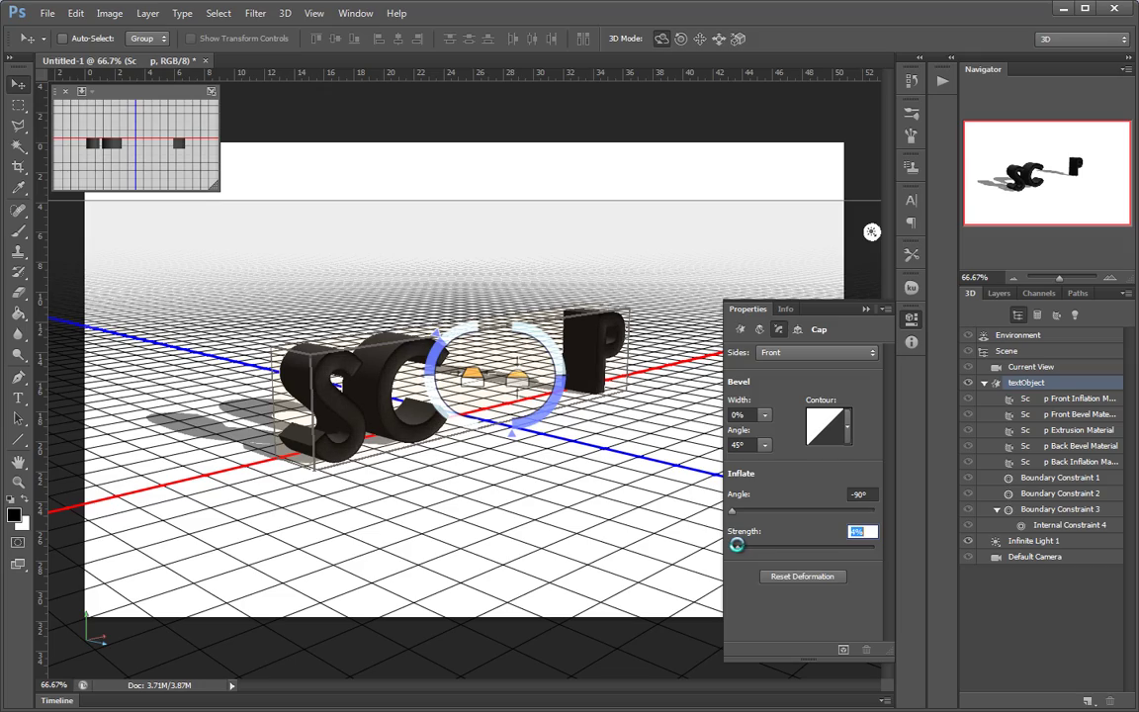
pyautogui.click(635, 445)
pyautogui.moveTo(635, 445); pyautogui.dragTo(607, 459)
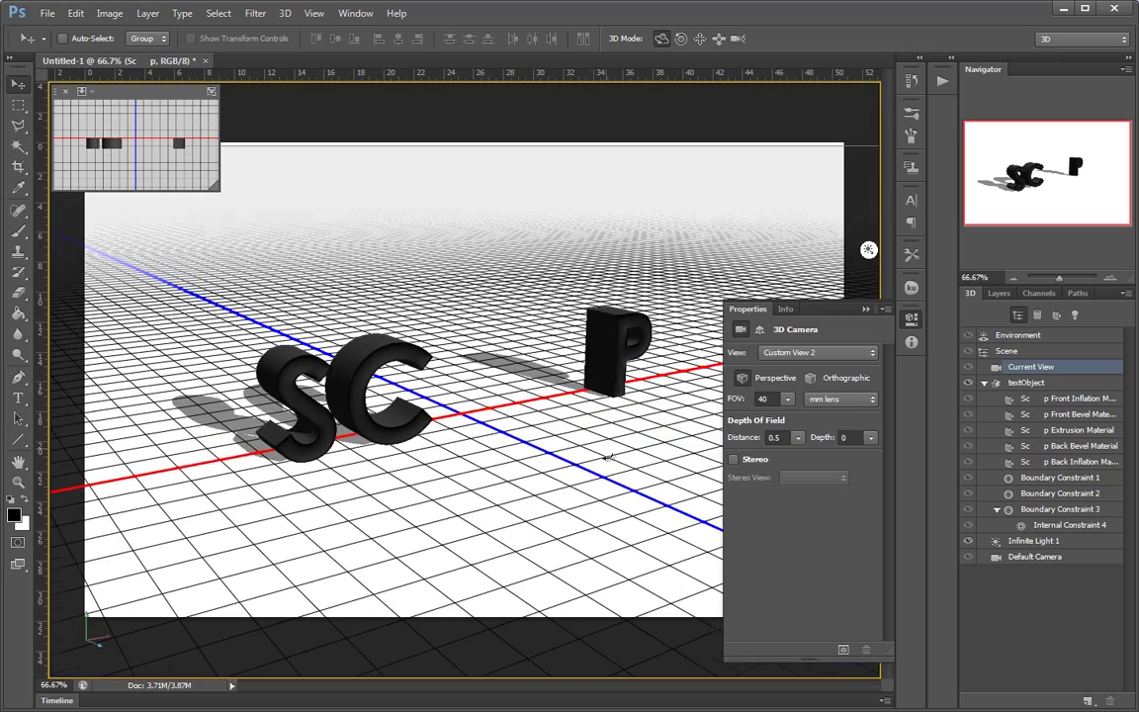
# Look through the current view, scene and textObject mesh entries and the individual inflation and bevel materials
pyautogui.click(629, 330)
pyautogui.click(1068, 366)
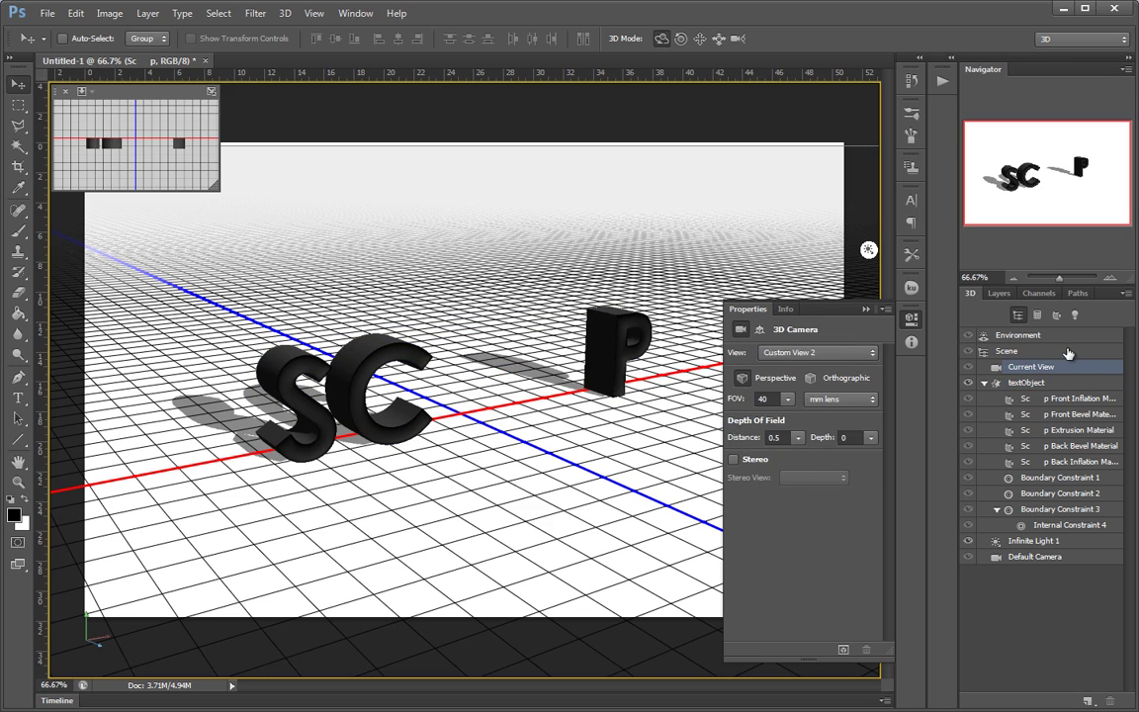
pyautogui.click(1068, 352)
pyautogui.click(1046, 383)
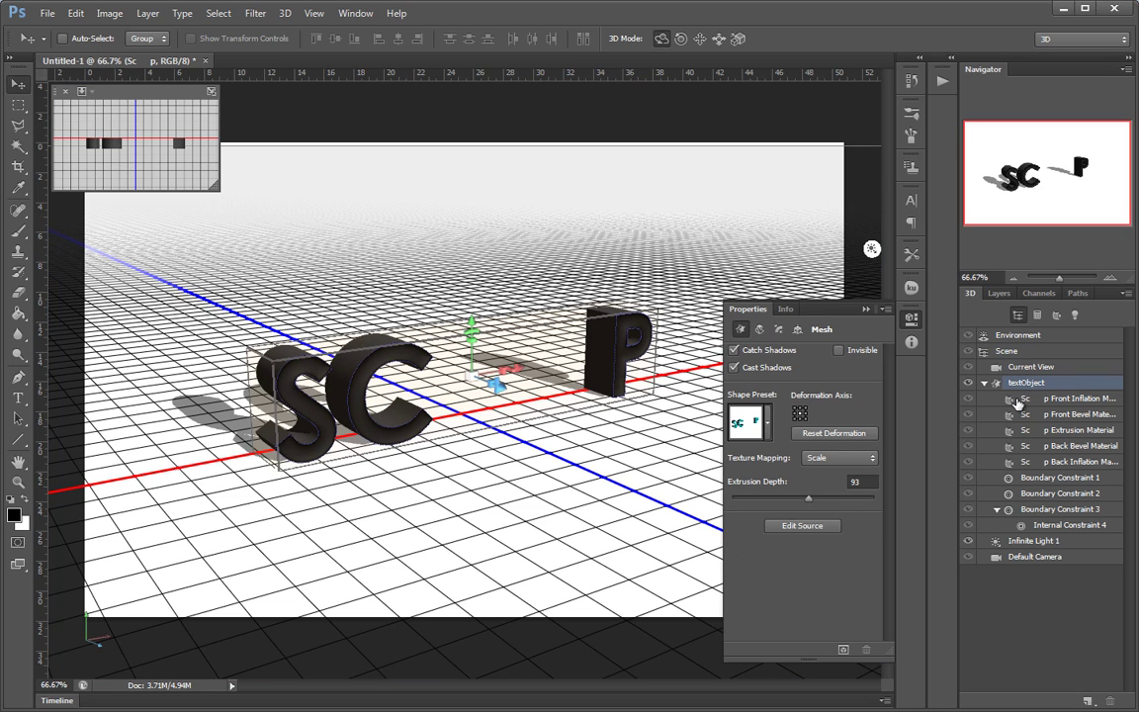
pyautogui.click(1009, 400)
pyautogui.click(1010, 415)
pyautogui.click(1016, 446)
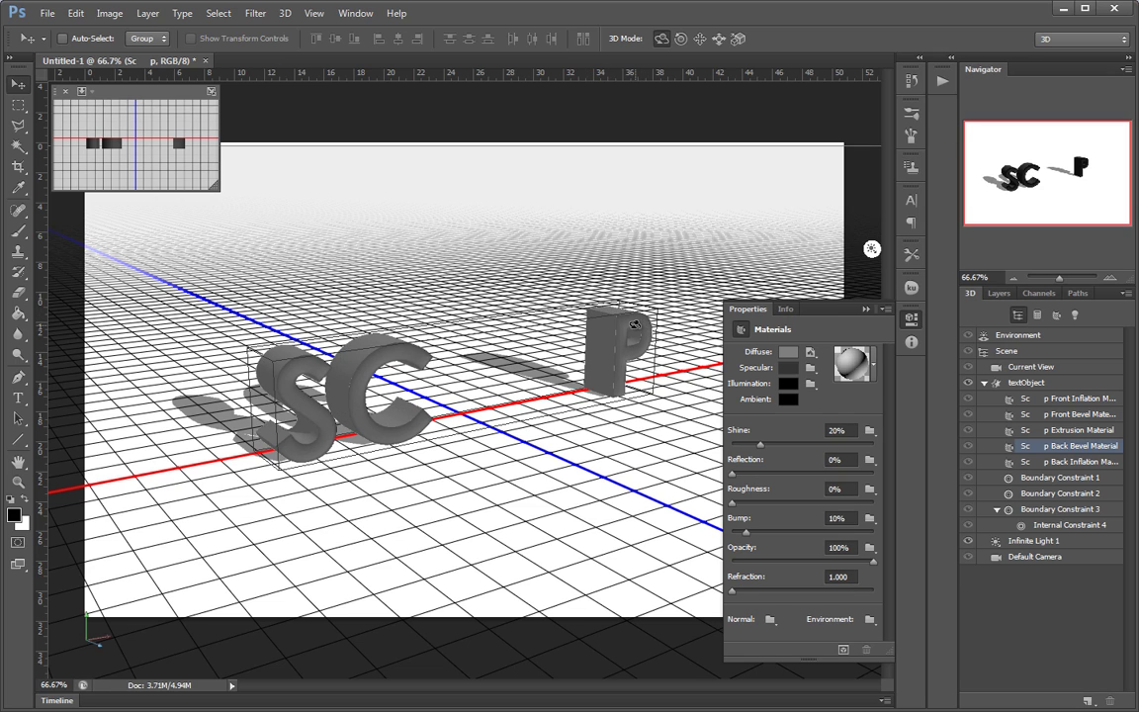
# Select all five textObject materials and apply the shiny silver material preset after trying a blue one
pyautogui.click(1065, 398)
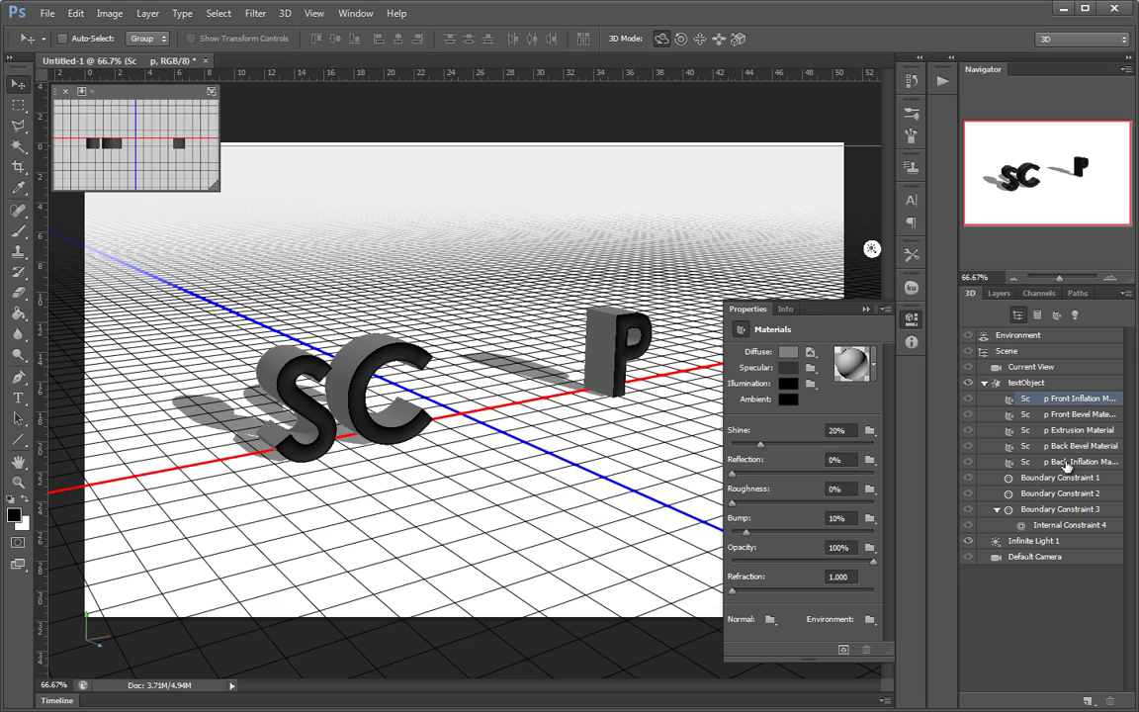
pyautogui.keyDown('shift'); pyautogui.click(1065, 463); pyautogui.keyUp('shift')
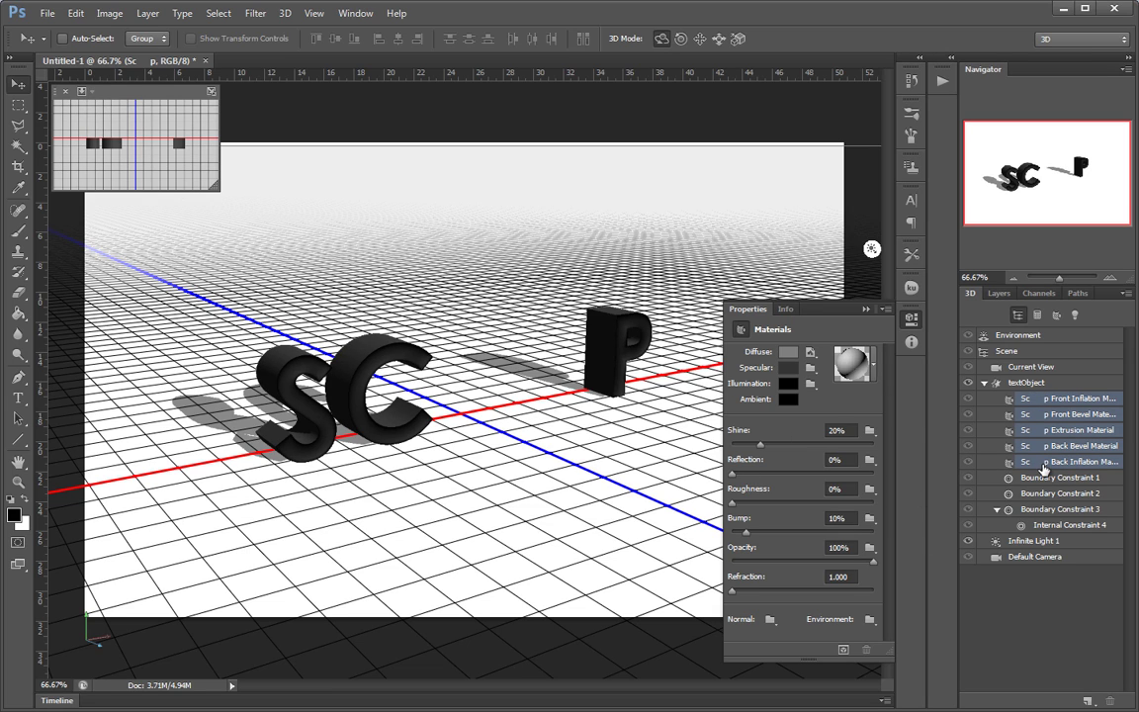
pyautogui.click(874, 368)
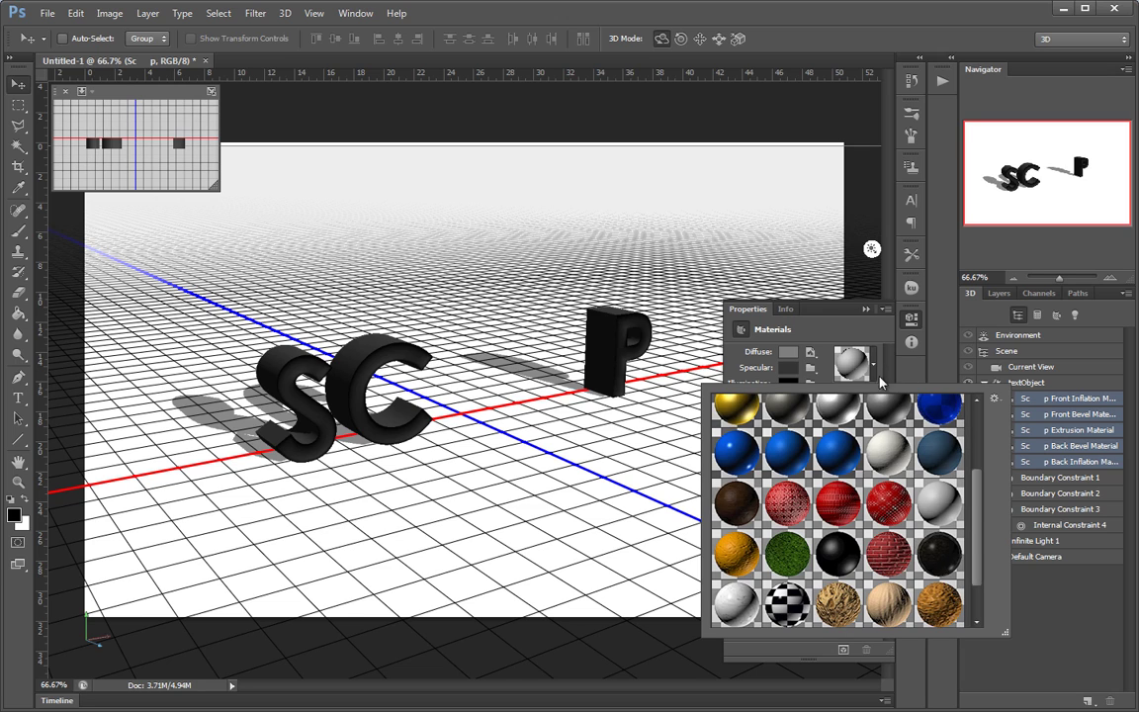
pyautogui.moveTo(969, 497)
pyautogui.mouseDown()
pyautogui.moveTo(979, 529)
pyautogui.moveTo(978, 502)
pyautogui.mouseUp()
pyautogui.click(802, 482)
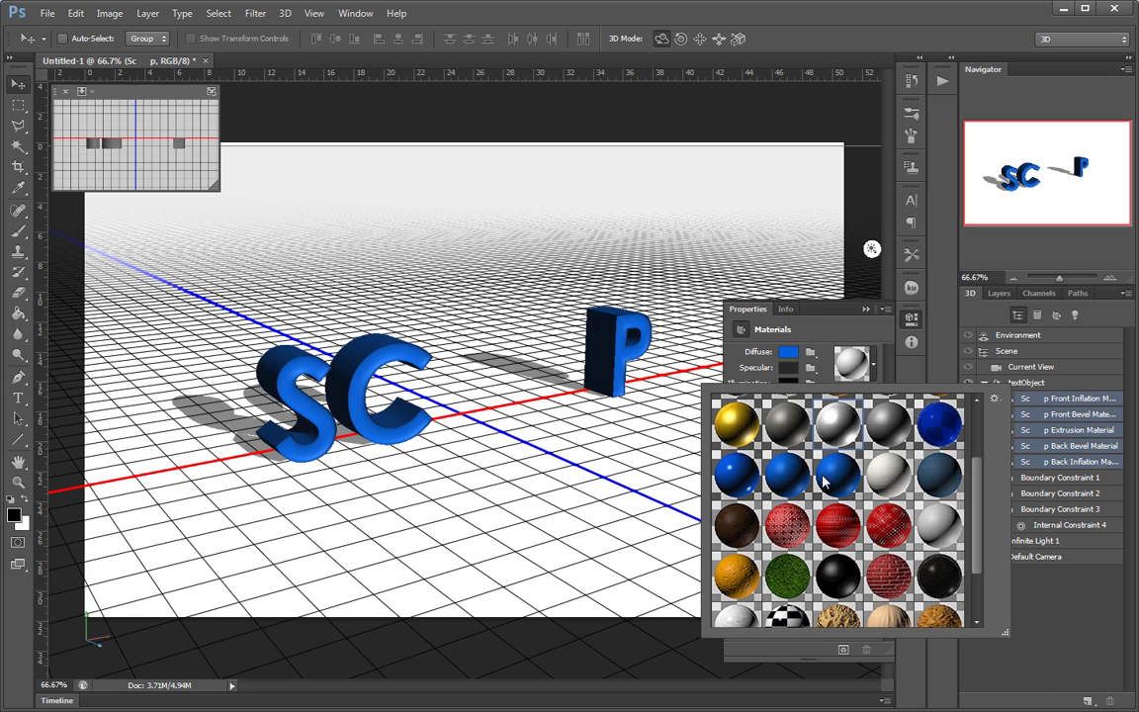
pyautogui.click(843, 433)
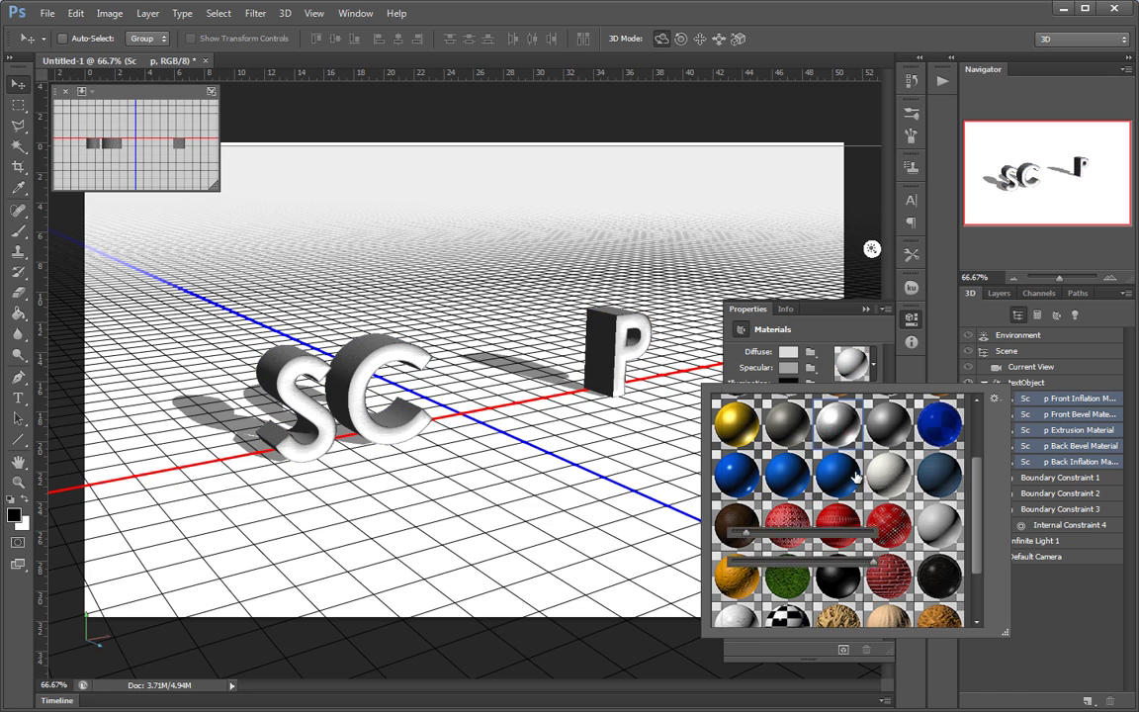
pyautogui.press('Return')
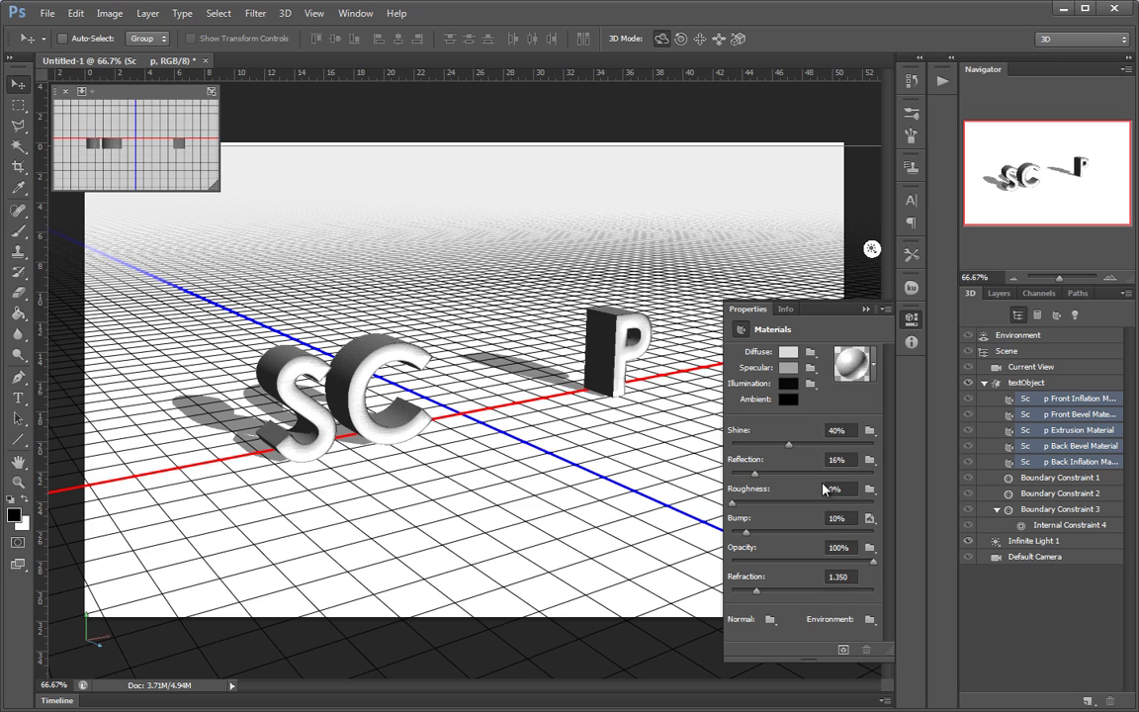
# Set the refraction of the five selected materials to 1 and remove their bump texture
pyautogui.moveTo(755, 593); pyautogui.dragTo(718, 589)
pyautogui.write('1')
pyautogui.press('Return')
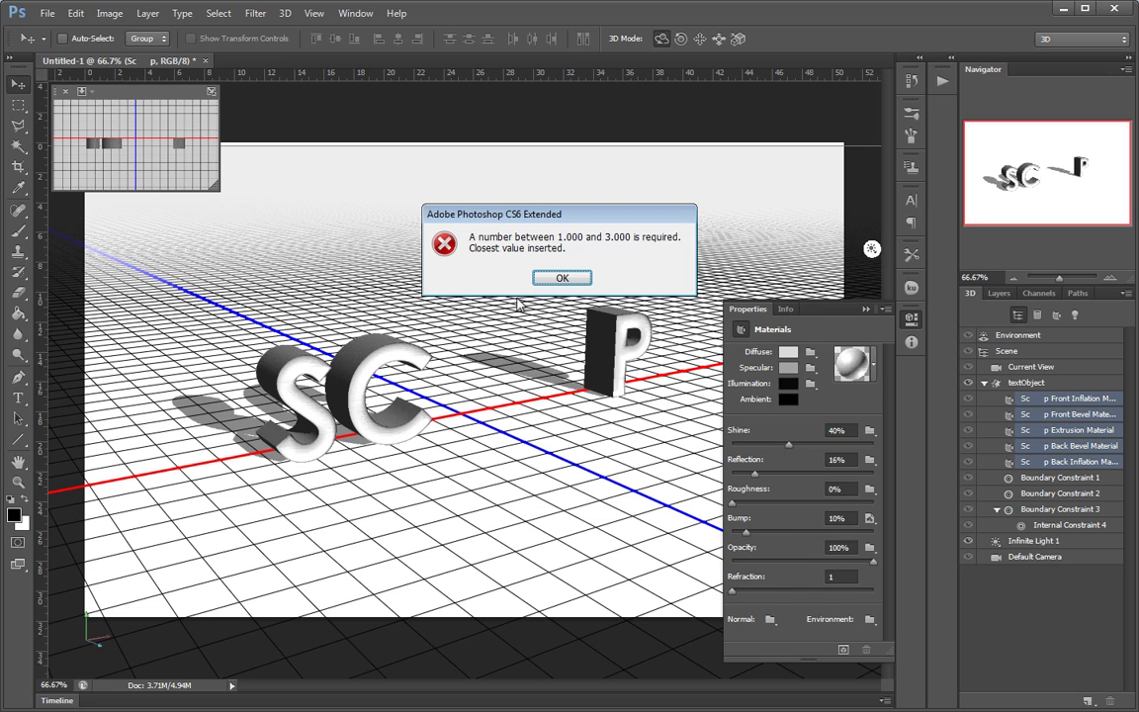
pyautogui.click(560, 279)
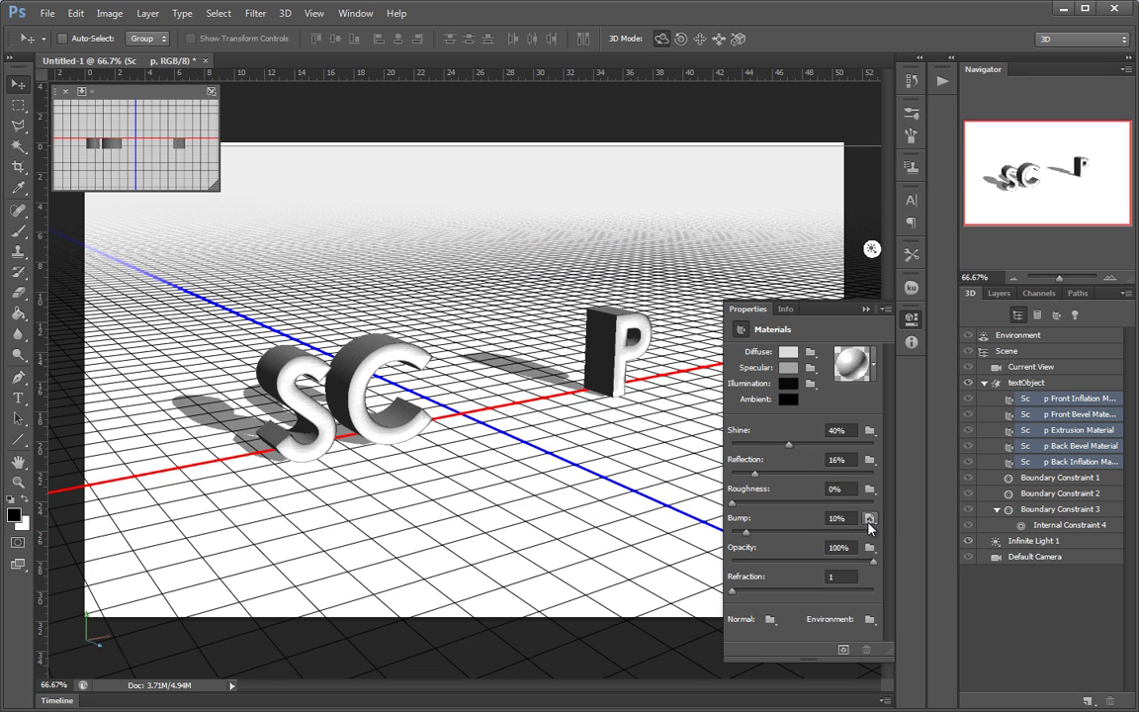
pyautogui.click(874, 366)
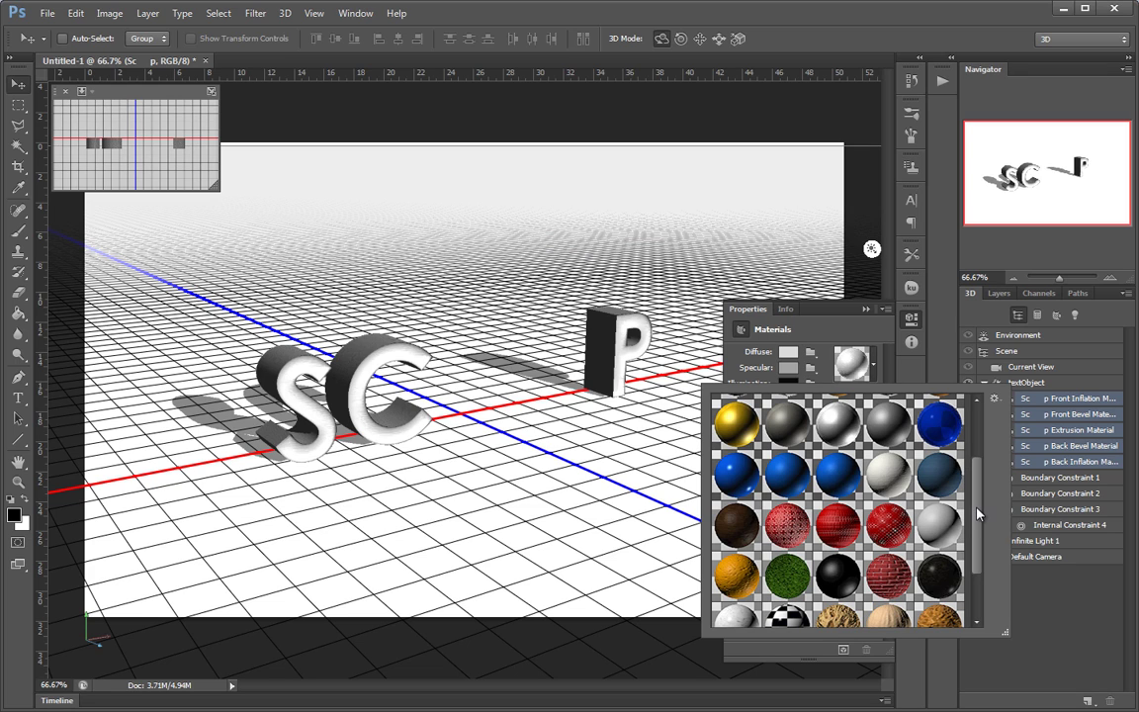
pyautogui.click(864, 337)
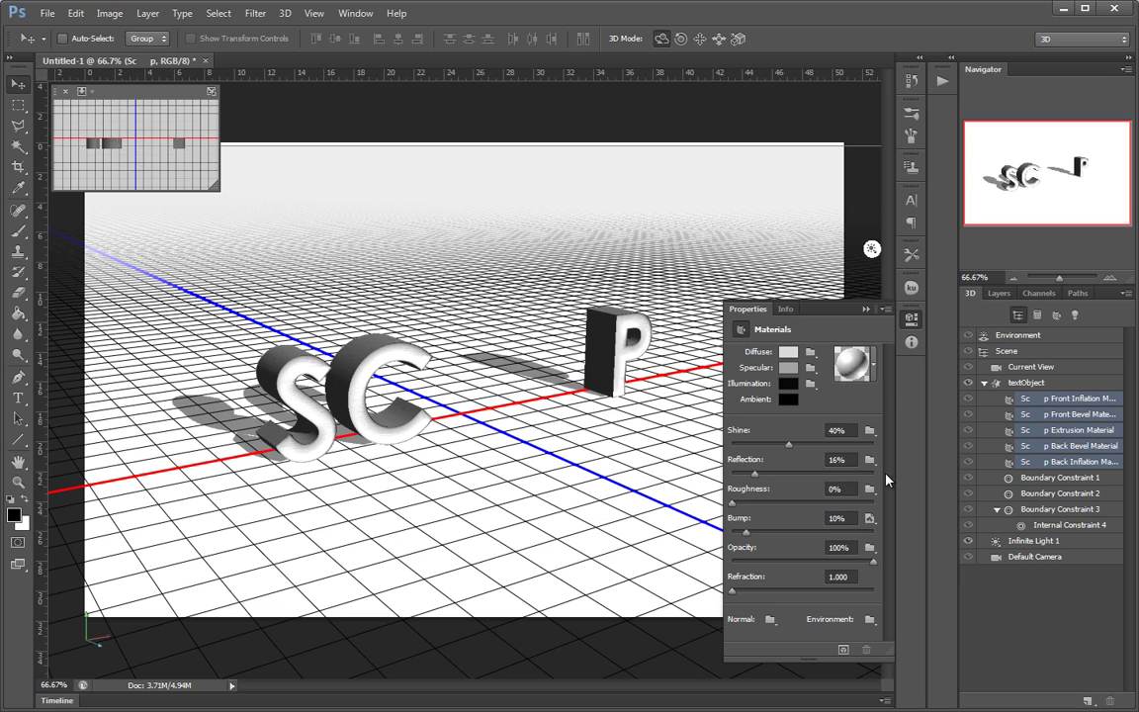
pyautogui.click(871, 519)
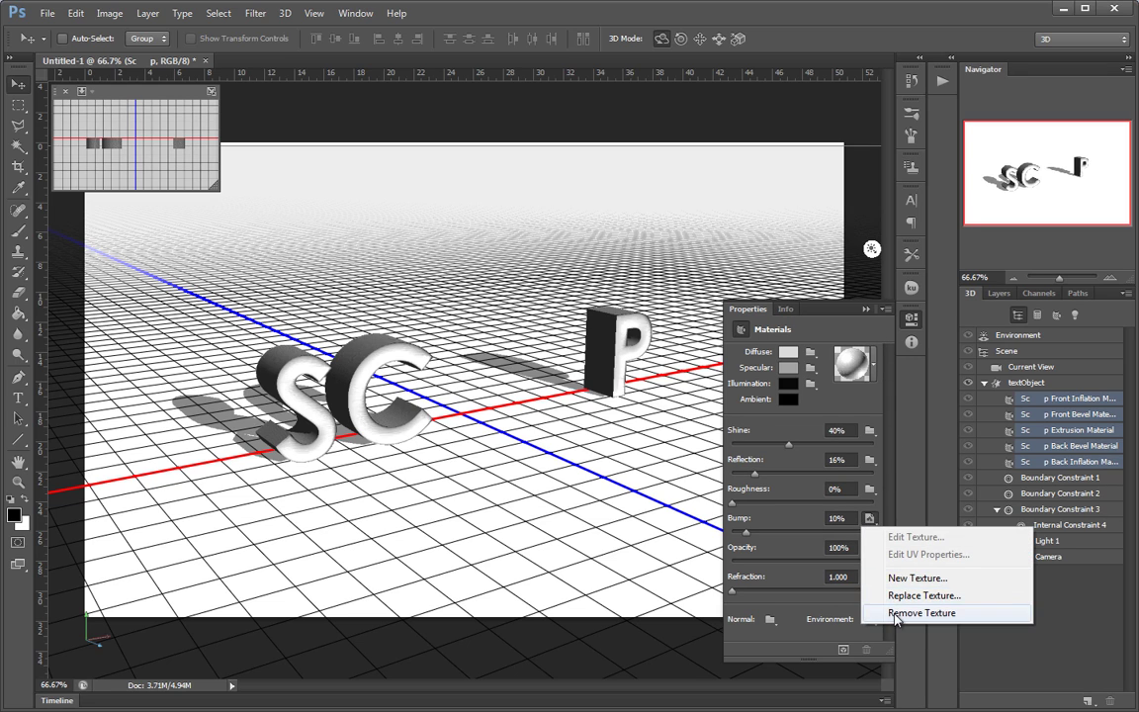
pyautogui.press('Escape')
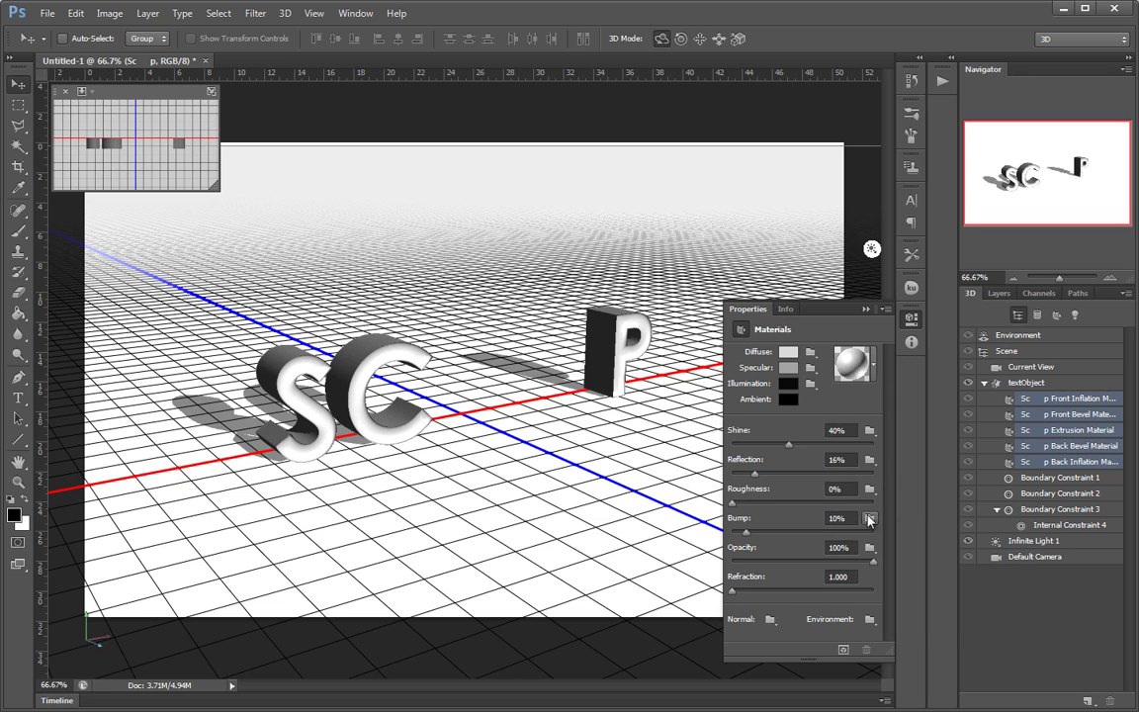
# Change the diffuse colour of the five selected text materials to a bright, saturated yellow
pyautogui.click(788, 351)
pyautogui.click(768, 395)
pyautogui.moveTo(633, 244)
pyautogui.mouseDown()
pyautogui.moveTo(702, 267)
pyautogui.moveTo(700, 225)
pyautogui.moveTo(749, 193)
pyautogui.mouseUp()
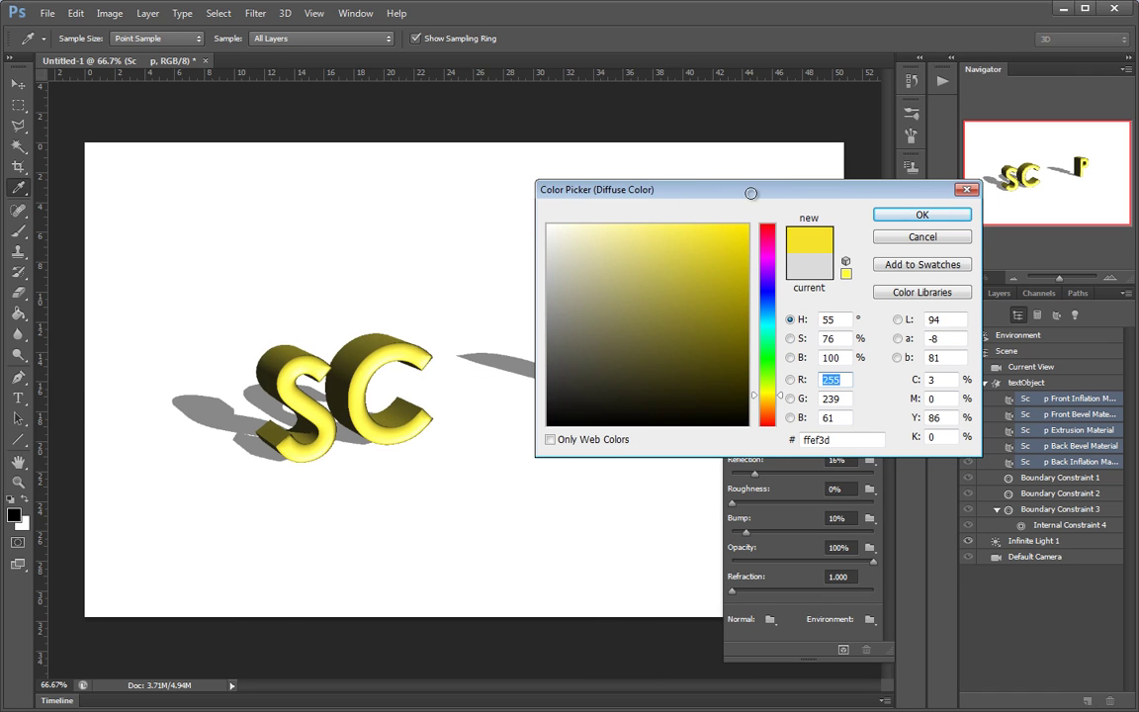
pyautogui.click(905, 222)
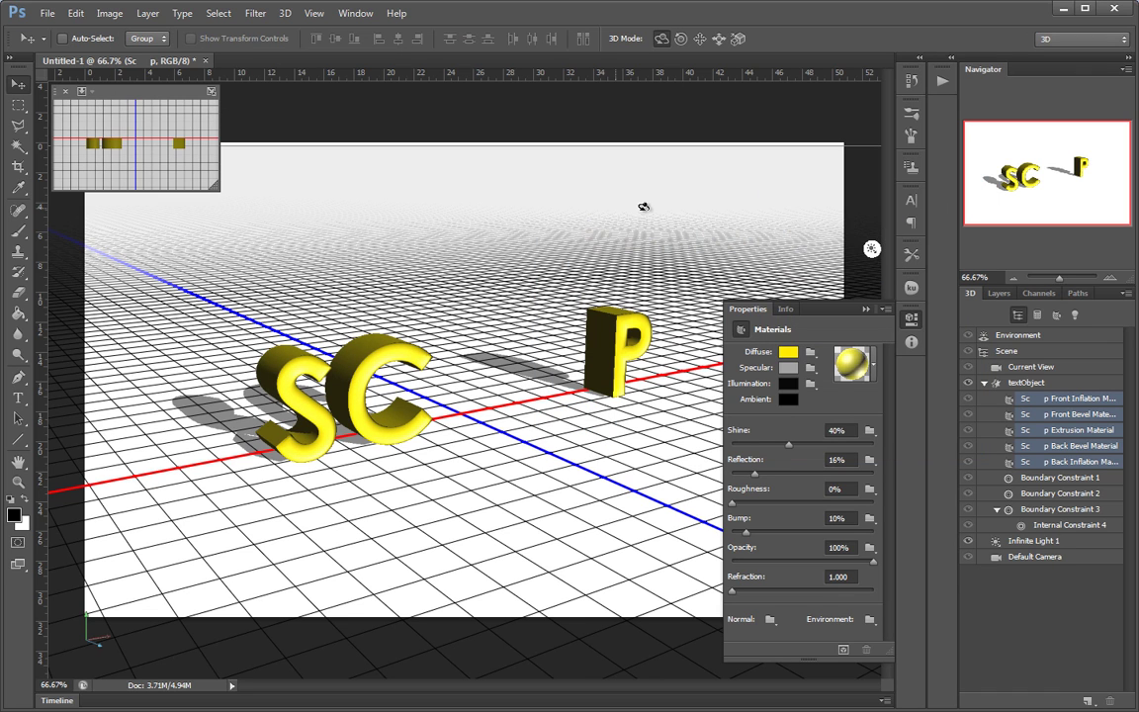
# Add a new empty layer above the 3D text layer, with the camera orbited to a nearly frontal view
pyautogui.click(725, 267)
pyautogui.moveTo(725, 267); pyautogui.dragTo(870, 262)
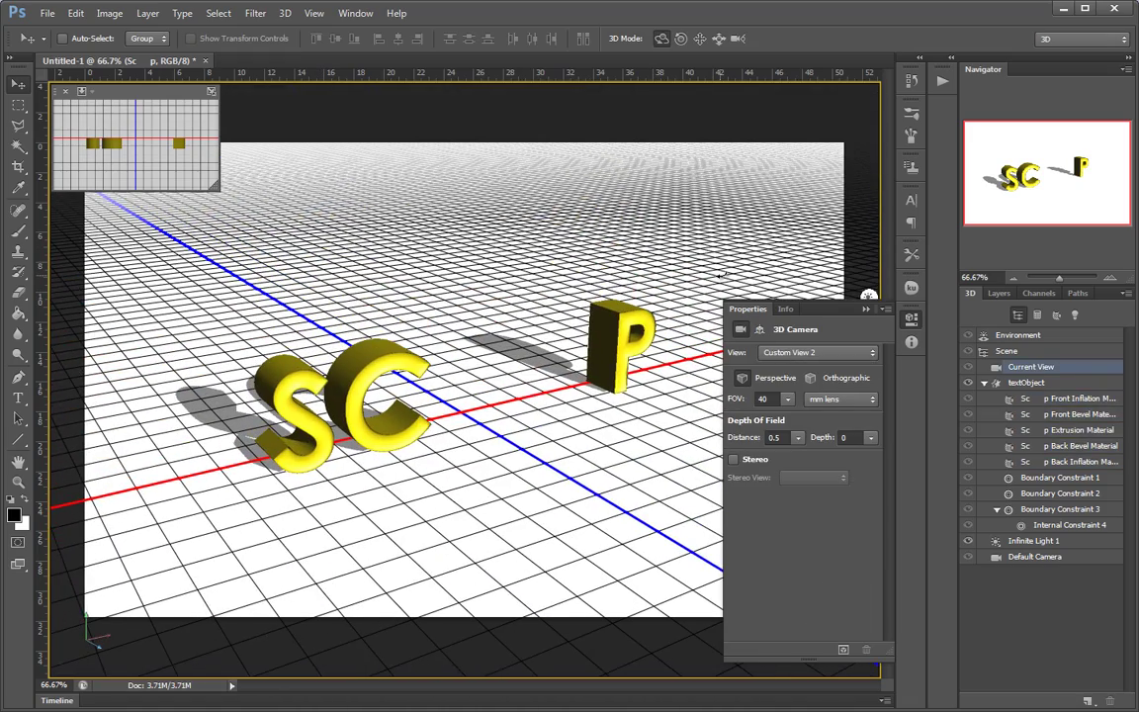
pyautogui.click(912, 319)
pyautogui.moveTo(744, 273)
pyautogui.mouseDown()
pyautogui.moveTo(692, 269)
pyautogui.moveTo(720, 213)
pyautogui.moveTo(684, 254)
pyautogui.moveTo(734, 262)
pyautogui.mouseUp()
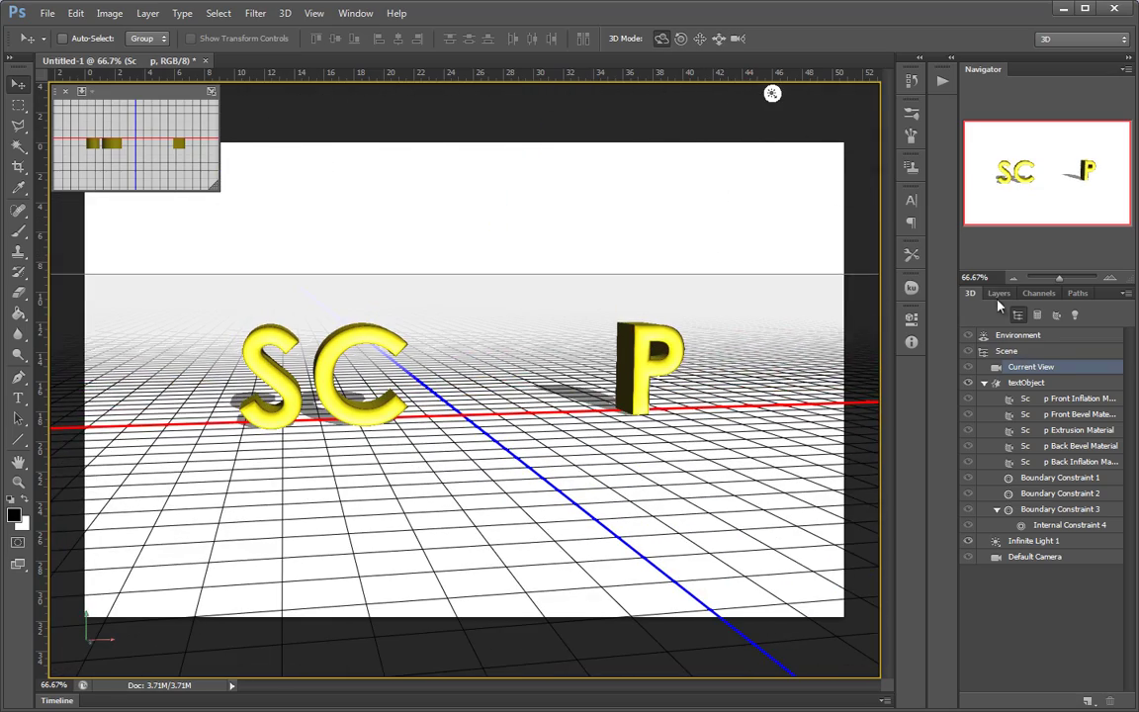
pyautogui.click(999, 294)
pyautogui.click(1086, 701)
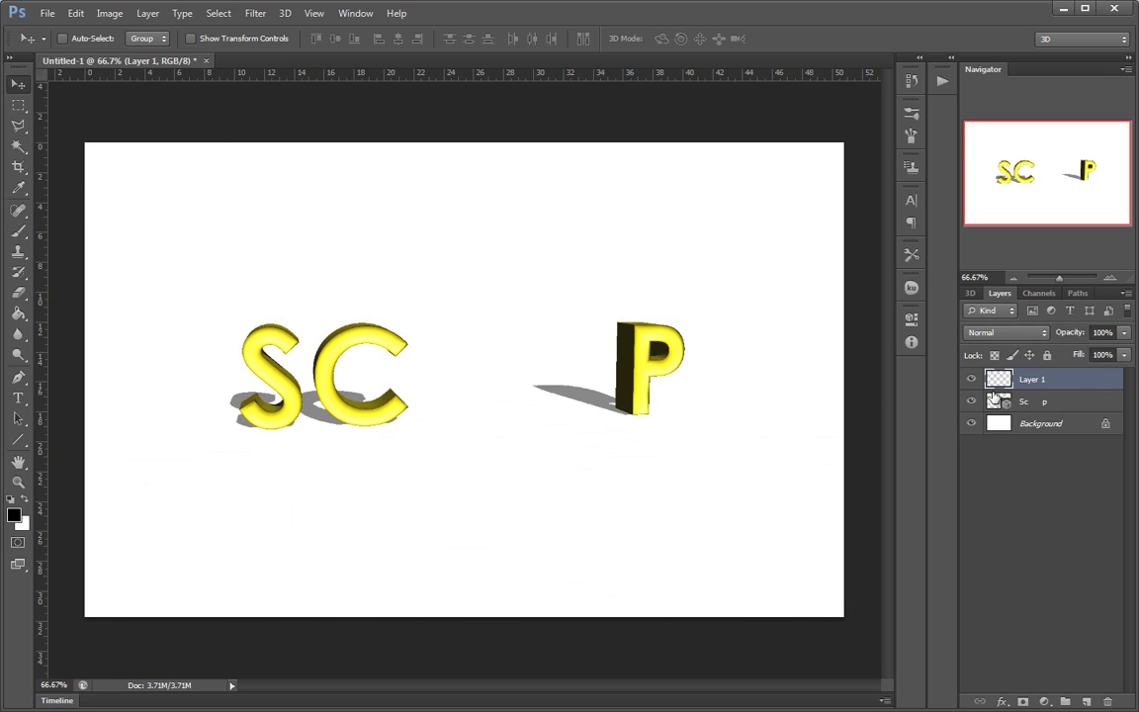
# Toggle the 3D text layer off and on, select it, and orbit the camera to a higher, angled viewpoint
pyautogui.click(969, 400)
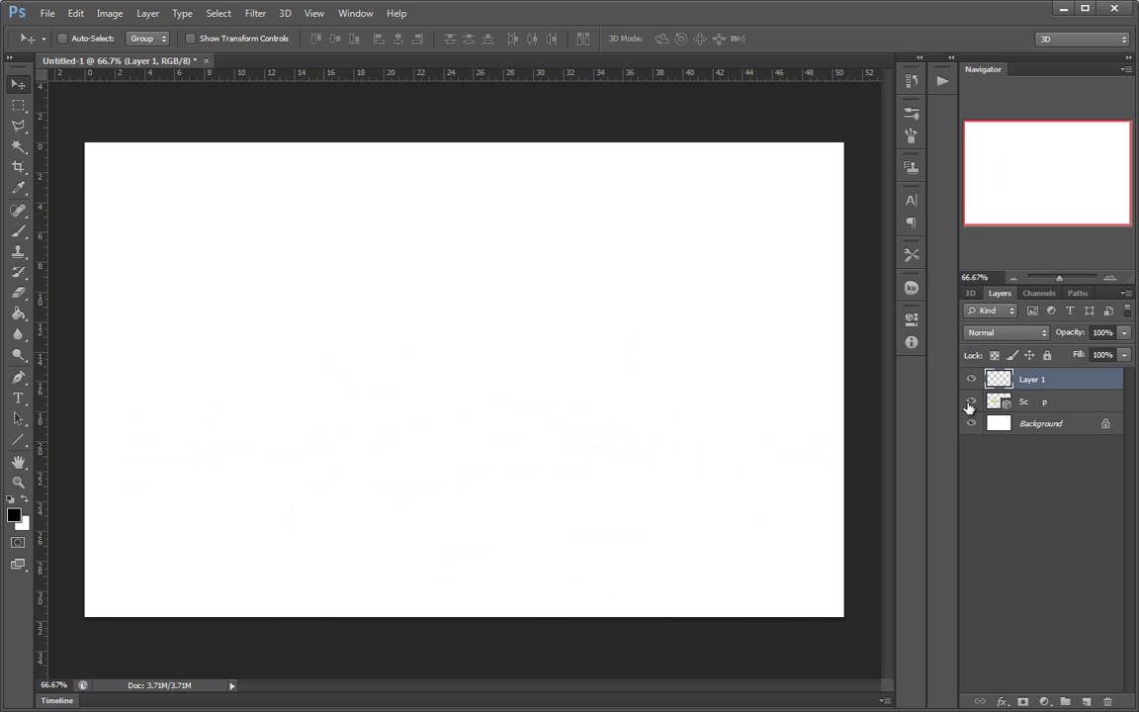
pyautogui.click(969, 400)
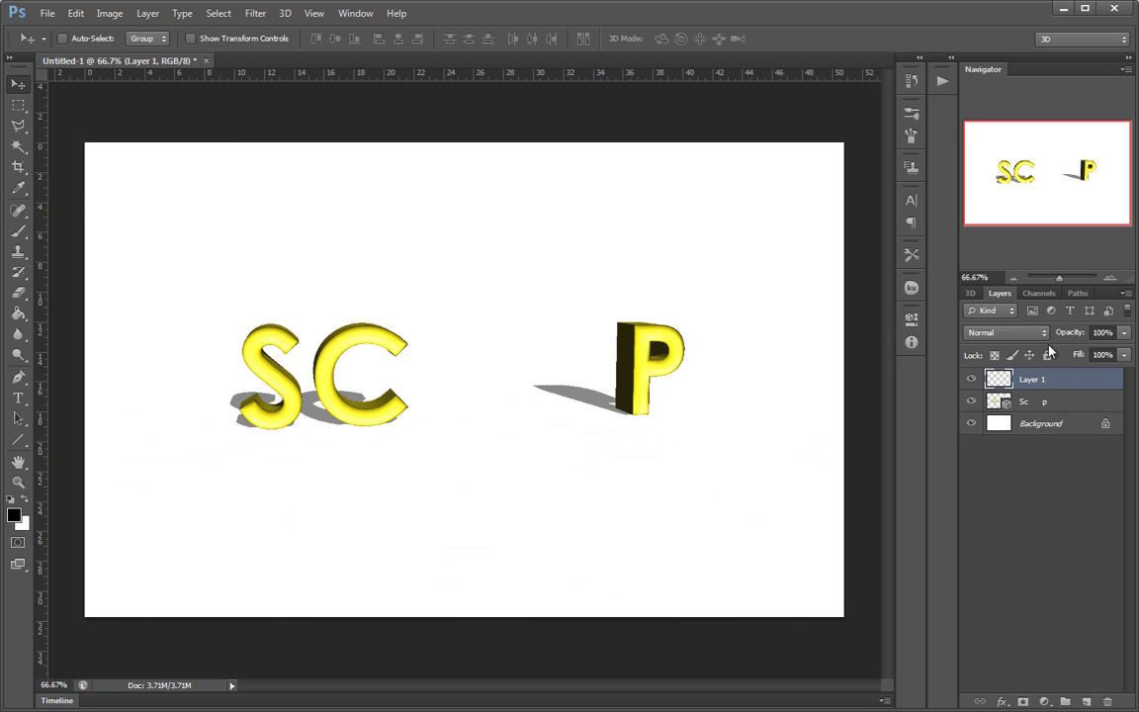
pyautogui.click(996, 400)
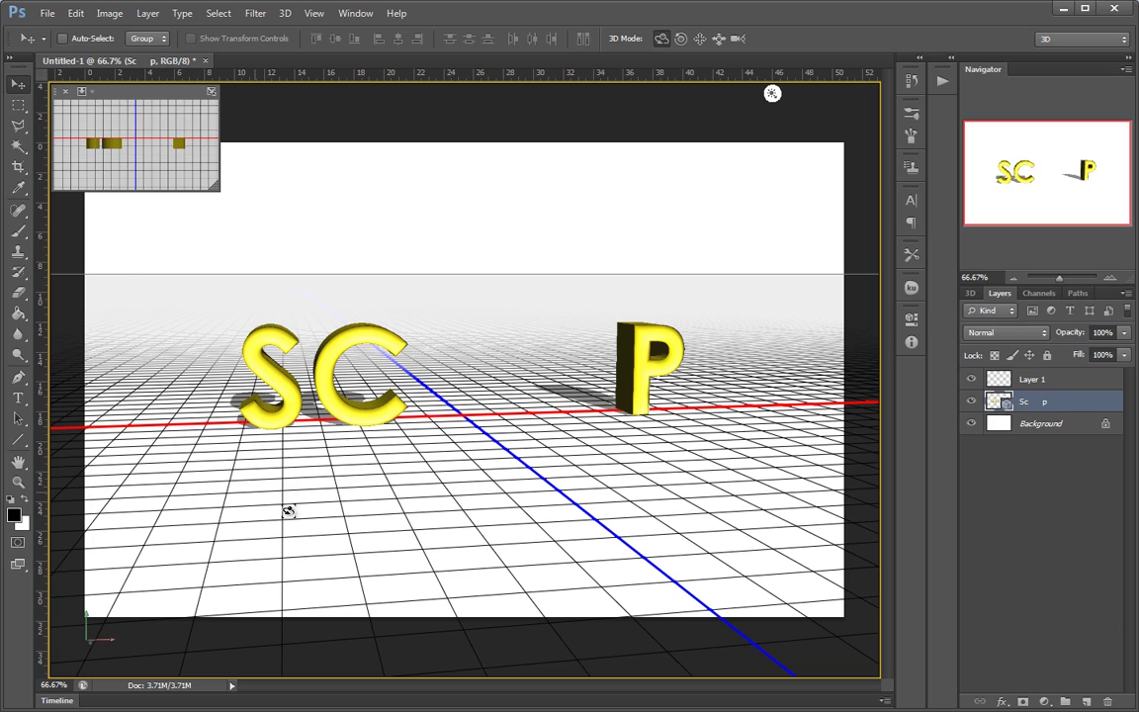
pyautogui.moveTo(514, 265)
pyautogui.mouseDown()
pyautogui.moveTo(547, 267)
pyautogui.moveTo(520, 244)
pyautogui.mouseUp()
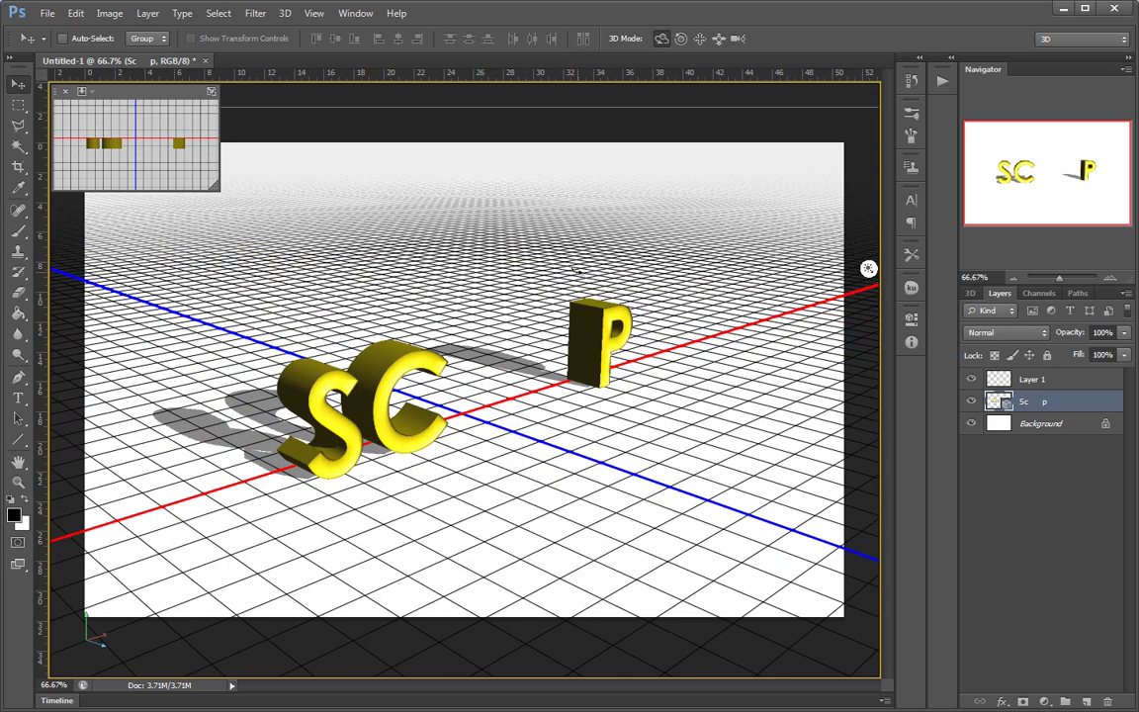
# Open the 3D layer's scene contents, hide the material properties and collapse the textObject entry
pyautogui.doubleClick(993, 404)
pyautogui.doubleClick(1018, 401)
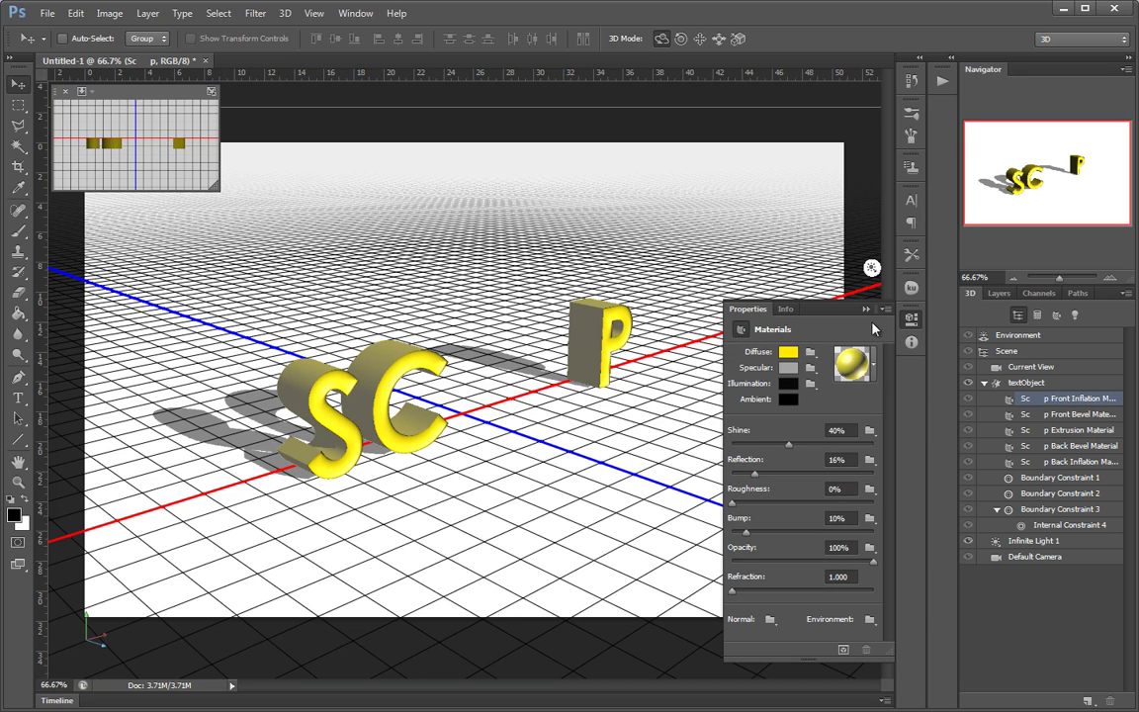
pyautogui.click(867, 309)
pyautogui.click(984, 383)
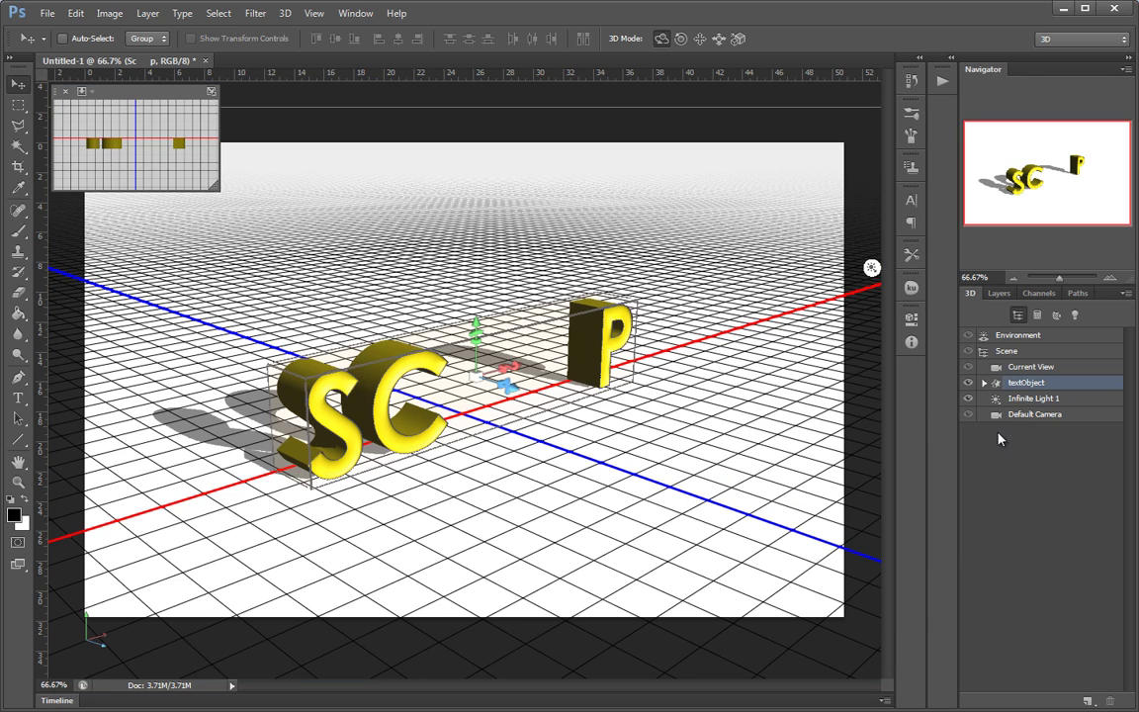
# Hide the 3D text layer and fill Layer 1 with the Clouds render filter in black and white
pyautogui.click(999, 293)
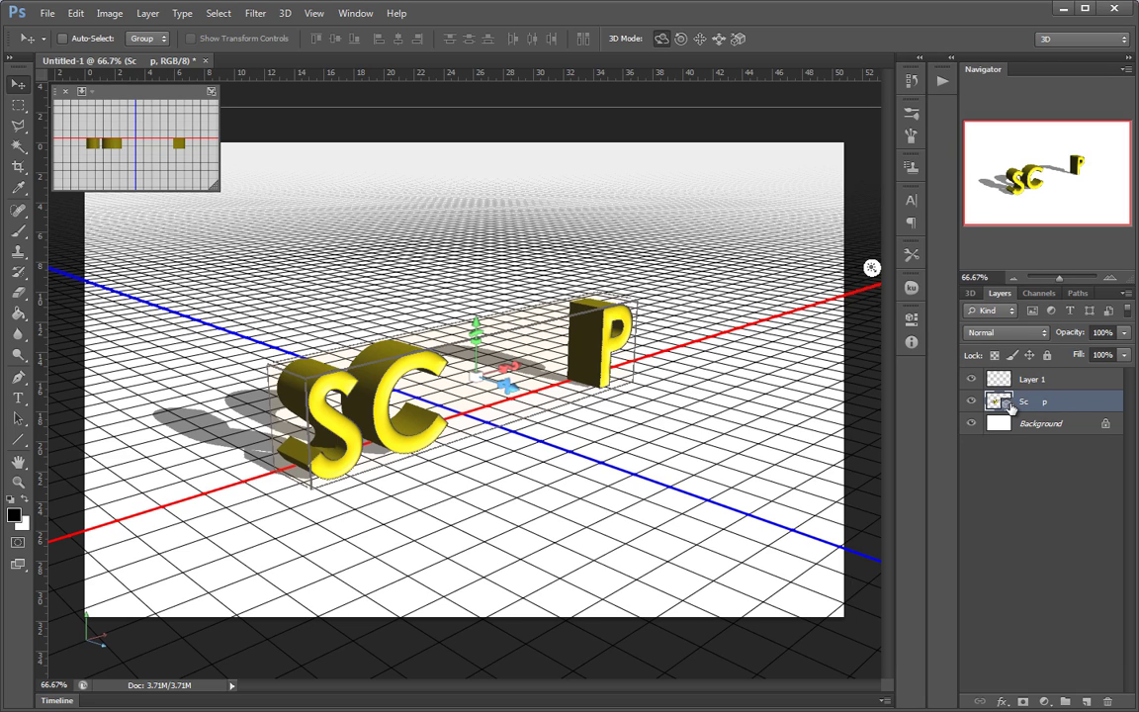
pyautogui.click(1033, 379)
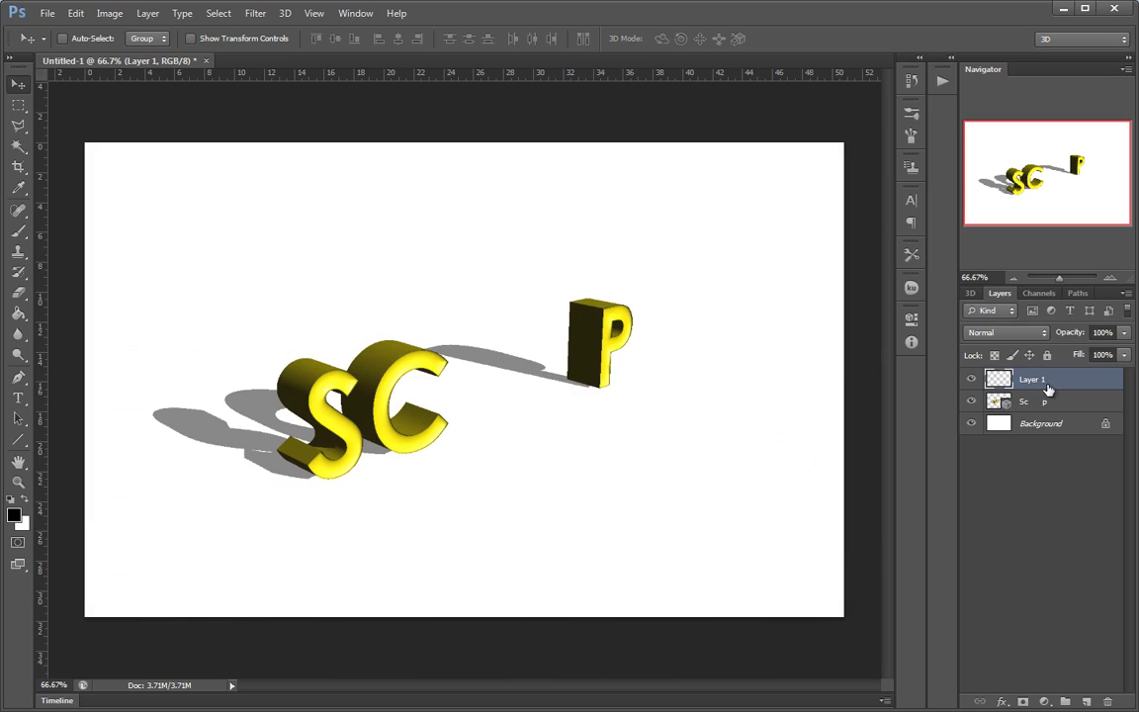
pyautogui.click(971, 401)
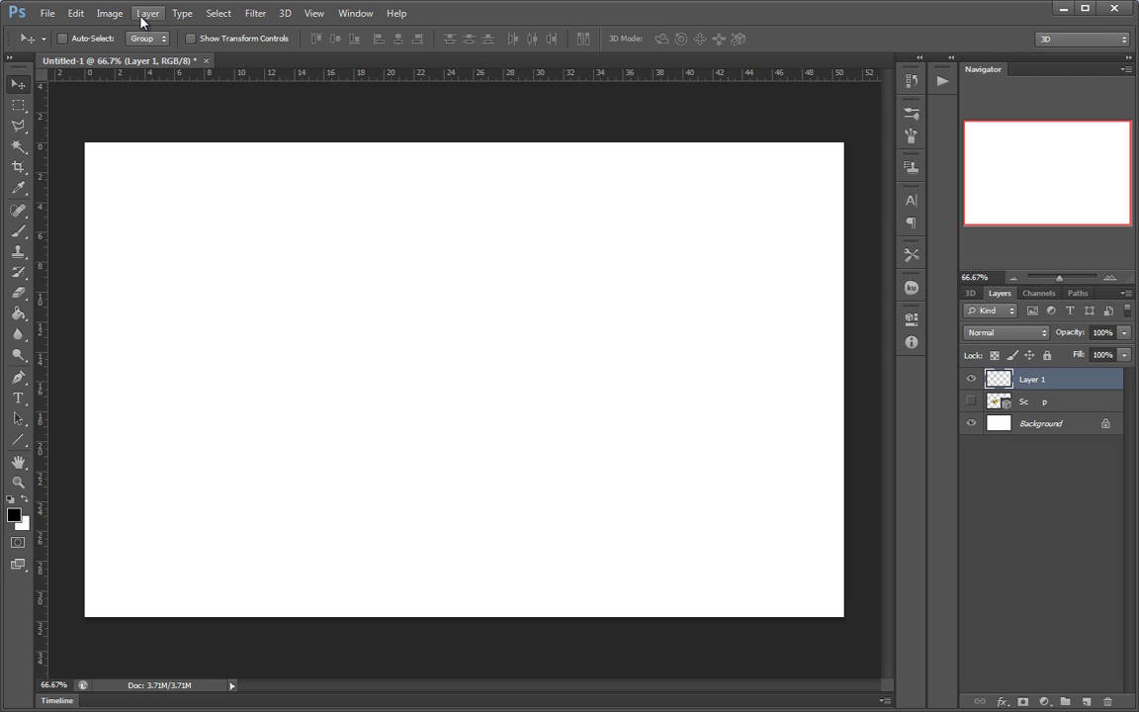
pyautogui.click(253, 14)
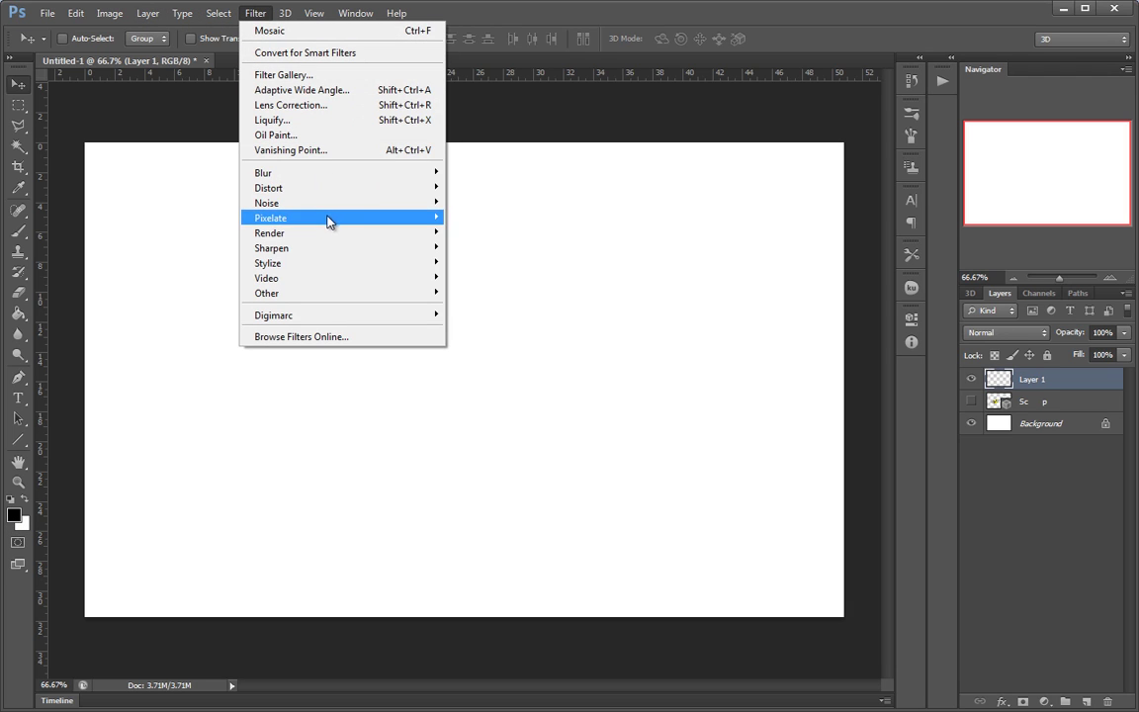
pyautogui.moveTo(327, 241)
pyautogui.click(489, 235)
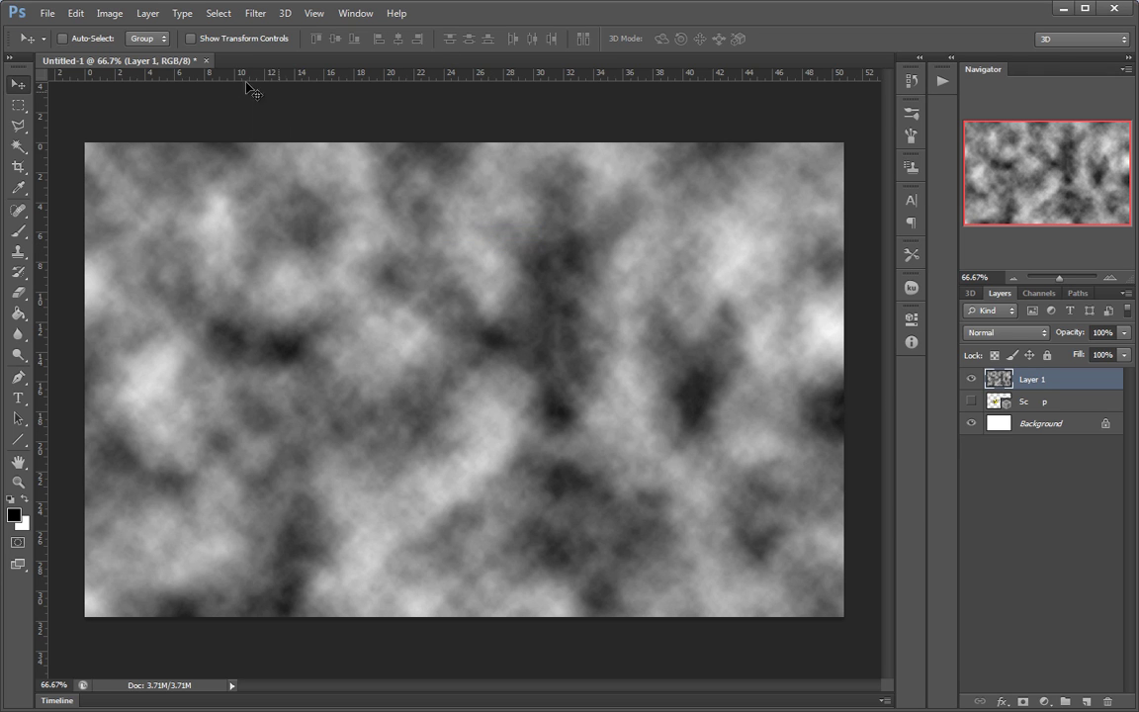
# Apply the Mosaic filter to Layer 1's clouds with a cell size of 69 square
pyautogui.click(265, 14)
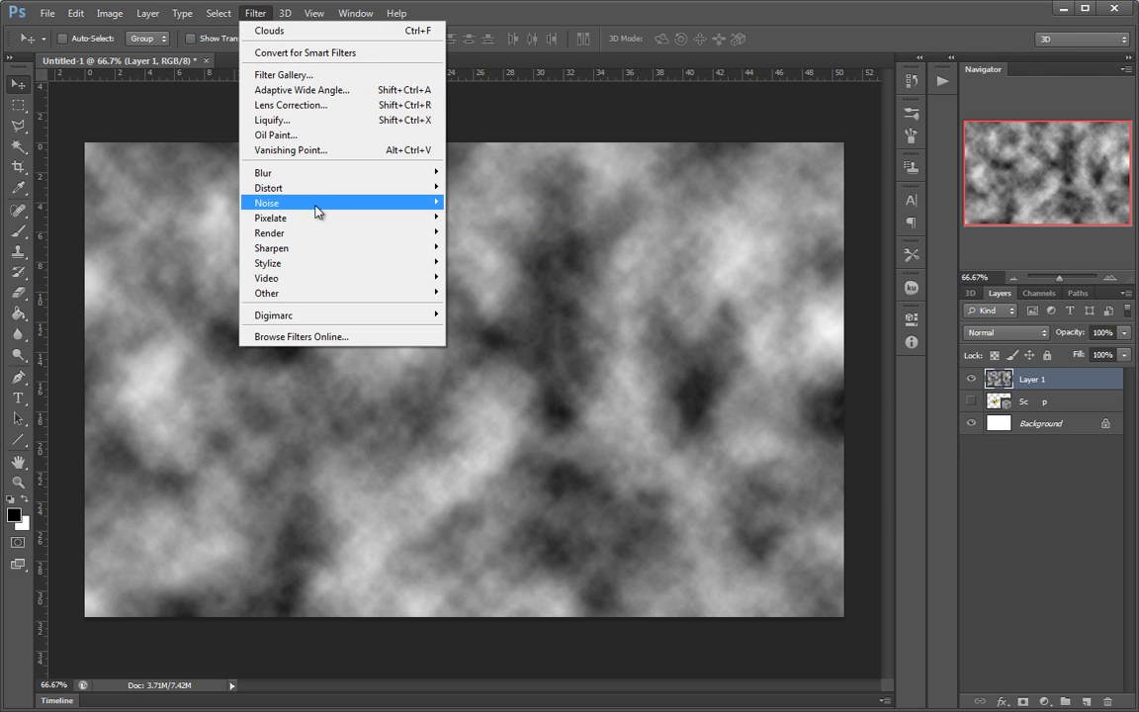
pyautogui.moveTo(313, 226)
pyautogui.click(477, 293)
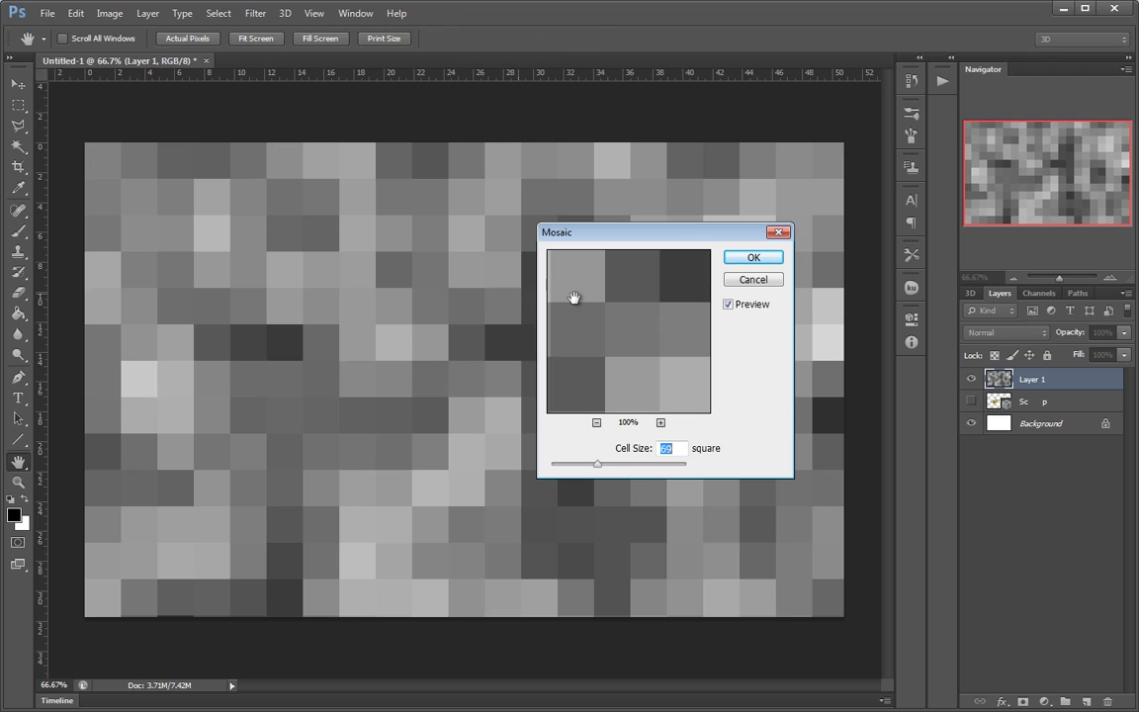
pyautogui.moveTo(651, 234); pyautogui.dragTo(491, 235)
pyautogui.press('Down')
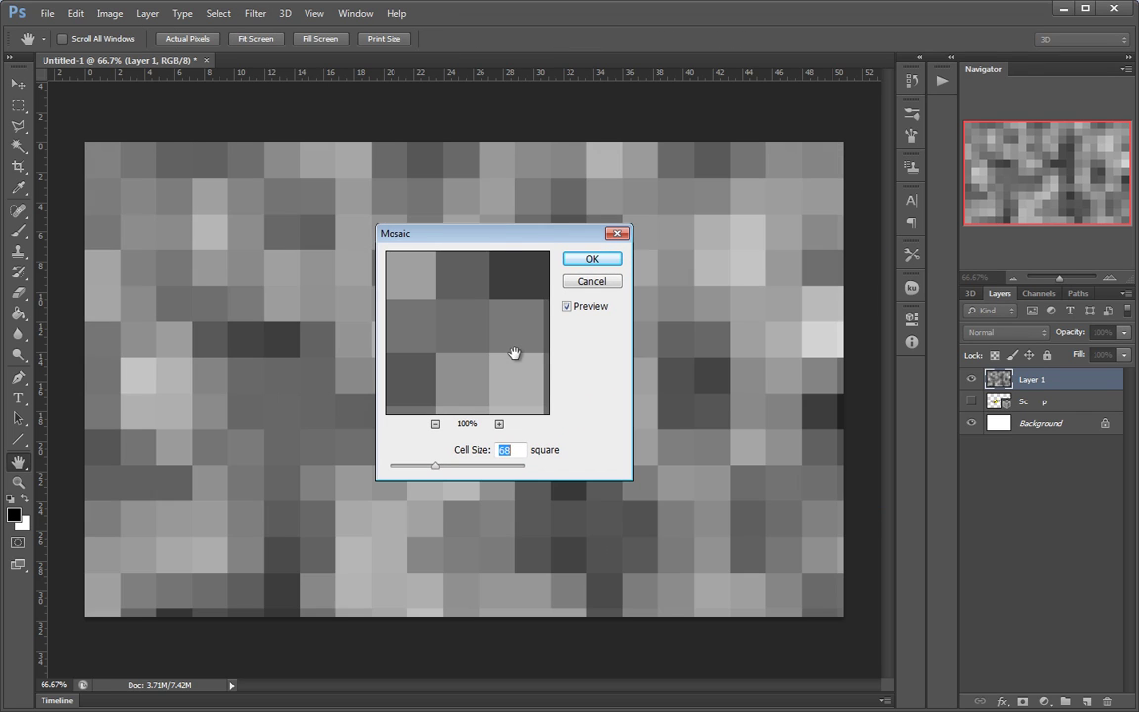
pyautogui.press('Up')
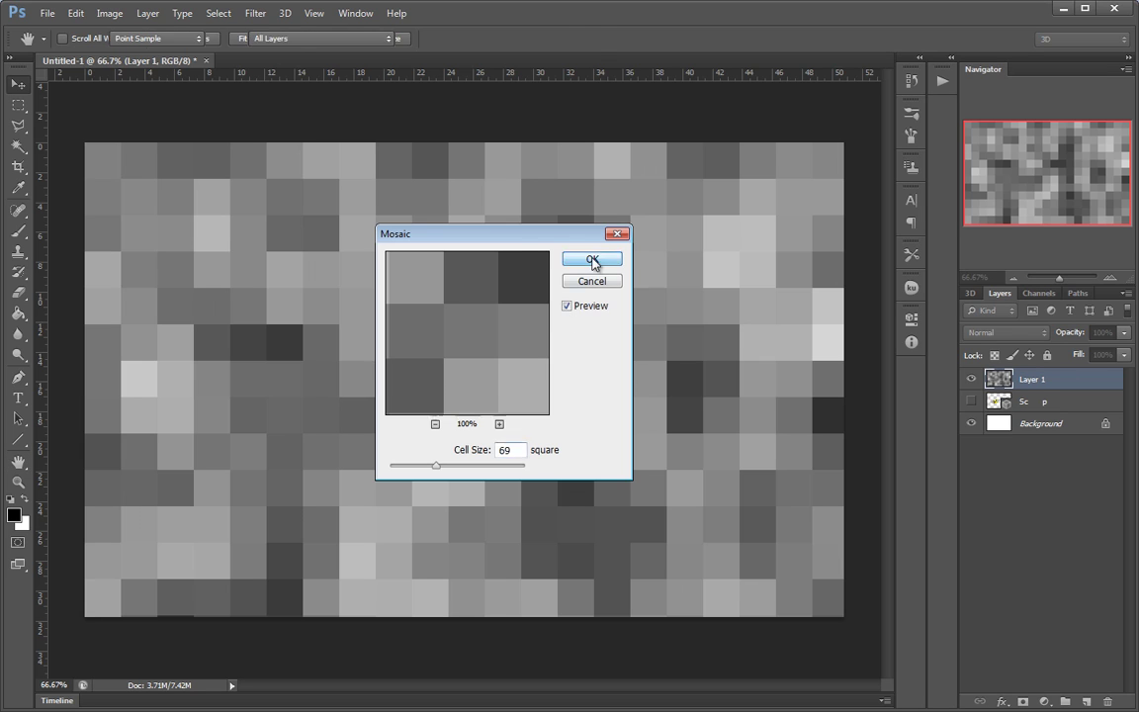
pyautogui.click(593, 259)
# Increase Layer 1's contrast with Levels, setting the input levels to 49, 0.87 and 172
pyautogui.click(110, 13)
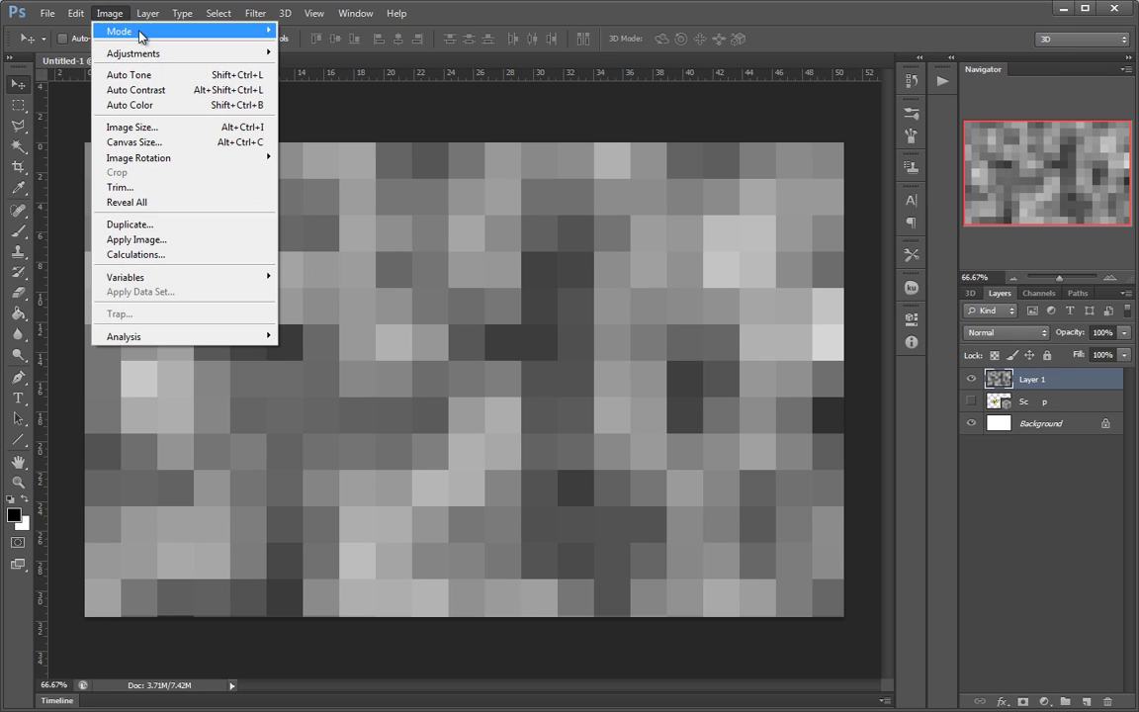
pyautogui.moveTo(139, 54)
pyautogui.click(368, 66)
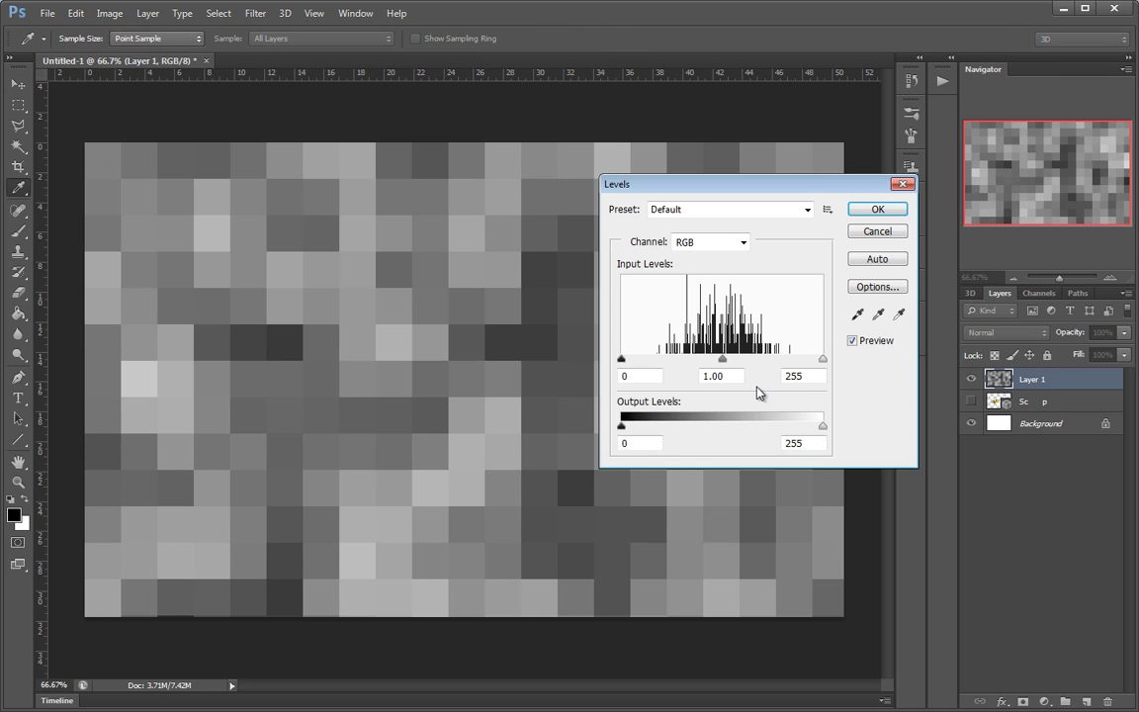
pyautogui.moveTo(728, 362); pyautogui.dragTo(733, 362)
pyautogui.moveTo(824, 366); pyautogui.dragTo(757, 360)
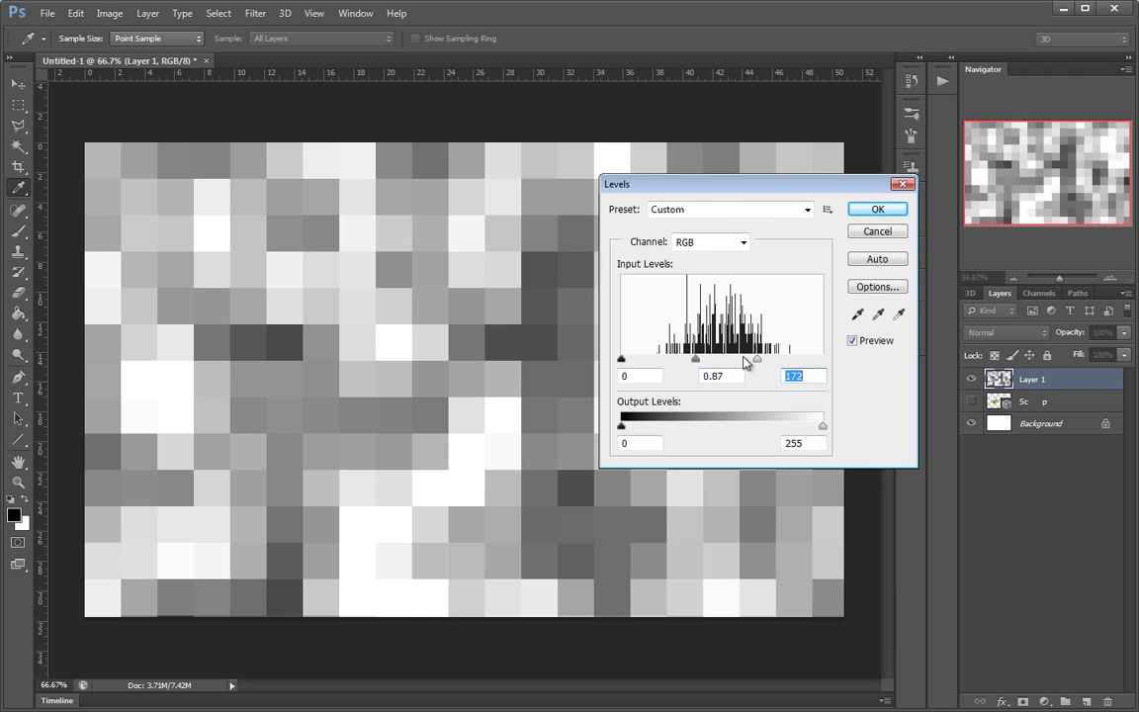
pyautogui.moveTo(622, 367); pyautogui.dragTo(659, 363)
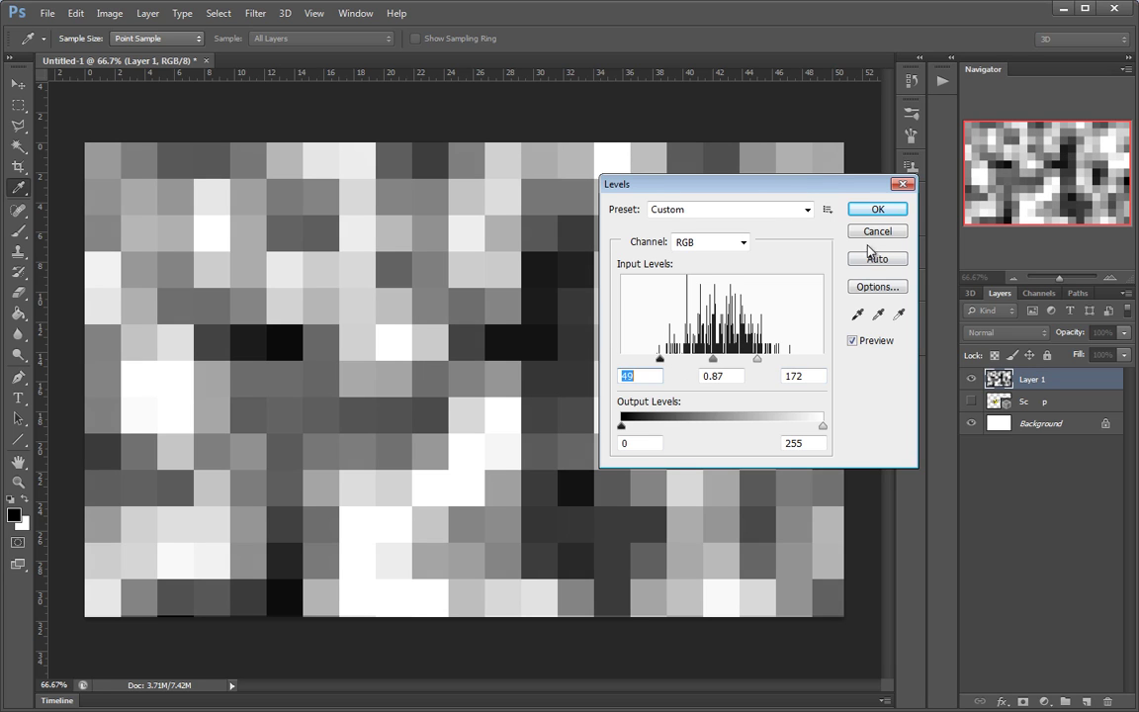
pyautogui.click(876, 209)
pyautogui.press('v')
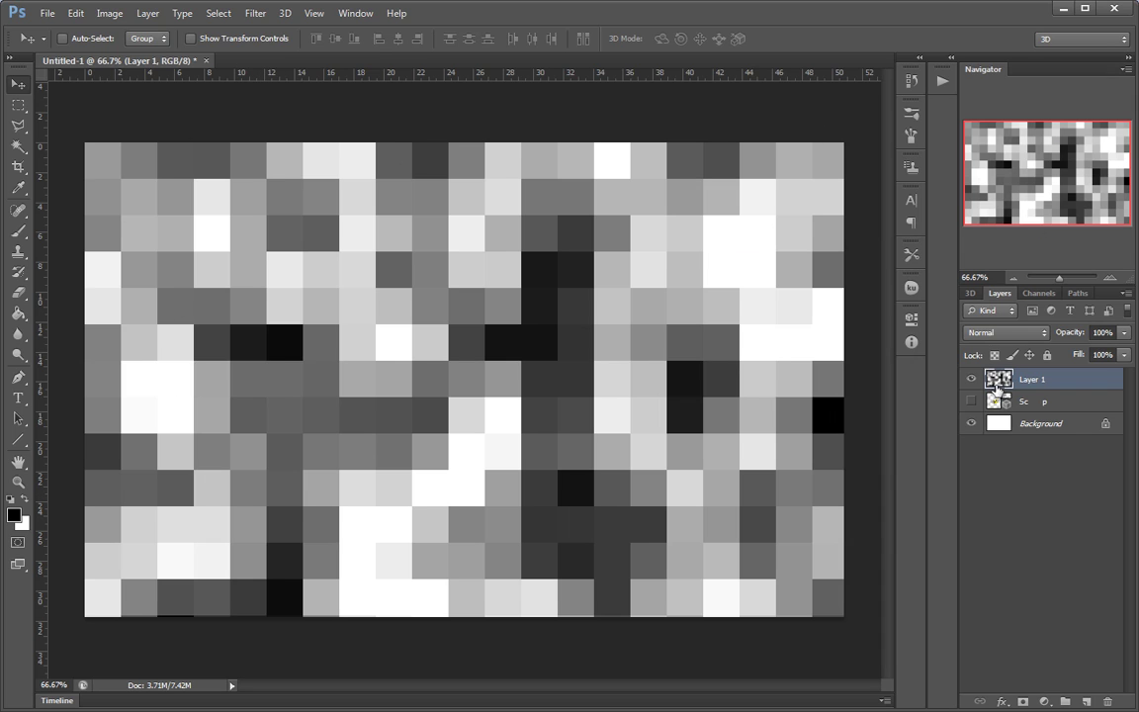
pyautogui.click(1088, 400)
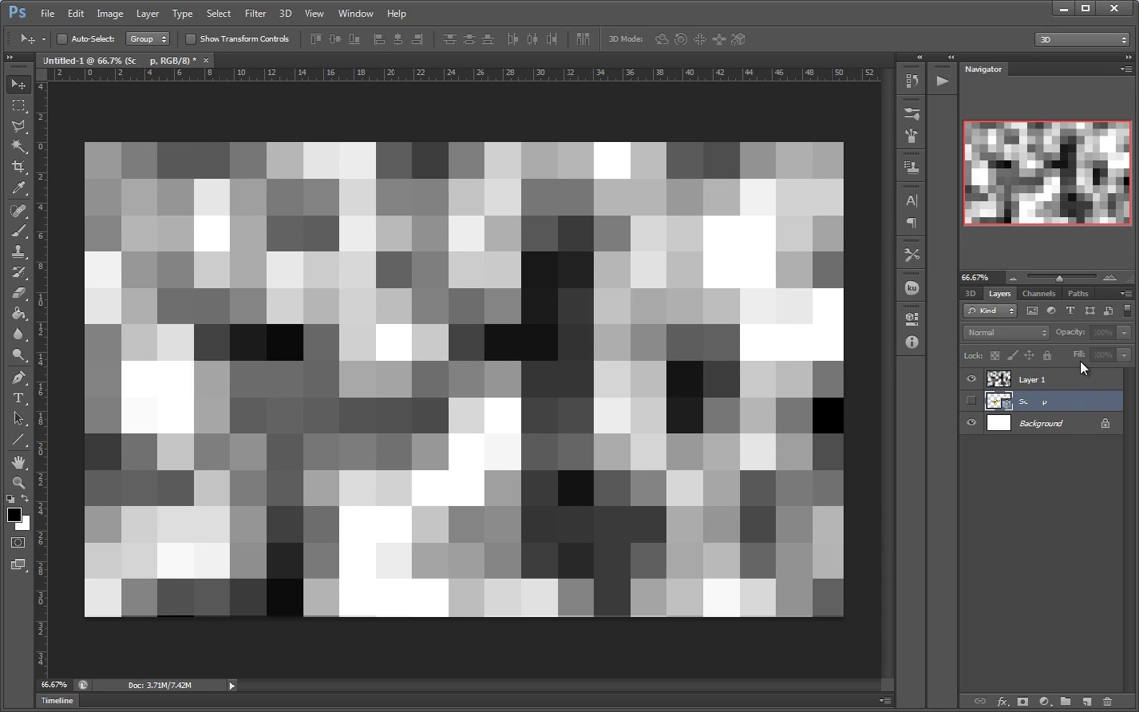
pyautogui.click(1066, 378)
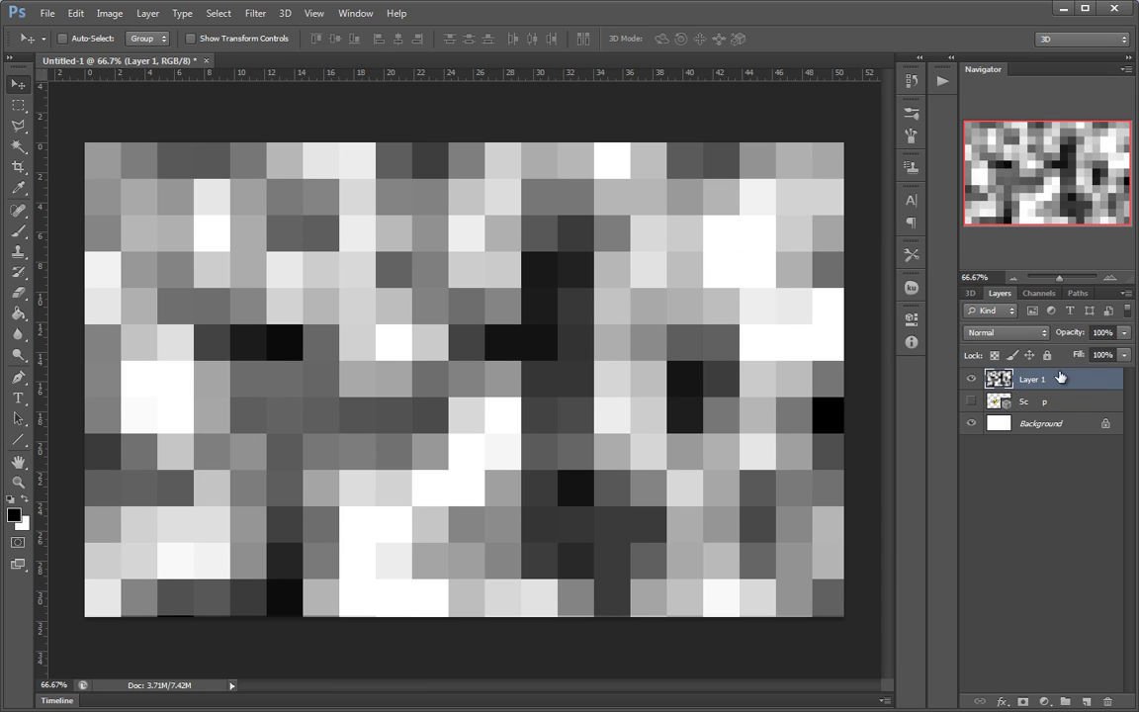
pyautogui.click(295, 13)
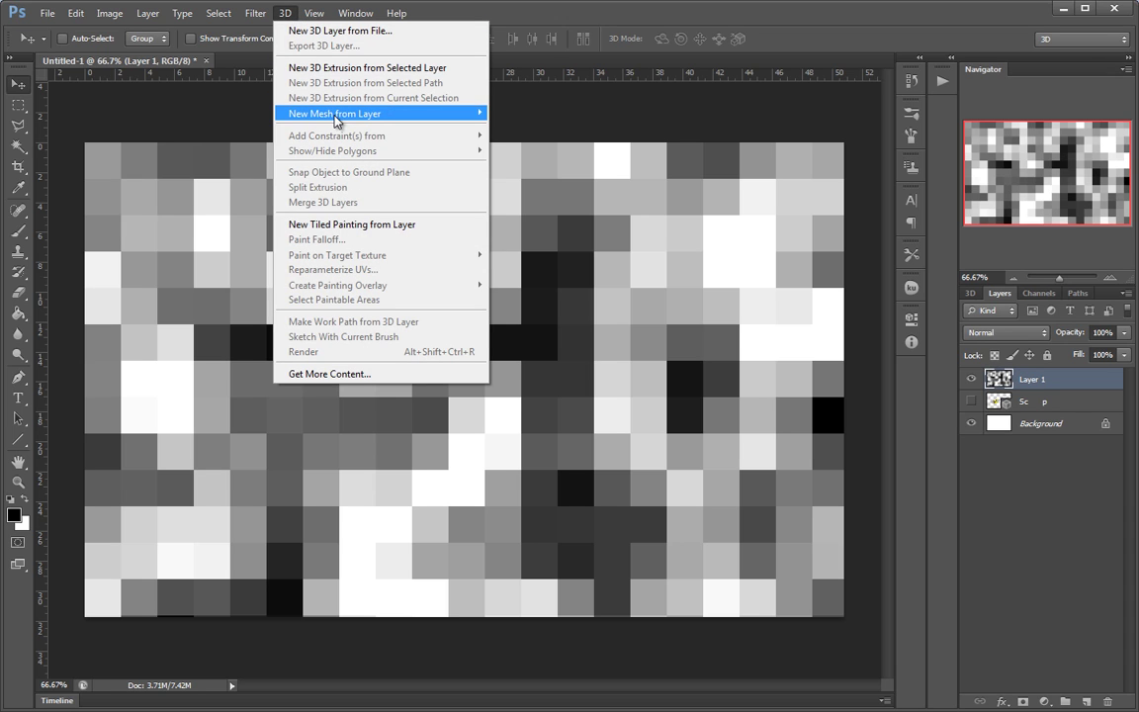
pyautogui.moveTo(352, 121)
pyautogui.moveTo(515, 144)
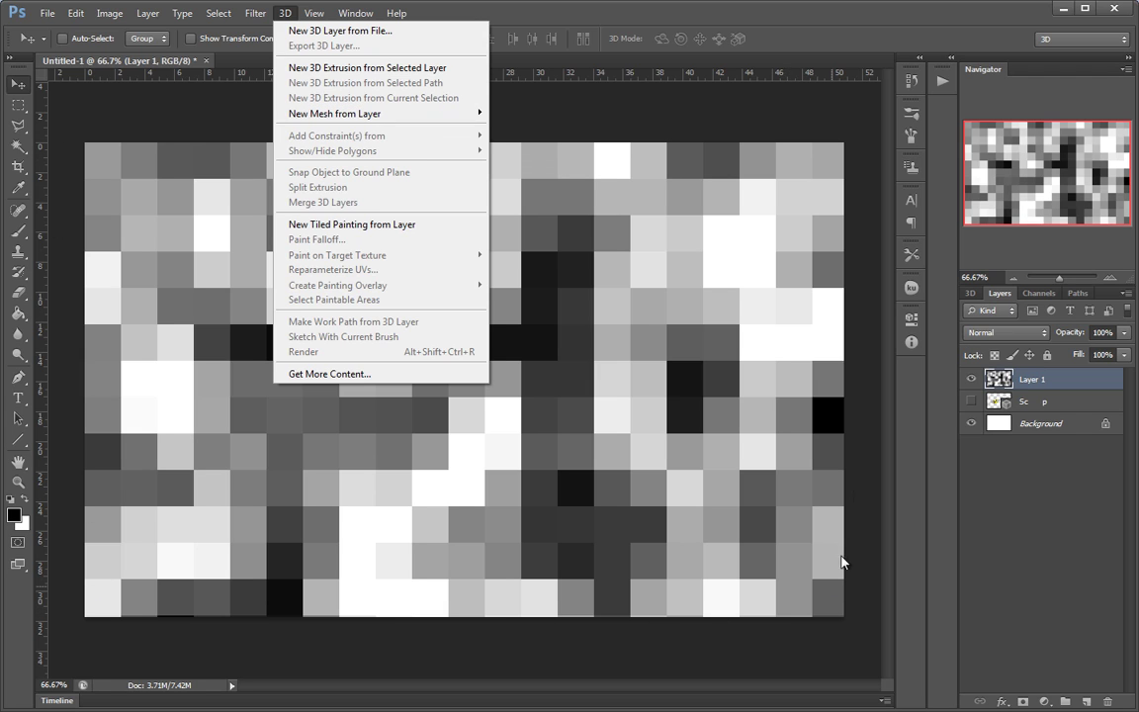
pyautogui.moveTo(432, 114)
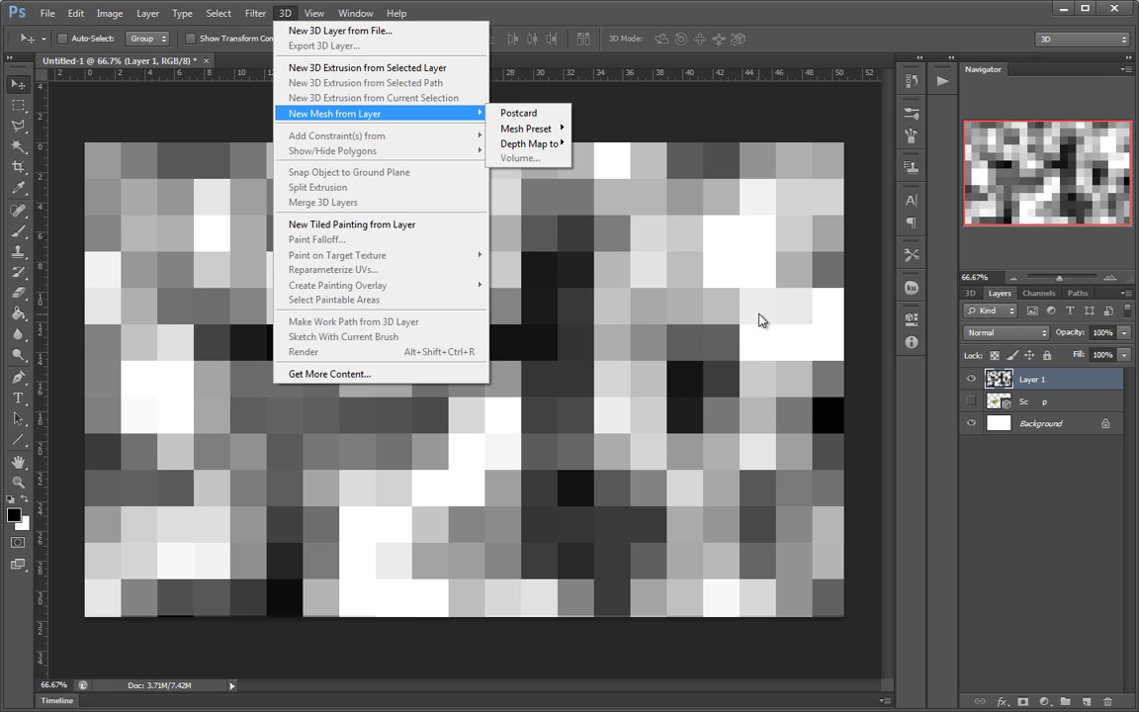
pyautogui.click(676, 357)
# Select everything outside the inner mosaic, one tile in from the canvas edges, fill that frame with black and deselect
pyautogui.click(18, 104)
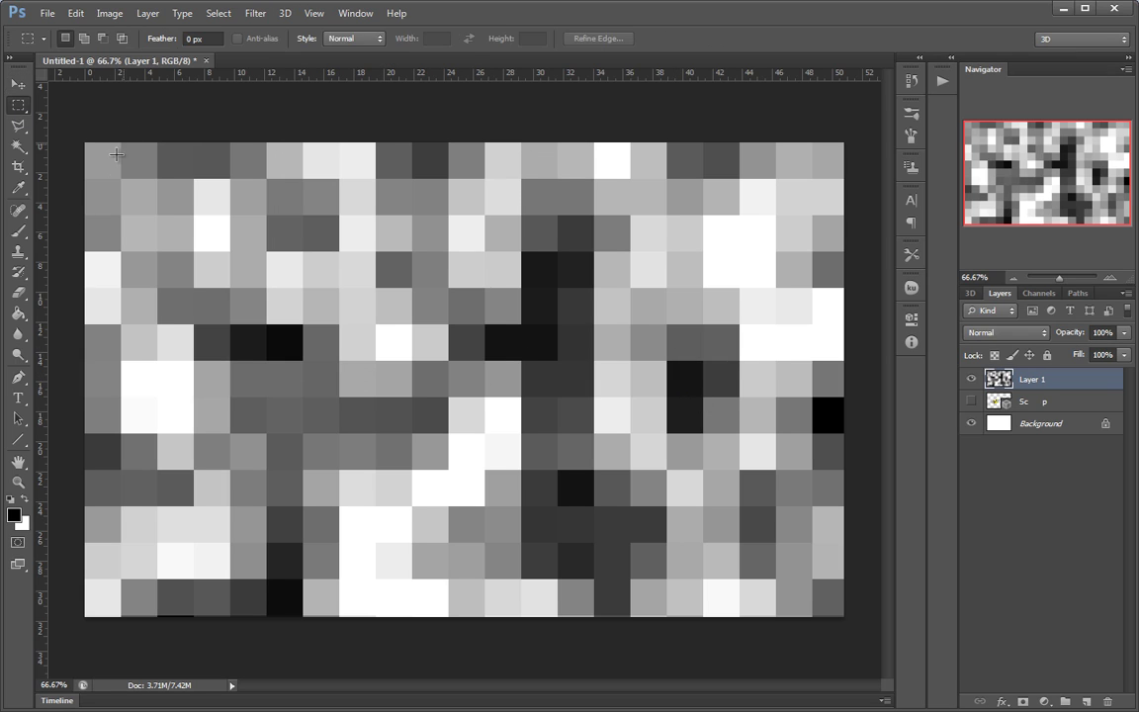
pyautogui.moveTo(120, 178); pyautogui.dragTo(812, 583)
pyautogui.hotkey('ctrl', 'shift', 'i')
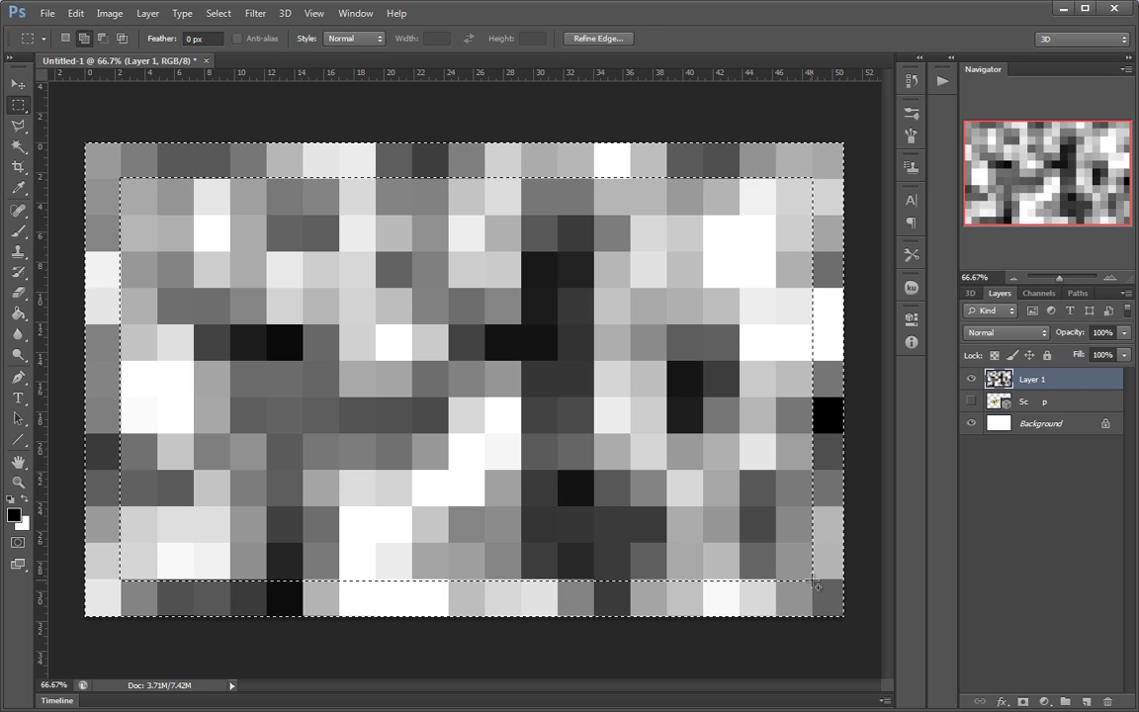
pyautogui.hotkey('shift', 'F5')
pyautogui.click(638, 258)
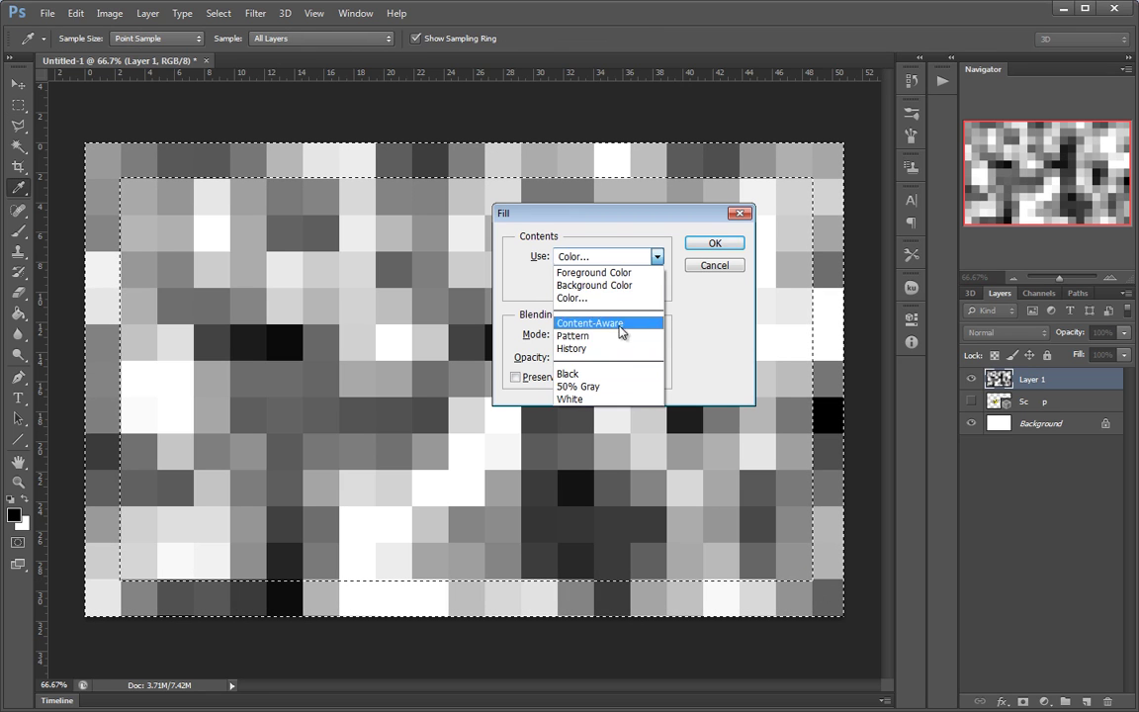
pyautogui.click(641, 373)
pyautogui.click(709, 265)
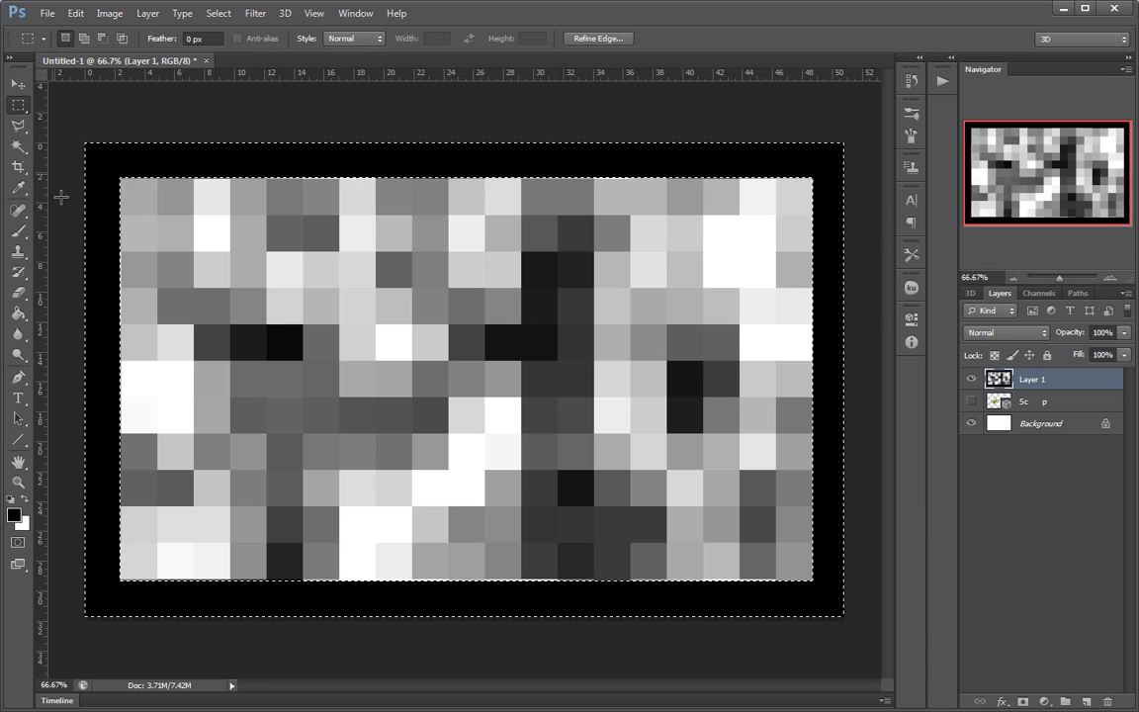
pyautogui.hotkey('ctrl', 'd')
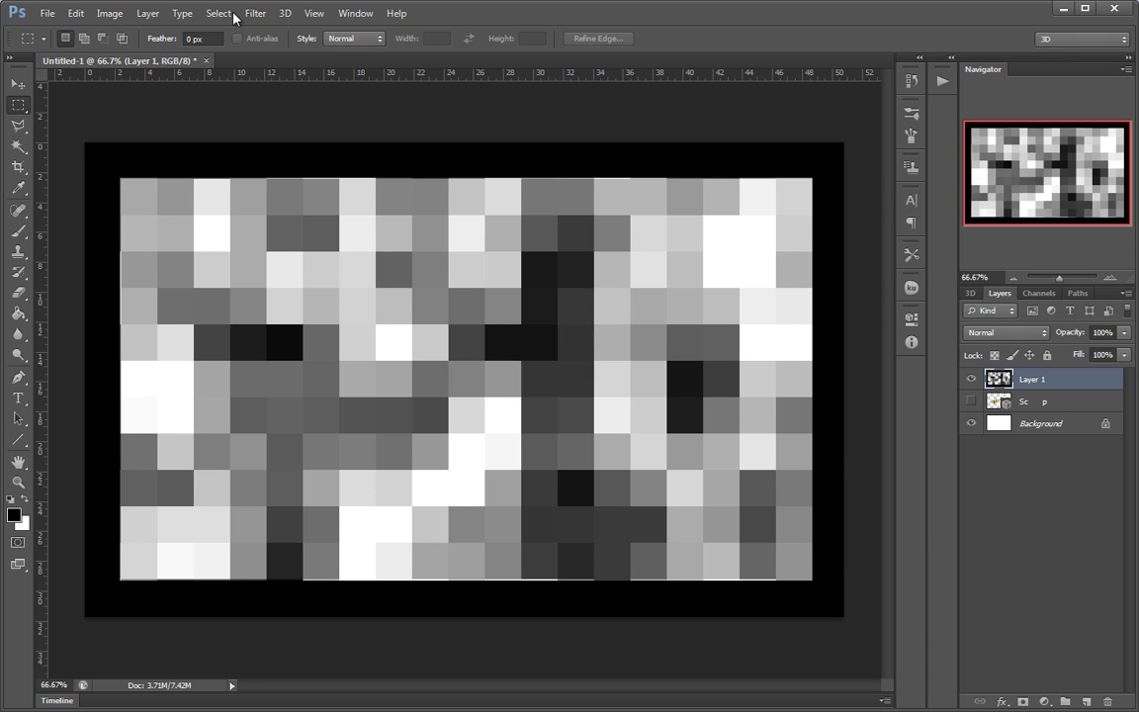
# Select the thin leftover strips along the mosaic's bottom and top edges, fill them with black and deselect
pyautogui.moveTo(135, 627); pyautogui.dragTo(237, 618)
pyautogui.moveTo(298, 469); pyautogui.dragTo(569, 455)
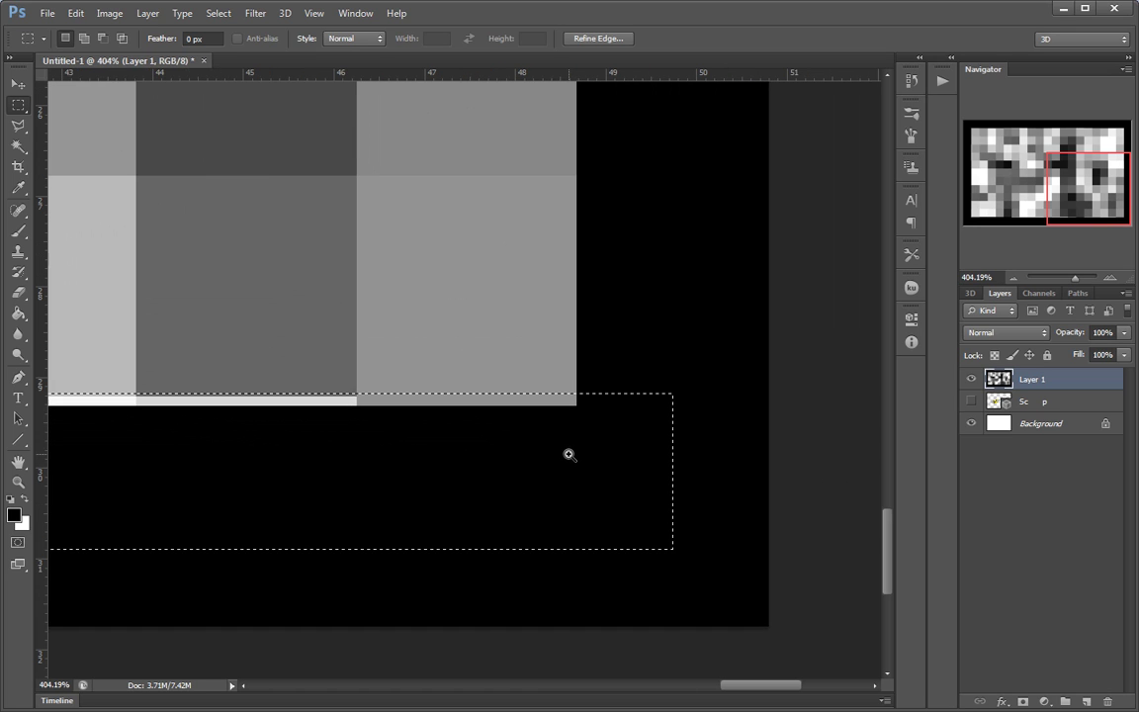
pyautogui.scroll(-7, 562, 450)
pyautogui.scroll(7, 560, 234)
pyautogui.scroll(-7, 437, 239)
pyautogui.moveTo(196, 205); pyautogui.dragTo(778, 225)
pyautogui.hotkey('shift', 'F5')
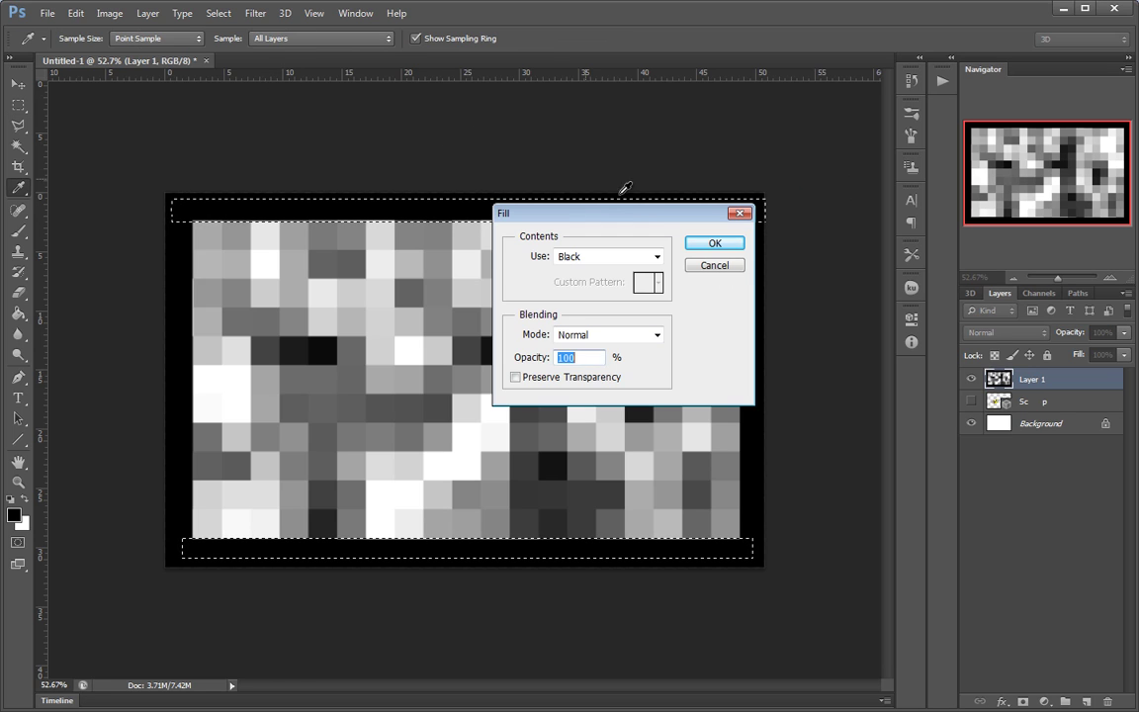
pyautogui.click(736, 244)
pyautogui.press('m')
pyautogui.hotkey('ctrl', 'd')
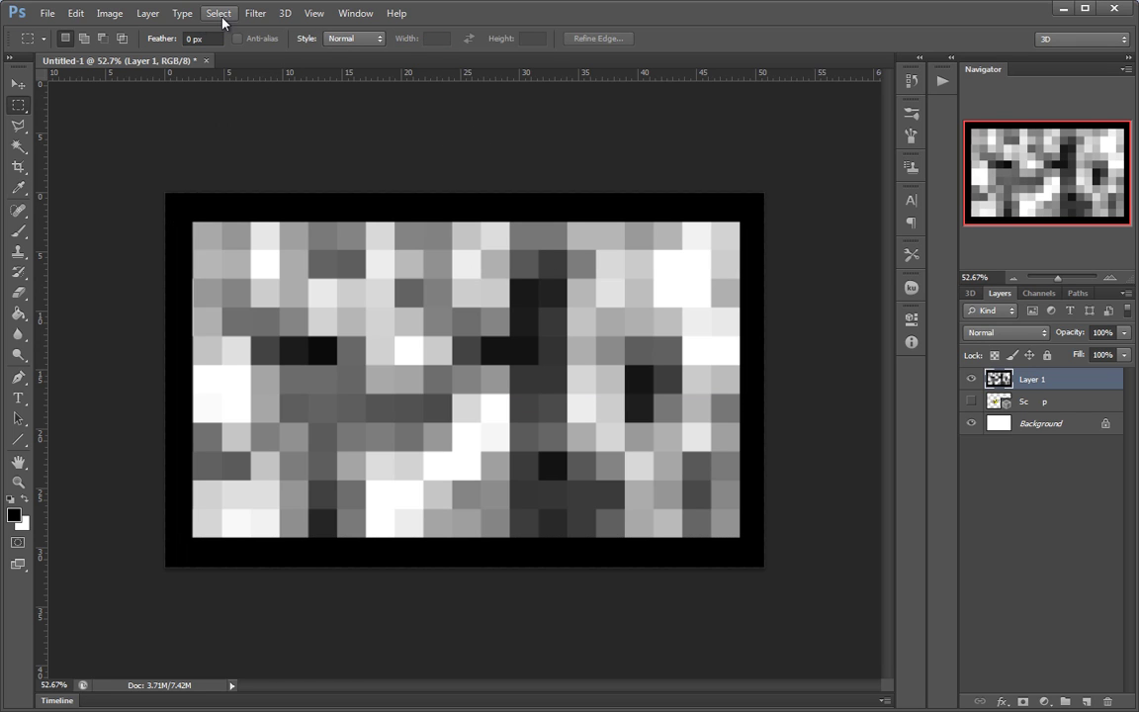
# Create a 3D mesh from Layer 1 as a depth map to a Plane
pyautogui.click(255, 13)
pyautogui.moveTo(283, 13)
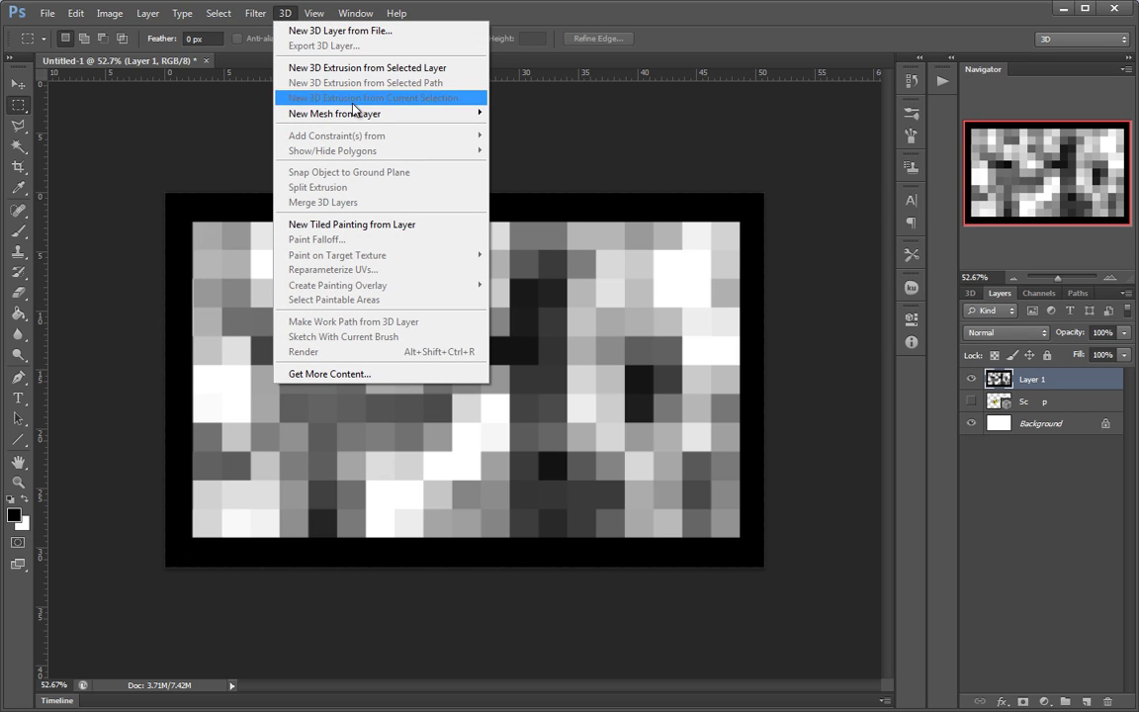
pyautogui.moveTo(356, 114)
pyautogui.moveTo(539, 143)
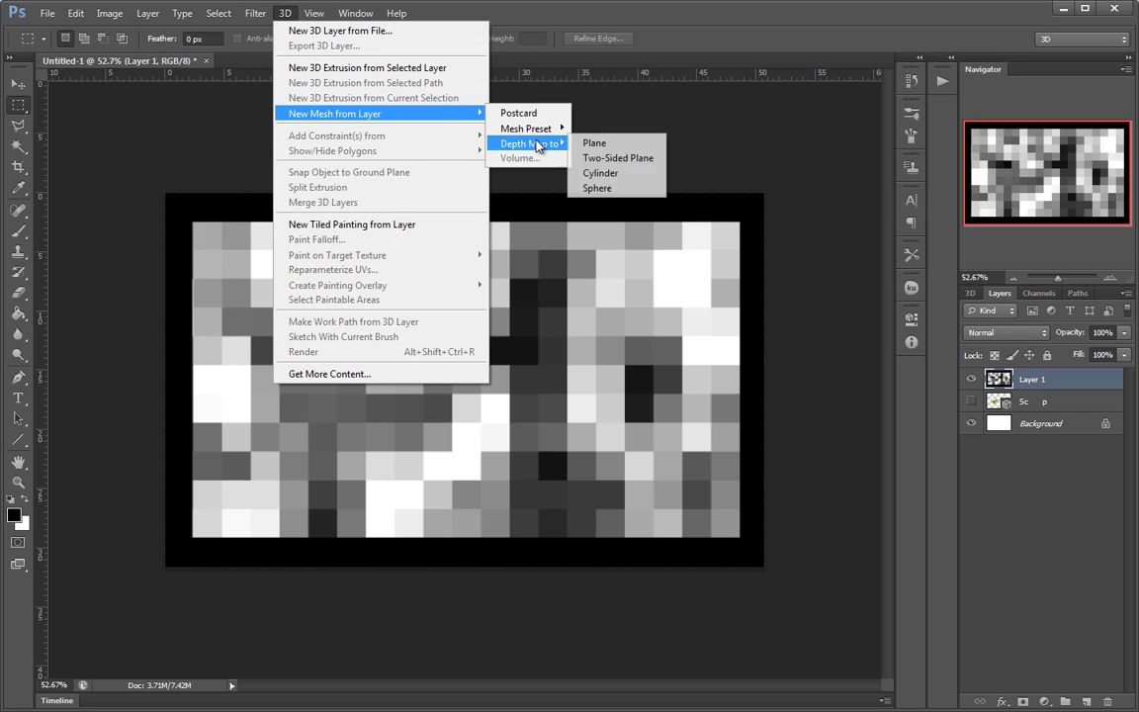
pyautogui.click(593, 144)
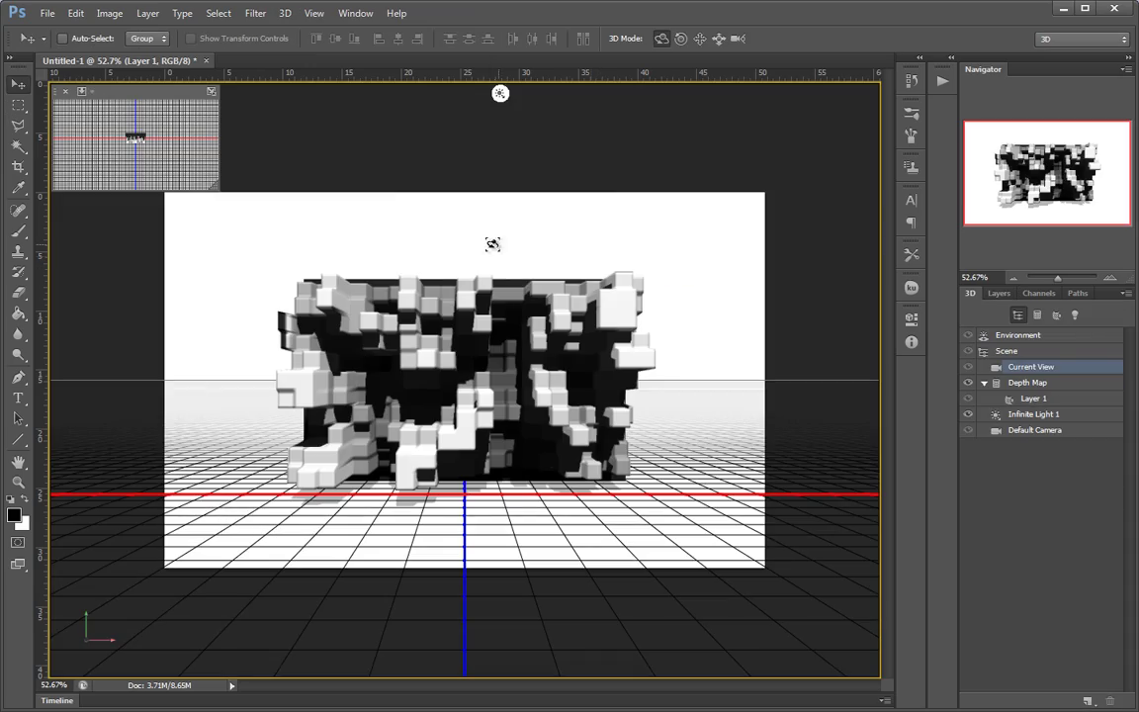
# Scale the Depth Map mesh along Z to about 43.1% and open its Z scale value in the mesh coordinates
pyautogui.moveTo(477, 246); pyautogui.dragTo(561, 256)
pyautogui.moveTo(431, 315); pyautogui.dragTo(661, 254)
pyautogui.click(471, 388)
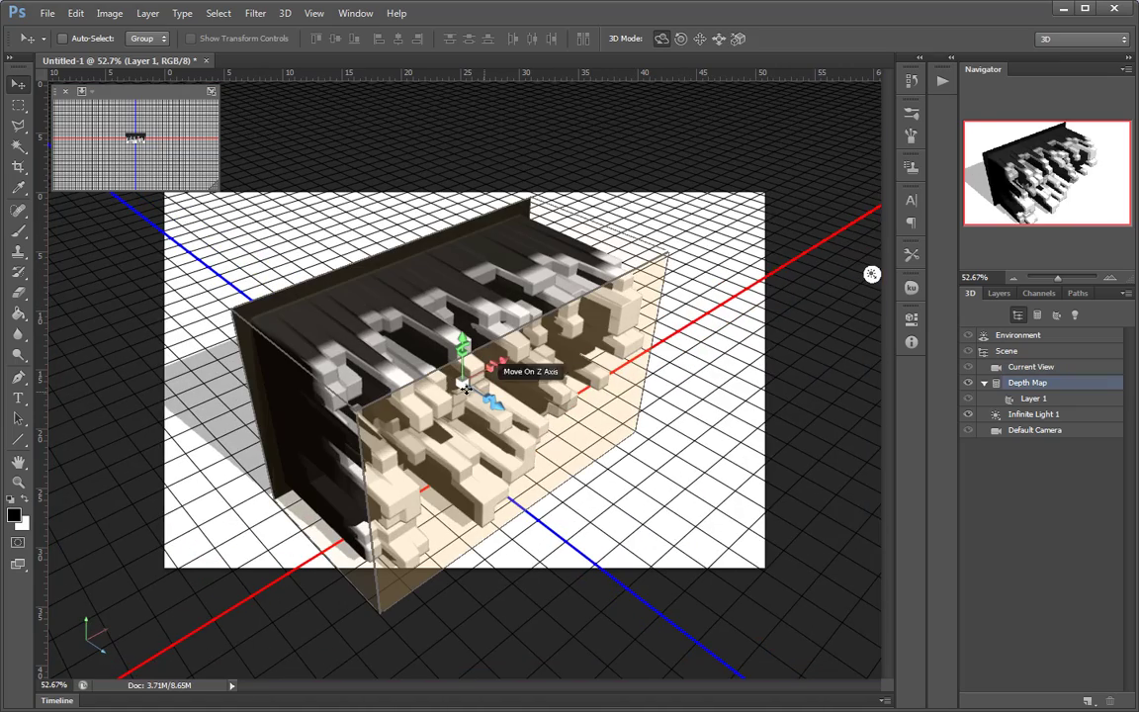
pyautogui.moveTo(487, 397); pyautogui.dragTo(324, 339)
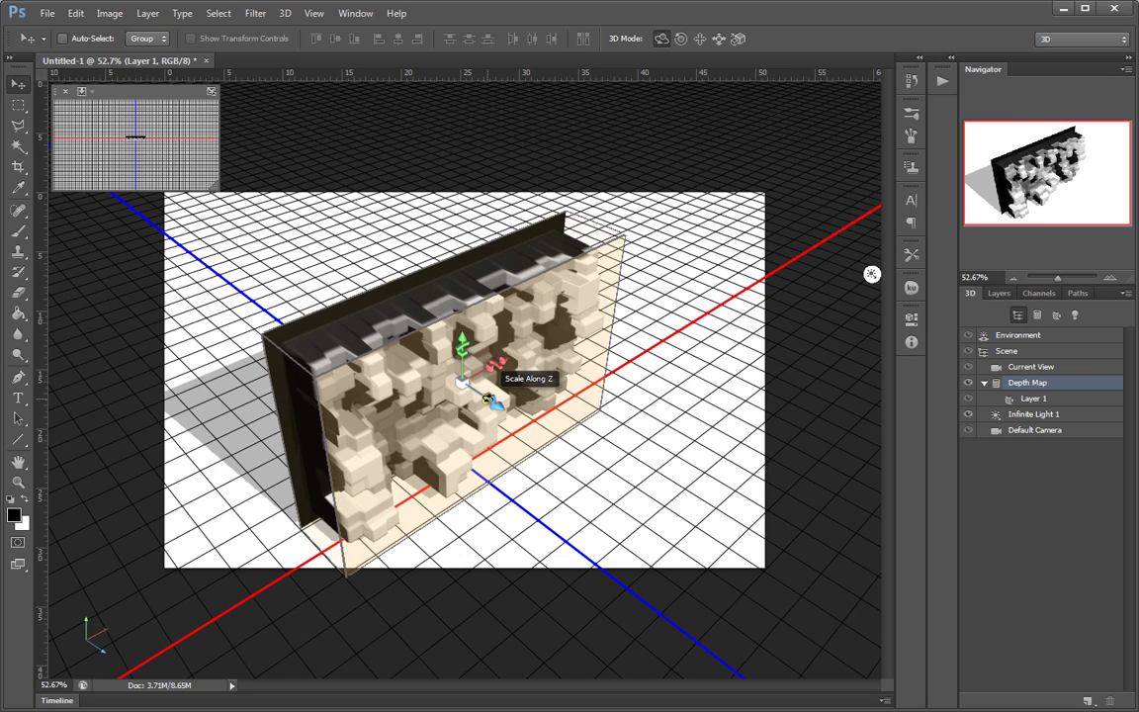
pyautogui.doubleClick(994, 386)
pyautogui.click(759, 330)
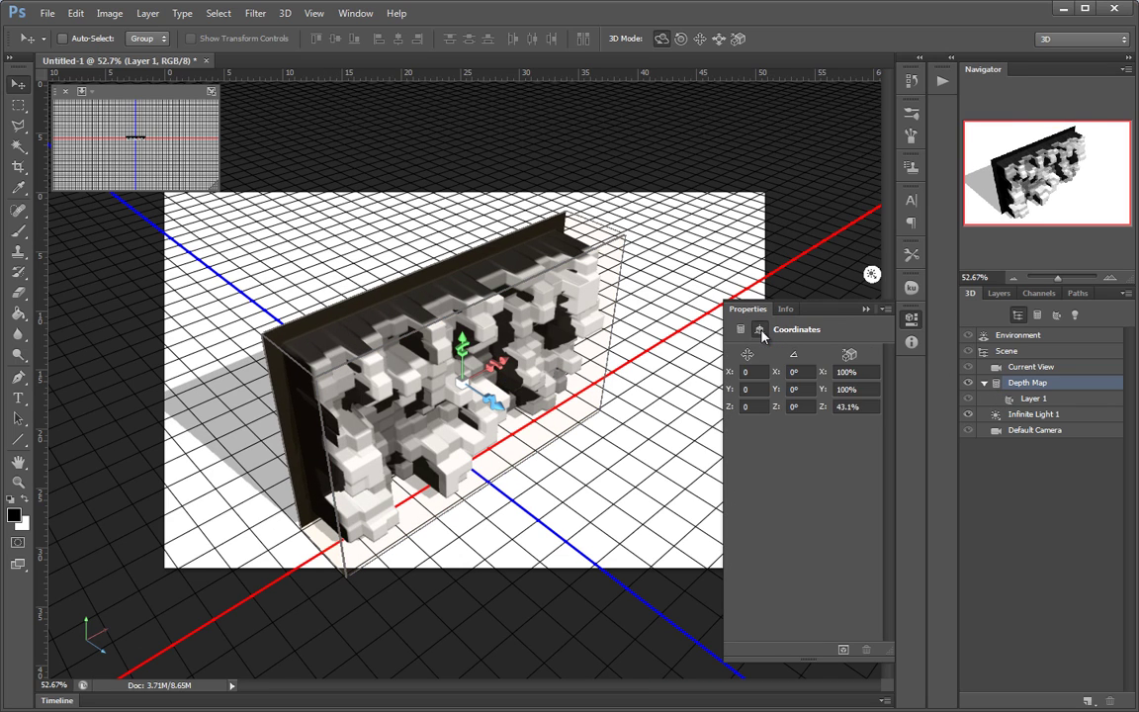
pyautogui.click(853, 406)
# Examine the block mesh from a nearly frontal view, along with the Depth Map mesh and Layer 1 material properties
pyautogui.moveTo(820, 411); pyautogui.dragTo(249, 333)
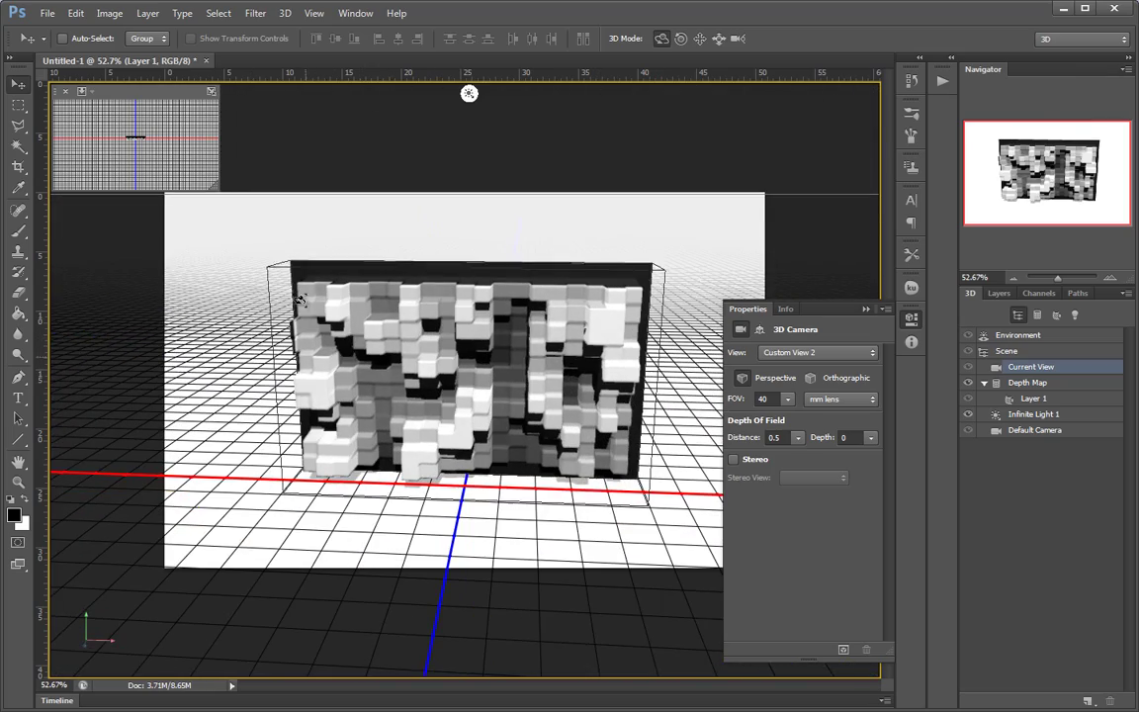
pyautogui.click(448, 366)
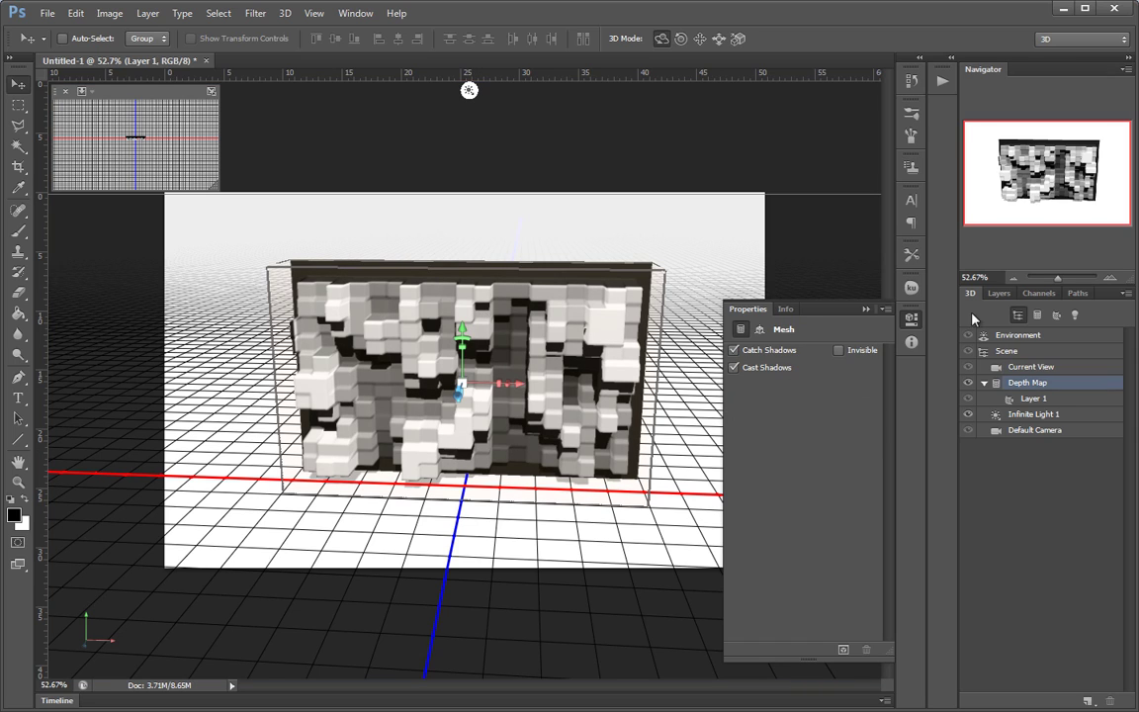
pyautogui.click(1032, 400)
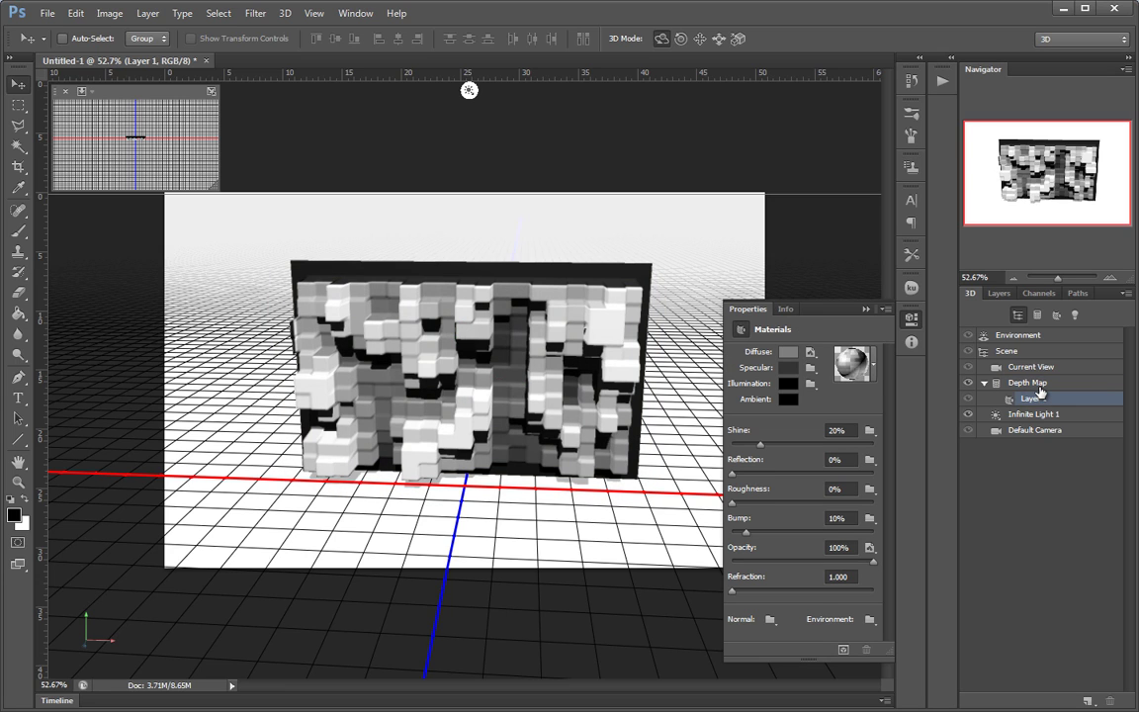
pyautogui.click(1032, 385)
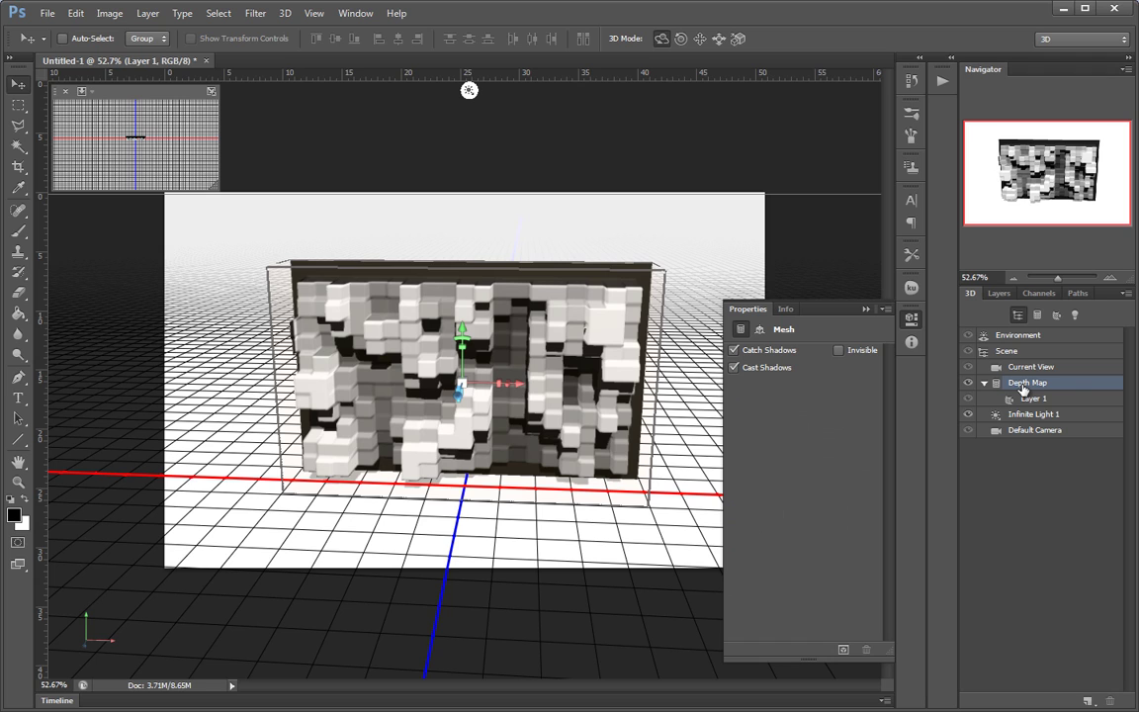
# Return to the flat mosaic, select the thin leftover strip along its left edge, fill it with black and deselect
pyautogui.moveTo(711, 383); pyautogui.dragTo(605, 385)
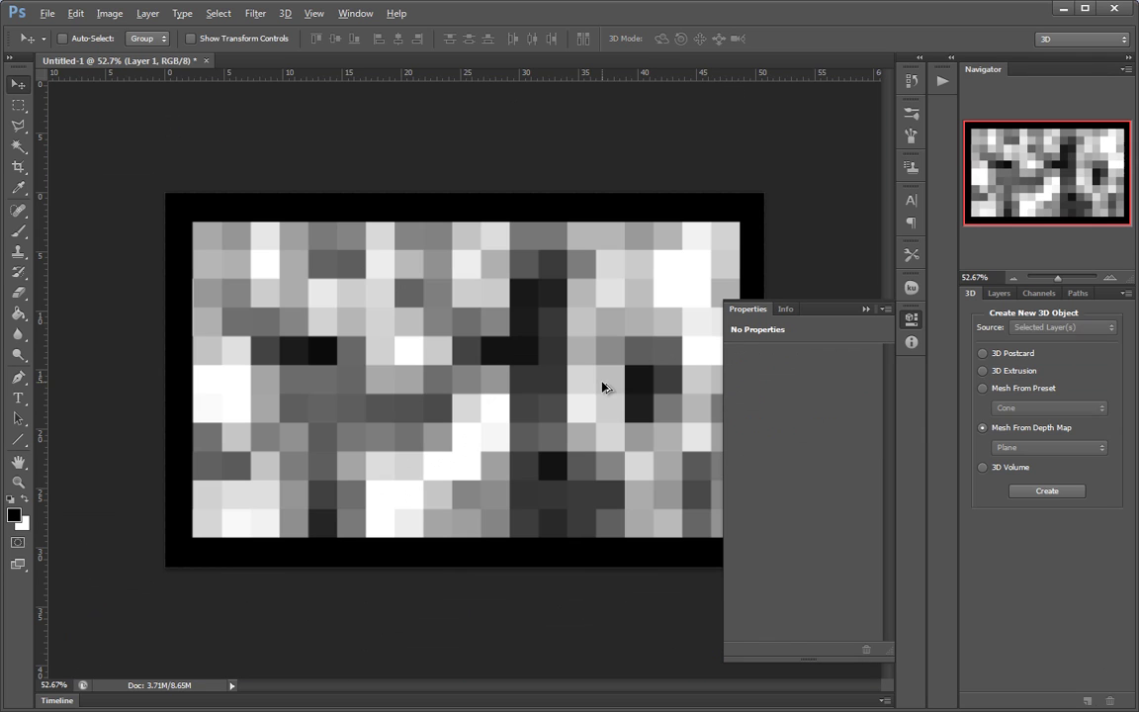
pyautogui.scroll(4, 259, 274)
pyautogui.scroll(-3, 173, 258)
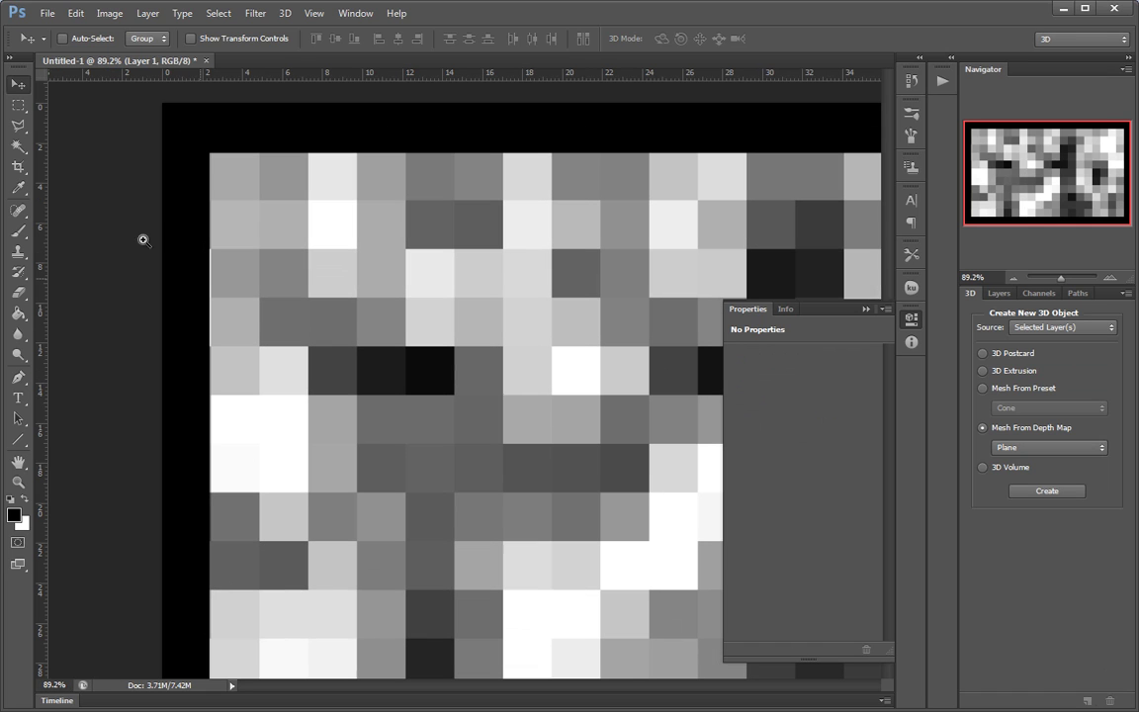
pyautogui.click(18, 105)
pyautogui.moveTo(187, 204); pyautogui.dragTo(210, 516)
pyautogui.moveTo(485, 339); pyautogui.dragTo(13, 427)
pyautogui.moveTo(674, 383); pyautogui.dragTo(498, 383)
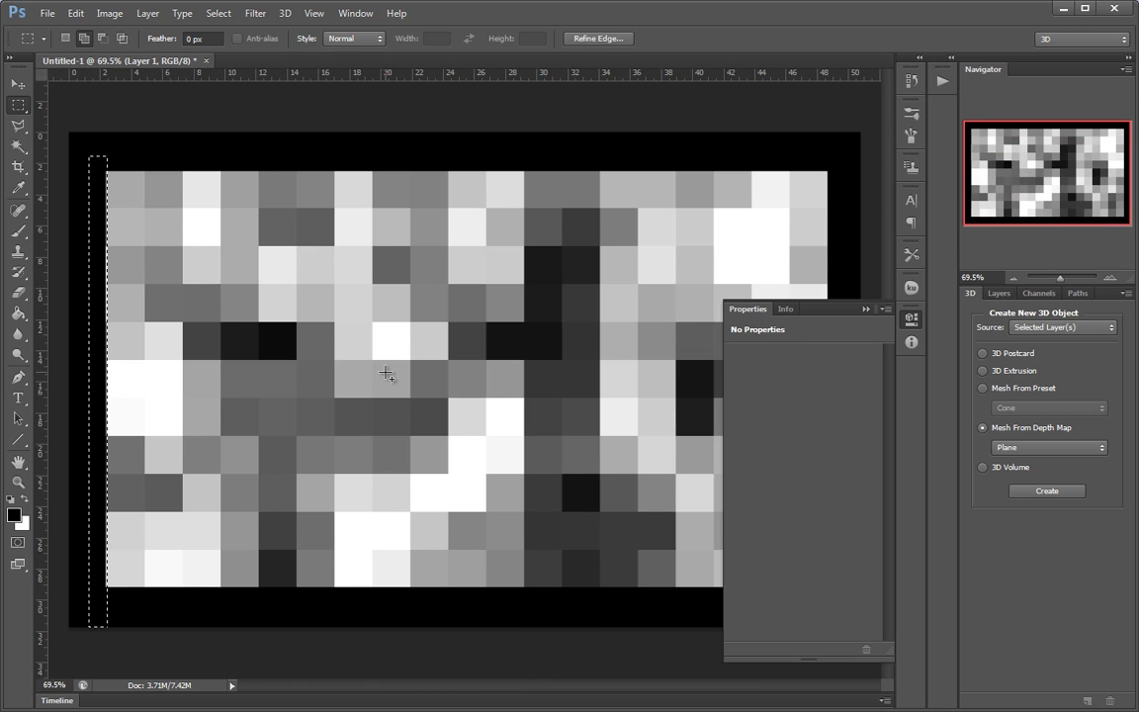
pyautogui.hotkey('shift', 'F5')
pyautogui.click(715, 243)
pyautogui.hotkey('ctrl', 'd')
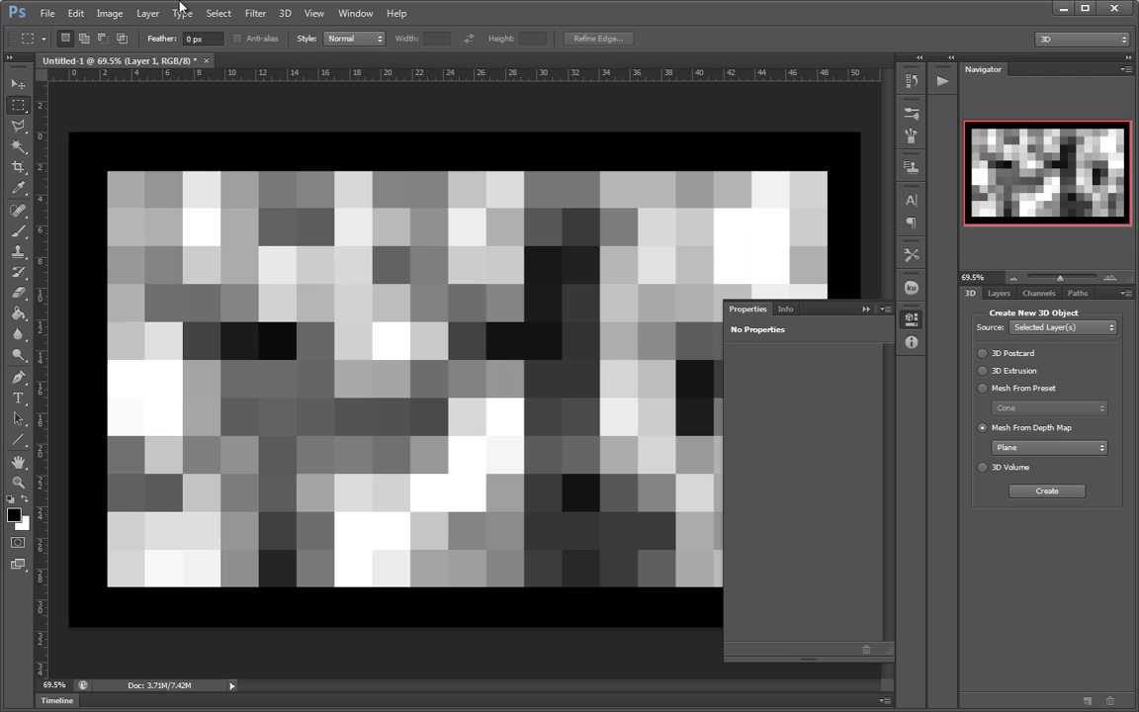
# Create a new 3D mesh from the corrected mosaic layer as a depth map to a Plane
pyautogui.click(268, 14)
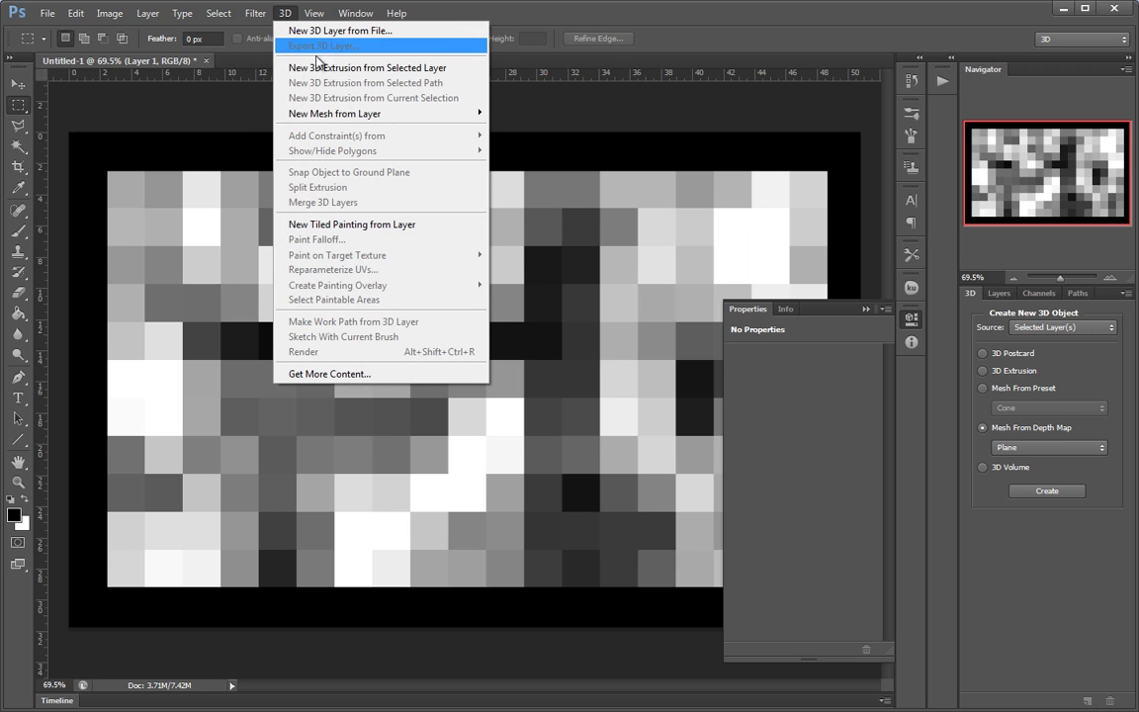
pyautogui.moveTo(432, 117)
pyautogui.moveTo(558, 149)
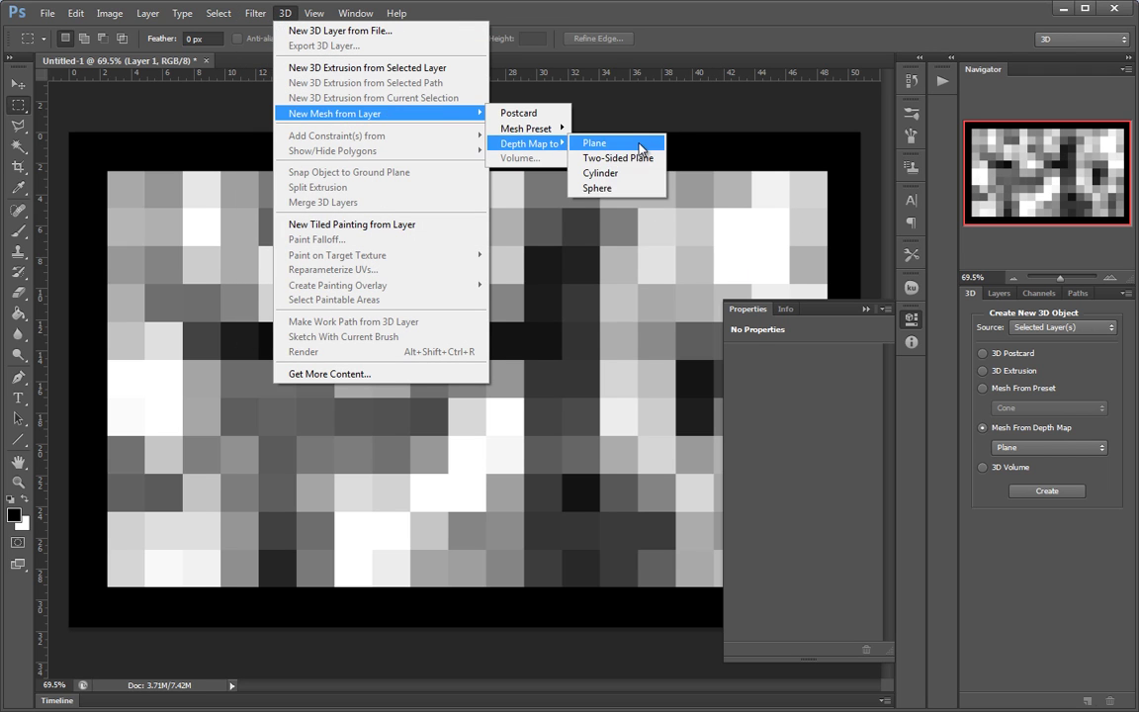
pyautogui.click(650, 146)
pyautogui.click(535, 170)
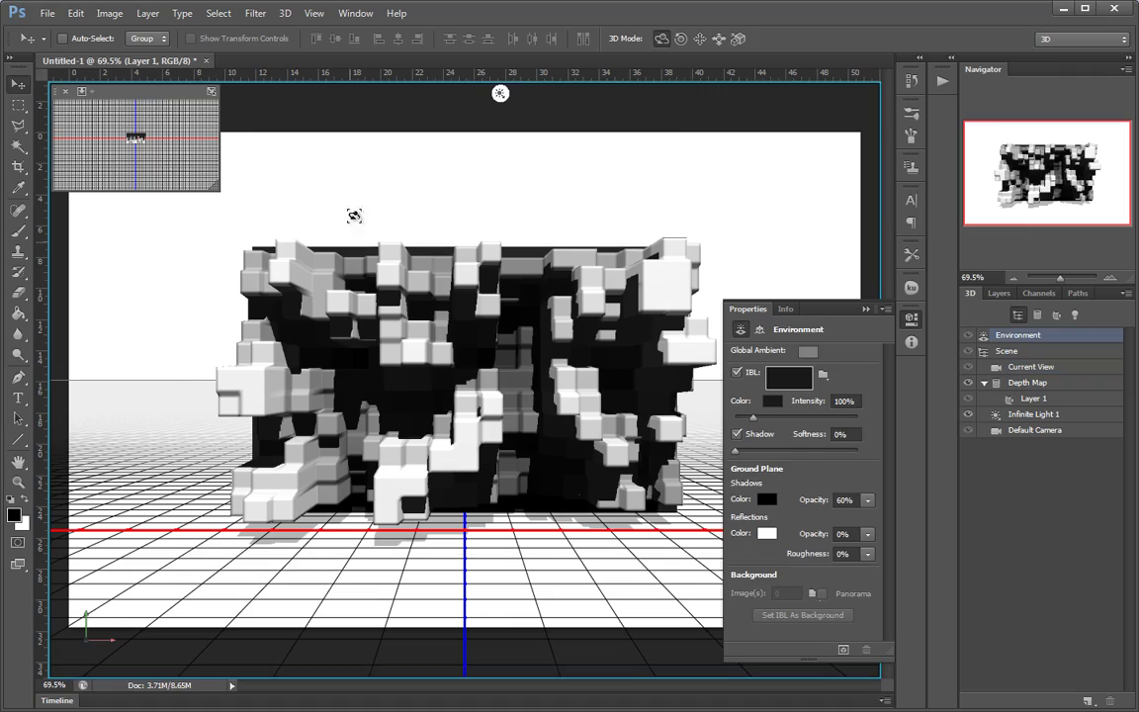
# Examine the long protruding blocks of the new mesh from raised, oblique and low camera angles
pyautogui.moveTo(432, 186)
pyautogui.mouseDown()
pyautogui.moveTo(581, 181)
pyautogui.moveTo(394, 178)
pyautogui.moveTo(423, 245)
pyautogui.moveTo(413, 179)
pyautogui.mouseUp()
pyautogui.click(704, 246)
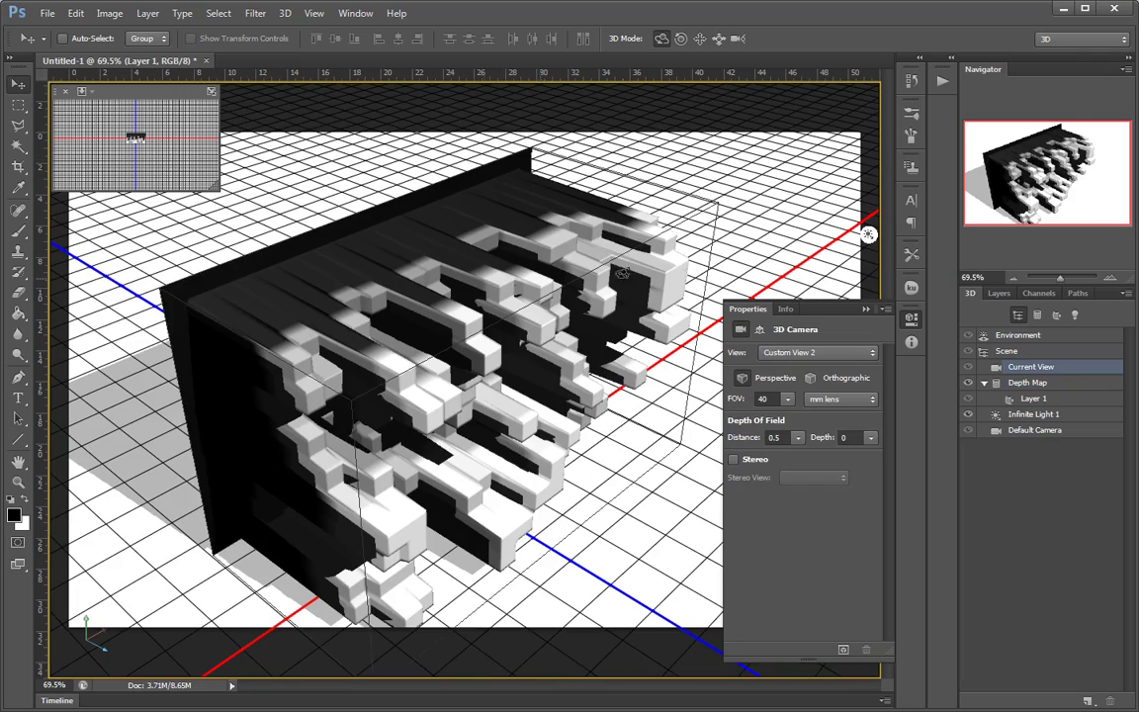
pyautogui.moveTo(771, 142); pyautogui.dragTo(751, 222)
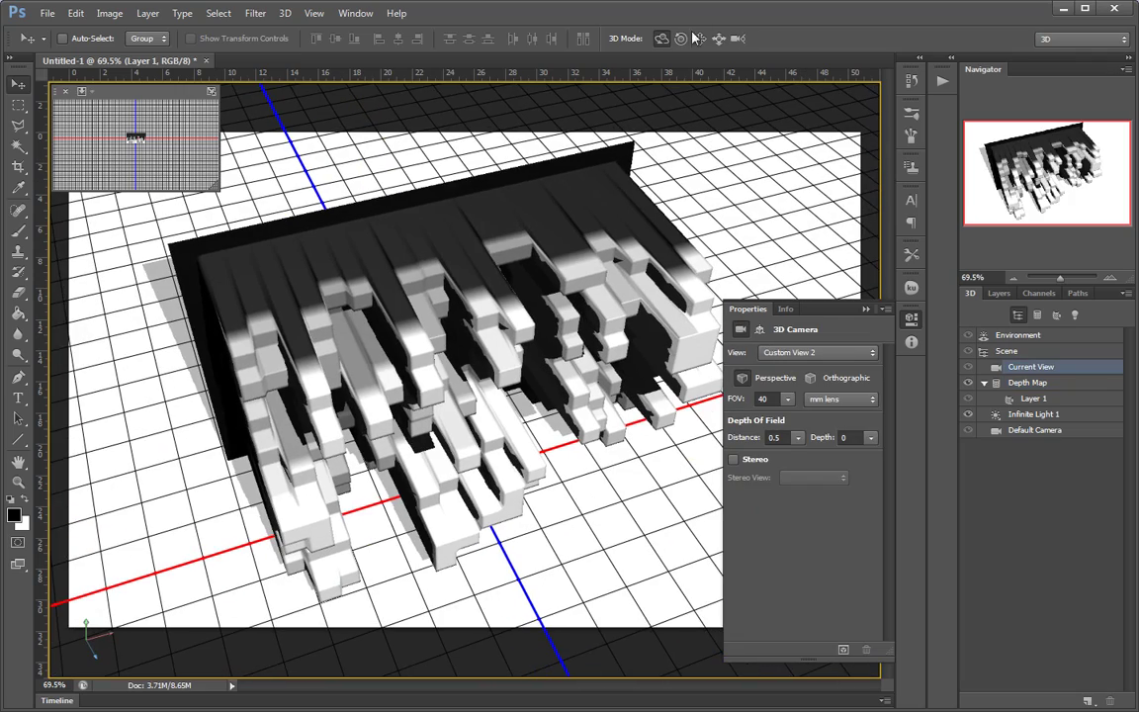
pyautogui.click(698, 38)
pyautogui.moveTo(684, 178); pyautogui.dragTo(710, 166)
pyautogui.click(719, 39)
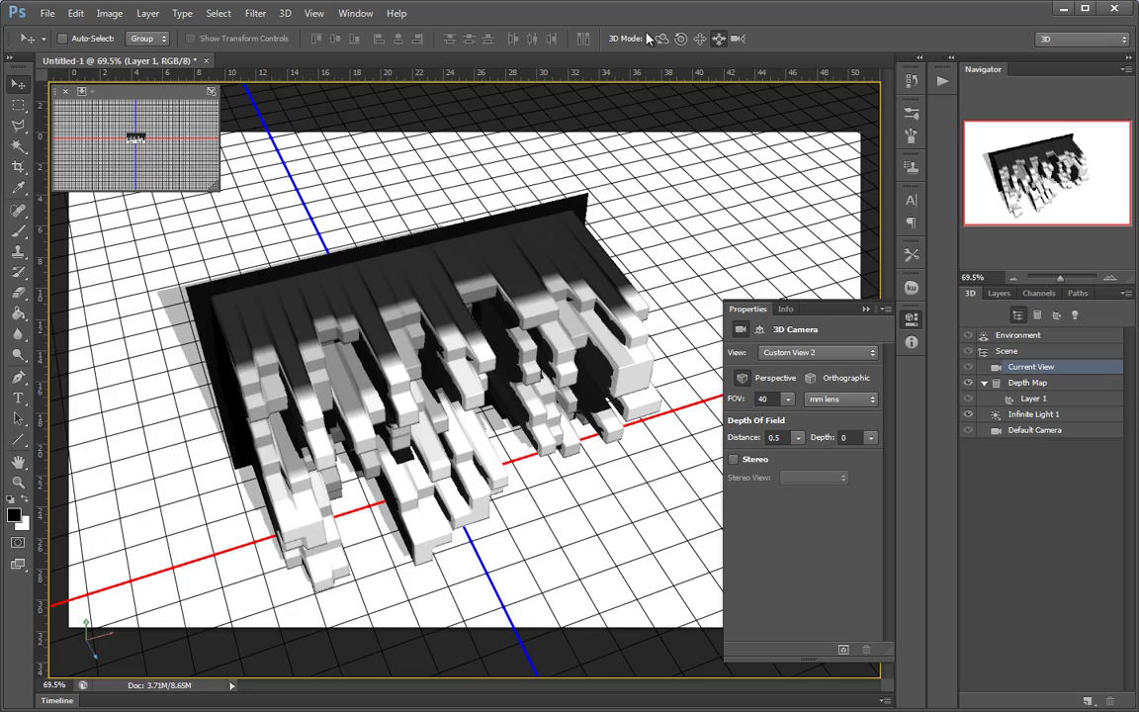
pyautogui.click(662, 39)
pyautogui.moveTo(687, 234); pyautogui.dragTo(757, 166)
pyautogui.moveTo(669, 93); pyautogui.dragTo(842, 94)
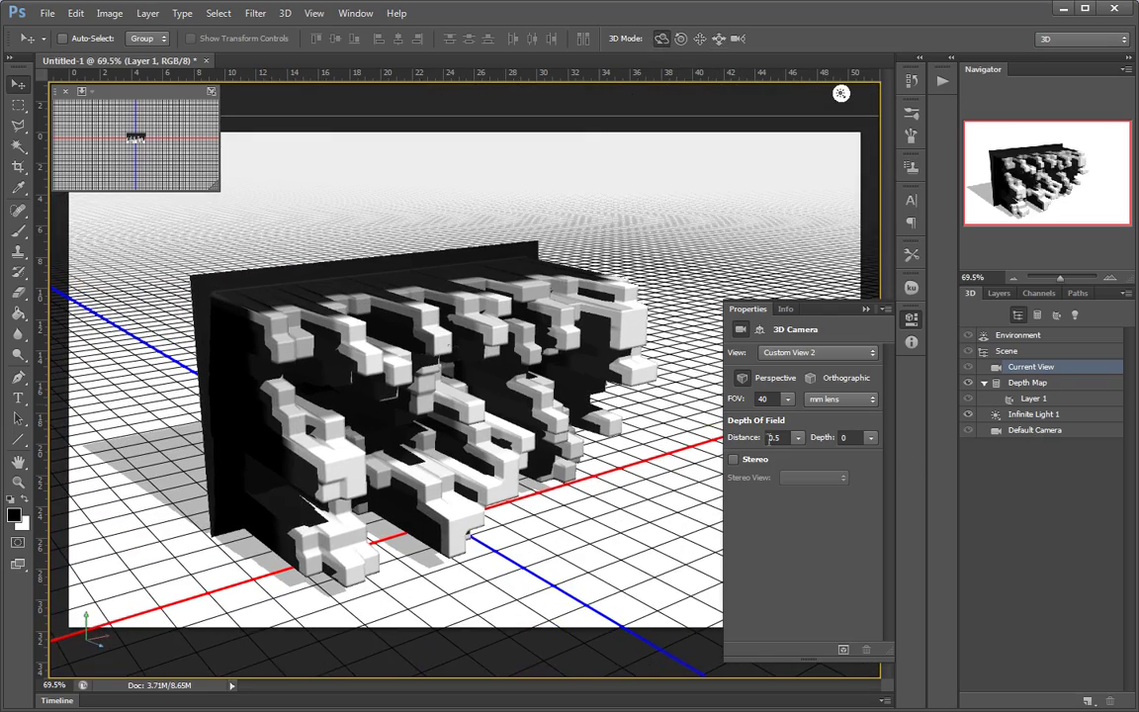
# Scale the Depth Map mesh down along its Z axis so the blocks protrude only a short distance
pyautogui.click(370, 297)
pyautogui.moveTo(735, 225); pyautogui.dragTo(692, 396)
pyautogui.click(613, 424)
pyautogui.hotkey('ctrl', 'z')
pyautogui.click(484, 392)
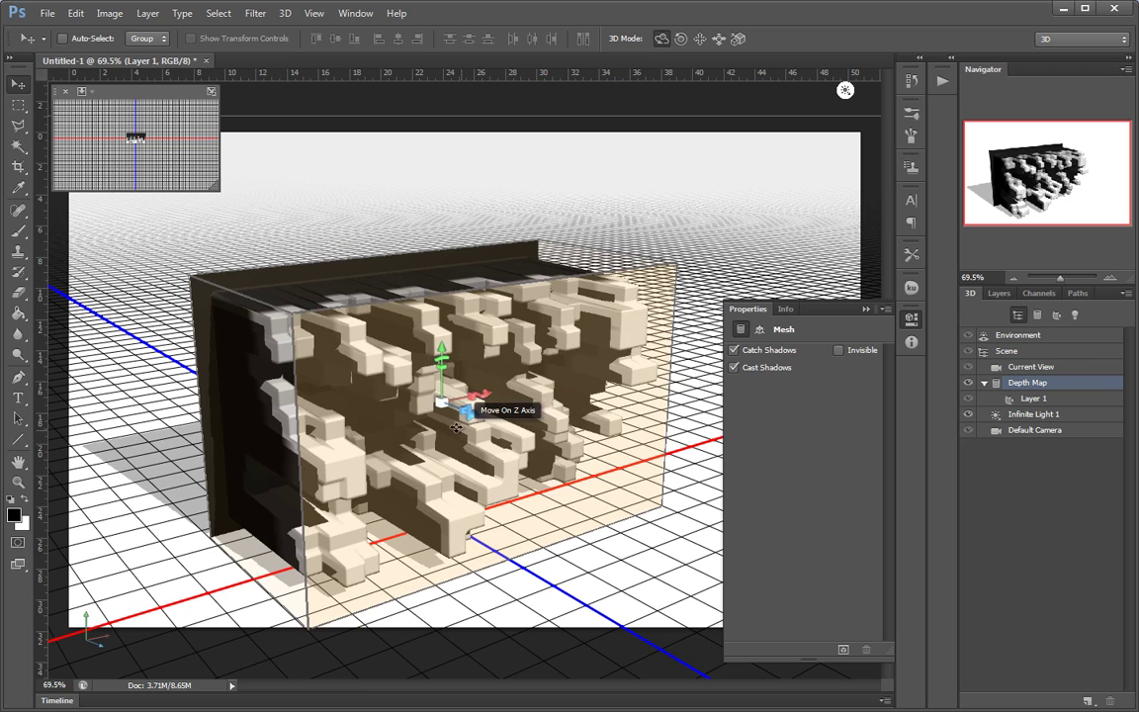
pyautogui.moveTo(447, 403); pyautogui.dragTo(198, 305)
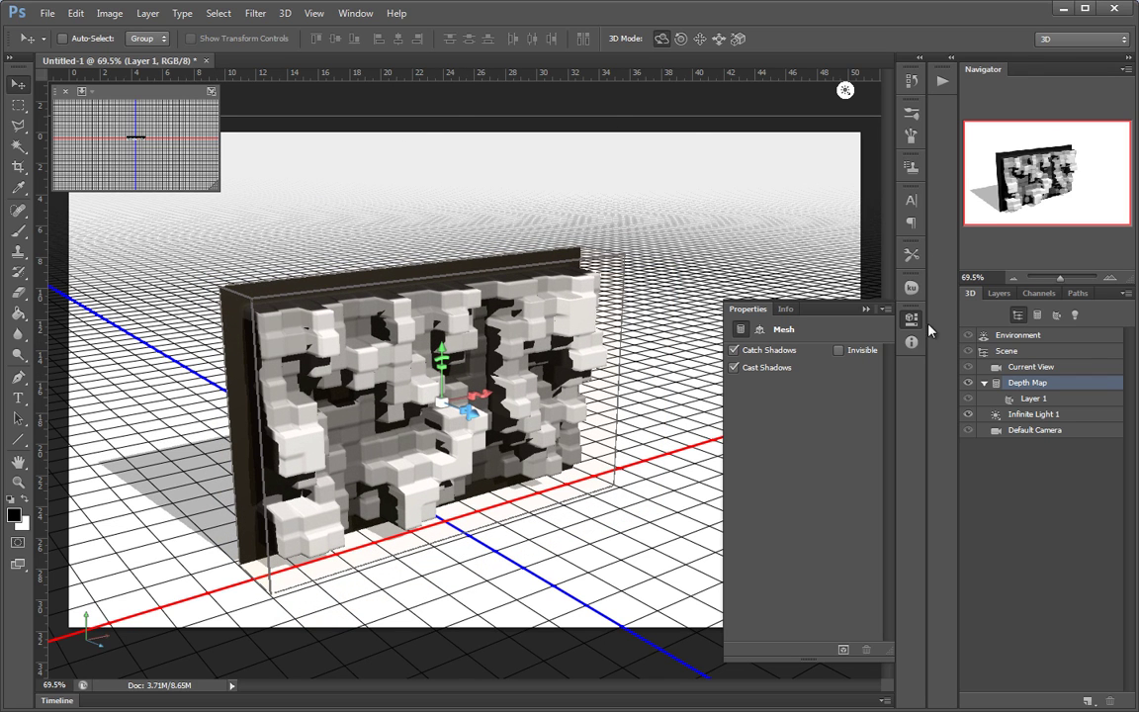
pyautogui.click(866, 310)
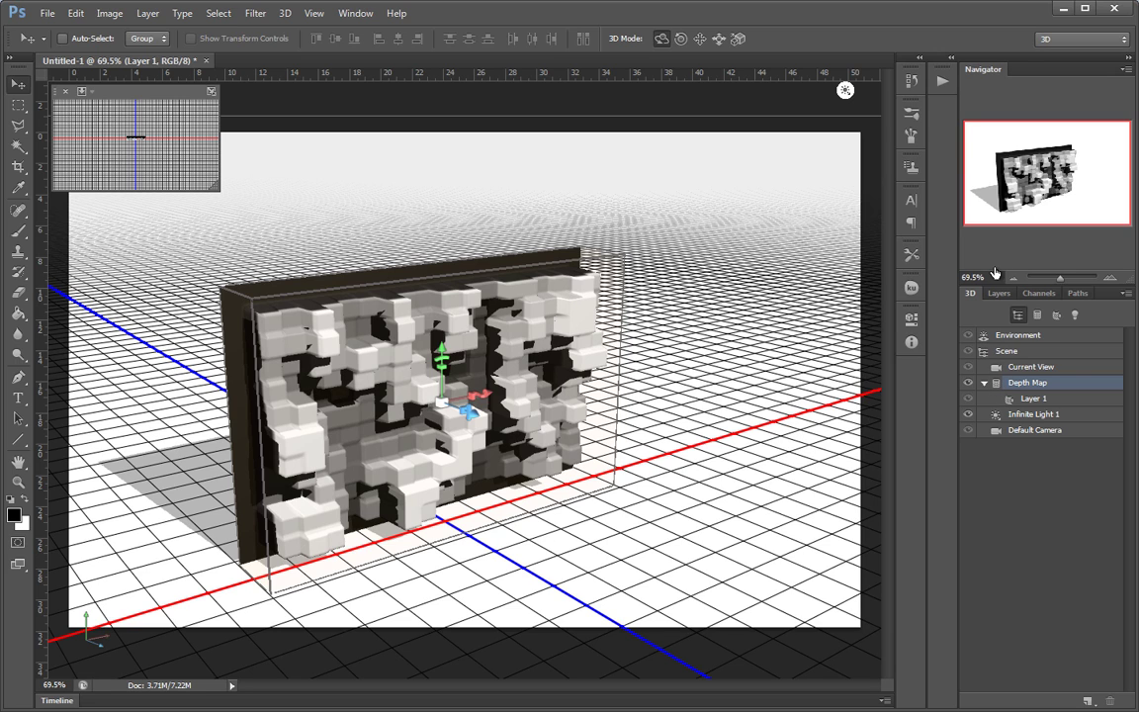
# Show the yellow Sc p text layer and orbit the block mesh to compare it with the letters
pyautogui.click(577, 187)
pyautogui.moveTo(780, 313); pyautogui.dragTo(739, 305)
pyautogui.click(999, 294)
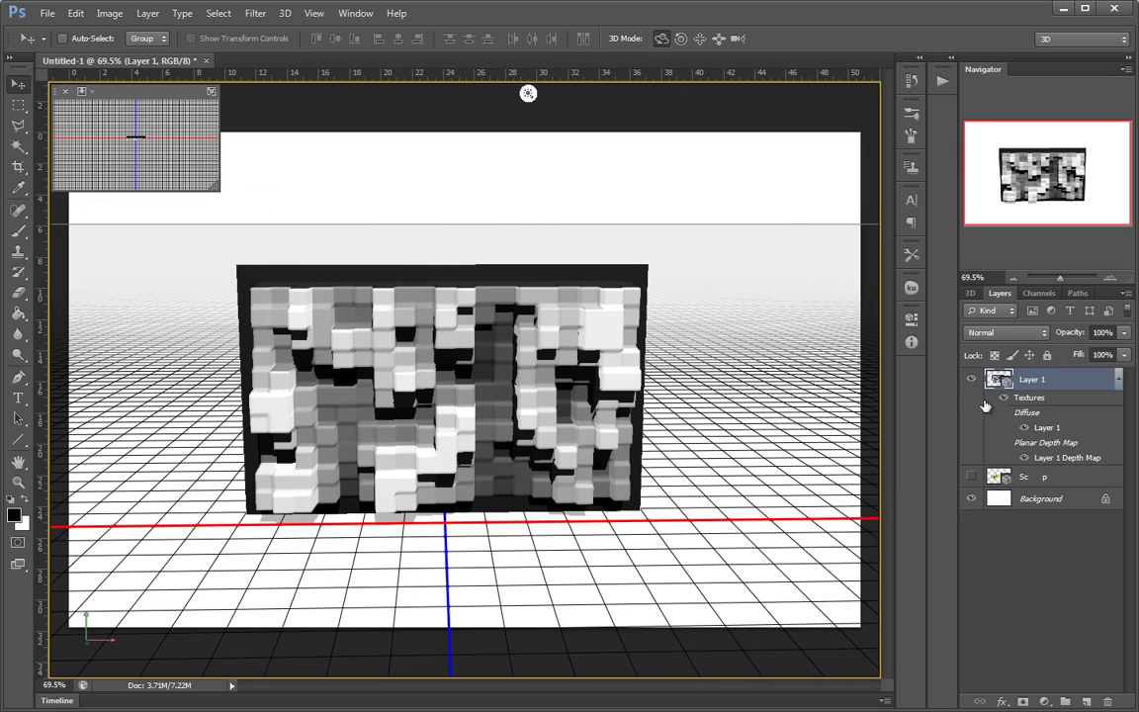
pyautogui.click(972, 479)
pyautogui.moveTo(731, 416); pyautogui.dragTo(313, 165)
pyautogui.moveTo(258, 225); pyautogui.dragTo(281, 219)
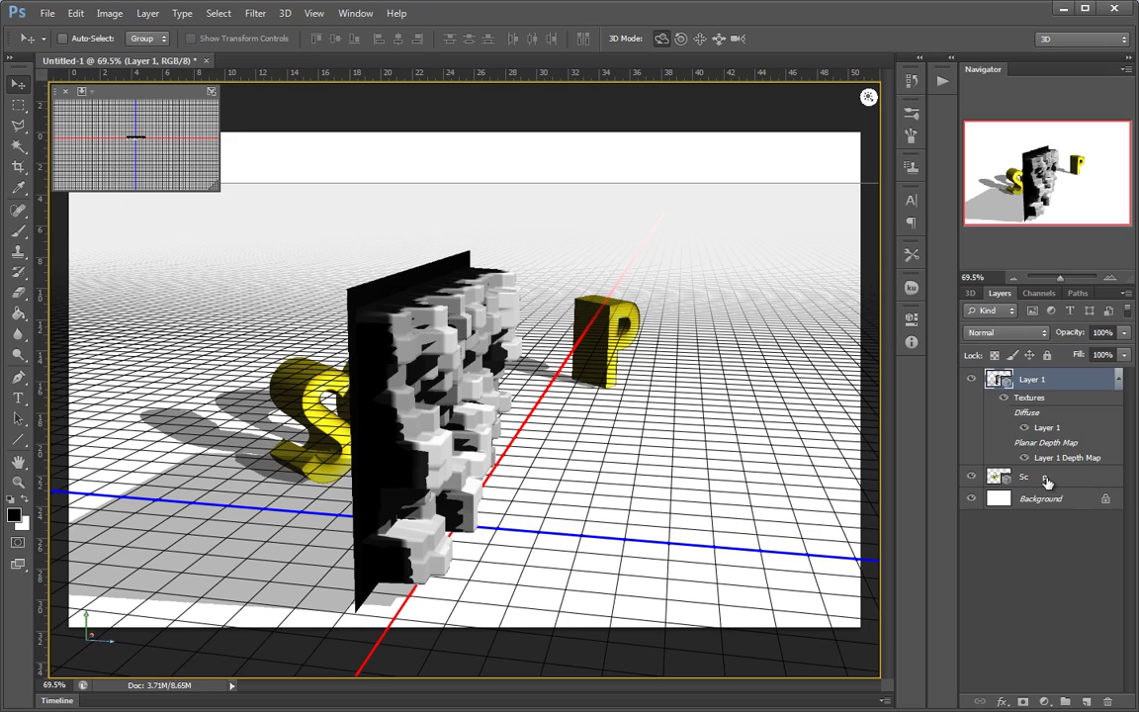
# Orbit the Sc p layer separately and compare its ground plane and camera view with those of Layer 1
pyautogui.click(1033, 477)
pyautogui.moveTo(651, 495); pyautogui.dragTo(723, 512)
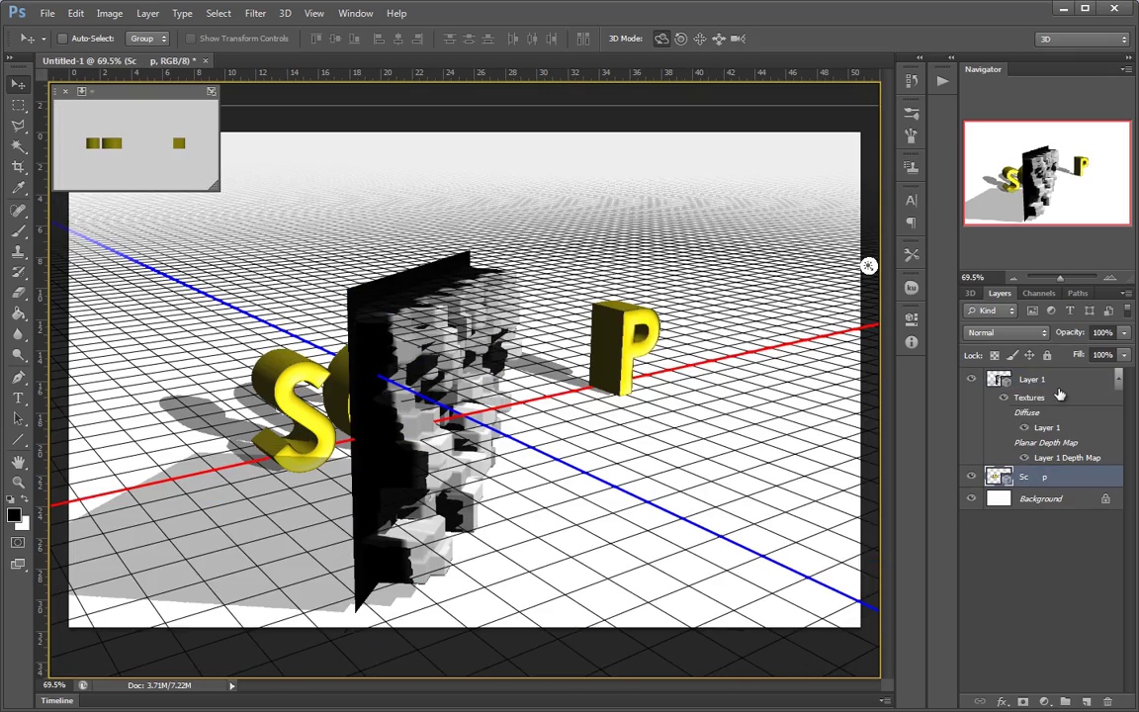
pyautogui.click(1058, 388)
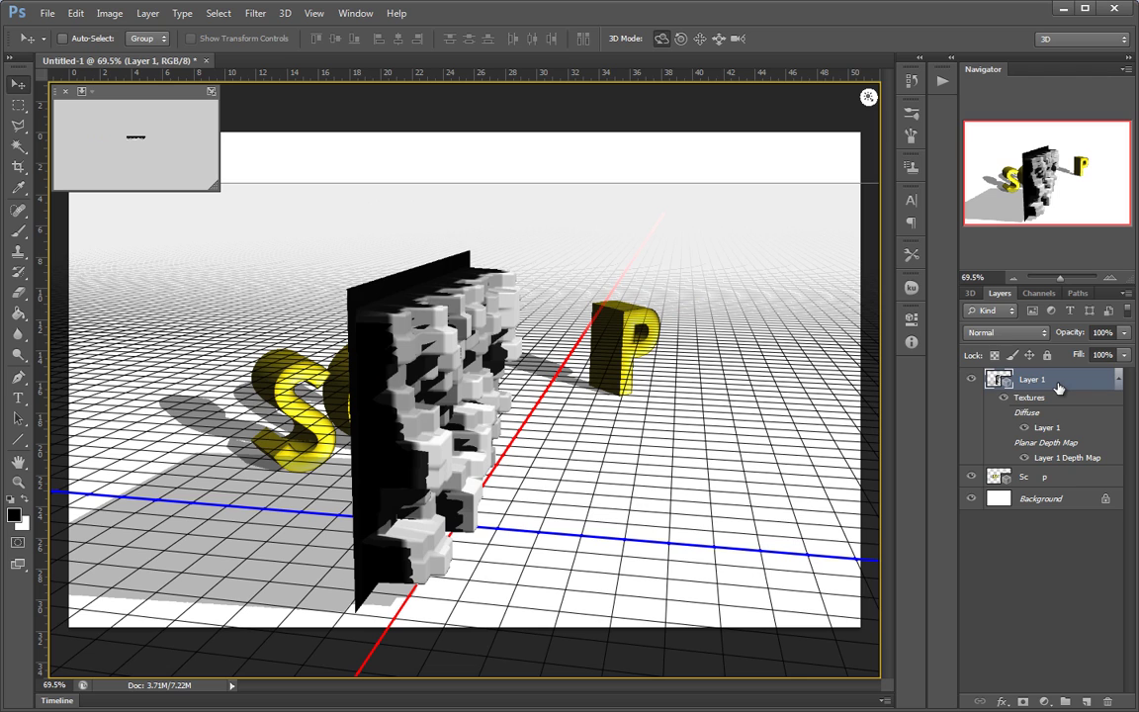
pyautogui.click(1055, 484)
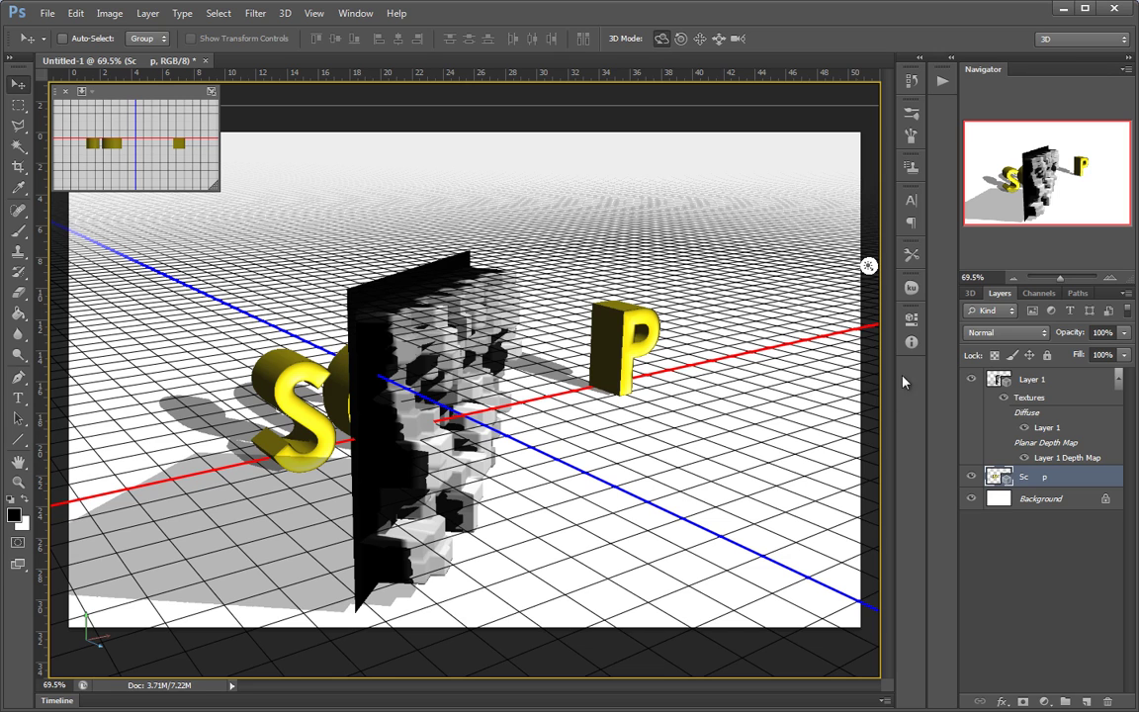
pyautogui.click(1048, 385)
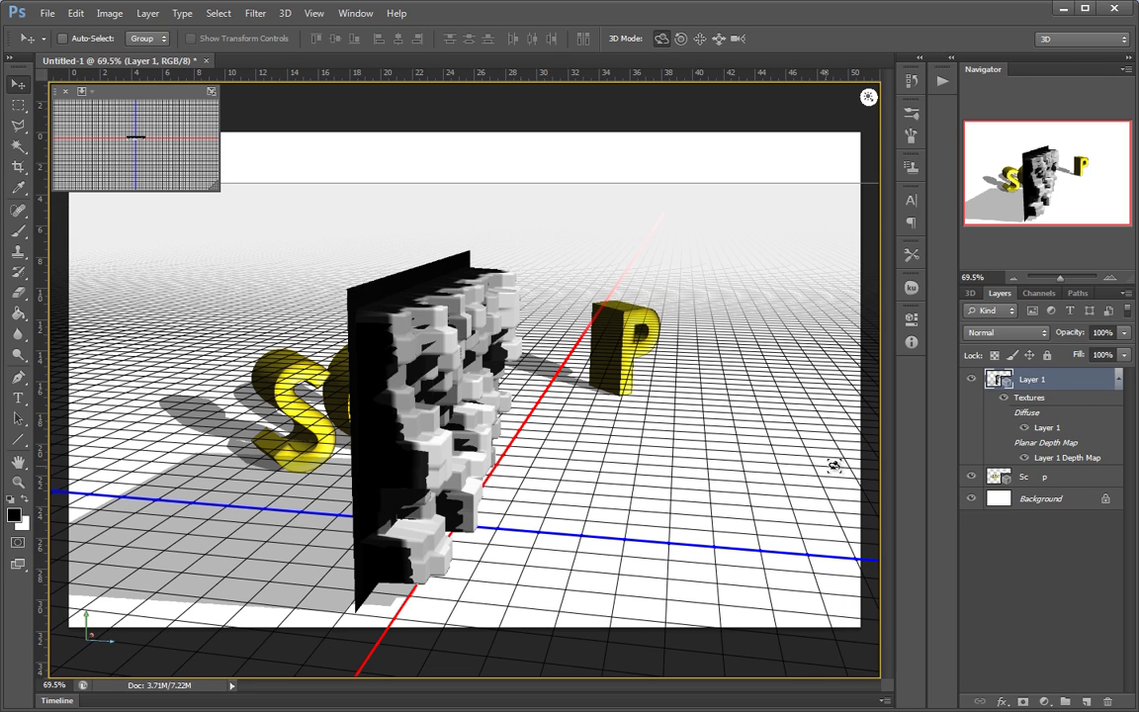
# Merge the Sc p text layer and Layer 1 into one shared 3D layer
pyautogui.click(1056, 480)
pyautogui.keyDown('shift'); pyautogui.click(1061, 385); pyautogui.keyUp('shift')
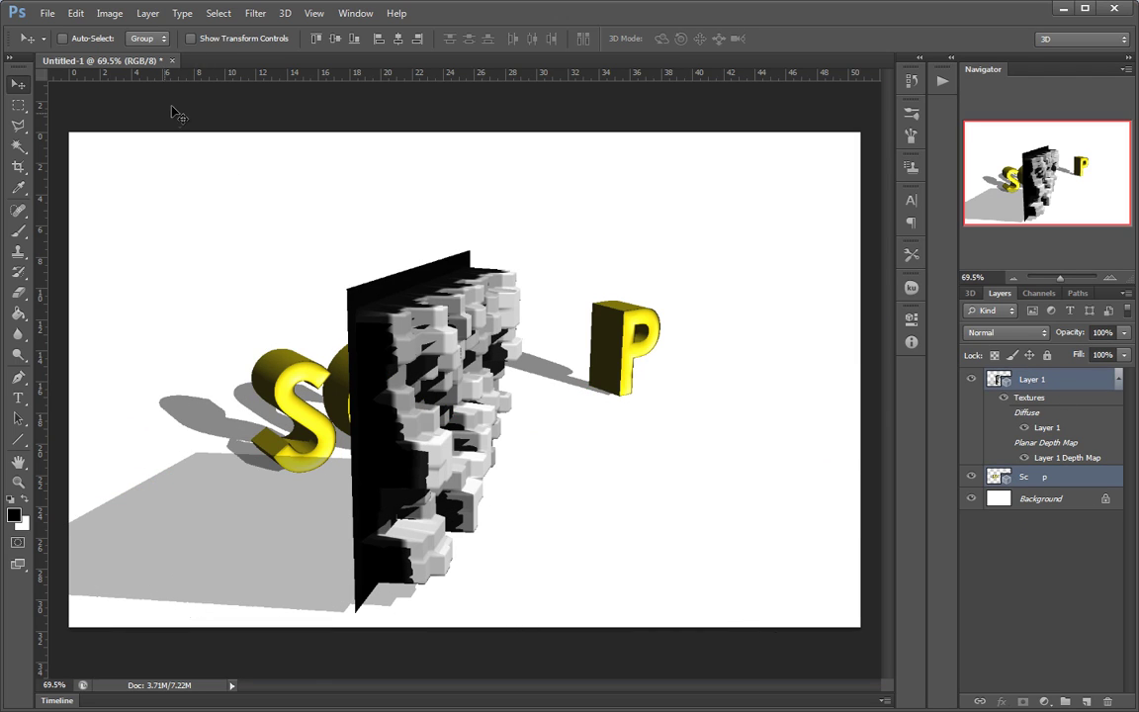
pyautogui.click(282, 12)
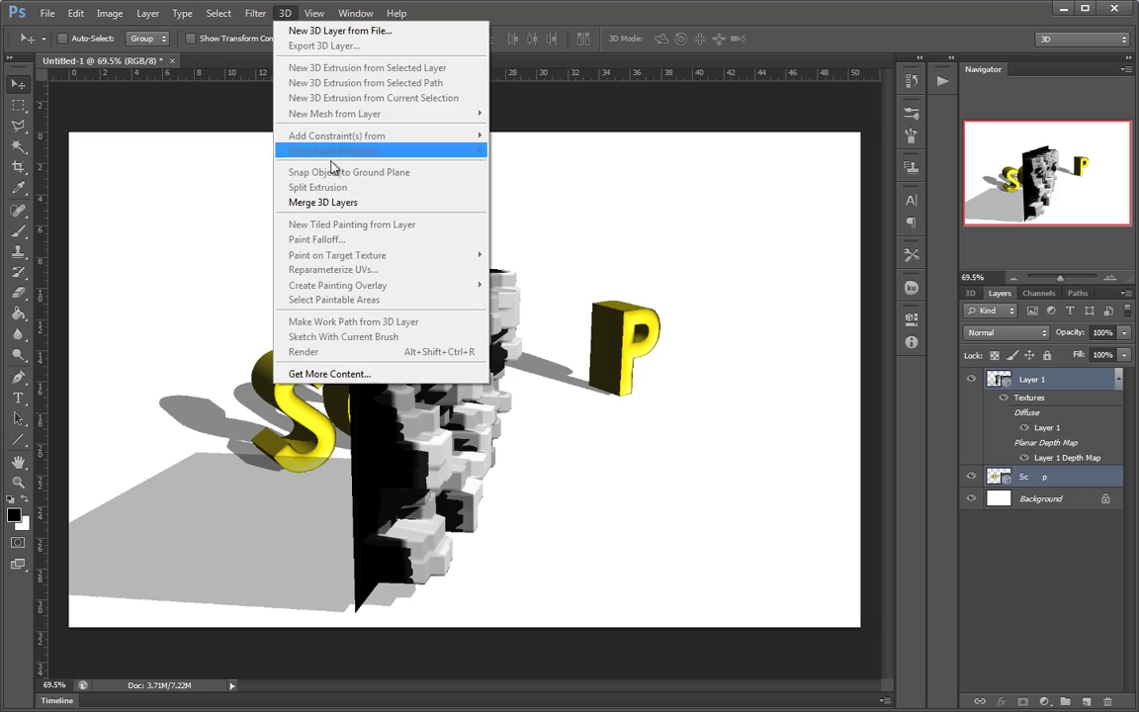
pyautogui.click(339, 202)
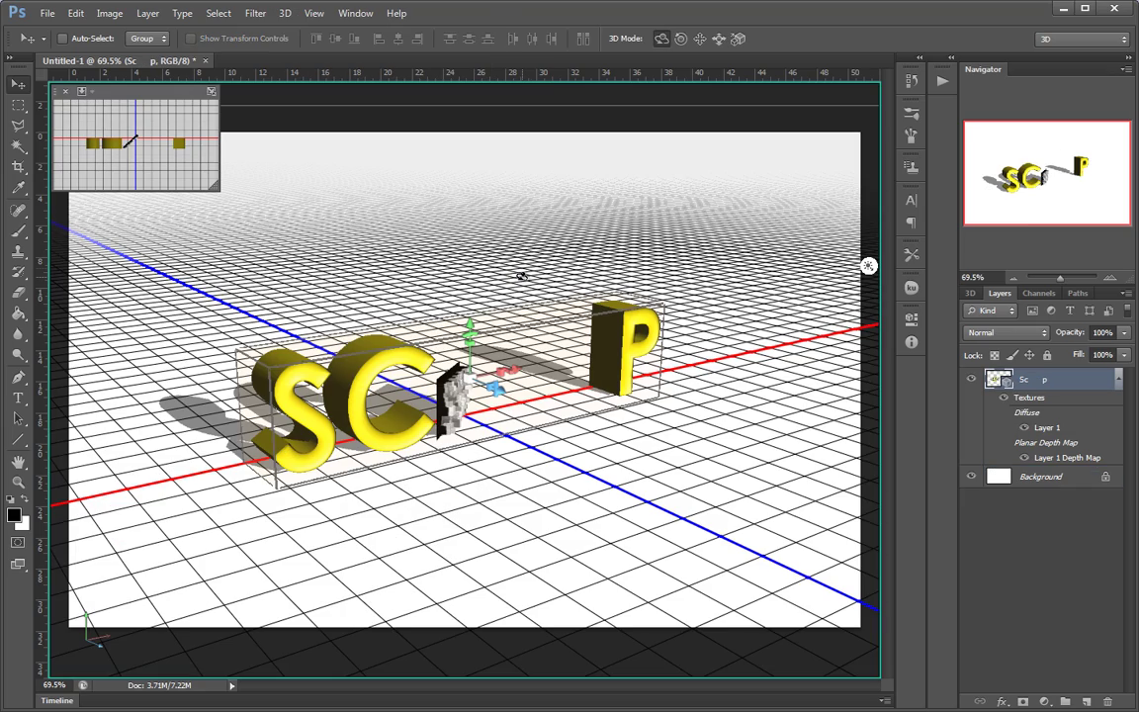
# Scale the small block mesh up uniformly until it forms a large wall, much bigger than the letters
pyautogui.click(721, 297)
pyautogui.moveTo(664, 457)
pyautogui.mouseDown()
pyautogui.moveTo(611, 453)
pyautogui.moveTo(646, 450)
pyautogui.mouseUp()
pyautogui.click(446, 399)
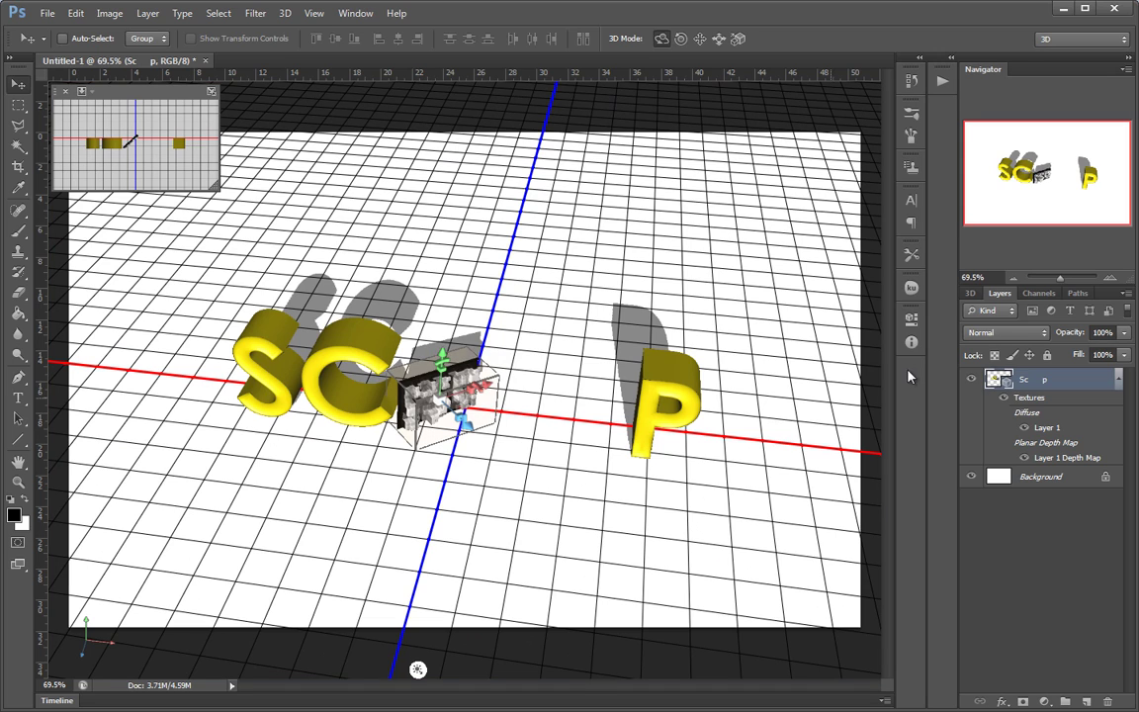
pyautogui.moveTo(447, 387); pyautogui.dragTo(69, 22)
pyautogui.moveTo(436, 399); pyautogui.dragTo(415, 61)
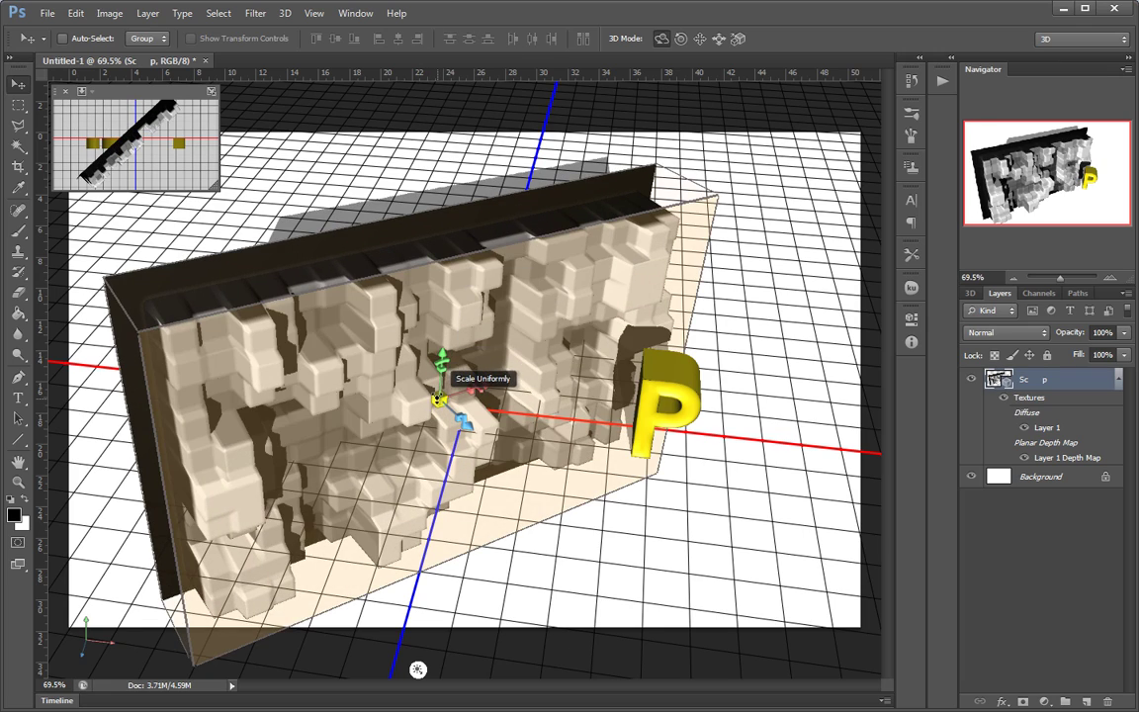
pyautogui.moveTo(438, 399); pyautogui.dragTo(438, 334)
pyautogui.click(770, 293)
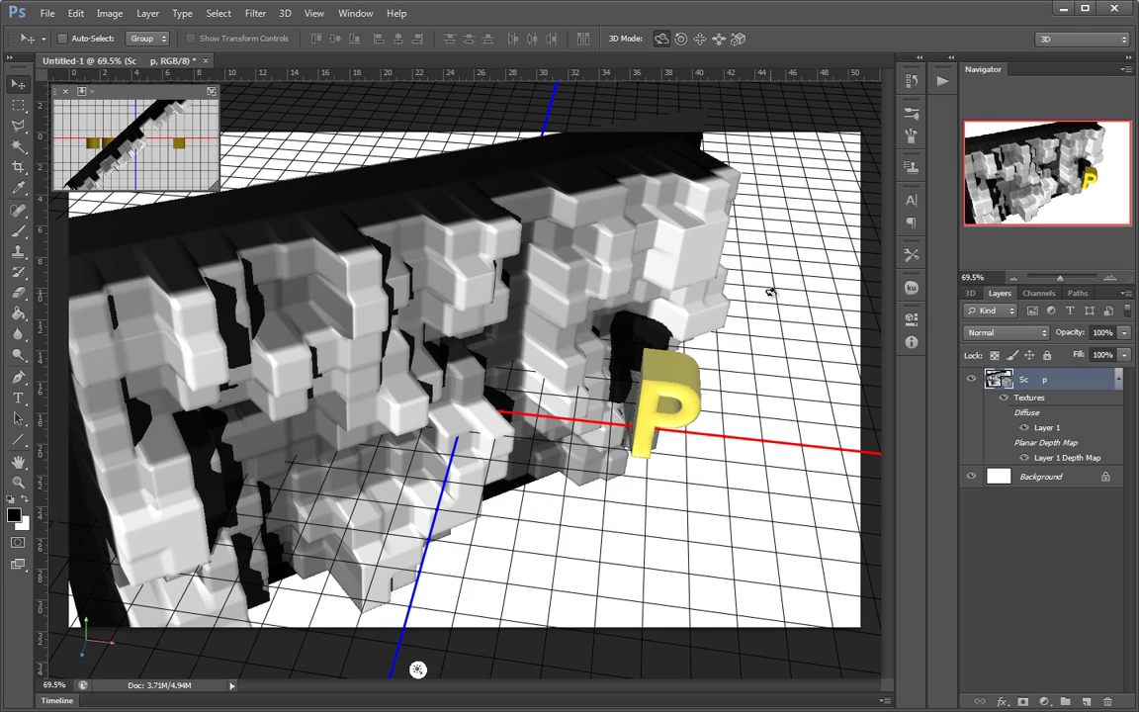
# Set the Depth Map mesh's X, Y and Z rotation angles to 0° to align it with the letters
pyautogui.moveTo(764, 511); pyautogui.dragTo(284, 216)
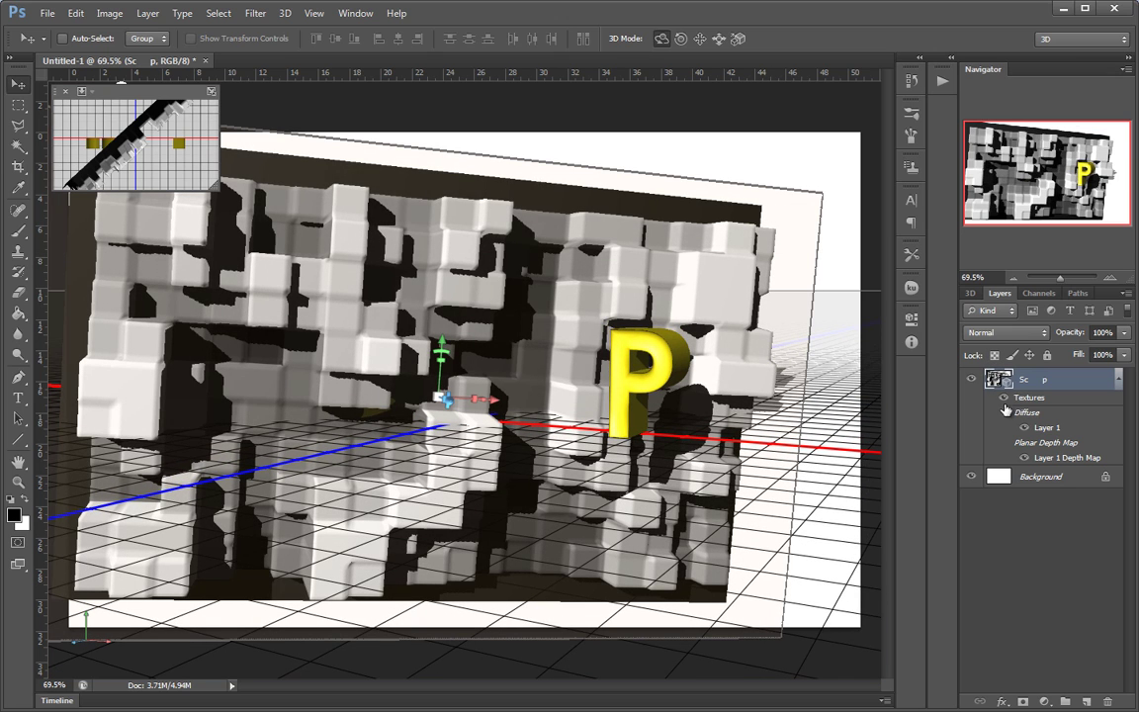
pyautogui.click(972, 293)
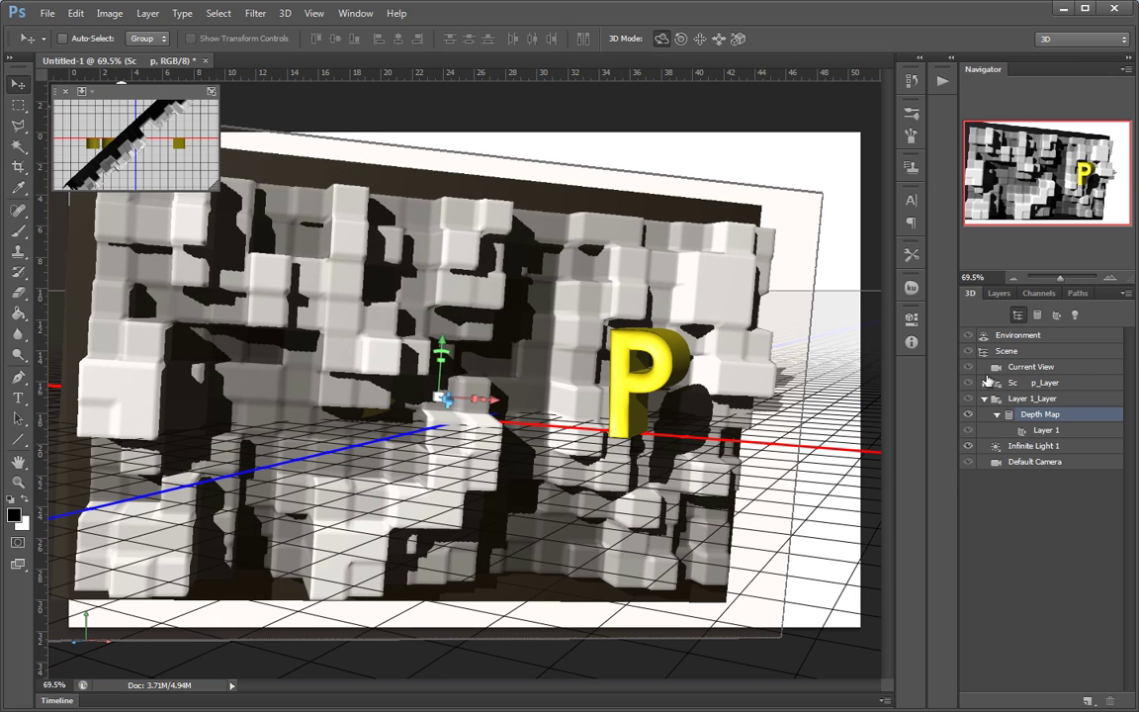
pyautogui.click(996, 402)
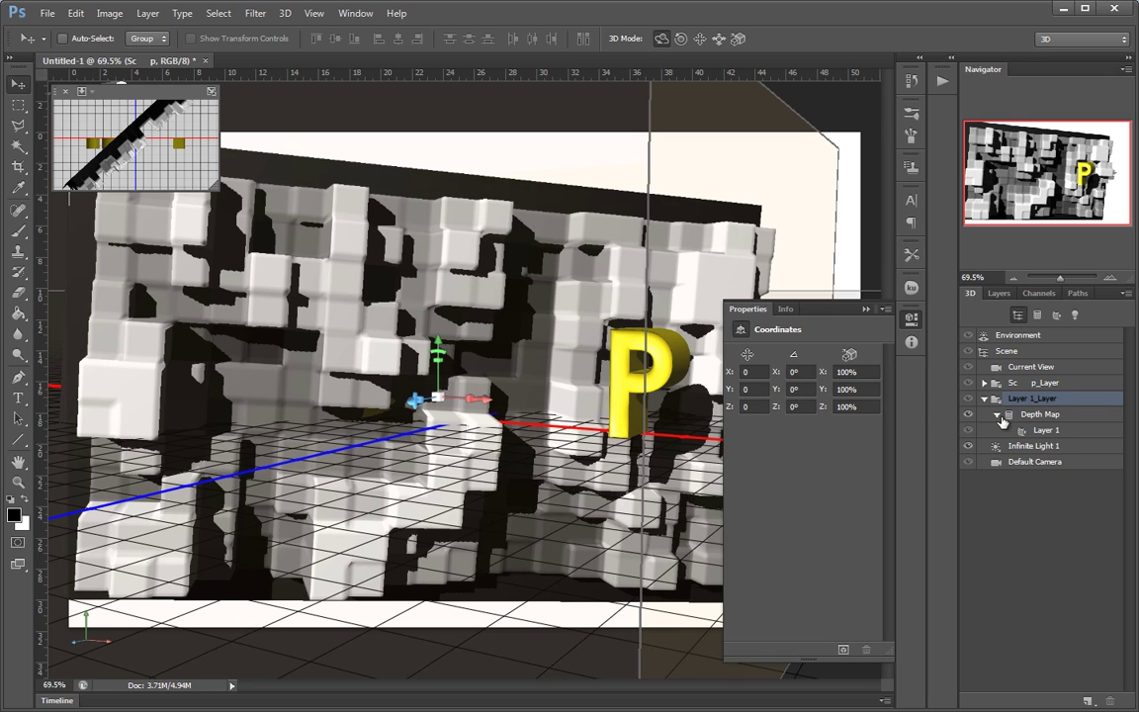
pyautogui.click(1013, 422)
pyautogui.click(760, 330)
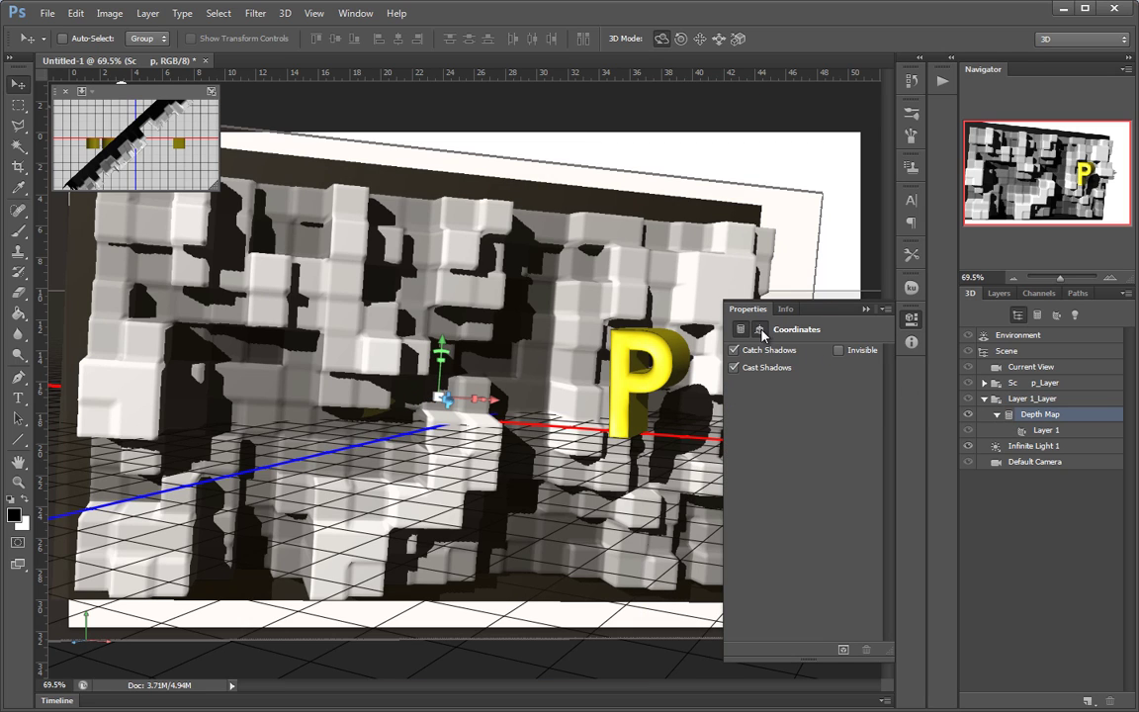
pyautogui.click(800, 372)
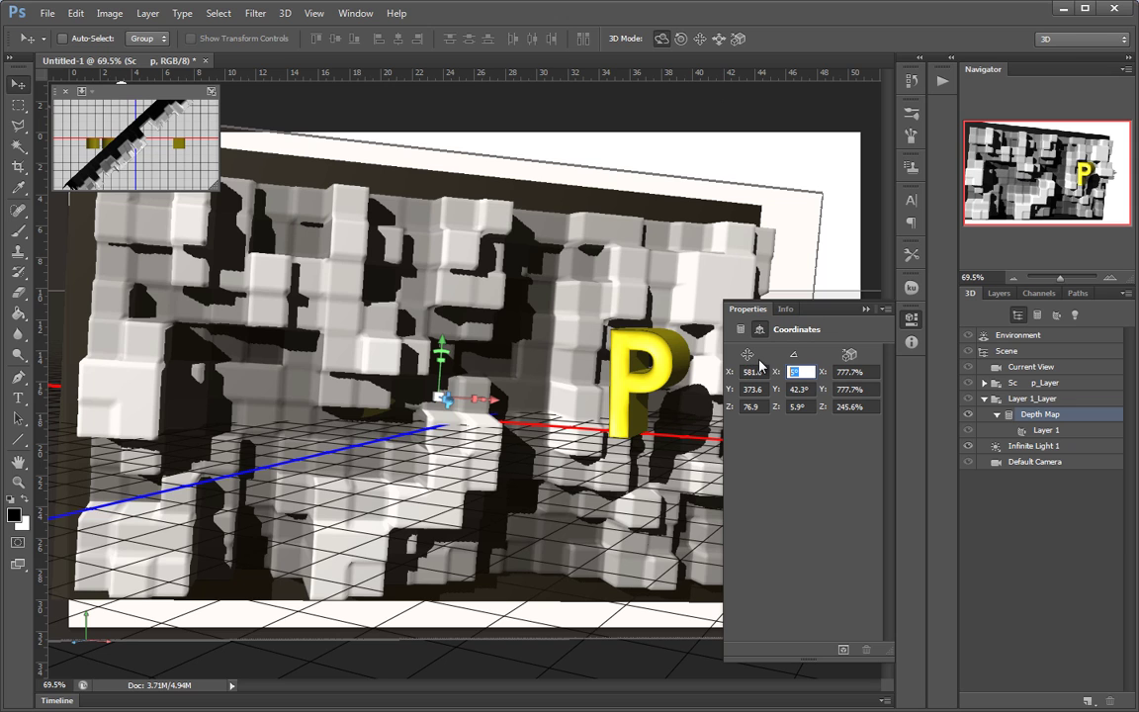
pyautogui.write('0')
pyautogui.press('Tab')
pyautogui.write('0')
pyautogui.press('Tab')
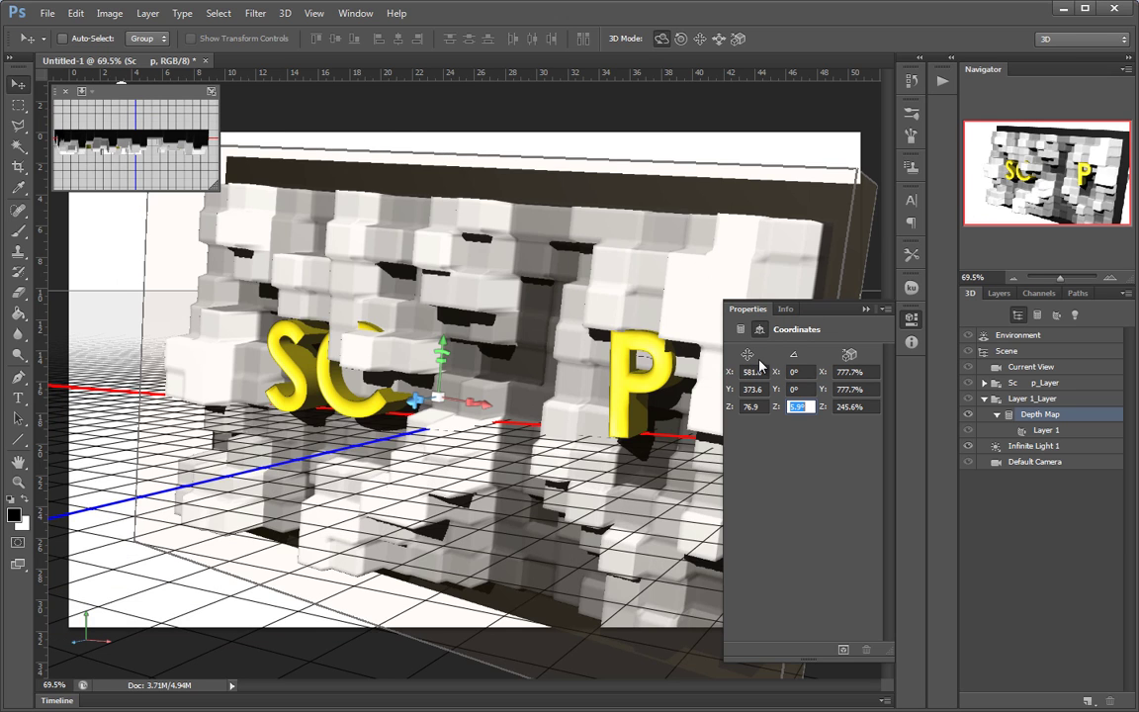
pyautogui.write('0')
pyautogui.press('Return')
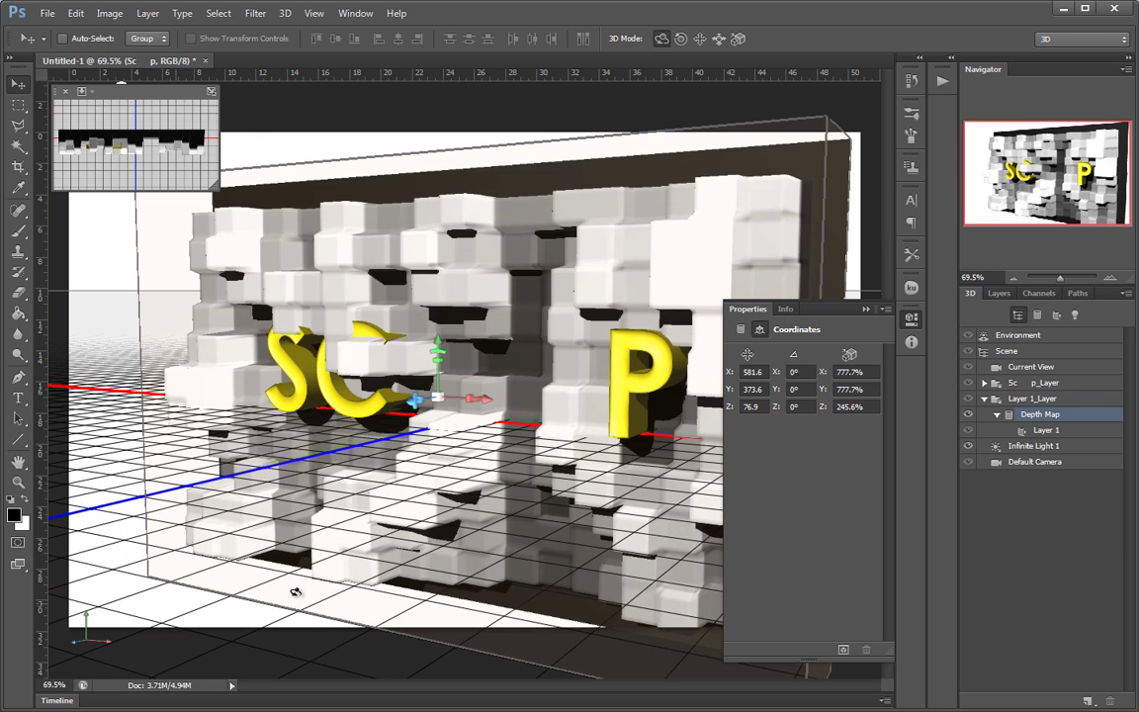
# Move the Depth Map mesh back along its Z axis so the block wall stands behind the yellow letters
pyautogui.moveTo(415, 403); pyautogui.dragTo(562, 378)
pyautogui.moveTo(139, 481); pyautogui.dragTo(868, 225)
pyautogui.moveTo(398, 392); pyautogui.dragTo(310, 340)
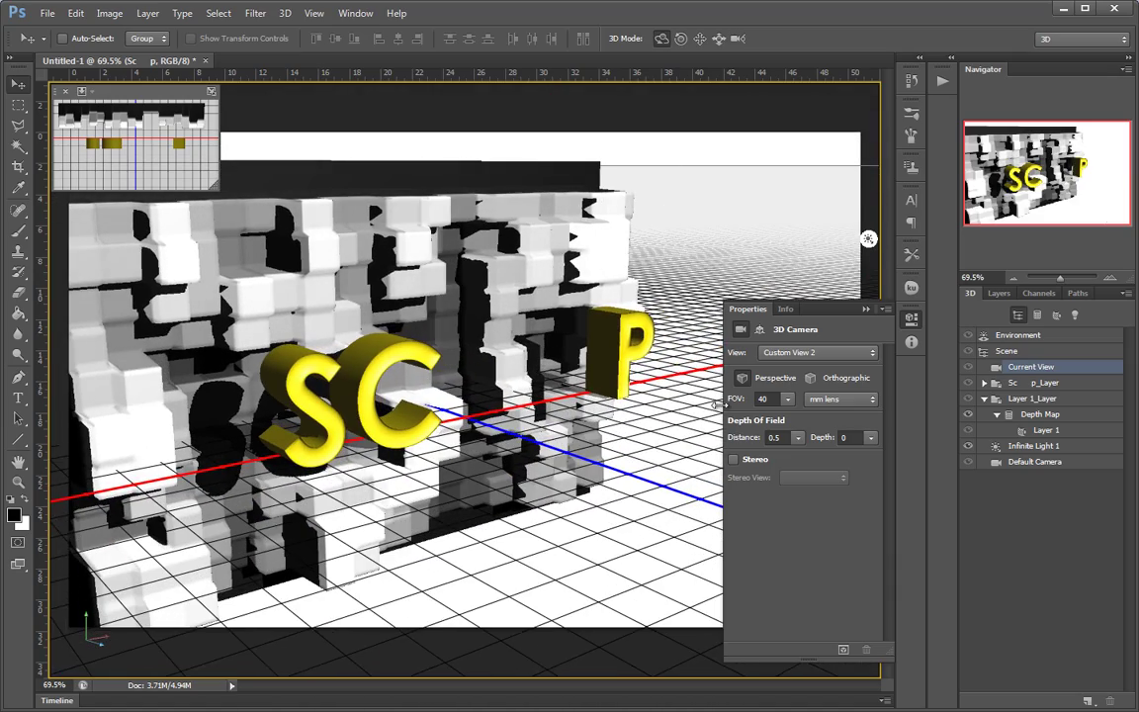
# Pan and slide the camera to fit the whole block wall and the letters in view, and select the Depth Map mesh
pyautogui.click(702, 38)
pyautogui.moveTo(608, 501); pyautogui.dragTo(674, 389)
pyautogui.click(719, 39)
pyautogui.click(691, 246)
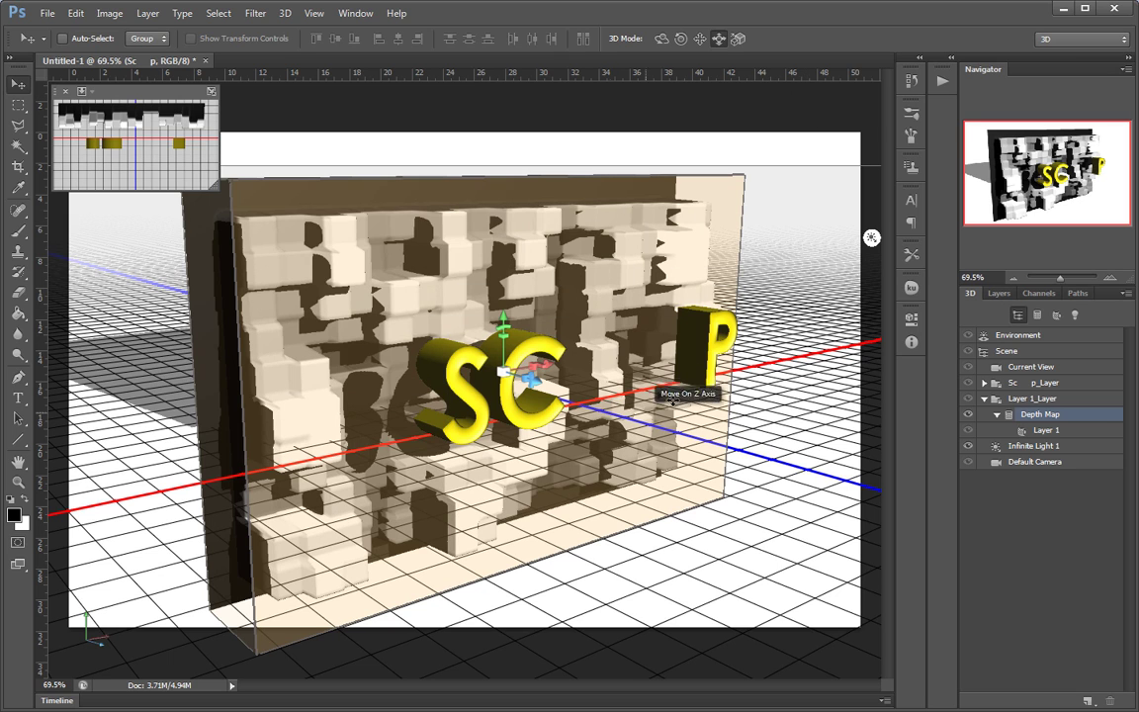
# Rename the letters' group in the 3D scene as text and the block wall's group as backdrop
pyautogui.click(534, 370)
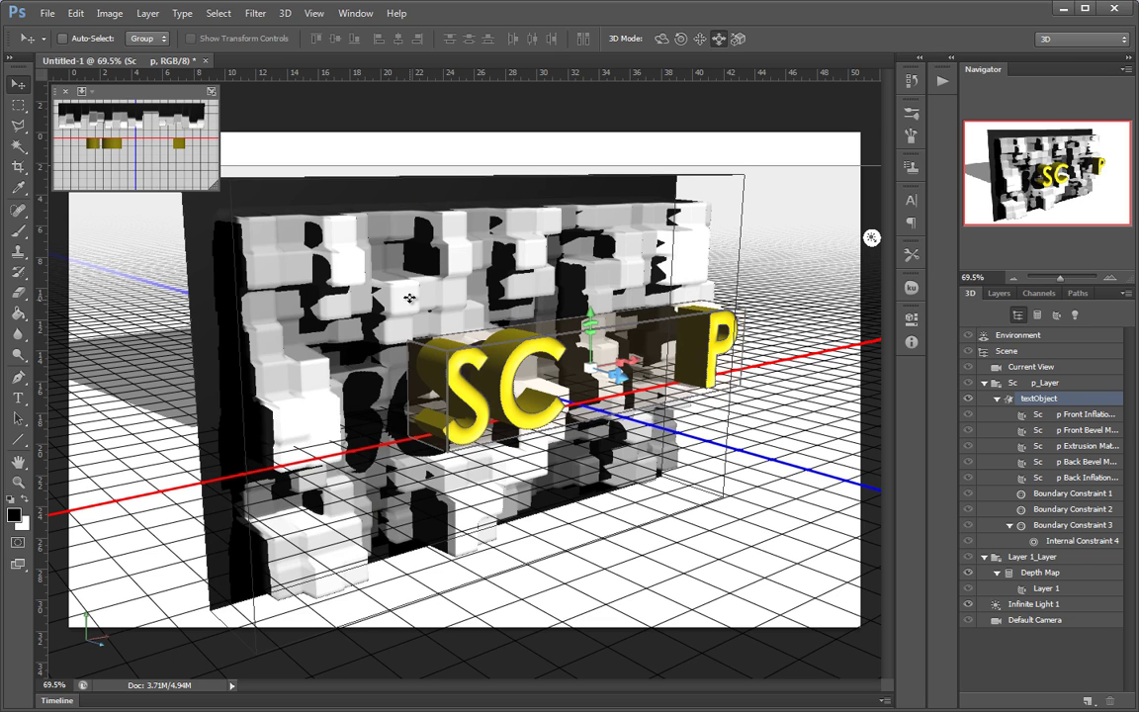
pyautogui.click(403, 210)
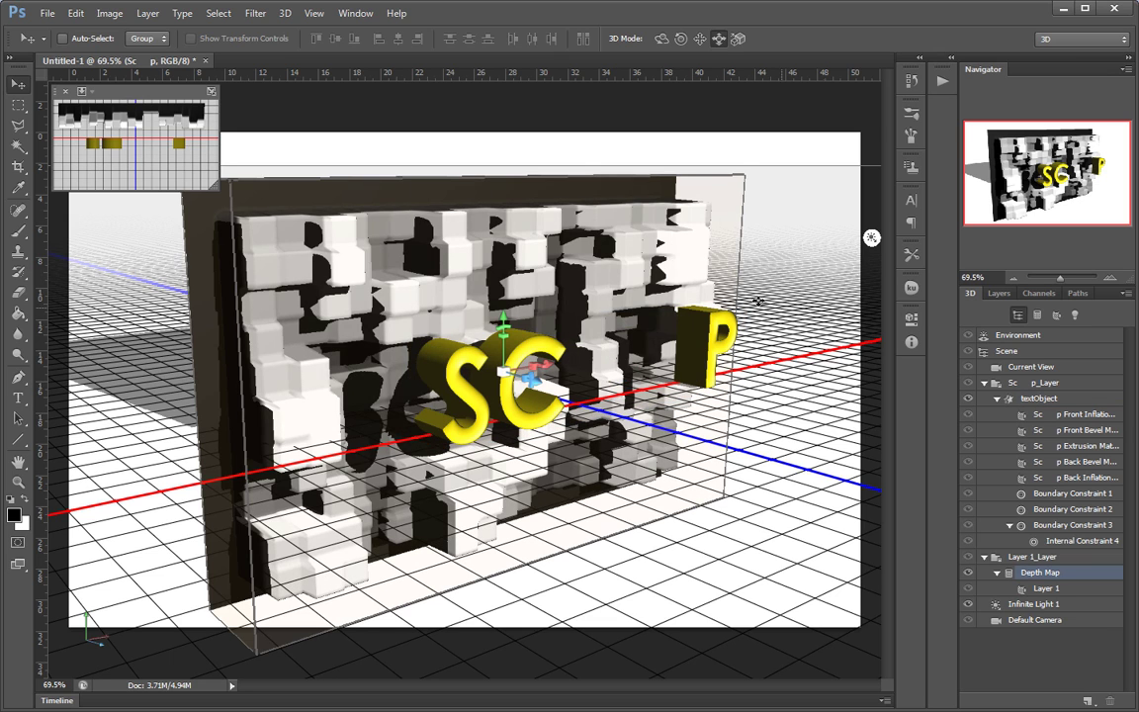
pyautogui.click(983, 558)
pyautogui.click(983, 384)
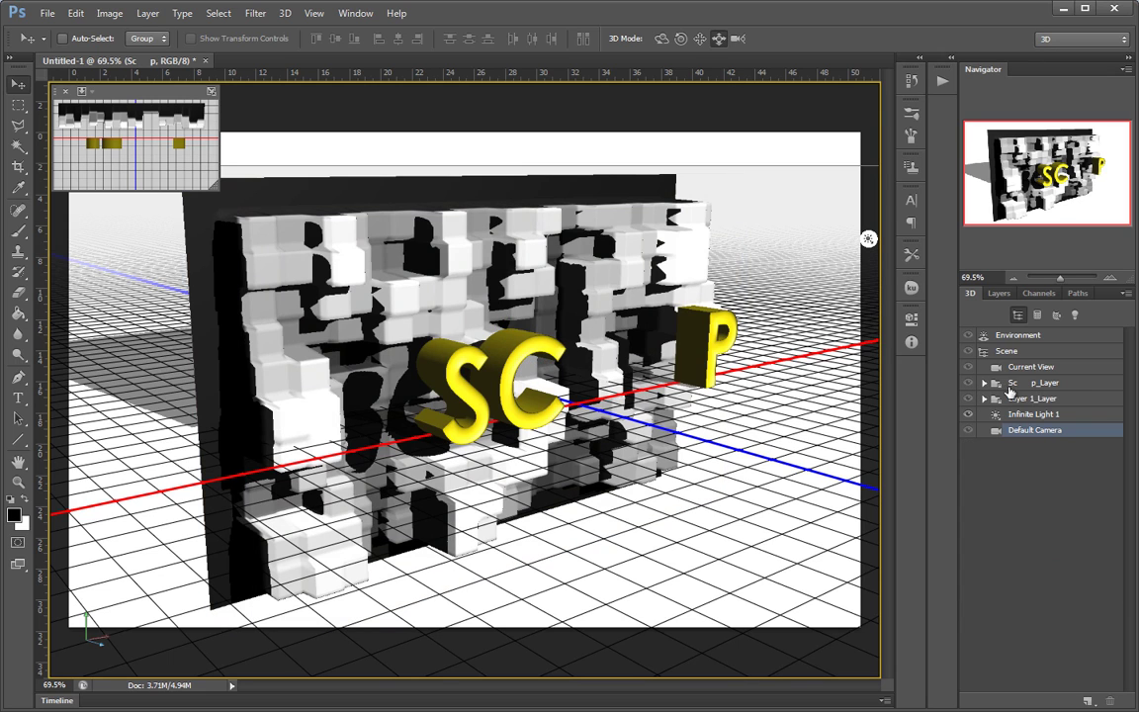
pyautogui.click(1034, 399)
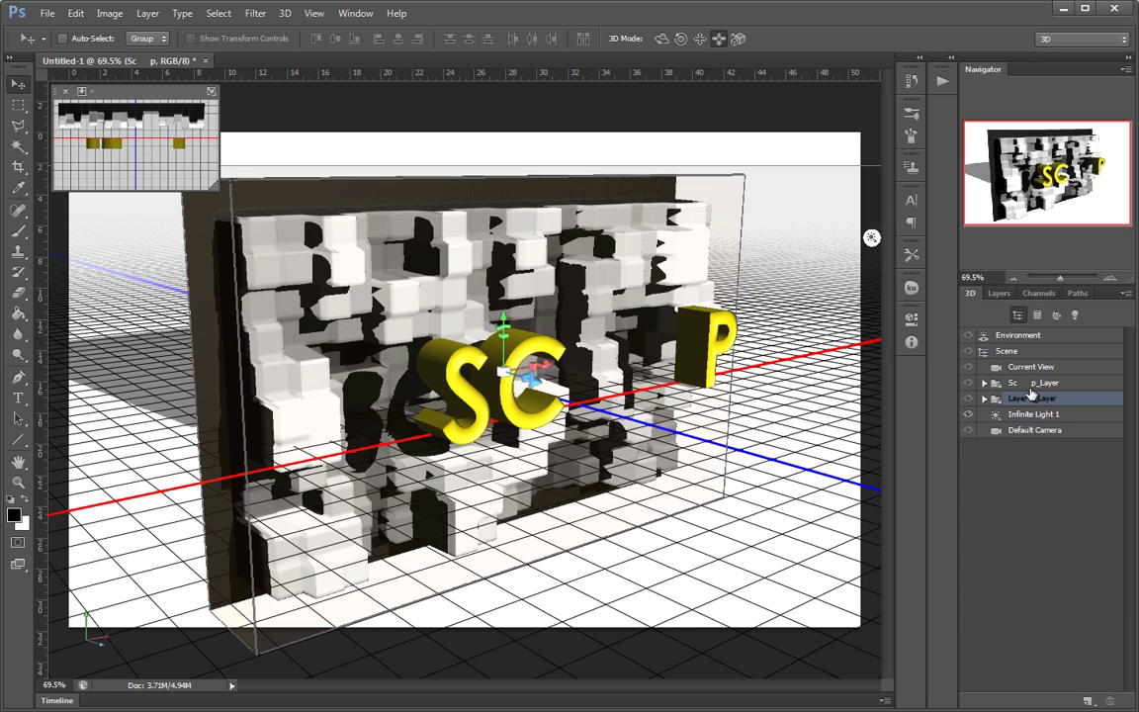
pyautogui.click(1021, 384)
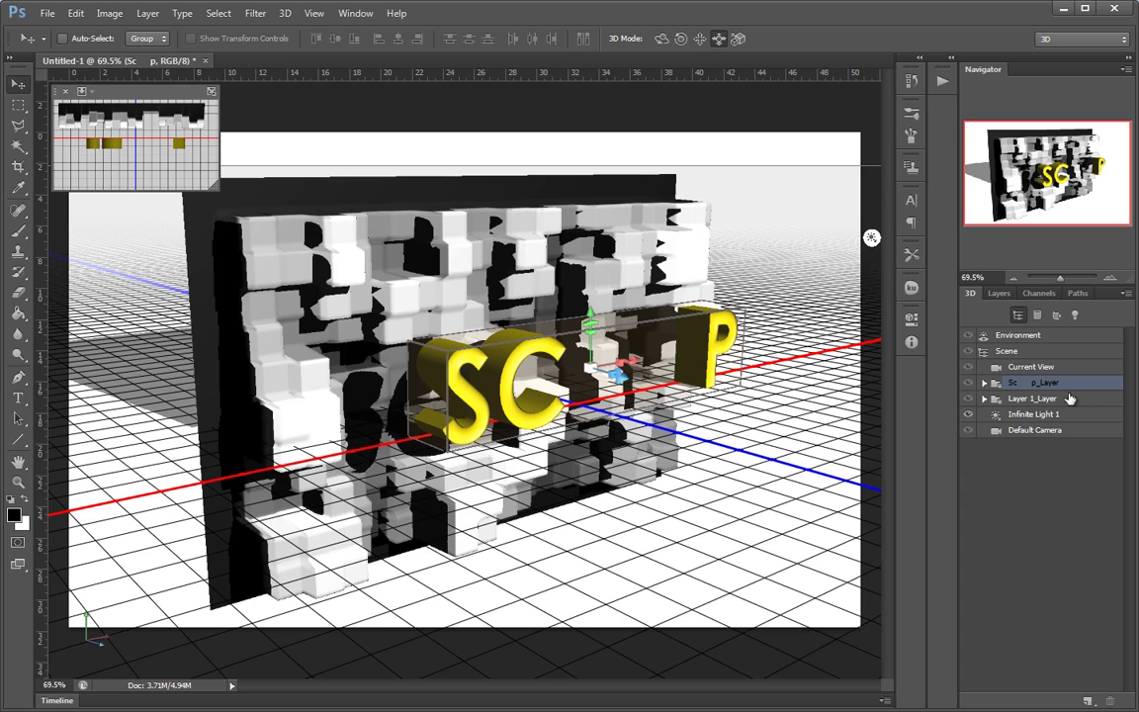
pyautogui.doubleClick(1029, 383)
pyautogui.click(1035, 383)
pyautogui.doubleClick(1056, 398)
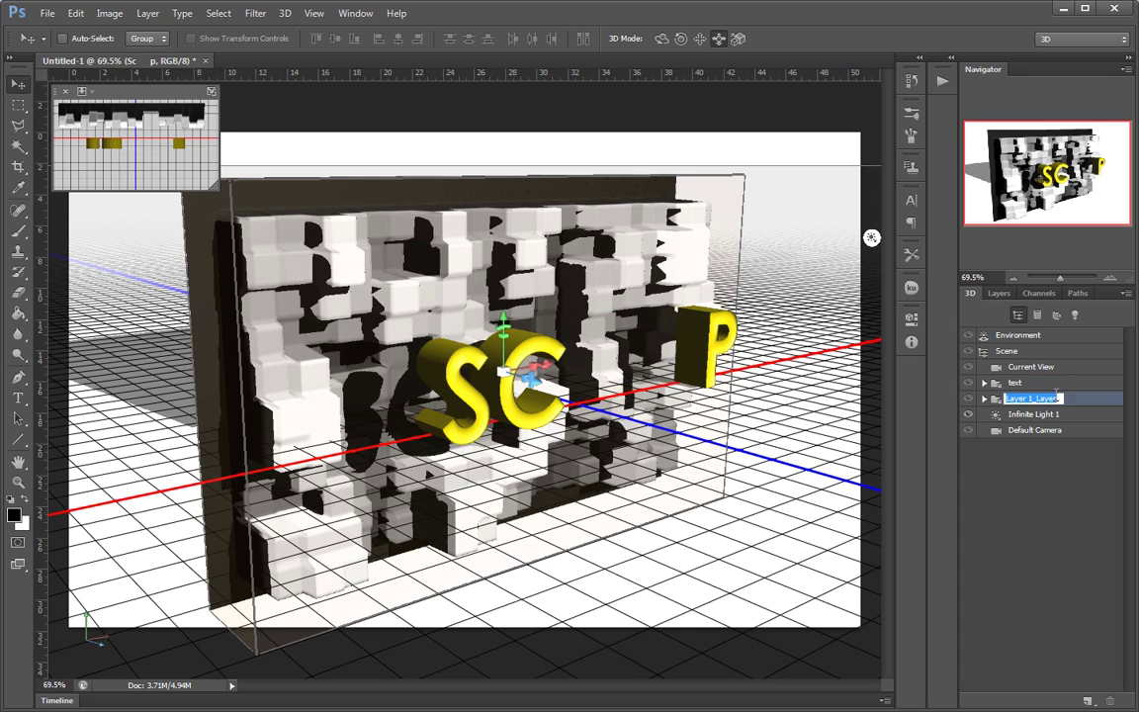
pyautogui.write('backdrop')
pyautogui.press('Return')
# Rename the Depth Map mesh inside the backdrop group as dotts
pyautogui.click(985, 399)
pyautogui.click(1057, 416)
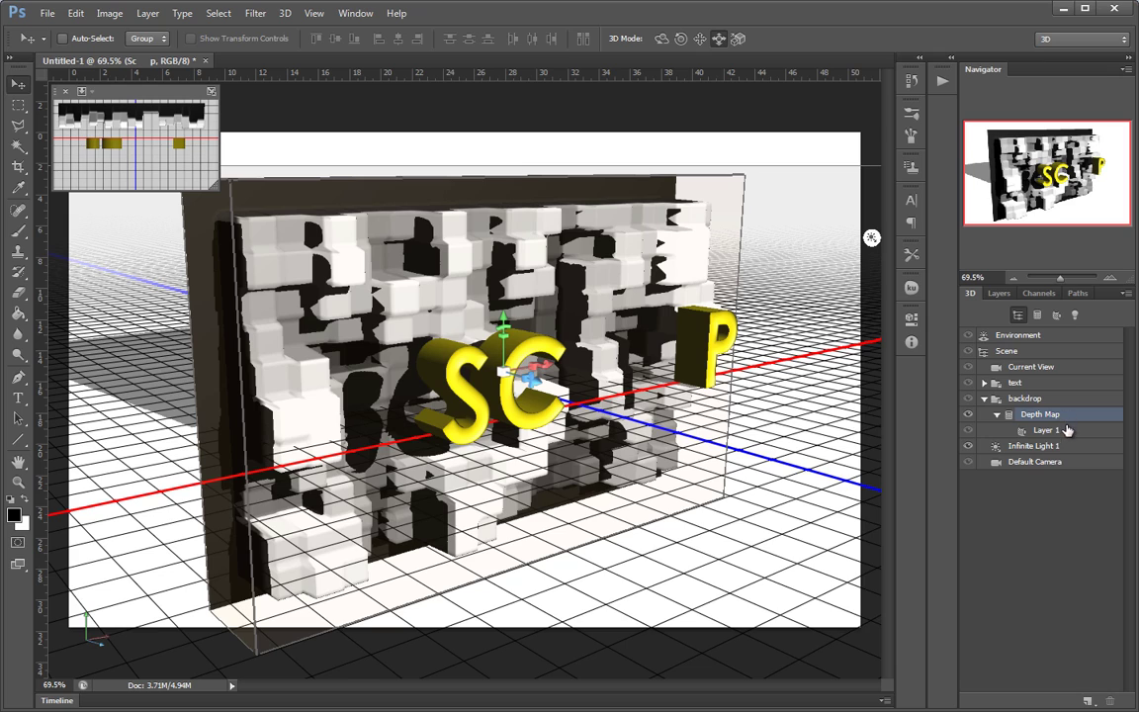
pyautogui.doubleClick(1039, 416)
pyautogui.write('dott')
pyautogui.press('Escape')
pyautogui.doubleClick(1007, 420)
# Open the diffuse texture of the dotts mesh's Layer 1 material for editing
pyautogui.click(1028, 431)
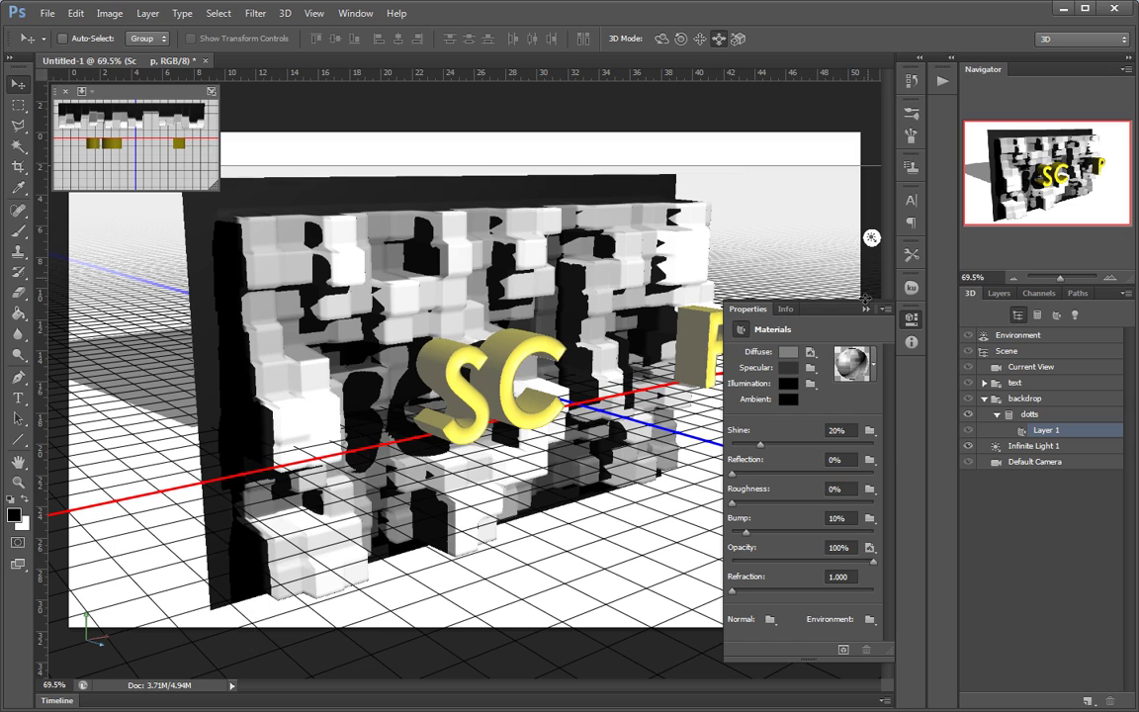
pyautogui.click(810, 356)
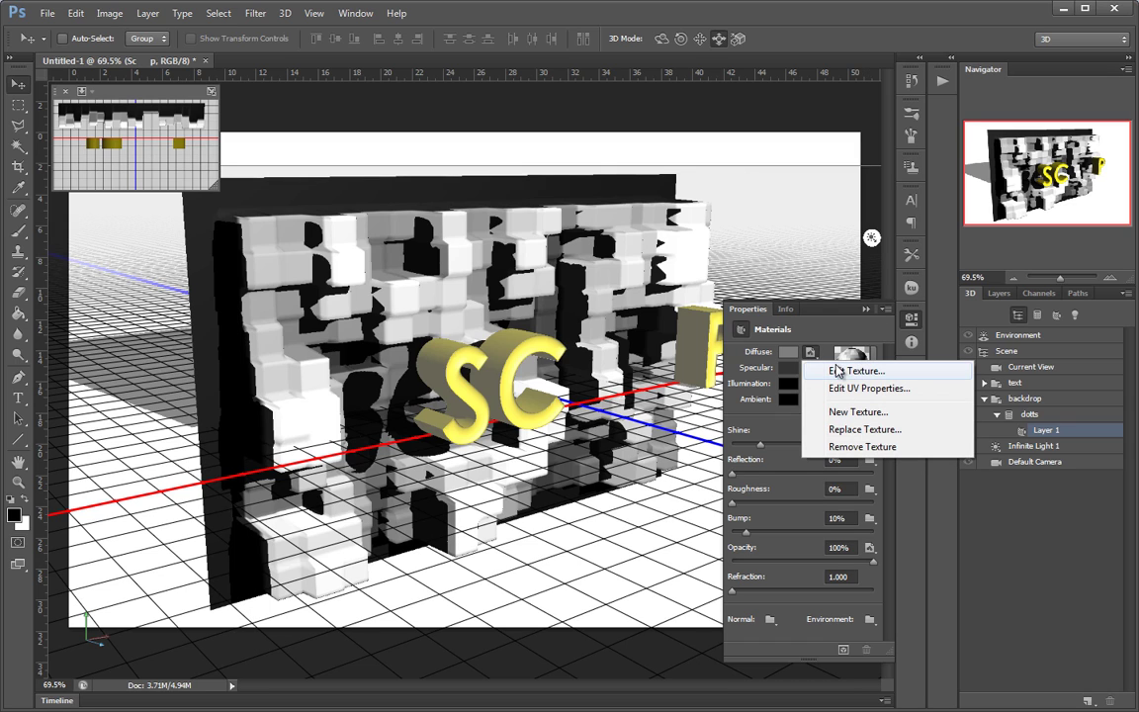
pyautogui.click(811, 356)
pyautogui.click(854, 371)
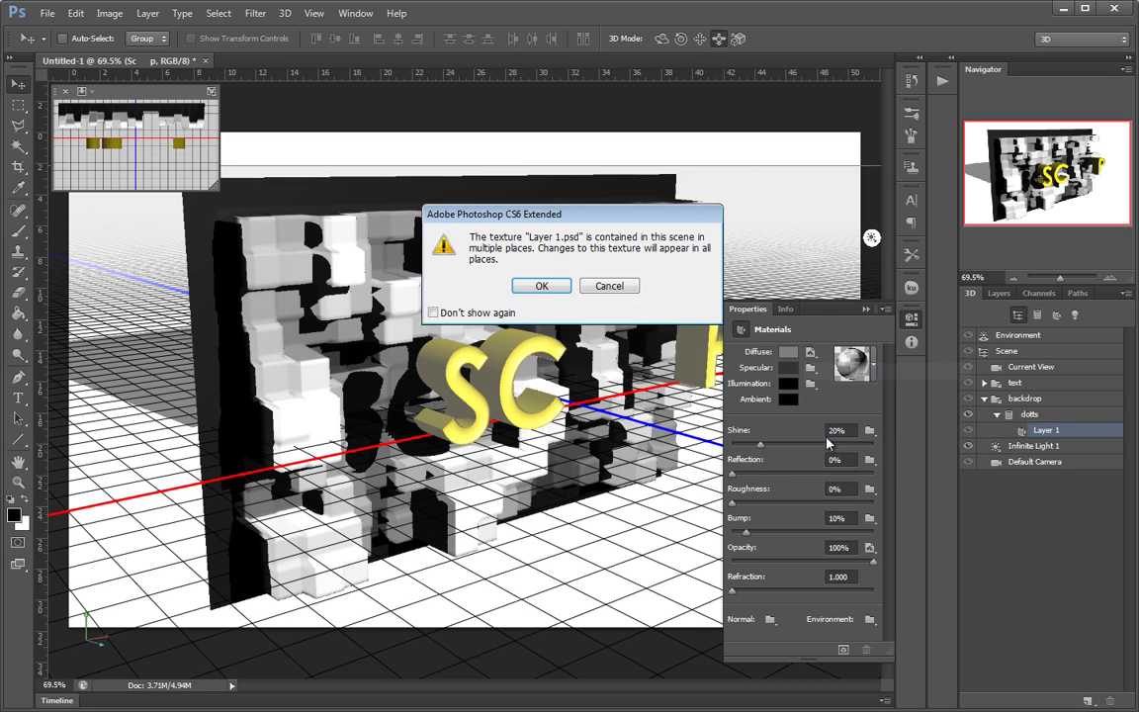
pyautogui.moveTo(627, 206); pyautogui.dragTo(656, 223)
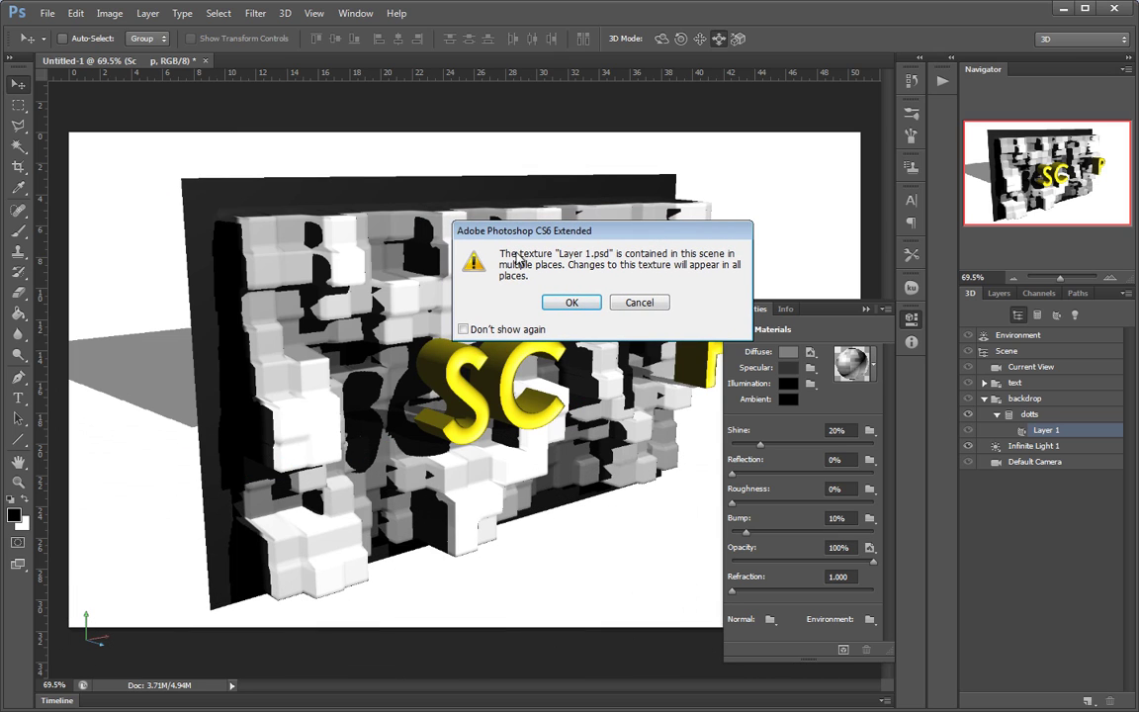
pyautogui.click(559, 303)
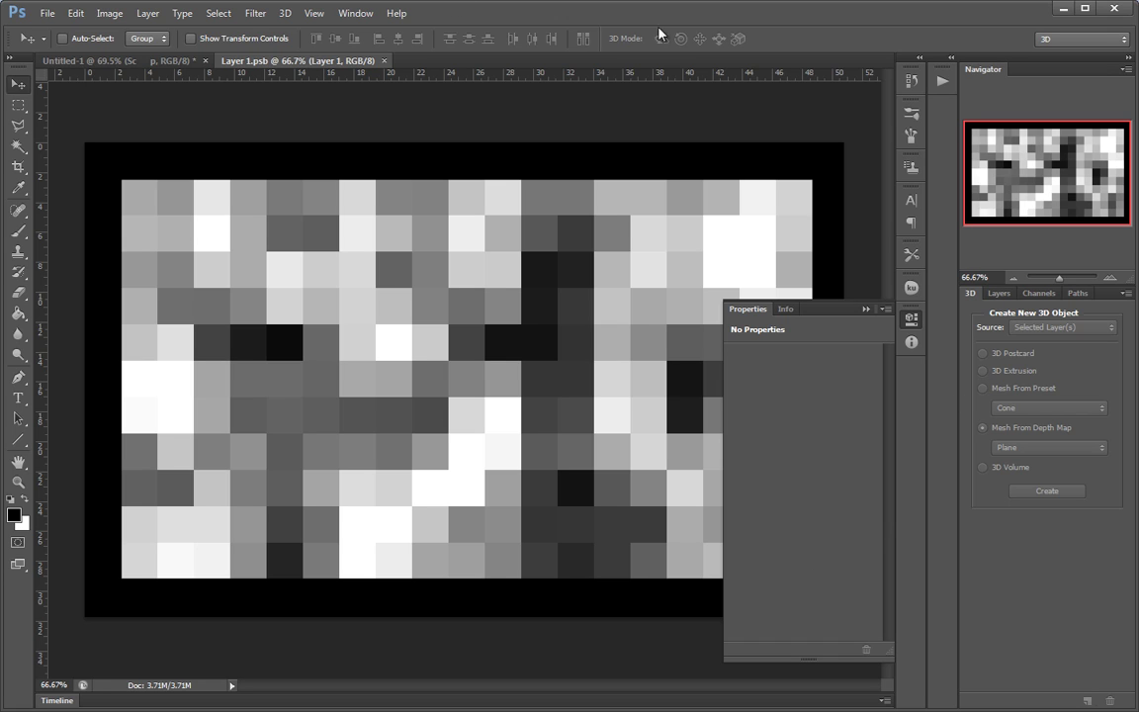
pyautogui.click(18, 105)
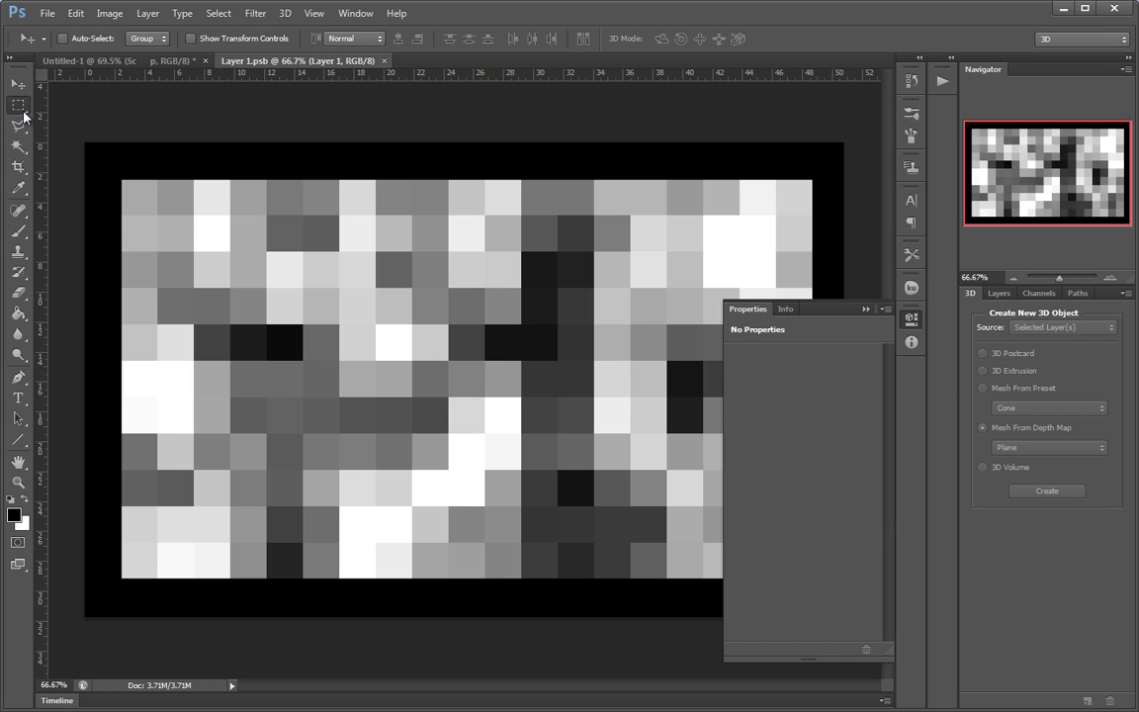
pyautogui.moveTo(85, 143); pyautogui.dragTo(326, 170)
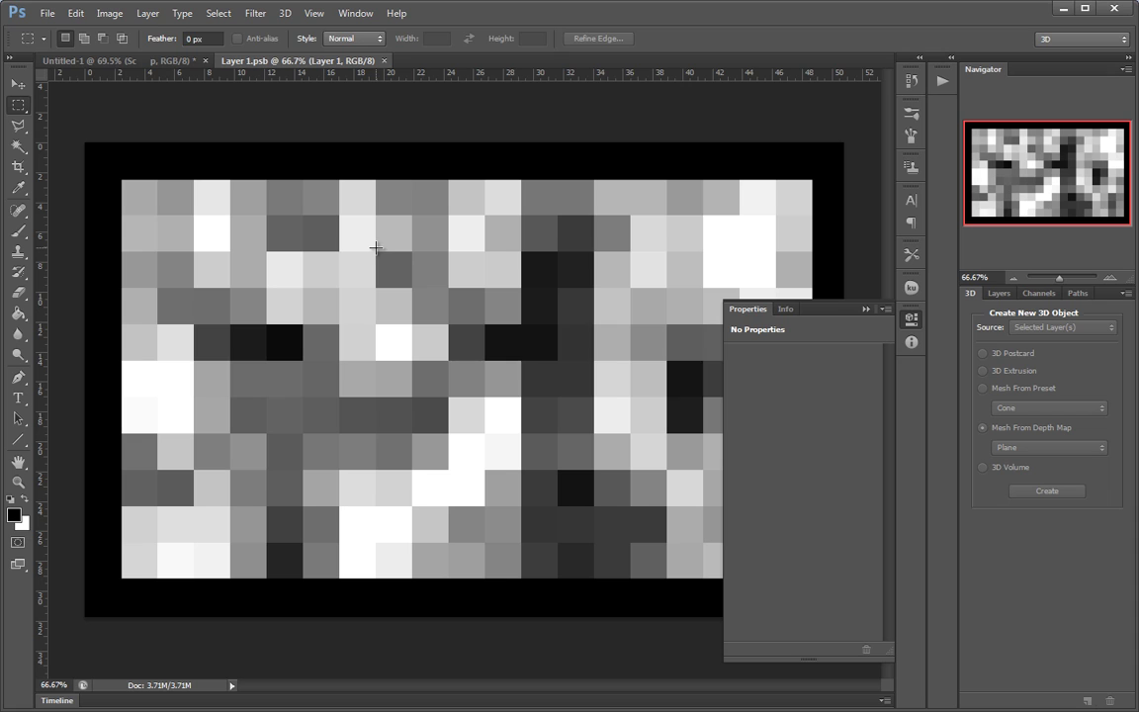
pyautogui.hotkey('shift', 'F5')
pyautogui.click(594, 256)
pyautogui.click(657, 256)
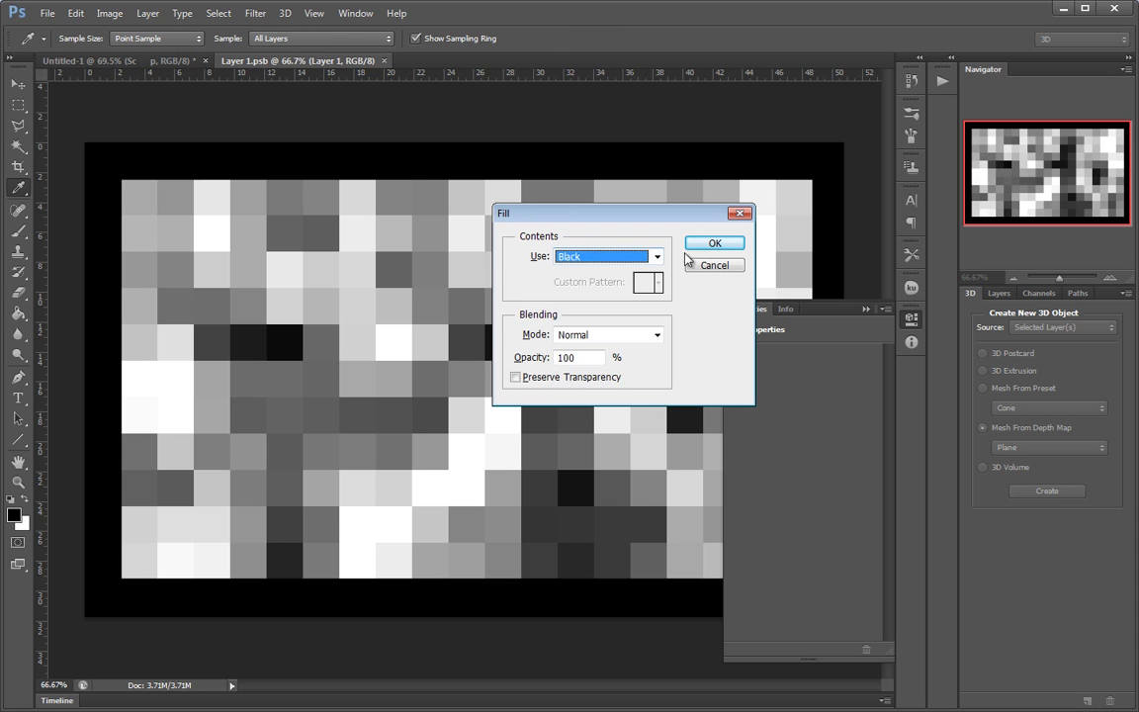
pyautogui.click(728, 265)
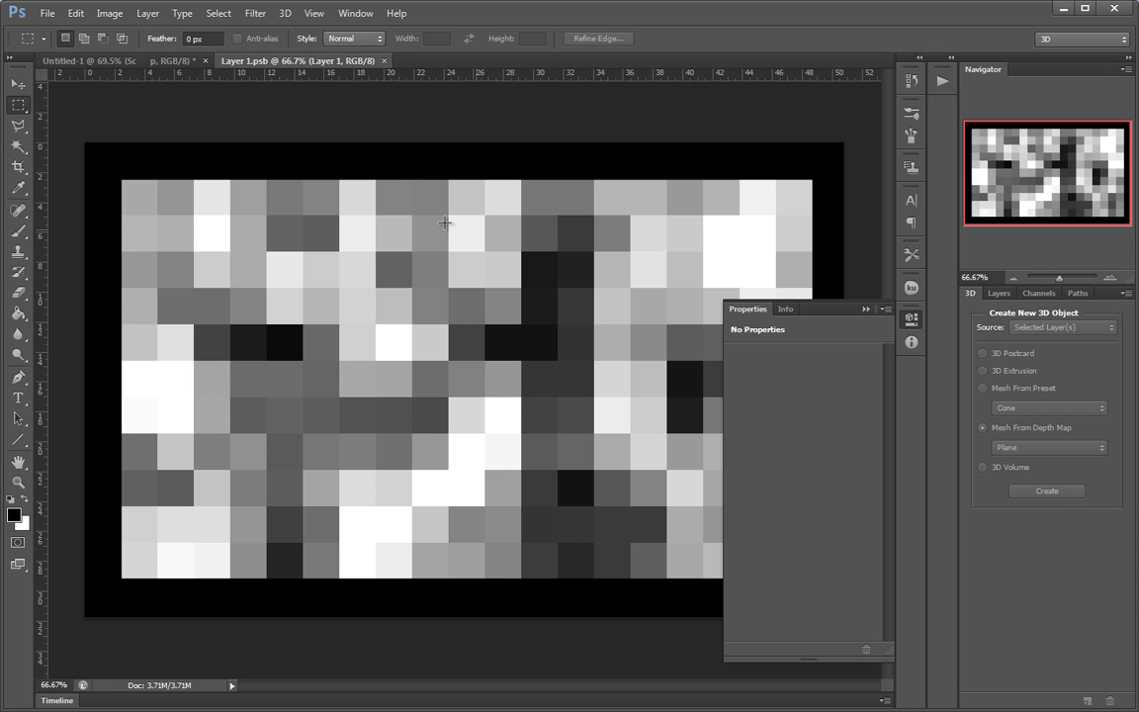
pyautogui.click(385, 61)
# Remove the diffuse texture from the block wall's Layer 1 material and set its diffuse colour to light green
pyautogui.click(808, 352)
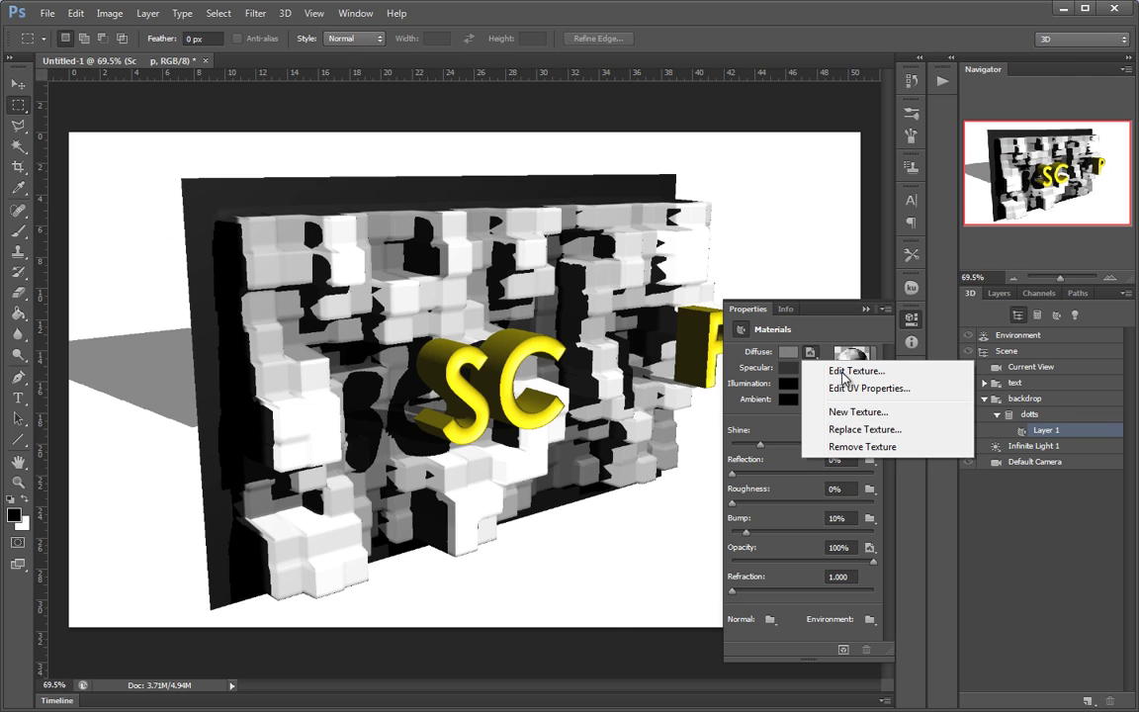
pyautogui.click(854, 448)
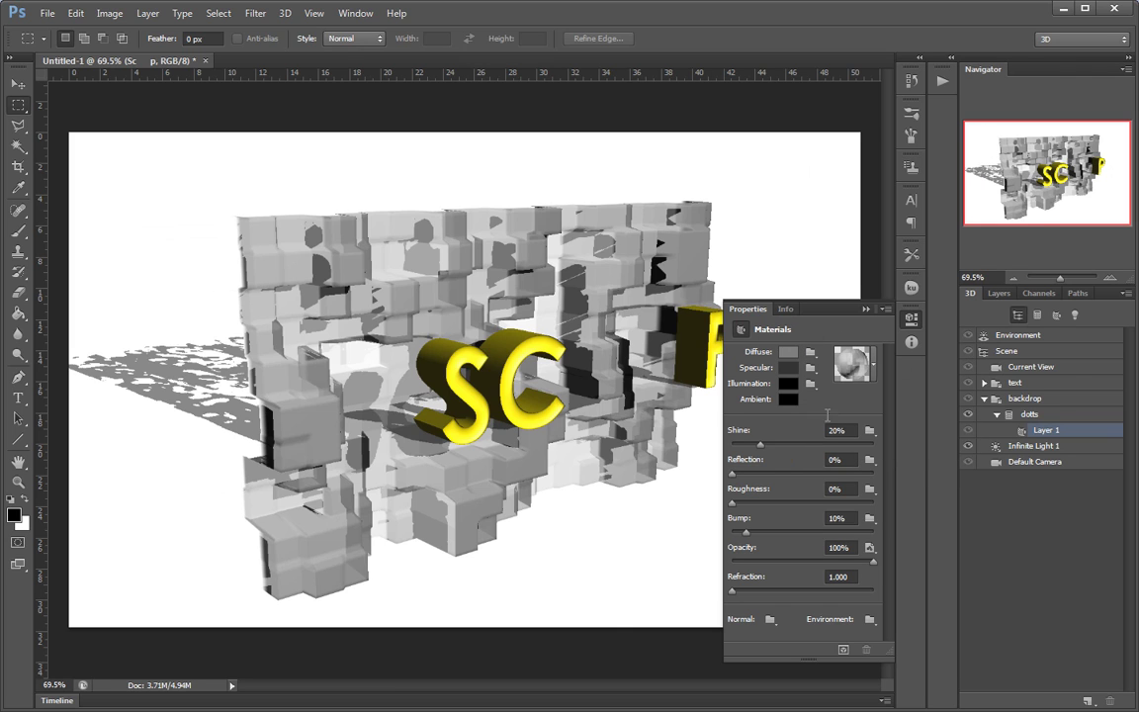
pyautogui.click(787, 353)
pyautogui.moveTo(685, 290); pyautogui.dragTo(691, 209)
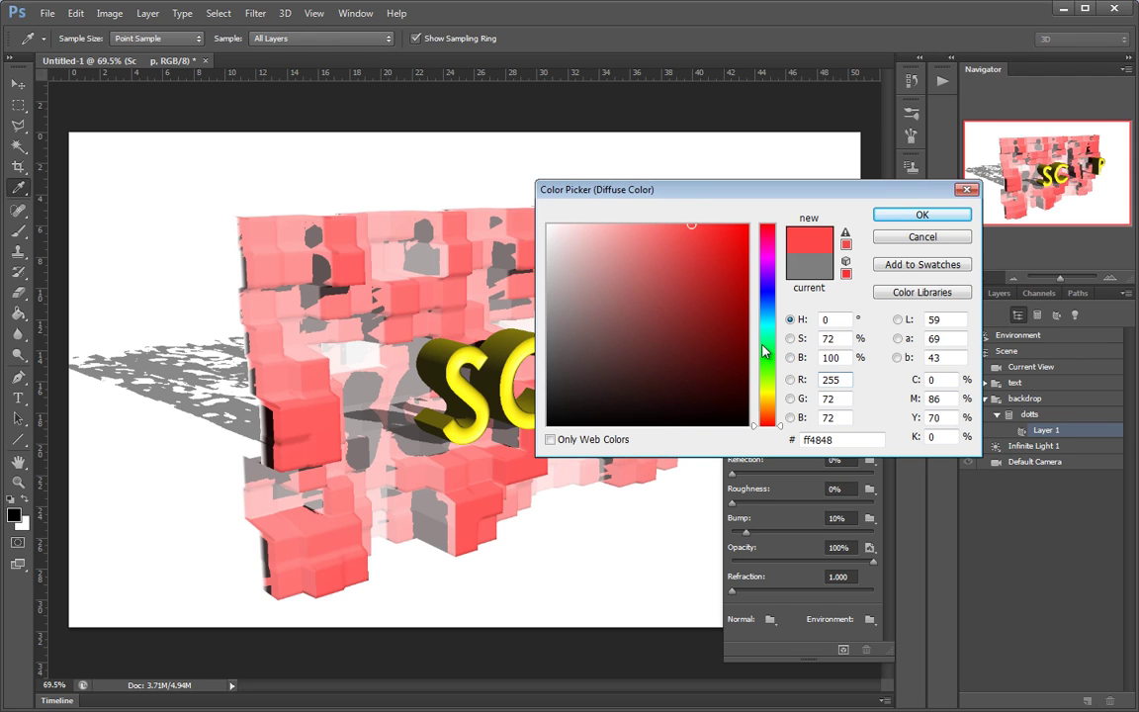
pyautogui.moveTo(770, 382); pyautogui.dragTo(771, 360)
pyautogui.moveTo(698, 249)
pyautogui.mouseDown()
pyautogui.moveTo(673, 212)
pyautogui.moveTo(699, 264)
pyautogui.moveTo(671, 249)
pyautogui.mouseUp()
pyautogui.click(774, 382)
pyautogui.moveTo(609, 226); pyautogui.dragTo(684, 231)
pyautogui.click(921, 217)
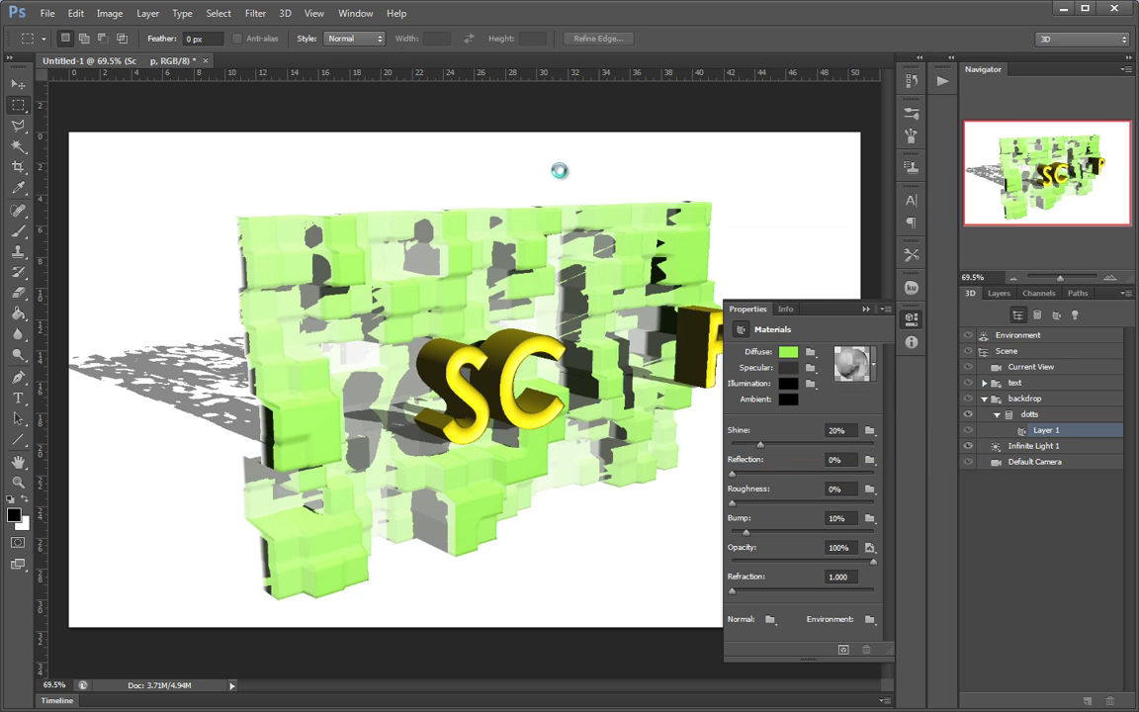
pyautogui.moveTo(762, 191); pyautogui.dragTo(697, 168)
pyautogui.click(553, 160)
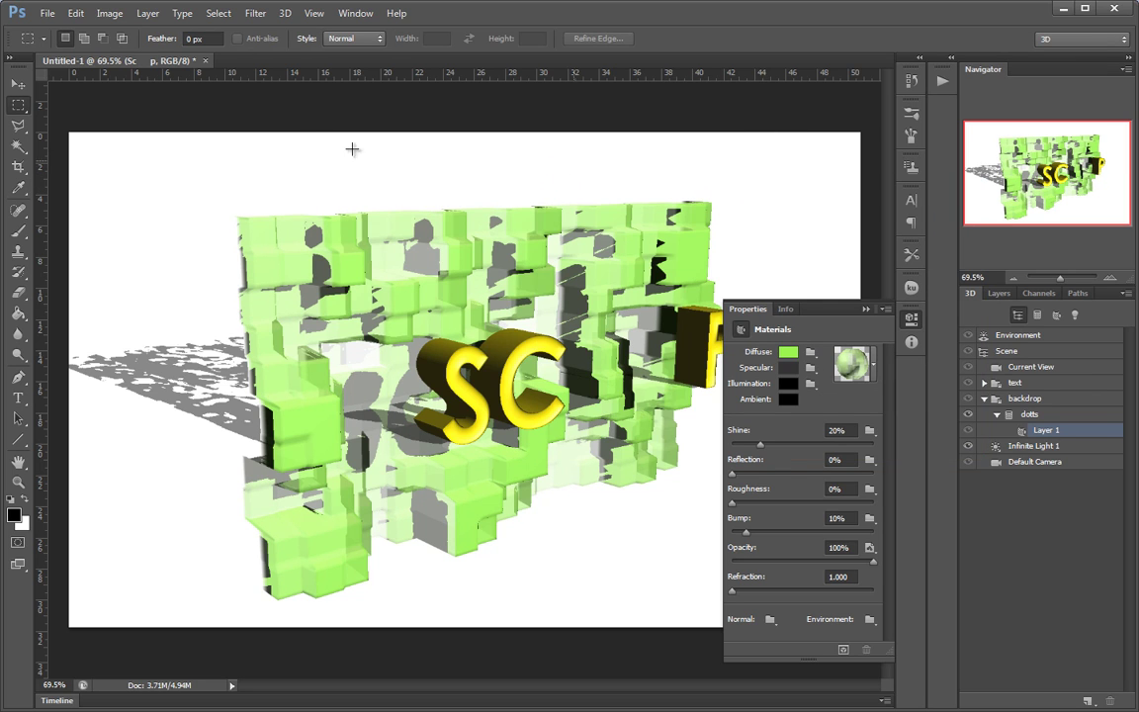
# Remove the opacity texture from the block wall's Layer 1 material
pyautogui.click(19, 84)
pyautogui.click(801, 242)
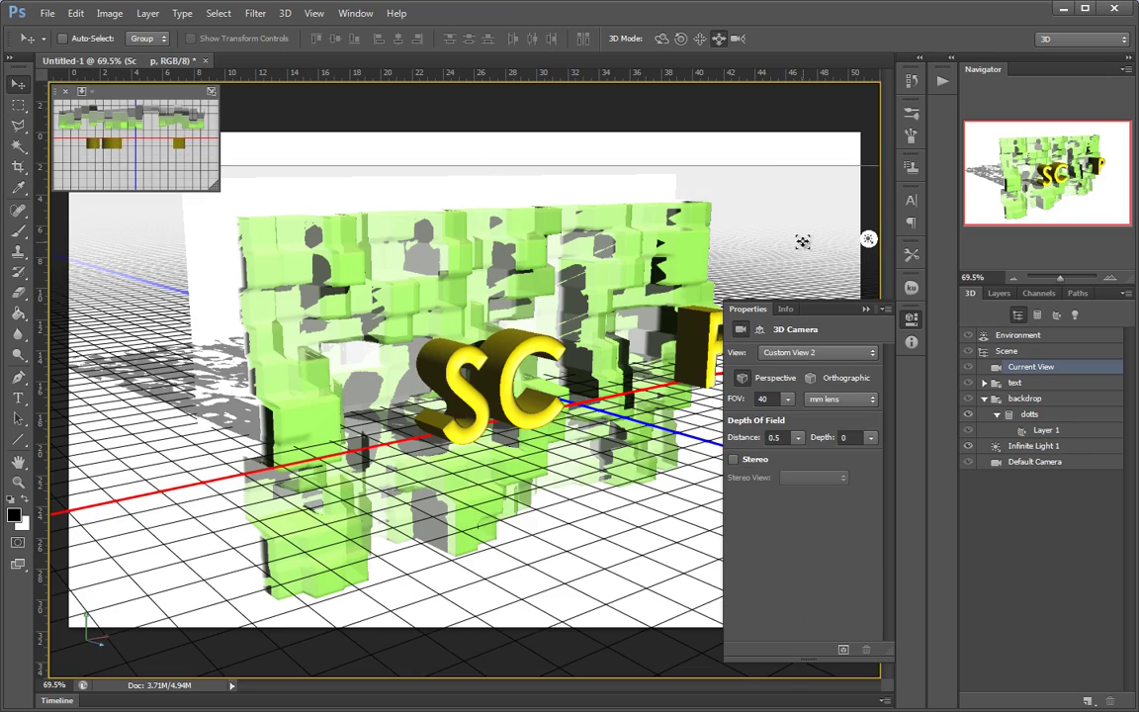
pyautogui.moveTo(801, 234); pyautogui.dragTo(589, 149)
pyautogui.moveTo(181, 469)
pyautogui.mouseDown()
pyautogui.moveTo(181, 432)
pyautogui.moveTo(189, 457)
pyautogui.mouseUp()
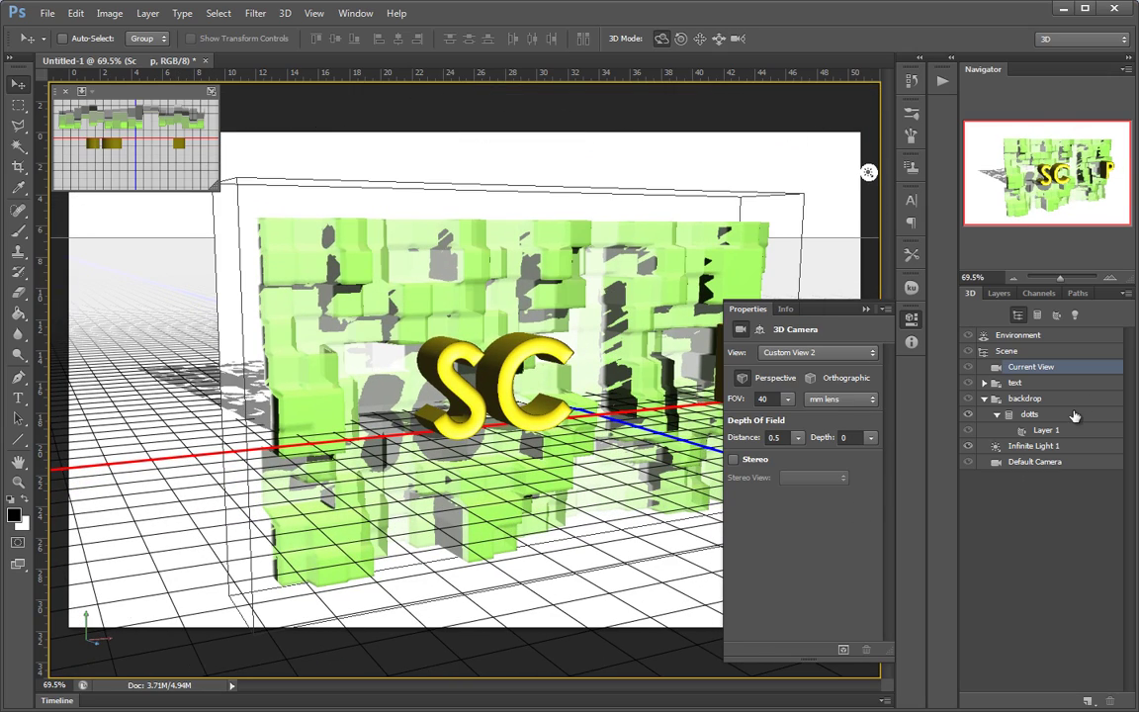
pyautogui.click(1046, 430)
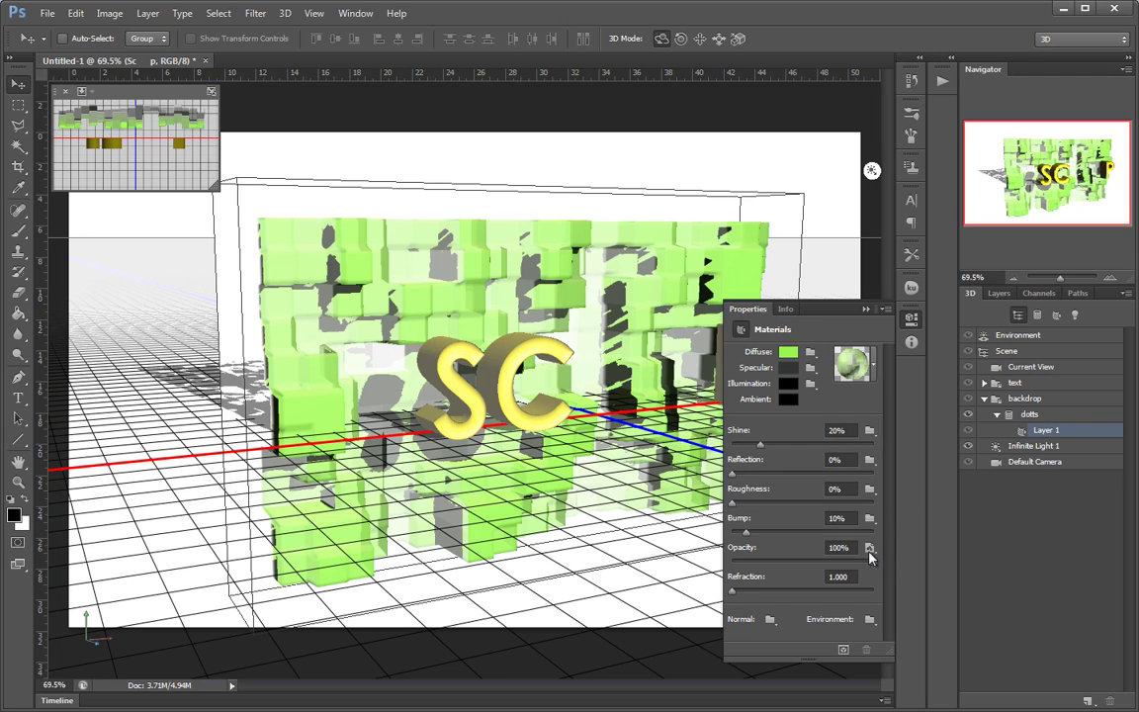
pyautogui.click(870, 548)
pyautogui.click(905, 643)
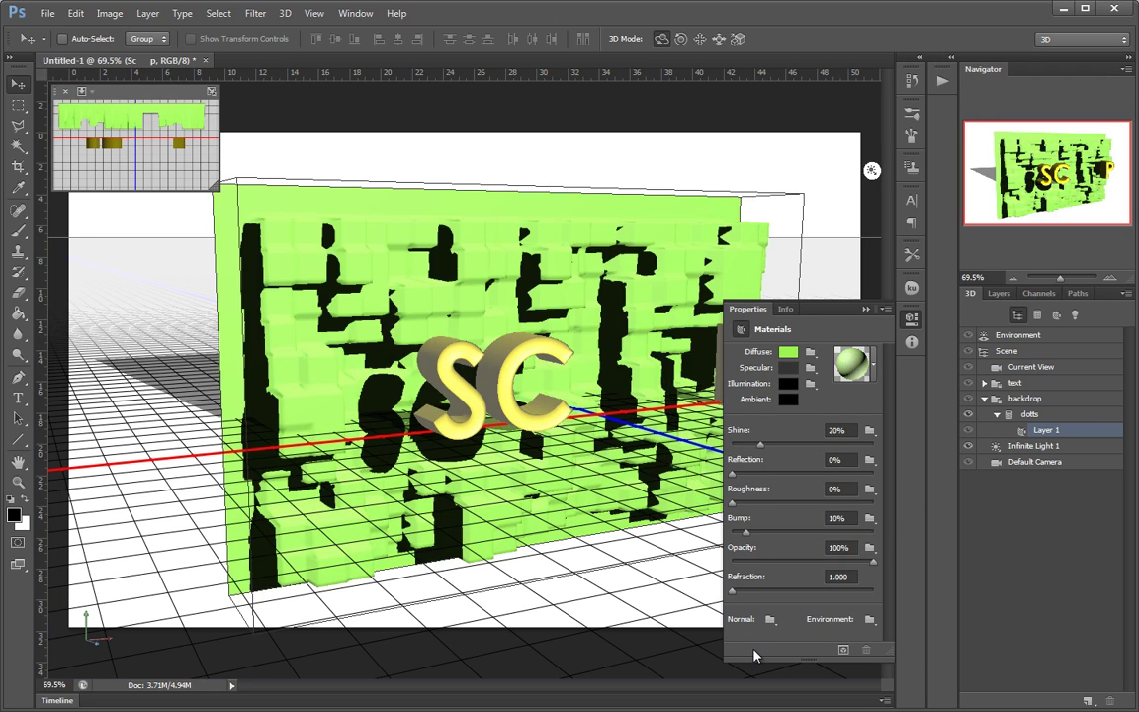
# Scale the text mesh down slightly and shift it a little along its X axis
pyautogui.moveTo(668, 601); pyautogui.dragTo(554, 666)
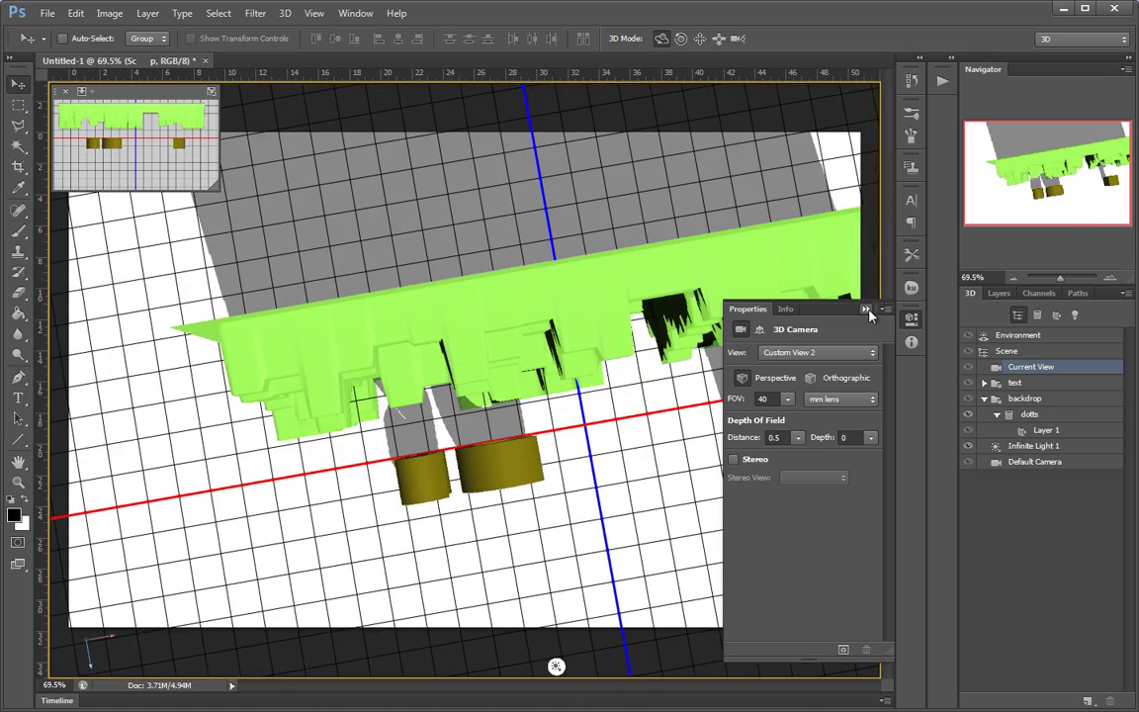
pyautogui.click(866, 311)
pyautogui.moveTo(730, 489); pyautogui.dragTo(729, 521)
pyautogui.moveTo(660, 424); pyautogui.dragTo(682, 442)
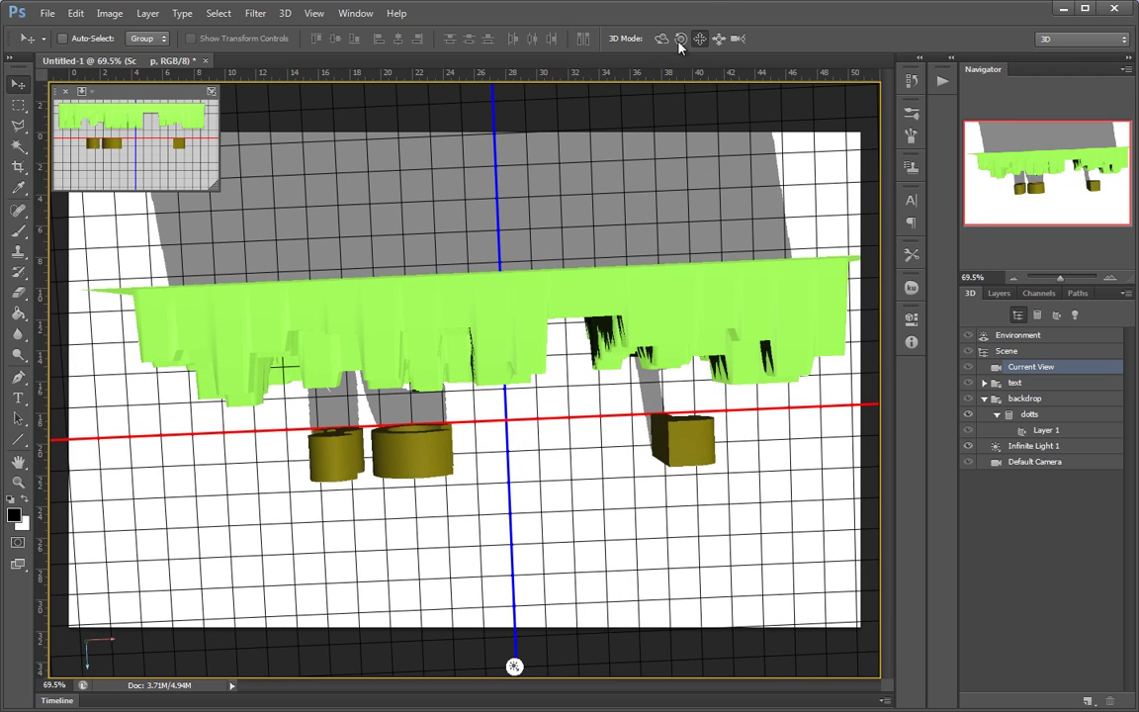
pyautogui.click(689, 455)
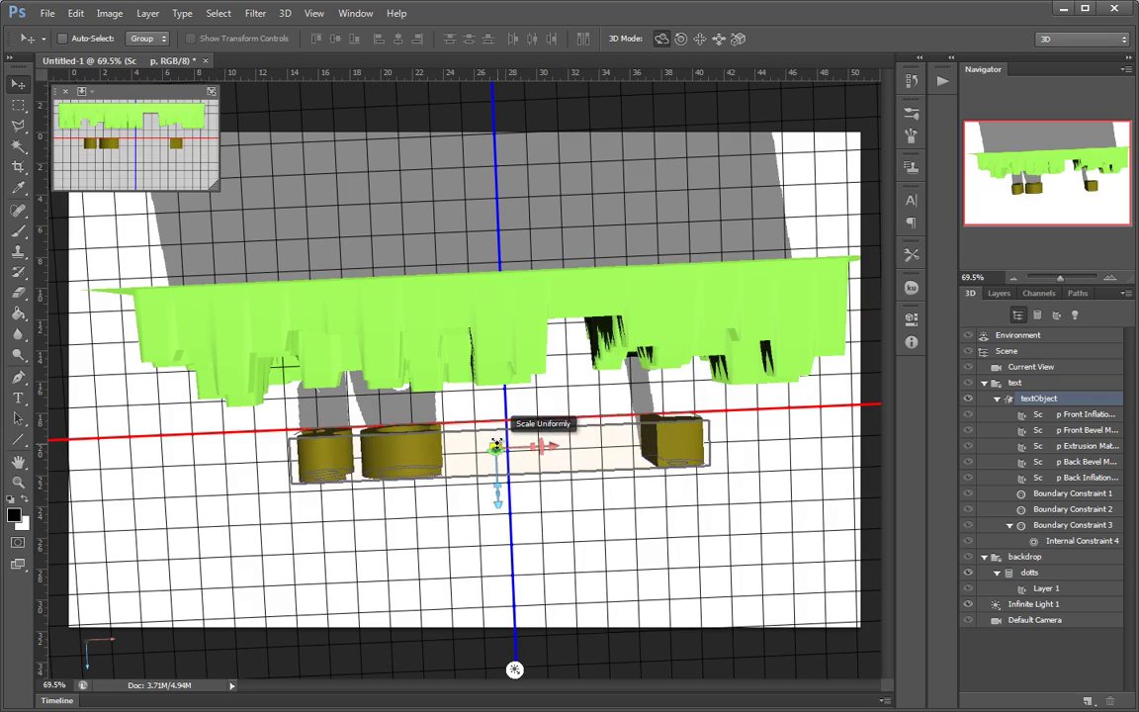
pyautogui.moveTo(646, 519); pyautogui.dragTo(748, 575)
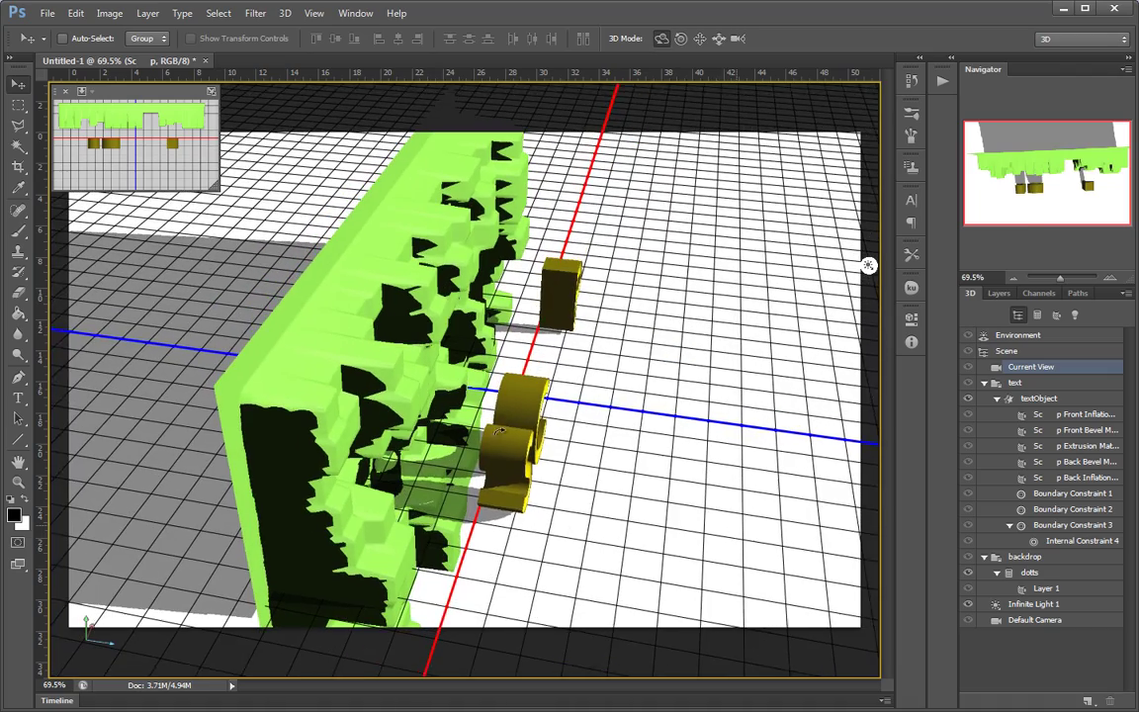
# Move the yellow text forward along the Z axis, farther away from the block wall
pyautogui.click(504, 425)
pyautogui.moveTo(730, 389); pyautogui.dragTo(732, 391)
pyautogui.moveTo(627, 459); pyautogui.dragTo(496, 502)
pyautogui.click(643, 435)
pyautogui.moveTo(762, 406); pyautogui.dragTo(625, 377)
pyautogui.moveTo(563, 502); pyautogui.dragTo(668, 419)
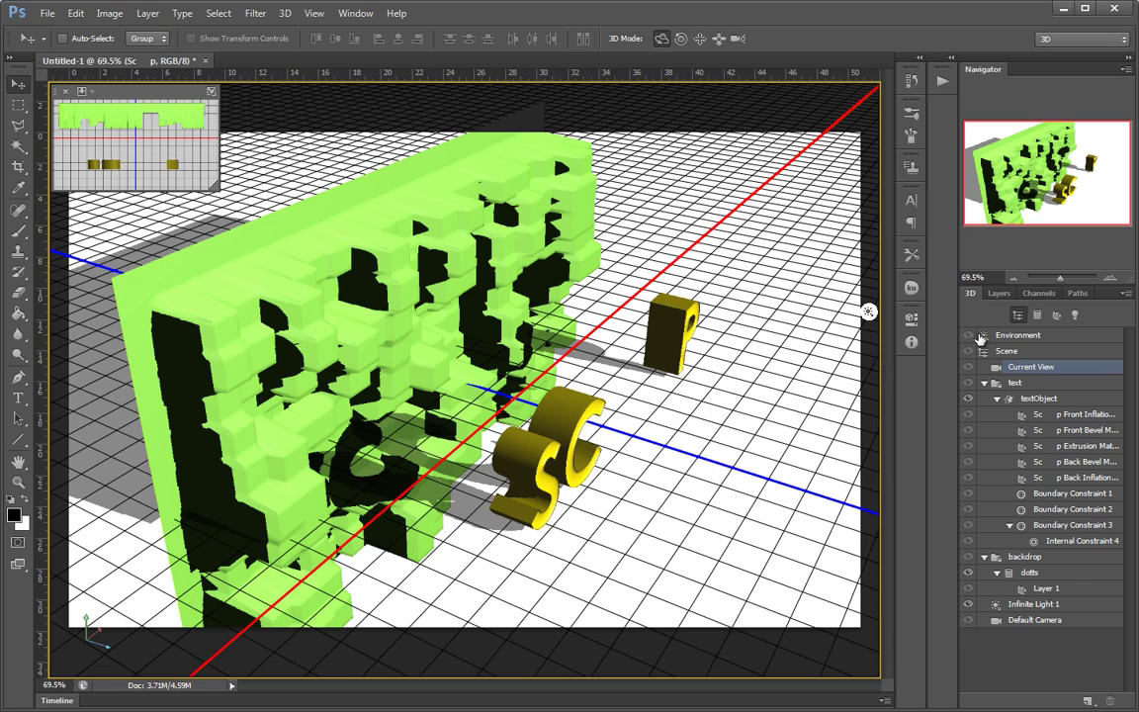
# Examine the Environment's ground plane shadow and reflection settings, and view the scene from a lower side angle
pyautogui.click(982, 338)
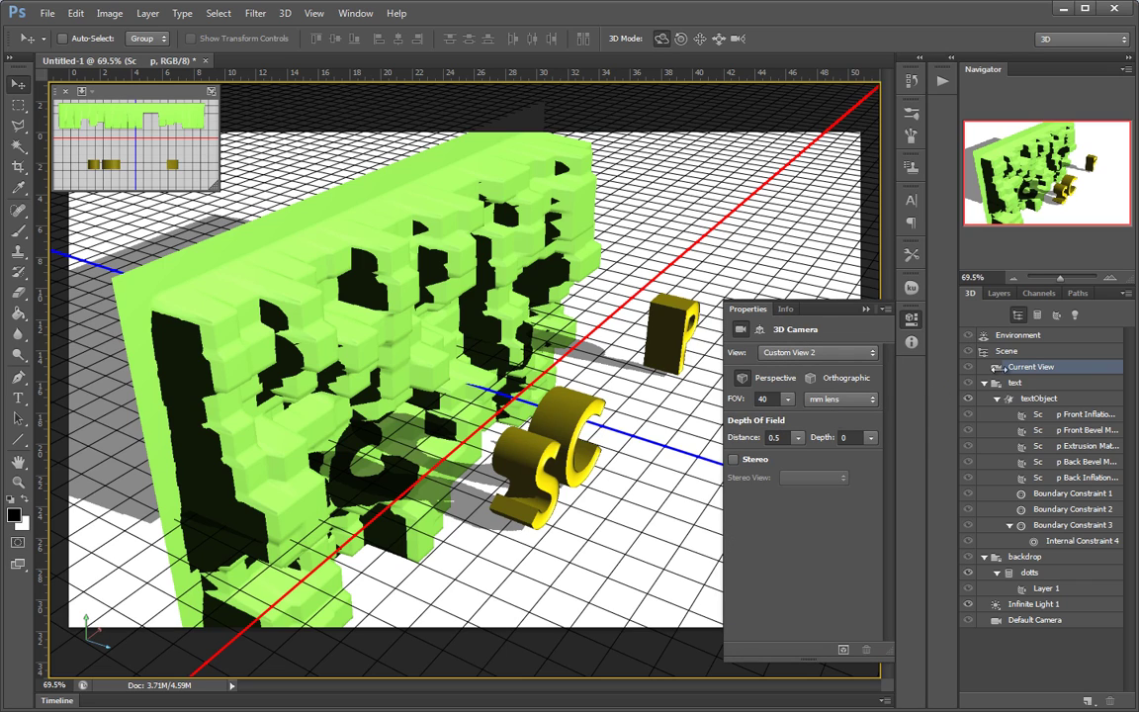
pyautogui.click(1034, 337)
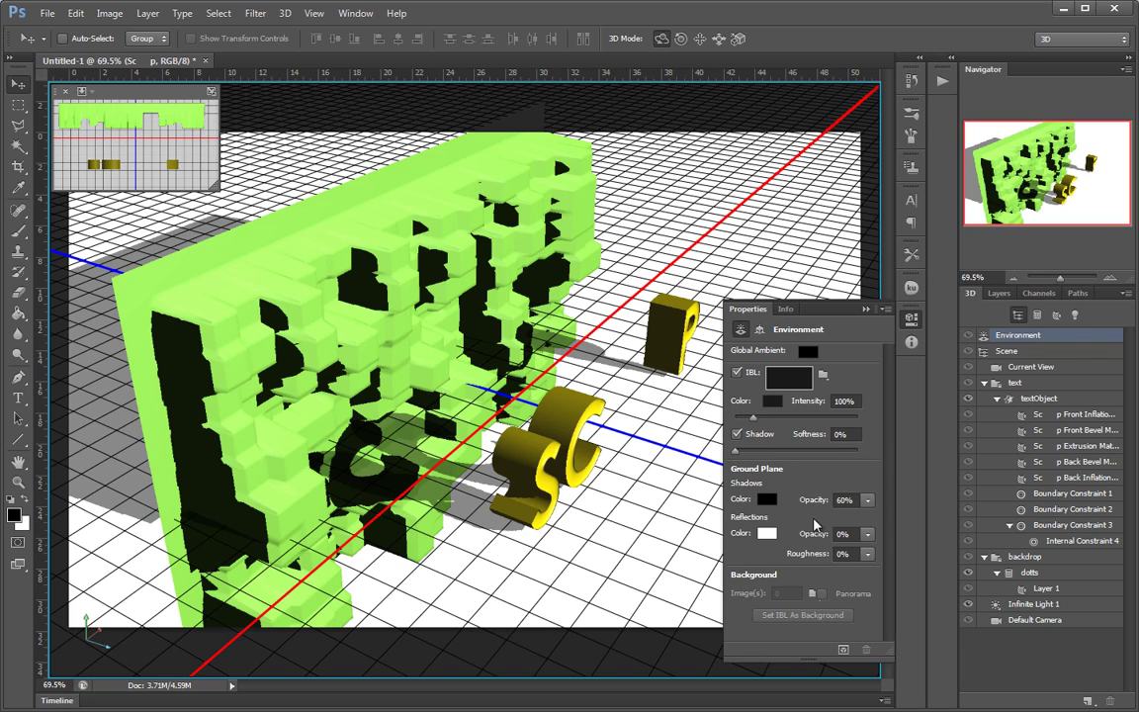
pyautogui.moveTo(548, 501); pyautogui.dragTo(562, 542)
pyautogui.moveTo(641, 504); pyautogui.dragTo(868, 231)
# Move the text mesh partway back along the Z axis, somewhat closer to the block wall
pyautogui.click(665, 372)
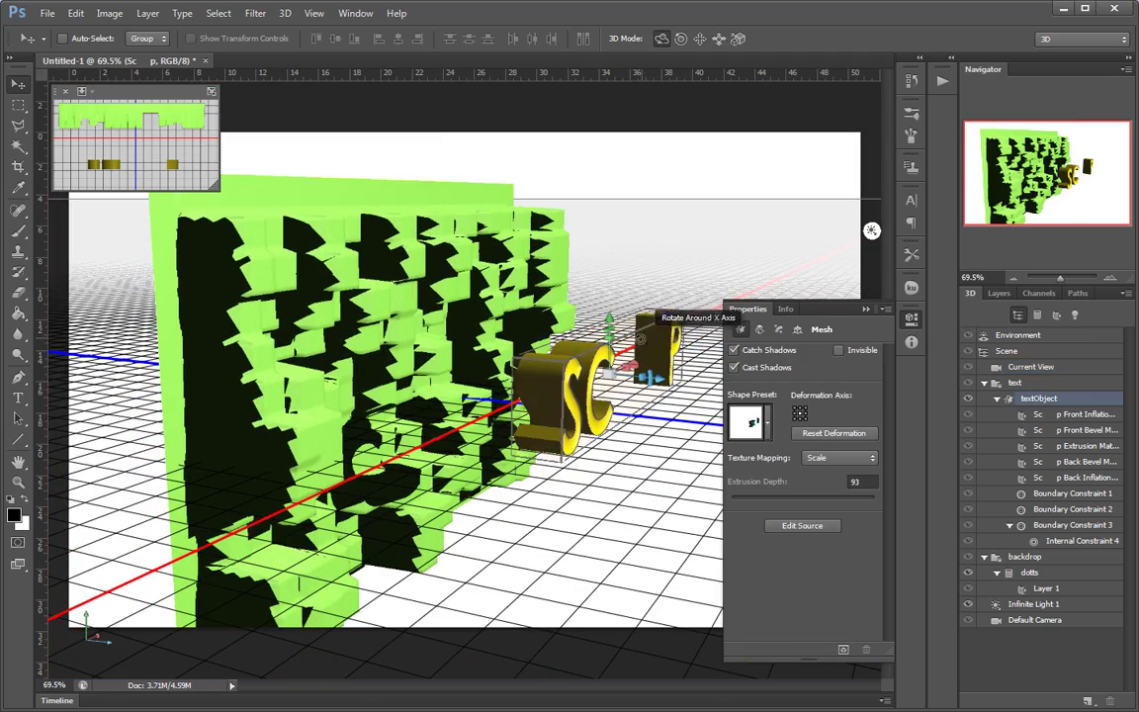
pyautogui.moveTo(676, 378); pyautogui.dragTo(645, 393)
pyautogui.moveTo(574, 527); pyautogui.dragTo(540, 441)
pyautogui.click(561, 344)
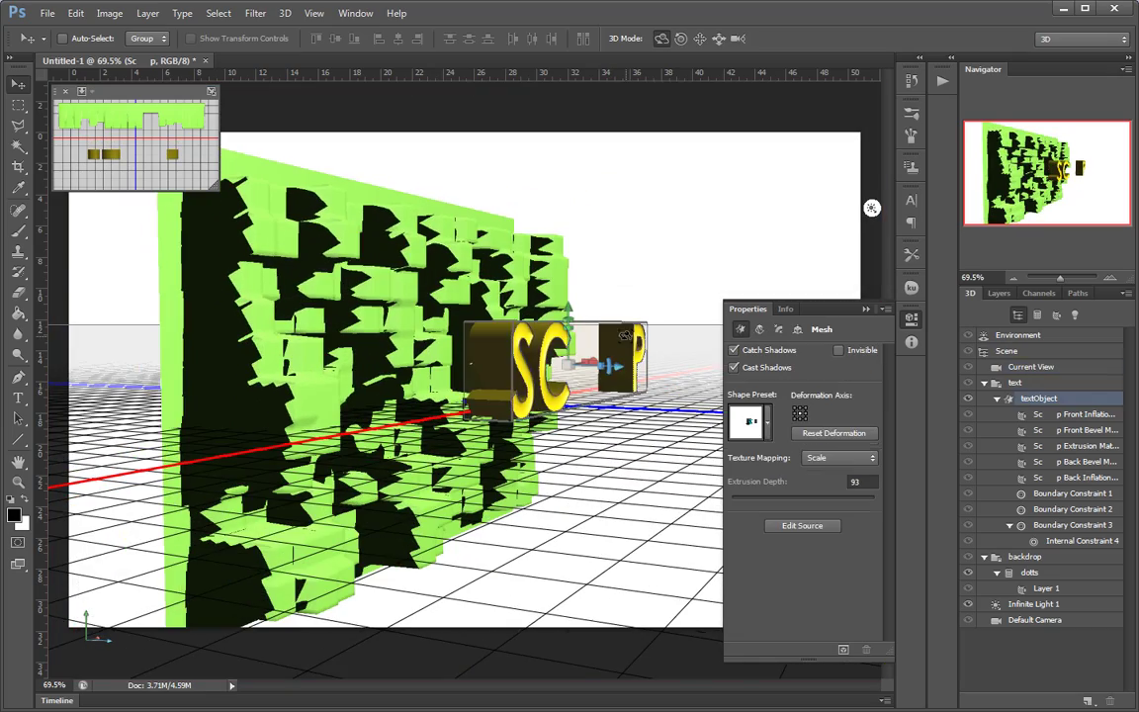
pyautogui.moveTo(636, 498)
pyautogui.mouseDown()
pyautogui.moveTo(587, 493)
pyautogui.moveTo(648, 506)
pyautogui.moveTo(629, 506)
pyautogui.mouseUp()
pyautogui.hotkey('ctrl', 'z')
pyautogui.click(598, 480)
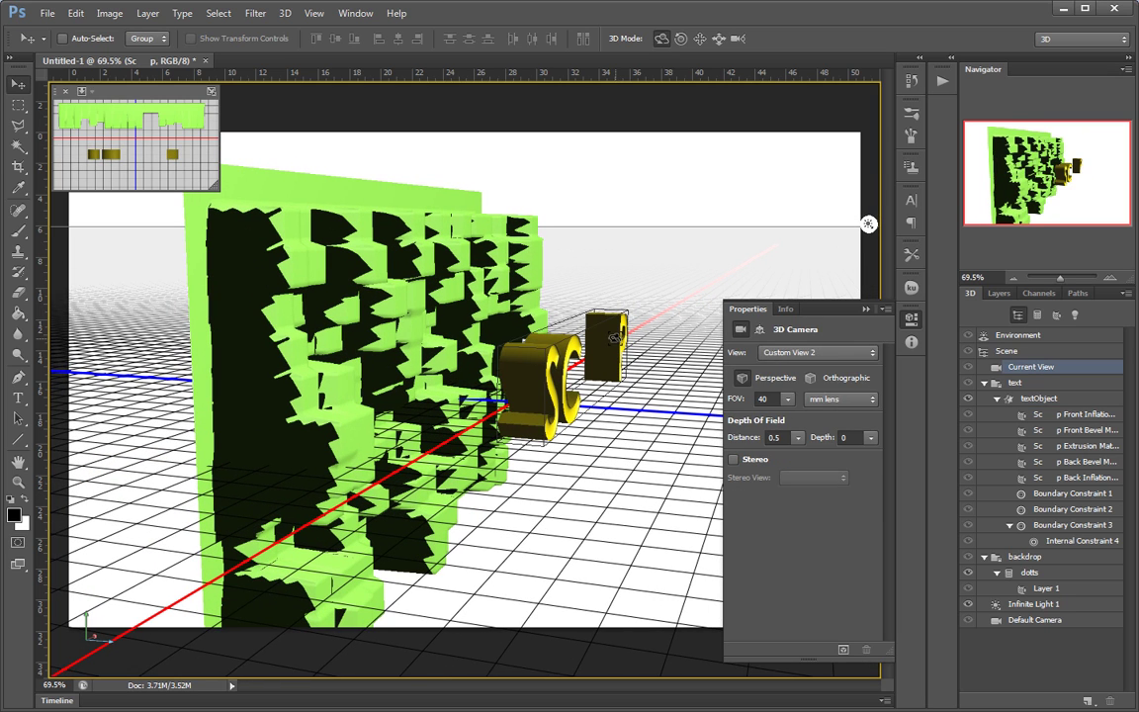
# Raise the text mesh along its vertical axis until it sits above the block wall
pyautogui.click(554, 383)
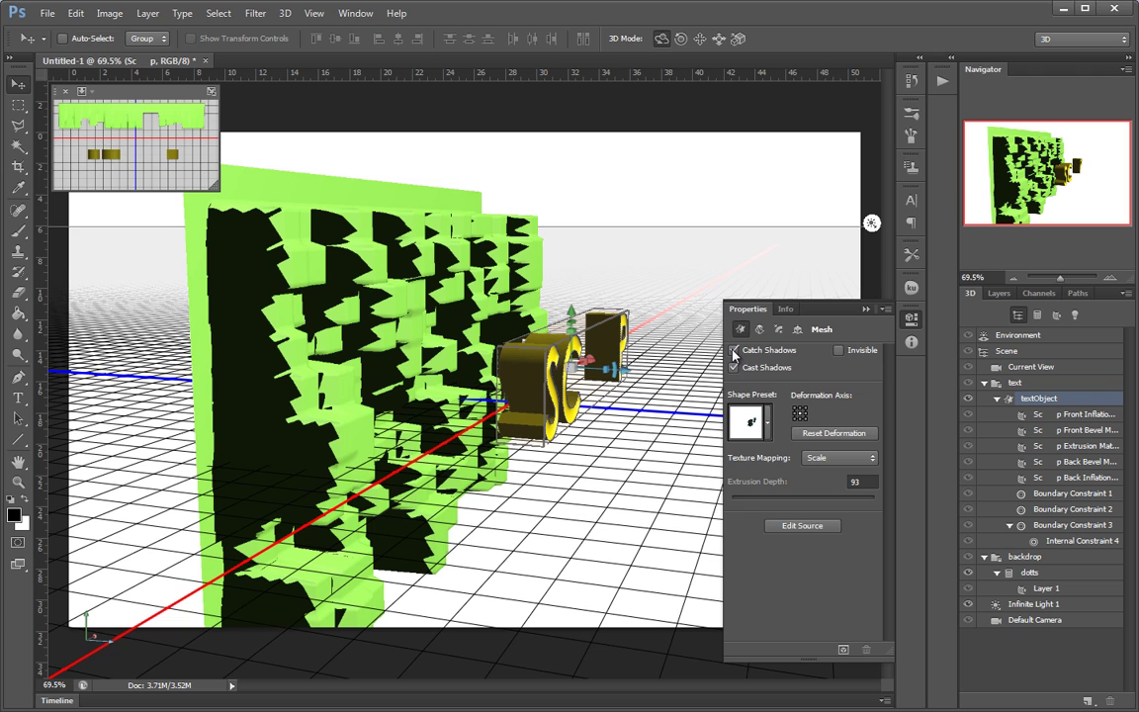
pyautogui.click(736, 368)
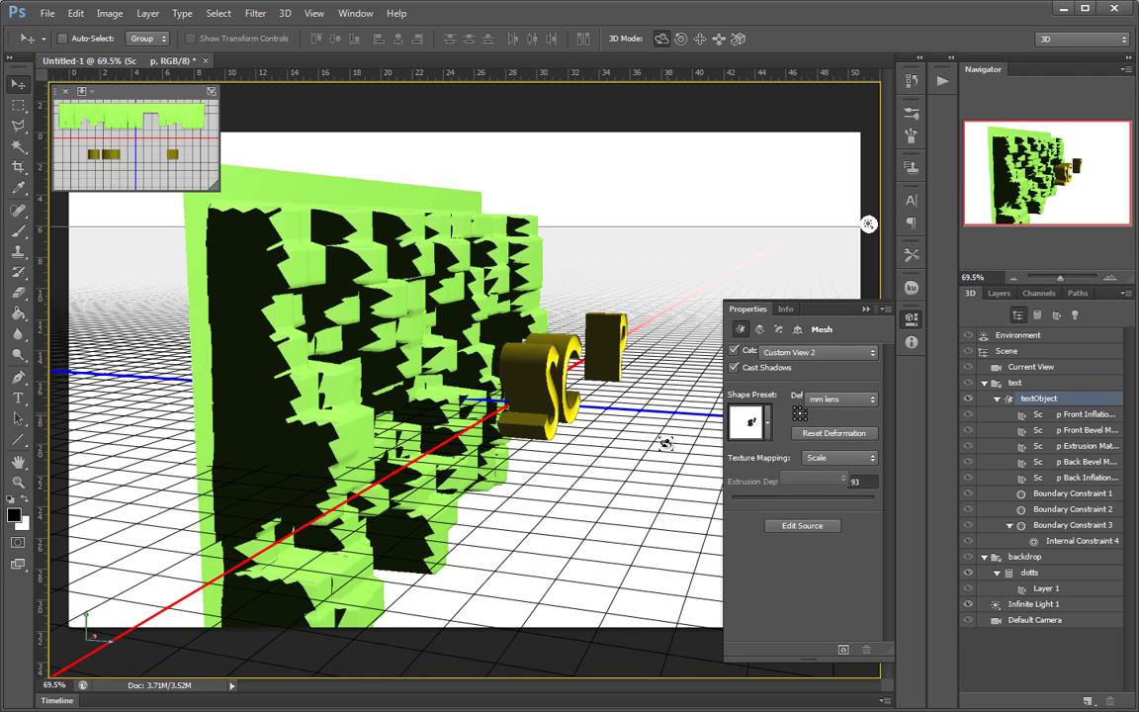
pyautogui.click(669, 414)
pyautogui.moveTo(669, 413); pyautogui.dragTo(515, 394)
pyautogui.click(518, 391)
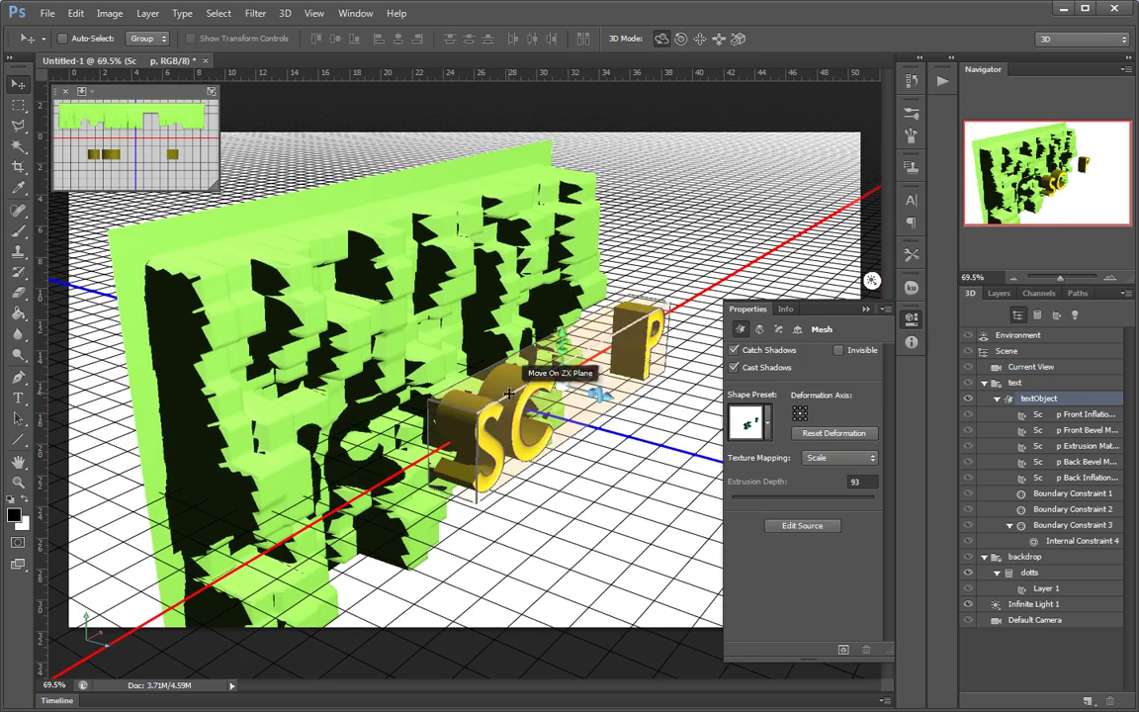
pyautogui.moveTo(559, 327); pyautogui.dragTo(590, 209)
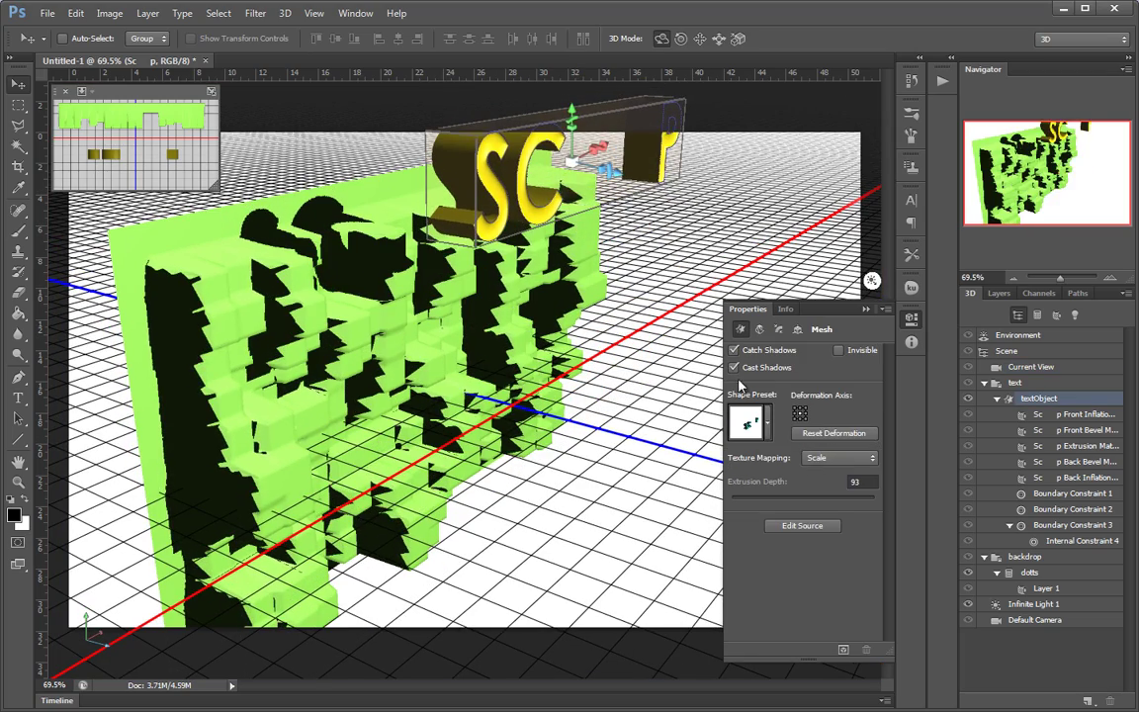
# Turn Cast Shadows off and back on for the text mesh and check its shadow on the wall from above
pyautogui.click(735, 368)
pyautogui.click(735, 368)
pyautogui.moveTo(695, 364); pyautogui.dragTo(577, 404)
pyautogui.moveTo(810, 667); pyautogui.dragTo(507, 368)
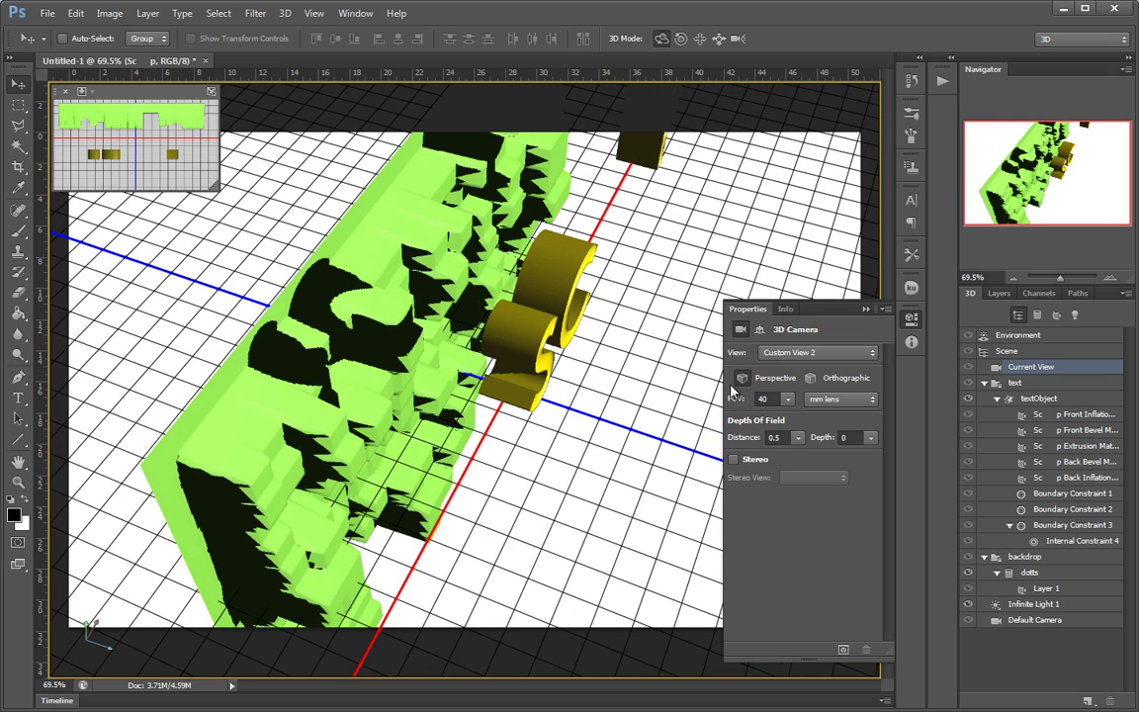
# Turn off Catch Shadows for the text mesh and inspect the letters from several angles
pyautogui.click(524, 336)
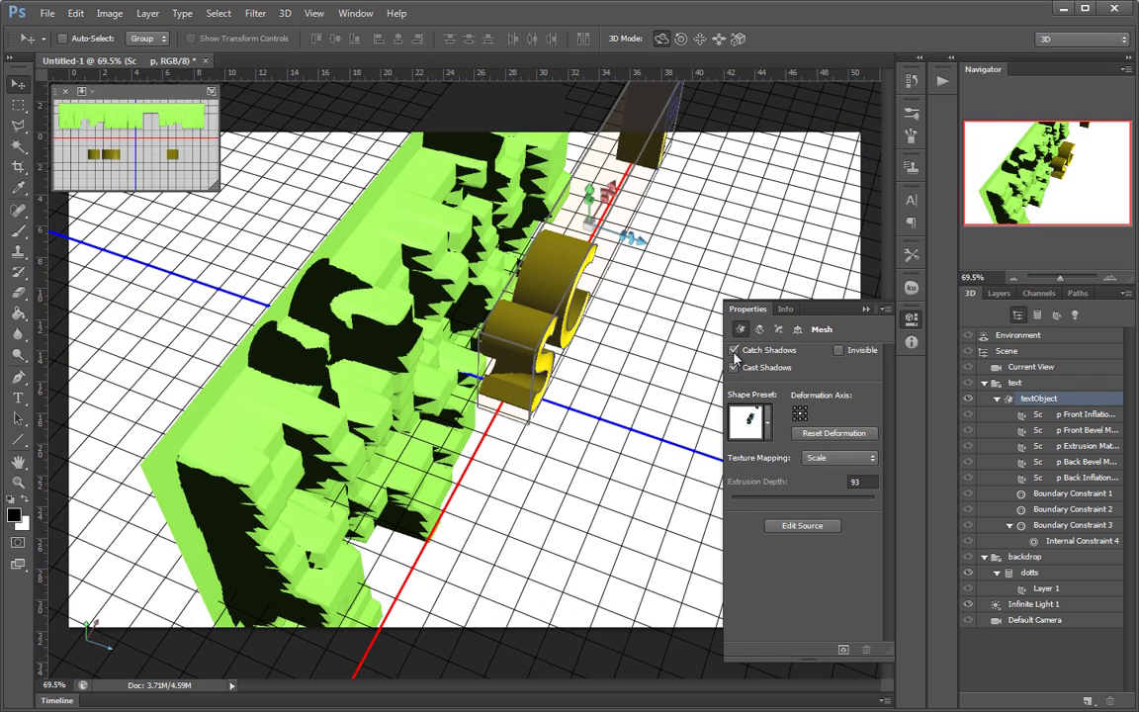
pyautogui.click(734, 352)
pyautogui.click(618, 539)
pyautogui.moveTo(618, 539); pyautogui.dragTo(868, 148)
pyautogui.moveTo(539, 477); pyautogui.dragTo(545, 522)
pyautogui.click(491, 164)
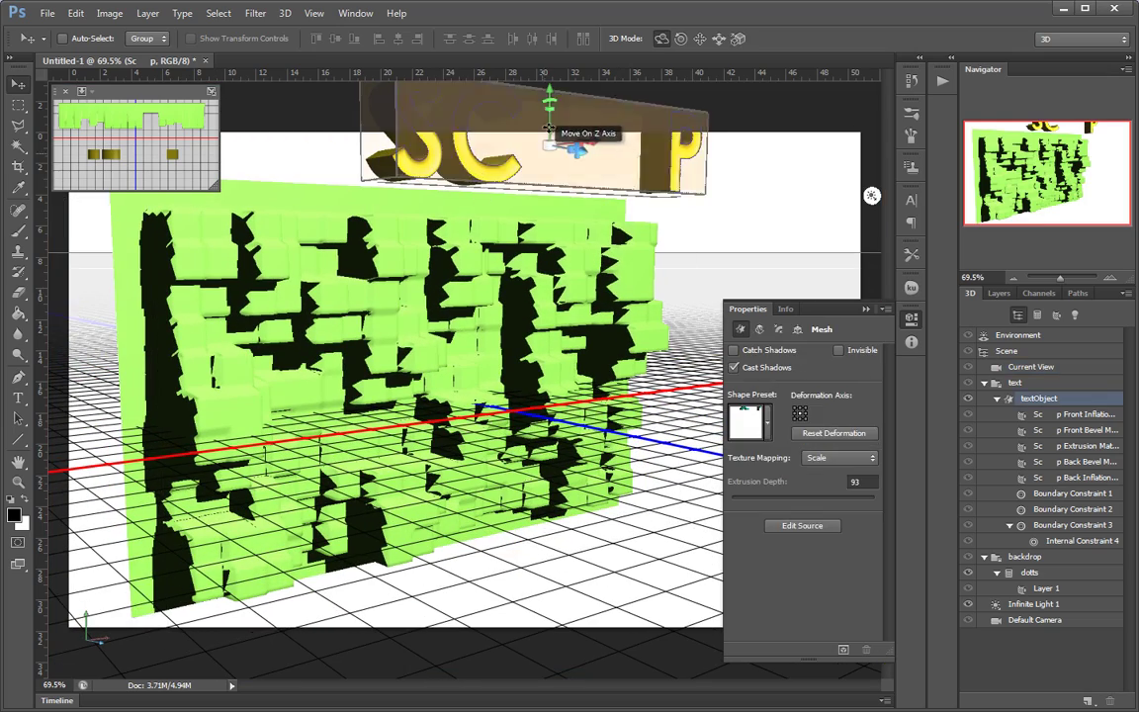
# Lower the text mesh along its vertical axis so it stands in front of the block wall
pyautogui.moveTo(549, 89); pyautogui.dragTo(542, 181)
pyautogui.click(717, 208)
pyautogui.moveTo(716, 209); pyautogui.dragTo(651, 210)
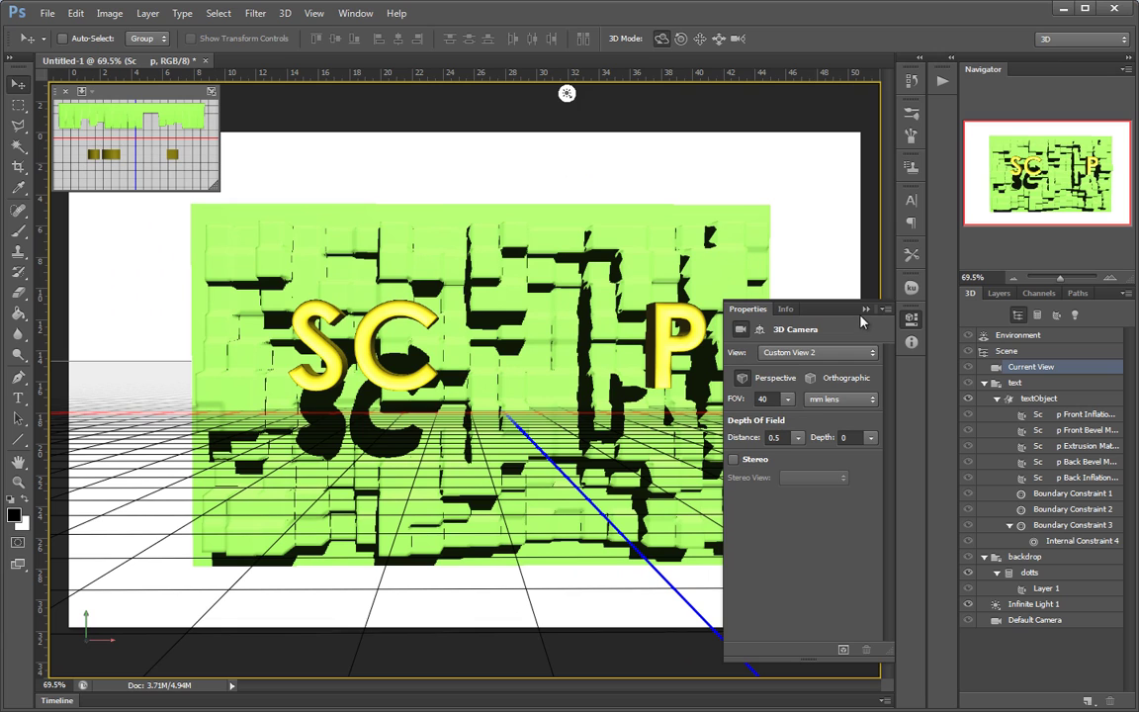
# Turn Catch Shadows on again for the text mesh and view the scene from the side
pyautogui.click(660, 317)
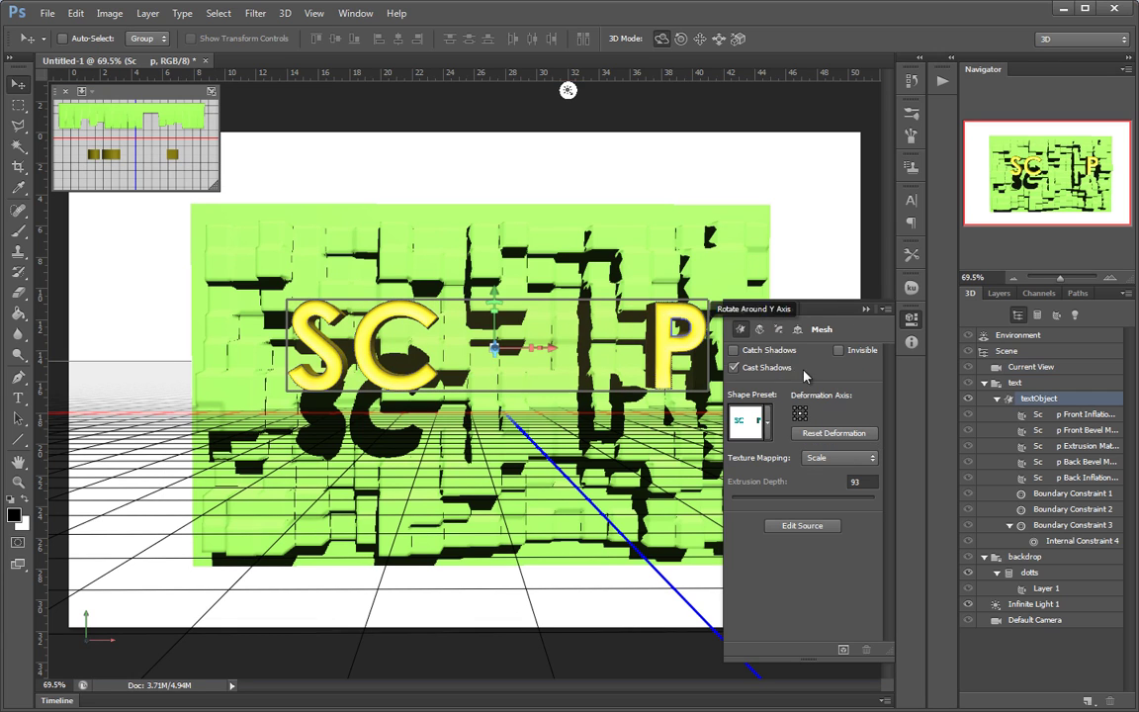
pyautogui.click(734, 351)
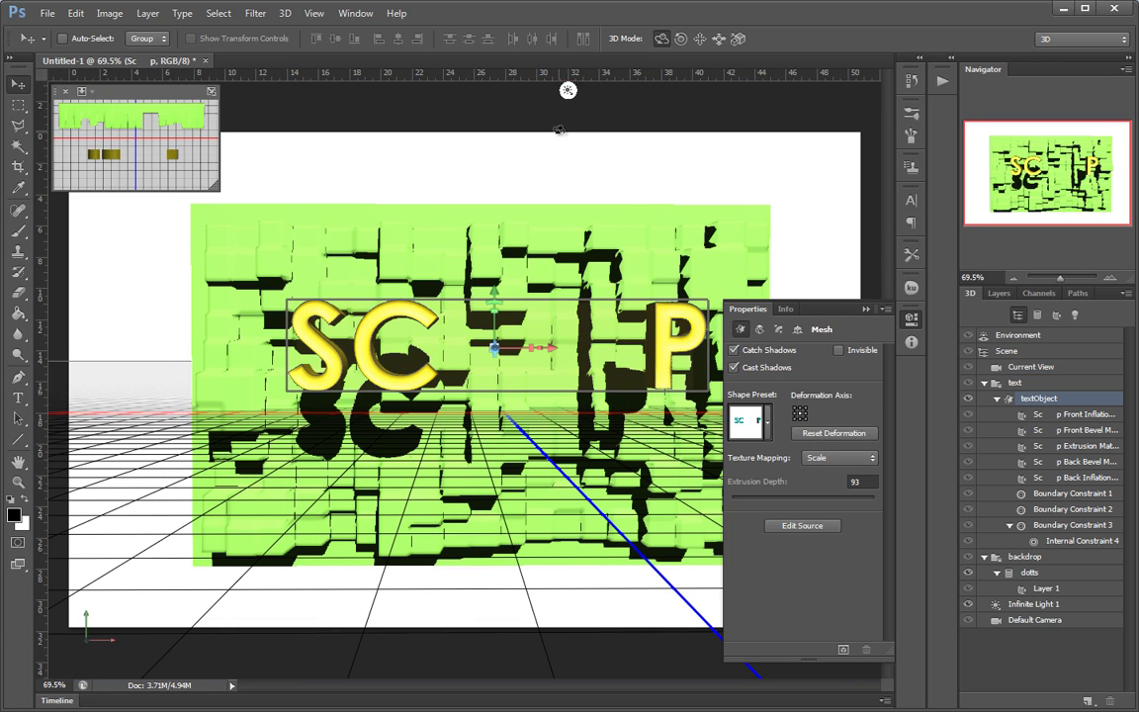
pyautogui.click(504, 158)
pyautogui.moveTo(476, 163); pyautogui.dragTo(642, 175)
# Compare the dotts block wall with Cast Shadows off and on, leaving the option enabled
pyautogui.click(474, 262)
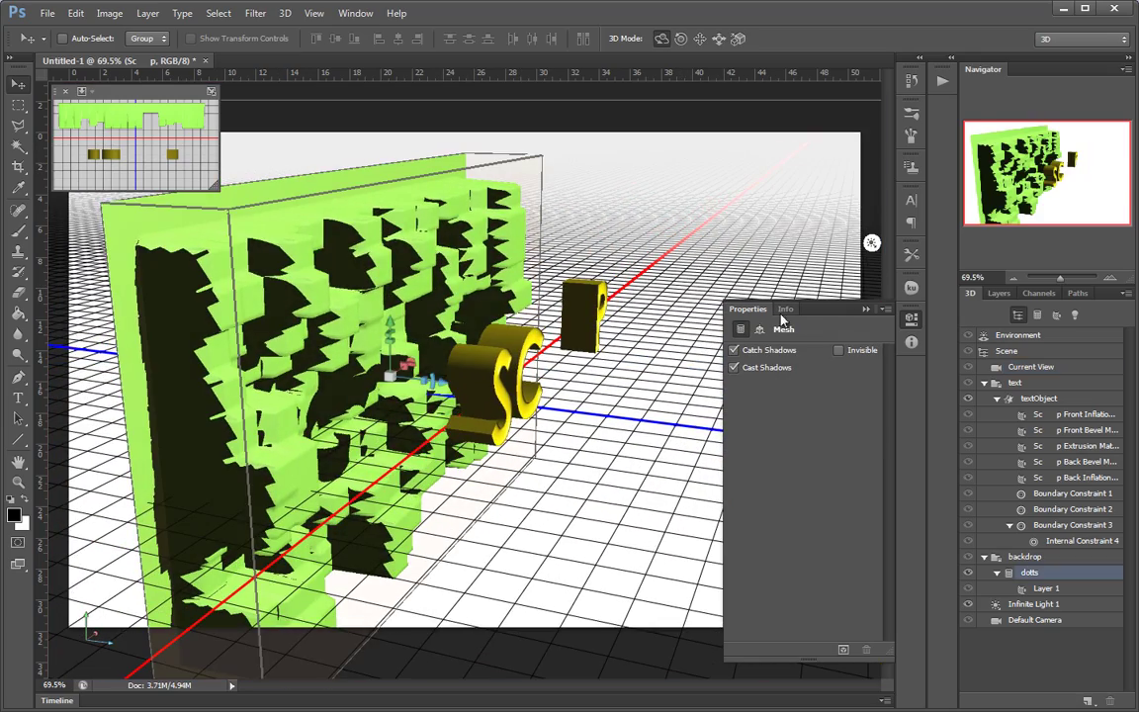
pyautogui.click(737, 369)
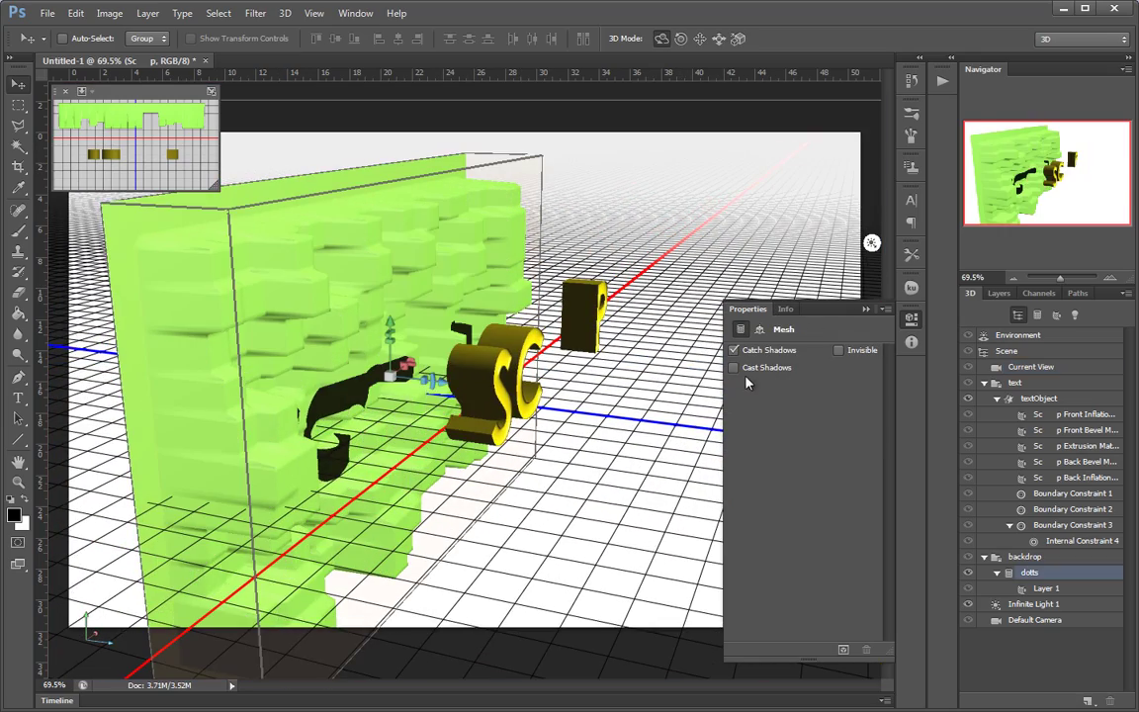
pyautogui.click(735, 367)
pyautogui.click(735, 369)
pyautogui.moveTo(593, 491); pyautogui.dragTo(423, 501)
pyautogui.click(423, 501)
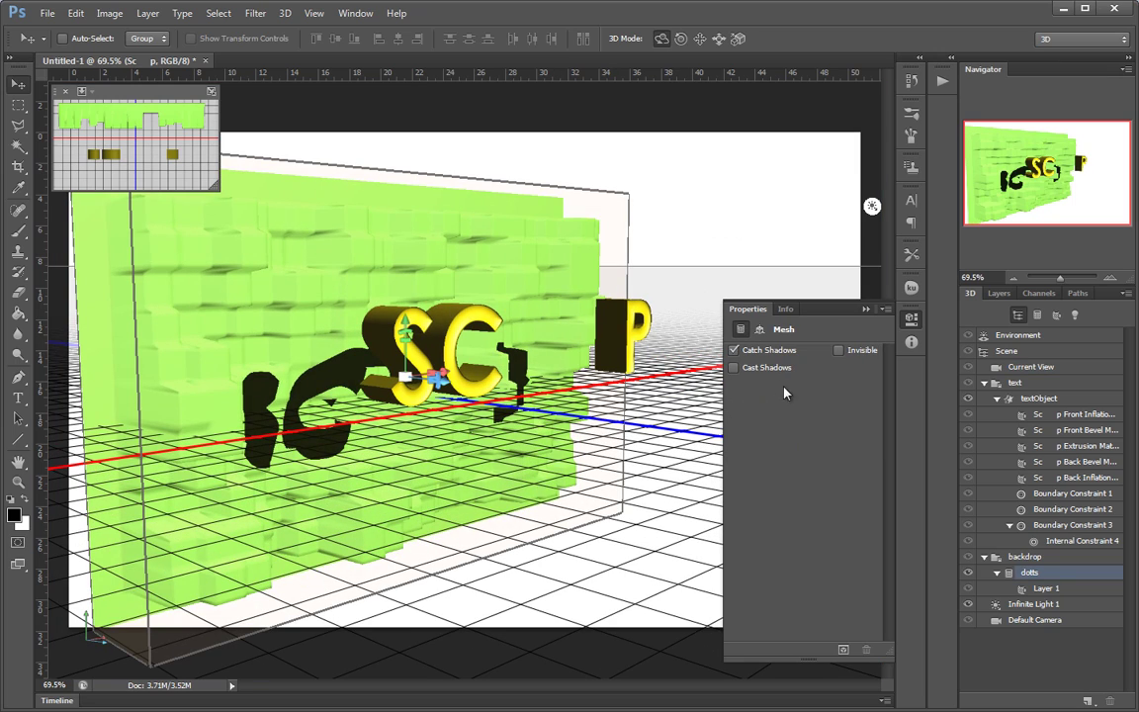
pyautogui.click(733, 367)
# Move the text mesh along its Z axis closer to the block wall
pyautogui.moveTo(657, 514); pyautogui.dragTo(484, 587)
pyautogui.moveTo(545, 532); pyautogui.dragTo(563, 502)
pyautogui.click(450, 416)
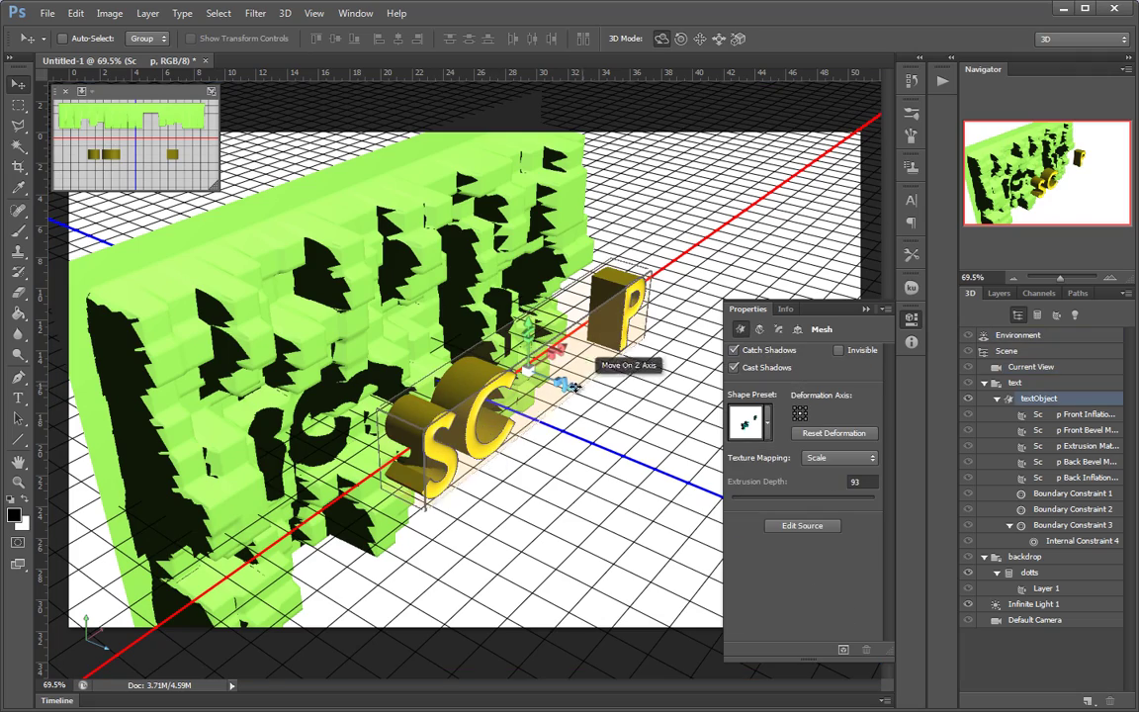
pyautogui.moveTo(547, 384); pyautogui.dragTo(503, 382)
pyautogui.moveTo(594, 528); pyautogui.dragTo(523, 488)
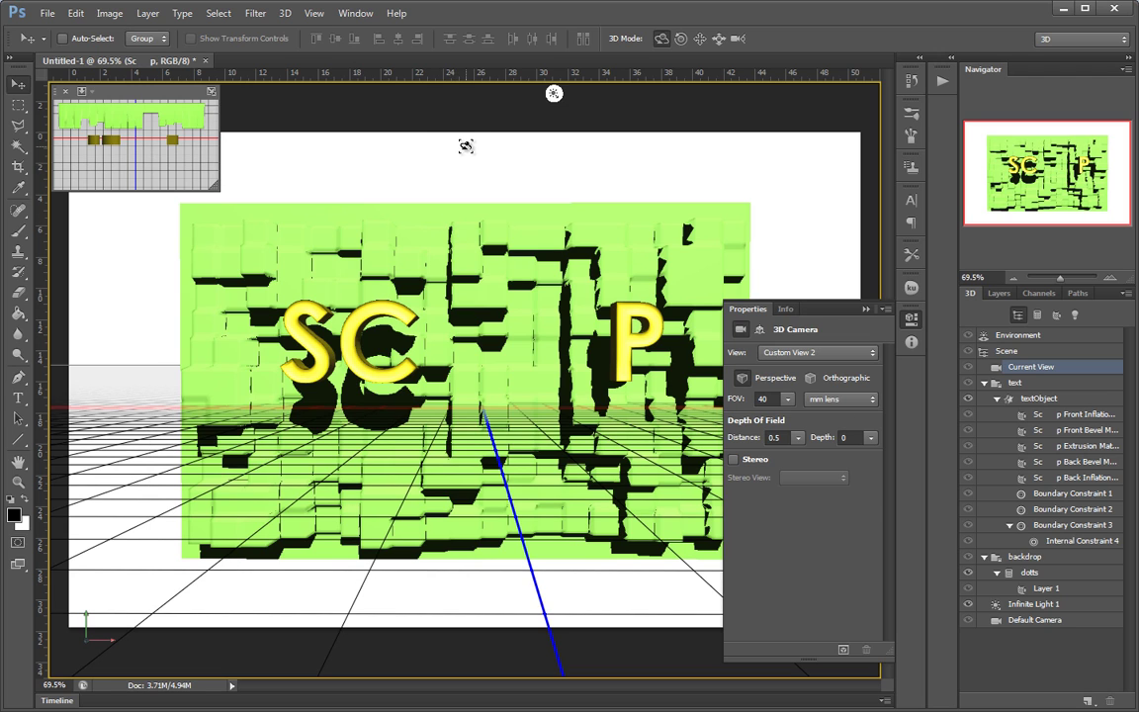
# Collapse the floating object properties to uncover the whole block wall
pyautogui.click(466, 145)
pyautogui.click(286, 13)
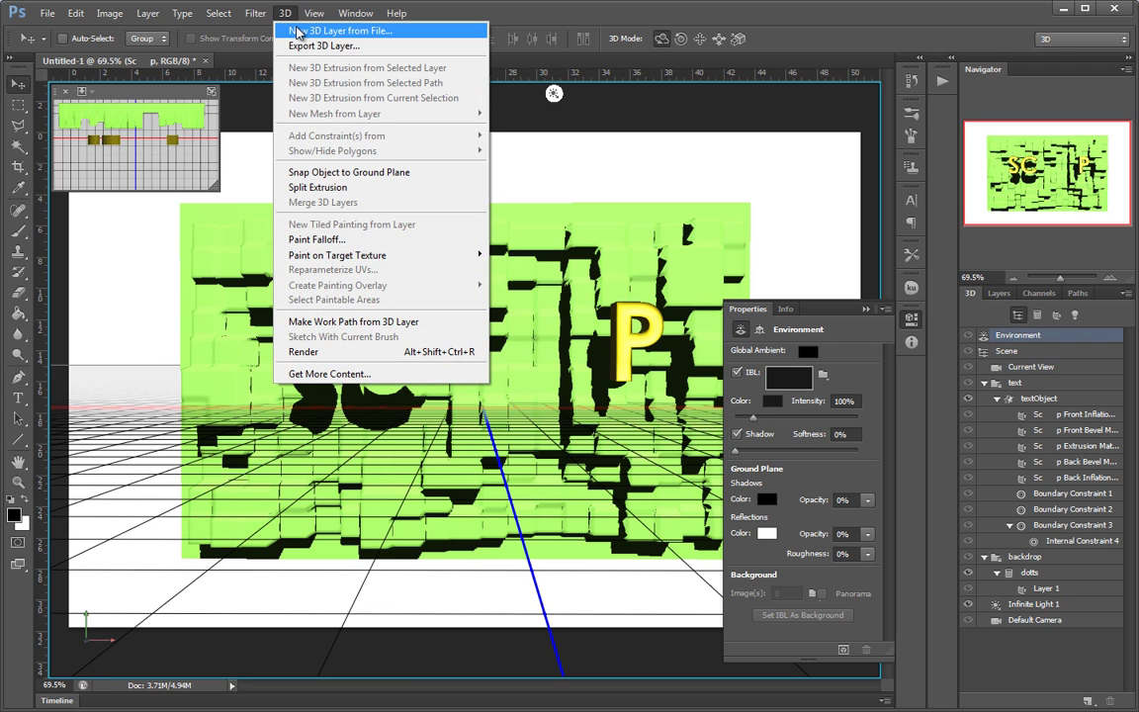
pyautogui.click(580, 165)
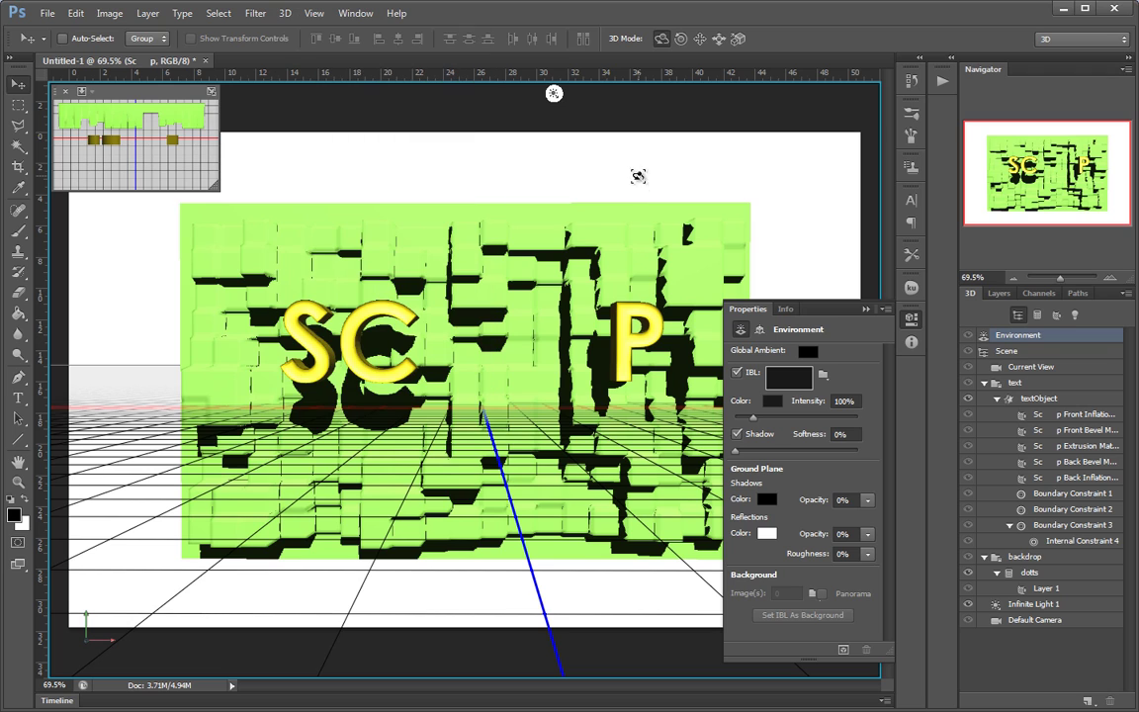
pyautogui.click(866, 309)
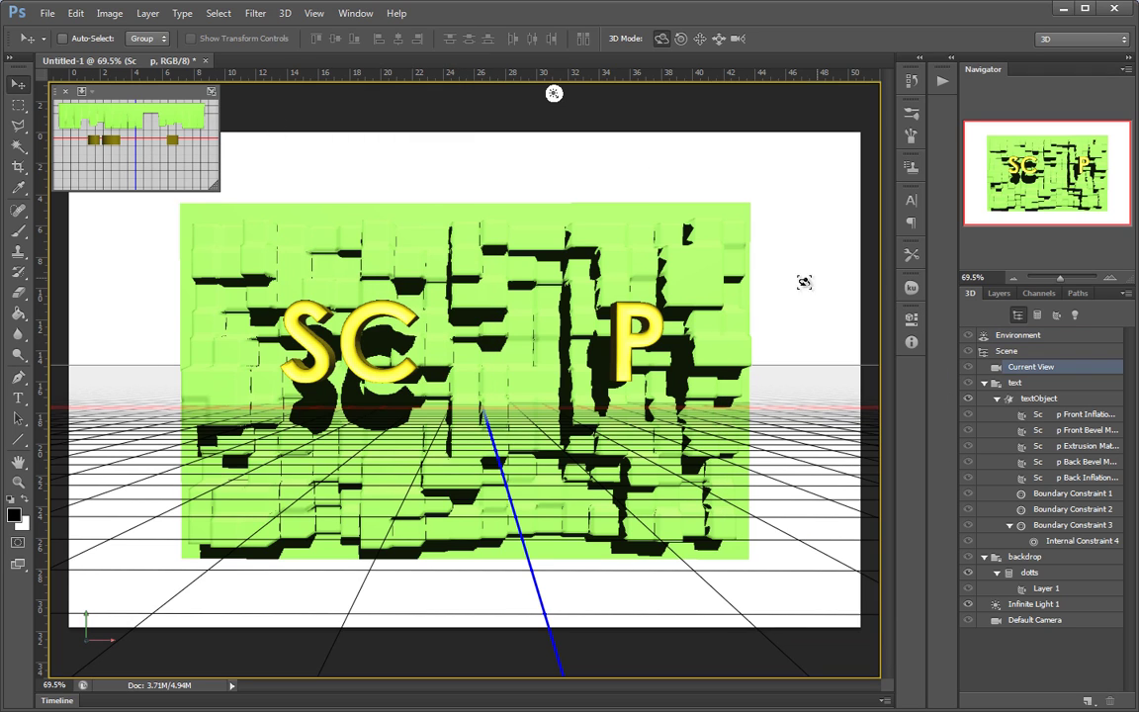
# Move the text mesh down along the Y axis by about 67 and angle the view slightly to the side
pyautogui.click(638, 314)
pyautogui.moveTo(468, 294); pyautogui.dragTo(468, 306)
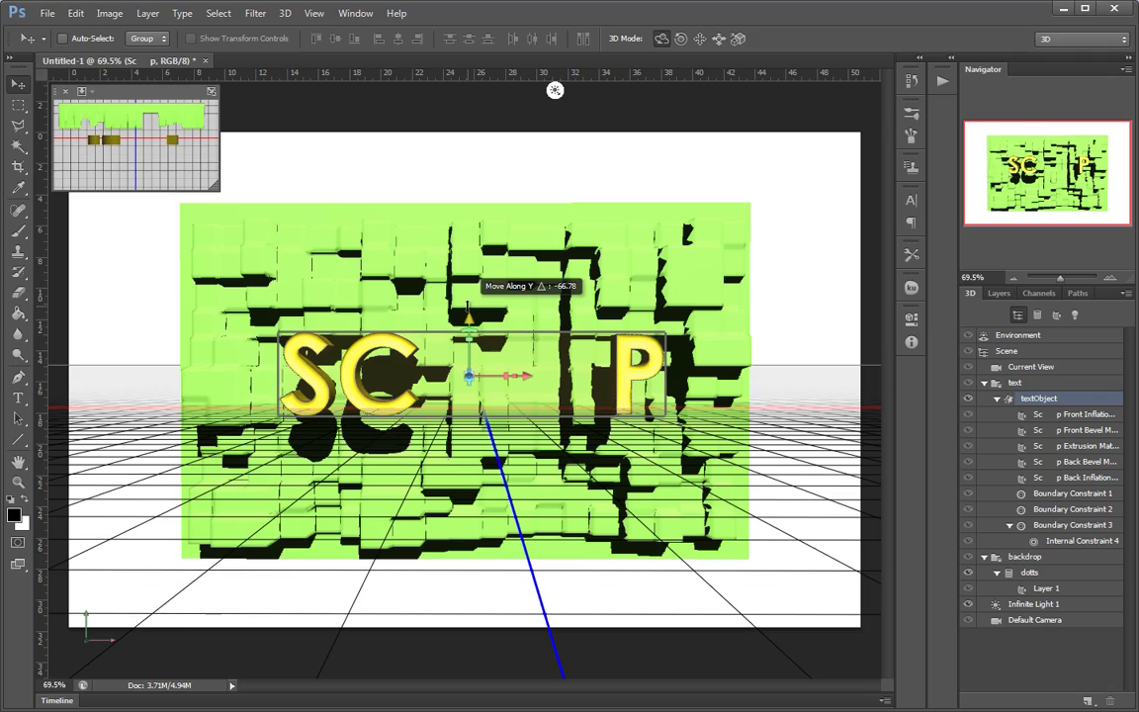
pyautogui.click(504, 191)
pyautogui.moveTo(392, 181)
pyautogui.mouseDown()
pyautogui.moveTo(534, 172)
pyautogui.moveTo(458, 160)
pyautogui.moveTo(359, 183)
pyautogui.moveTo(376, 189)
pyautogui.mouseUp()
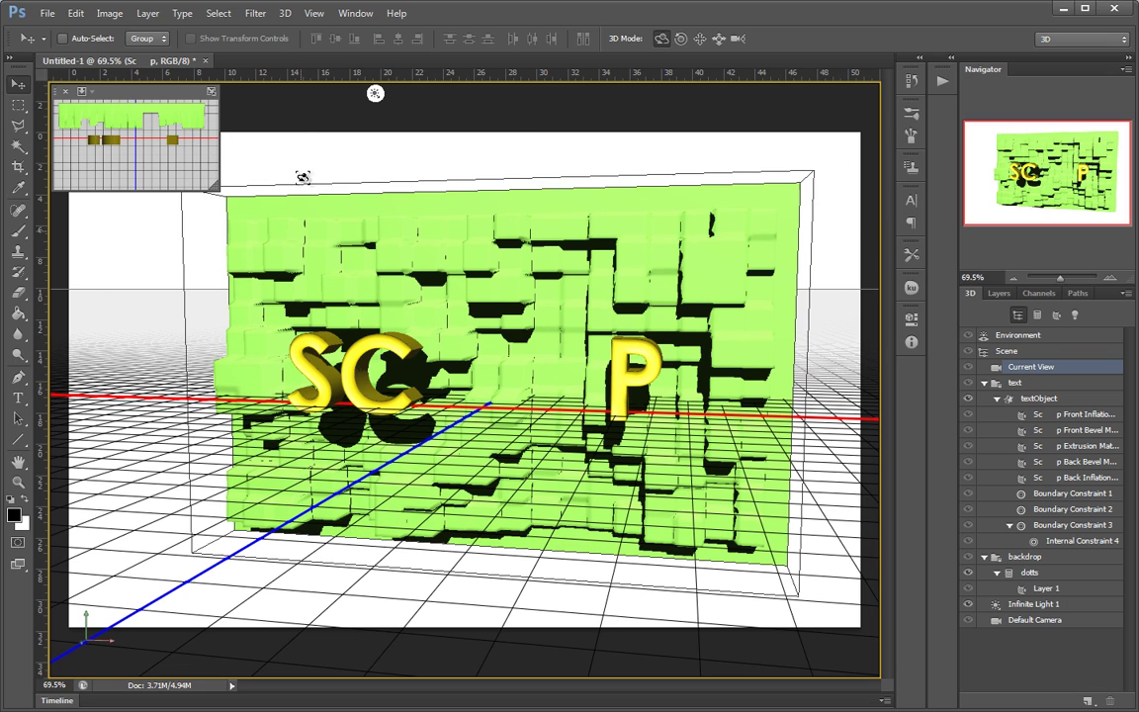
# Import geoSphere.obj from folder 05 as a new 3D layer
pyautogui.click(285, 14)
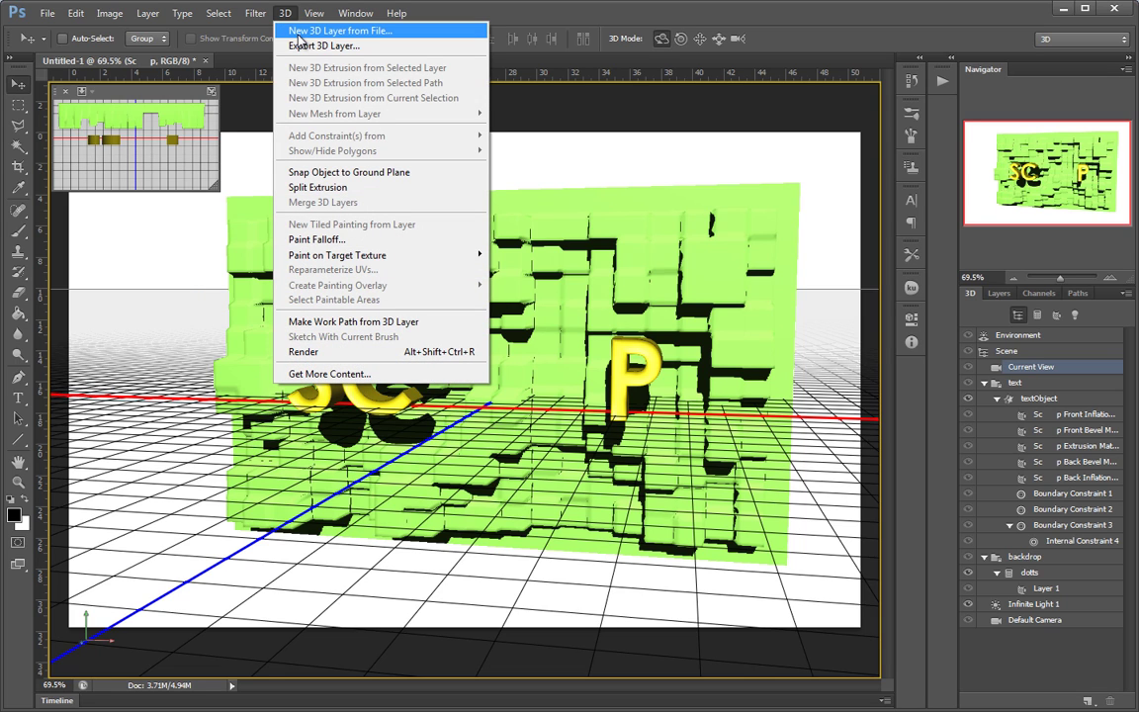
pyautogui.click(298, 34)
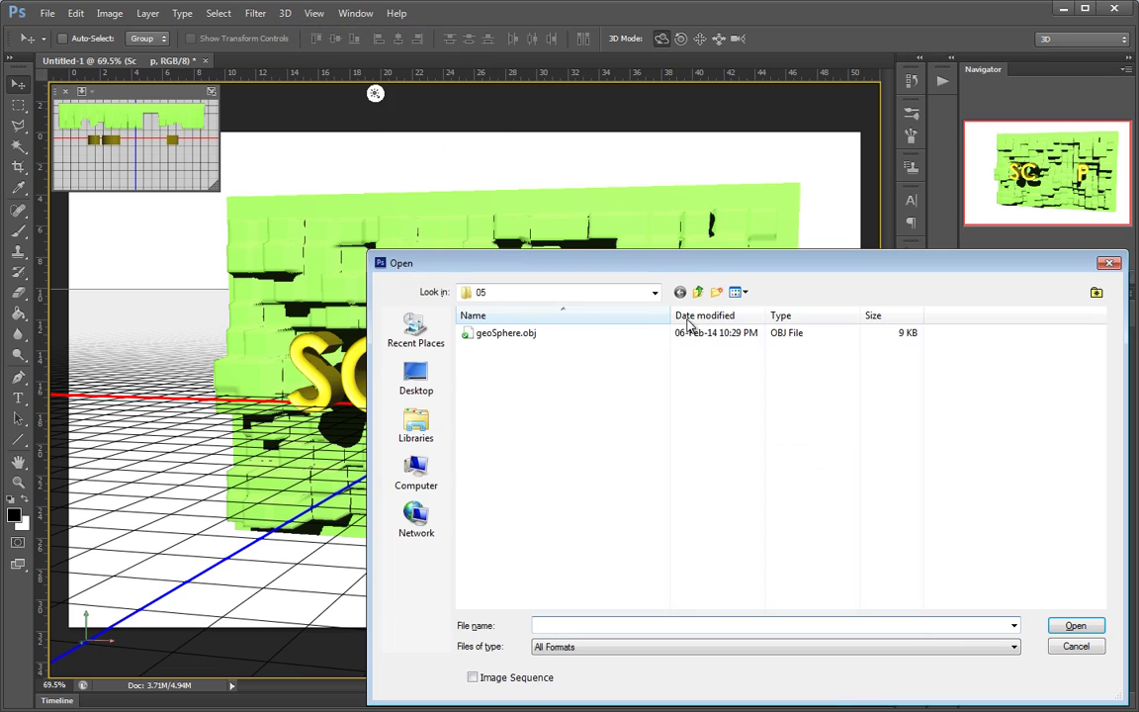
pyautogui.click(541, 336)
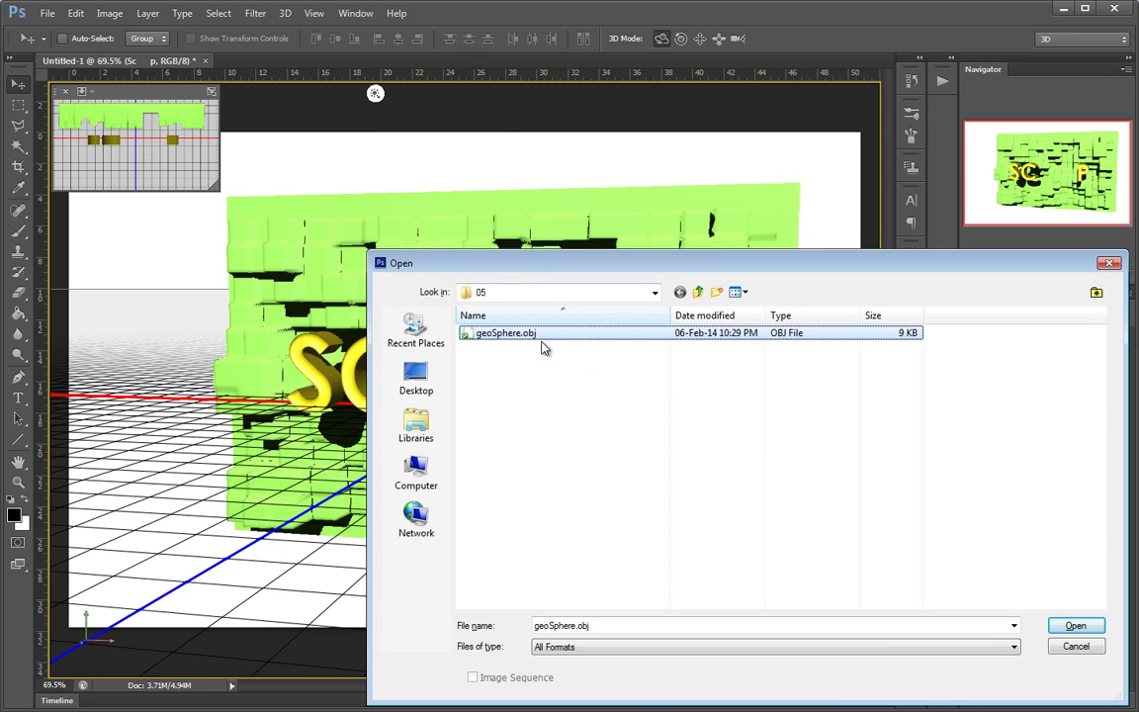
pyautogui.click(1076, 627)
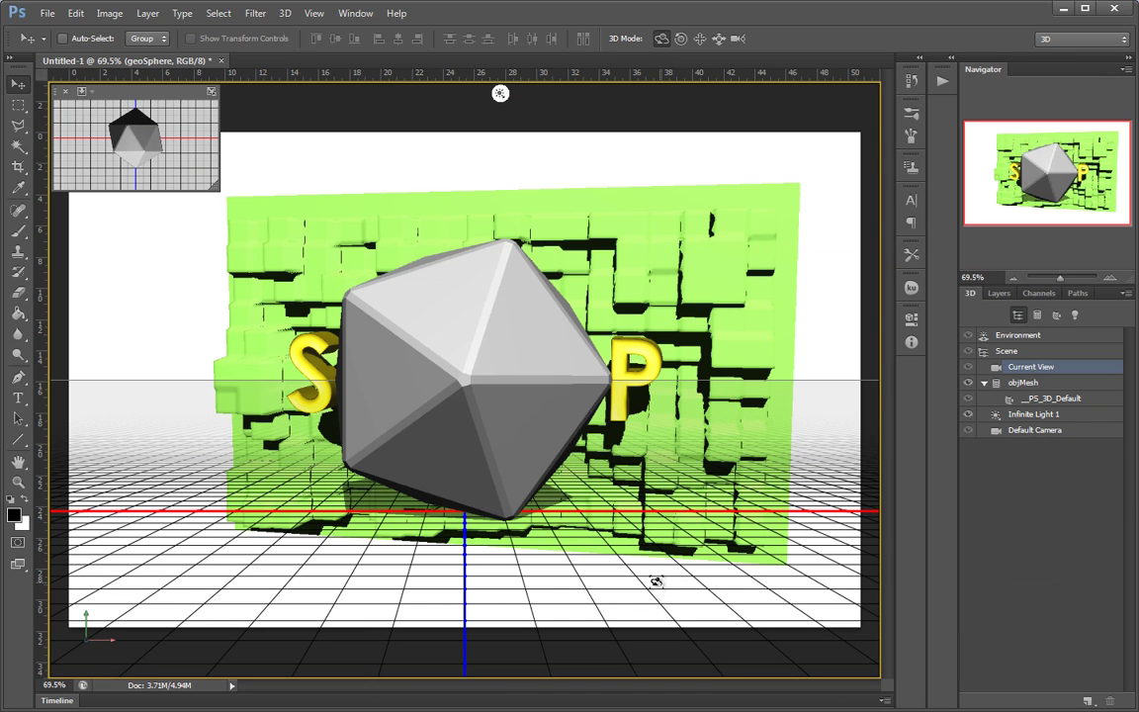
# View the imported geoSphere from a rotated camera angle and select its mesh to check the transform handles
pyautogui.moveTo(618, 569); pyautogui.dragTo(478, 584)
pyautogui.click(464, 378)
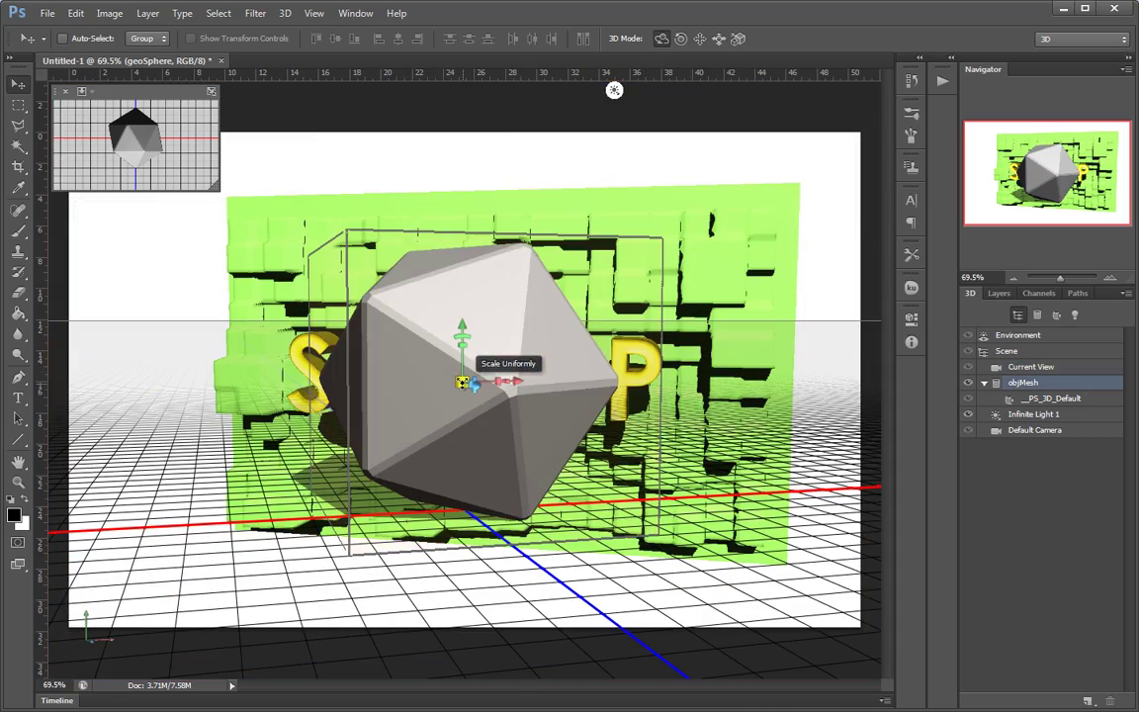
pyautogui.click(507, 145)
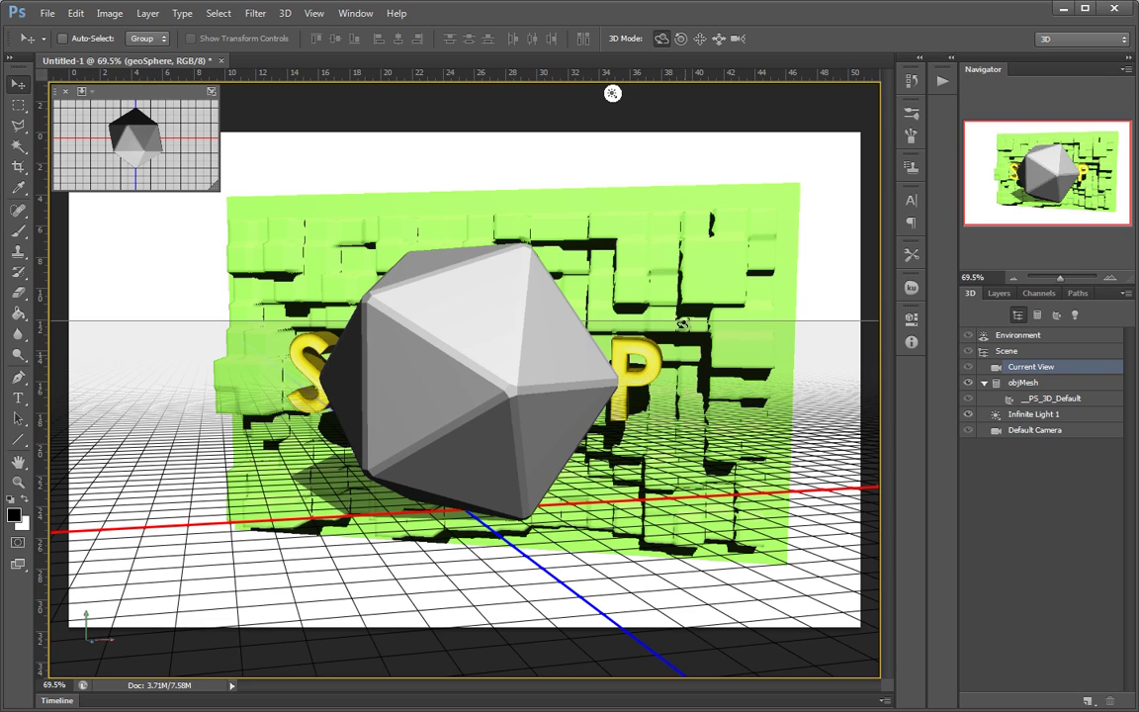
# Try to merge the geoSphere layer with the Sc p 3D layer into one scene
pyautogui.click(998, 292)
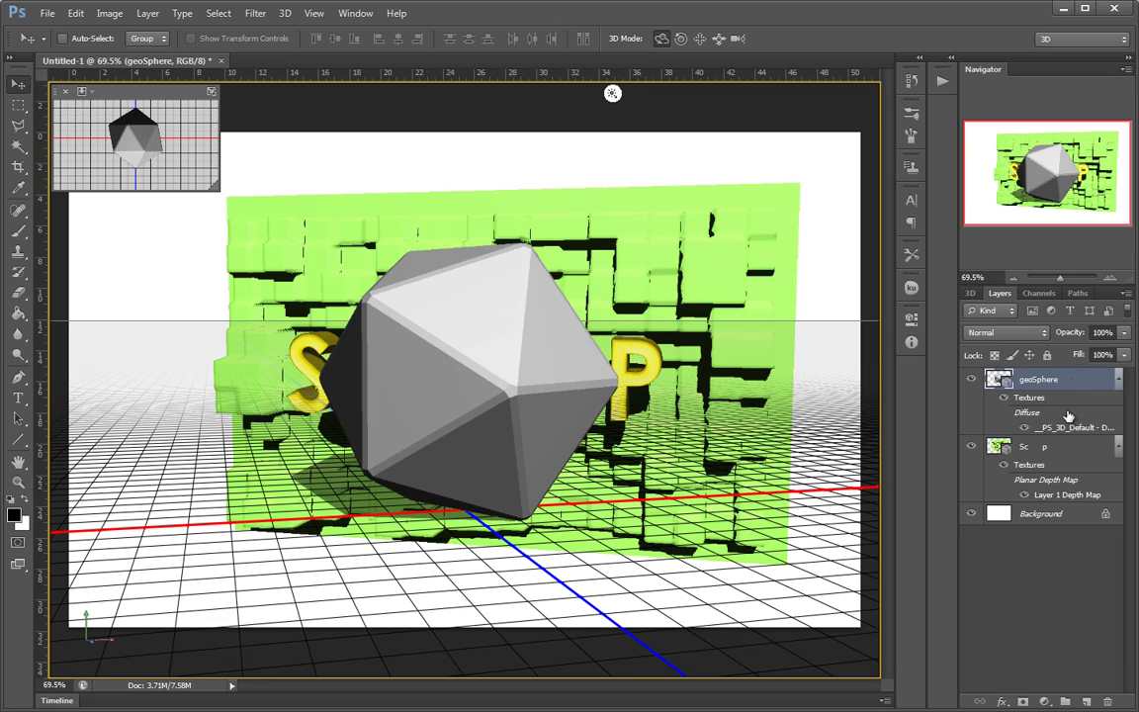
pyautogui.keyDown('shift'); pyautogui.click(1068, 452); pyautogui.keyUp('shift')
pyautogui.hotkey('ctrl', 'e')
pyautogui.click(123, 372)
pyautogui.click(591, 369)
pyautogui.click(479, 362)
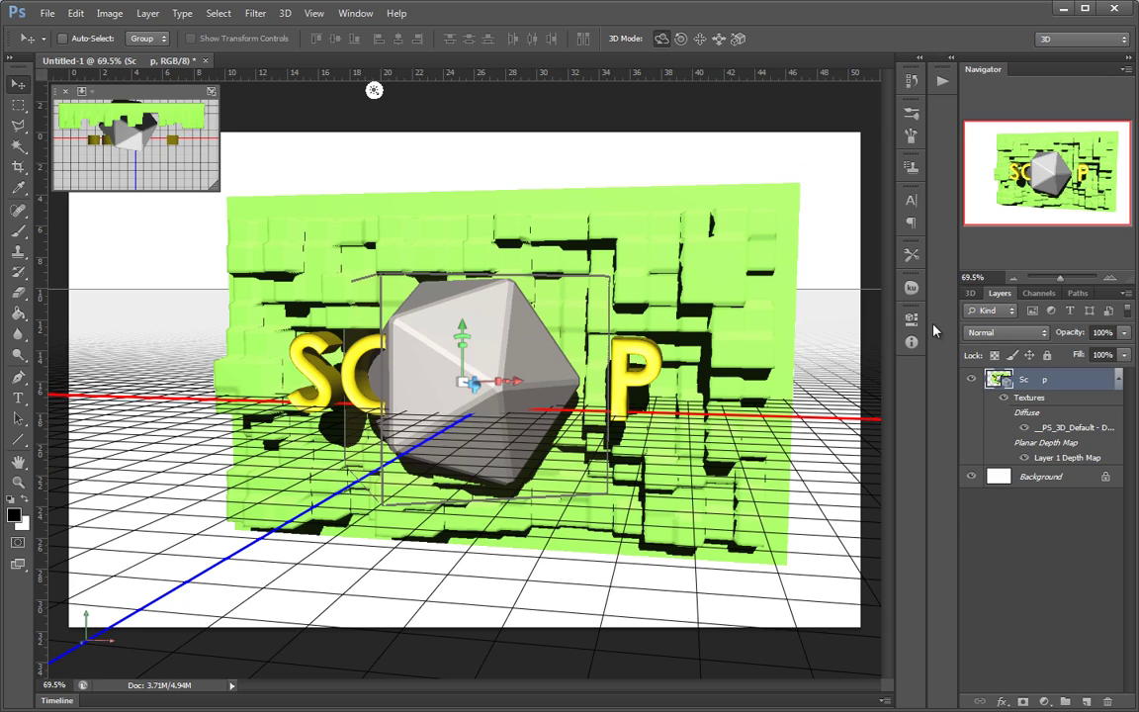
pyautogui.hotkey('ctrl', 'z')
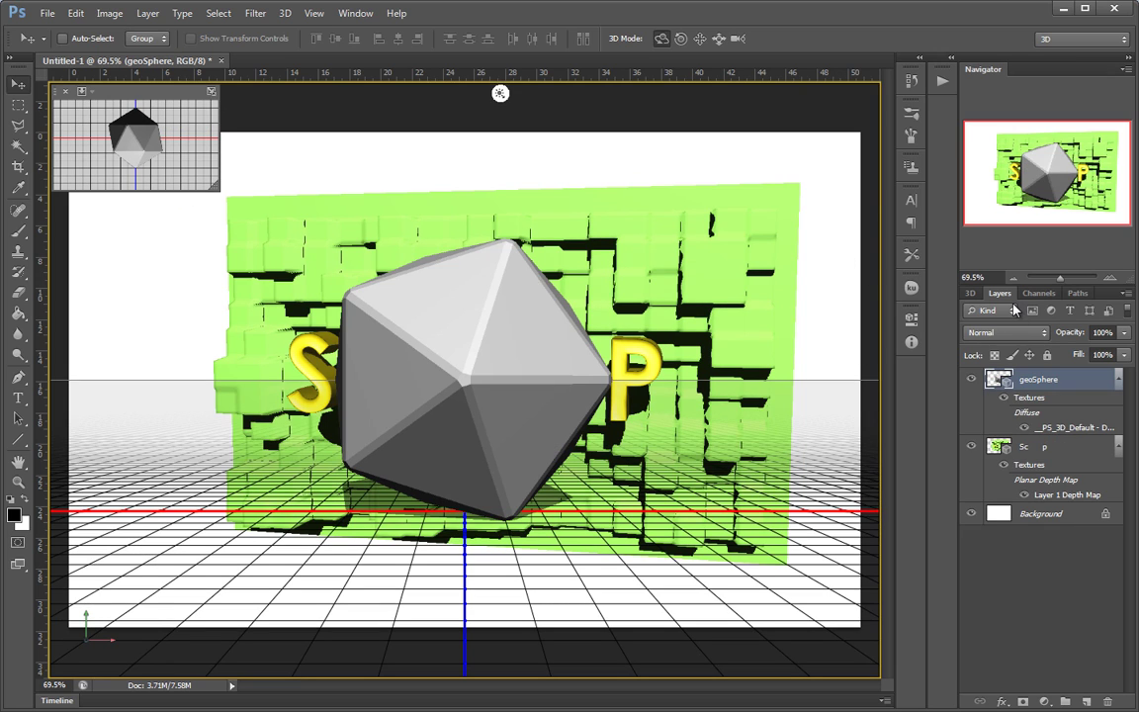
# Compare the separate 3D scene contents of the geoSphere and Sc p layers, including the text and backdrop groups
pyautogui.click(872, 273)
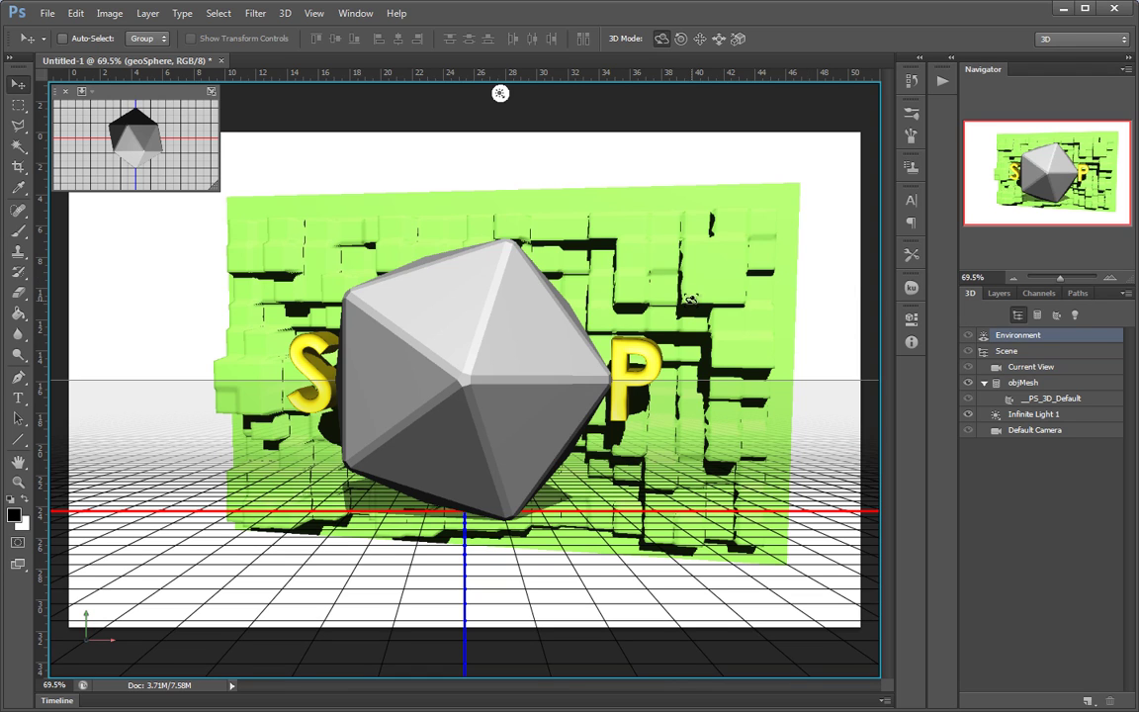
pyautogui.click(1001, 293)
pyautogui.click(1061, 452)
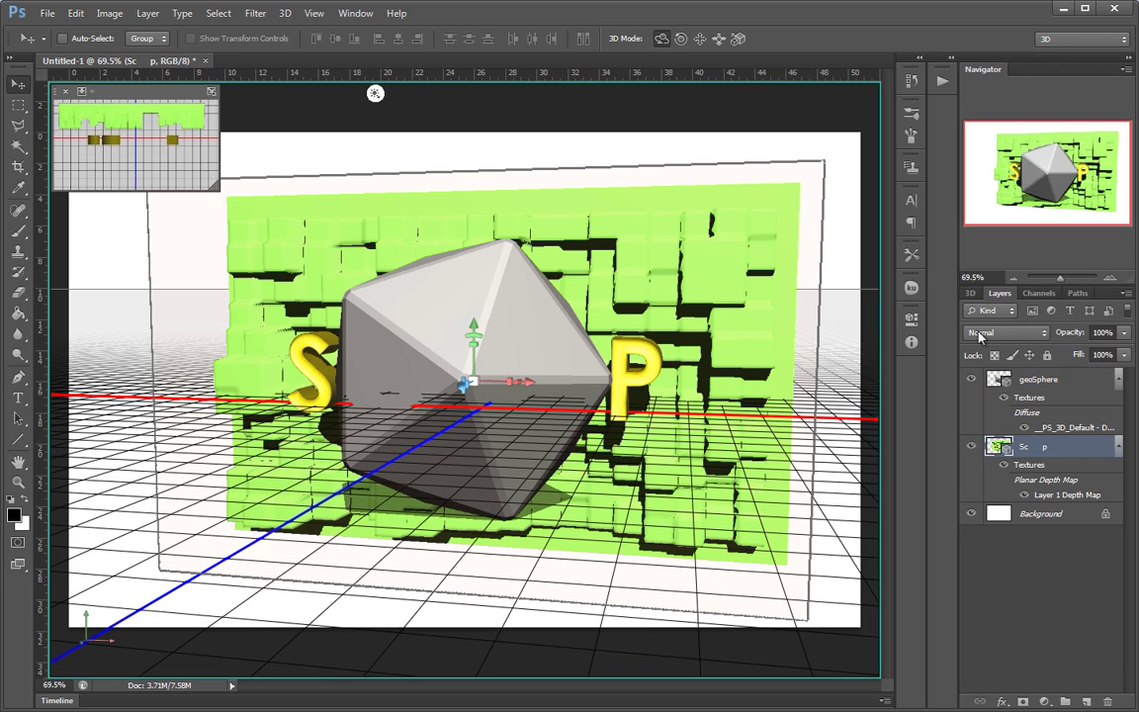
pyautogui.click(866, 296)
pyautogui.click(740, 272)
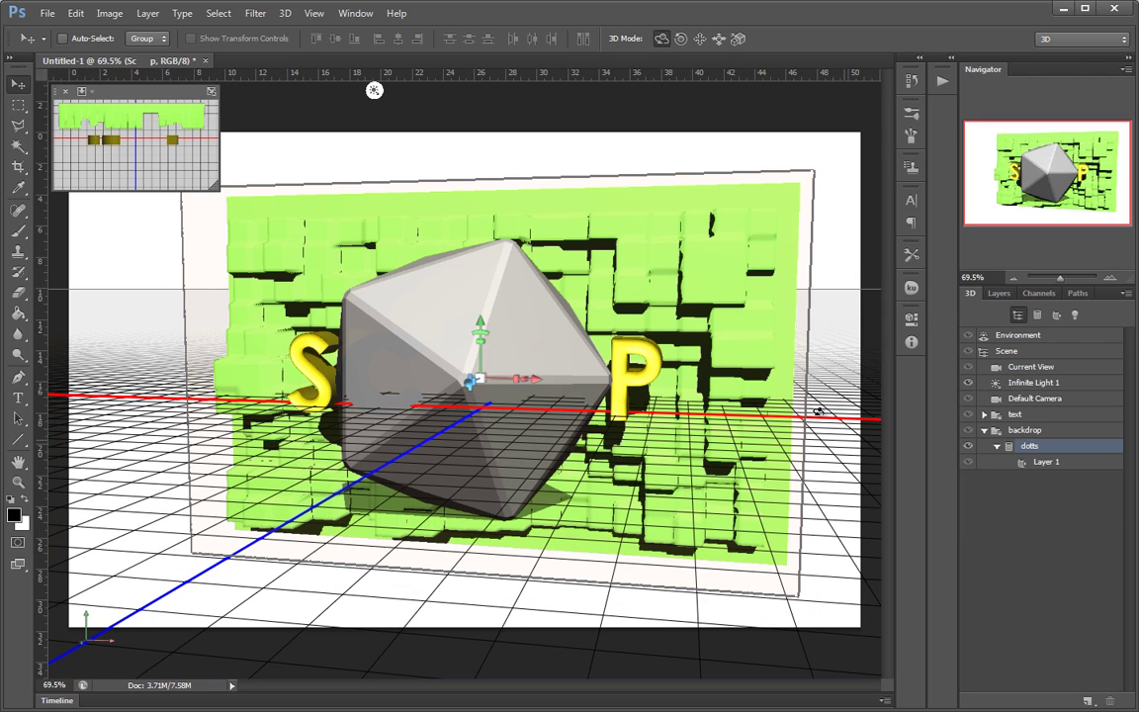
pyautogui.click(986, 432)
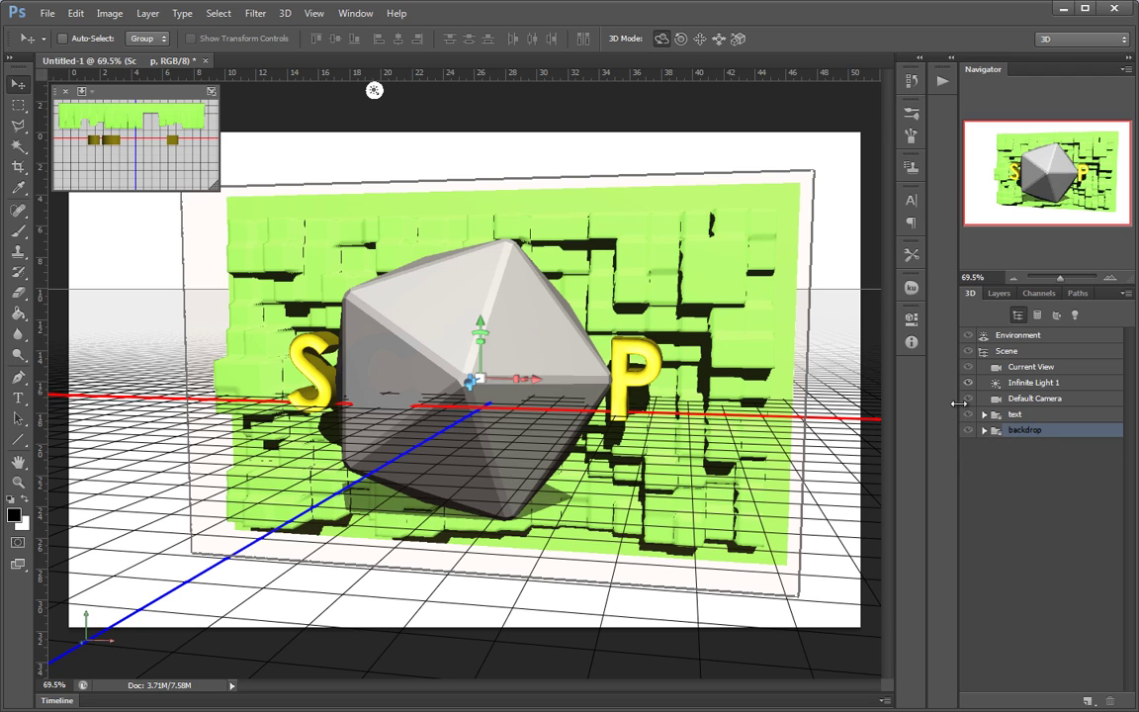
pyautogui.click(1044, 416)
# View the Sc p layer's scene from the opposite side while the geoSphere layer remains separate
pyautogui.click(702, 590)
pyautogui.moveTo(655, 602)
pyautogui.mouseDown()
pyautogui.moveTo(704, 602)
pyautogui.moveTo(652, 600)
pyautogui.mouseUp()
pyautogui.click(432, 242)
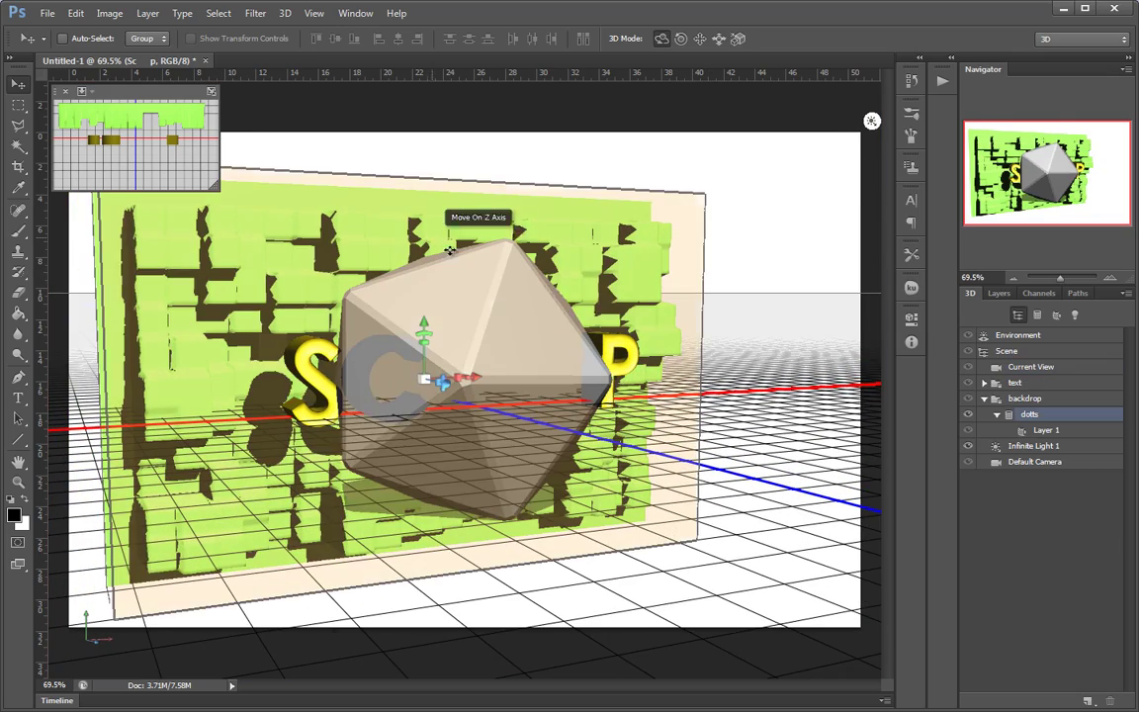
pyautogui.click(524, 335)
pyautogui.click(834, 334)
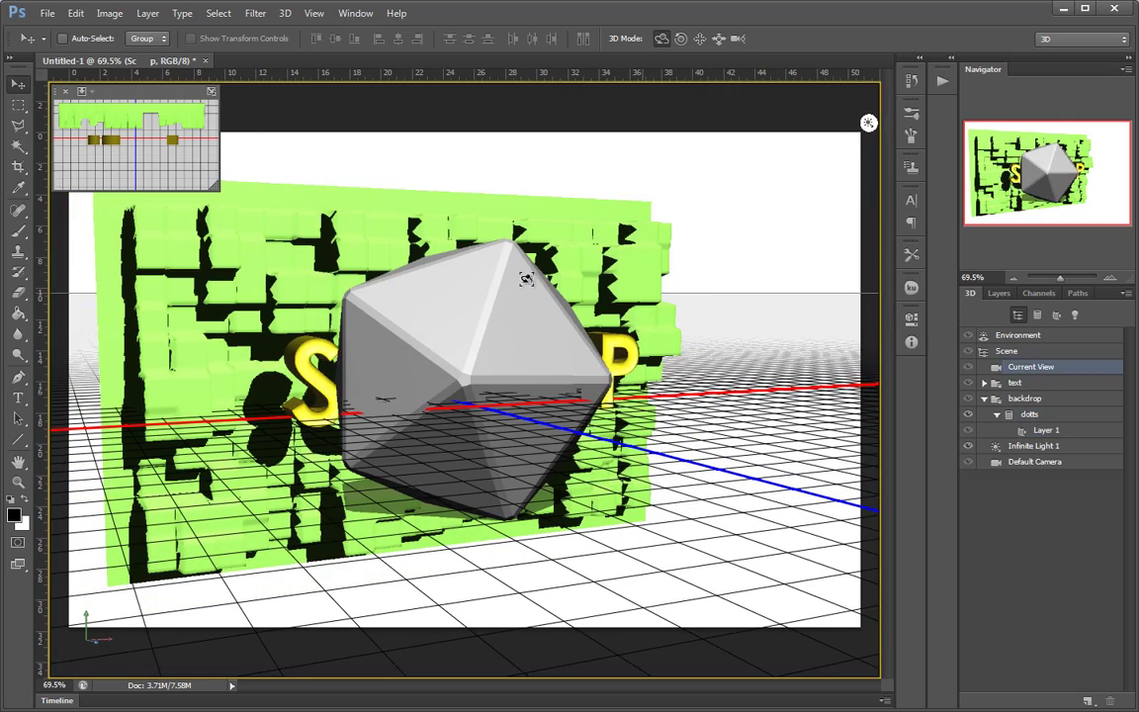
# Try the Invisible option on the backdrop's dotts mesh, switching it on and back off
pyautogui.click(498, 264)
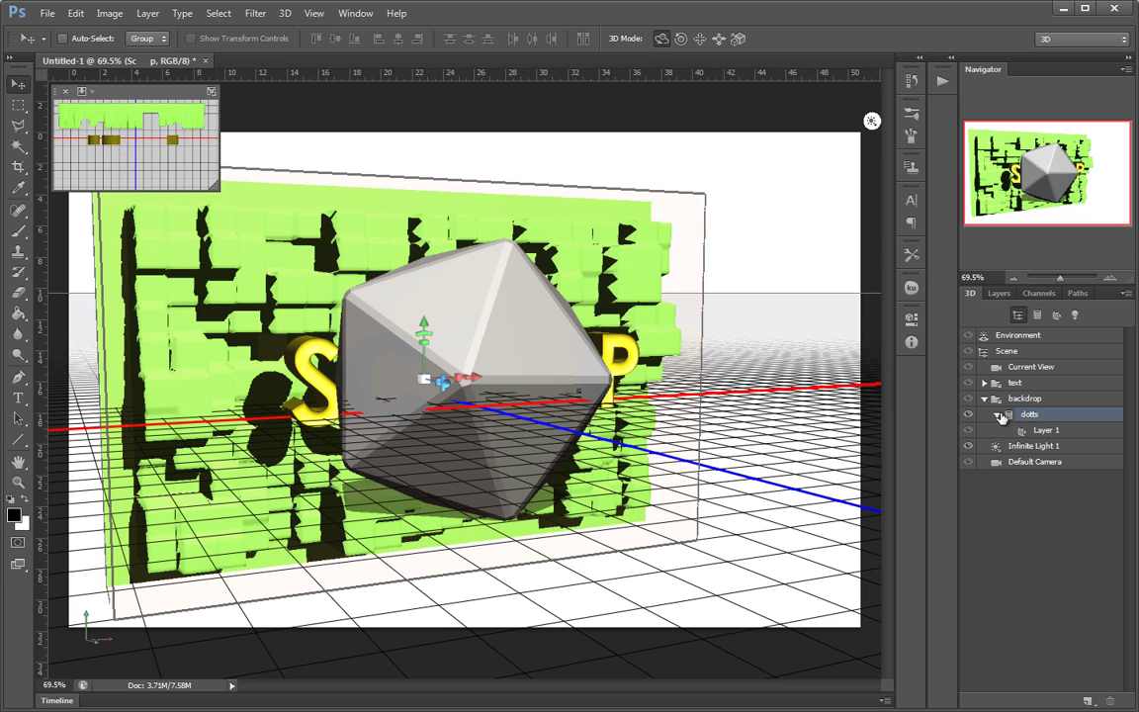
pyautogui.click(1038, 400)
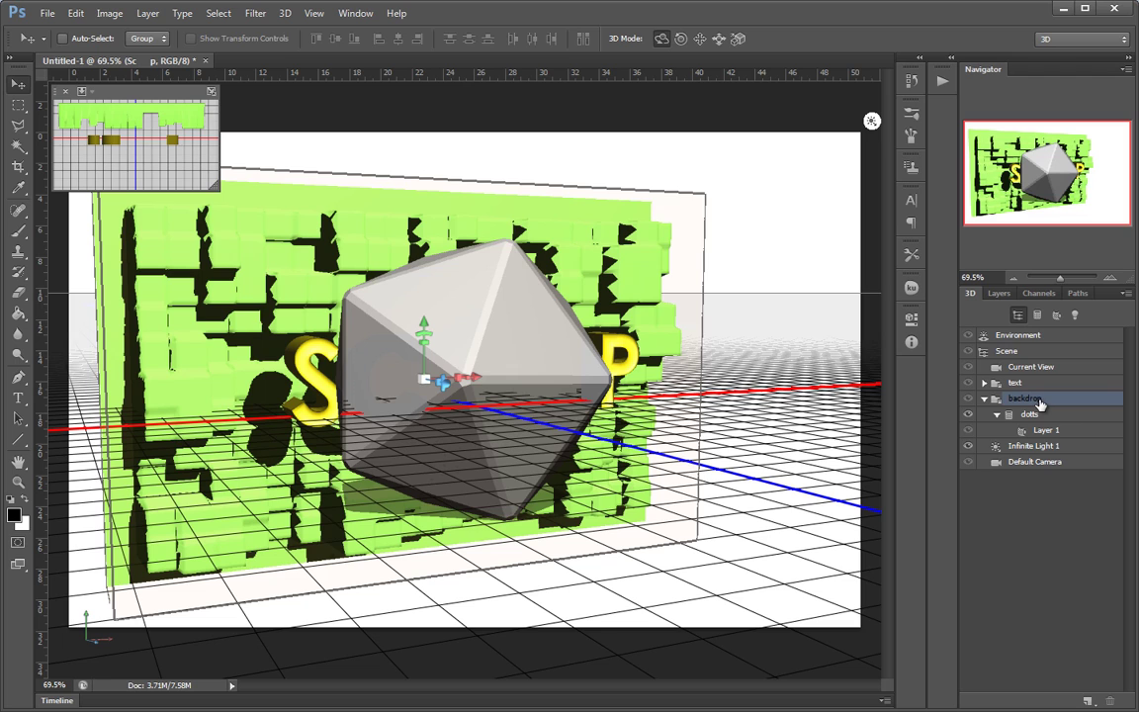
pyautogui.doubleClick(1009, 415)
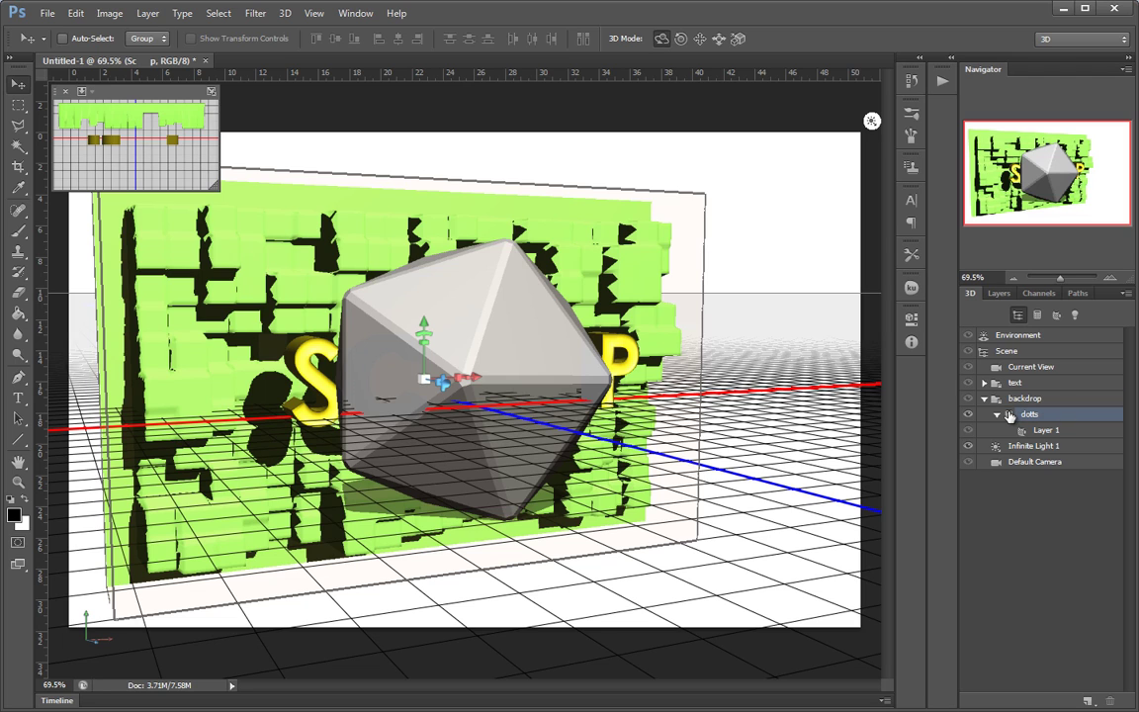
pyautogui.click(838, 351)
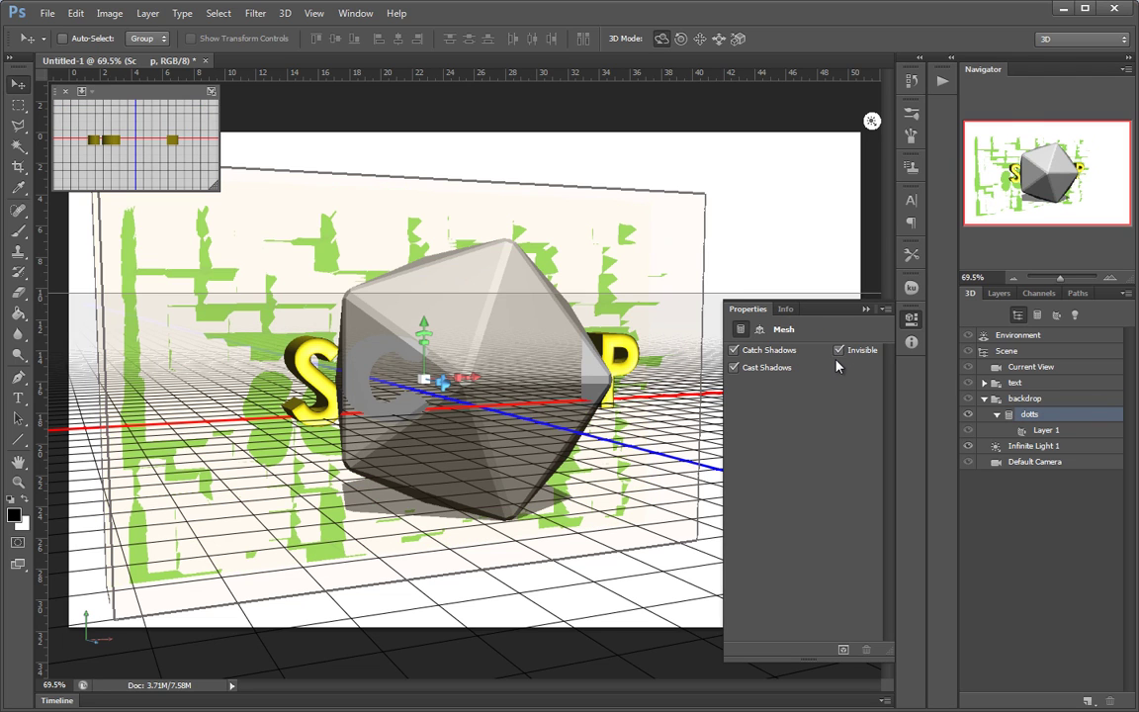
pyautogui.click(840, 352)
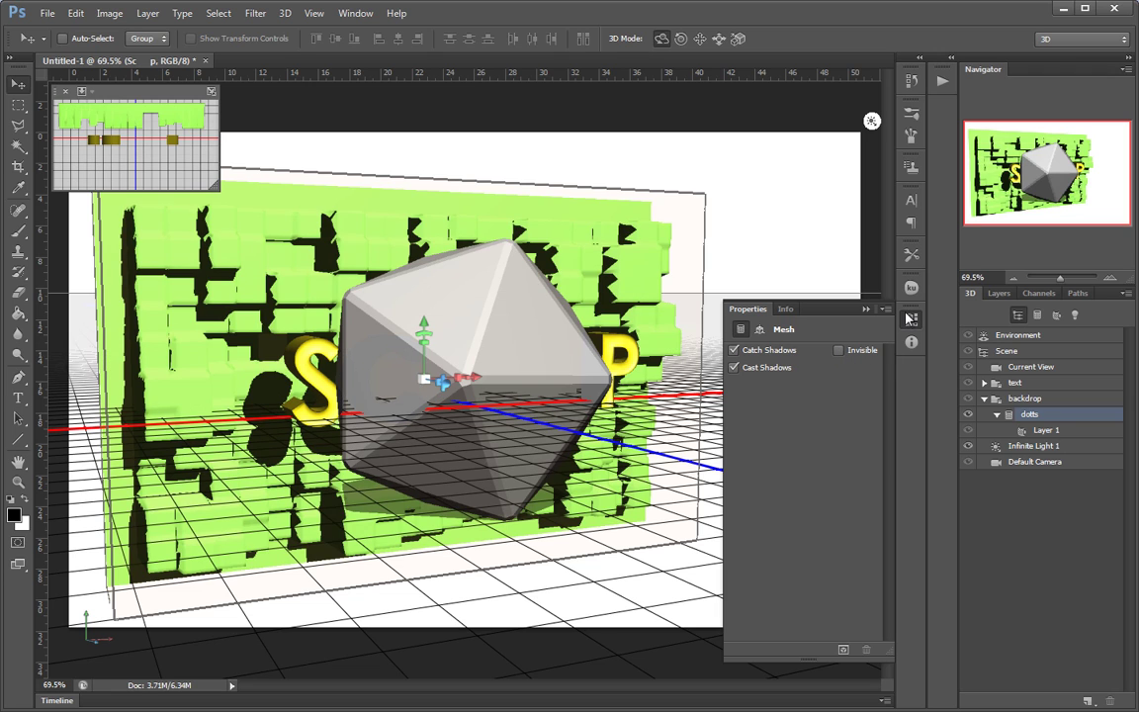
pyautogui.click(840, 352)
pyautogui.click(837, 351)
pyautogui.click(866, 311)
# Select the mesh on the geoSphere layer and rotate it freely to a tilted orientation
pyautogui.moveTo(794, 381); pyautogui.dragTo(747, 398)
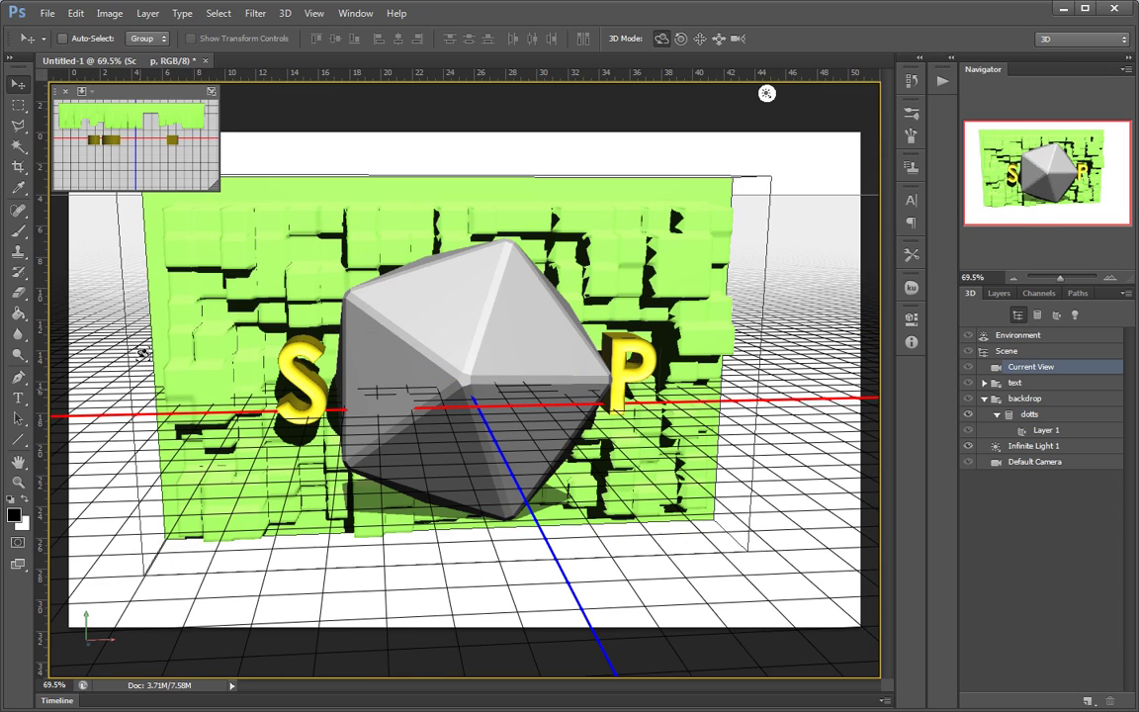
pyautogui.moveTo(816, 229); pyautogui.dragTo(780, 255)
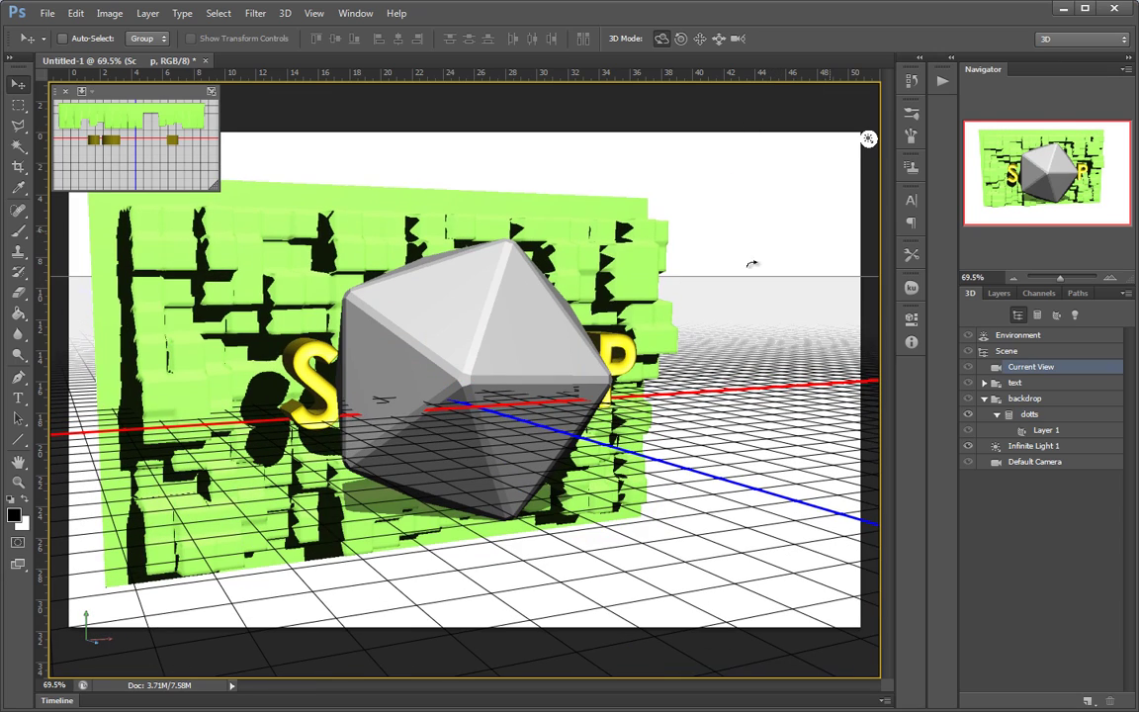
pyautogui.click(513, 310)
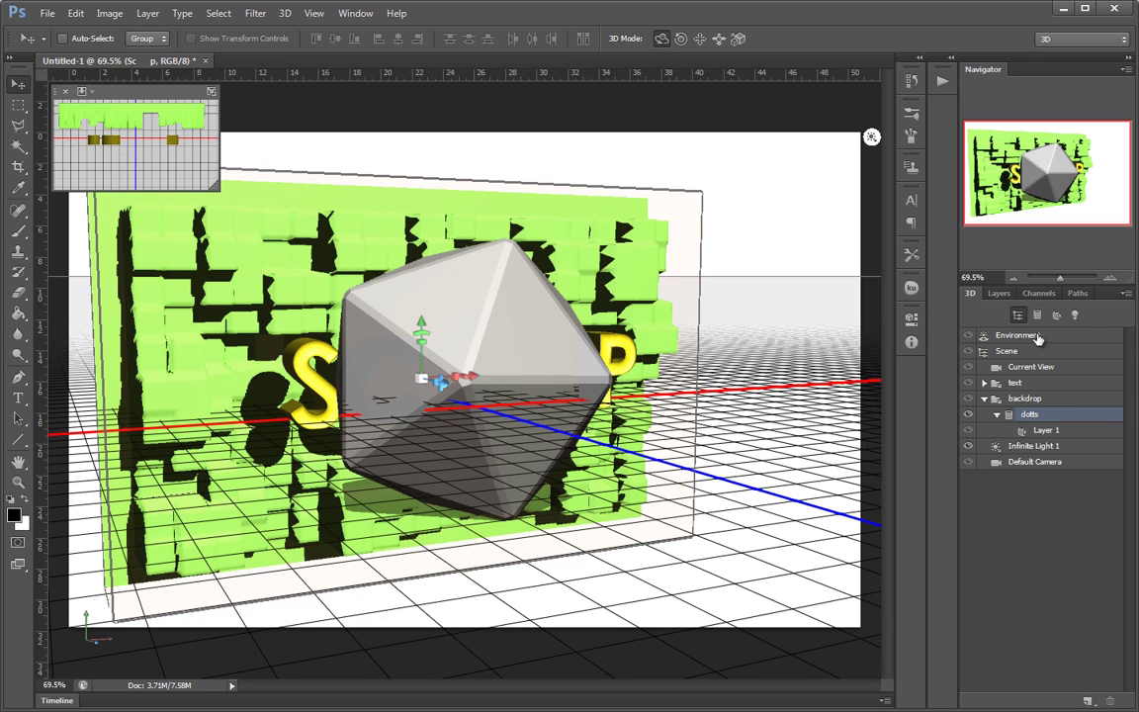
pyautogui.click(1001, 294)
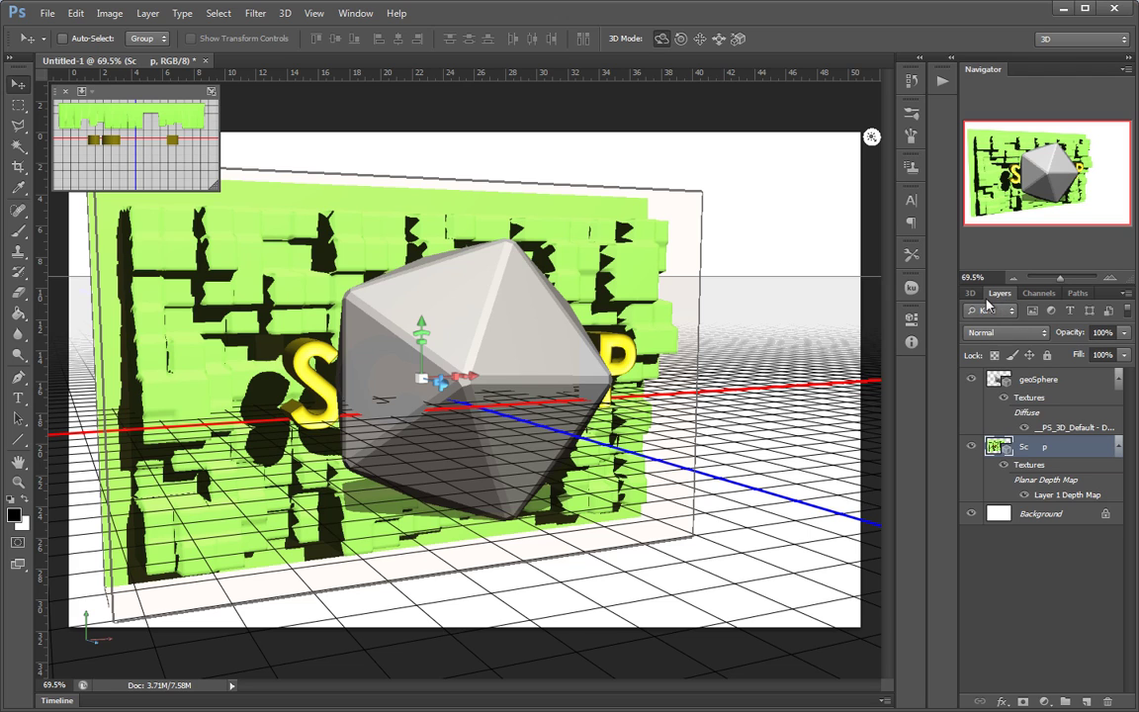
pyautogui.click(1054, 383)
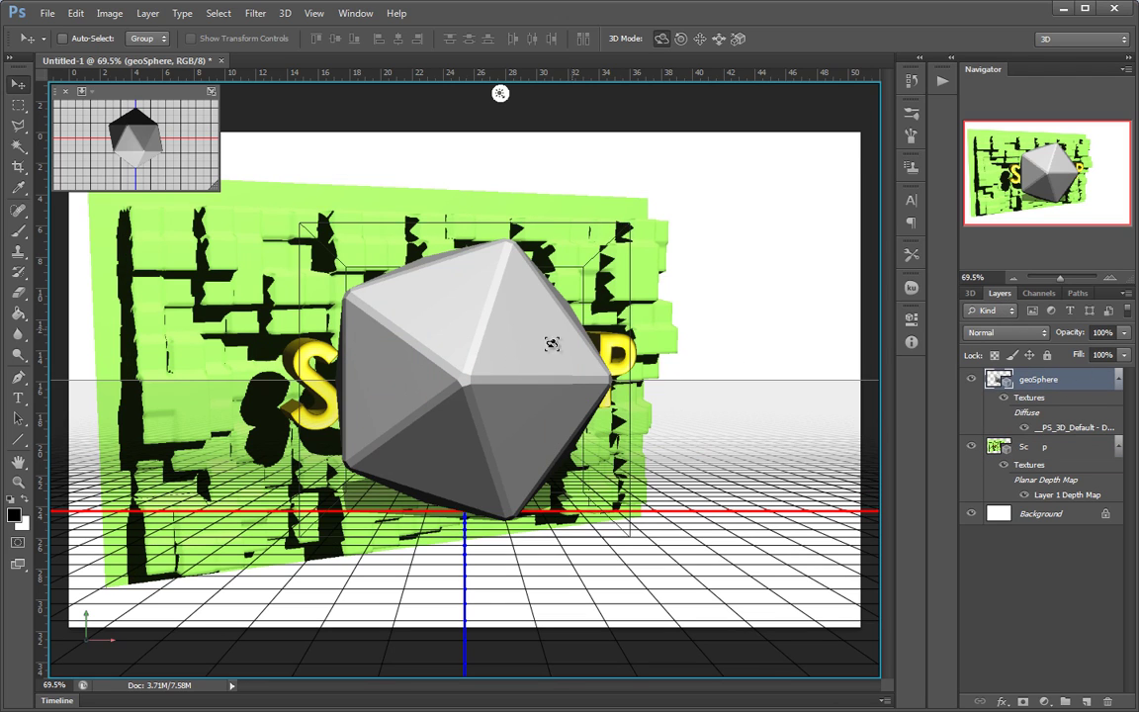
pyautogui.click(478, 369)
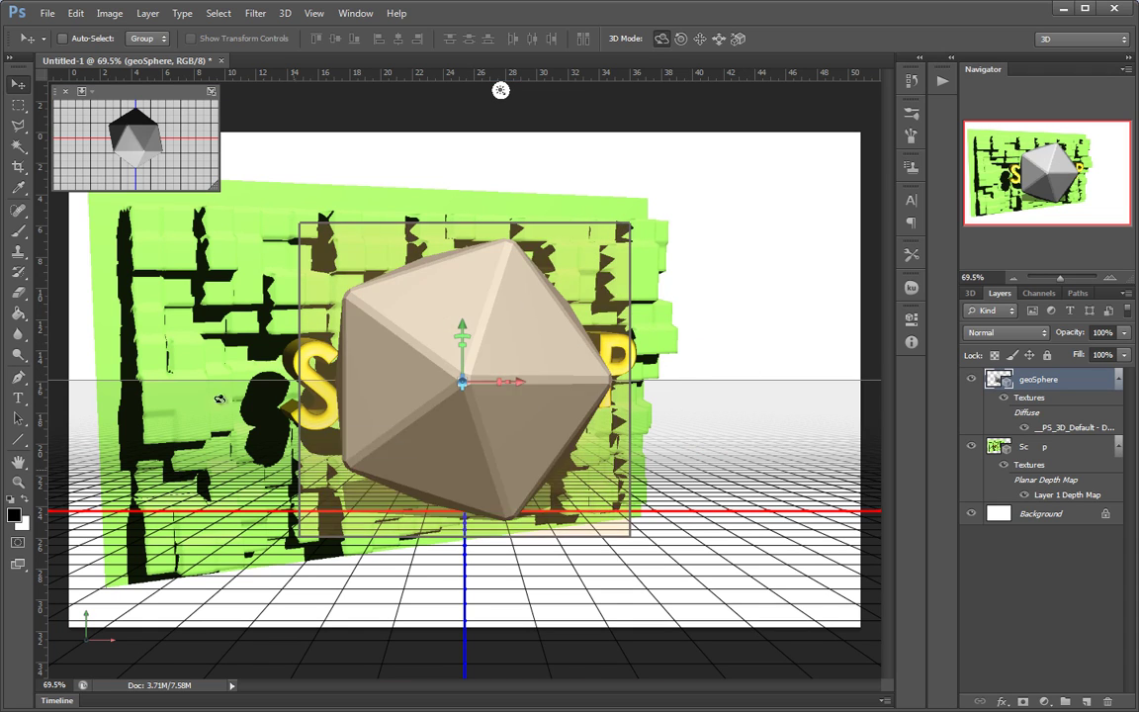
pyautogui.moveTo(791, 310); pyautogui.dragTo(244, 199)
pyautogui.moveTo(198, 428); pyautogui.dragTo(687, 365)
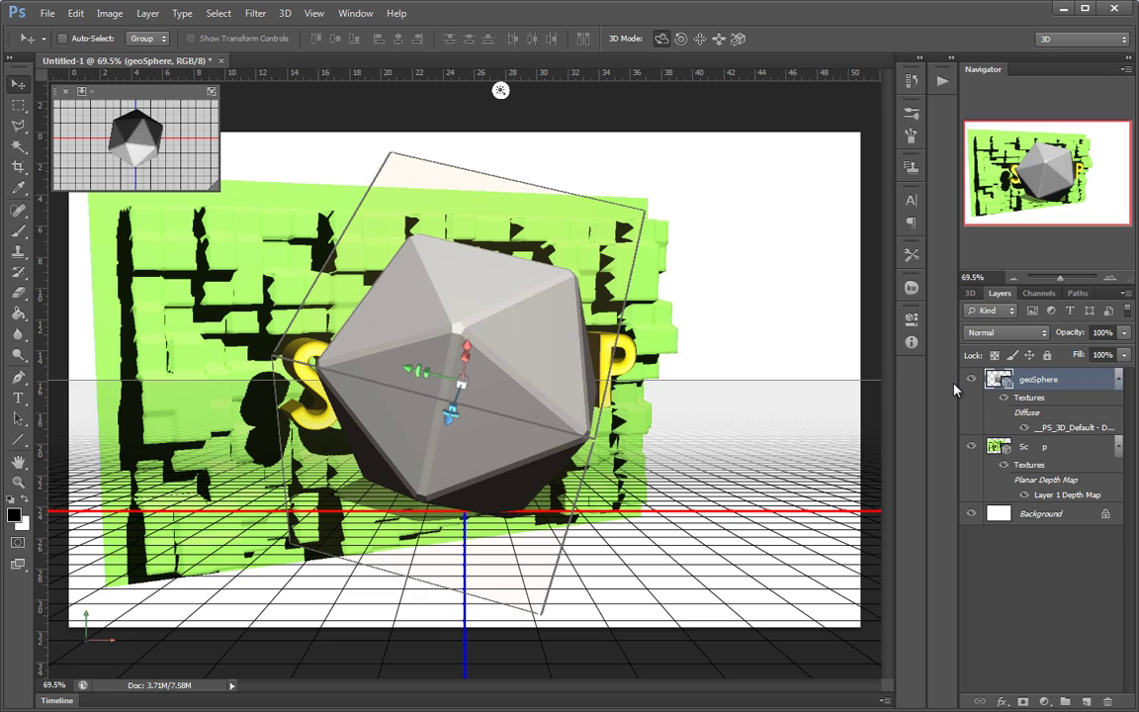
# Duplicate the geoSphere layer and rename the copy geoSphere2
pyautogui.hotkey('ctrl', 'j')
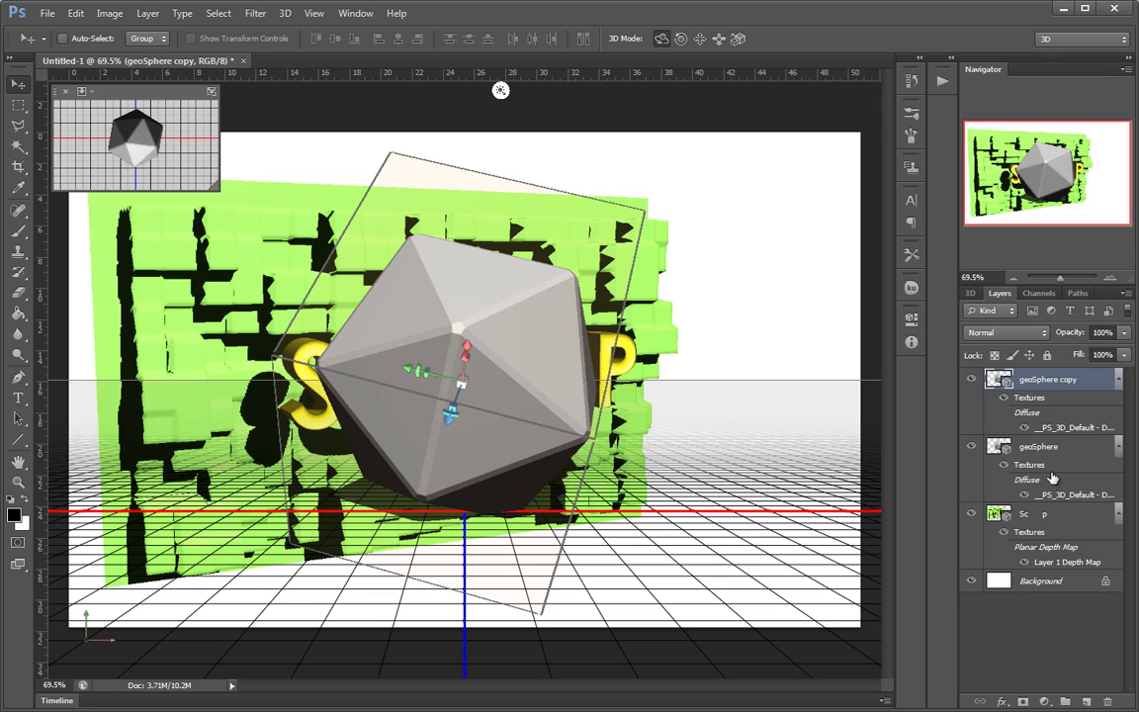
pyautogui.doubleClick(1058, 383)
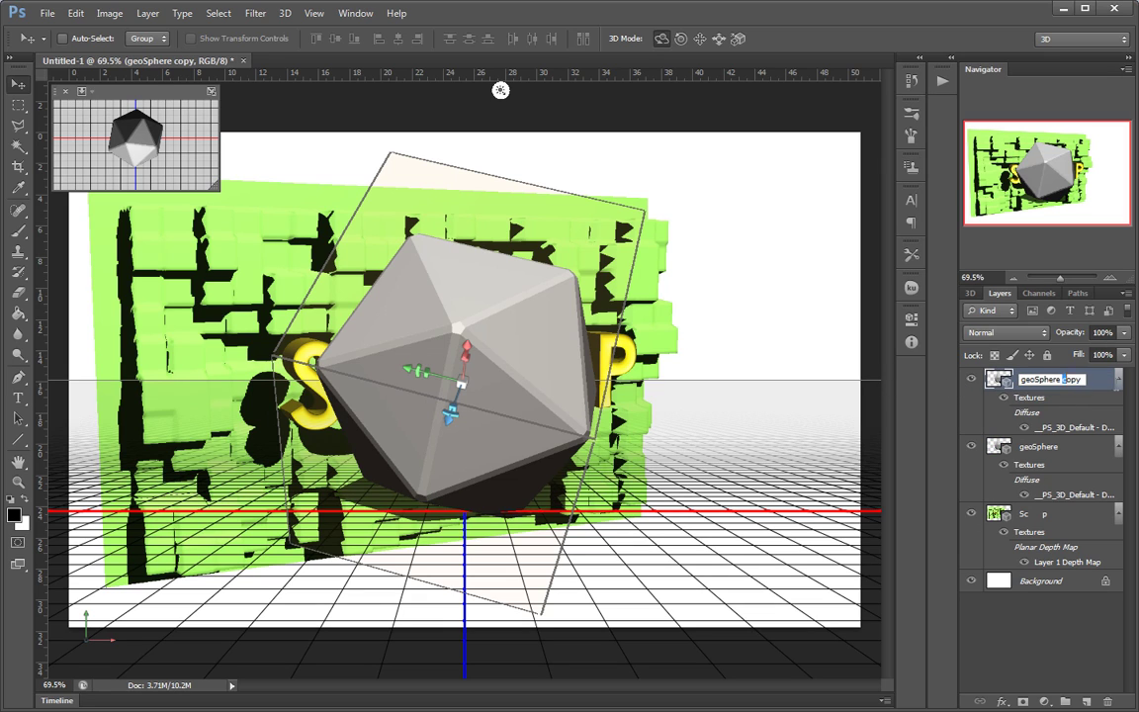
pyautogui.write('2')
pyautogui.press('Return')
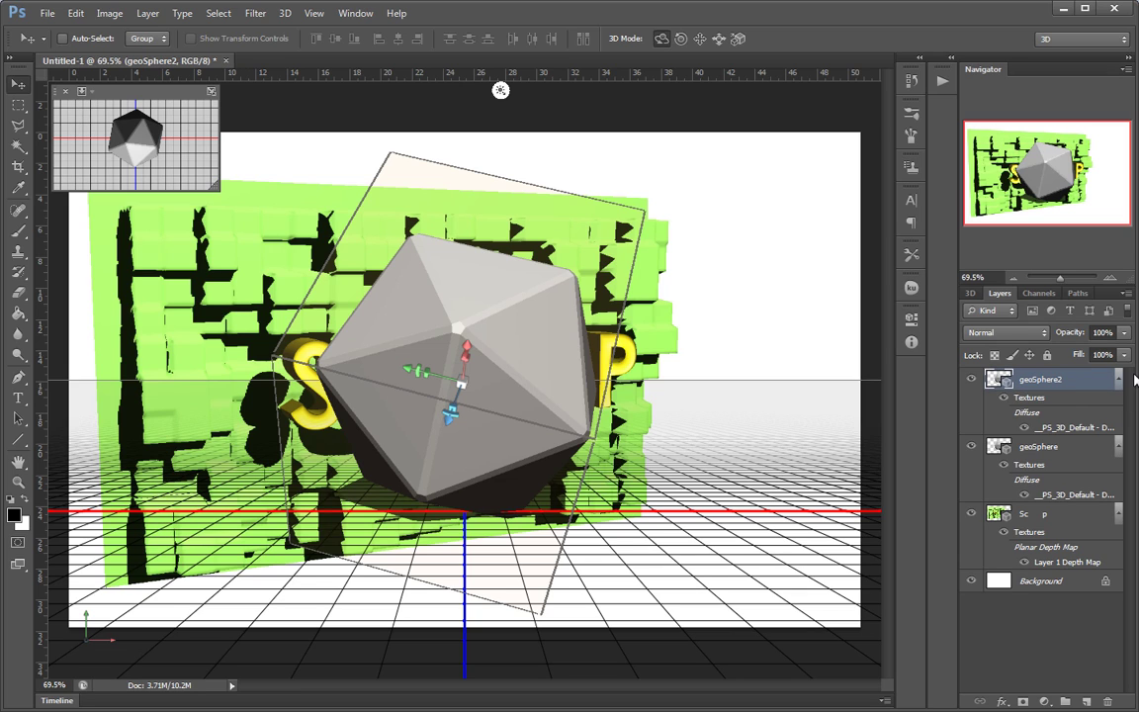
# Merge the geoSphere2, geoSphere and Sc p layers into a single 3D scene
pyautogui.keyDown('ctrl'); pyautogui.click(1078, 449); pyautogui.keyUp('ctrl')
pyautogui.keyDown('ctrl'); pyautogui.click(1093, 516); pyautogui.keyUp('ctrl')
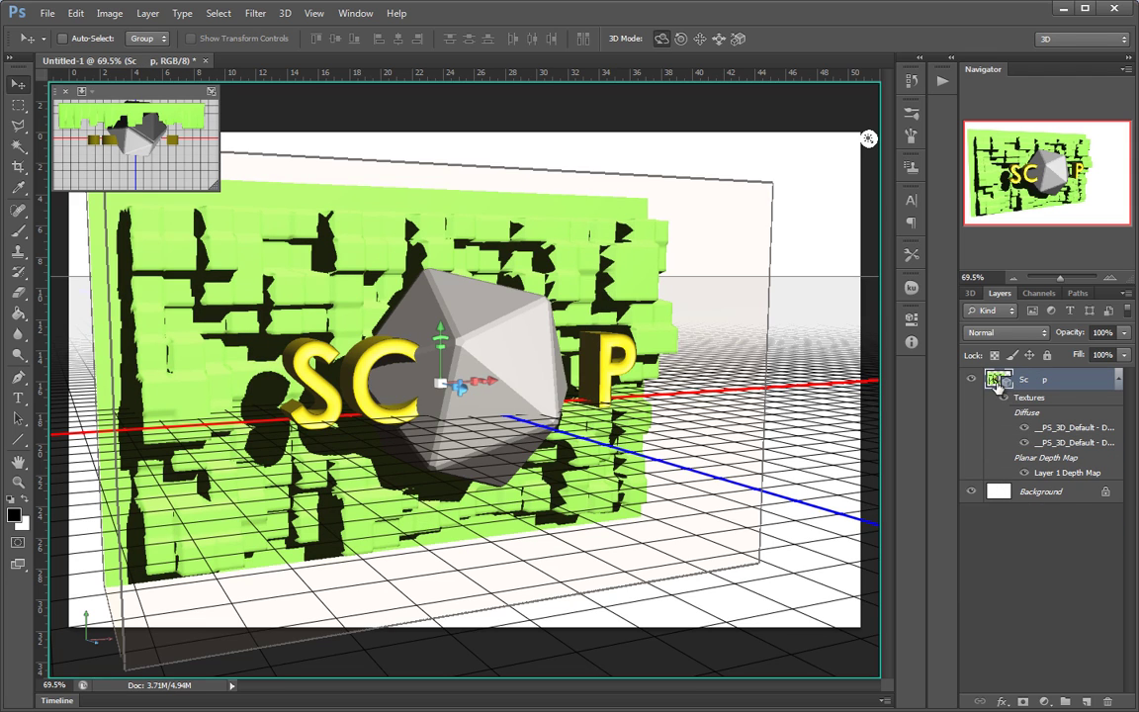
# Move one of the two overlapping geoSpheres along the ZX plane, forward and to the right, to separate them
pyautogui.click(477, 372)
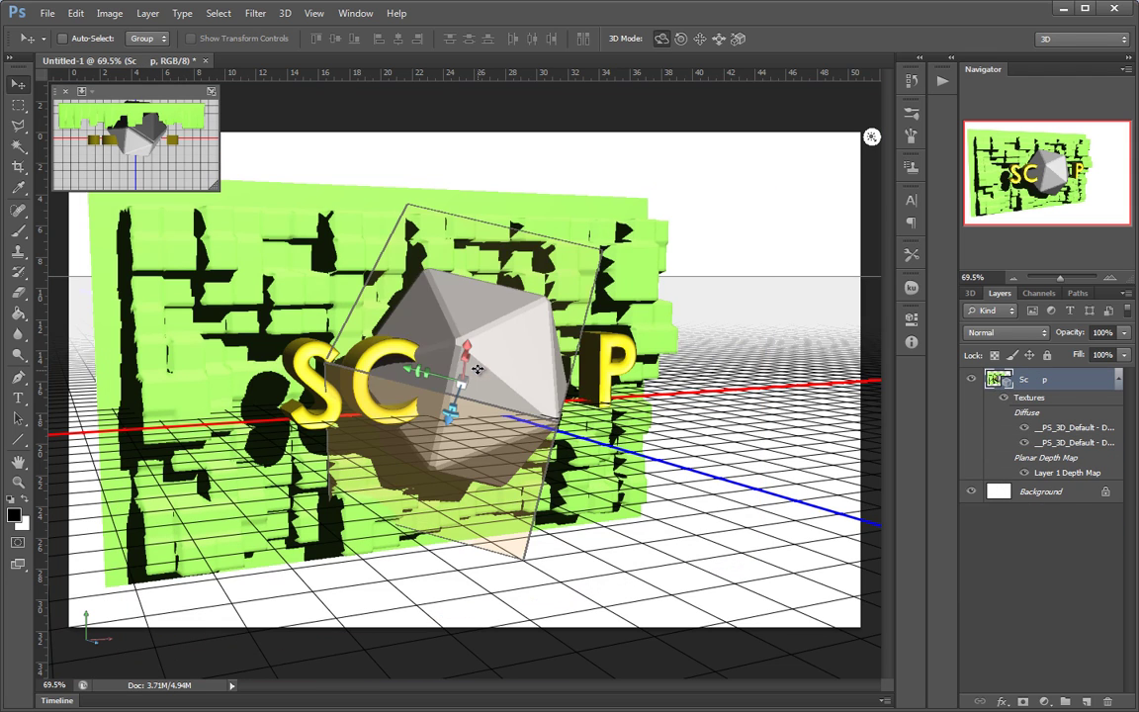
pyautogui.moveTo(421, 372); pyautogui.dragTo(495, 374)
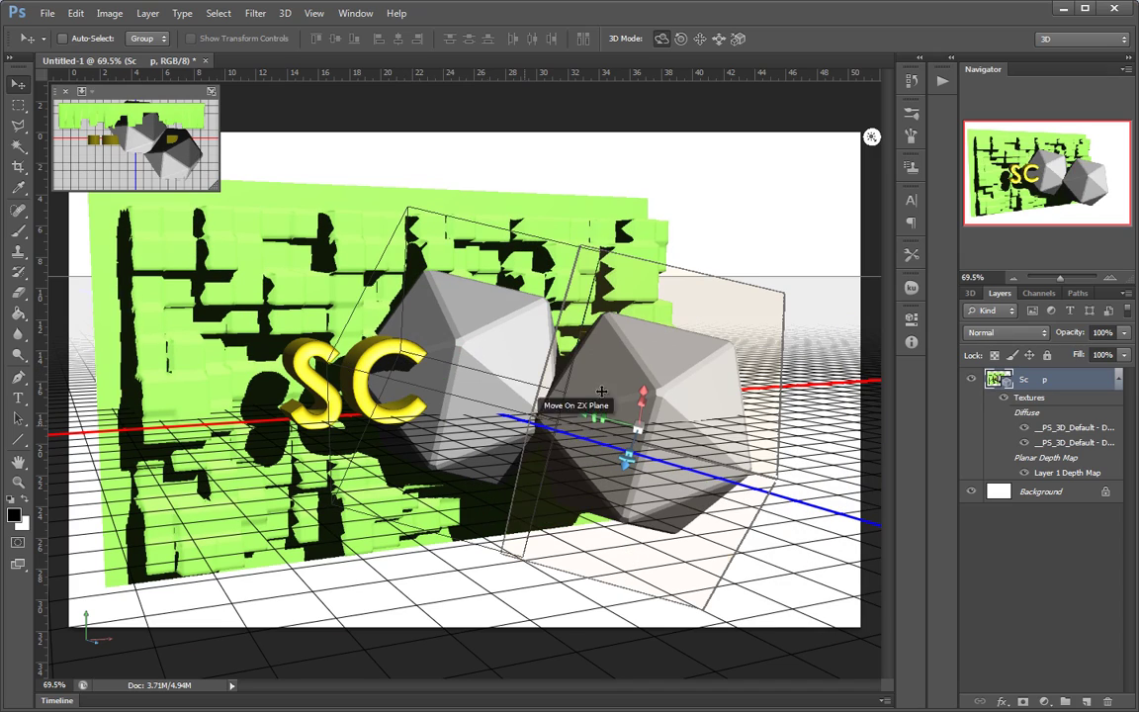
pyautogui.click(771, 229)
pyautogui.moveTo(640, 221); pyautogui.dragTo(674, 221)
pyautogui.click(563, 302)
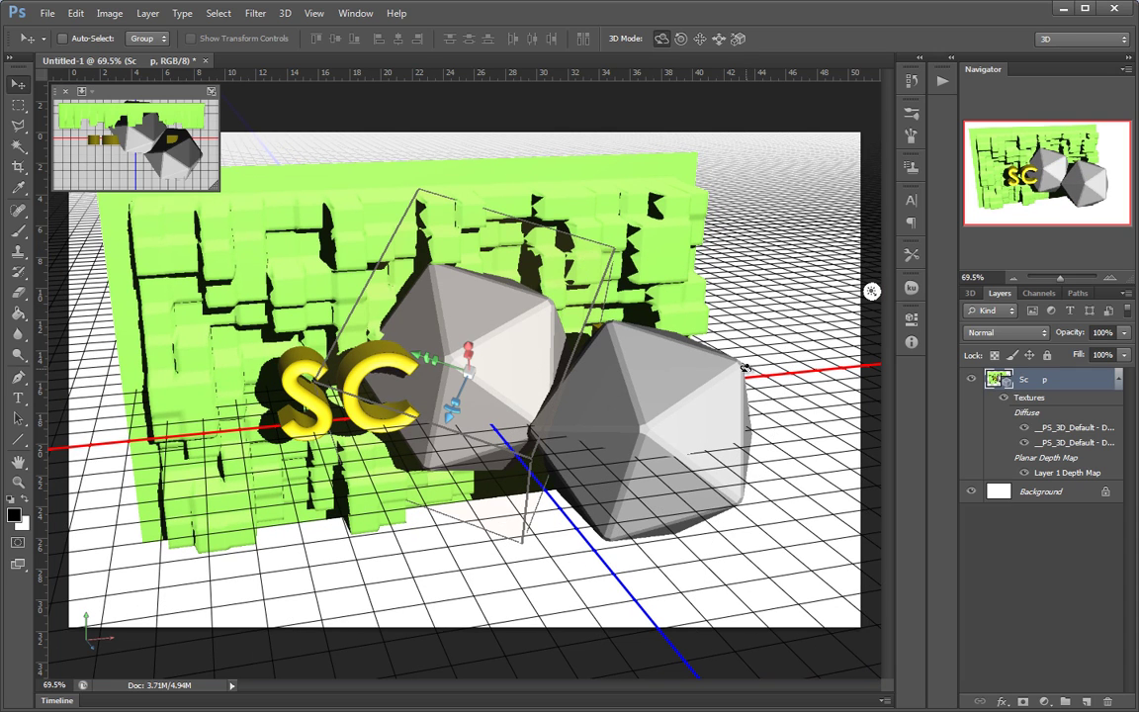
# Scale the geoSphere_Layer and geoSphere2_Layer groups together to 50% on the X, Y and Z axes
pyautogui.click(970, 292)
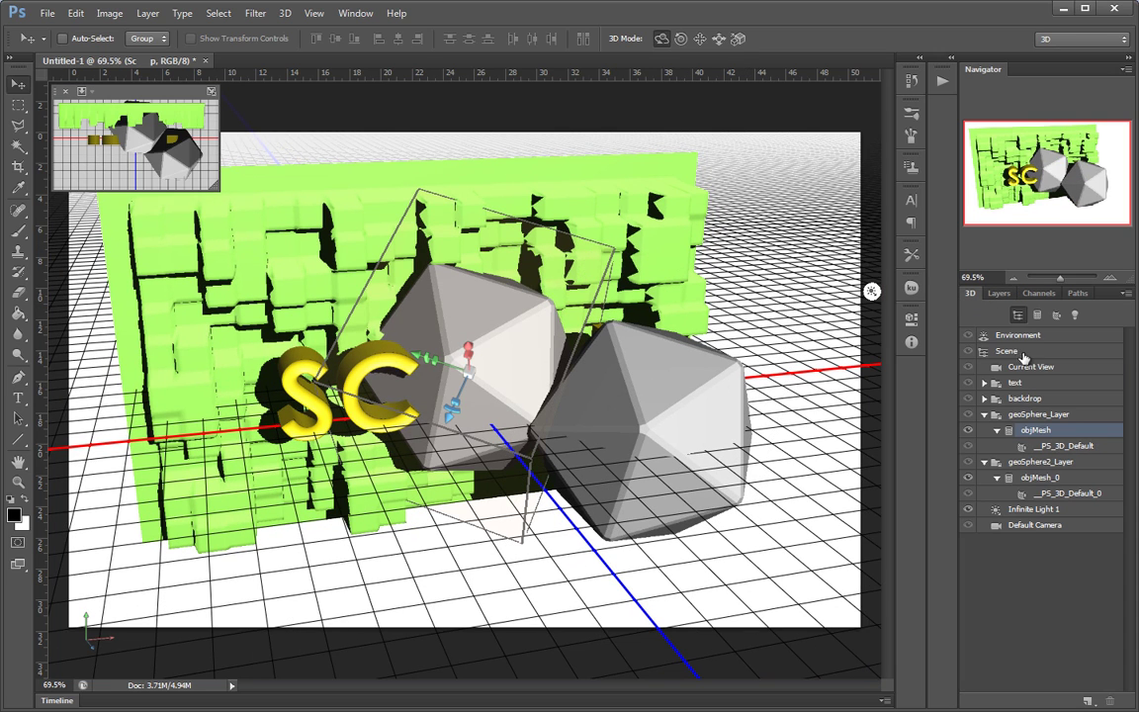
pyautogui.doubleClick(1048, 462)
pyautogui.keyDown('ctrl'); pyautogui.click(1048, 462); pyautogui.keyUp('ctrl')
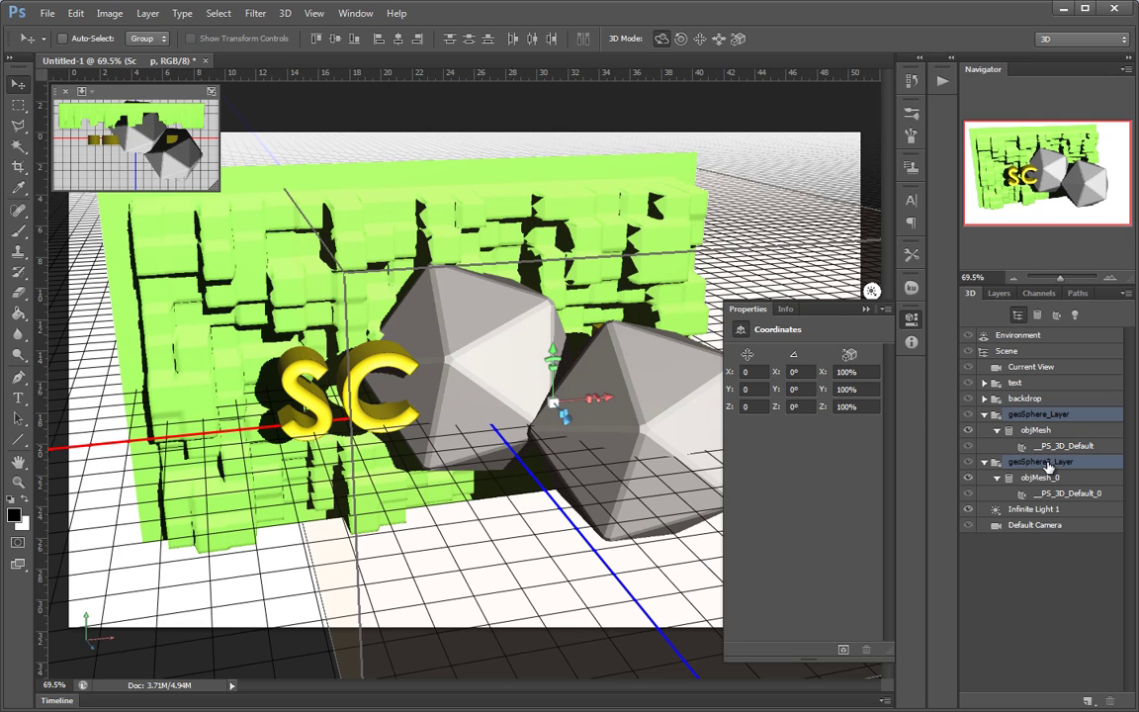
pyautogui.click(860, 371)
pyautogui.write('50')
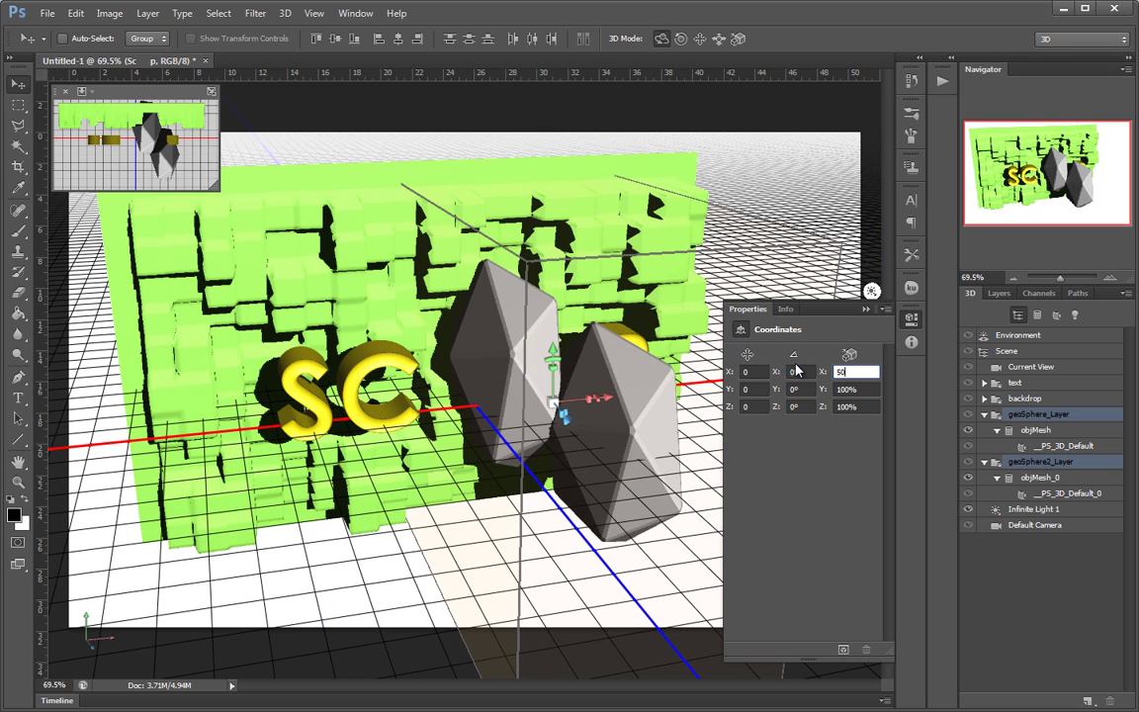
pyautogui.press('Return')
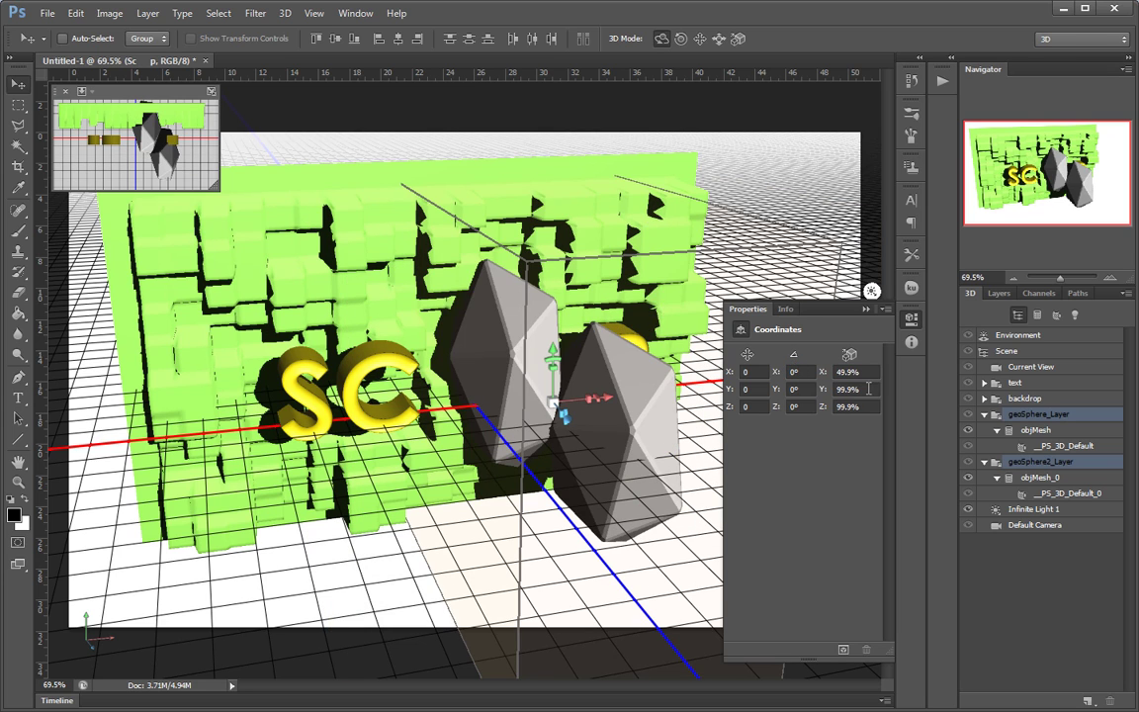
pyautogui.click(860, 389)
pyautogui.write('50')
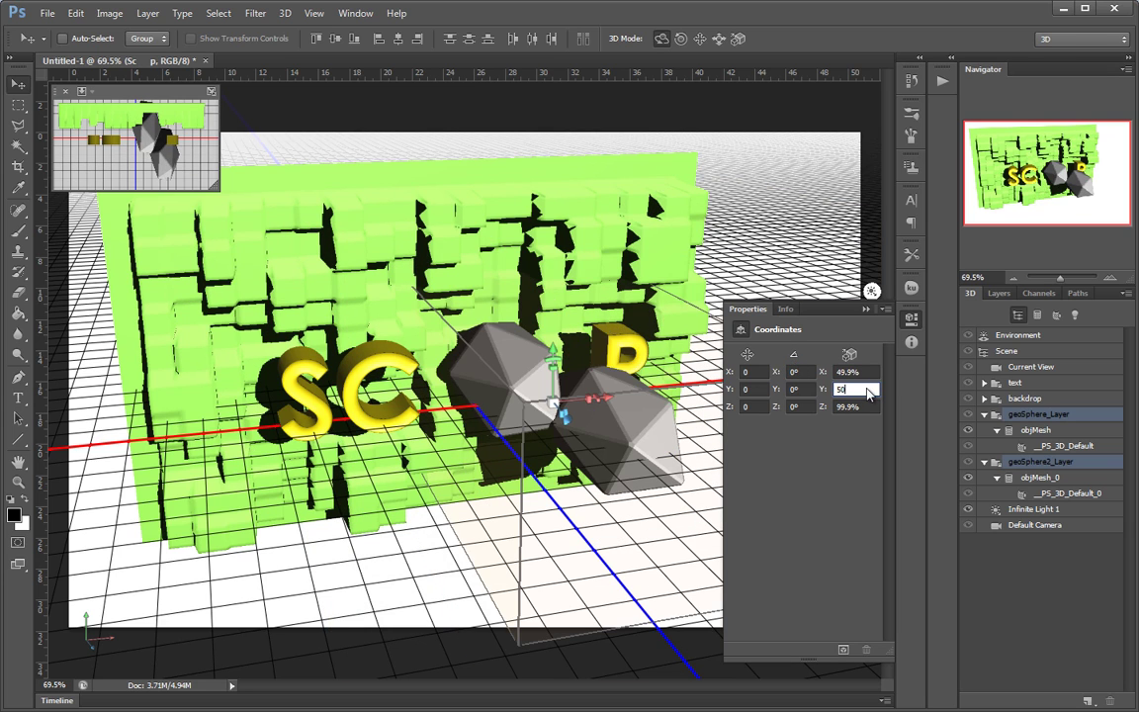
pyautogui.click(865, 406)
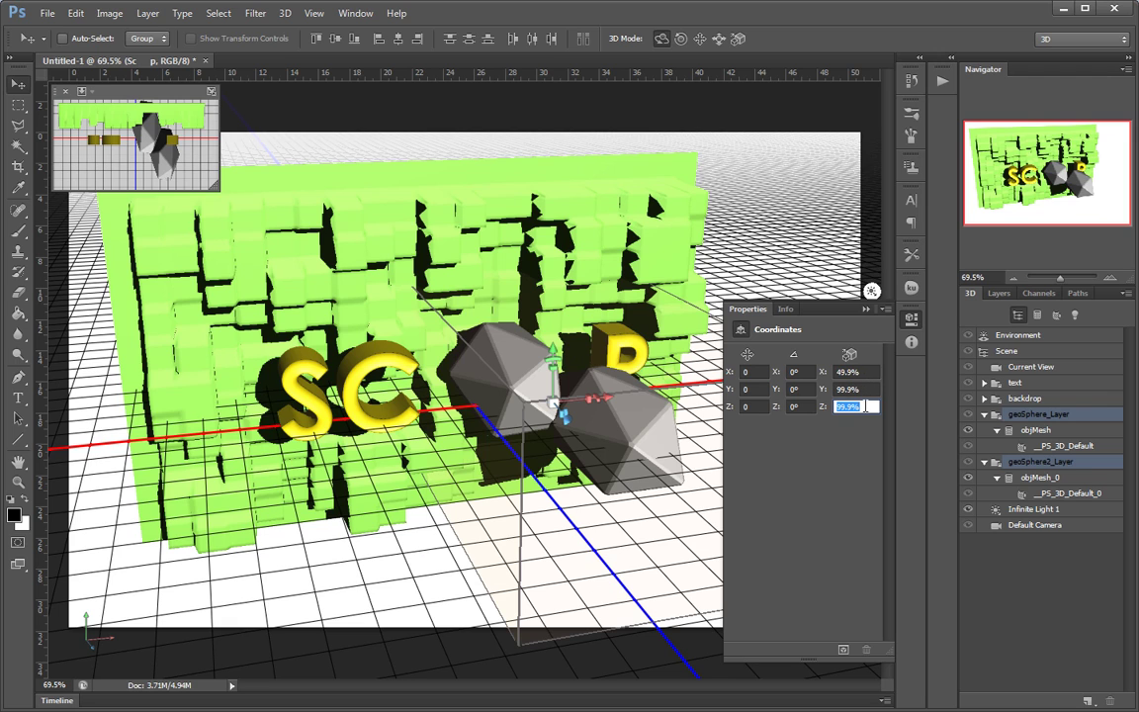
pyautogui.write('50')
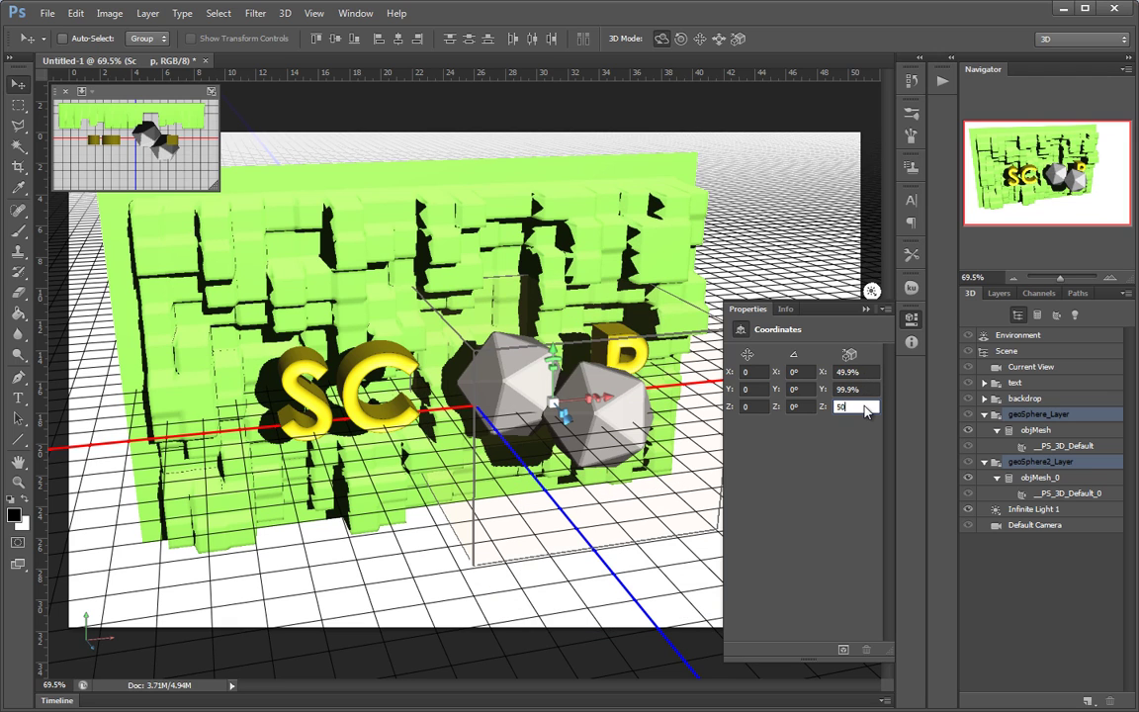
pyautogui.press('Return')
# Set the scale of the objMesh_0 mesh in geoSphere2_Layer to 50% on the X, Y and Z axes
pyautogui.click(754, 221)
pyautogui.moveTo(677, 231); pyautogui.dragTo(727, 299)
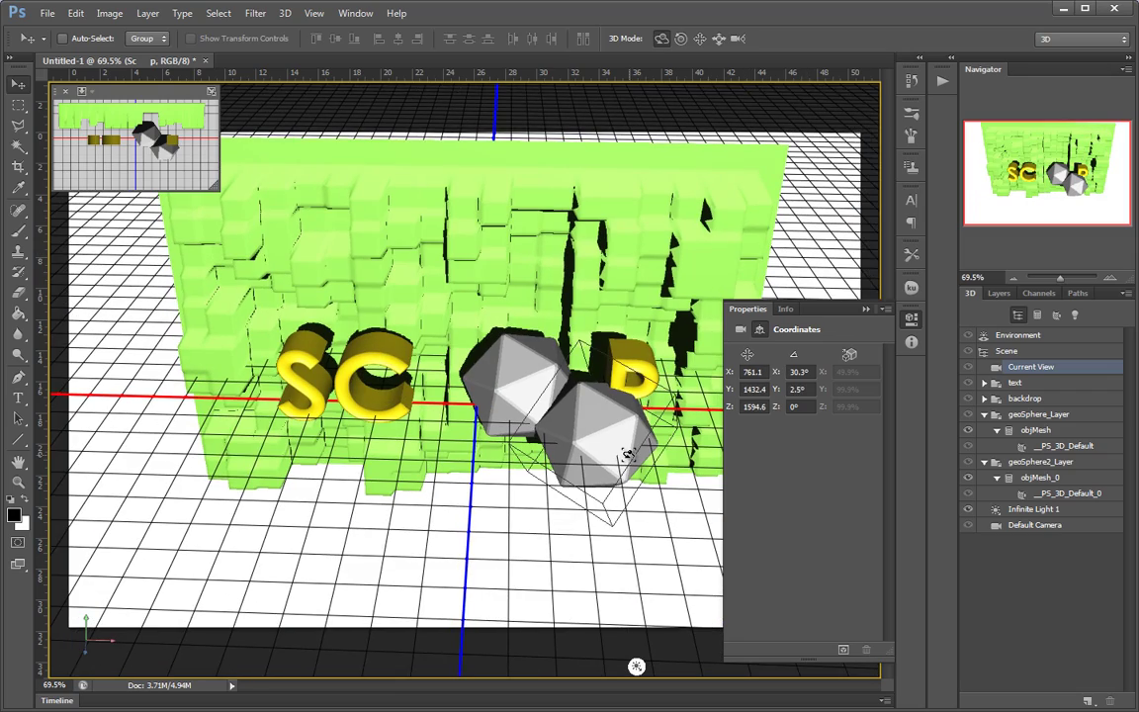
pyautogui.click(626, 454)
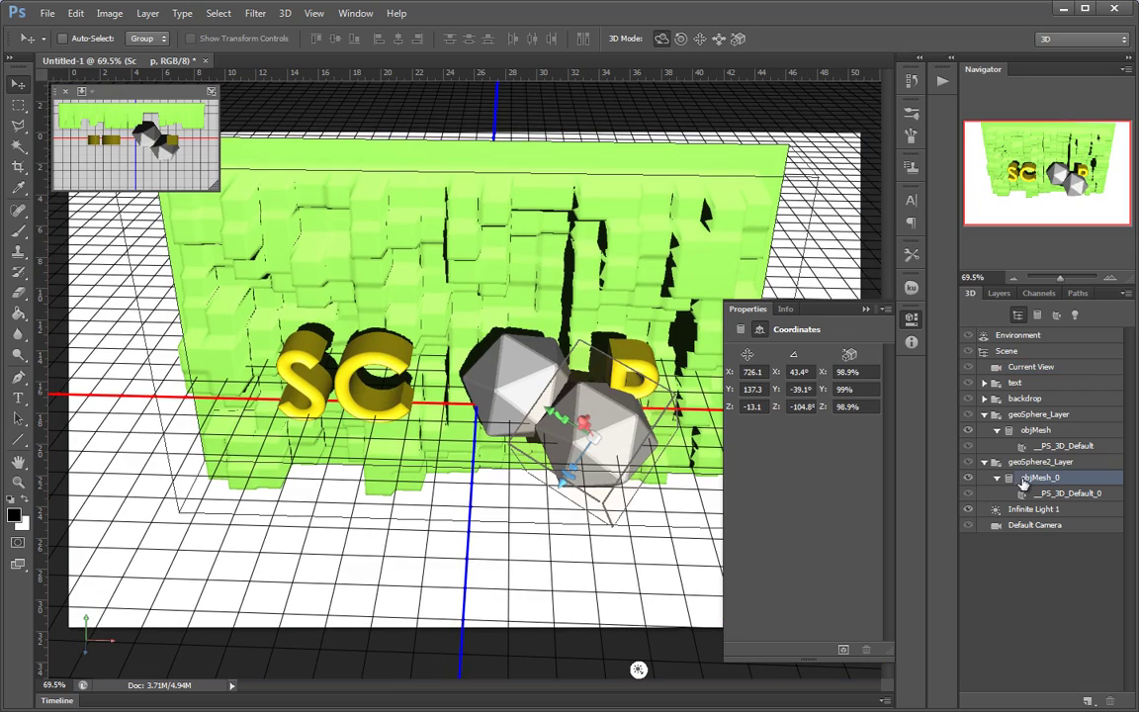
pyautogui.click(866, 371)
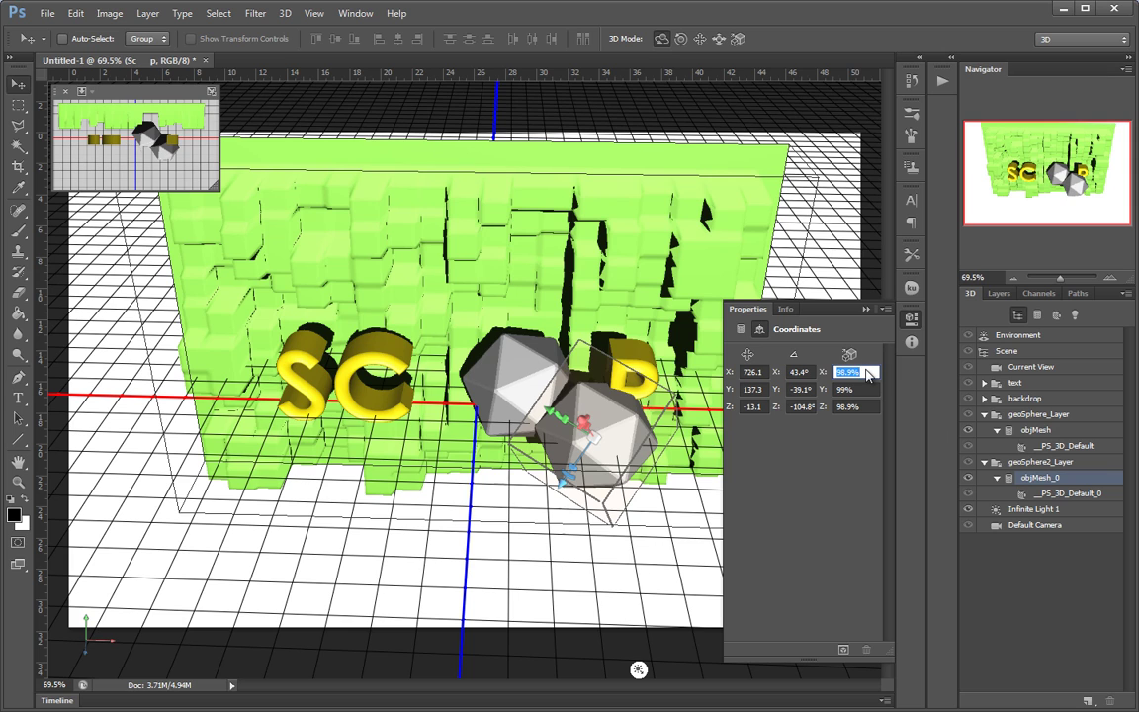
pyautogui.write('100')
pyautogui.press('BackSpace')
pyautogui.press('BackSpace')
pyautogui.press('BackSpace')
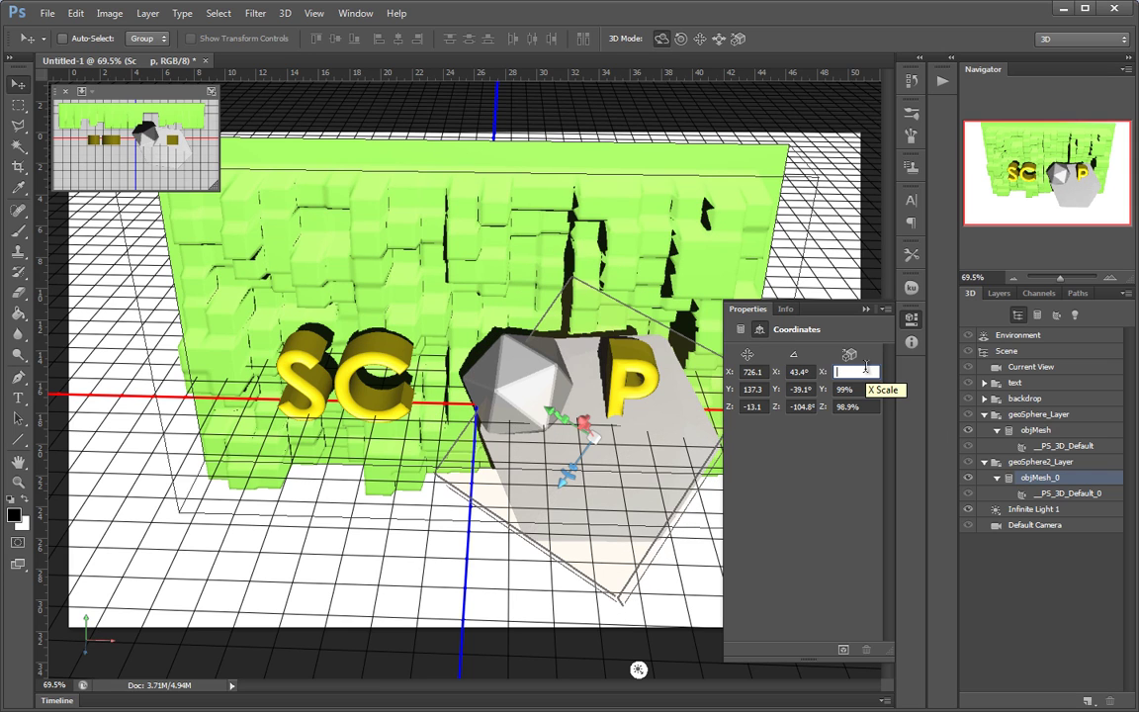
pyautogui.write('50')
pyautogui.press('Tab')
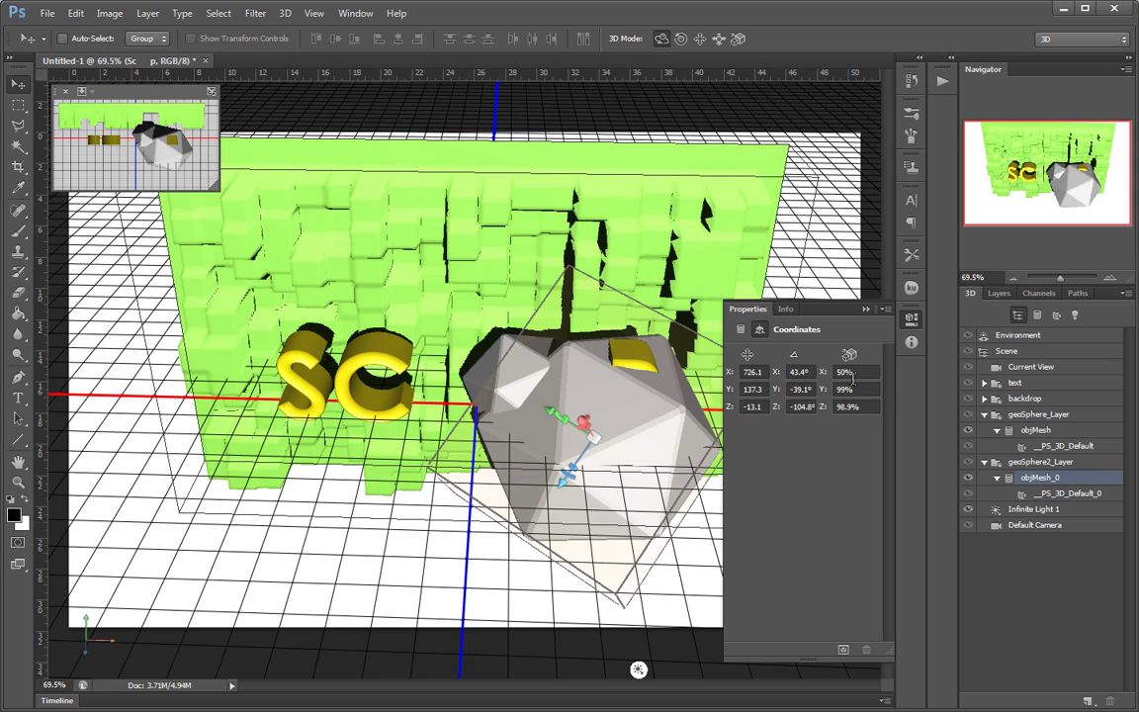
pyautogui.write('50')
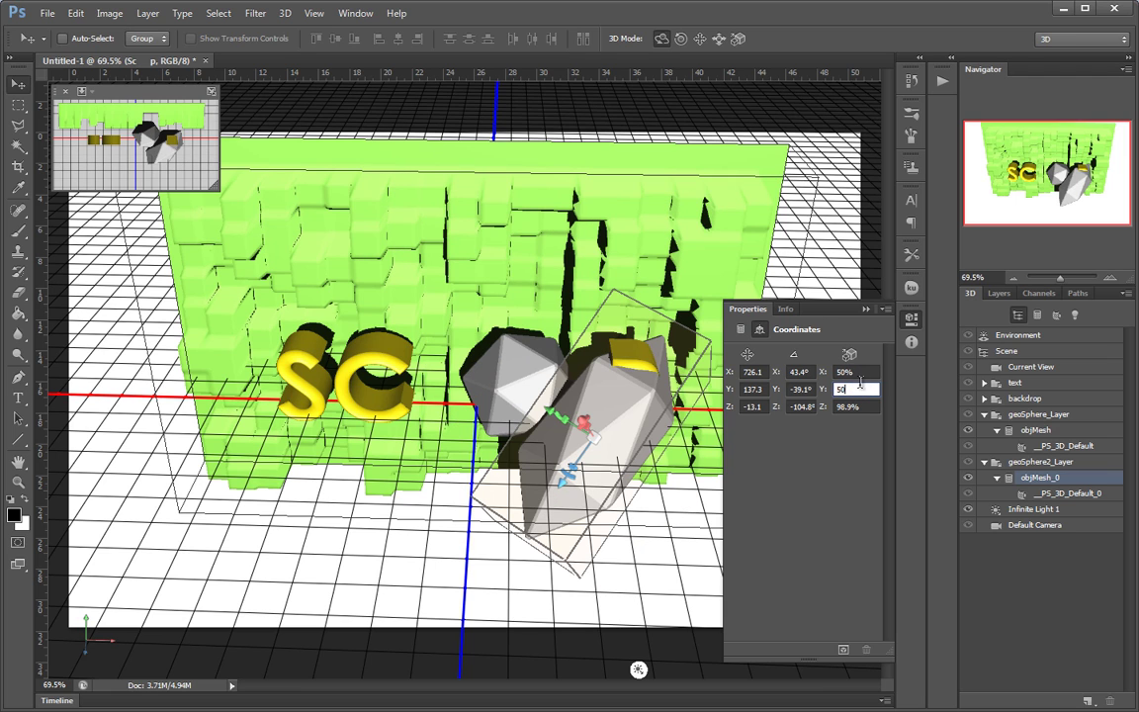
pyautogui.click(858, 406)
pyautogui.write('50')
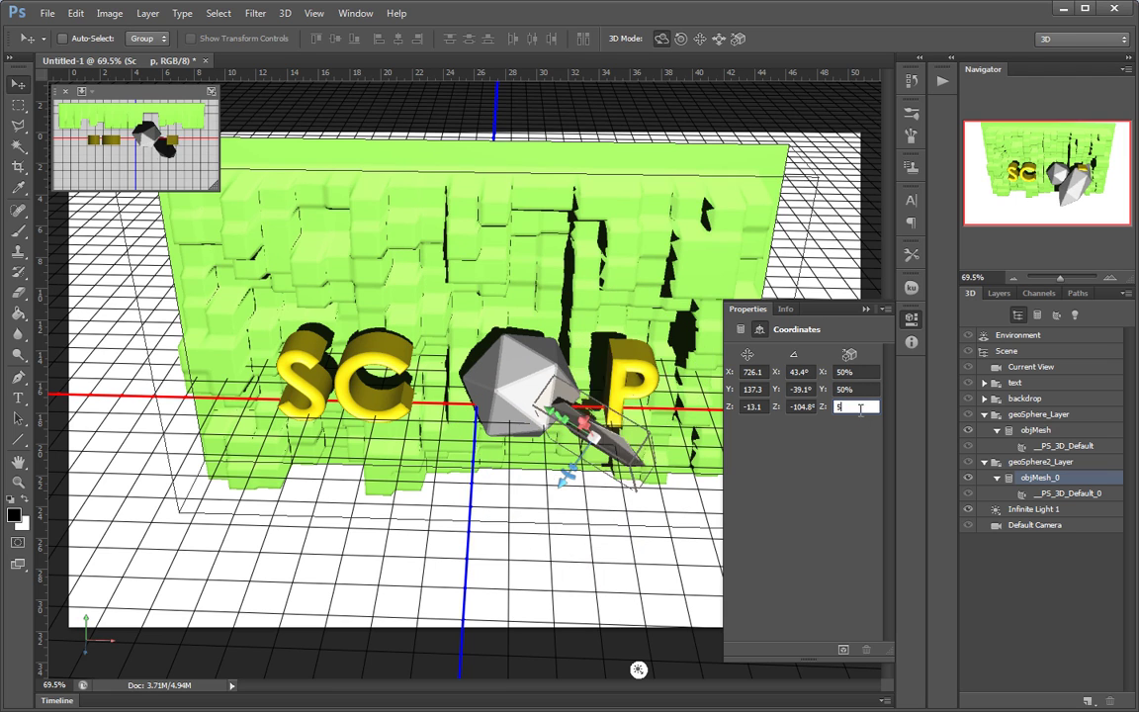
# Set the scale of the objMesh mesh in geoSphere_Layer to 50% on the X, Y and Z axes
pyautogui.click(516, 380)
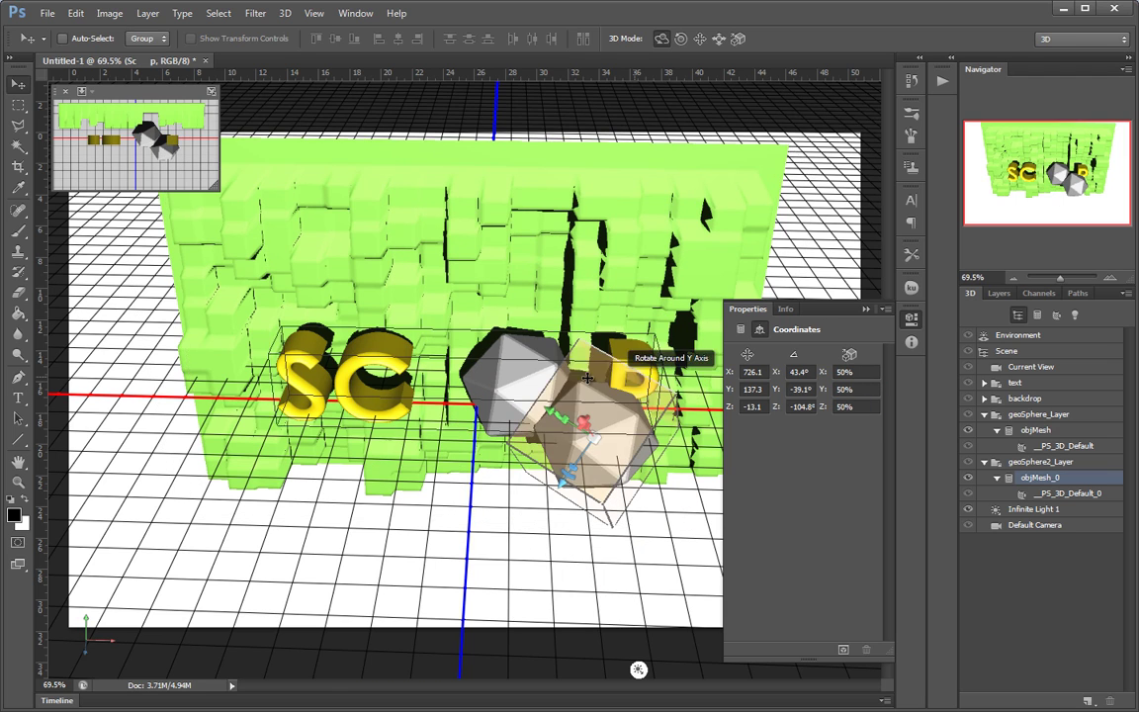
pyautogui.click(862, 371)
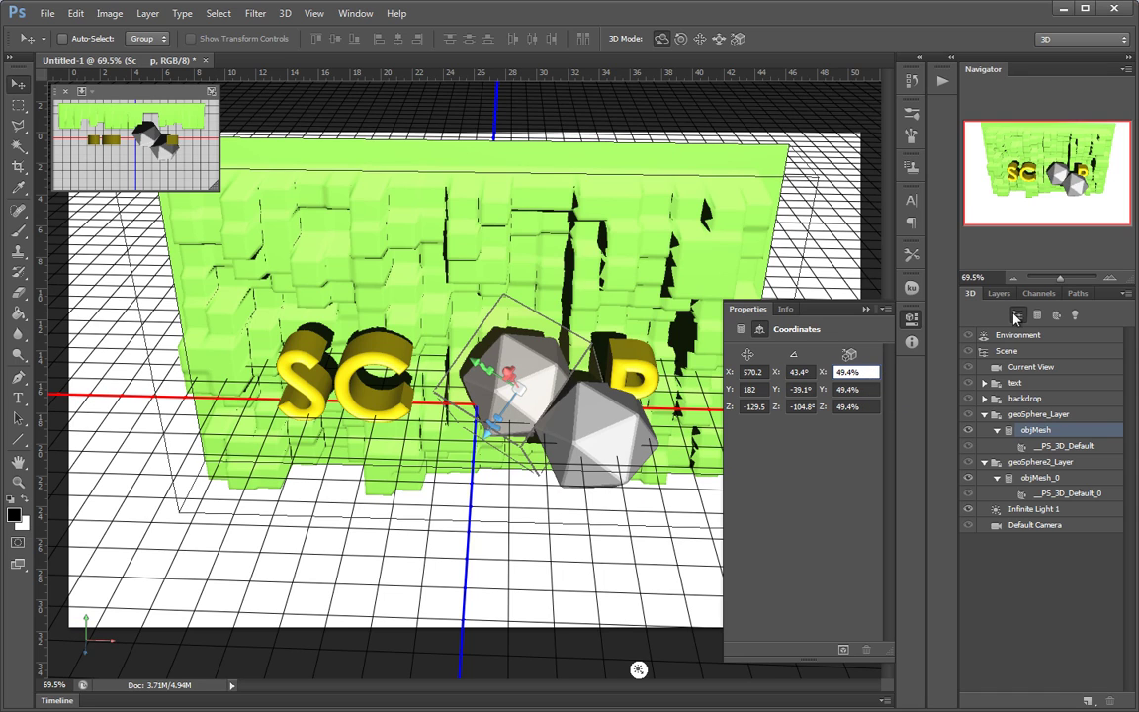
pyautogui.doubleClick(864, 372)
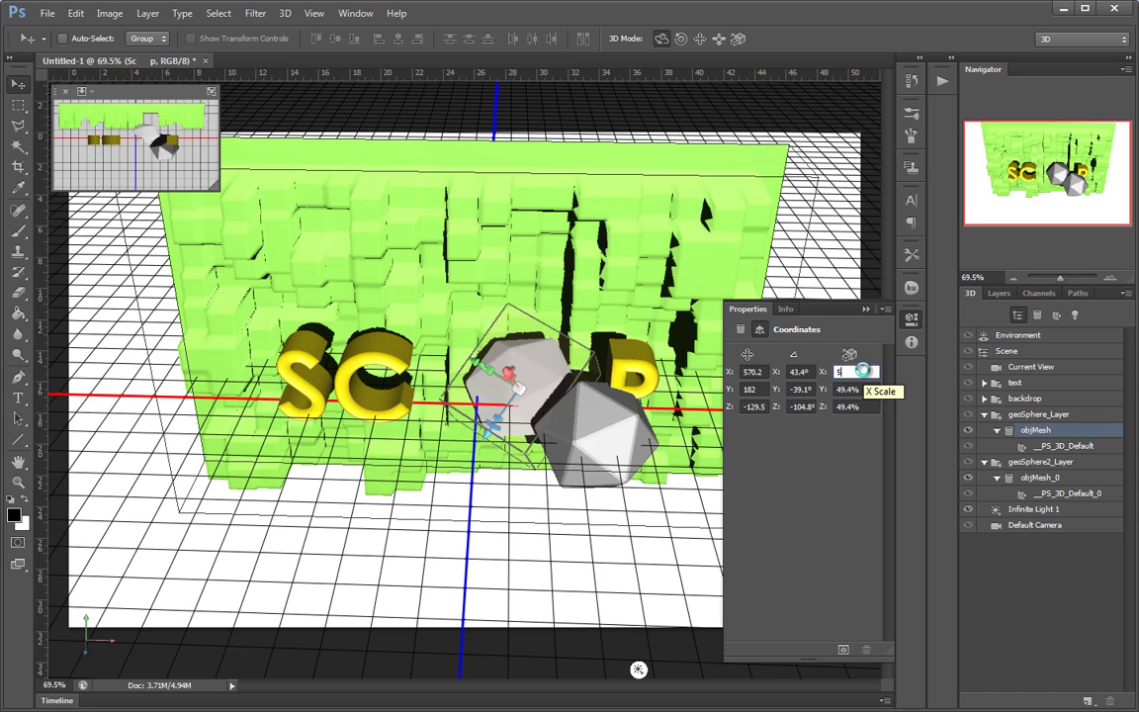
pyautogui.write('50')
pyautogui.press('Return')
pyautogui.click(860, 391)
pyautogui.write('50')
pyautogui.press('Return')
pyautogui.click(867, 407)
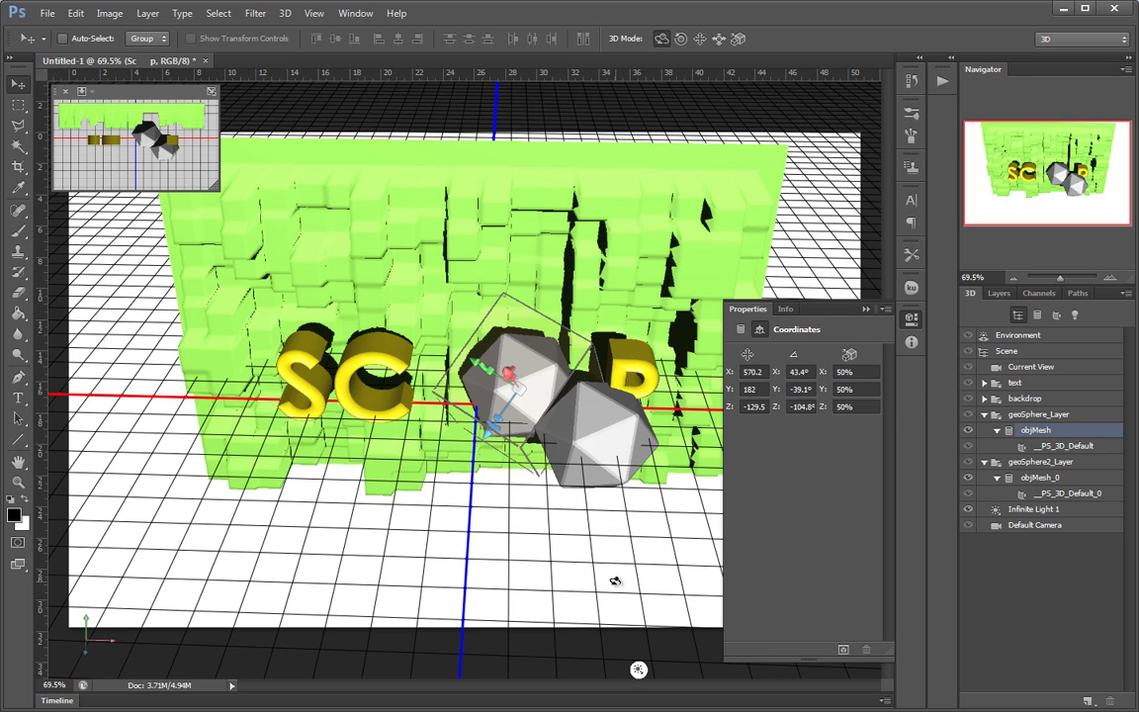
# Set the objMesh mesh's rotation to 0° on all three axes and move it along the X axis to beside the letter C
pyautogui.click(550, 571)
pyautogui.moveTo(549, 572); pyautogui.dragTo(506, 386)
pyautogui.click(503, 376)
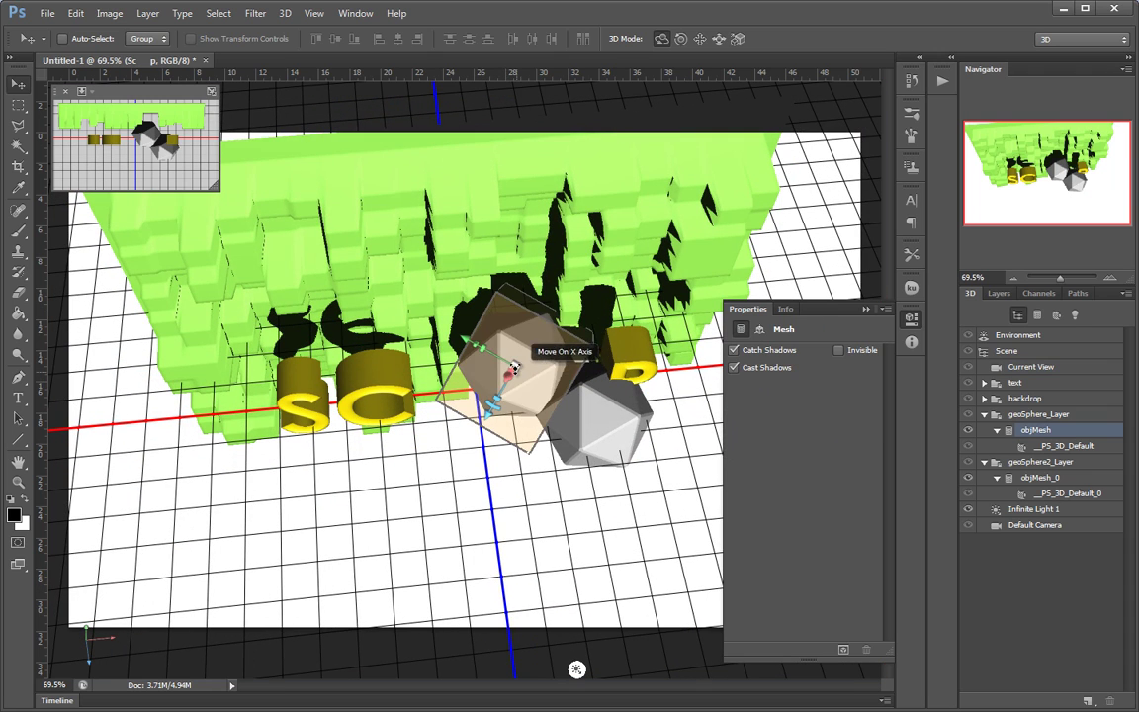
pyautogui.click(759, 329)
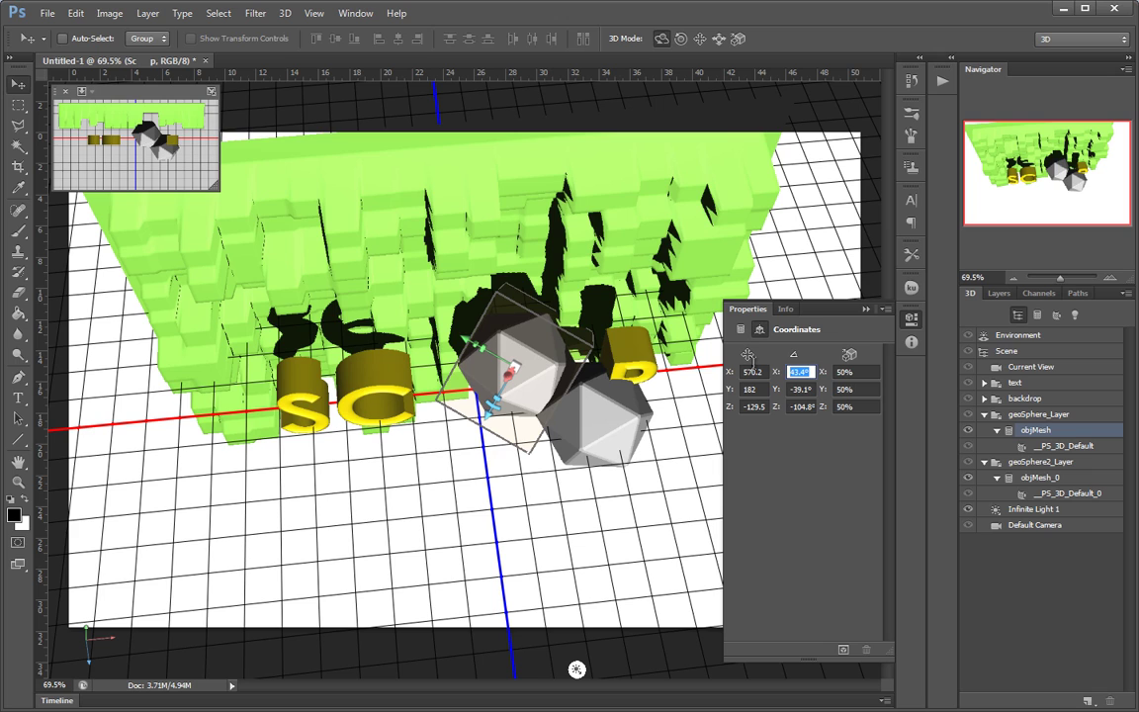
pyautogui.write('0')
pyautogui.press('Tab')
pyautogui.write('0')
pyautogui.press('Tab')
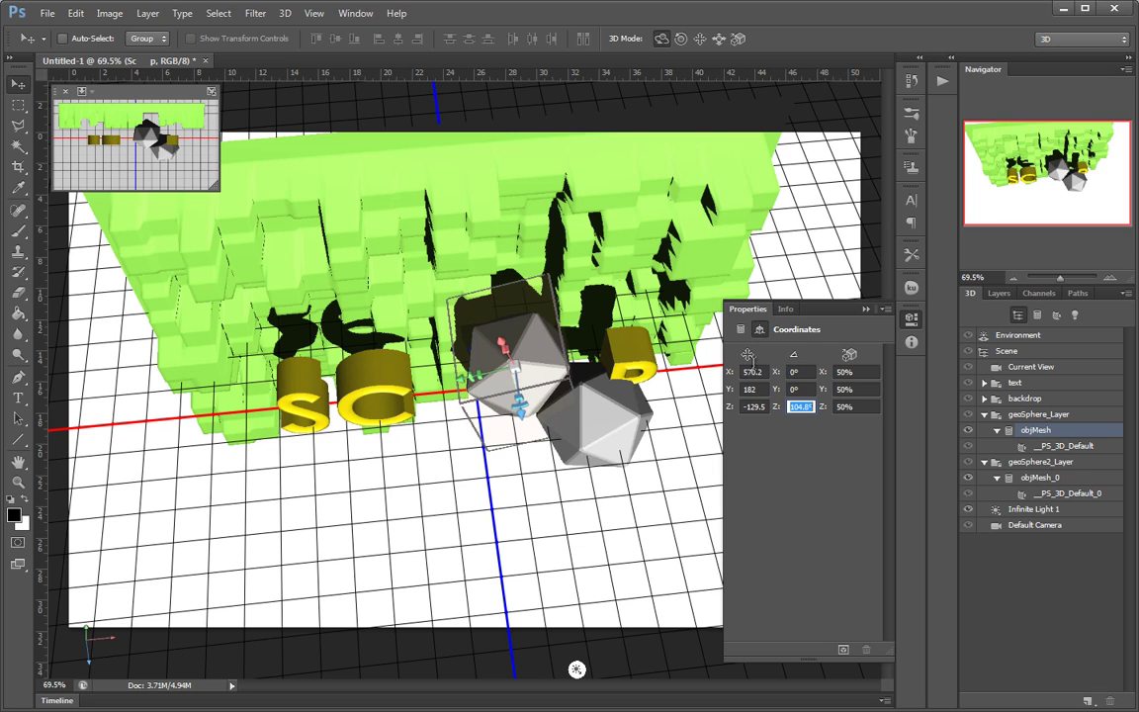
pyautogui.write('0')
pyautogui.press('Return')
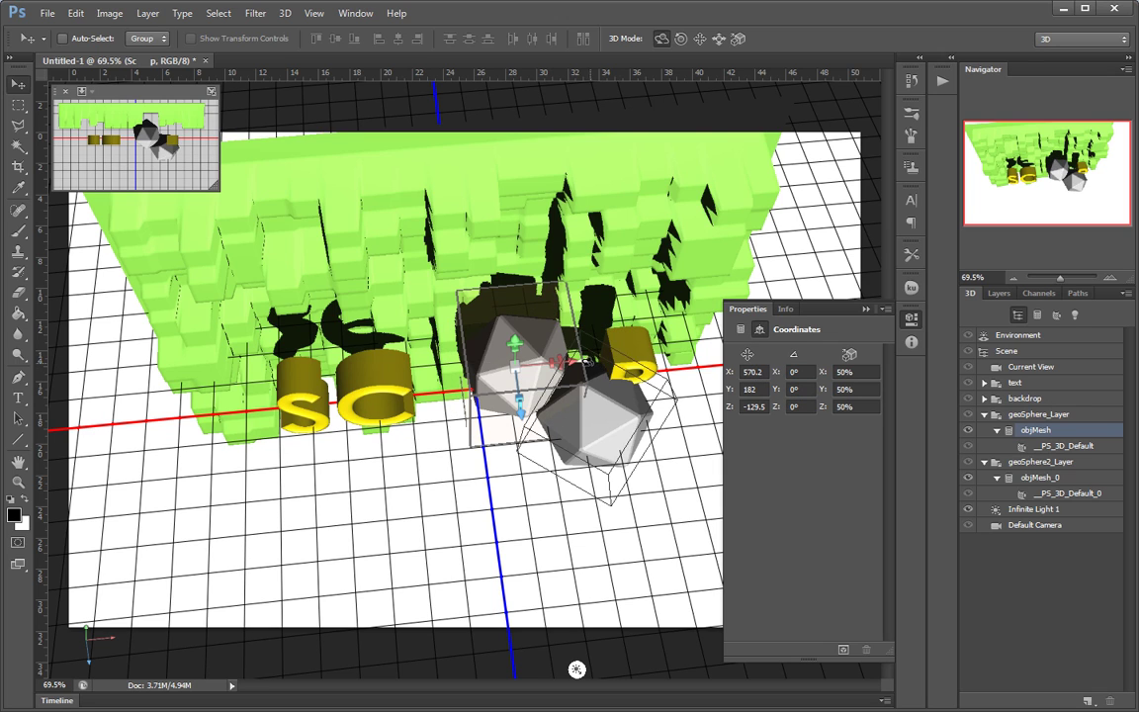
pyautogui.moveTo(560, 361); pyautogui.dragTo(510, 362)
# Set the objMesh_0 mesh's rotation to 0° on all three axes and move it back along the Z axis toward the green wall
pyautogui.click(598, 415)
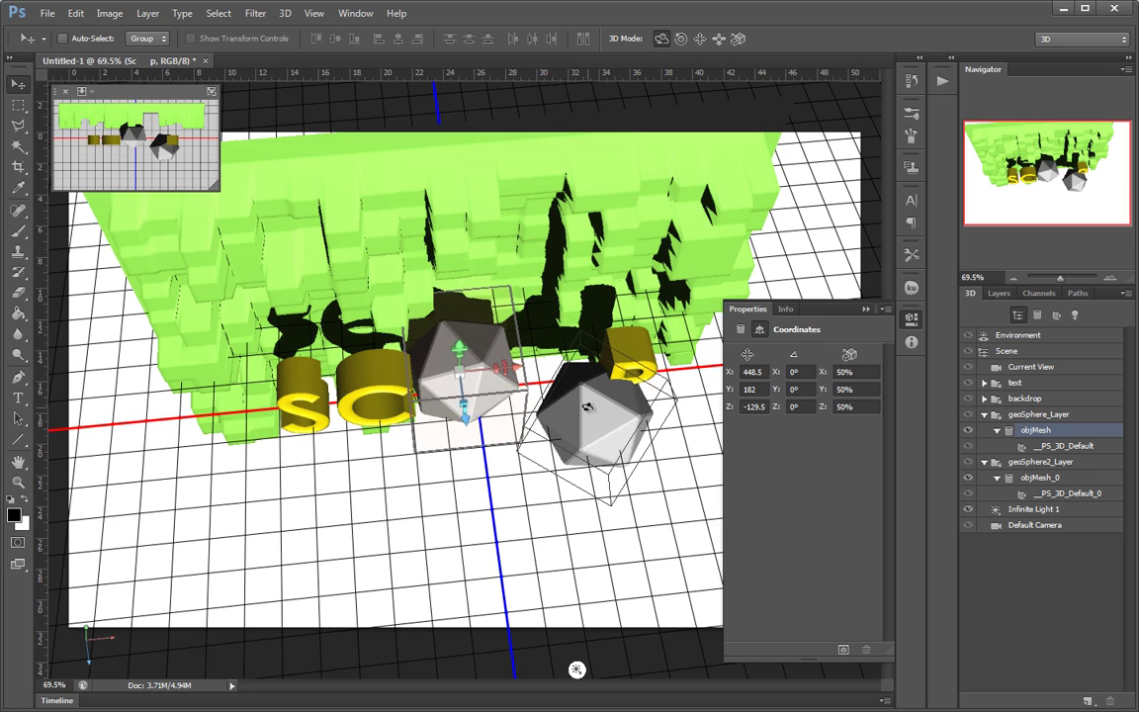
pyautogui.click(805, 371)
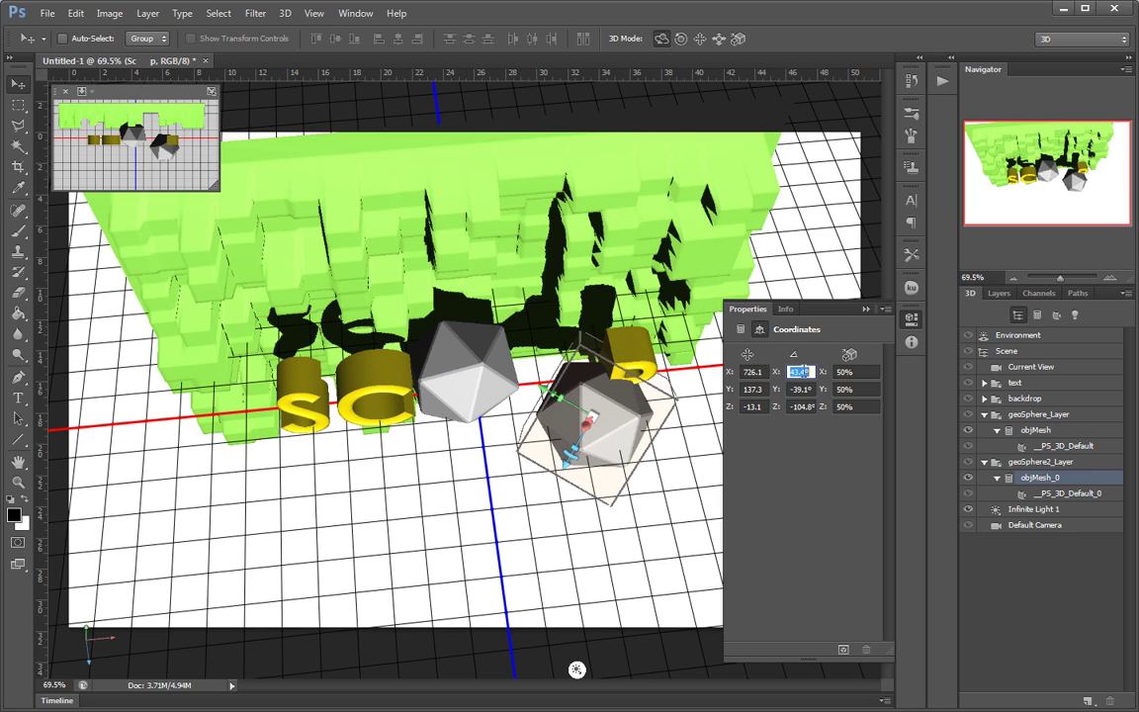
pyautogui.write('0')
pyautogui.press('Tab')
pyautogui.write('0')
pyautogui.press('Tab')
pyautogui.write('0')
pyautogui.press('Return')
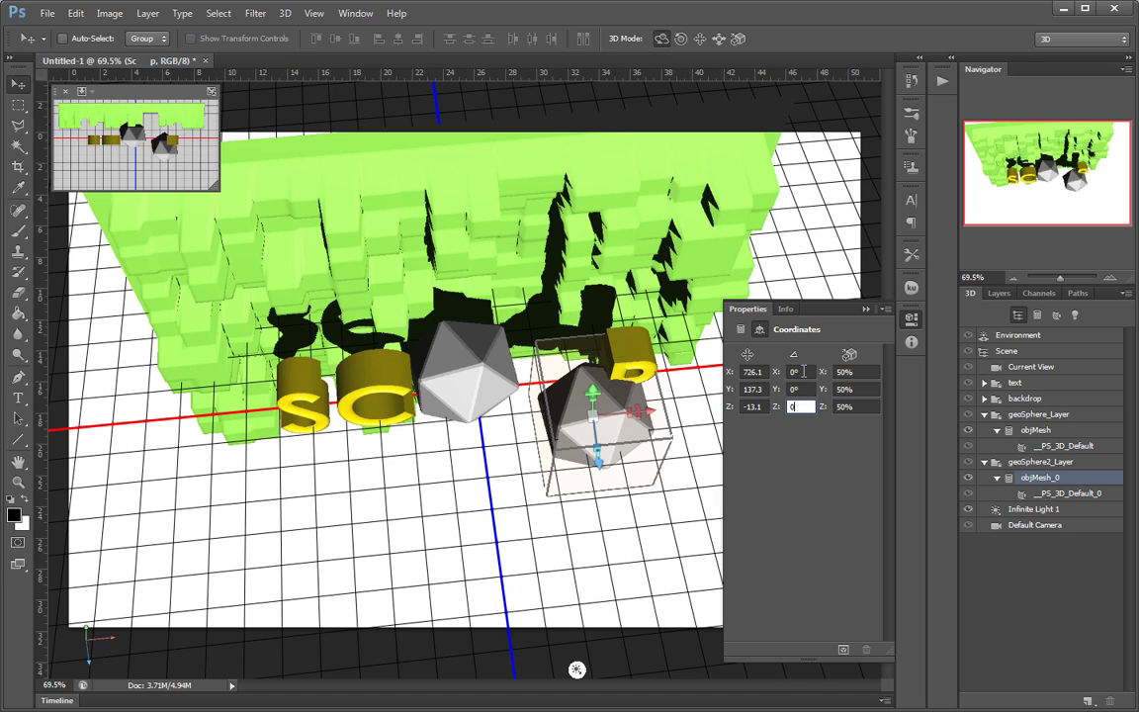
pyautogui.moveTo(598, 455); pyautogui.dragTo(590, 422)
# Move both geoSphere meshes forward along the Z axis into line with the letters, shifting objMesh_0 by about 80
pyautogui.click(610, 499)
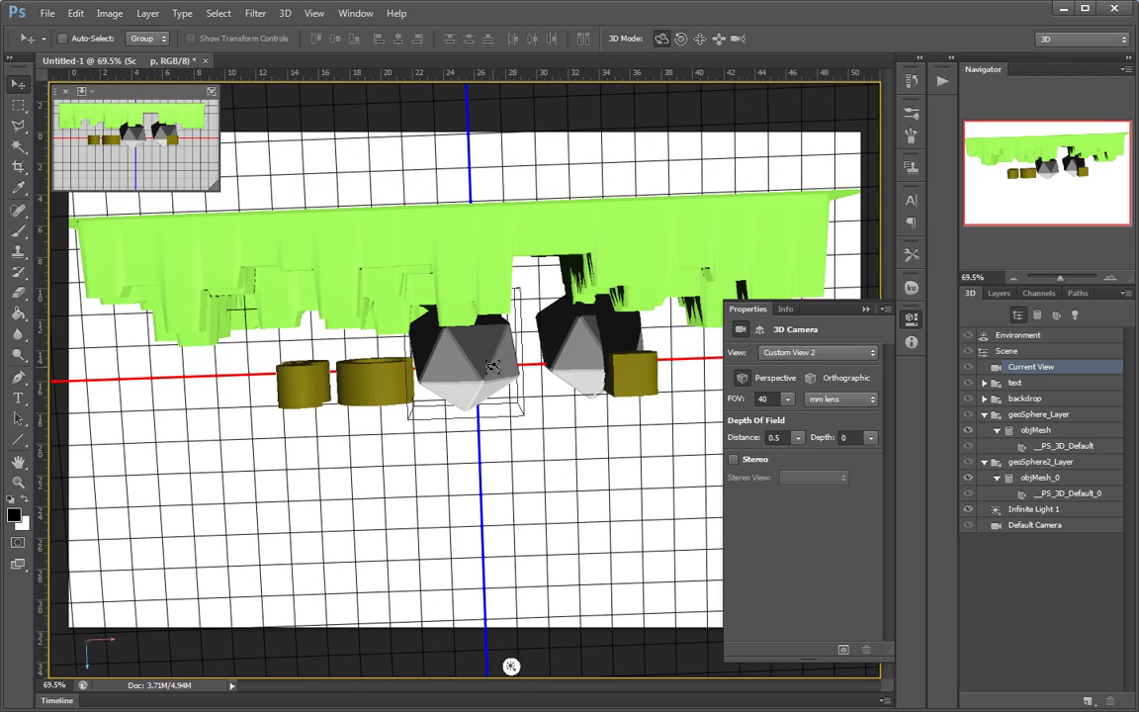
pyautogui.click(461, 348)
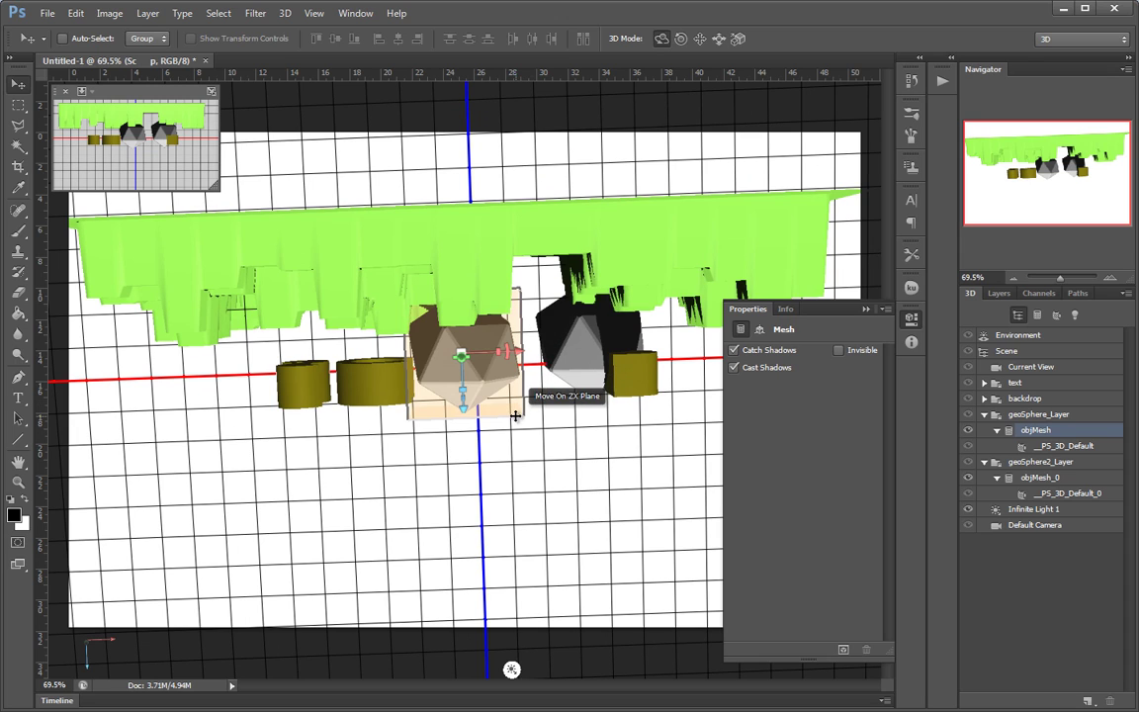
pyautogui.moveTo(464, 407); pyautogui.dragTo(463, 435)
pyautogui.click(582, 357)
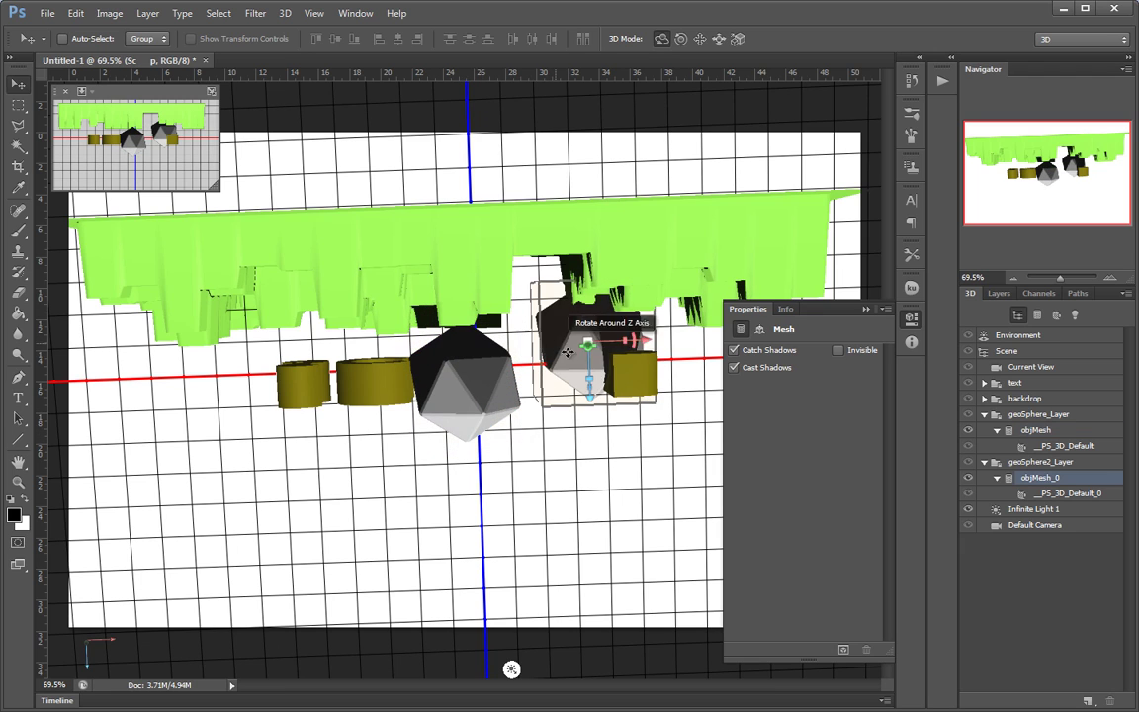
pyautogui.moveTo(590, 397); pyautogui.dragTo(590, 433)
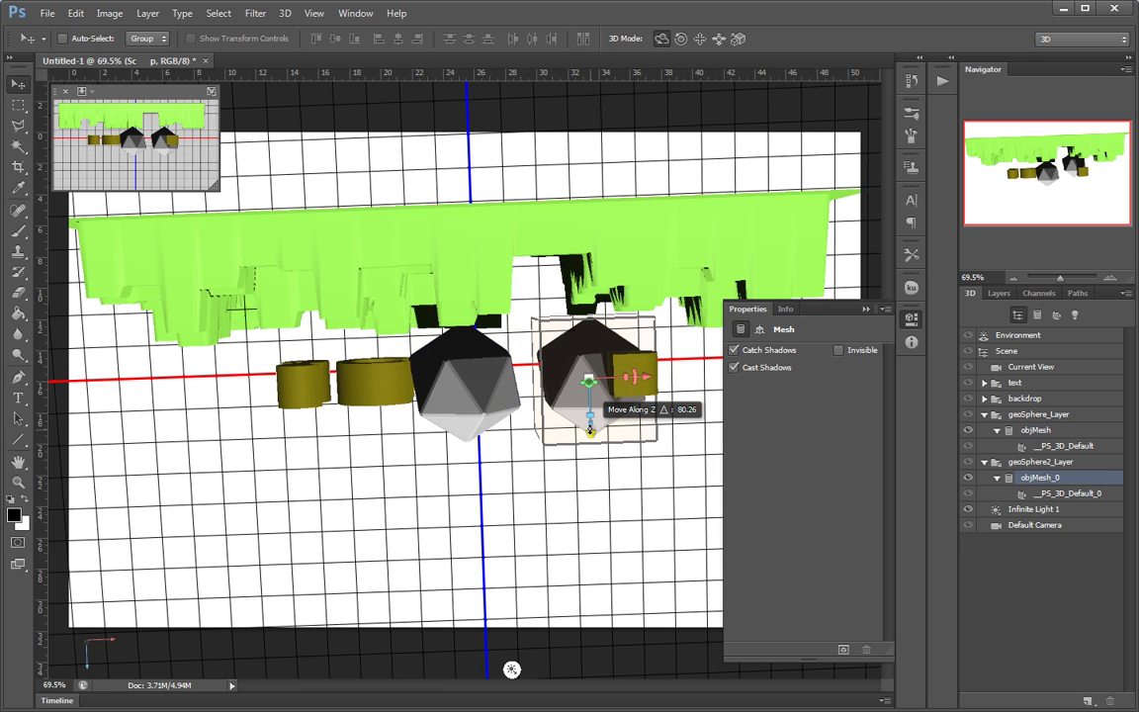
# Move the left geosphere forward along the Z axis, roughly level with the right one
pyautogui.click(448, 387)
pyautogui.moveTo(462, 386); pyautogui.dragTo(469, 406)
pyautogui.moveTo(471, 556); pyautogui.dragTo(468, 408)
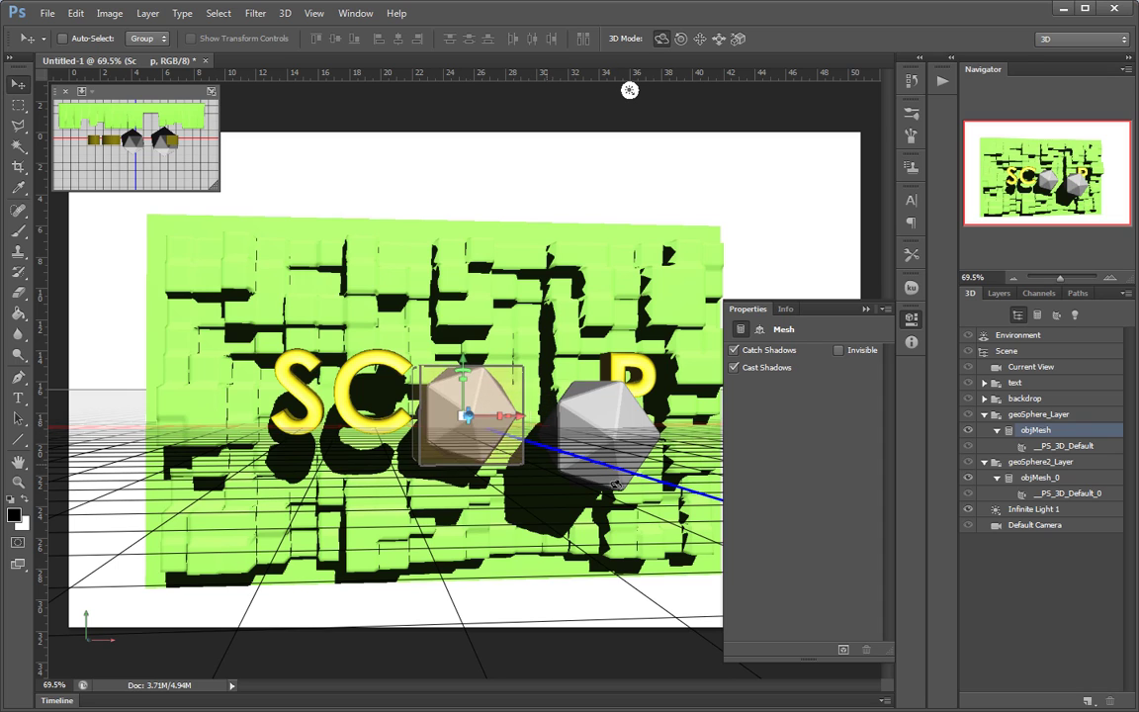
# Set the right geosphere's X, Y and Z scale to 42.6% to match the left geosphere
pyautogui.click(760, 328)
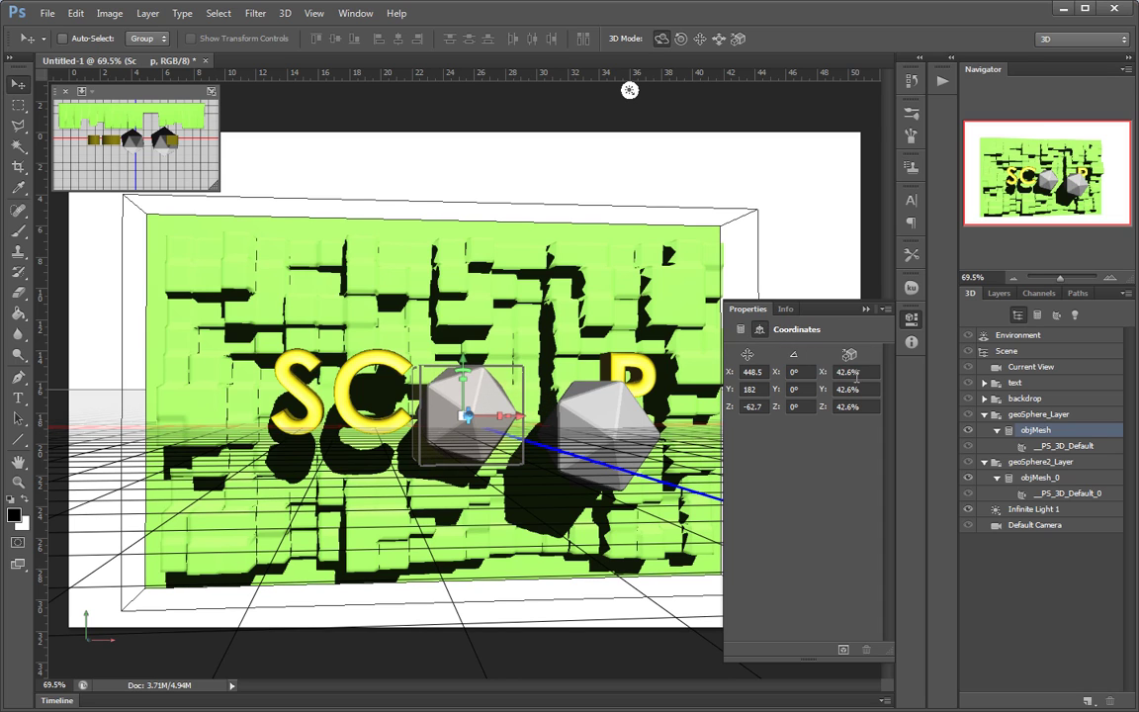
pyautogui.click(868, 373)
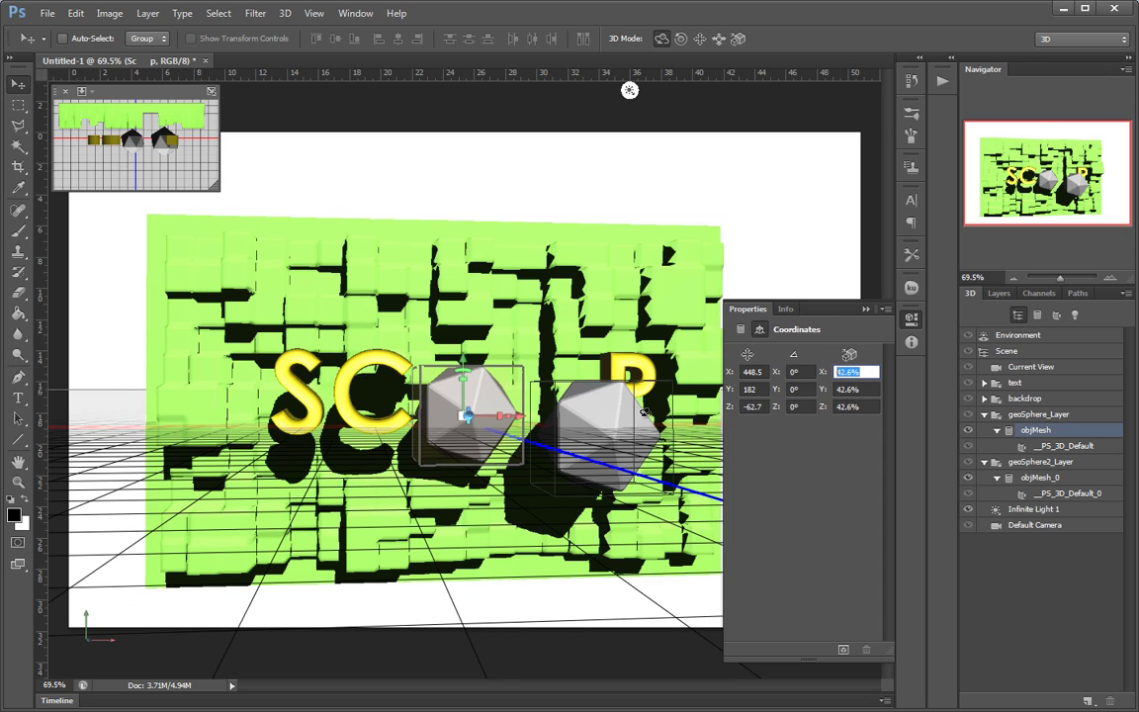
pyautogui.click(644, 412)
pyautogui.click(861, 372)
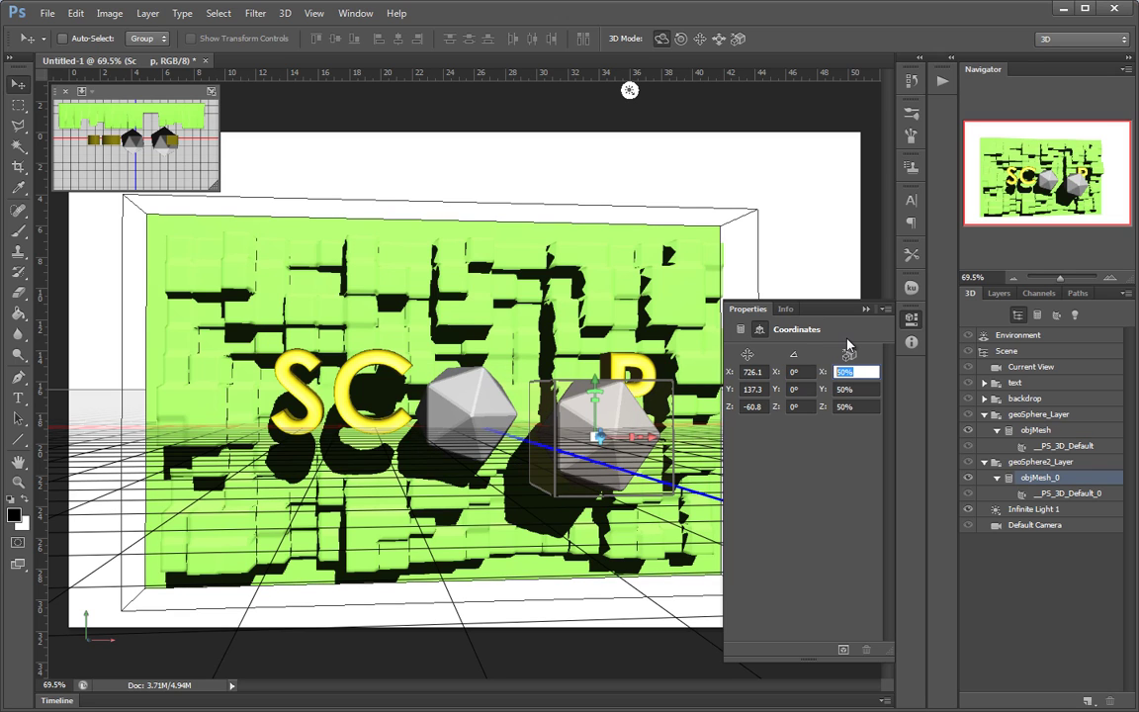
pyautogui.write('42.6')
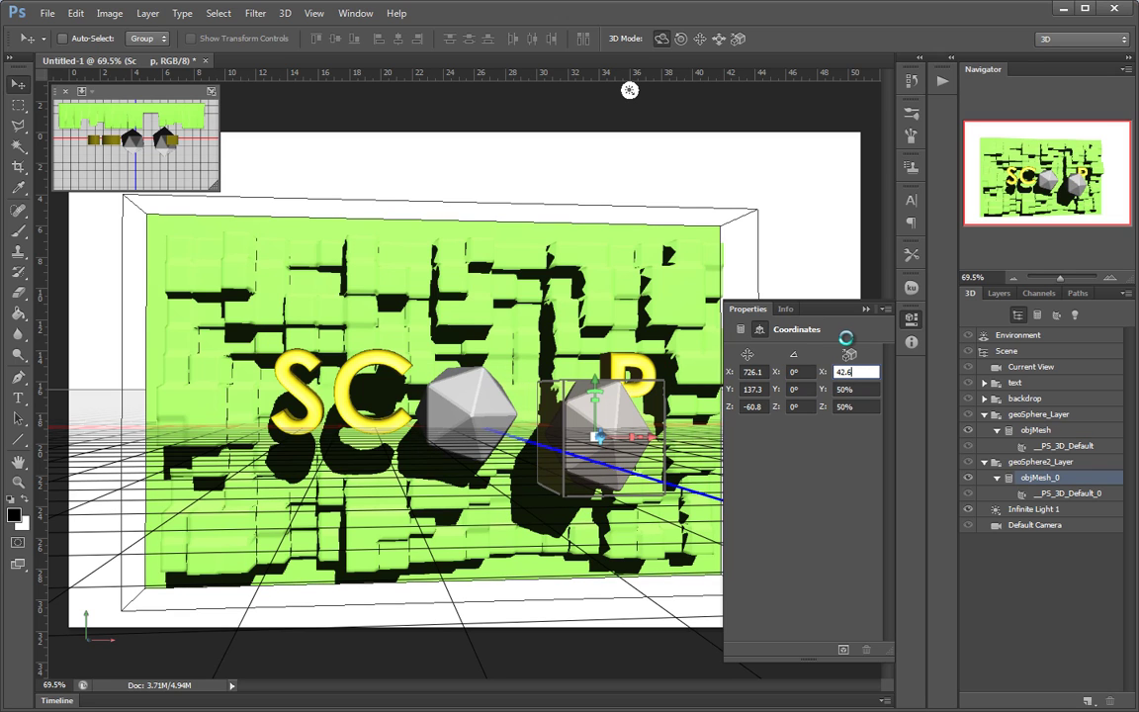
pyautogui.press('Tab')
pyautogui.write('42.5')
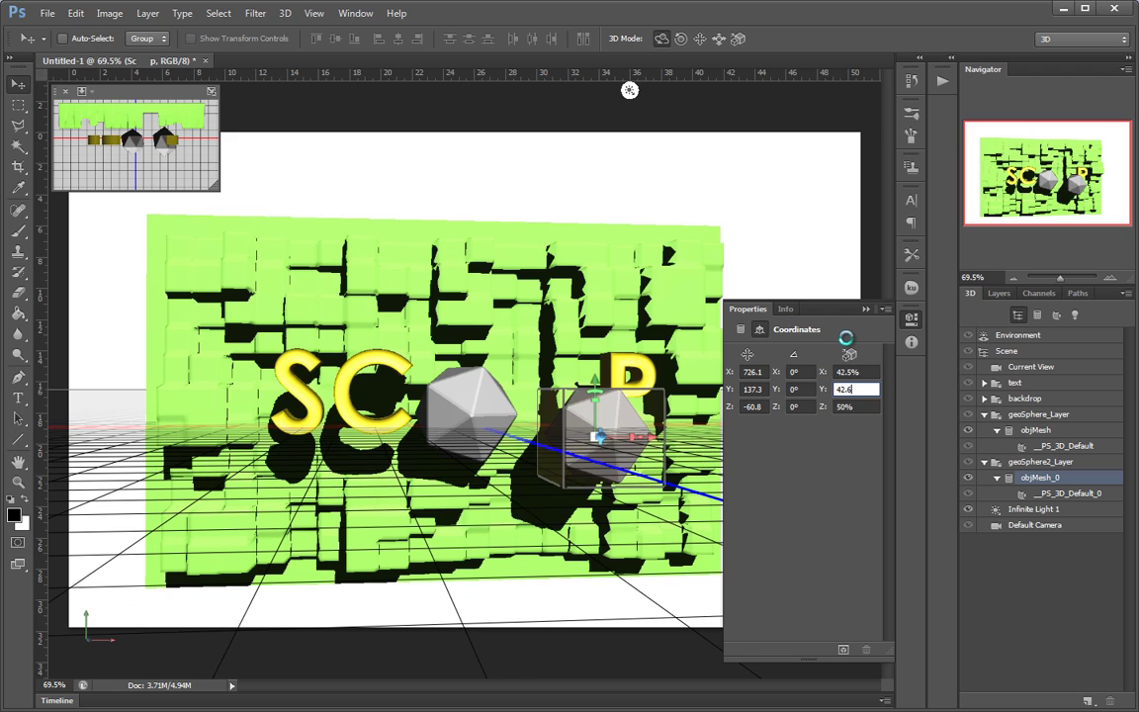
pyautogui.press('Tab')
pyautogui.write('42.5')
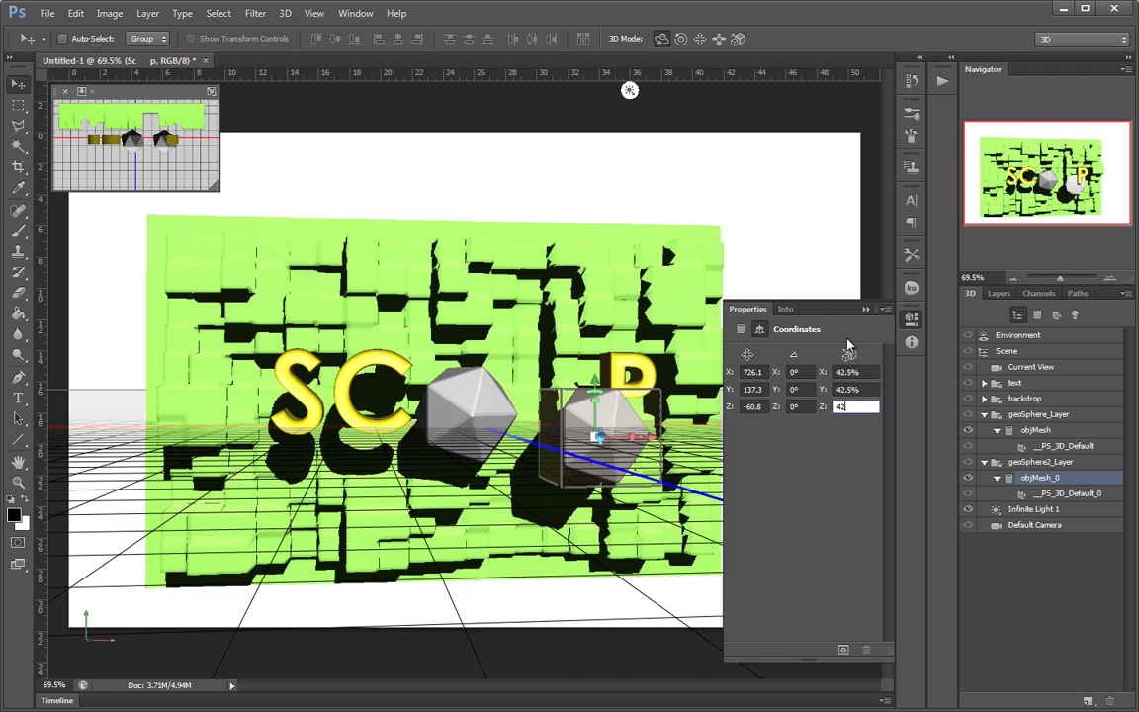
pyautogui.press('Return')
pyautogui.click(809, 224)
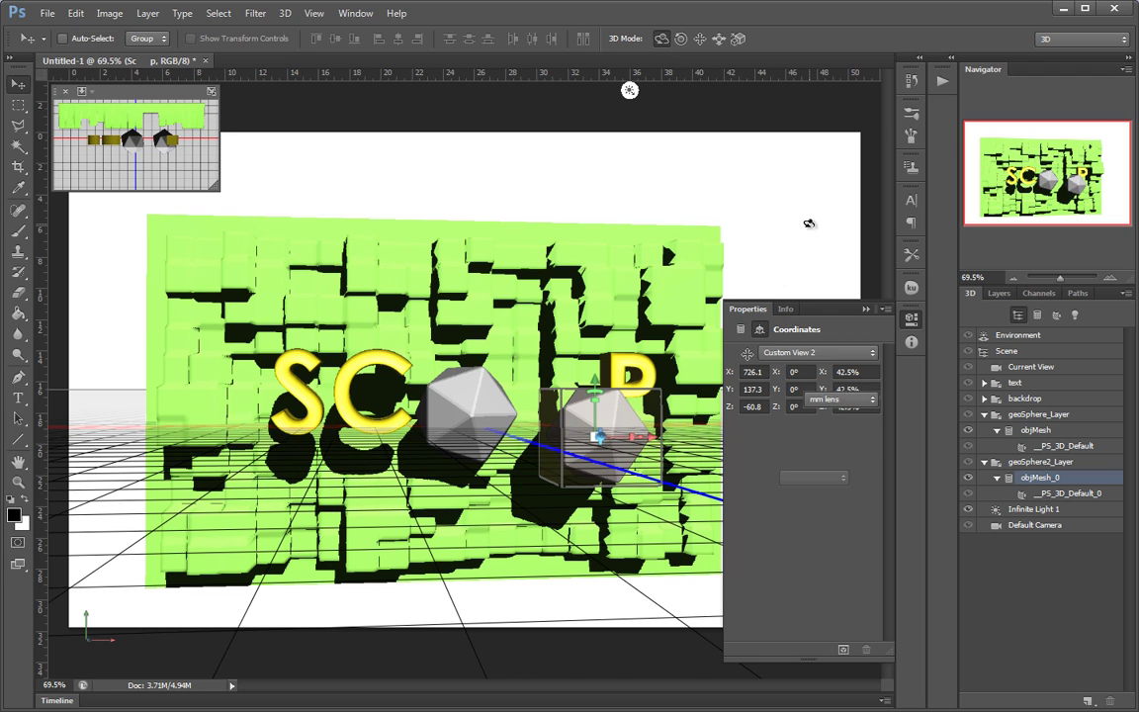
# Raise the right geosphere along the Y axis to letter height and place it between the left geosphere and the P
pyautogui.click(592, 410)
pyautogui.moveTo(595, 380); pyautogui.dragTo(620, 334)
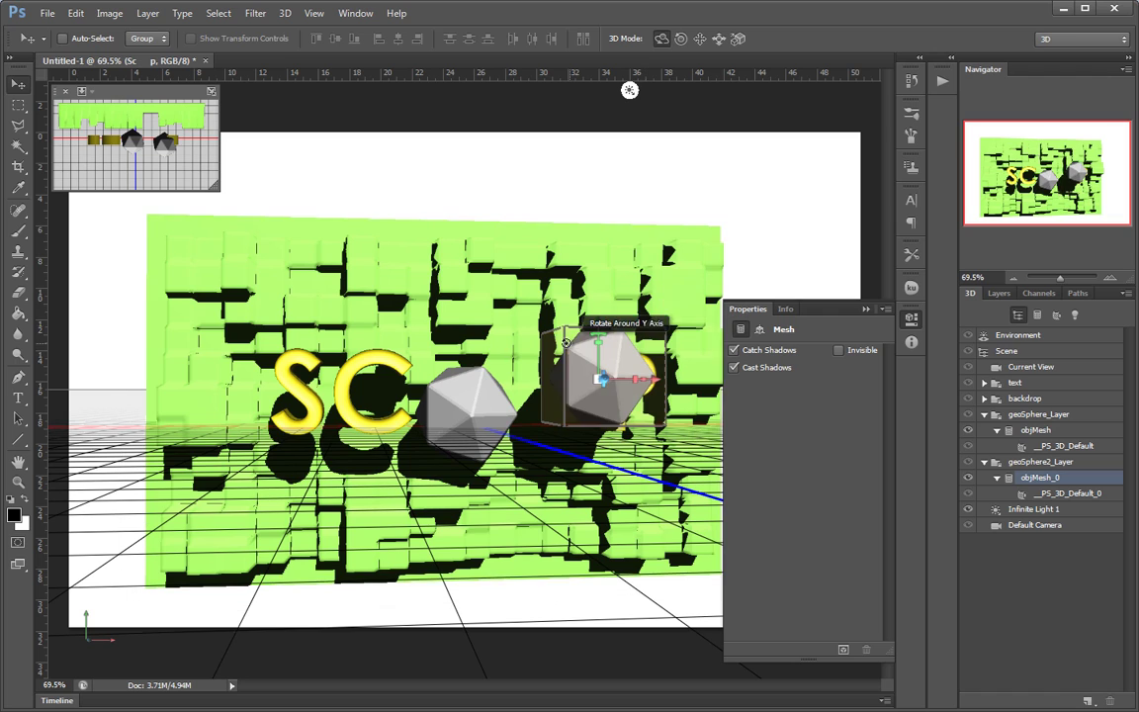
pyautogui.moveTo(556, 352); pyautogui.dragTo(506, 394)
pyautogui.moveTo(592, 632); pyautogui.dragTo(476, 384)
# Raise the left geosphere to the height of the right one, beside the letter C
pyautogui.click(465, 413)
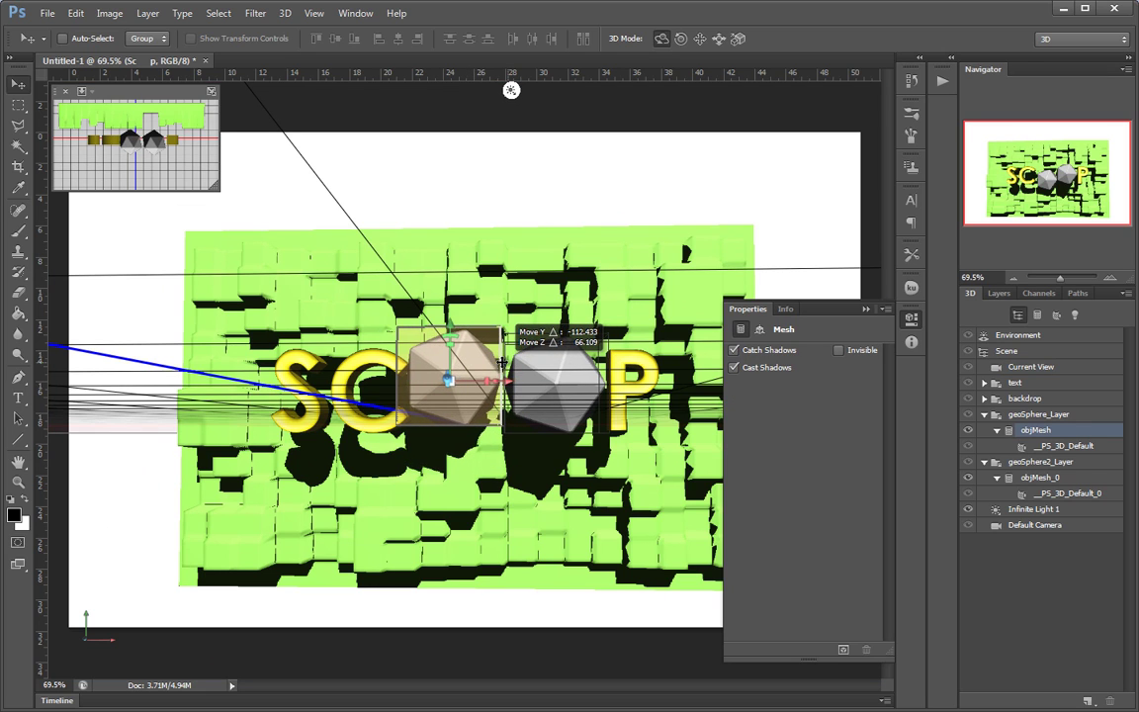
pyautogui.click(502, 205)
pyautogui.moveTo(511, 181); pyautogui.dragTo(521, 324)
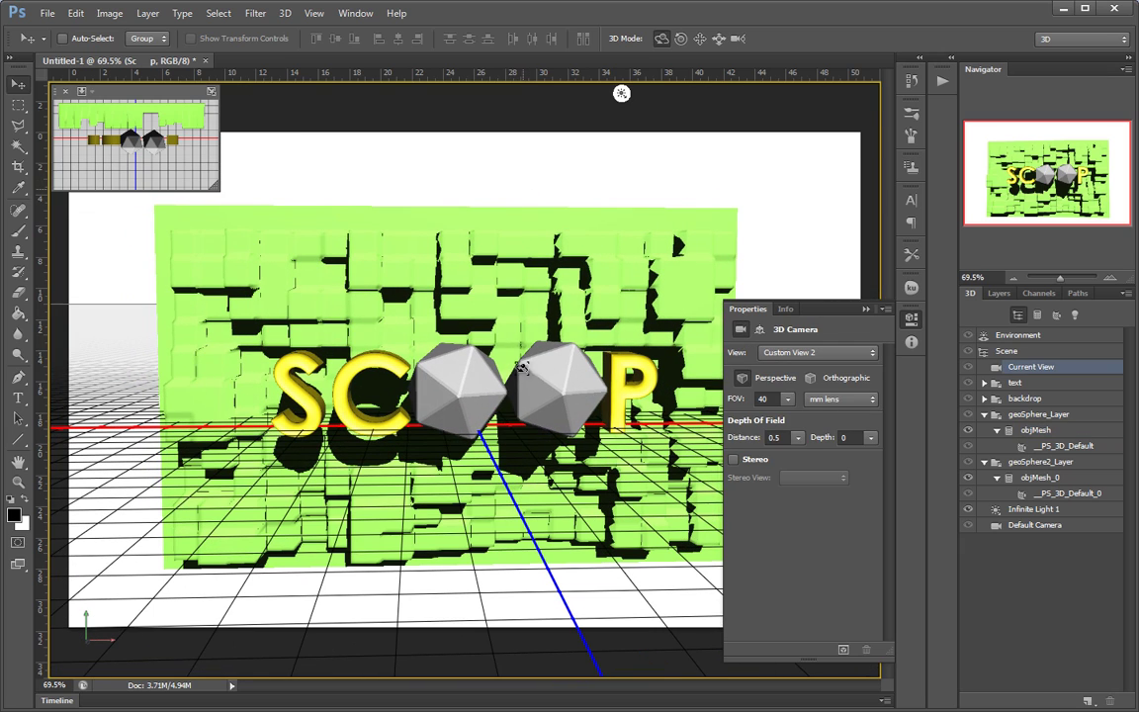
# Move the left geosphere about 23 along the X axis and the right geosphere about 48 in the same direction
pyautogui.click(485, 381)
pyautogui.moveTo(513, 394); pyautogui.dragTo(522, 395)
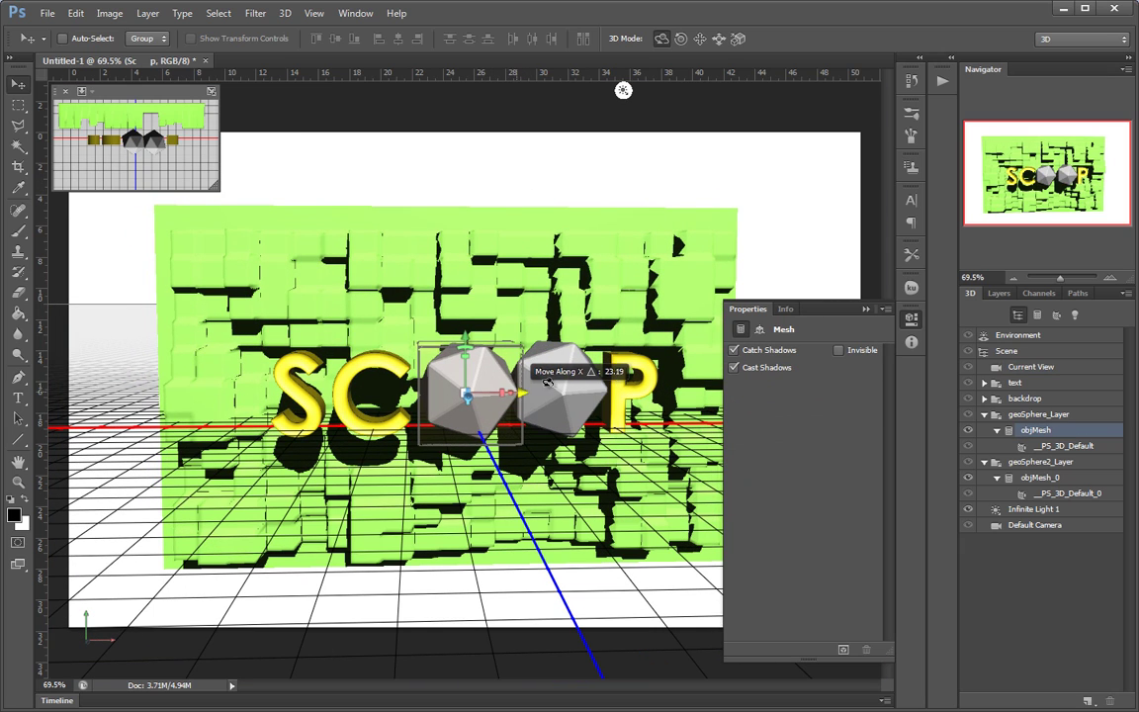
pyautogui.click(564, 386)
pyautogui.moveTo(608, 392); pyautogui.dragTo(630, 392)
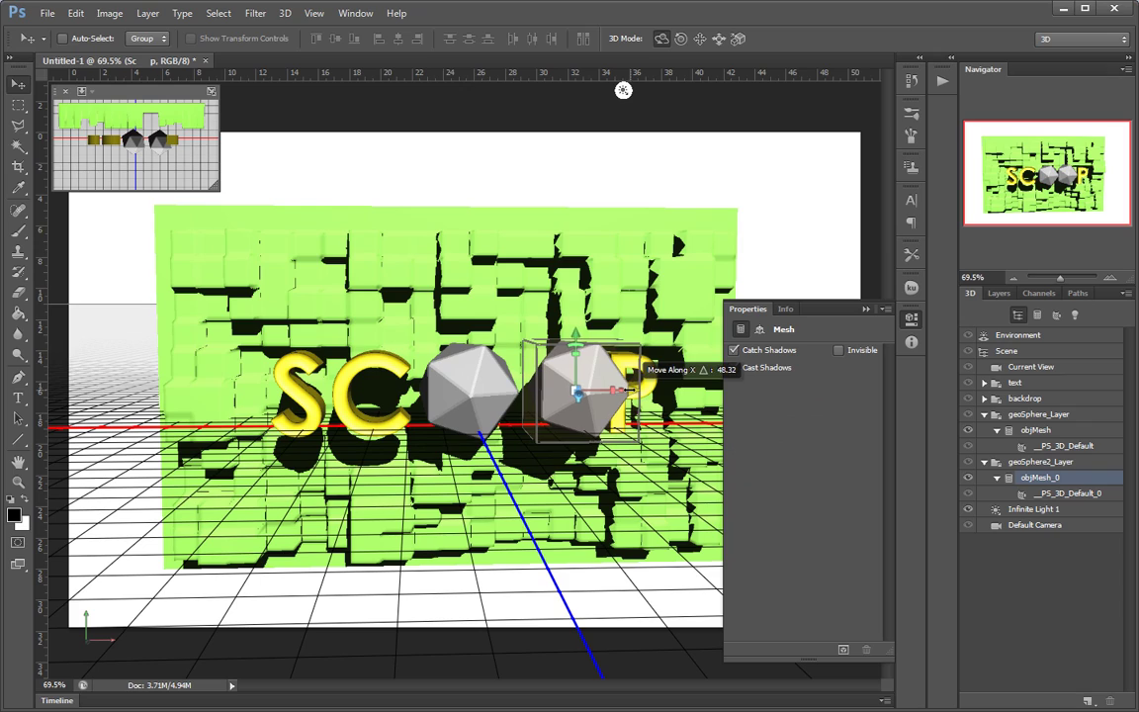
pyautogui.click(782, 199)
pyautogui.click(866, 309)
pyautogui.moveTo(794, 226); pyautogui.dragTo(733, 248)
pyautogui.click(666, 272)
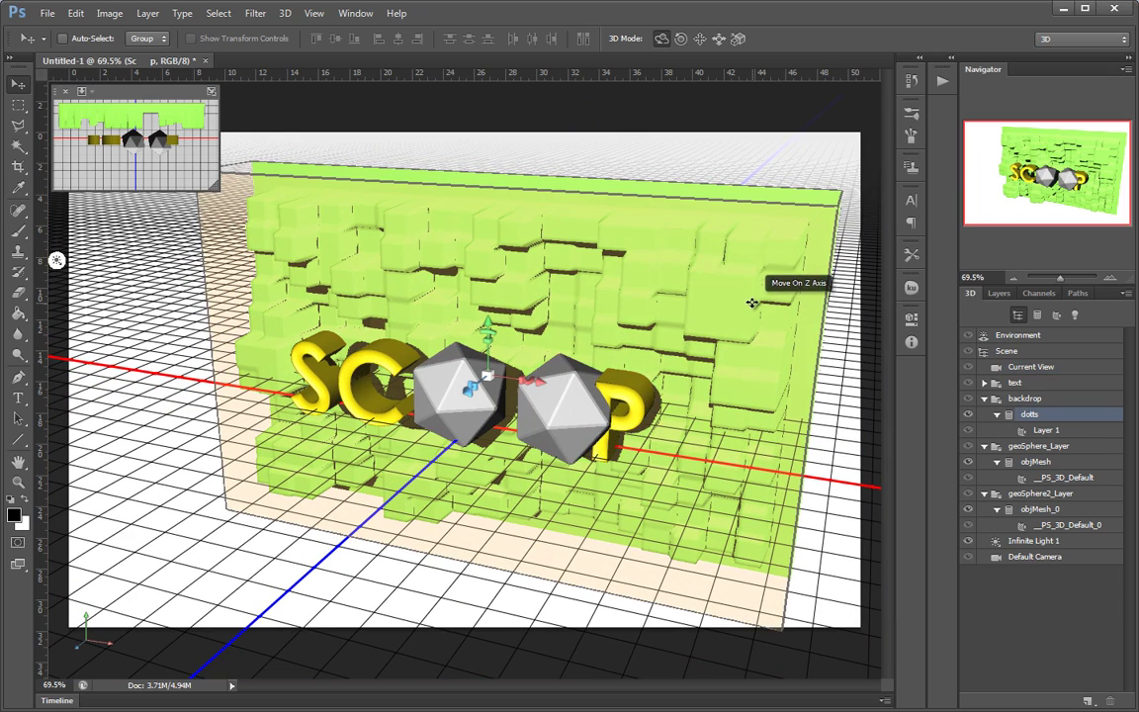
pyautogui.click(751, 302)
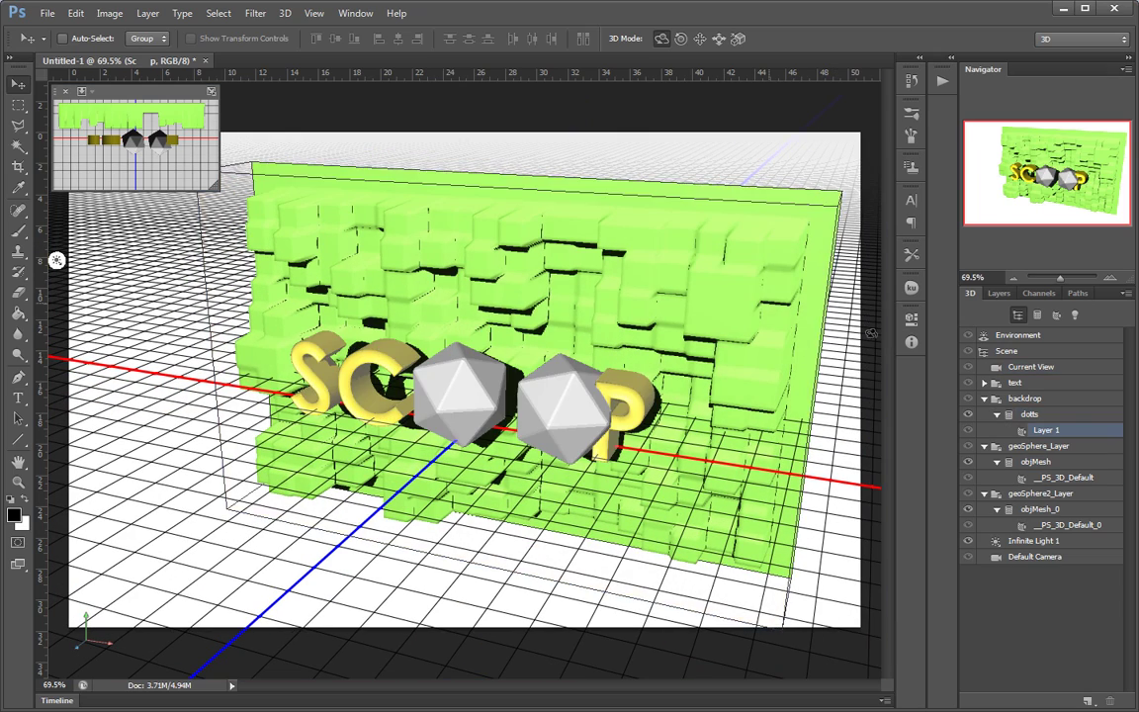
pyautogui.doubleClick(1006, 415)
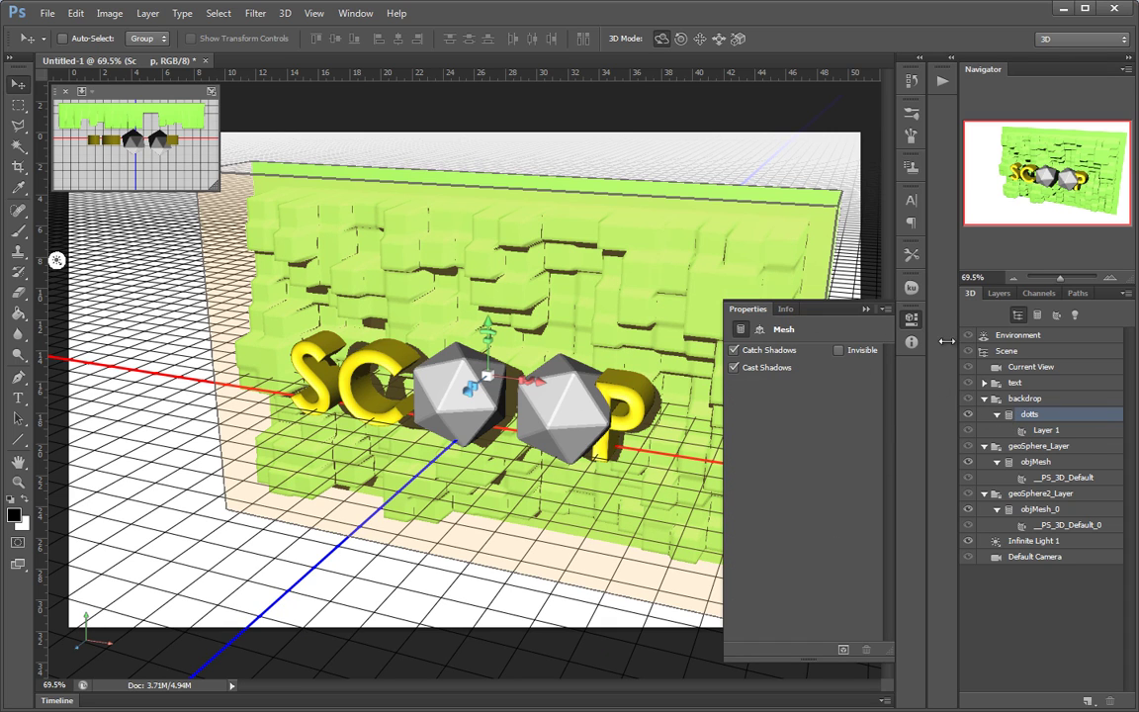
pyautogui.click(867, 309)
# Move the letter P farther right in the text object's source document, then save and close that document
pyautogui.click(618, 409)
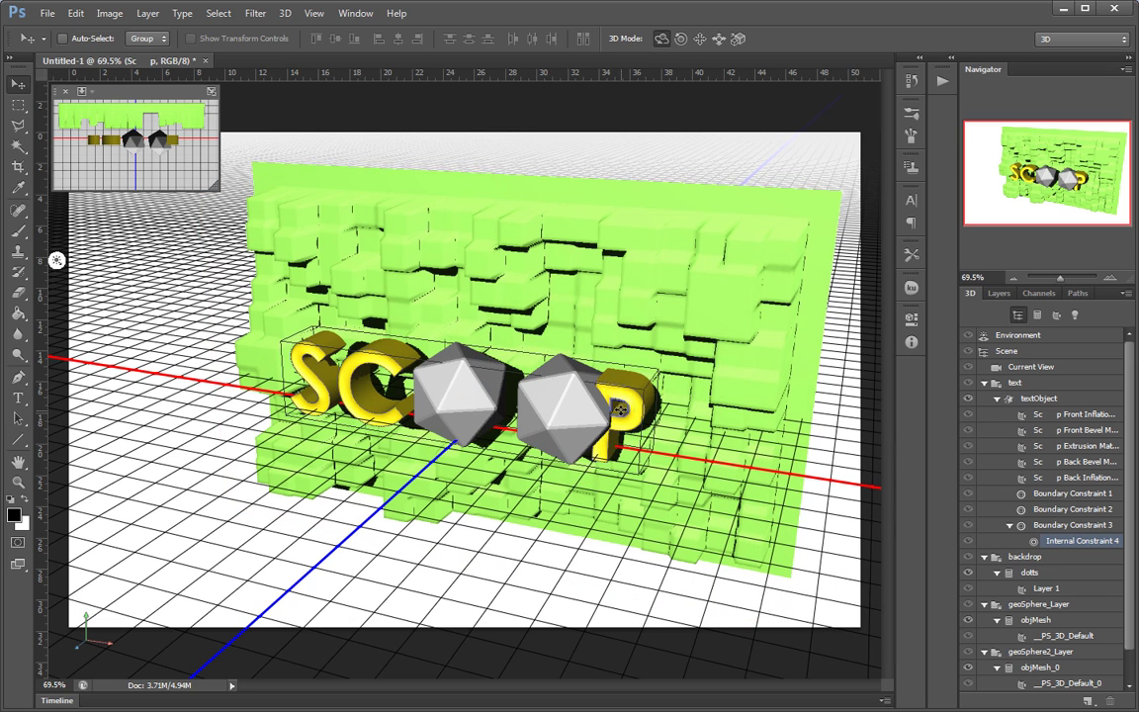
pyautogui.doubleClick(1011, 400)
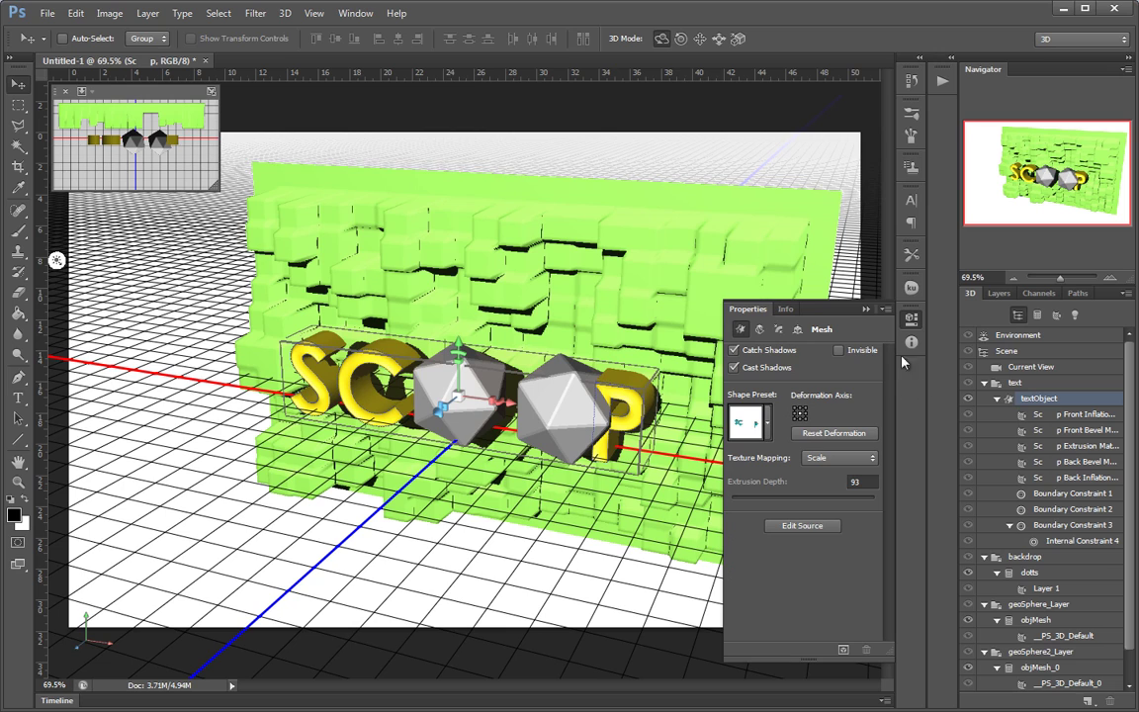
pyautogui.click(799, 528)
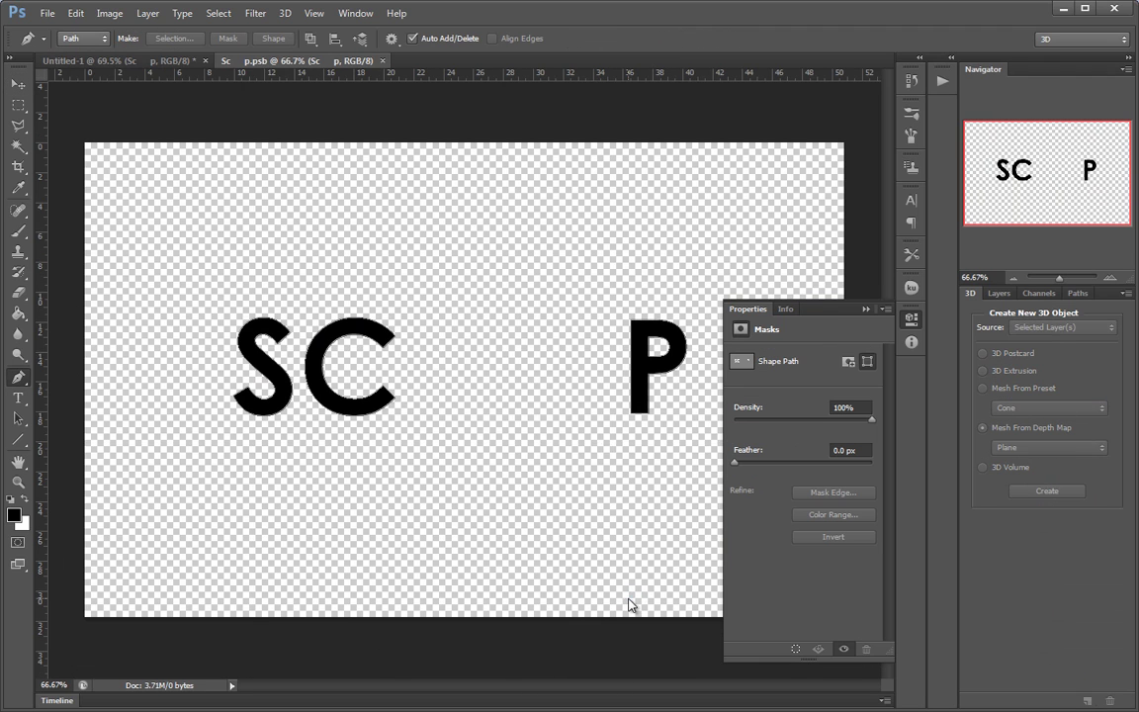
pyautogui.moveTo(599, 449); pyautogui.dragTo(709, 391)
pyautogui.click(865, 310)
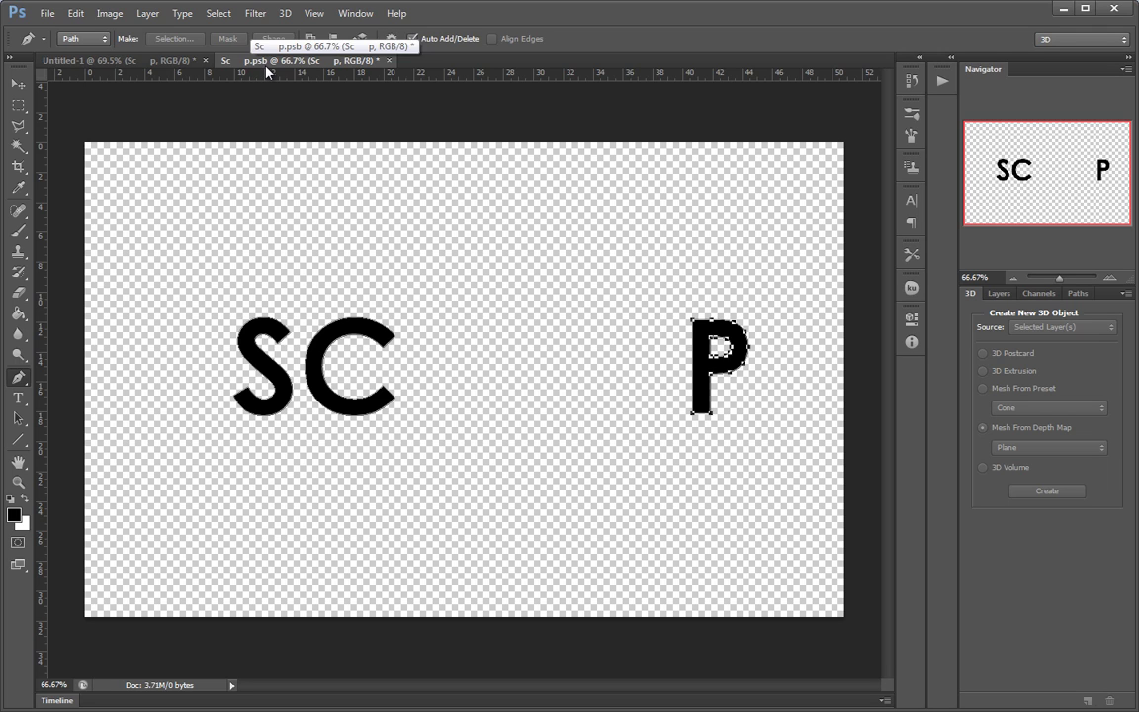
pyautogui.hotkey('ctrl', 's')
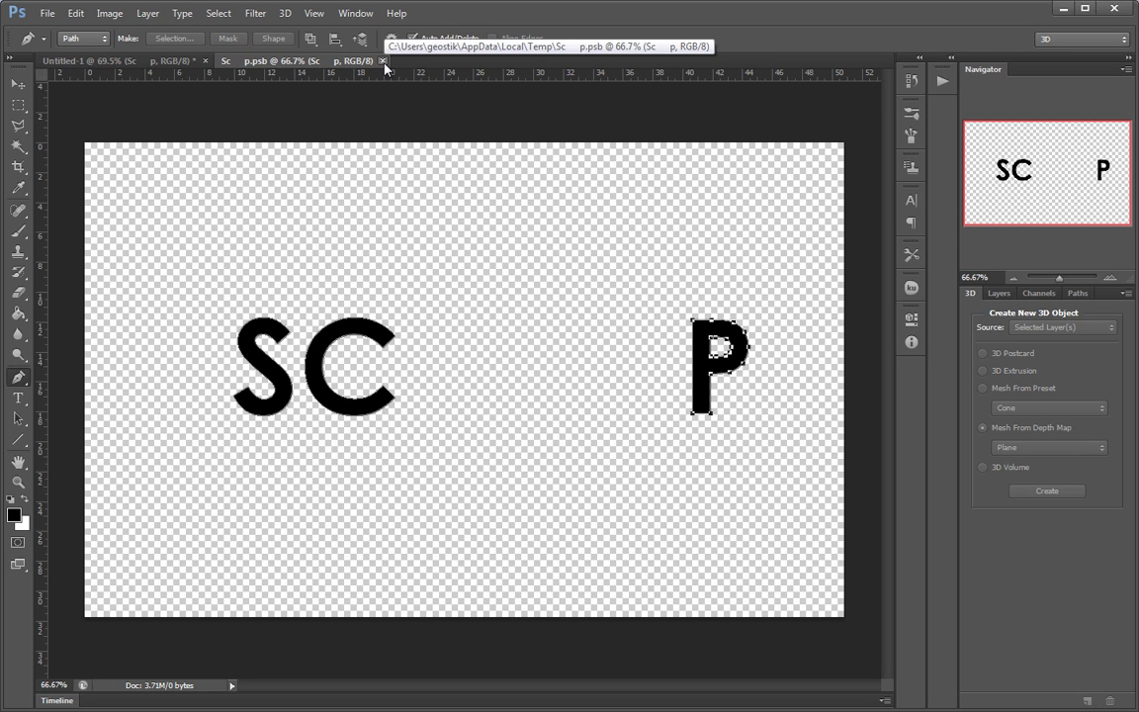
pyautogui.click(383, 60)
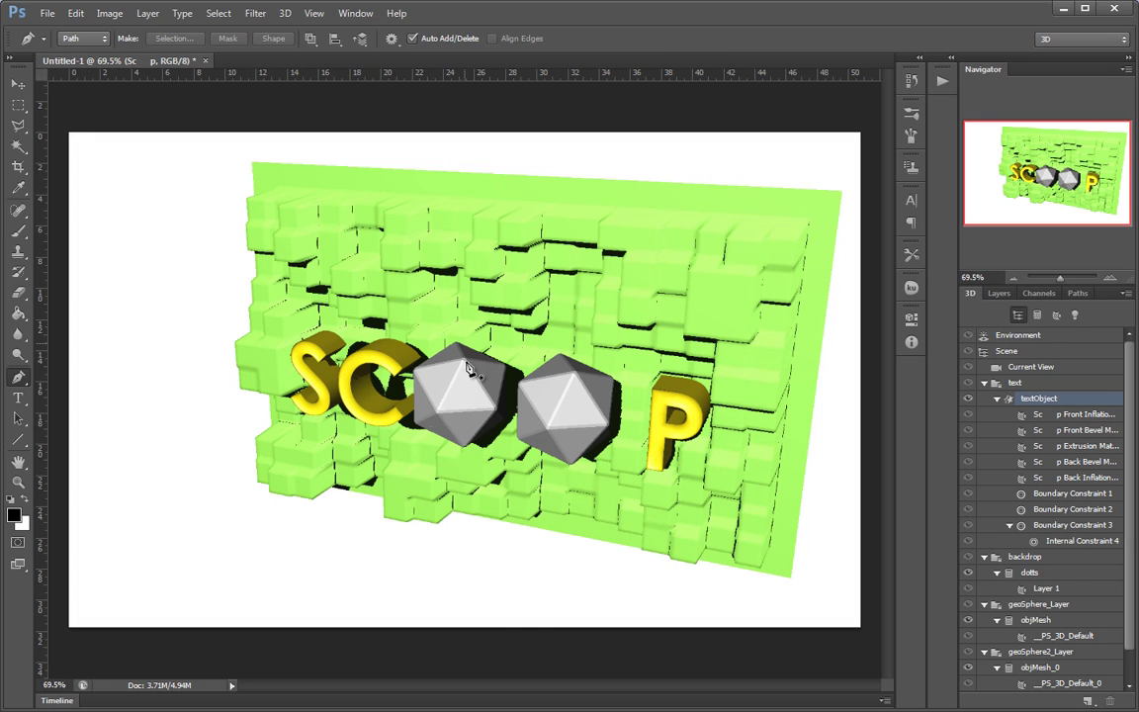
# Shift the right geosphere along the X axis toward the P and the left geosphere slightly in the same direction
pyautogui.click(18, 83)
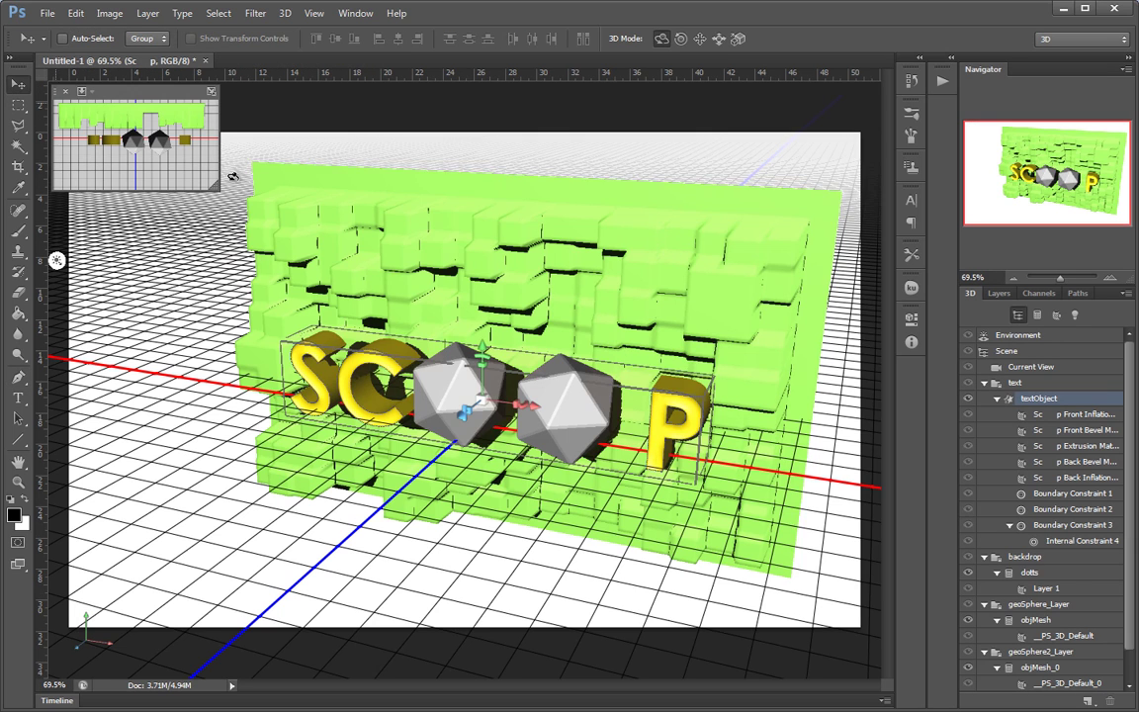
pyautogui.click(558, 407)
pyautogui.moveTo(611, 418); pyautogui.dragTo(636, 411)
pyautogui.click(509, 401)
pyautogui.moveTo(512, 400)
pyautogui.mouseDown()
pyautogui.moveTo(438, 398)
pyautogui.moveTo(519, 398)
pyautogui.mouseUp()
# Move the right geosphere back along the X axis to even out its spacing between the left geosphere and the P
pyautogui.click(263, 590)
pyautogui.moveTo(378, 560); pyautogui.dragTo(531, 391)
pyautogui.click(491, 392)
pyautogui.click(611, 390)
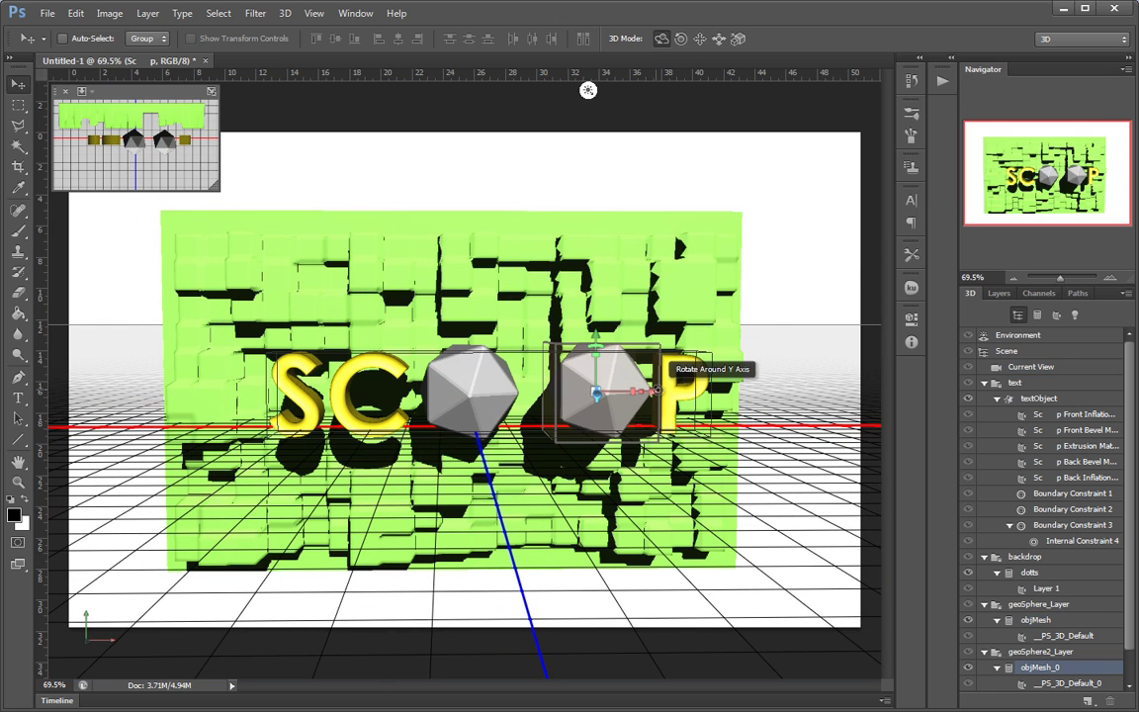
pyautogui.moveTo(648, 392); pyautogui.dragTo(634, 392)
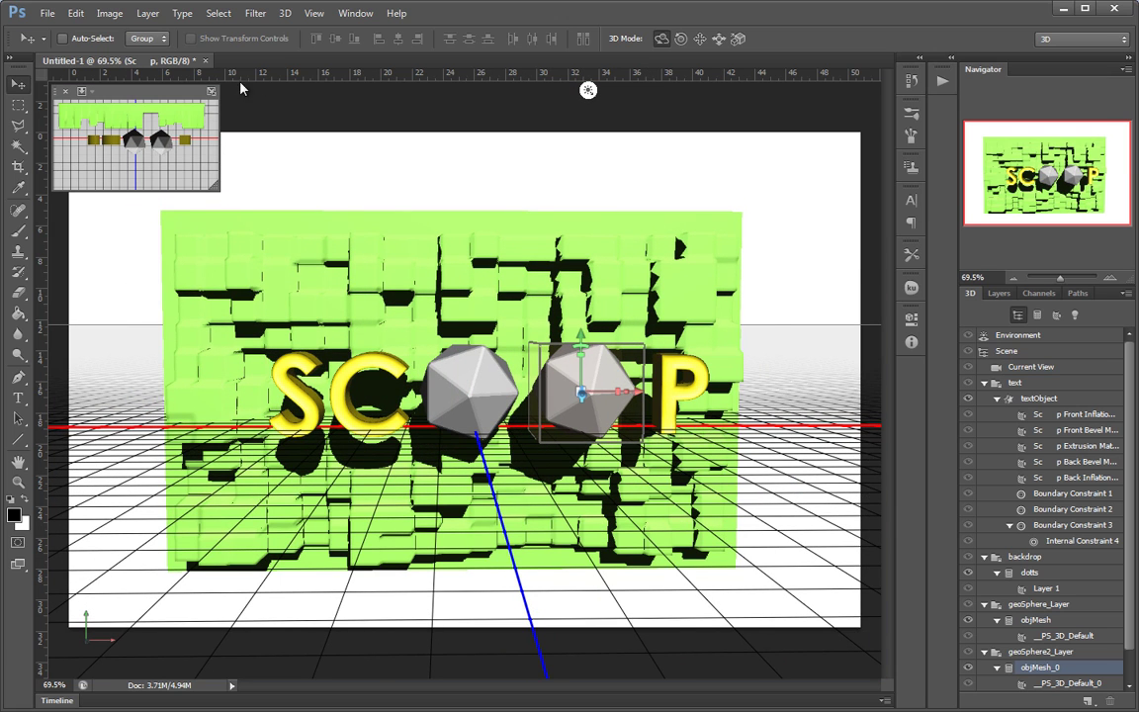
# Close the secondary view and examine the alignment of the letters and geospheres from above
pyautogui.click(66, 91)
pyautogui.moveTo(735, 172); pyautogui.dragTo(770, 186)
pyautogui.moveTo(750, 325); pyautogui.dragTo(750, 421)
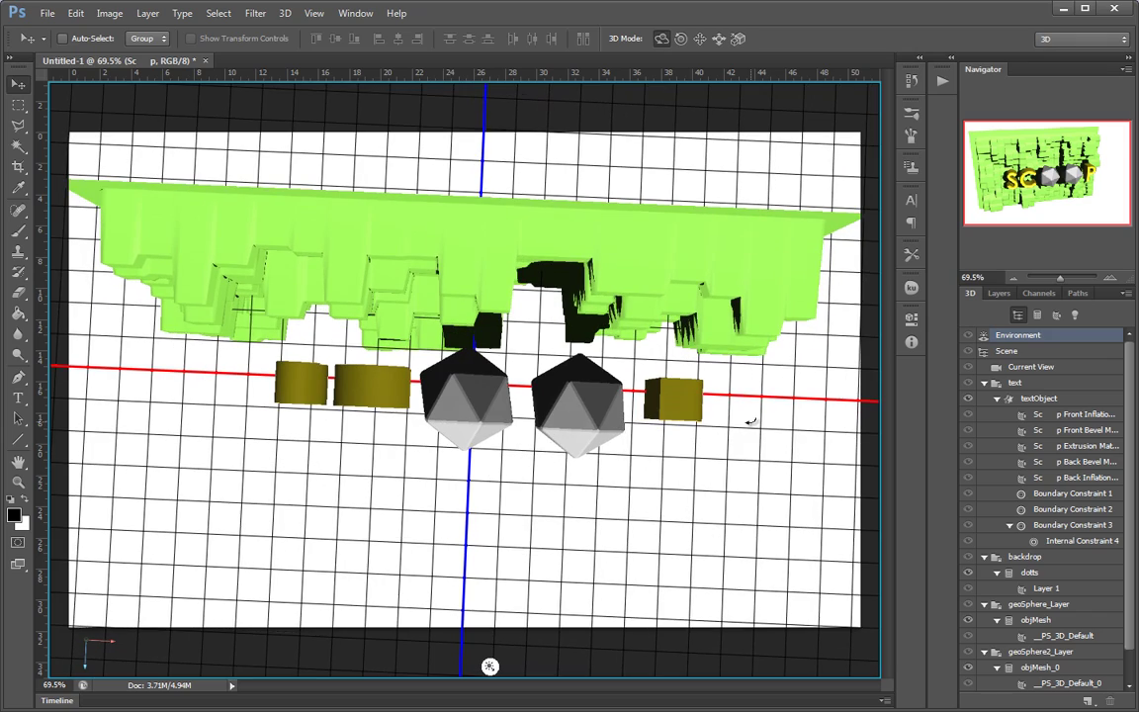
pyautogui.click(580, 433)
pyautogui.moveTo(489, 666); pyautogui.dragTo(824, 94)
# Set the right geosphere material's shine to 19% and reflection to 50%
pyautogui.click(578, 383)
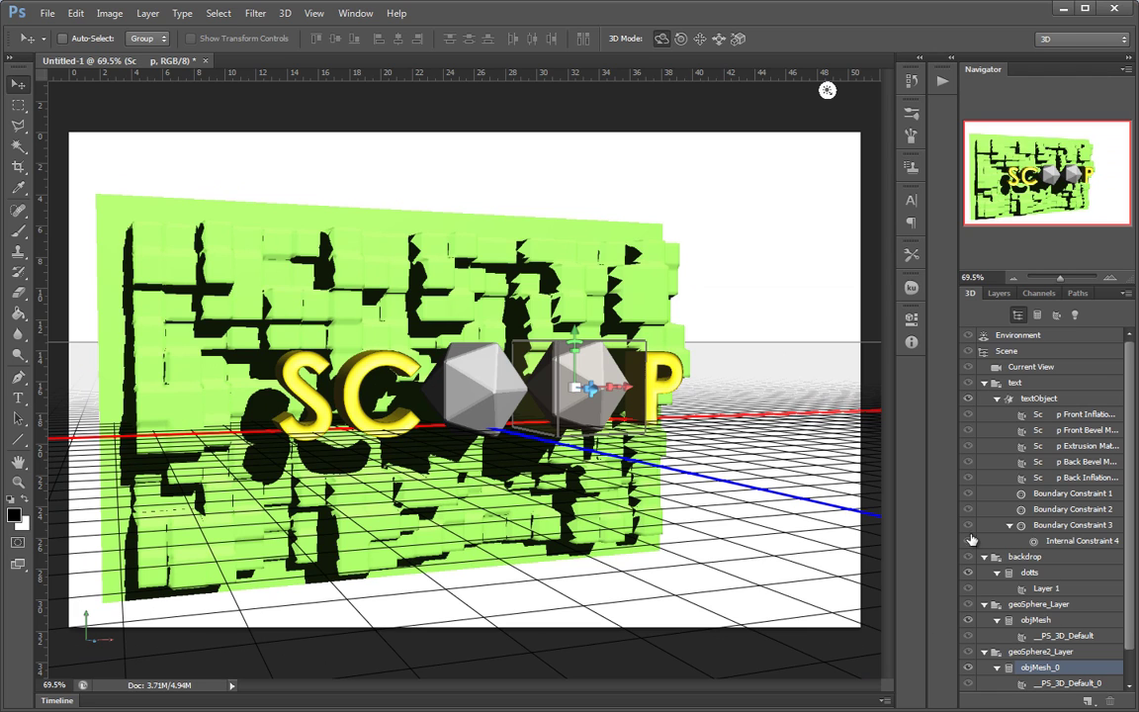
pyautogui.scroll(-1, 1025, 565)
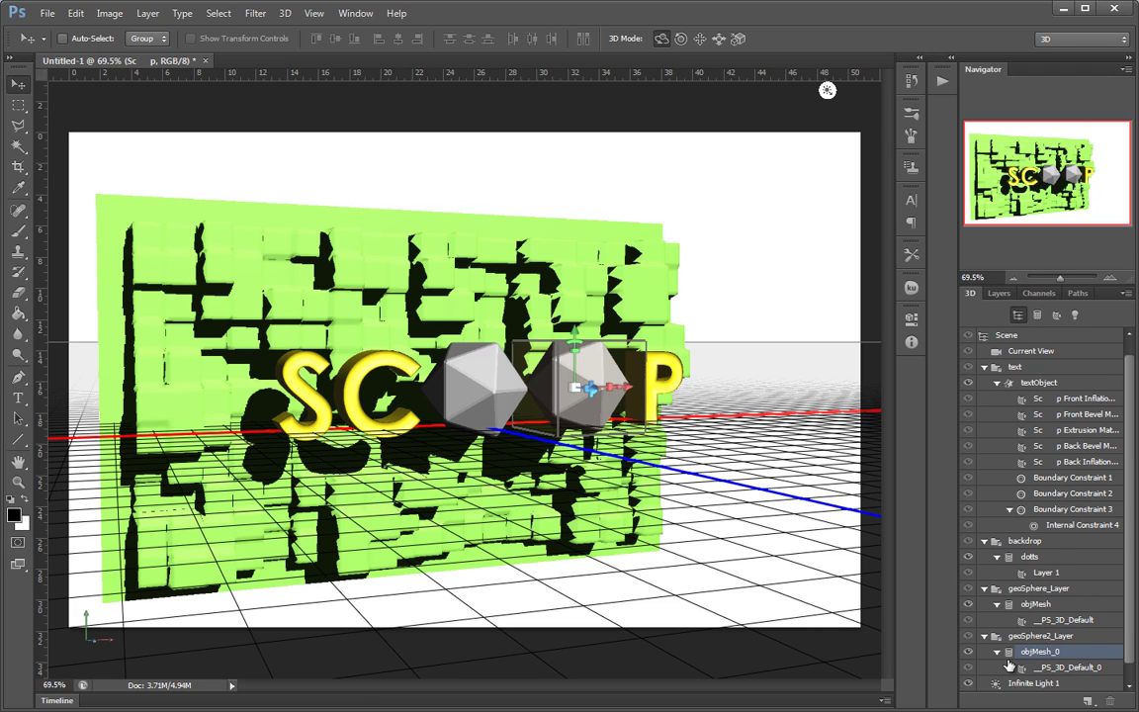
pyautogui.click(1063, 667)
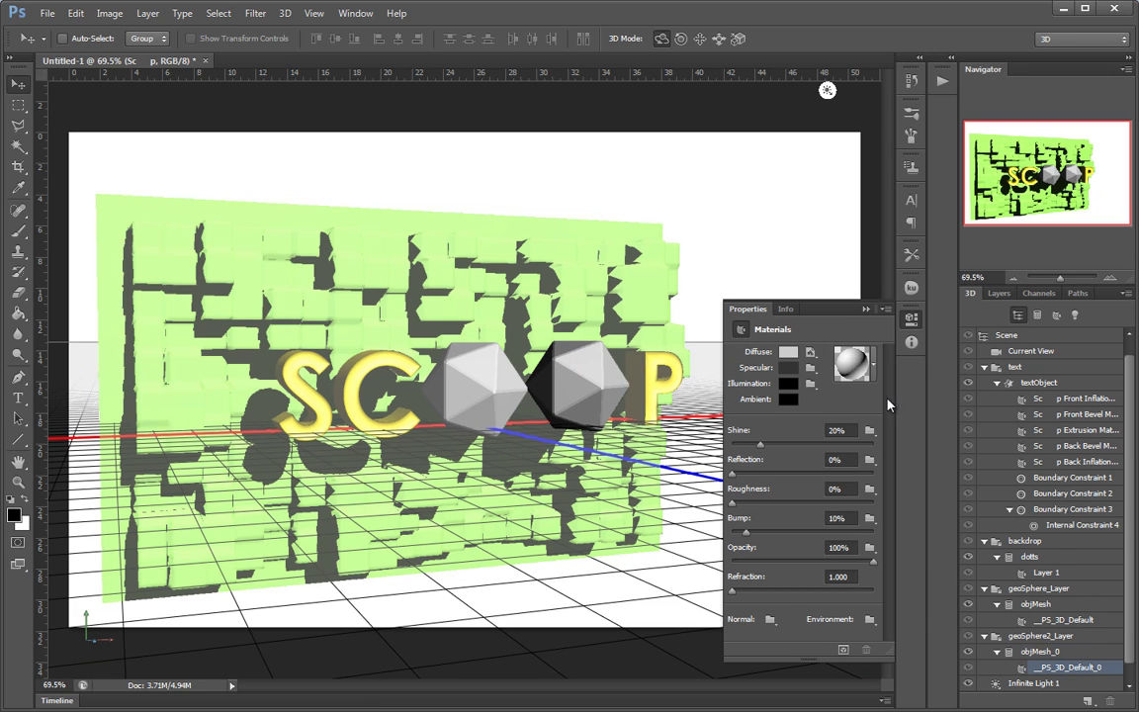
pyautogui.moveTo(764, 447); pyautogui.dragTo(757, 441)
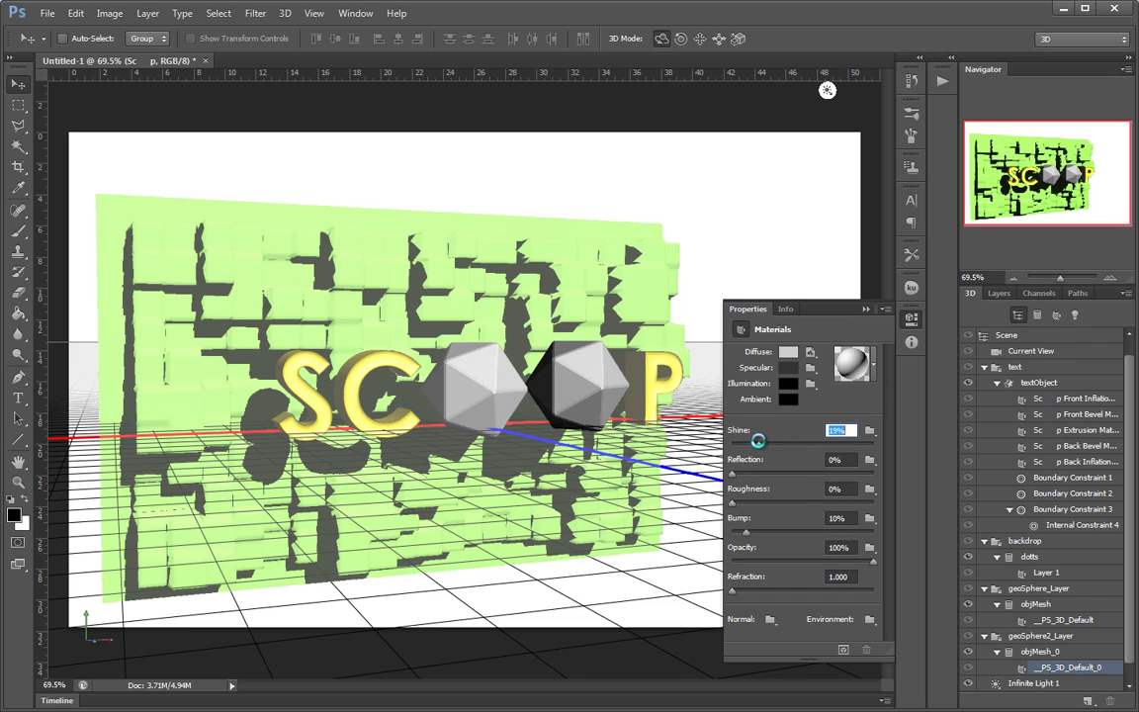
pyautogui.click(803, 476)
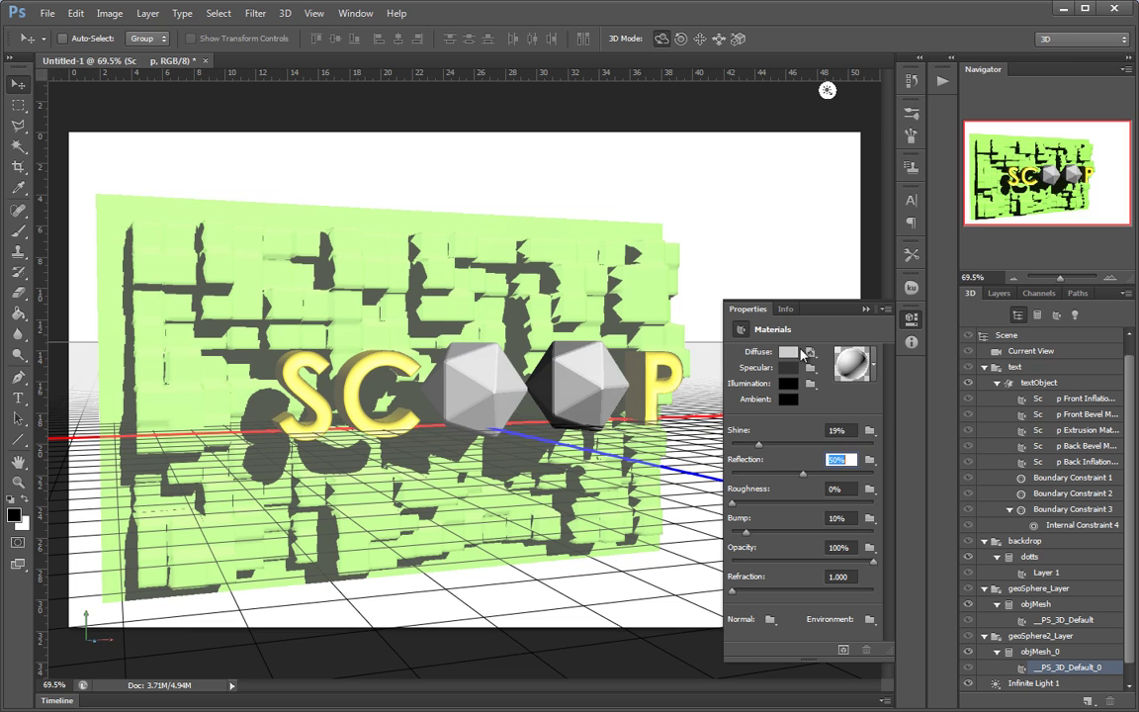
pyautogui.click(798, 351)
pyautogui.click(931, 246)
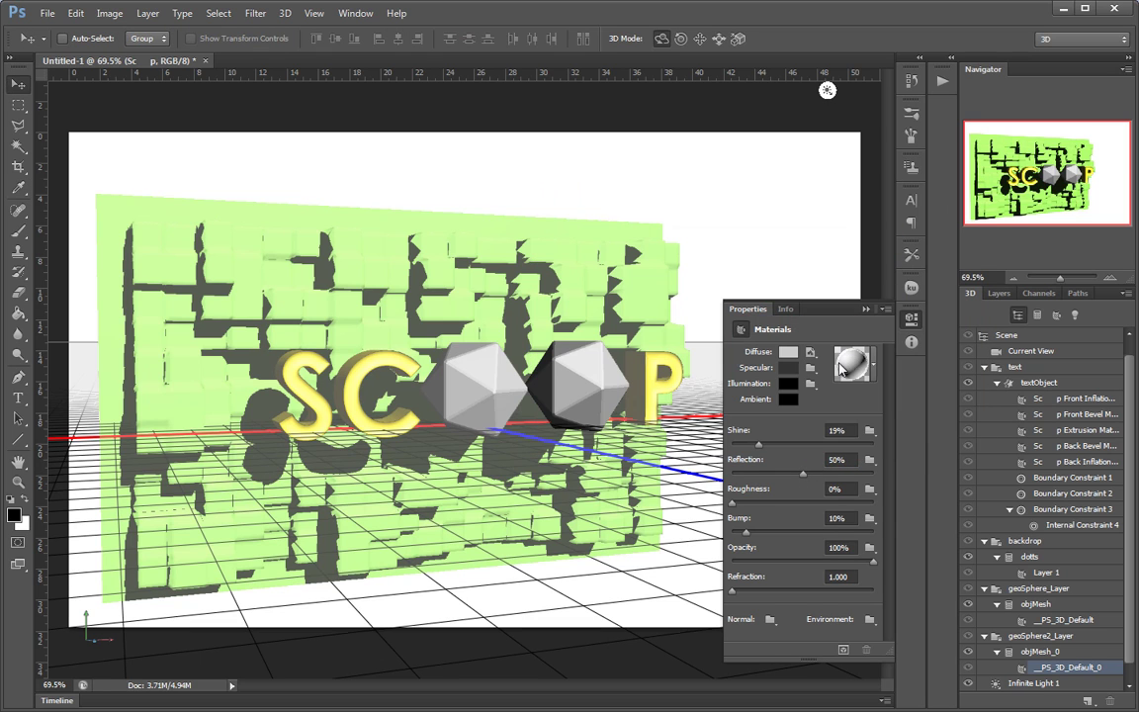
pyautogui.click(812, 353)
pyautogui.click(860, 386)
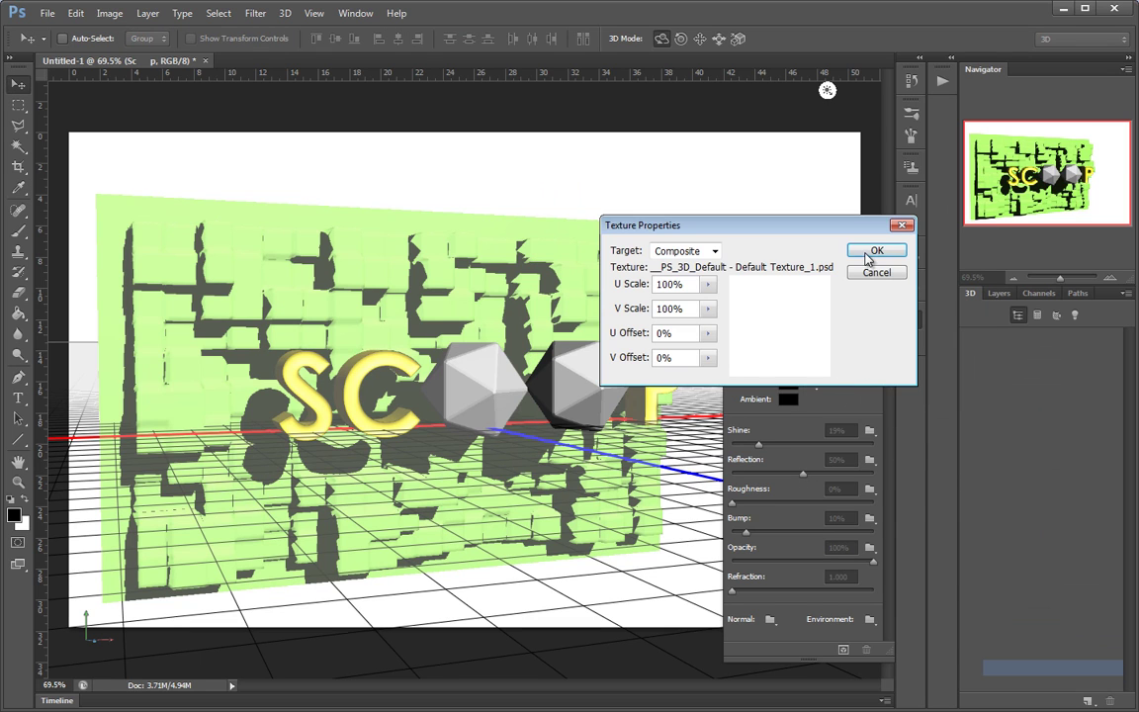
pyautogui.click(870, 275)
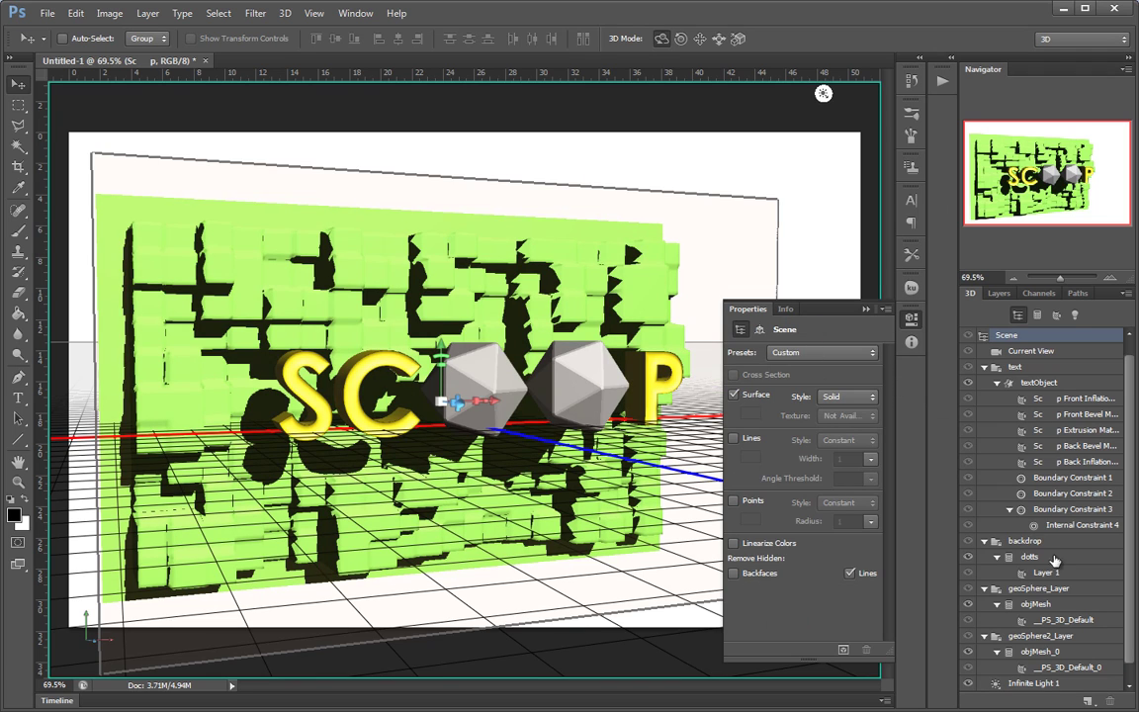
# Remove the diffuse texture from the right geosphere's material
pyautogui.click(1050, 573)
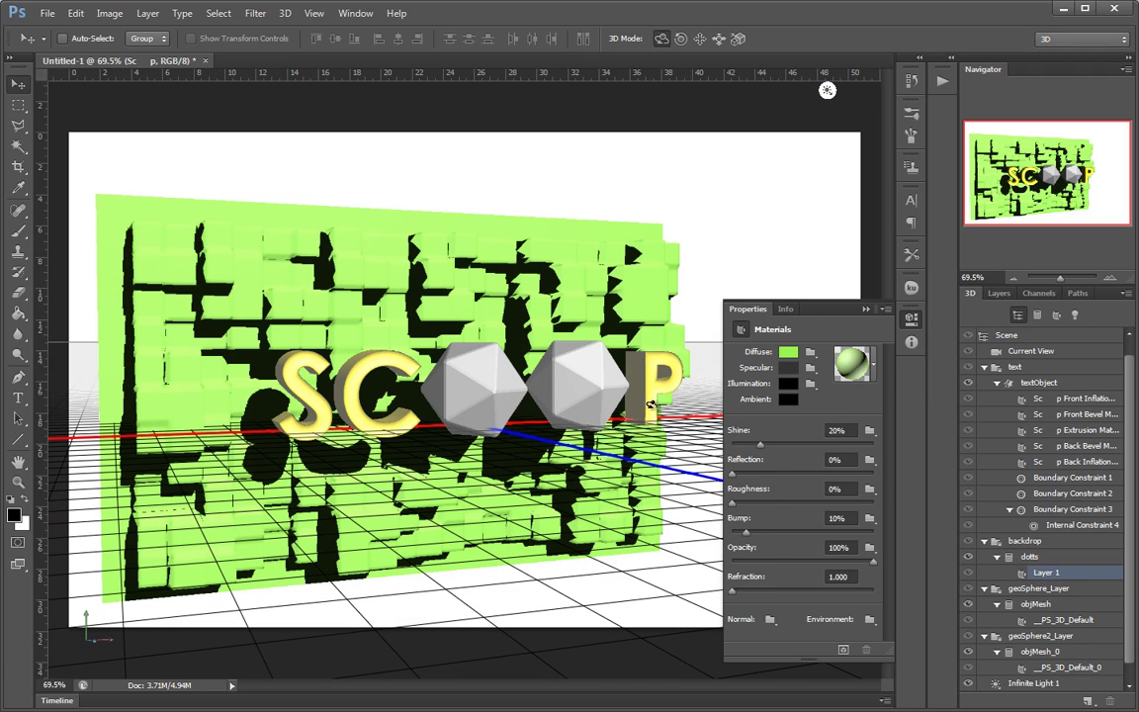
pyautogui.click(586, 384)
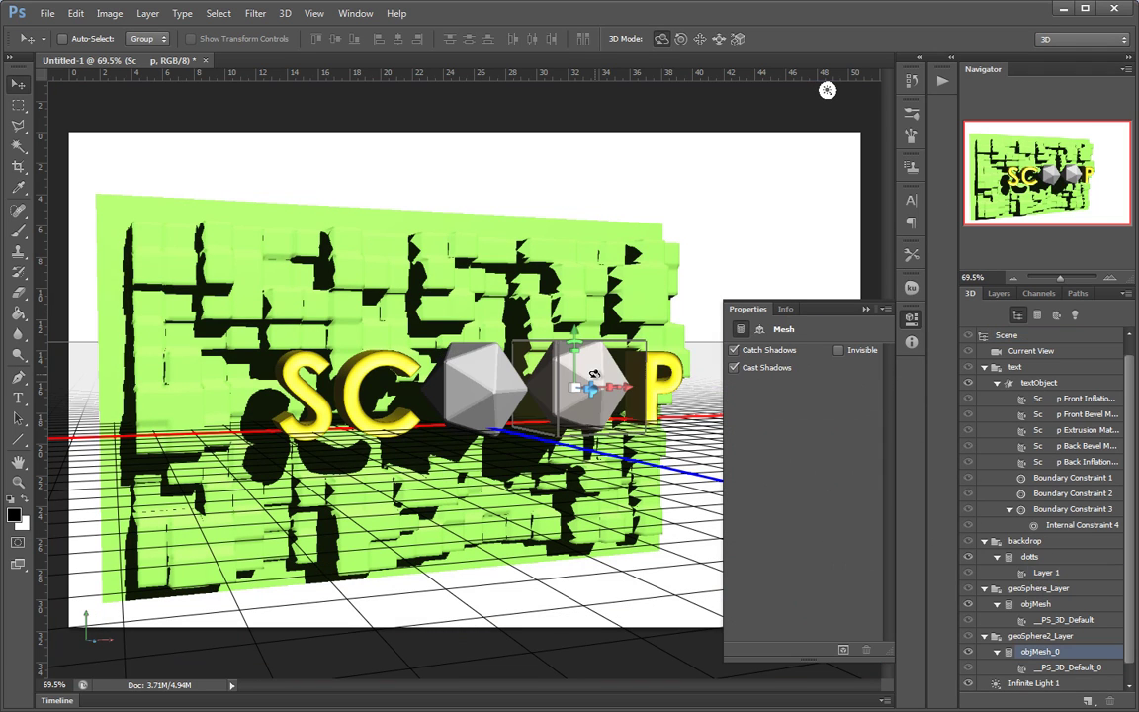
pyautogui.click(1018, 666)
pyautogui.click(809, 352)
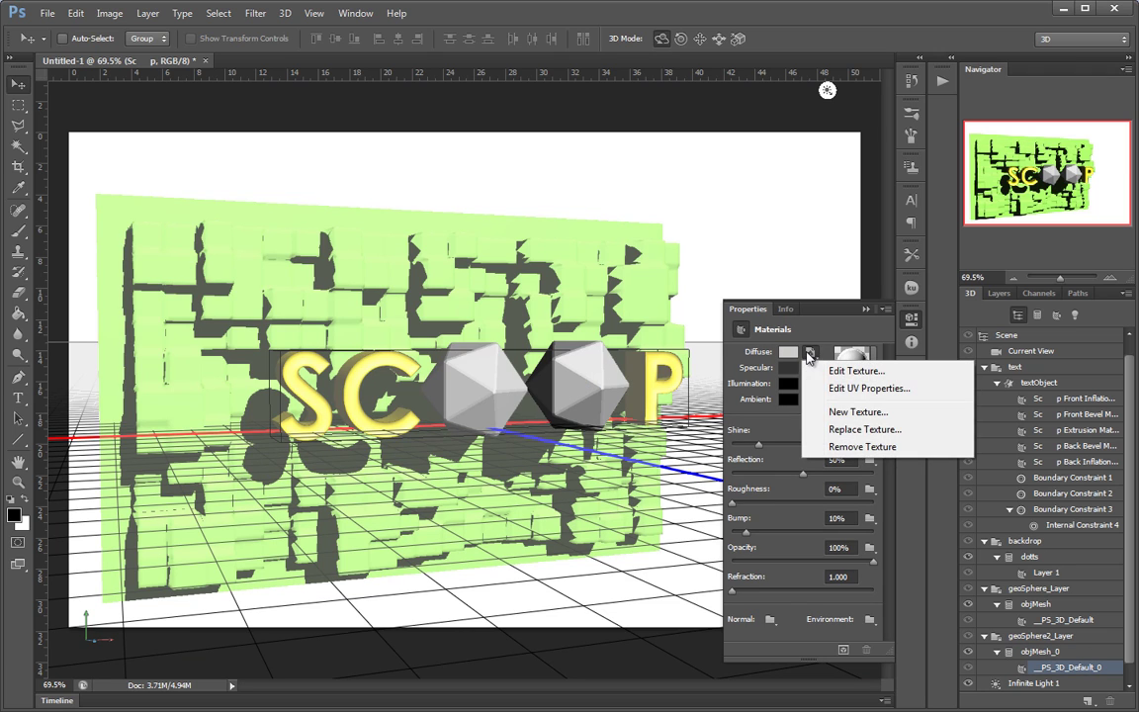
pyautogui.click(850, 444)
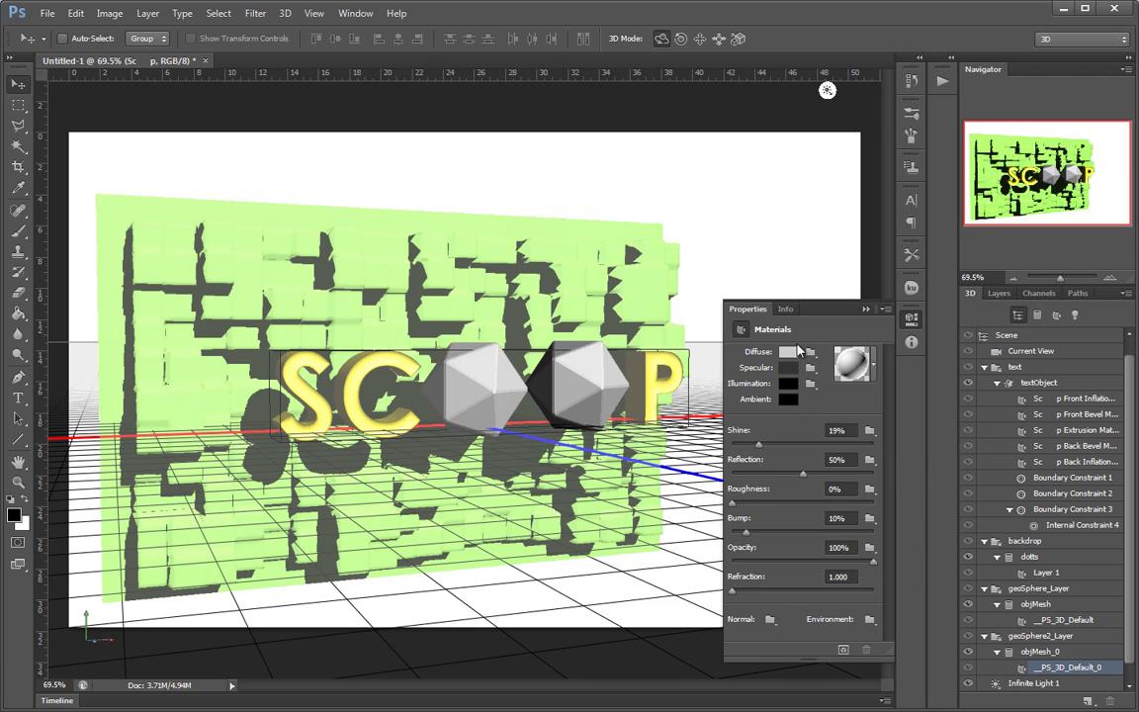
# Set the right geosphere's diffuse color to the yellow fdec2a sampled from the text letters
pyautogui.click(797, 351)
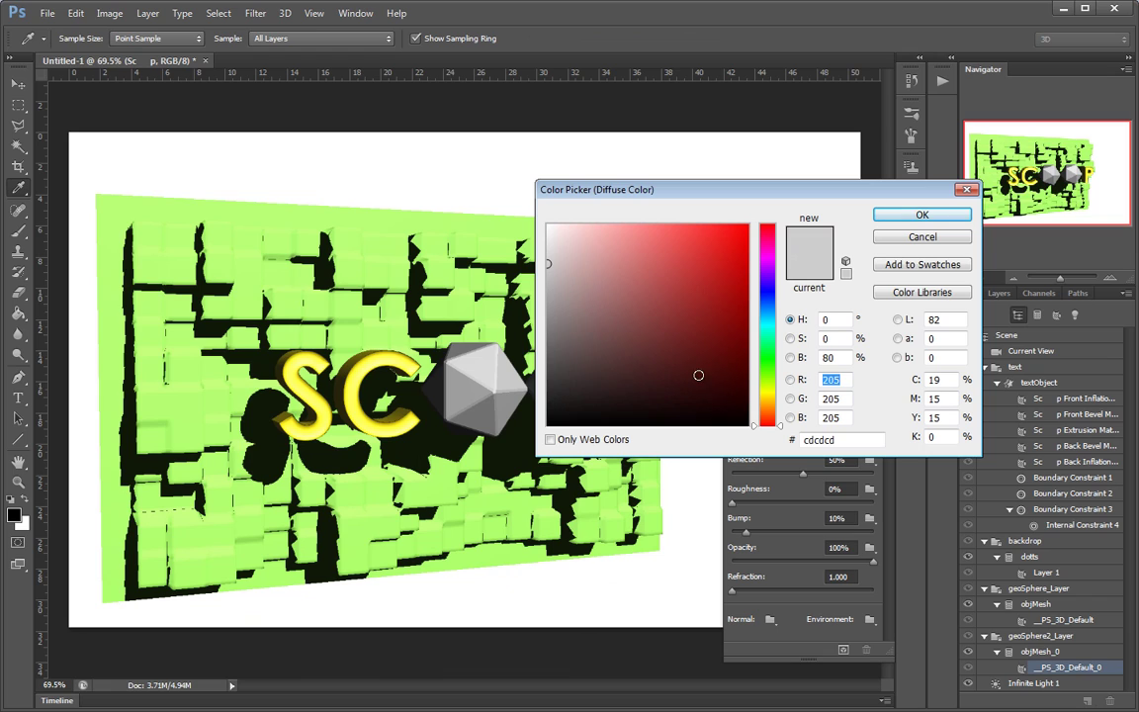
pyautogui.click(342, 324)
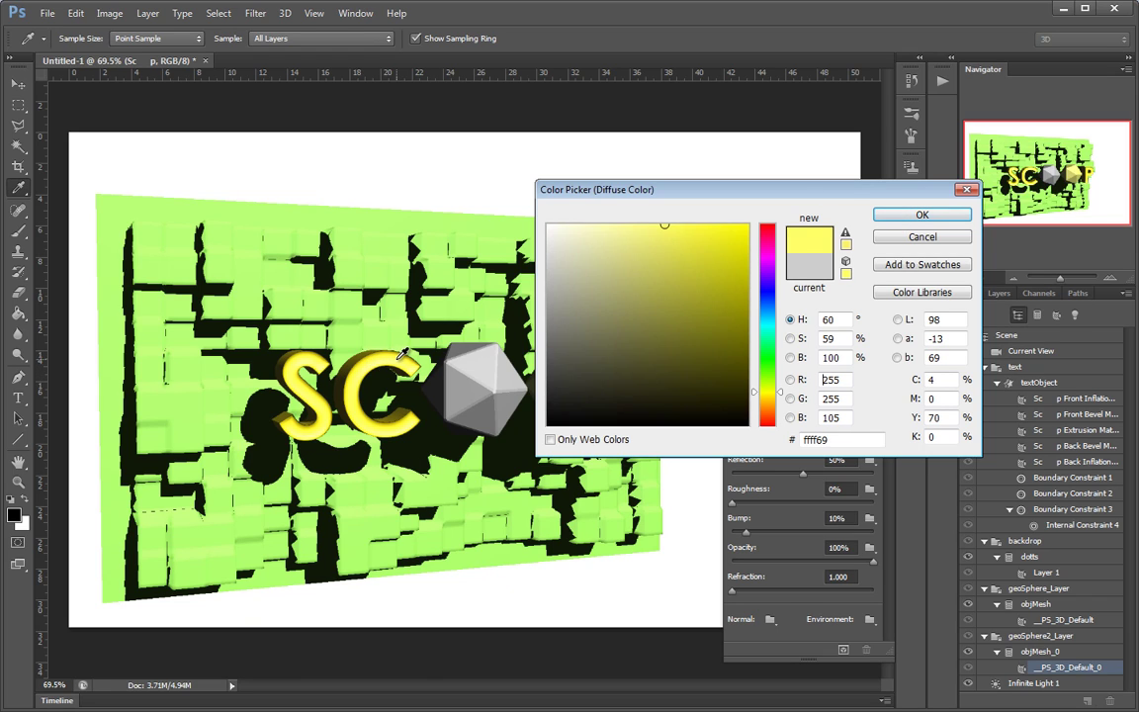
pyautogui.click(364, 318)
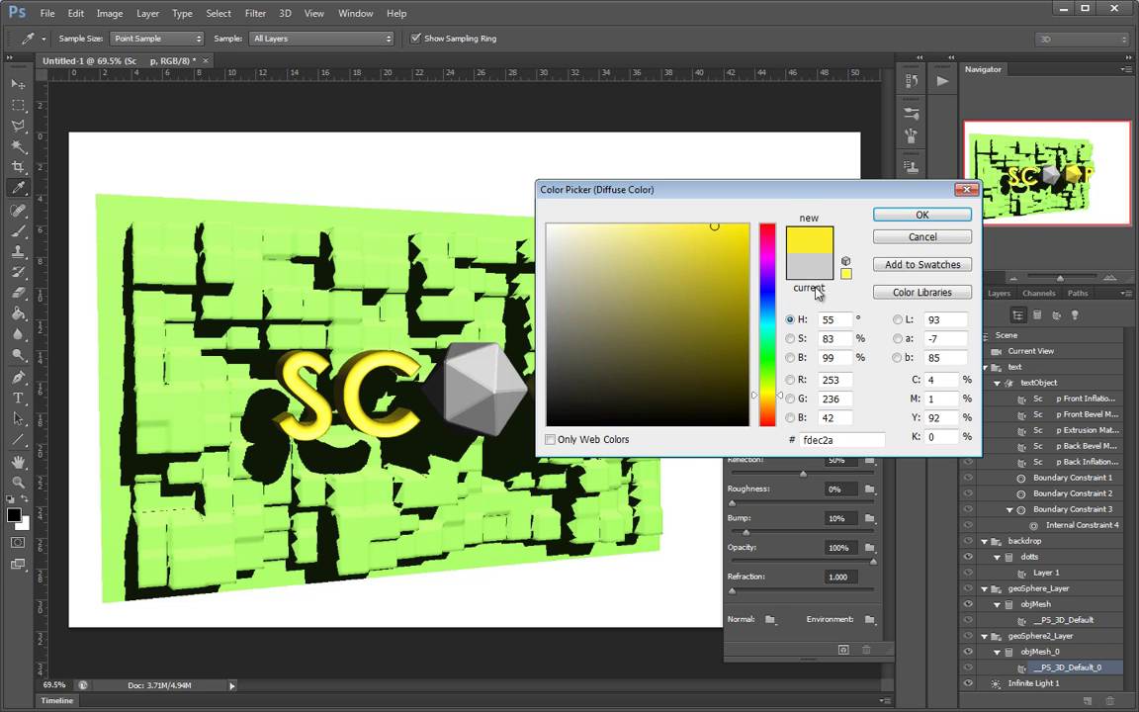
pyautogui.click(918, 214)
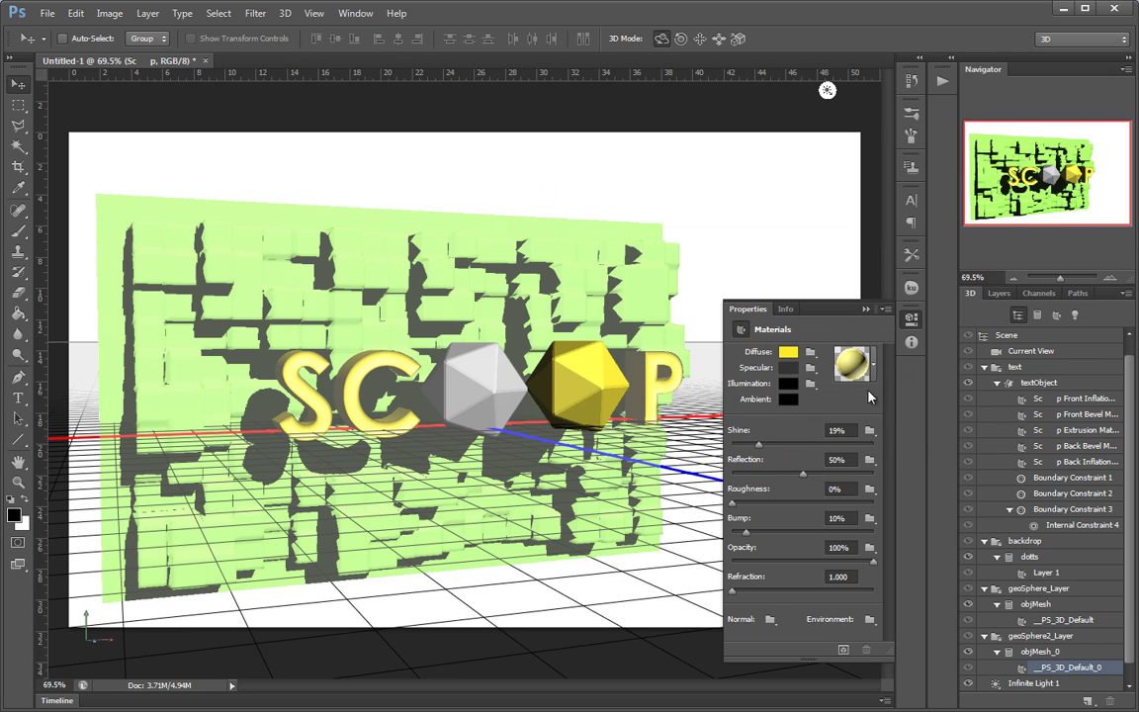
# Copy the right geosphere's diffuse color to the left geosphere's material after removing the left one's diffuse texture
pyautogui.click(788, 352)
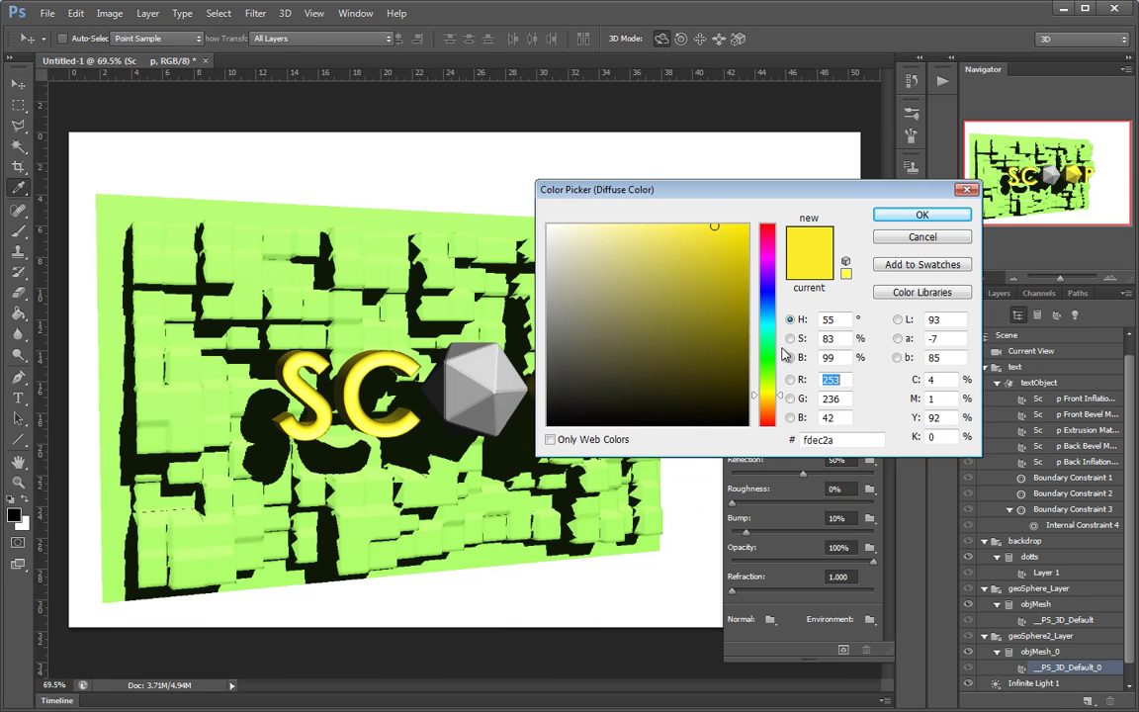
pyautogui.doubleClick(836, 439)
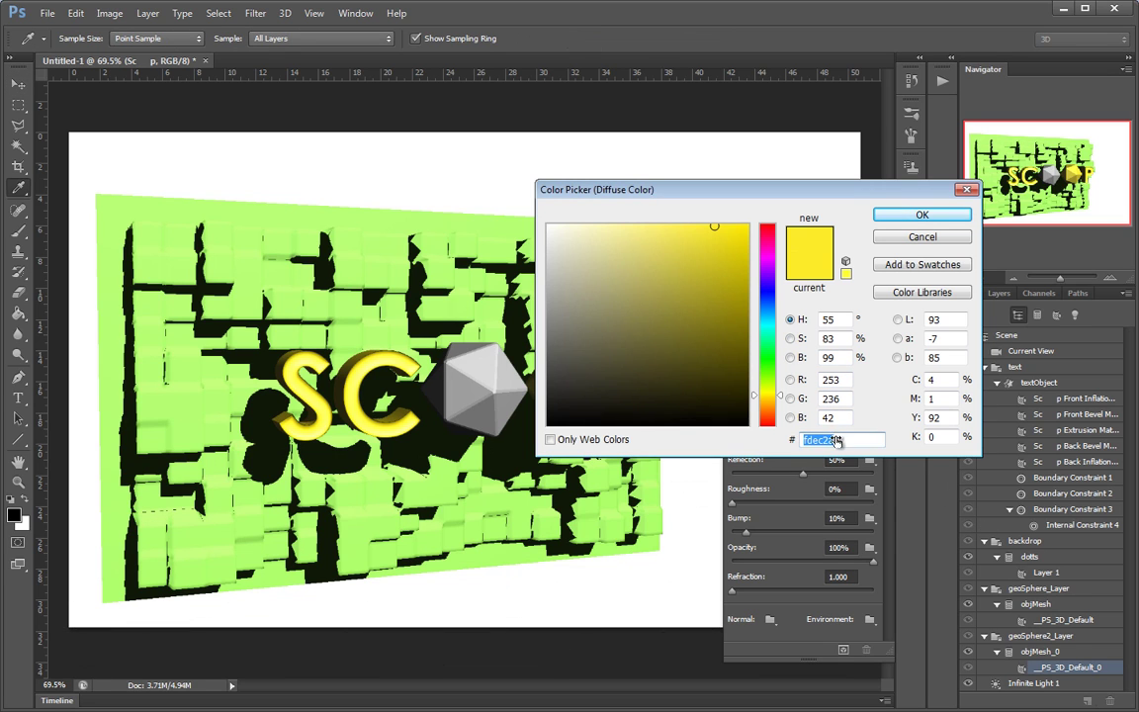
pyautogui.click(922, 215)
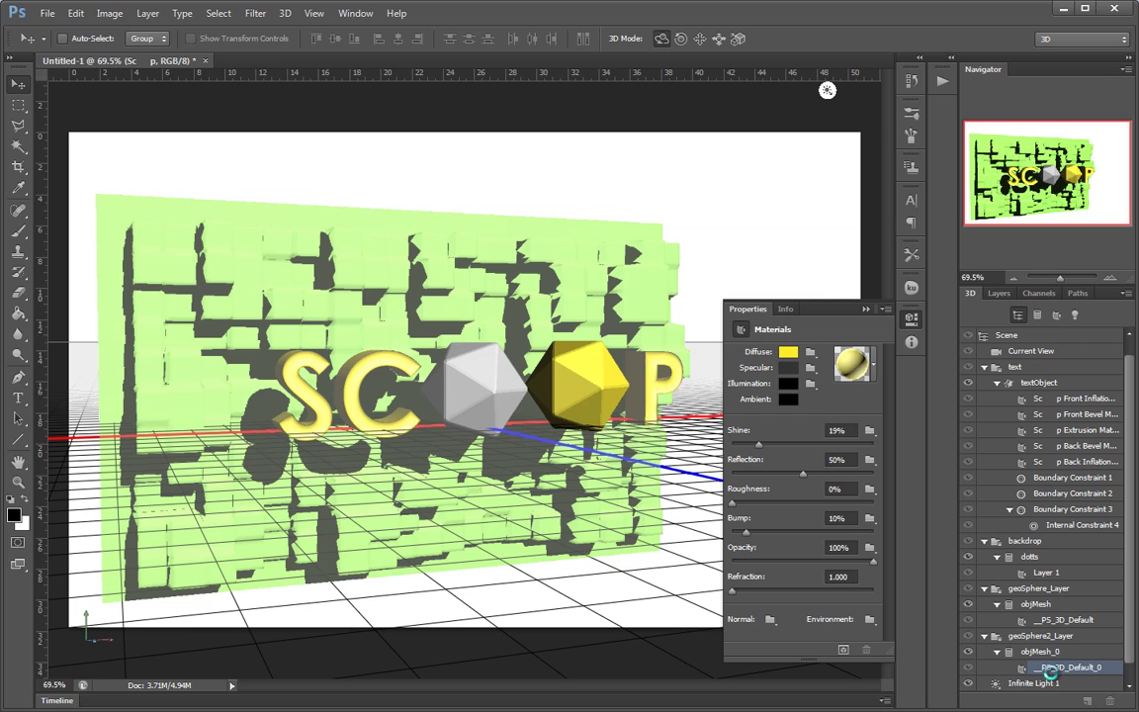
pyautogui.click(1021, 620)
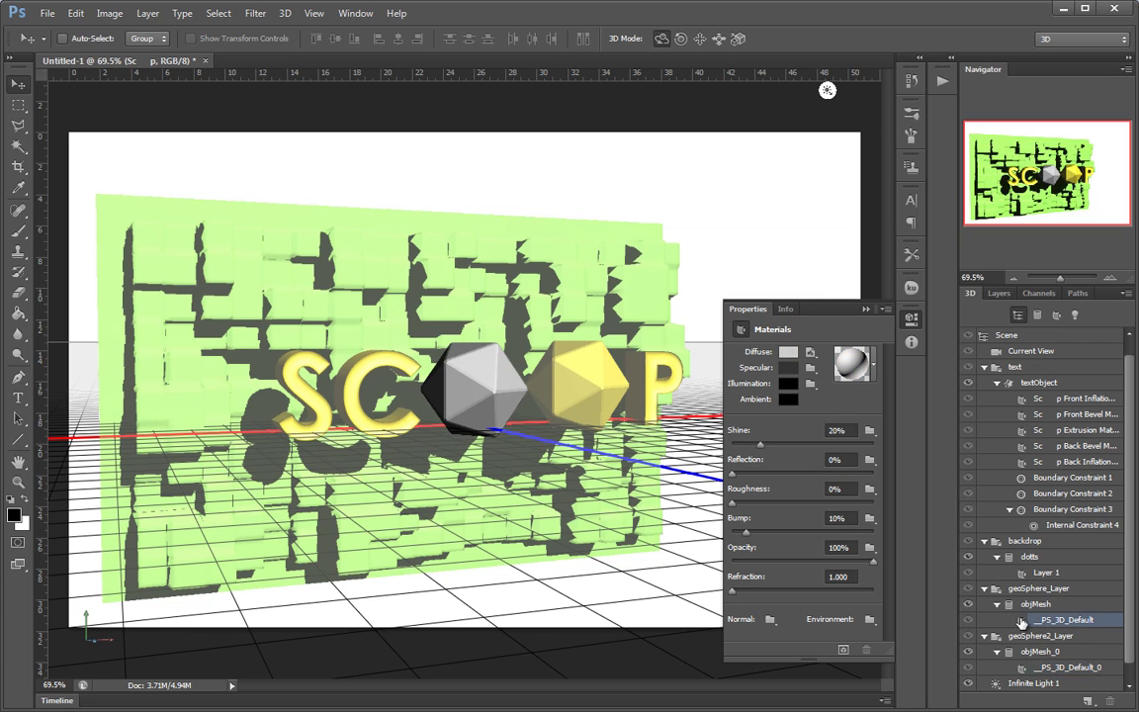
pyautogui.click(810, 353)
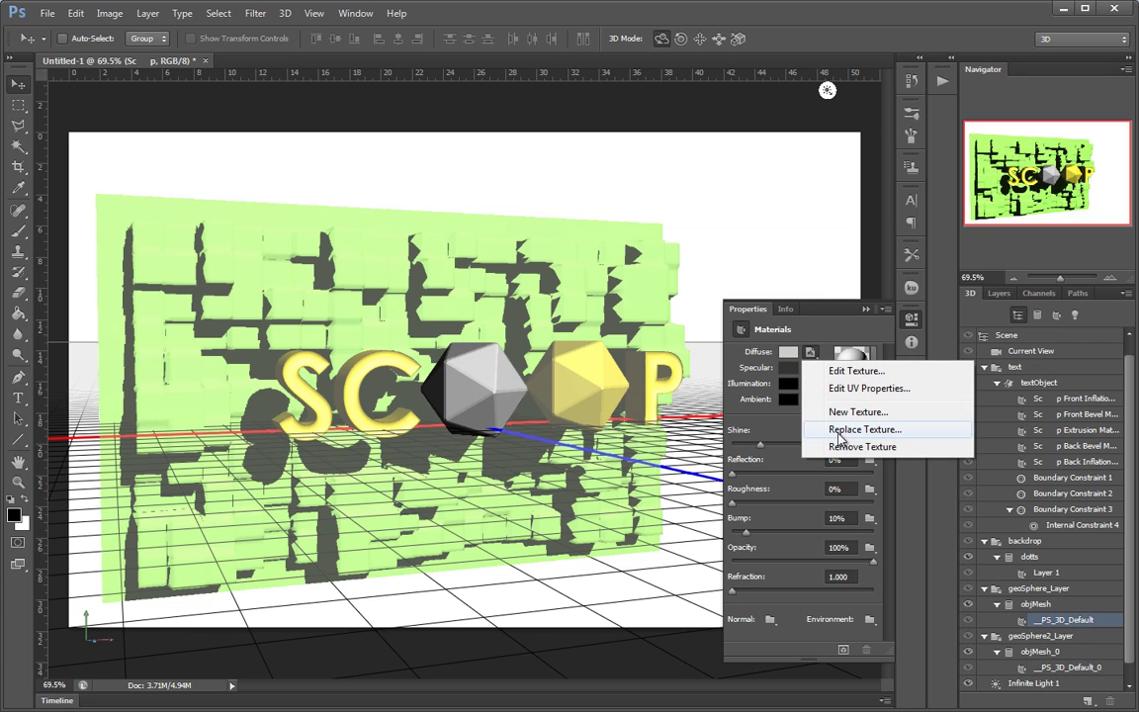
pyautogui.click(852, 446)
pyautogui.click(787, 352)
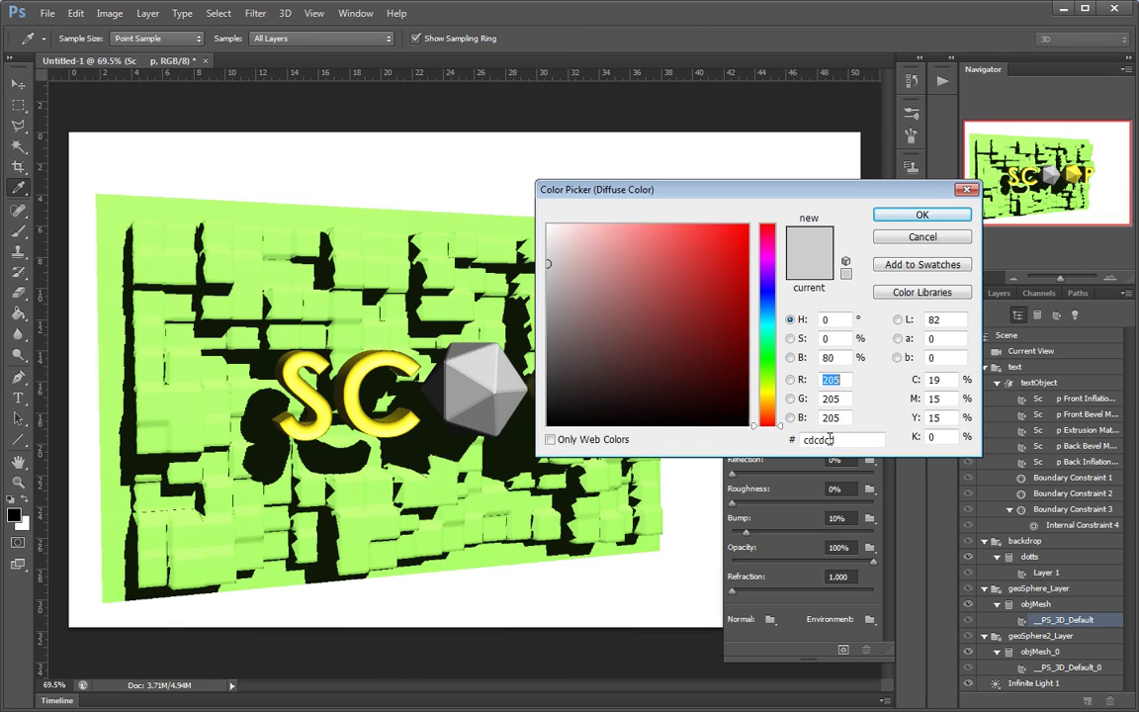
pyautogui.click(920, 217)
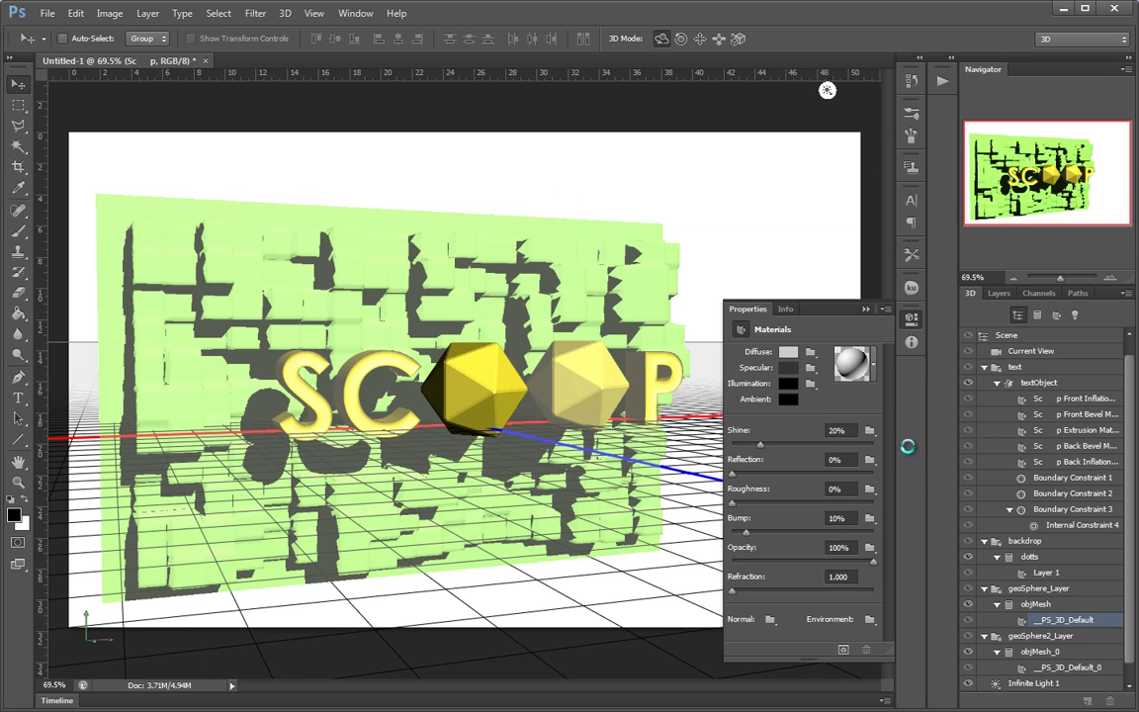
# Set the right geosphere material's shine to 20% and the left geosphere material's reflection to 50%
pyautogui.click(1026, 670)
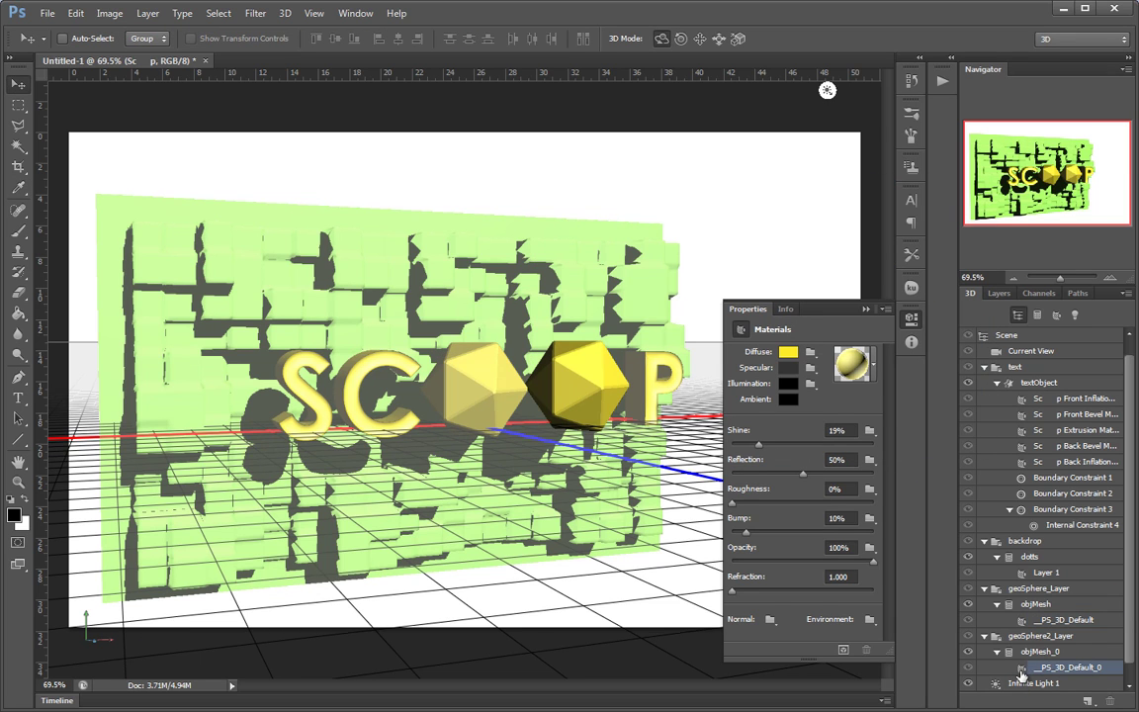
pyautogui.click(852, 474)
pyautogui.click(839, 427)
pyautogui.write('20')
pyautogui.press('Return')
pyautogui.click(1024, 622)
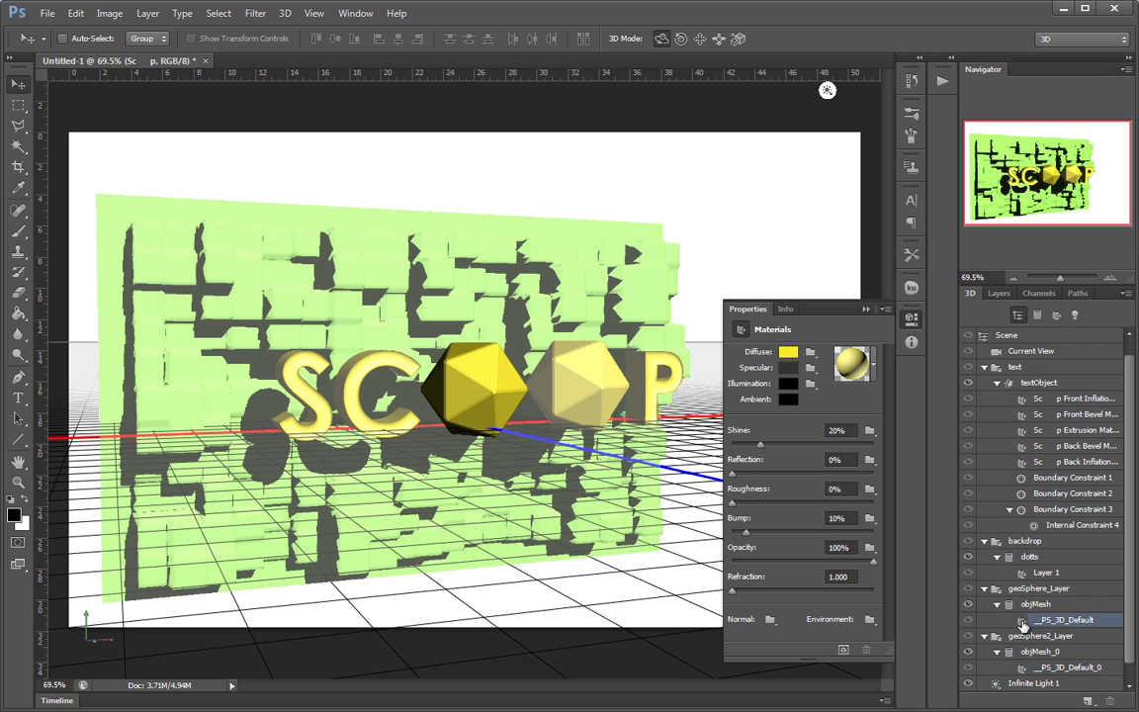
pyautogui.click(840, 460)
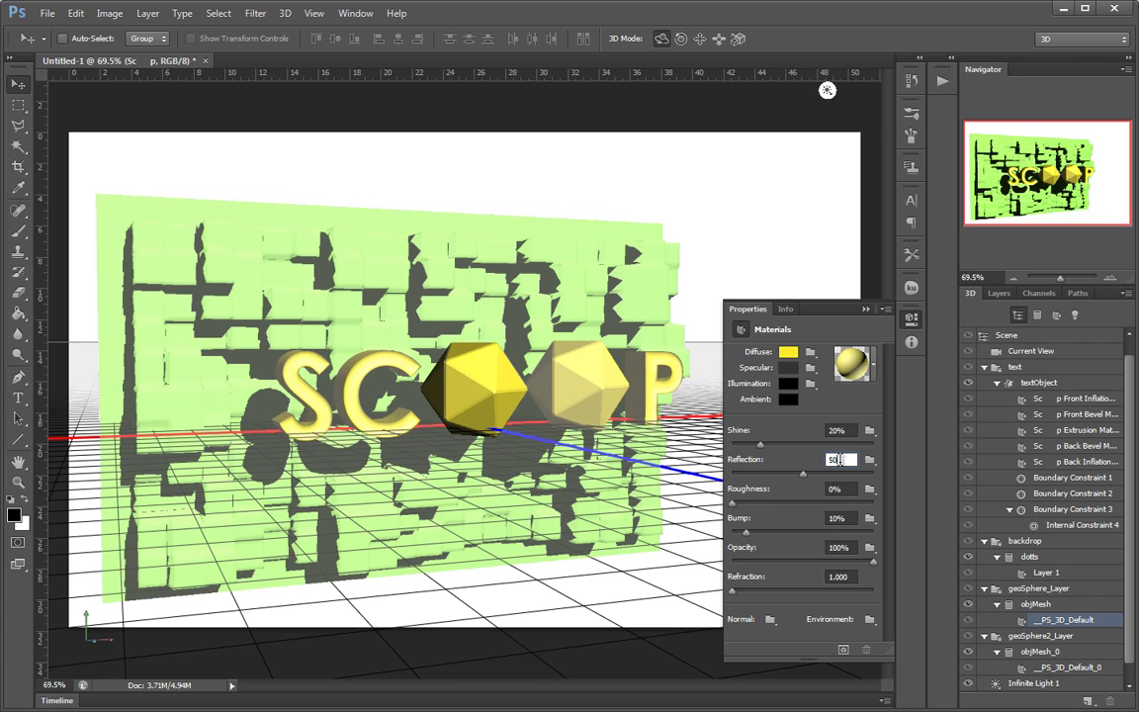
# Shift the blocky backdrop behind the SCOOP text along the X axis toward the P
pyautogui.click(811, 243)
pyautogui.moveTo(811, 242); pyautogui.dragTo(667, 248)
pyautogui.click(666, 248)
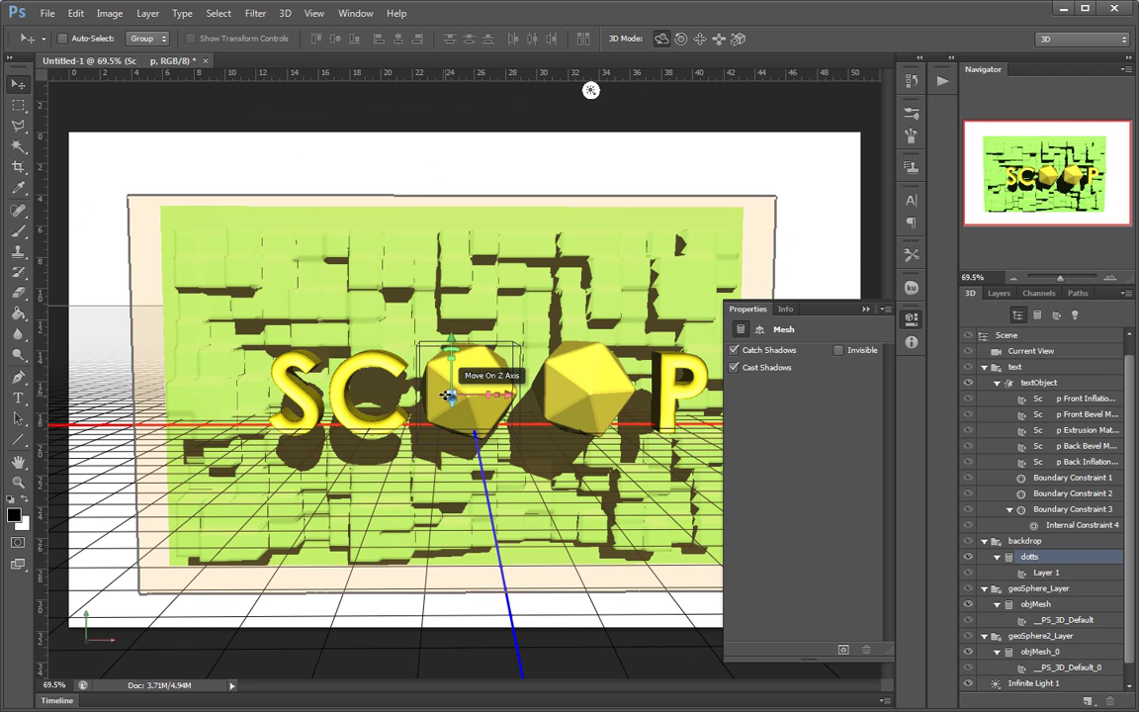
pyautogui.moveTo(451, 396); pyautogui.dragTo(555, 394)
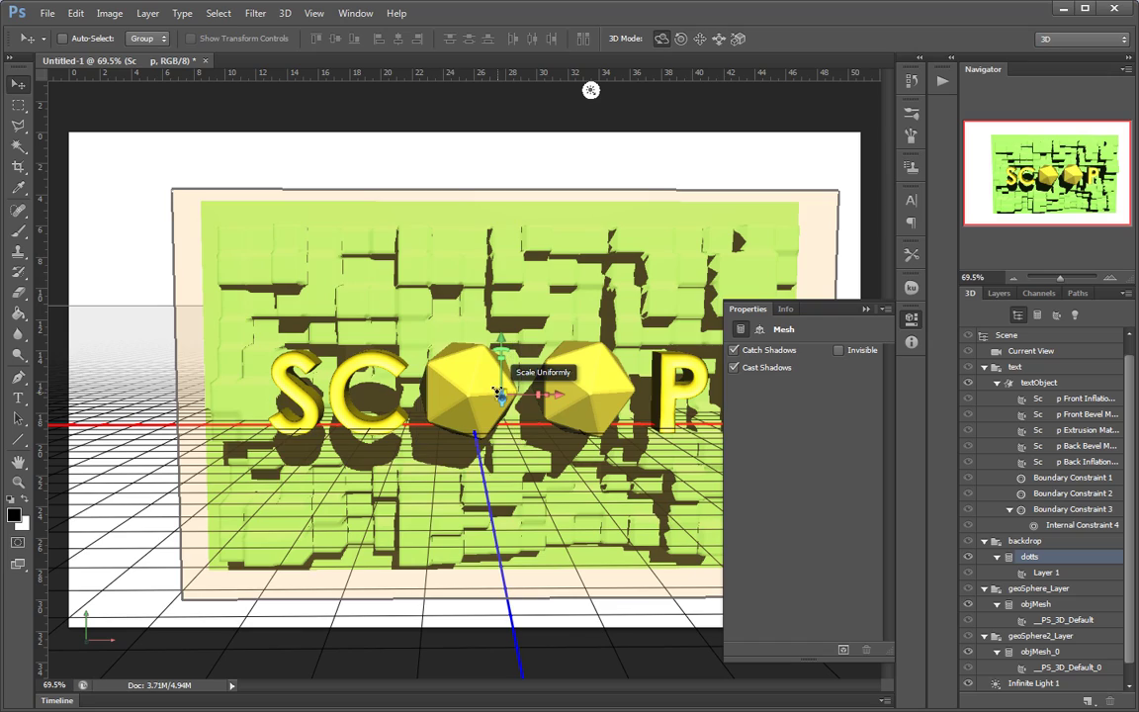
# Rotate Infinite Light 1 so the light comes from the S side and reshapes the shadows on the backdrop
pyautogui.moveTo(94, 238); pyautogui.dragTo(164, 207)
pyautogui.moveTo(827, 280)
pyautogui.mouseDown()
pyautogui.moveTo(727, 235)
pyautogui.moveTo(759, 305)
pyautogui.moveTo(867, 298)
pyautogui.moveTo(866, 286)
pyautogui.moveTo(833, 280)
pyautogui.mouseUp()
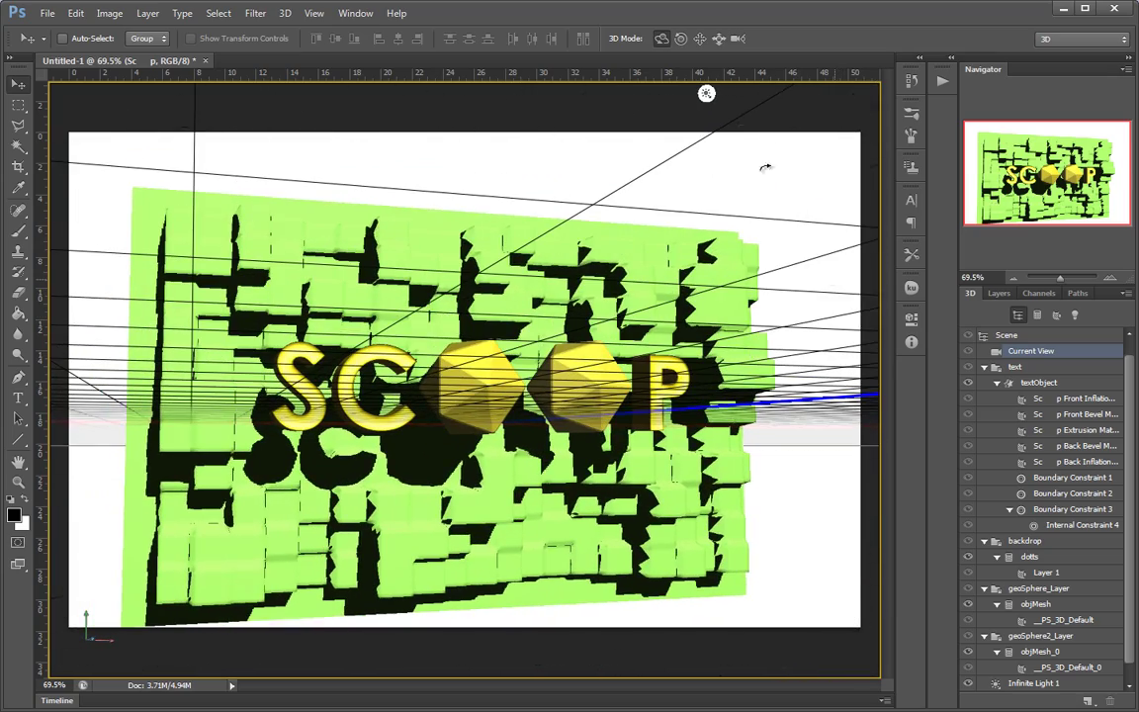
pyautogui.click(709, 96)
pyautogui.moveTo(709, 90); pyautogui.dragTo(356, 90)
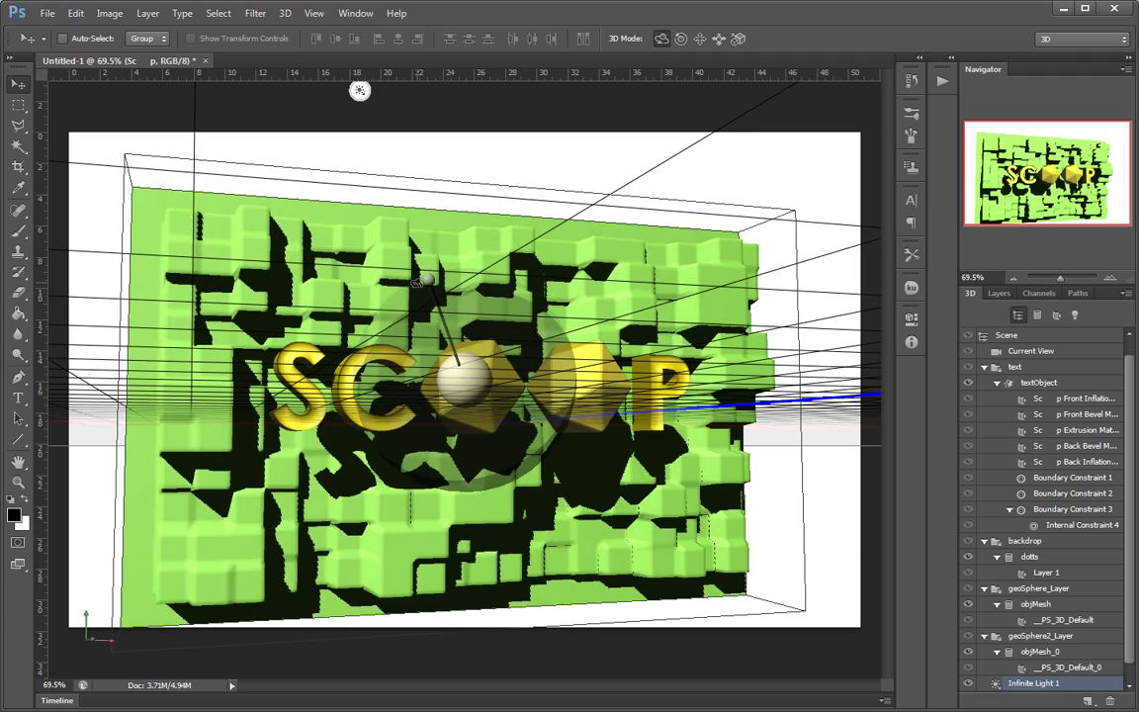
pyautogui.click(631, 188)
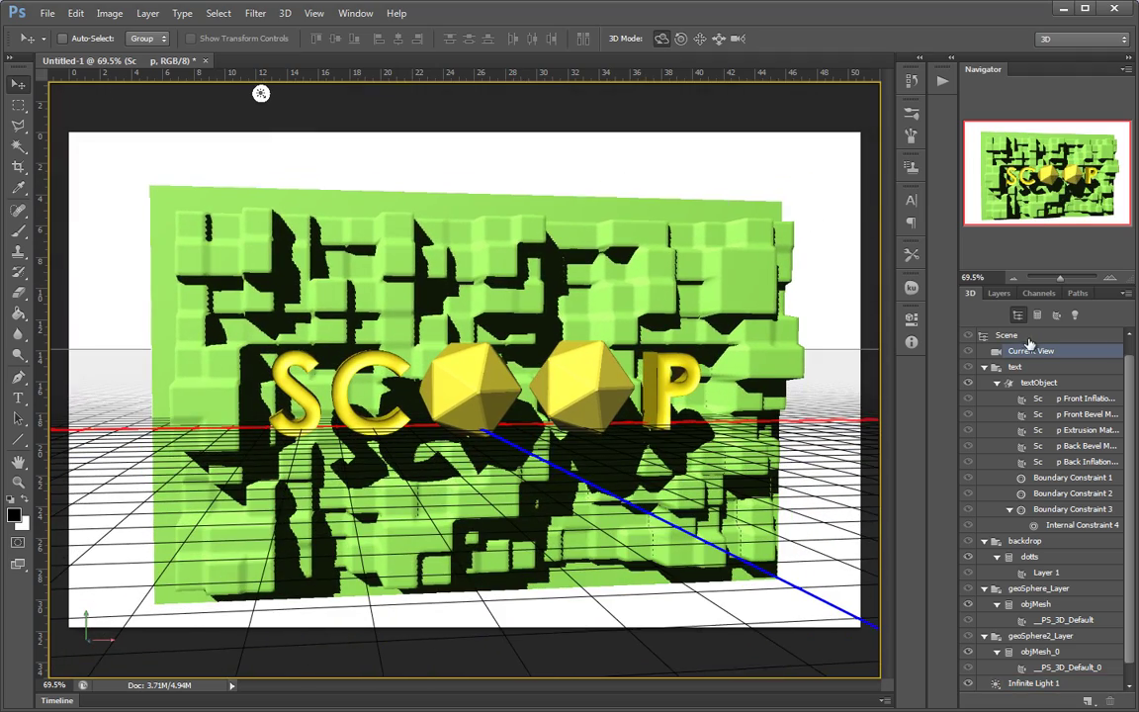
# Open the scene's Environment properties and look at the IBL texture options
pyautogui.click(1030, 339)
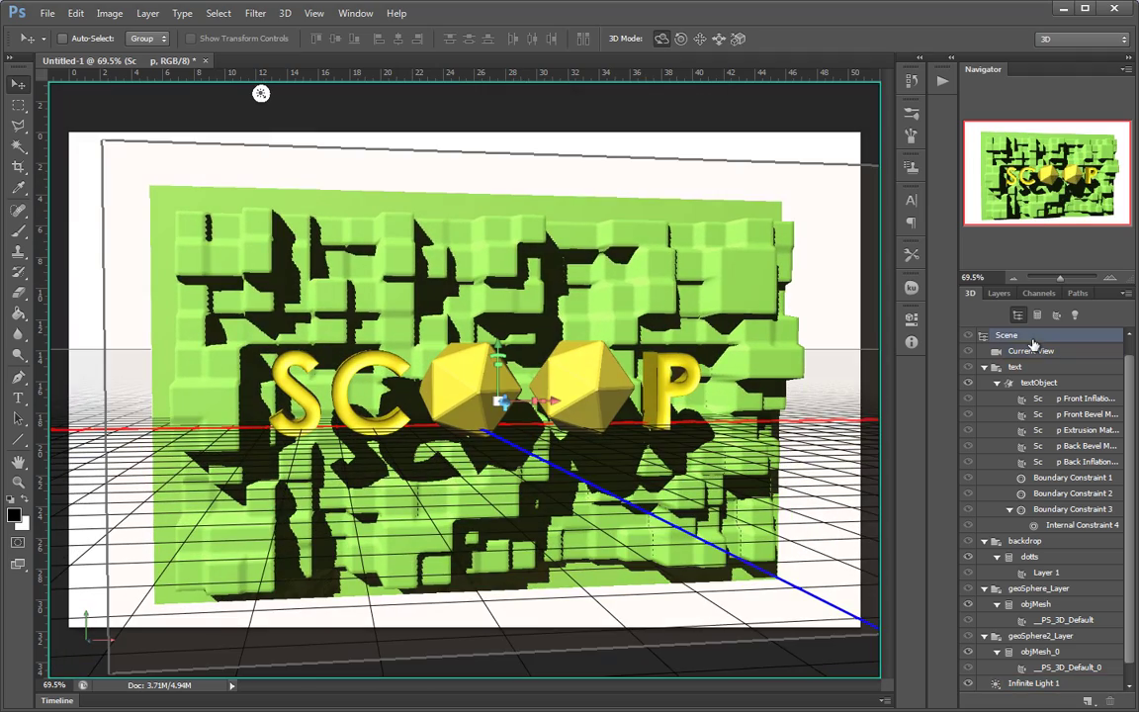
pyautogui.doubleClick(978, 340)
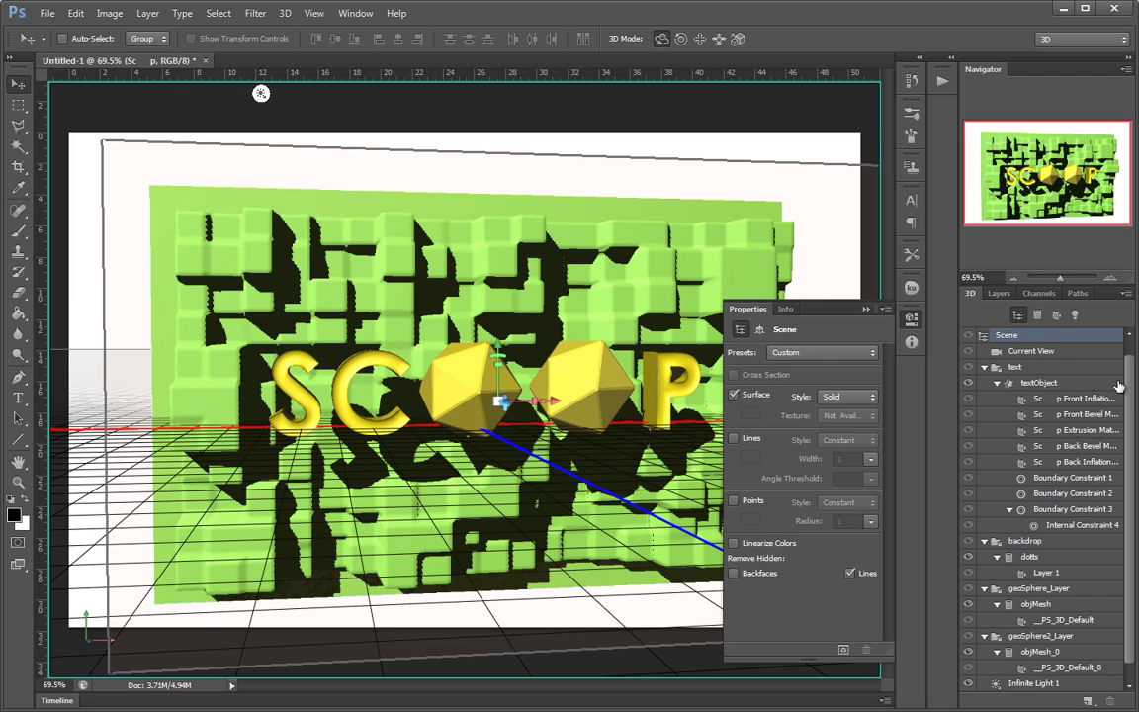
pyautogui.moveTo(1128, 376); pyautogui.dragTo(1127, 356)
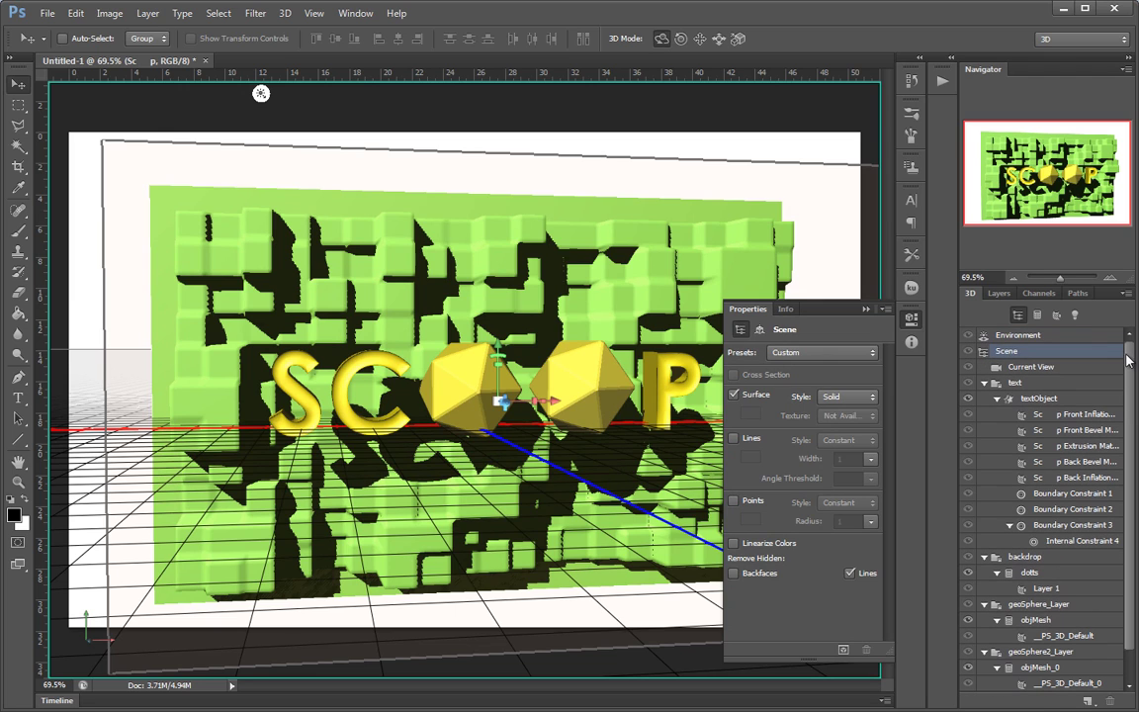
pyautogui.click(1000, 336)
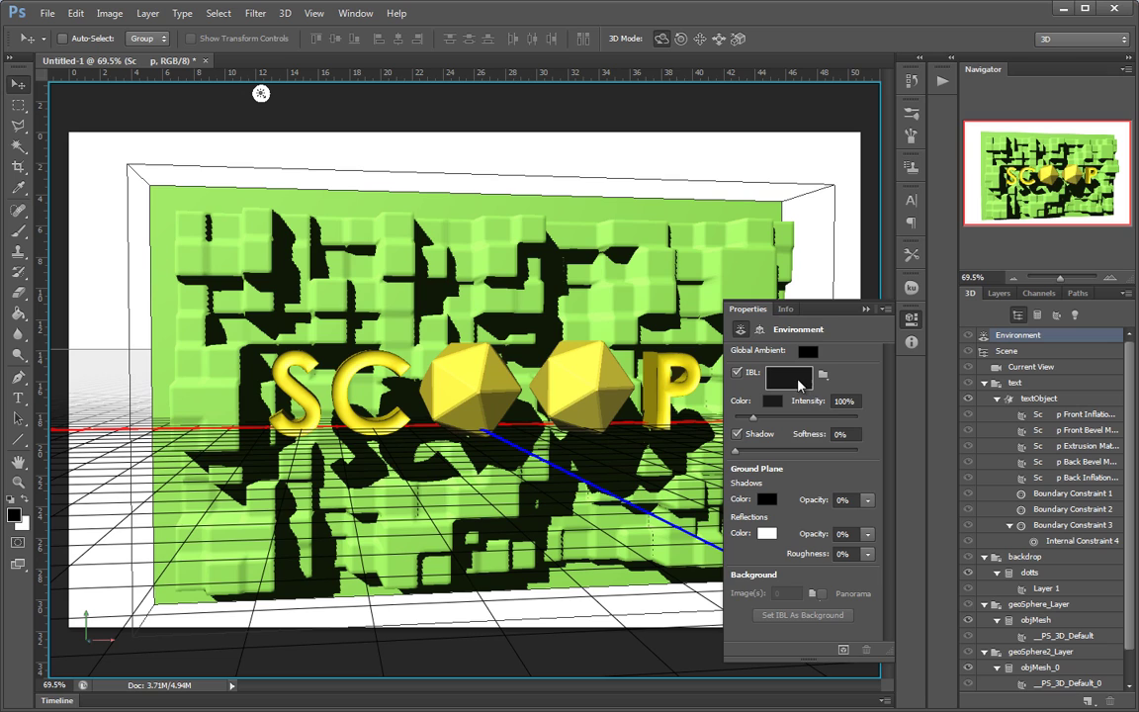
pyautogui.click(762, 390)
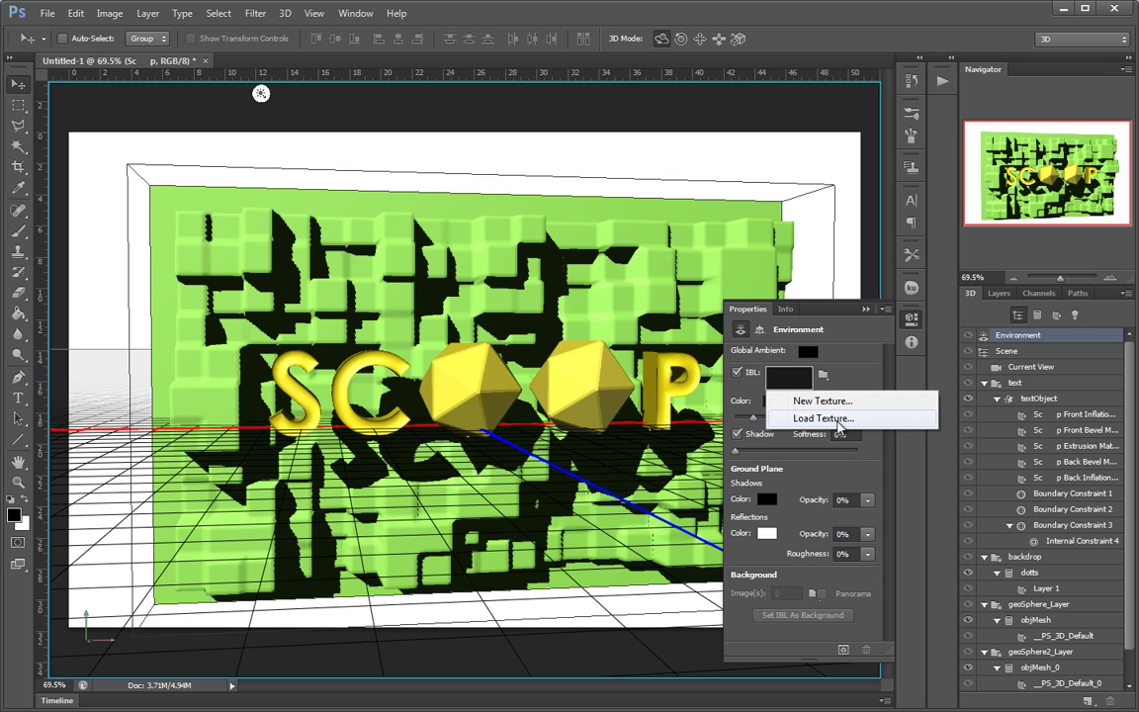
pyautogui.click(861, 380)
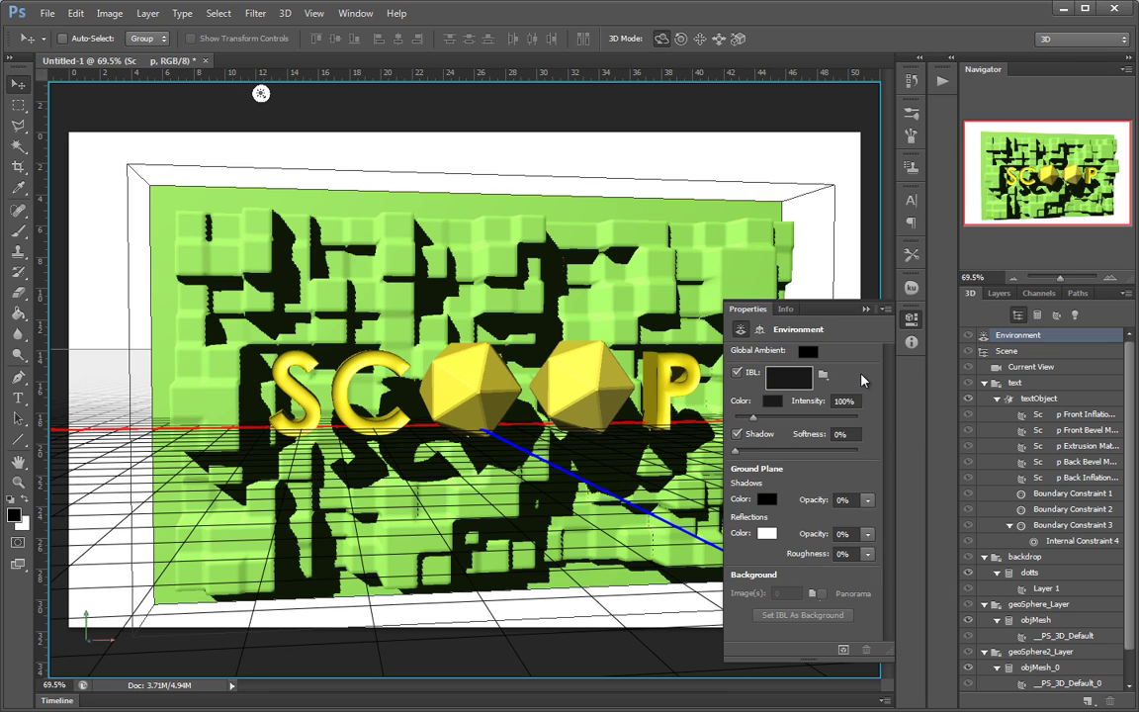
# Try red, orange ff7815 and blue 151bff as the environment's IBL light color, and cancel the color change
pyautogui.click(770, 401)
pyautogui.click(702, 307)
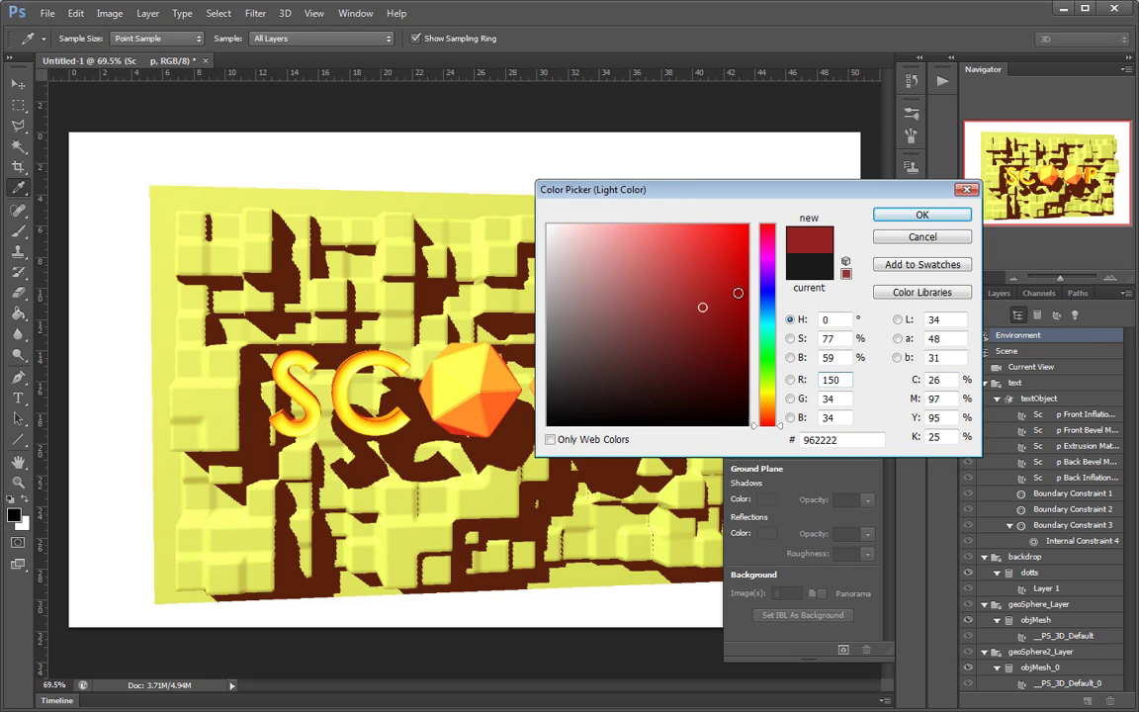
pyautogui.click(589, 225)
pyautogui.click(673, 351)
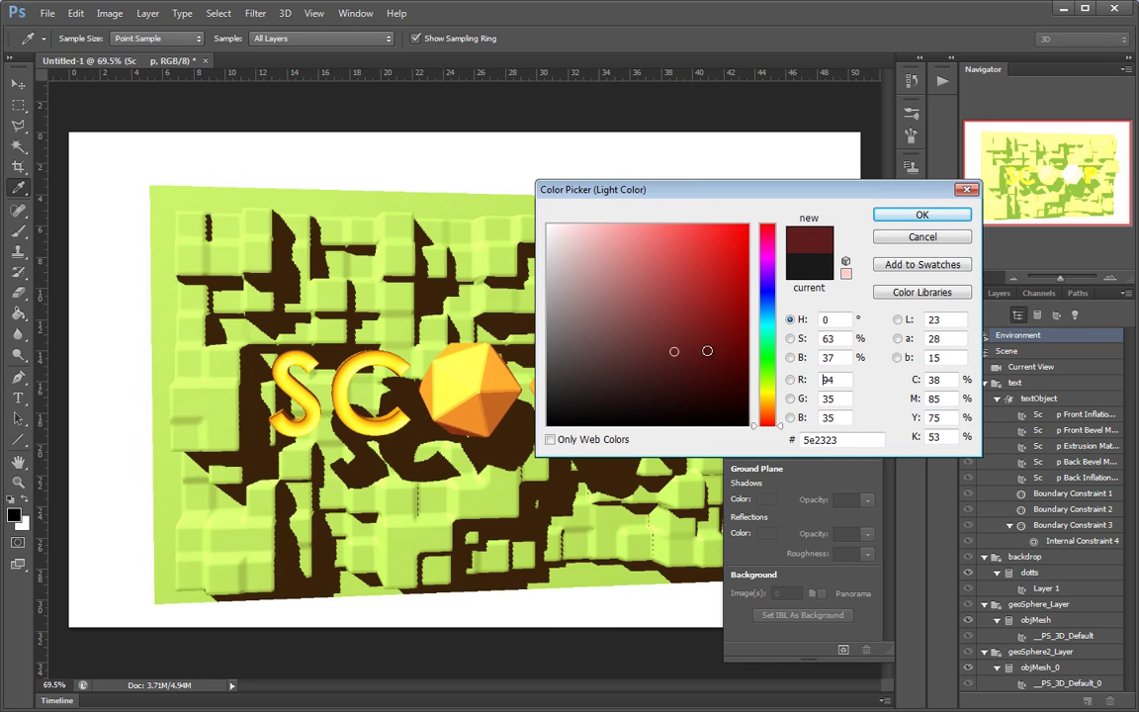
pyautogui.click(707, 351)
pyautogui.click(768, 402)
pyautogui.click(767, 412)
pyautogui.click(732, 223)
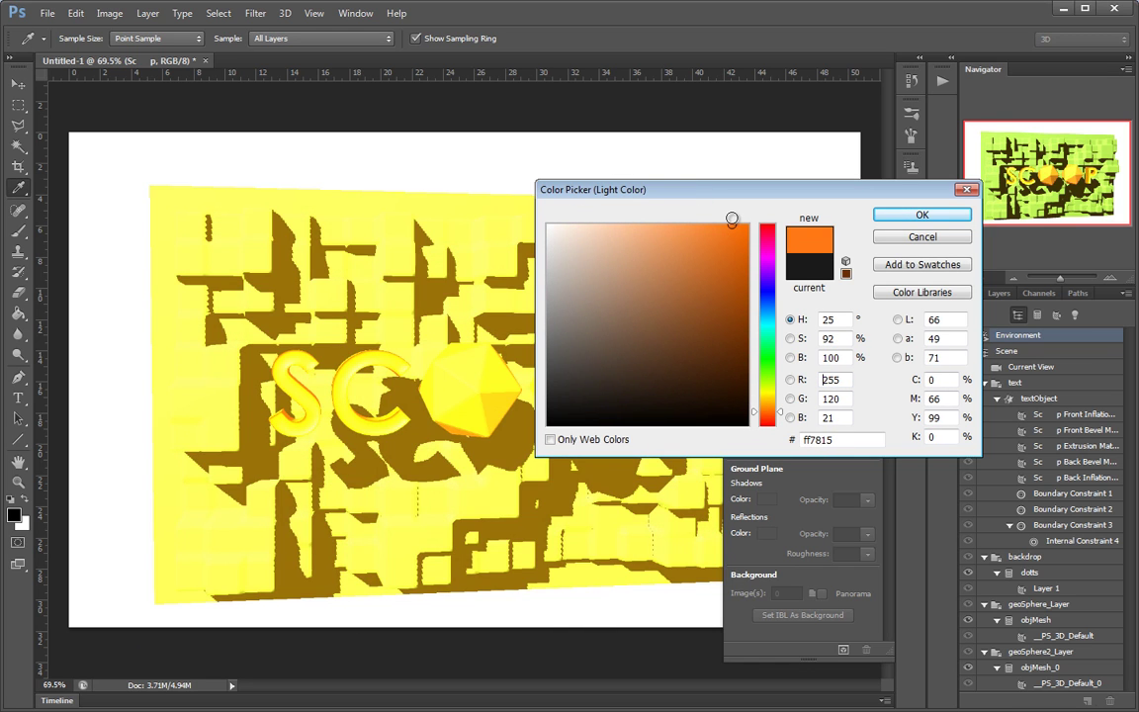
pyautogui.click(779, 292)
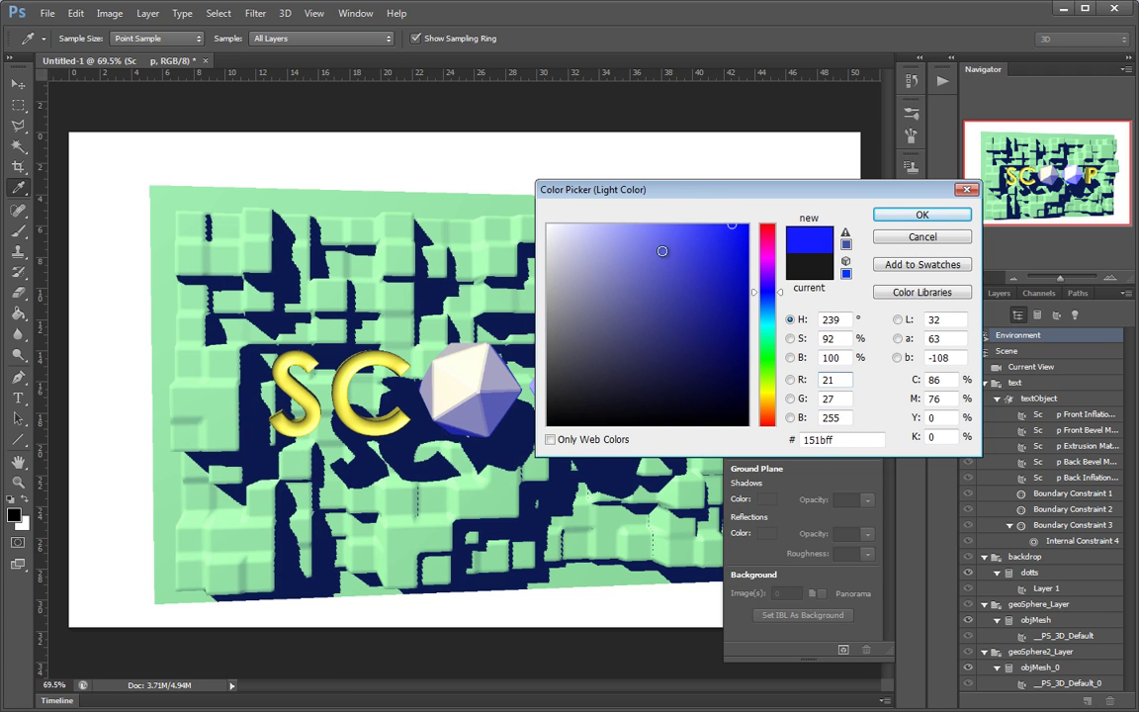
pyautogui.moveTo(700, 196); pyautogui.dragTo(865, 144)
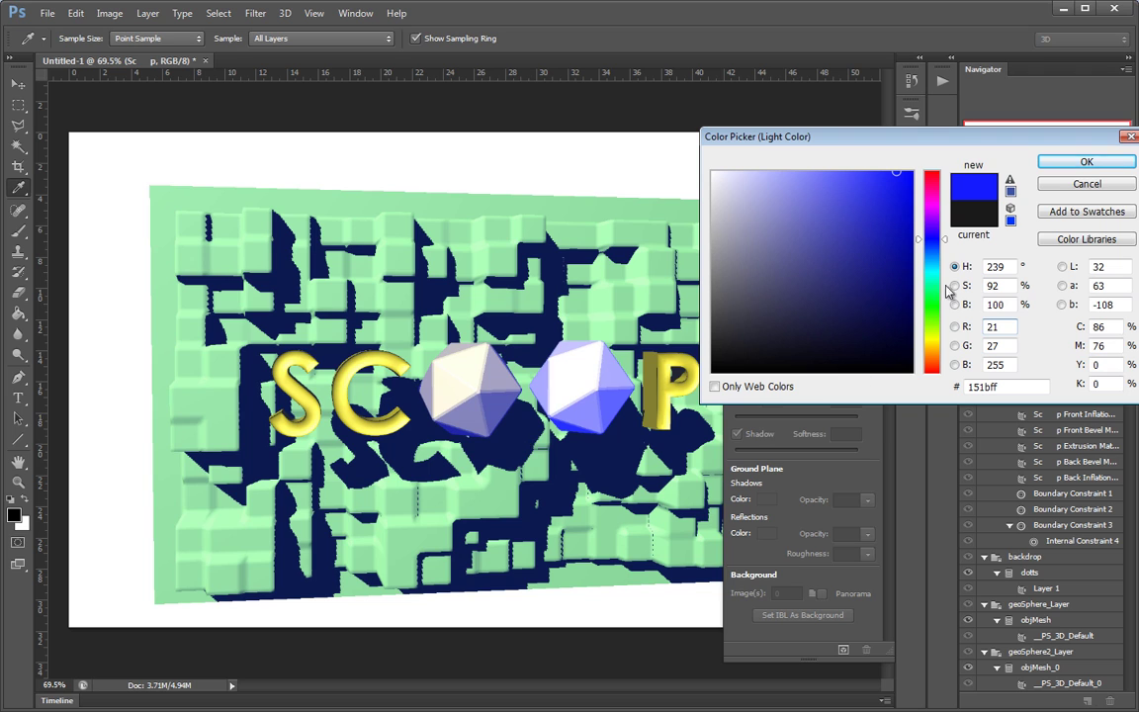
pyautogui.click(1086, 186)
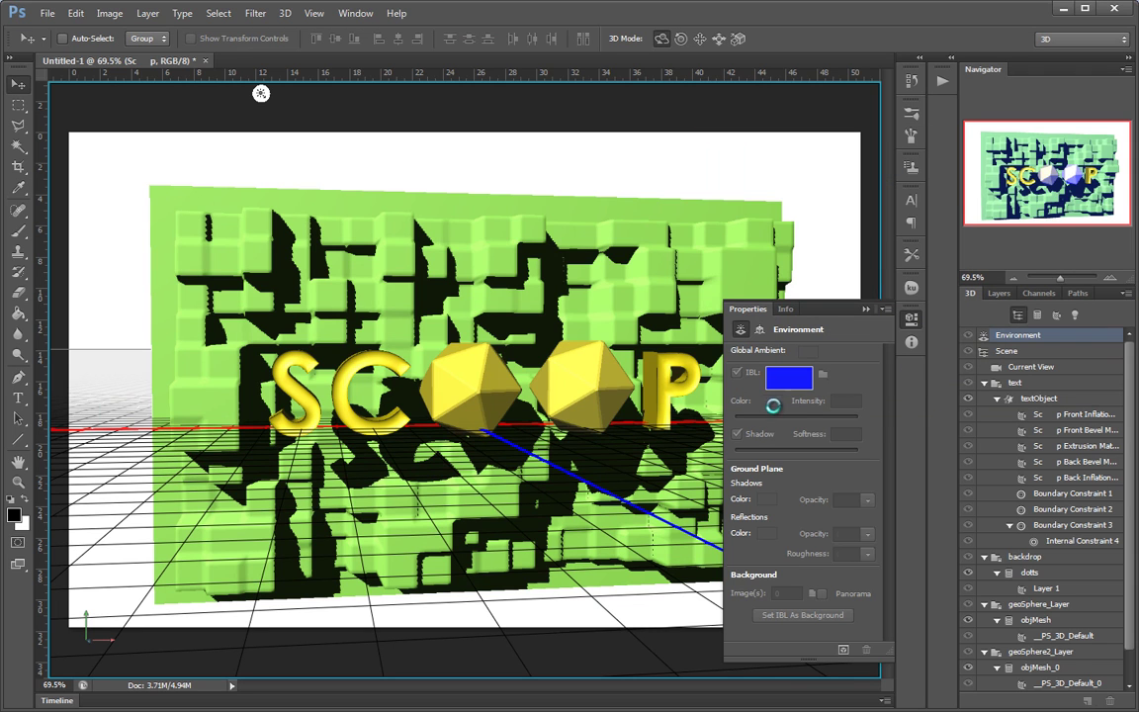
# Set the IBL intensity to 81% and create a new white IBL texture of 1440 by 900 pixels
pyautogui.moveTo(763, 417)
pyautogui.mouseDown()
pyautogui.moveTo(752, 428)
pyautogui.moveTo(757, 418)
pyautogui.mouseUp()
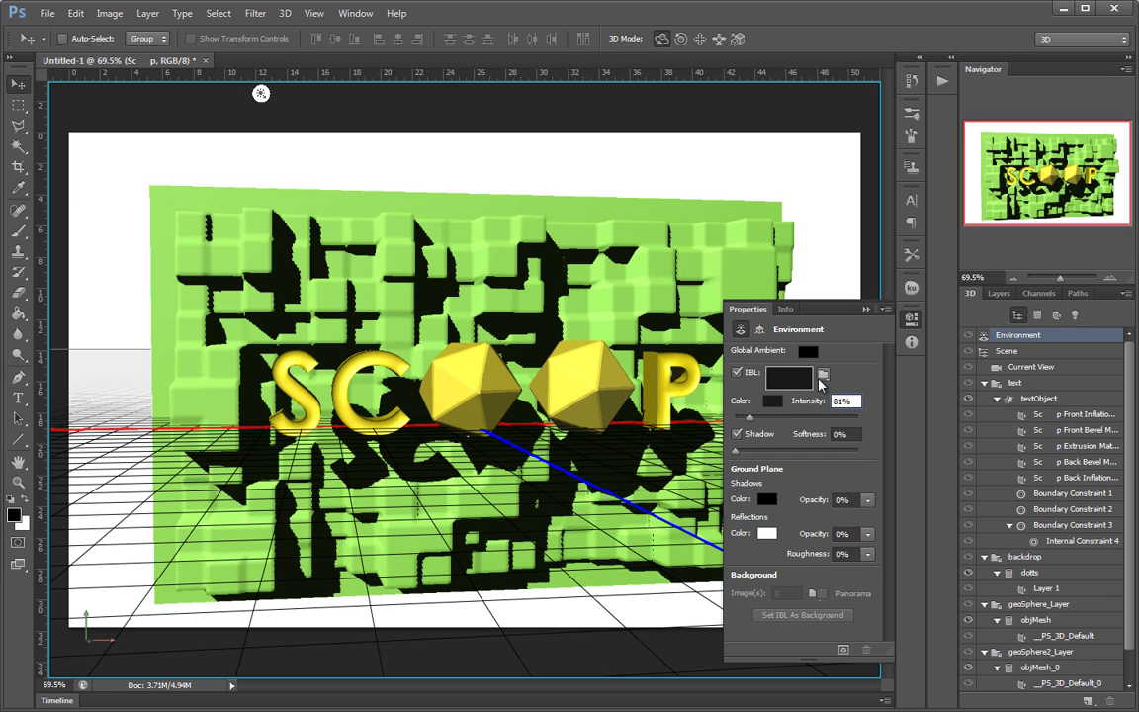
pyautogui.click(822, 376)
pyautogui.click(870, 399)
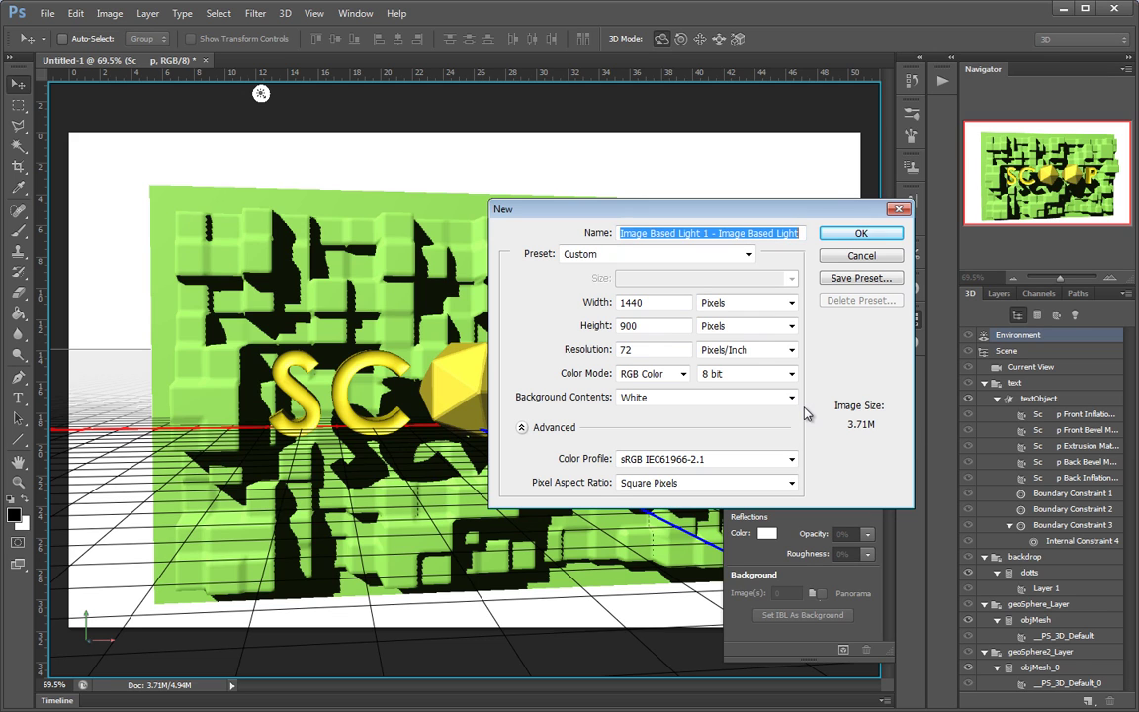
pyautogui.click(893, 234)
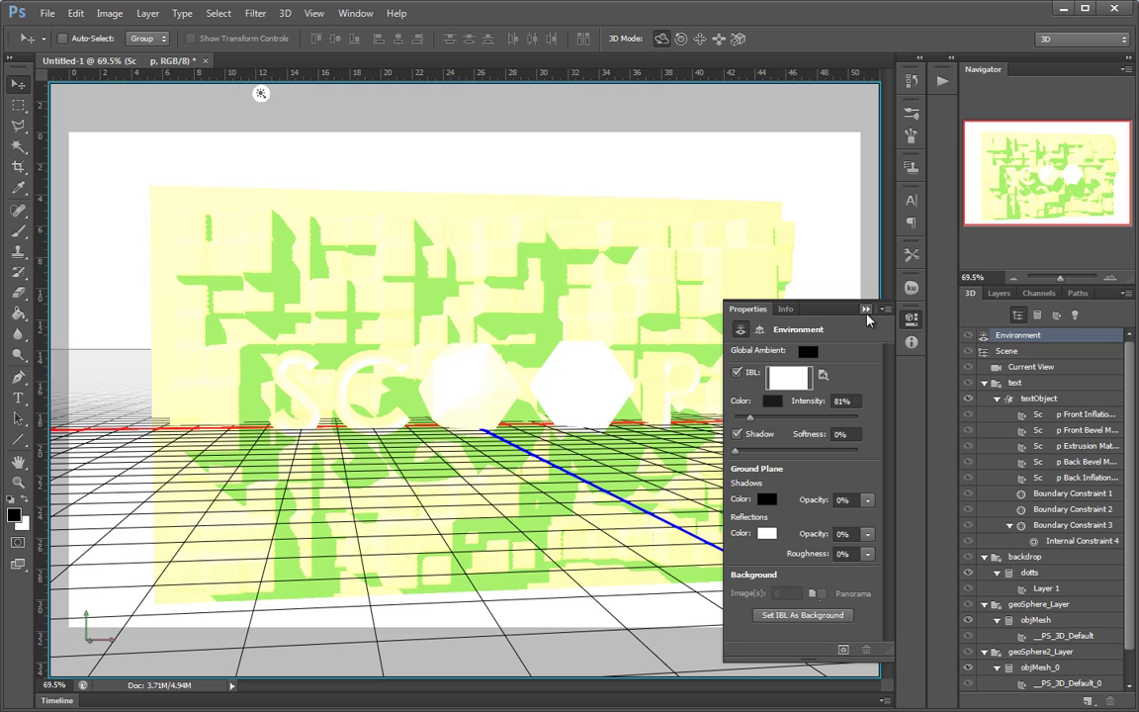
# Open the environment's IBL texture for editing in its own document and show its layers
pyautogui.click(796, 384)
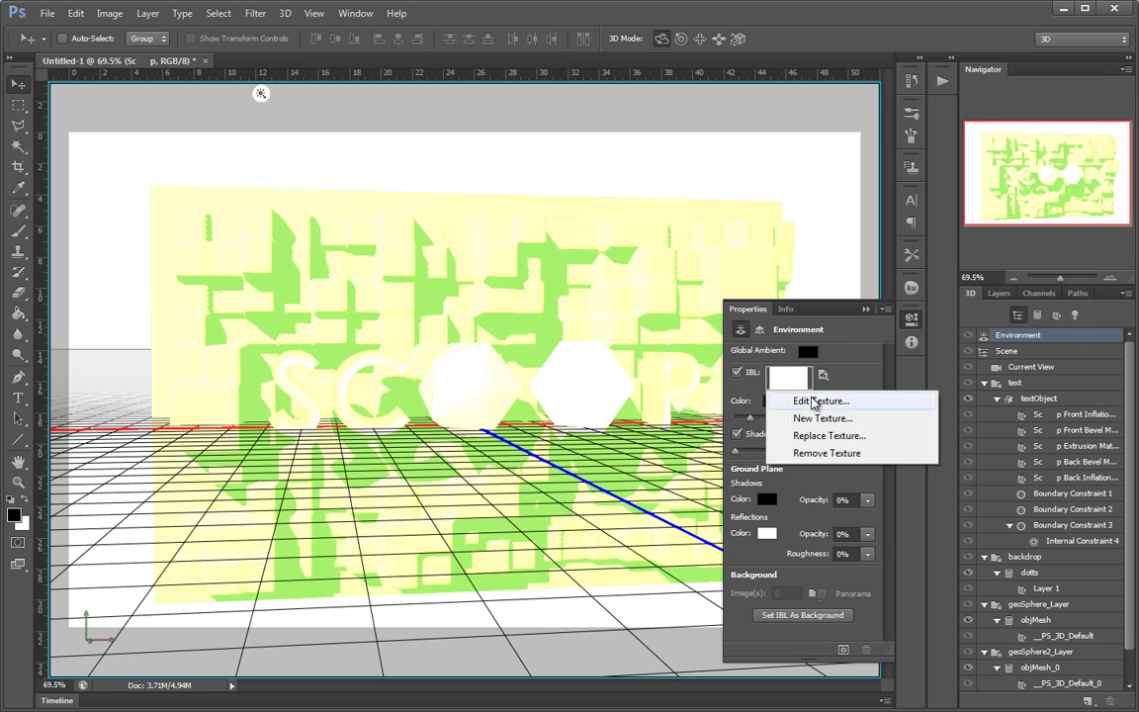
pyautogui.click(804, 401)
pyautogui.click(868, 309)
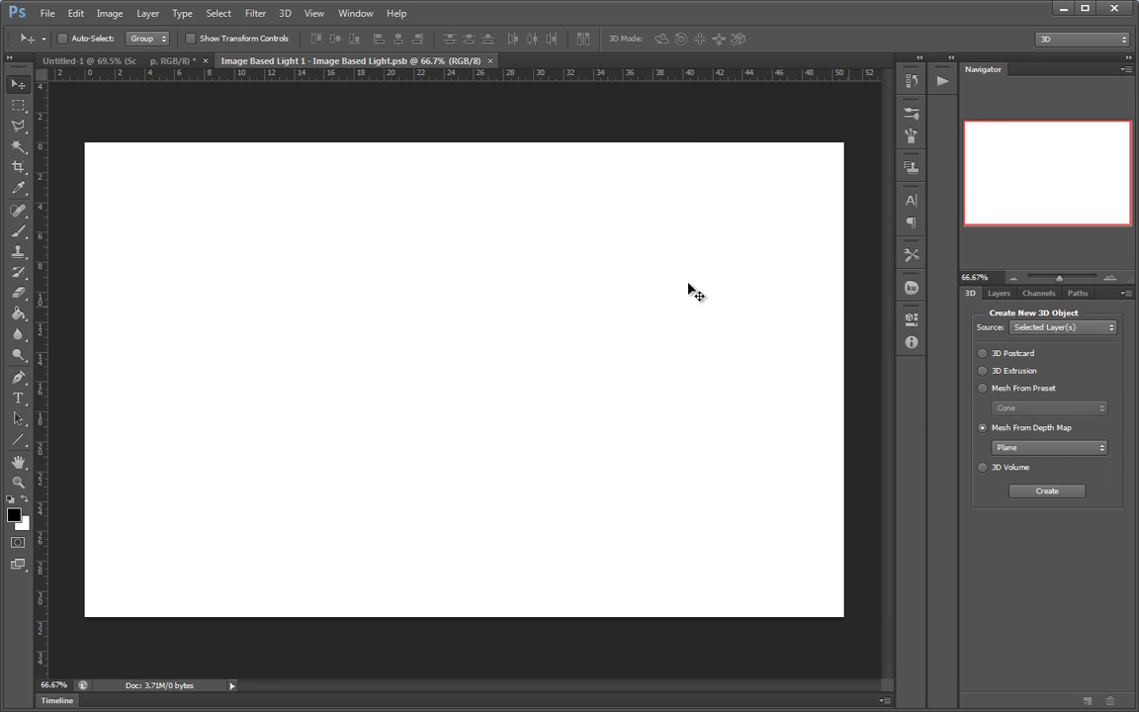
pyautogui.click(1000, 294)
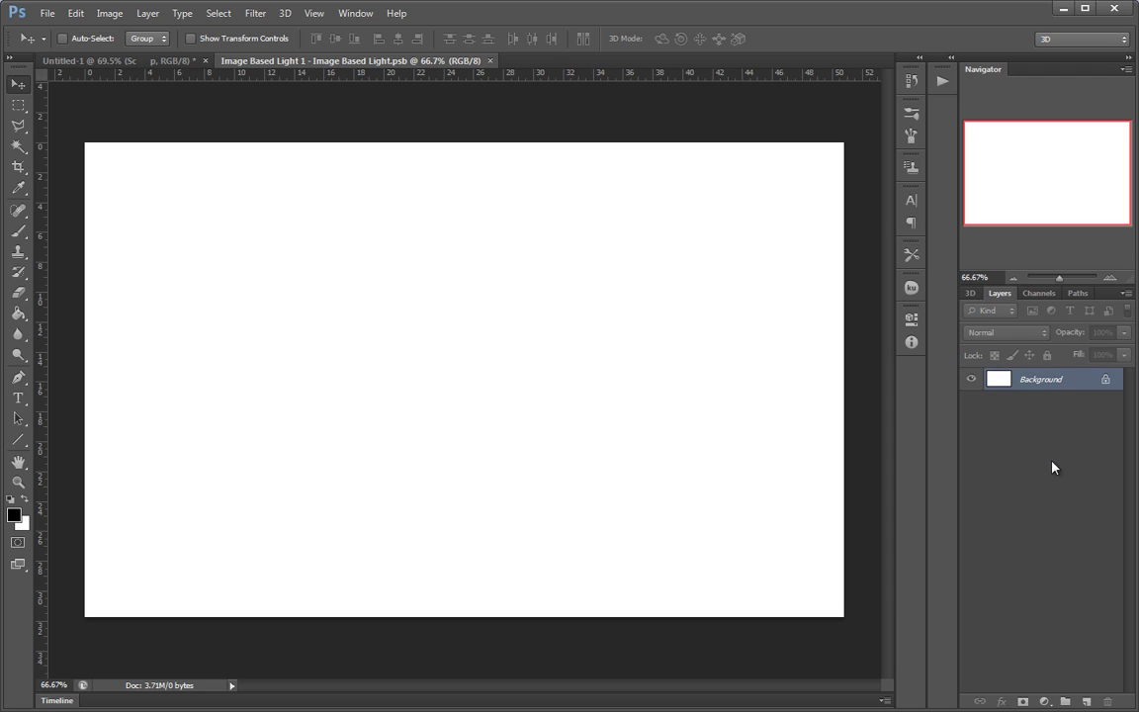
# Convert the texture's locked Background into Layer 0 and fill it with black
pyautogui.doubleClick(1073, 377)
pyautogui.click(885, 264)
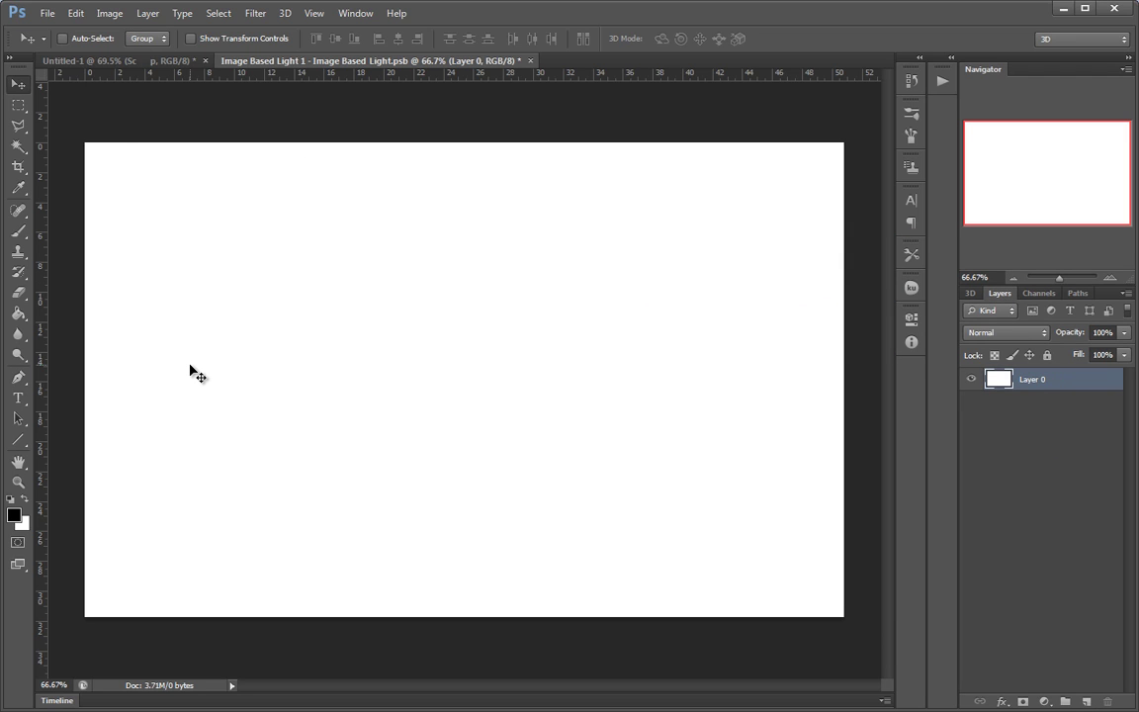
pyautogui.hotkey('shift', 'F5')
pyautogui.click(648, 241)
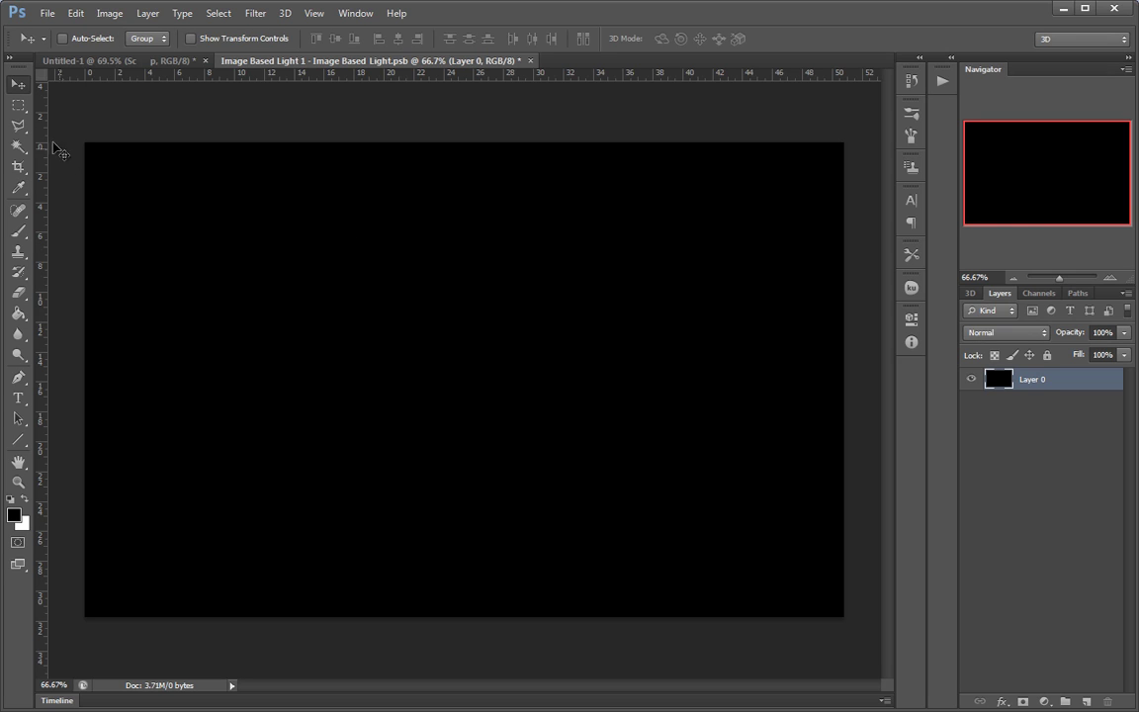
# Add an empty layer above the black Layer 0 and make white the foreground color
pyautogui.click(17, 105)
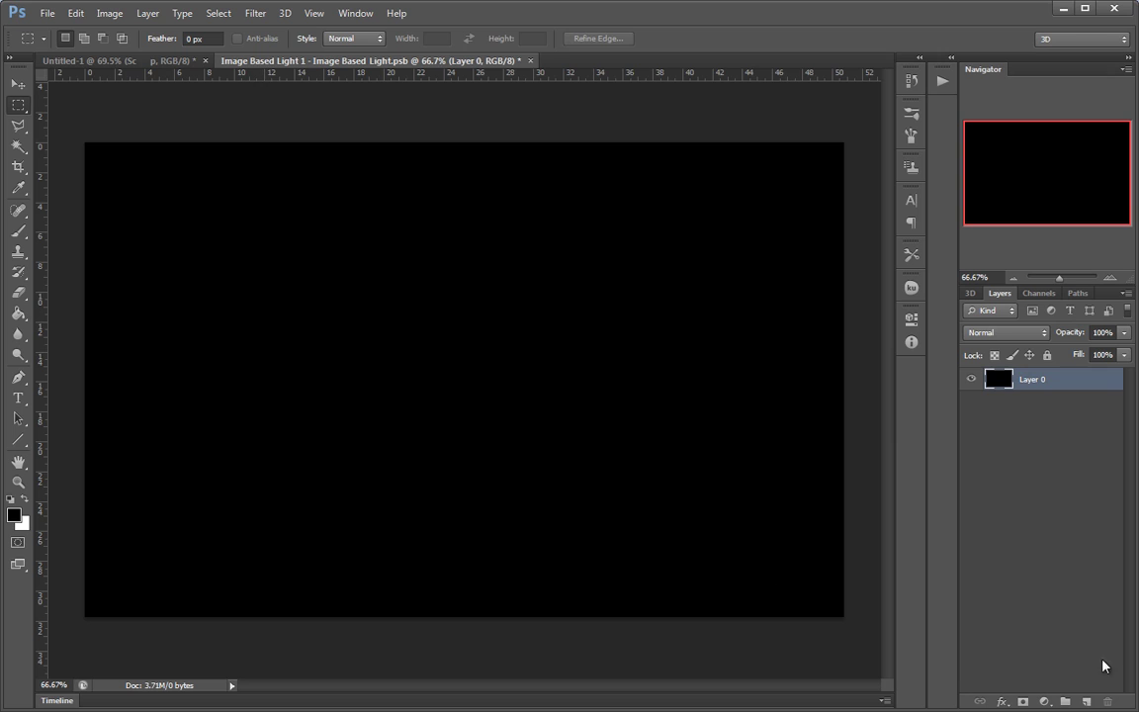
pyautogui.click(1084, 700)
pyautogui.press('x')
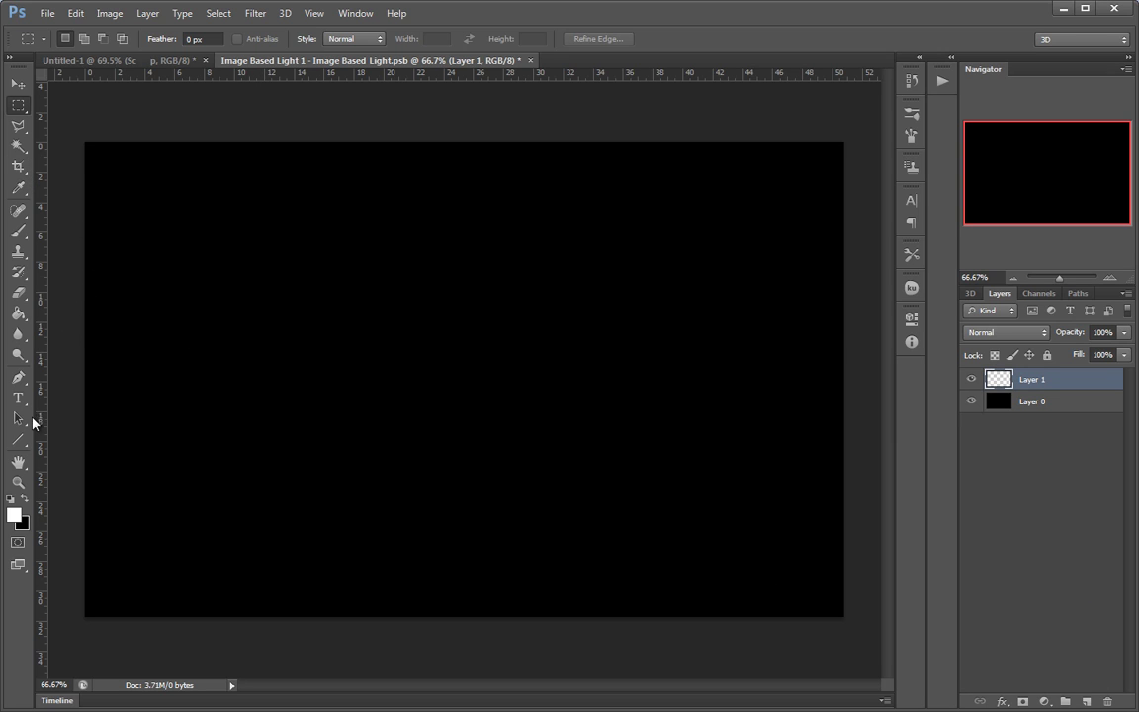
pyautogui.rightClick(262, 358)
pyautogui.click(260, 312)
# Choose a hard square brush tip sized 100 px, undo the test stamp and set the brush opacity to 100%
pyautogui.press('b')
pyautogui.rightClick(361, 288)
pyautogui.click(511, 593)
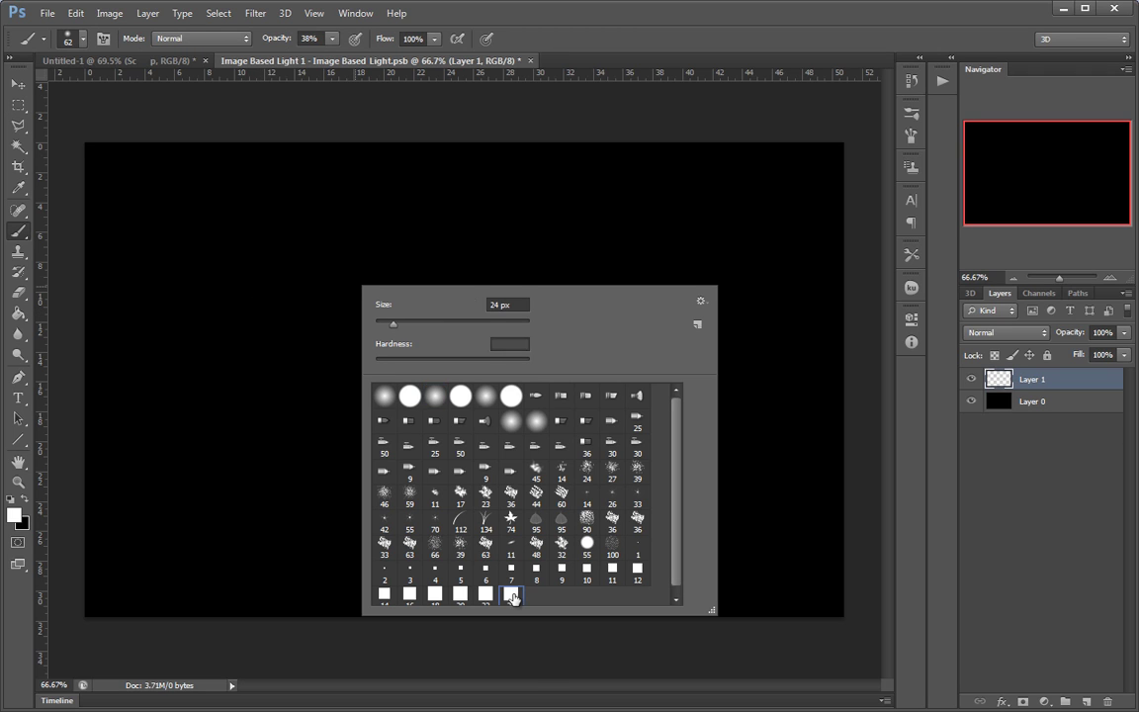
pyautogui.click(454, 321)
pyautogui.click(296, 232)
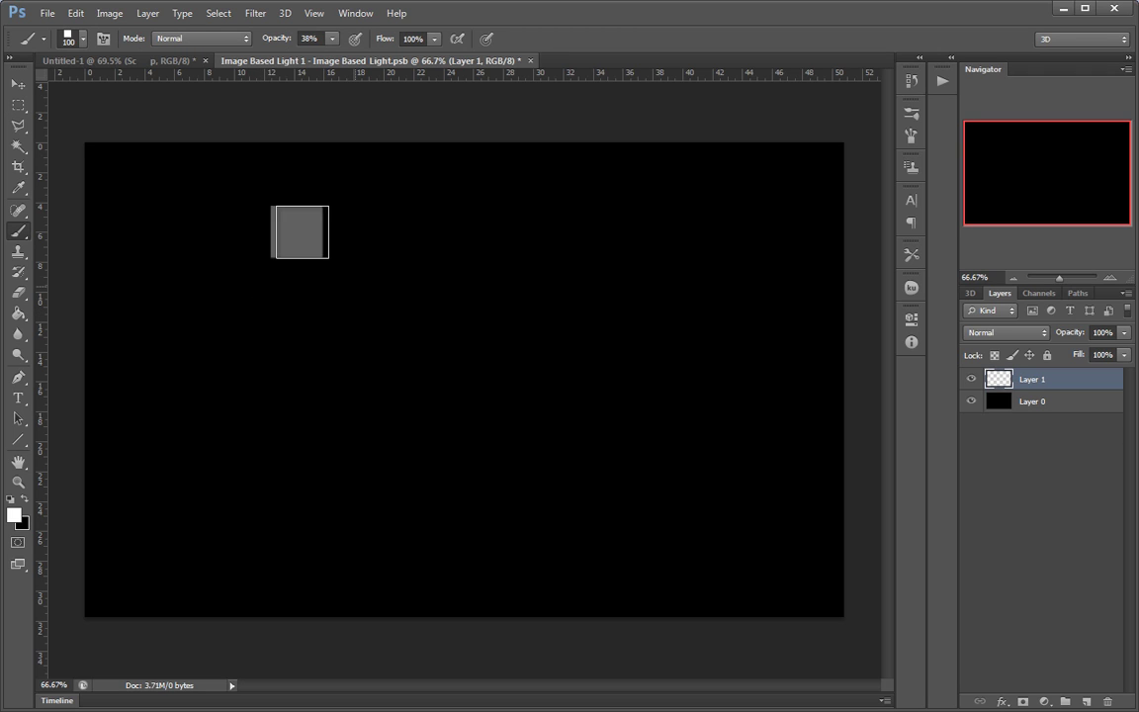
pyautogui.hotkey('ctrl', 'z')
pyautogui.moveTo(277, 42); pyautogui.dragTo(591, 48)
# Set the square brush's spacing to 281% so its stamps are separated
pyautogui.moveTo(947, 69); pyautogui.dragTo(960, 174)
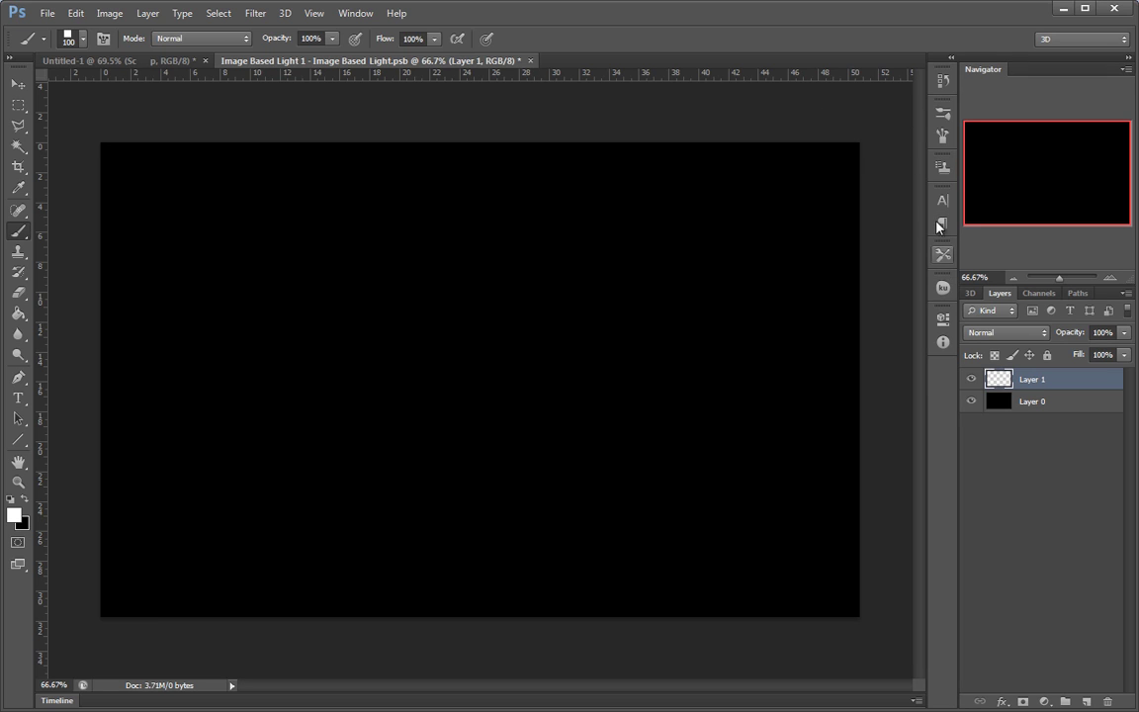
pyautogui.click(942, 137)
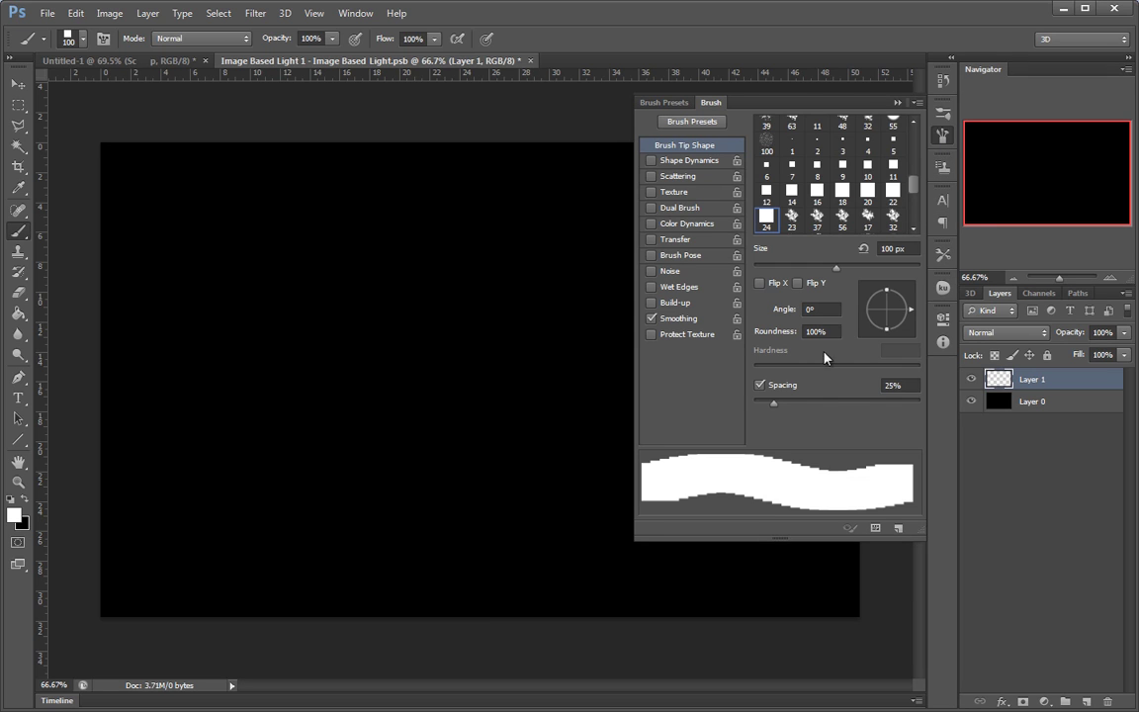
pyautogui.moveTo(849, 403); pyautogui.dragTo(886, 411)
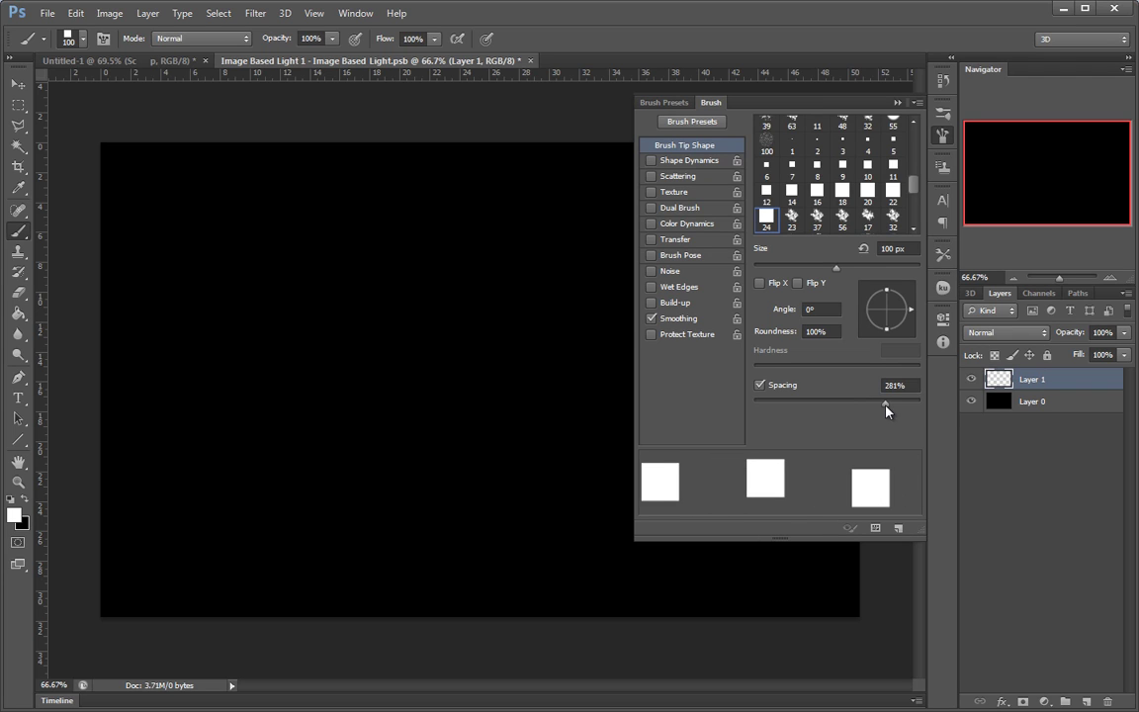
pyautogui.click(898, 103)
# Paint a row of five white 100 px squares across the upper part of the texture, undoing the second row of large squares
pyautogui.moveTo(178, 219); pyautogui.dragTo(807, 219)
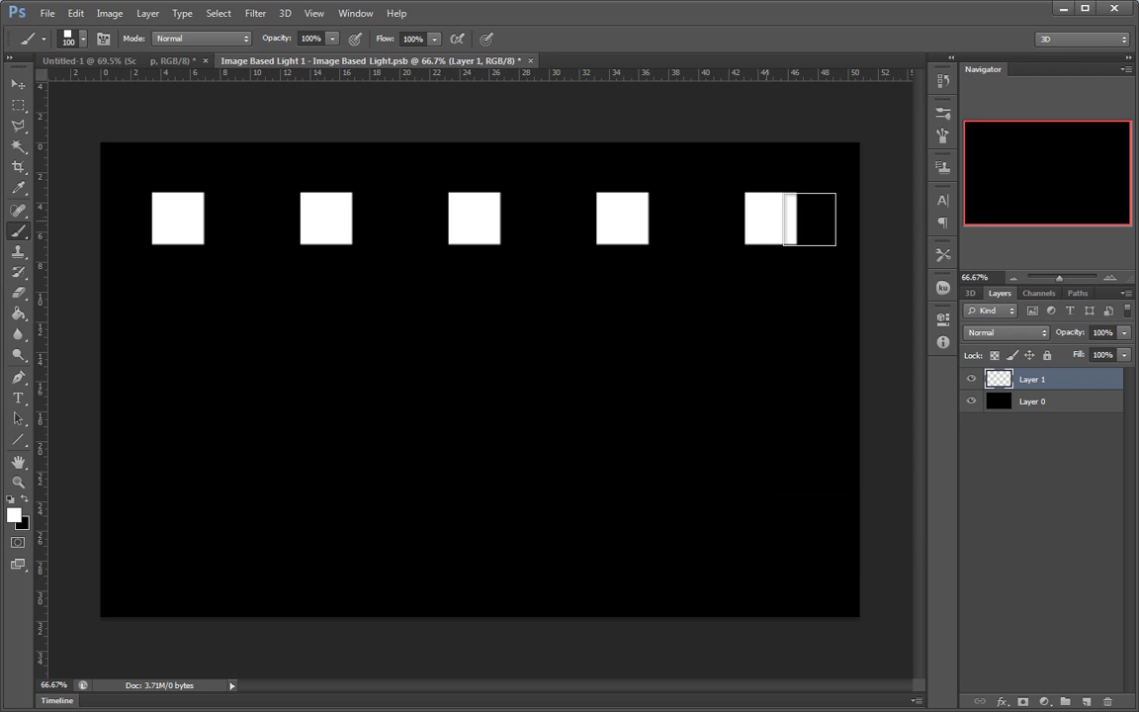
pyautogui.moveTo(143, 447)
pyautogui.mouseDown()
pyautogui.moveTo(234, 410)
pyautogui.moveTo(691, 422)
pyautogui.mouseUp()
pyautogui.hotkey('ctrl', 'z')
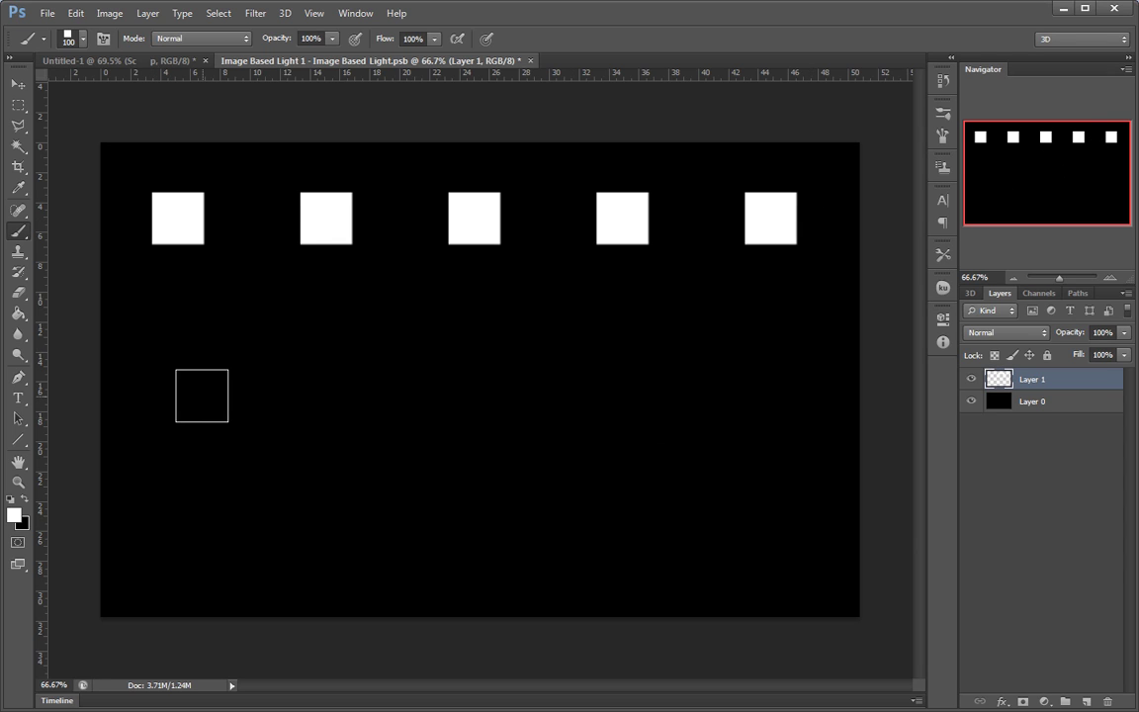
# Reduce the brush to 50 px and paint two offset rows of small white squares across the middle of the texture
pyautogui.rightClick(204, 396)
pyautogui.click(264, 437)
pyautogui.moveTo(123, 370); pyautogui.dragTo(819, 374)
pyautogui.moveTo(153, 428); pyautogui.dragTo(824, 428)
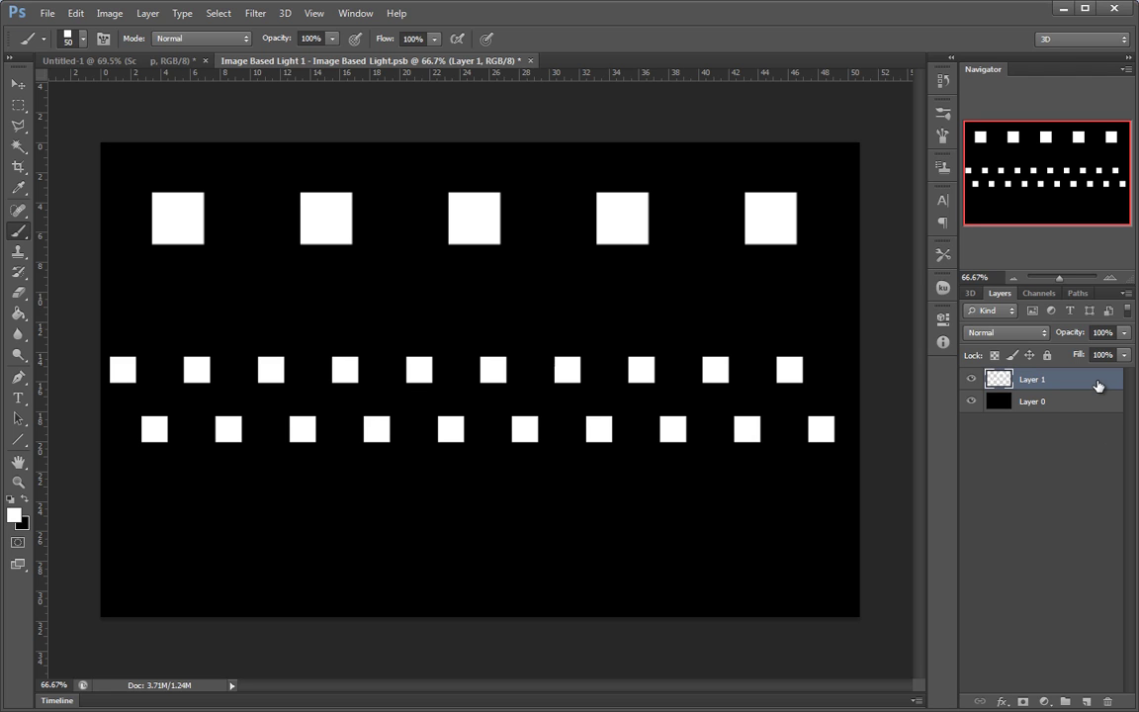
# Soften the white squares on Layer 1 with a Gaussian Blur of 18.2 pixels radius
pyautogui.click(255, 13)
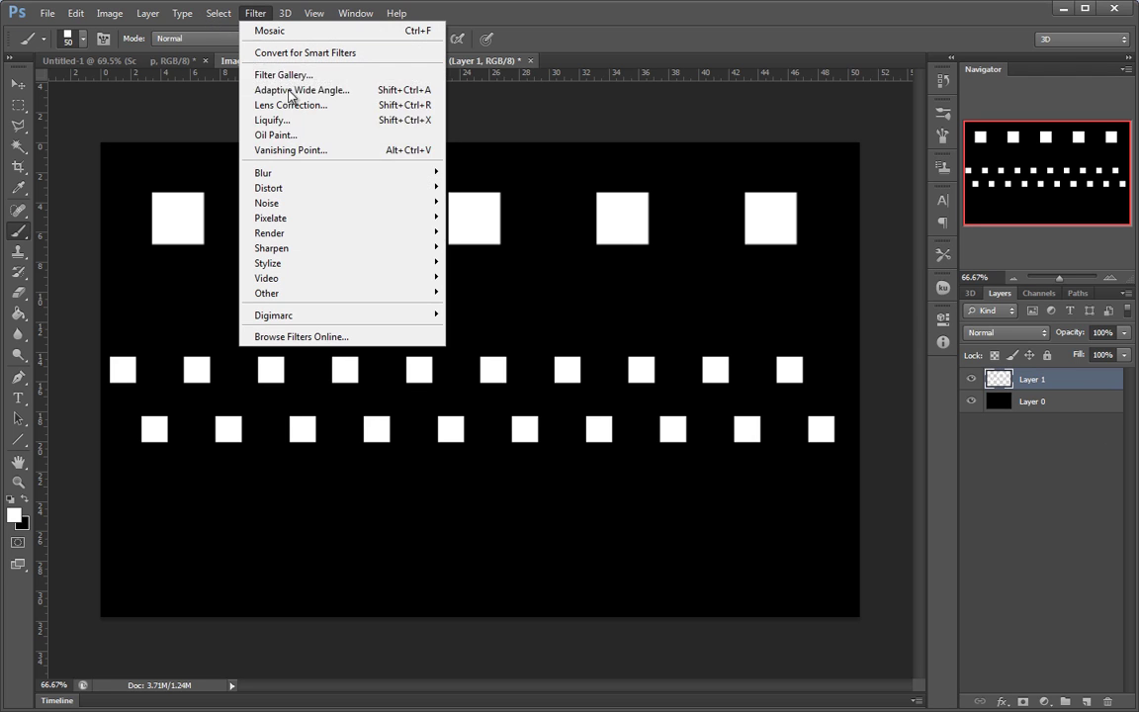
pyautogui.moveTo(294, 174)
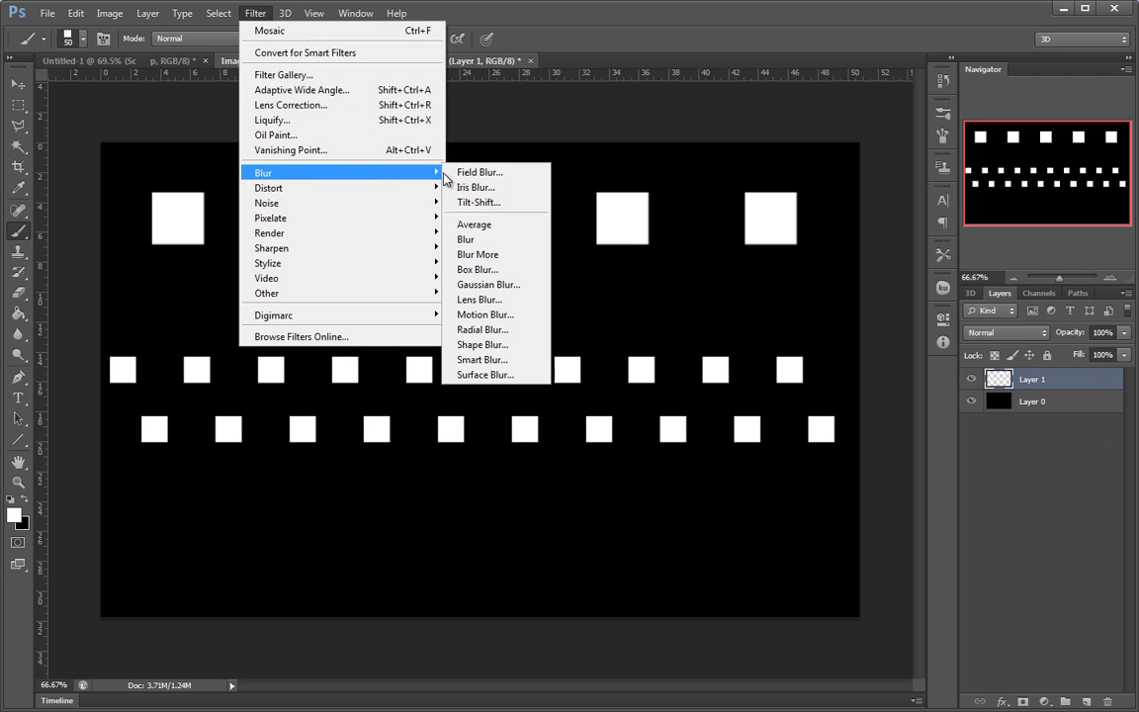
pyautogui.click(506, 286)
pyautogui.moveTo(909, 399); pyautogui.dragTo(927, 407)
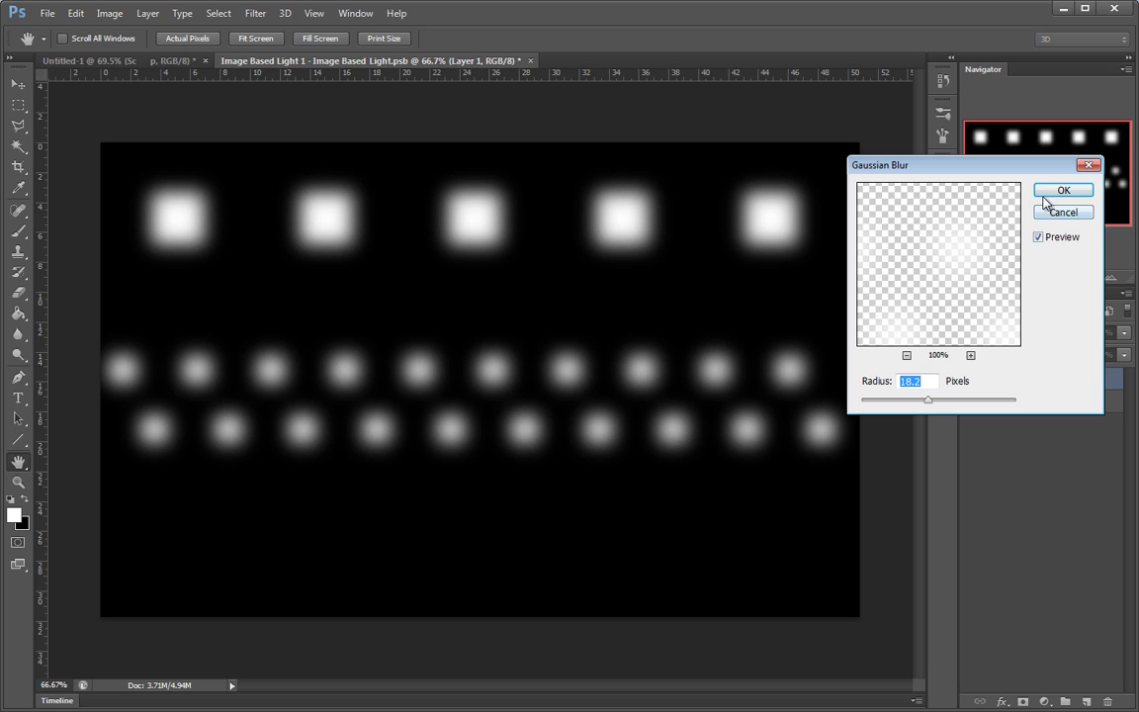
pyautogui.click(1062, 190)
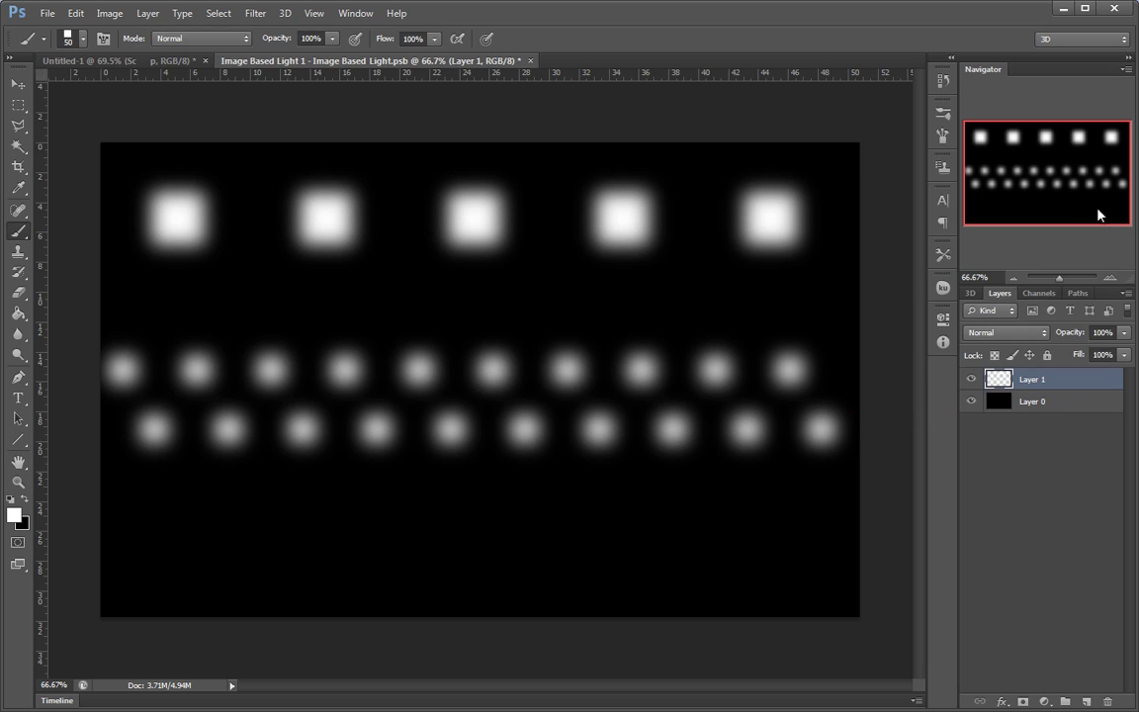
# Add a new layer above the squares, select a full-height strip along the texture's left edge and feather the selection
pyautogui.click(1081, 405)
pyautogui.click(1074, 378)
pyautogui.click(1086, 701)
pyautogui.click(18, 105)
pyautogui.moveTo(89, 120); pyautogui.dragTo(272, 643)
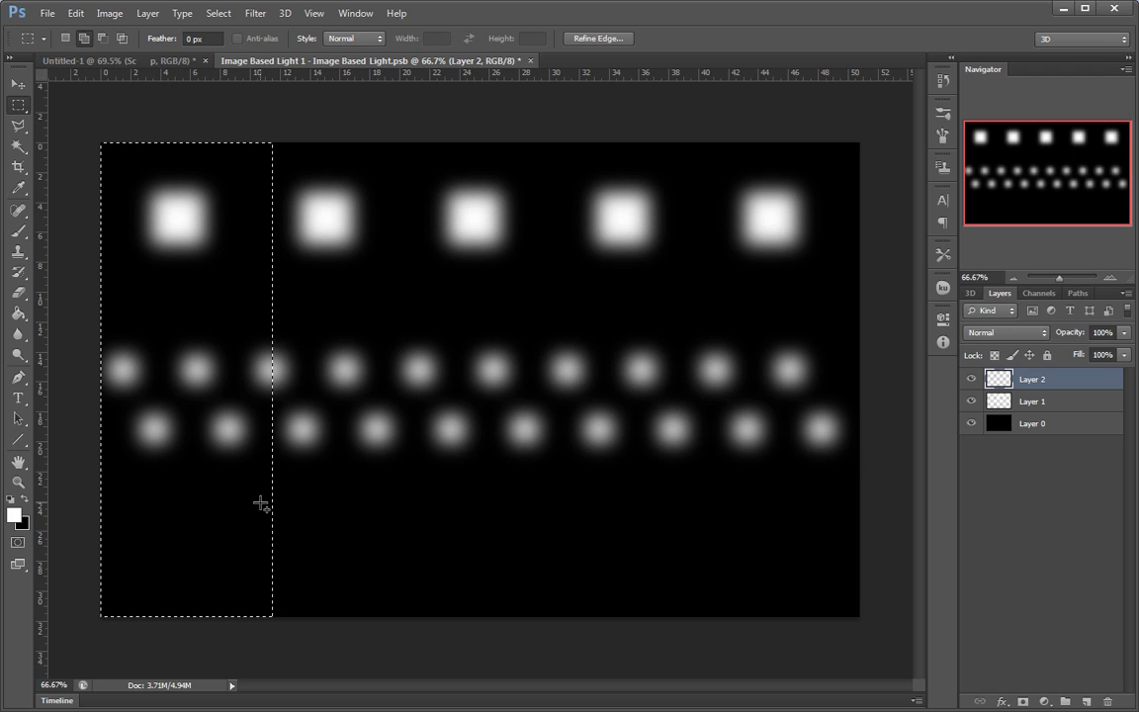
pyautogui.hotkey('shift', 'F6')
pyautogui.click(827, 282)
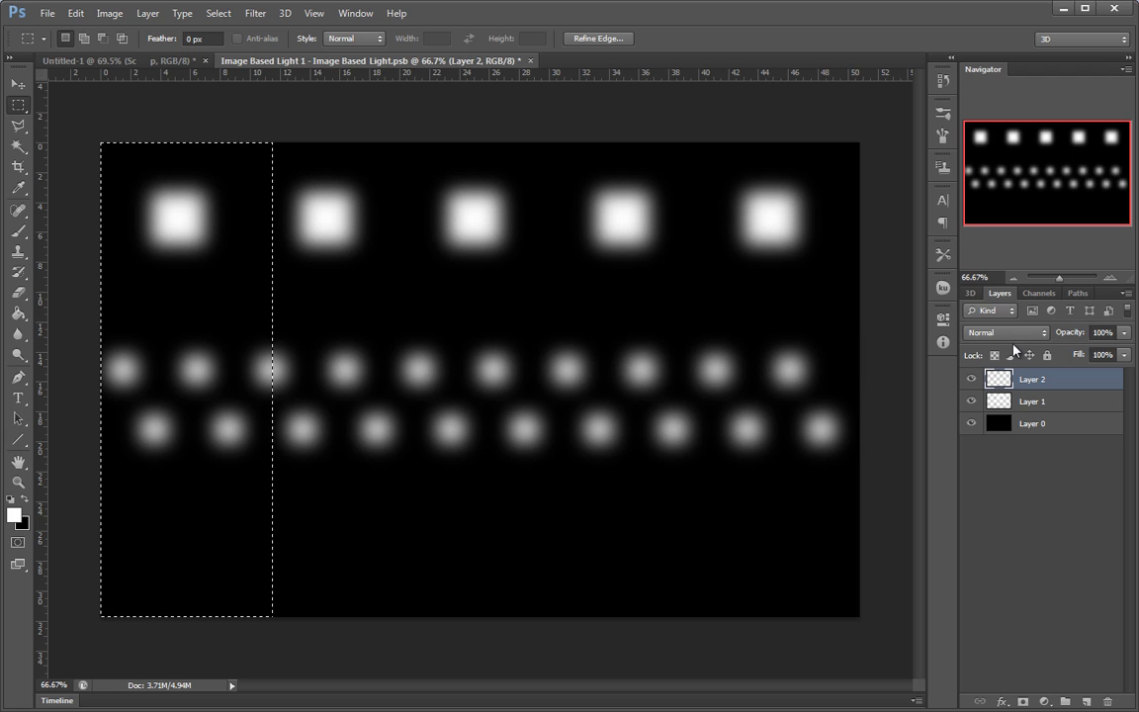
# Fill the feathered strip with orange ff7a31 in Normal mode at 100% opacity and deselect it
pyautogui.hotkey('shift', 'F5')
pyautogui.click(609, 256)
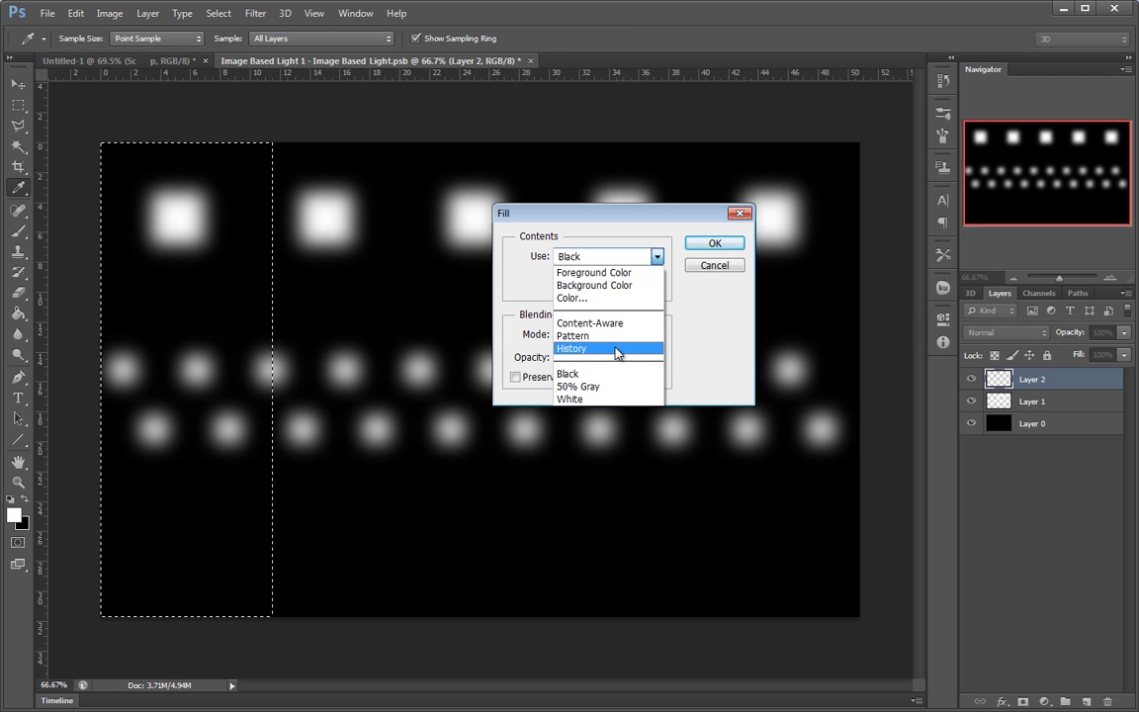
pyautogui.click(573, 298)
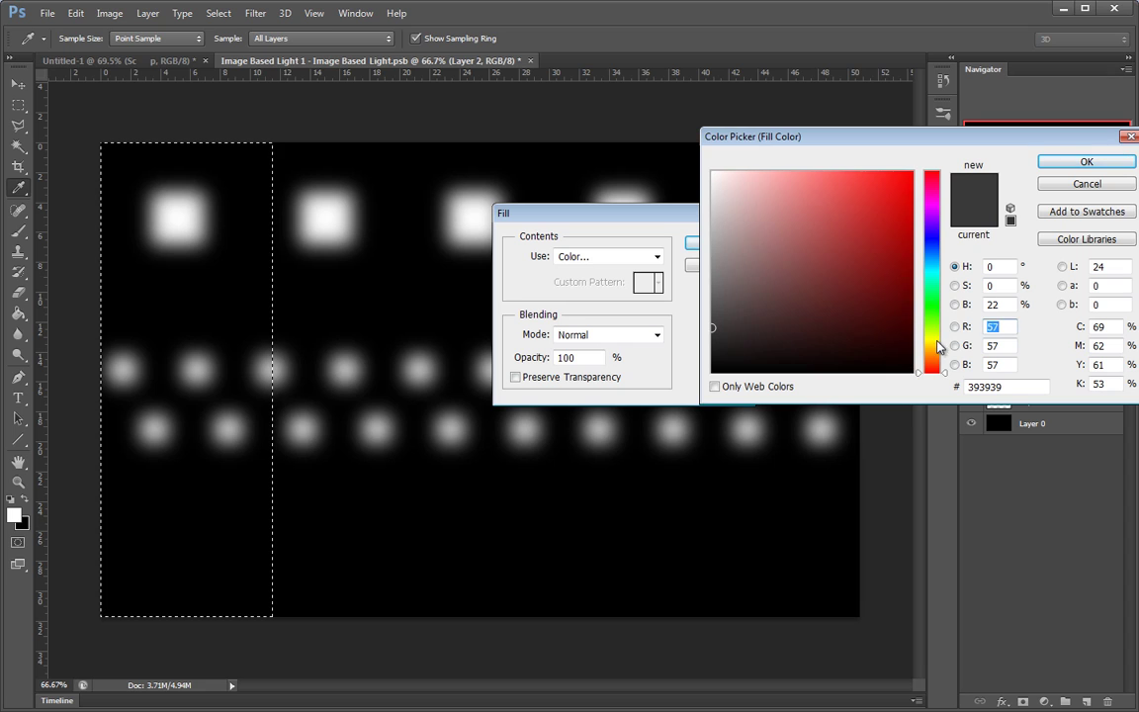
pyautogui.click(936, 348)
pyautogui.moveTo(883, 178); pyautogui.dragTo(875, 171)
pyautogui.click(936, 348)
pyautogui.moveTo(936, 348)
pyautogui.mouseDown()
pyautogui.moveTo(935, 371)
pyautogui.moveTo(935, 361)
pyautogui.mouseUp()
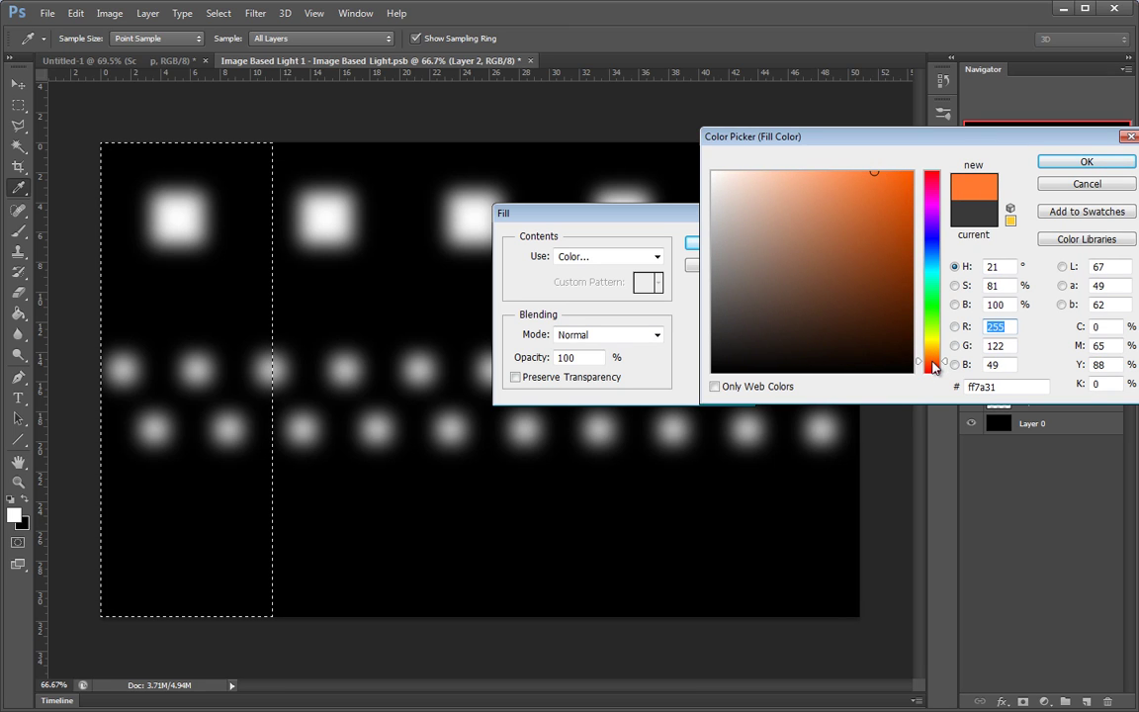
pyautogui.click(1086, 162)
pyautogui.click(727, 241)
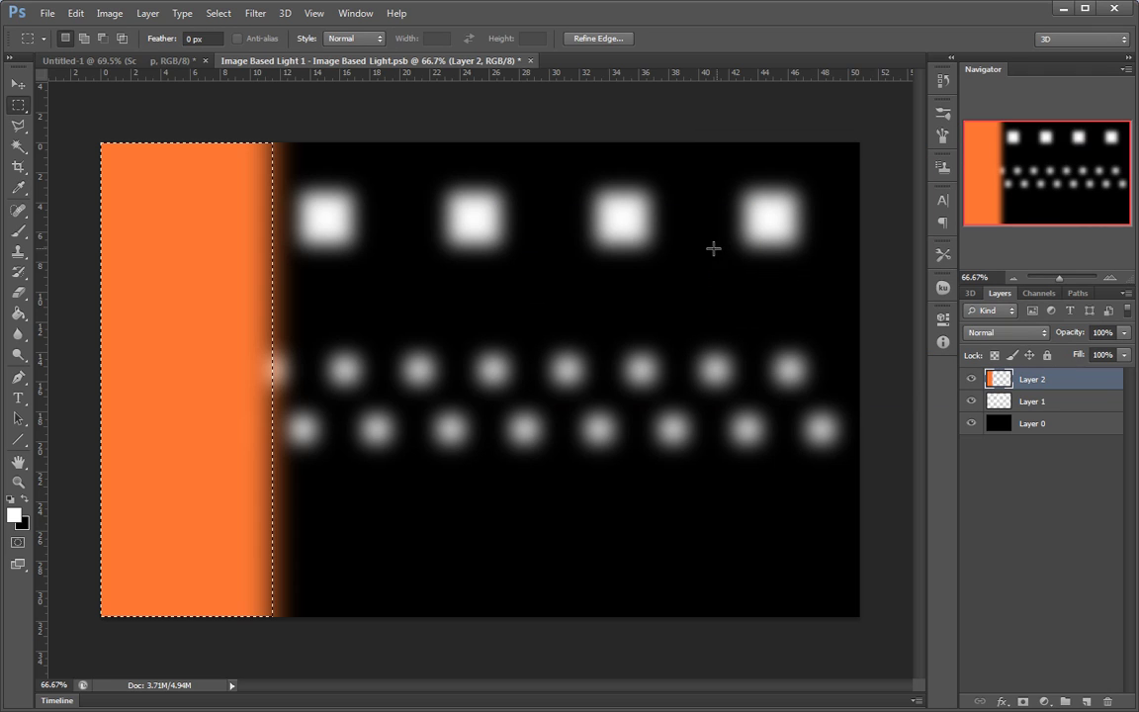
pyautogui.hotkey('ctrl', 'd')
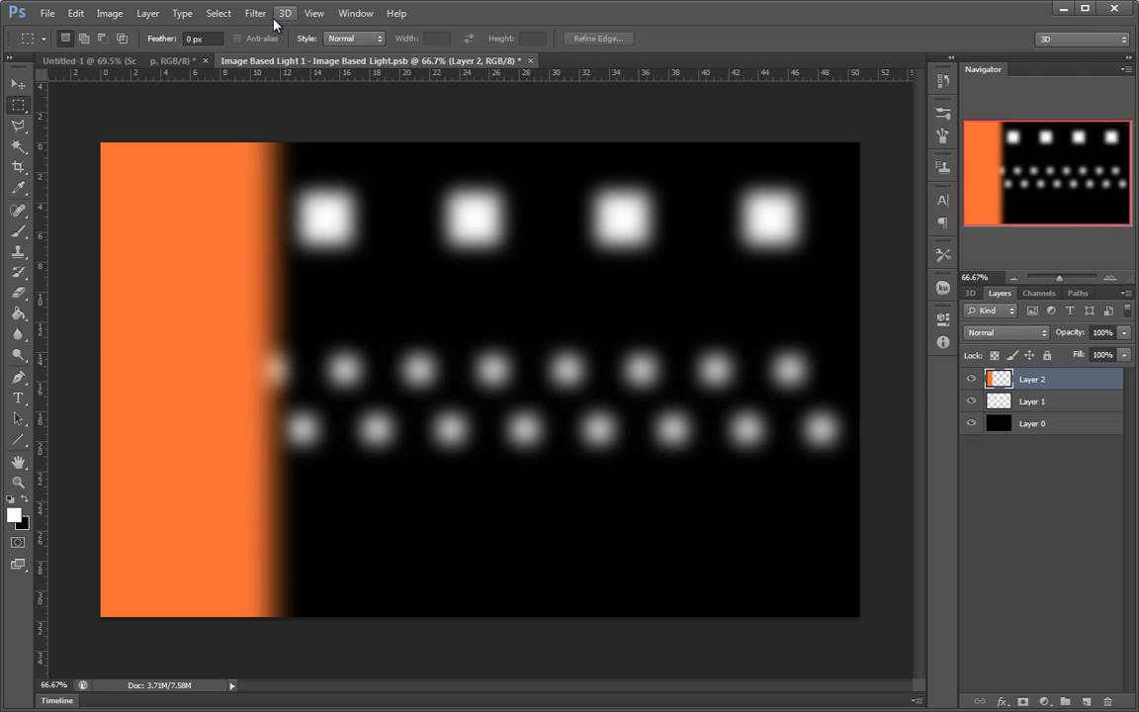
# Apply a strong Gaussian Blur to the orange strip so it fades broadly into the black
pyautogui.click(255, 12)
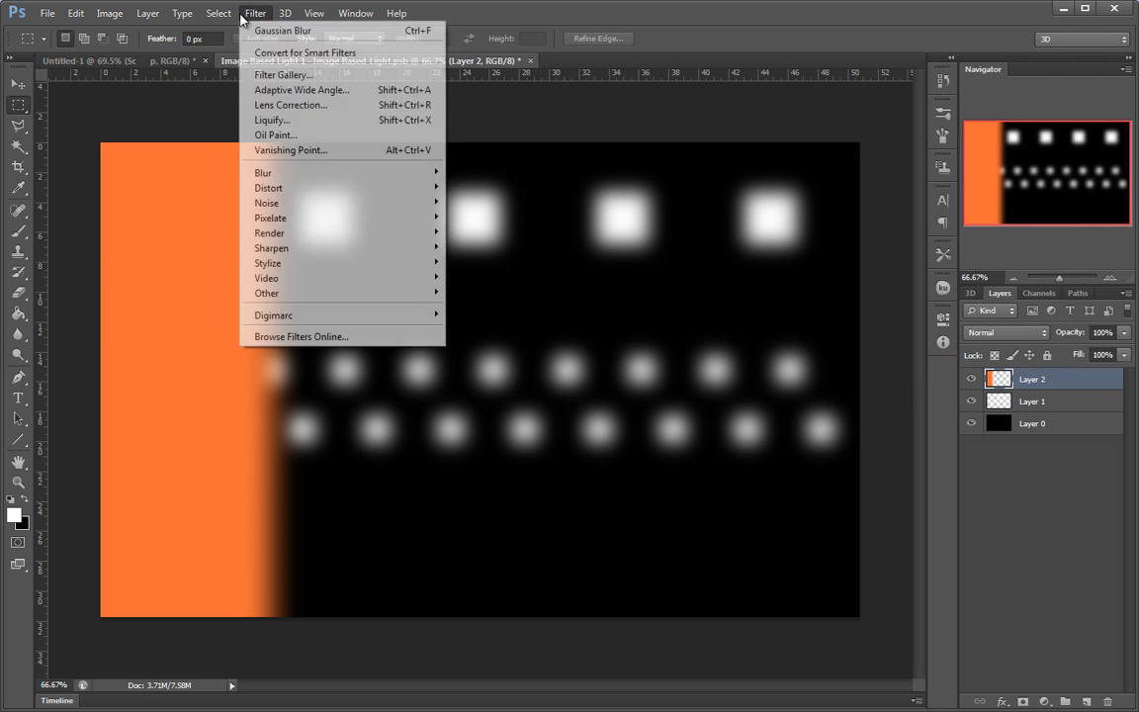
pyautogui.moveTo(326, 173)
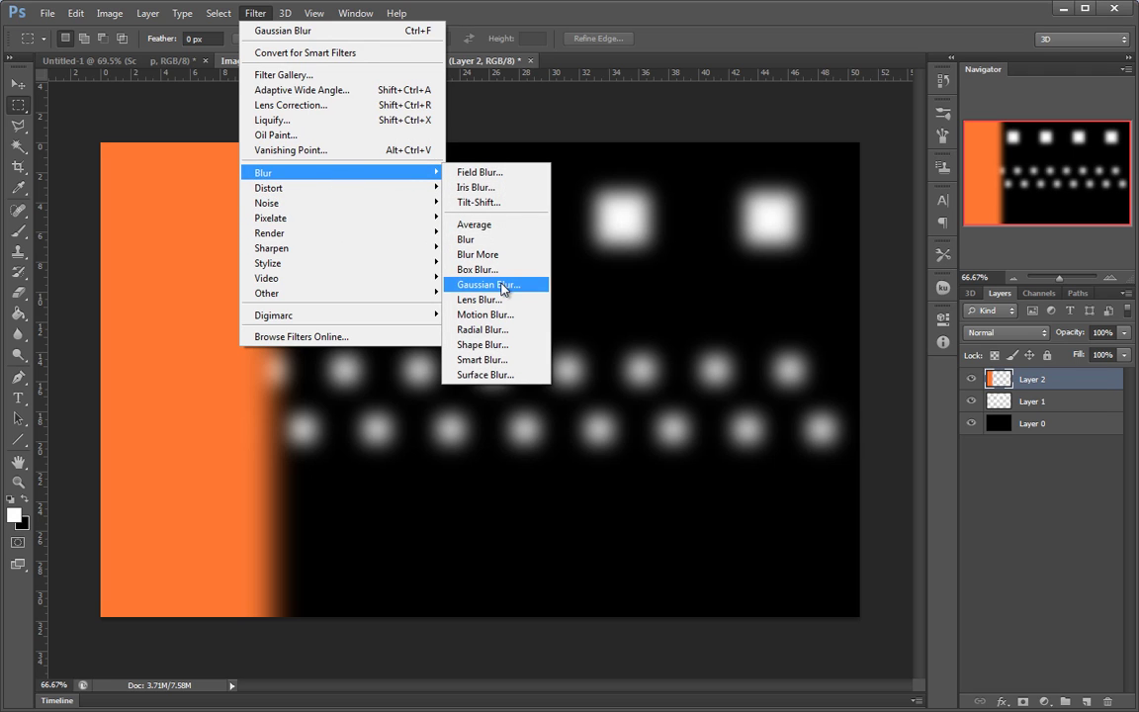
pyautogui.click(494, 285)
pyautogui.moveTo(966, 403); pyautogui.dragTo(979, 401)
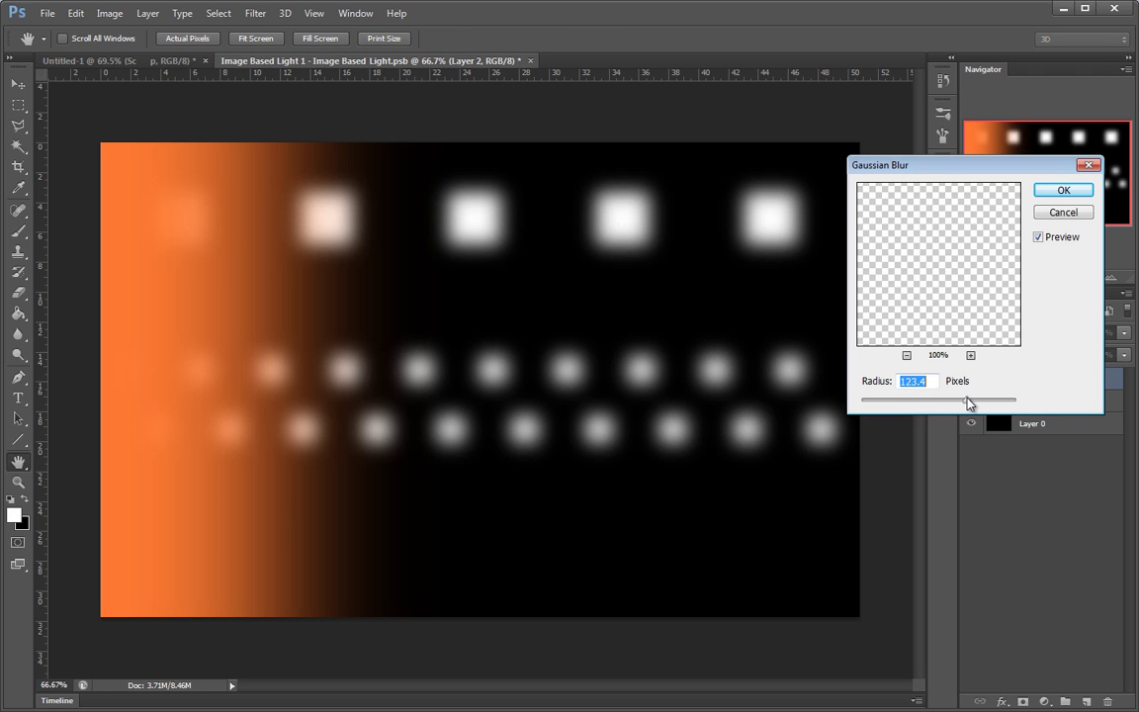
pyautogui.click(1064, 190)
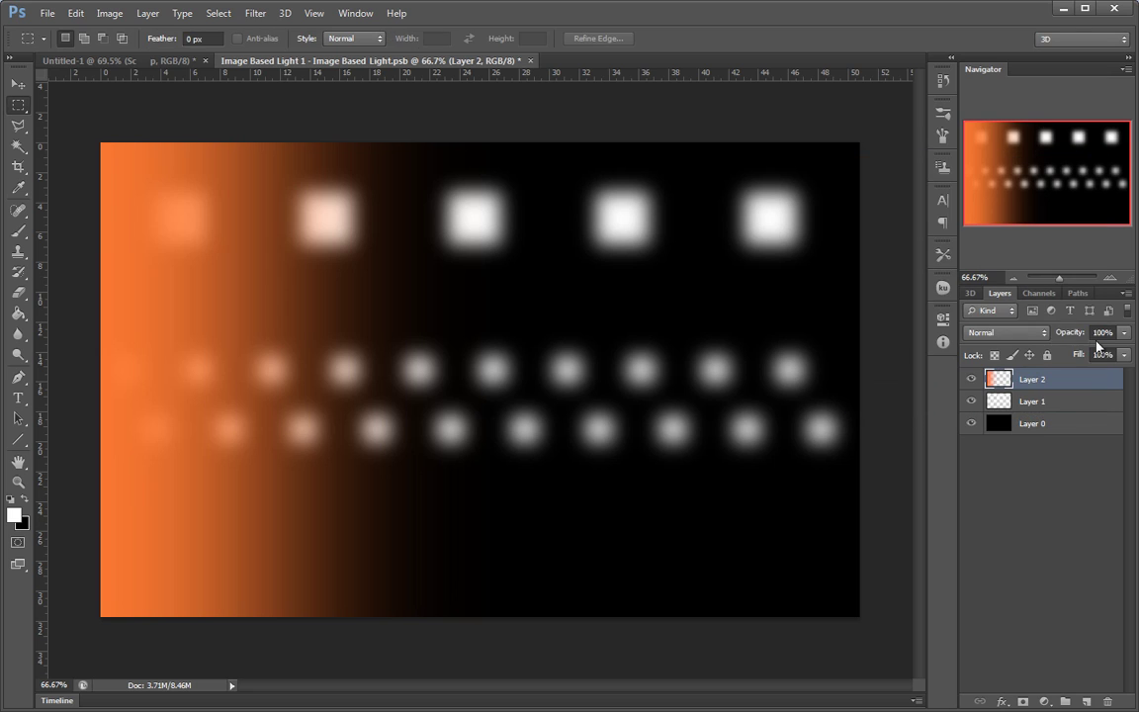
# Lower the orange layer's opacity to 43%, then save and close the image-based light texture to update the 3D scene
pyautogui.moveTo(1069, 332); pyautogui.dragTo(1016, 329)
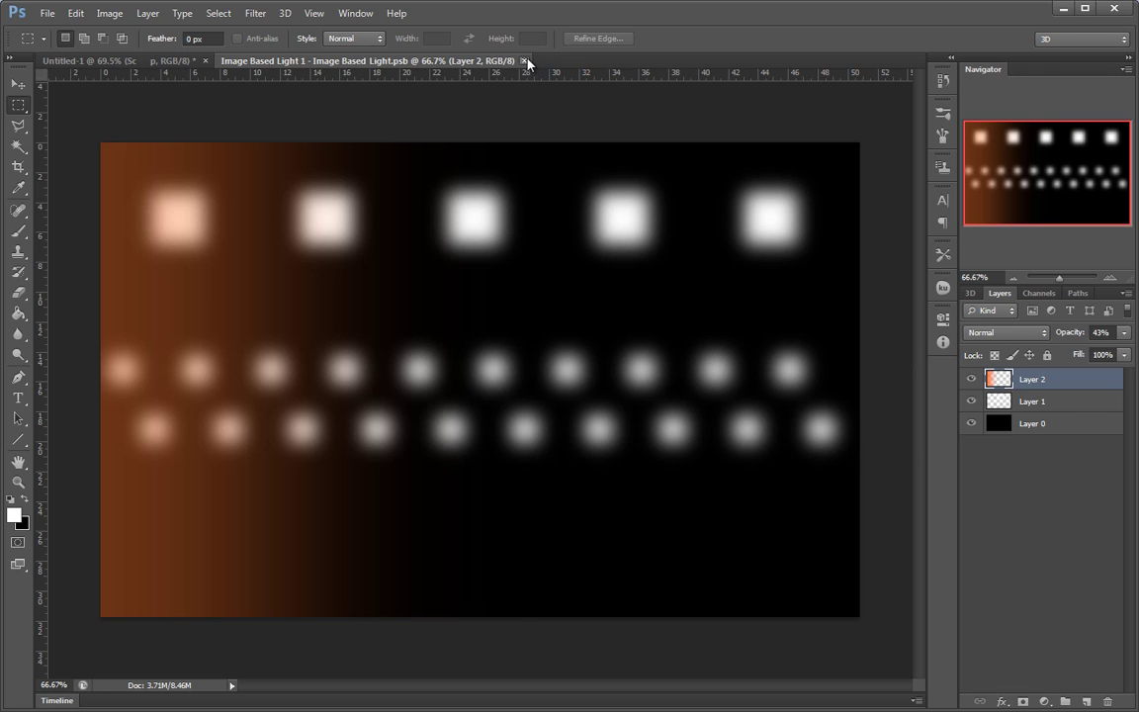
pyautogui.click(525, 61)
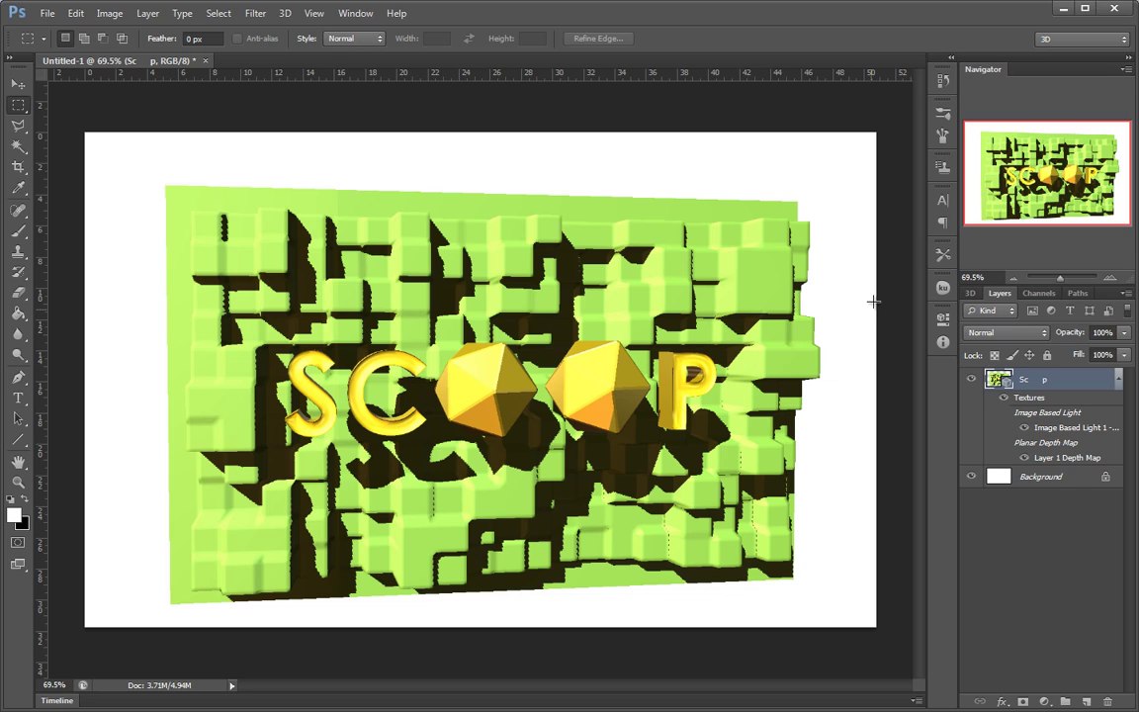
# Rotate the environment's image-based light around the scene to shift the highlights across the yellow letters and geospheres
pyautogui.click(18, 79)
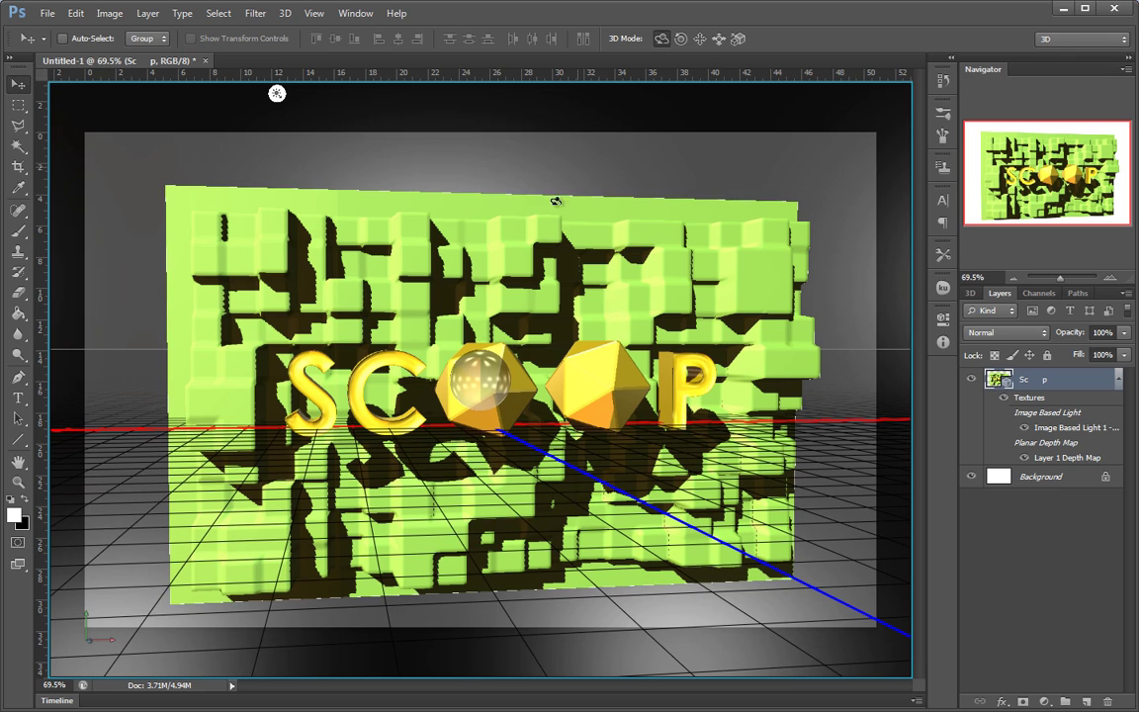
pyautogui.click(943, 317)
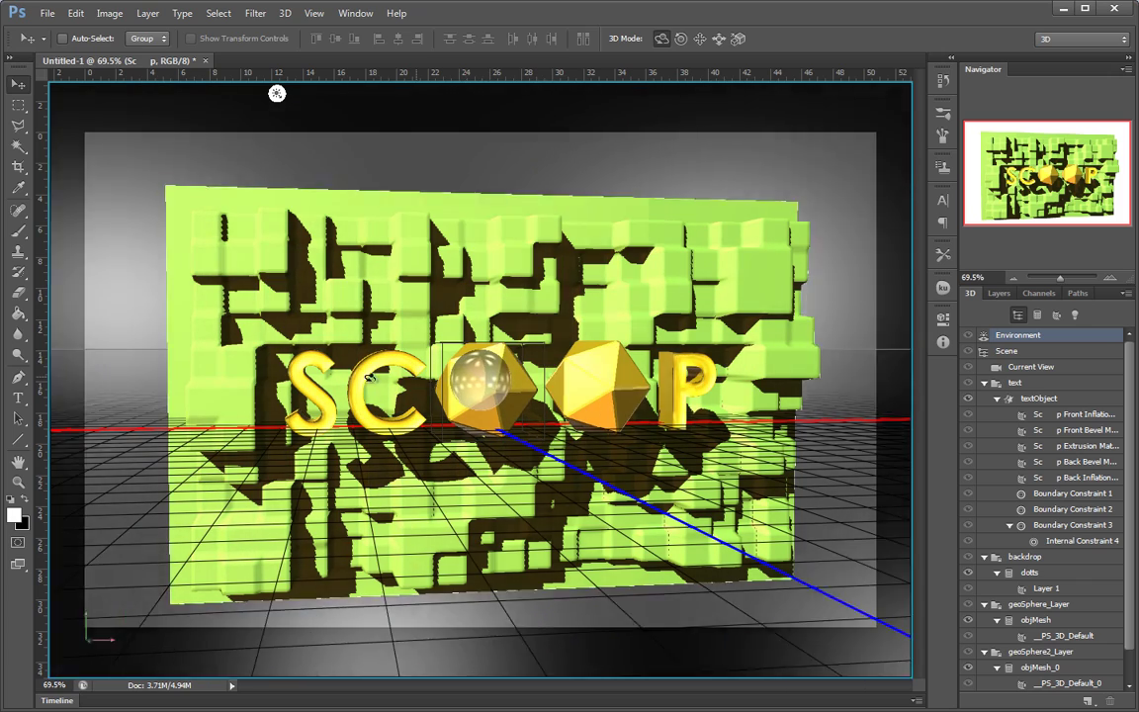
pyautogui.moveTo(363, 381); pyautogui.dragTo(401, 400)
pyautogui.moveTo(625, 399); pyautogui.dragTo(392, 407)
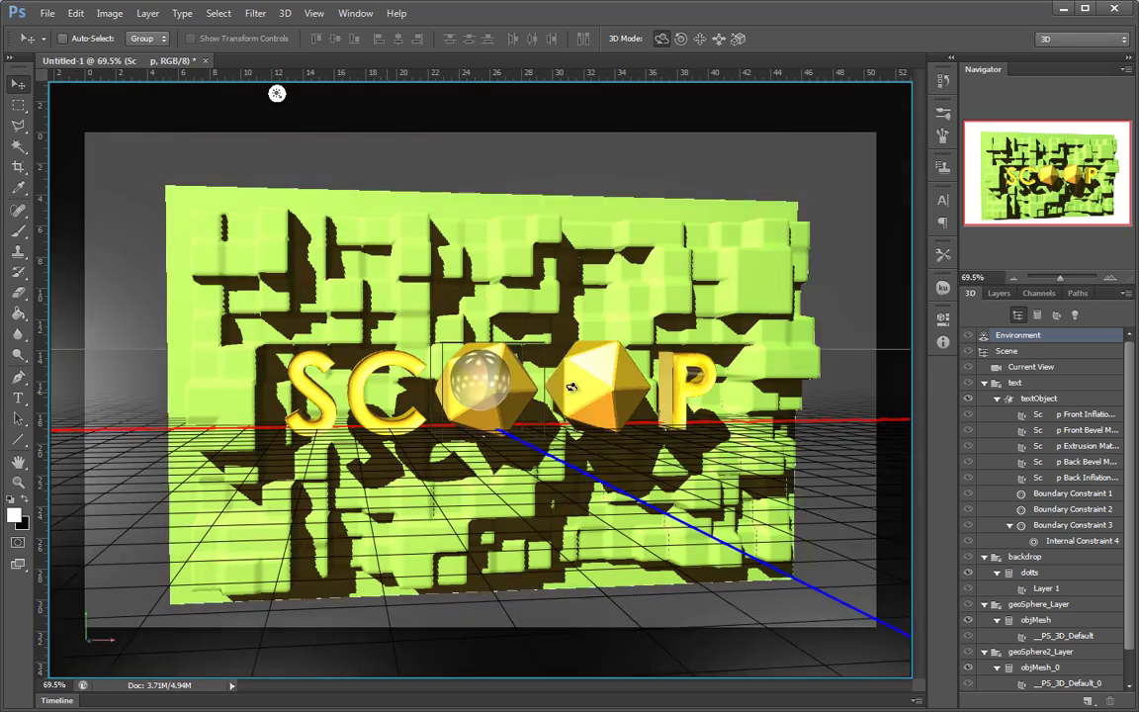
pyautogui.moveTo(572, 387); pyautogui.dragTo(384, 396)
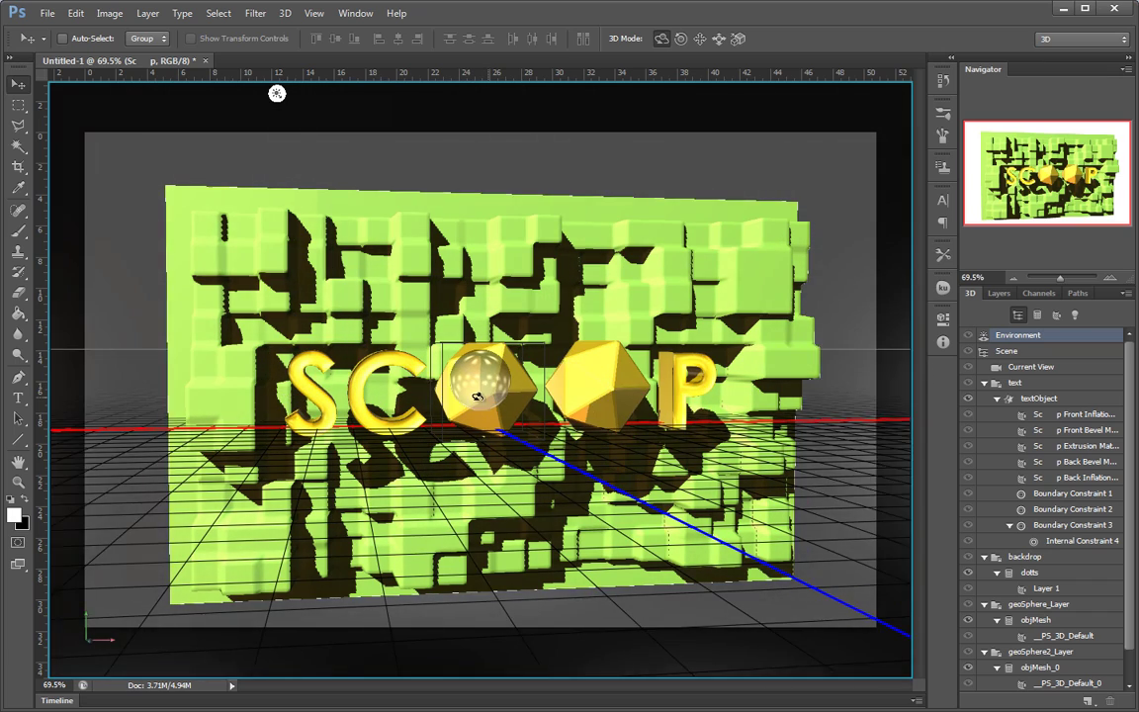
pyautogui.moveTo(299, 400); pyautogui.dragTo(491, 407)
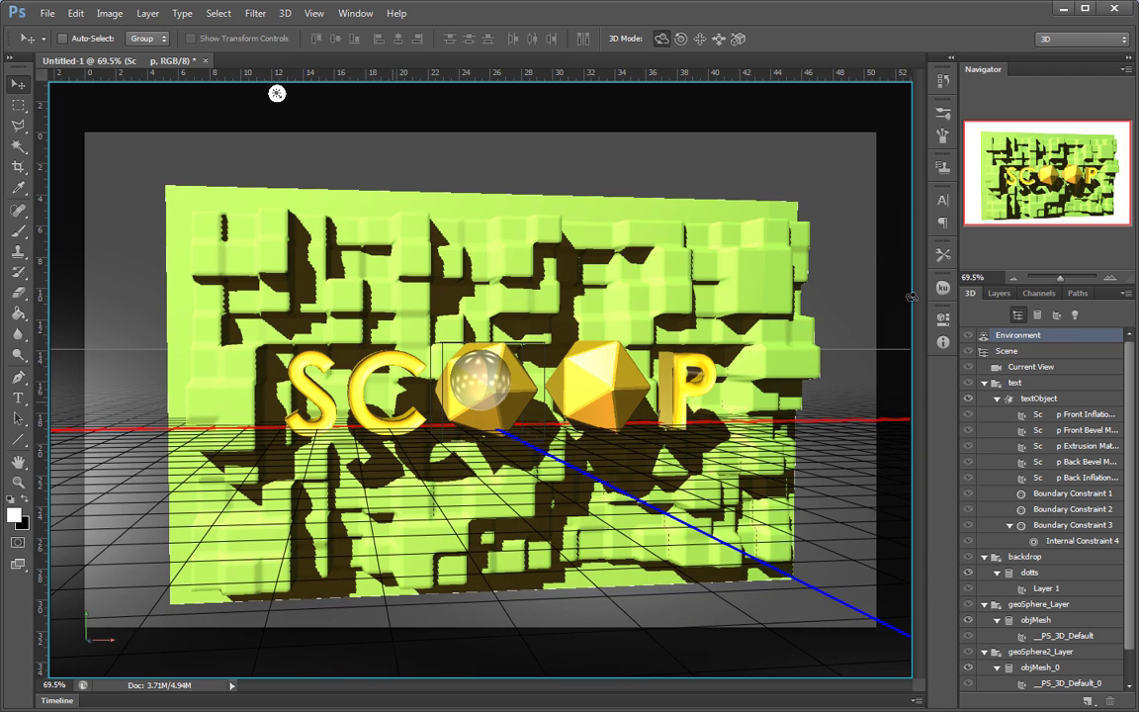
# Orbit the scene's current camera view to a raised, angled view of the letters, geospheres and backdrop
pyautogui.click(1006, 351)
pyautogui.click(842, 158)
pyautogui.moveTo(277, 92); pyautogui.dragTo(60, 126)
pyautogui.moveTo(573, 281); pyautogui.dragTo(820, 188)
pyautogui.moveTo(811, 308); pyautogui.dragTo(806, 303)
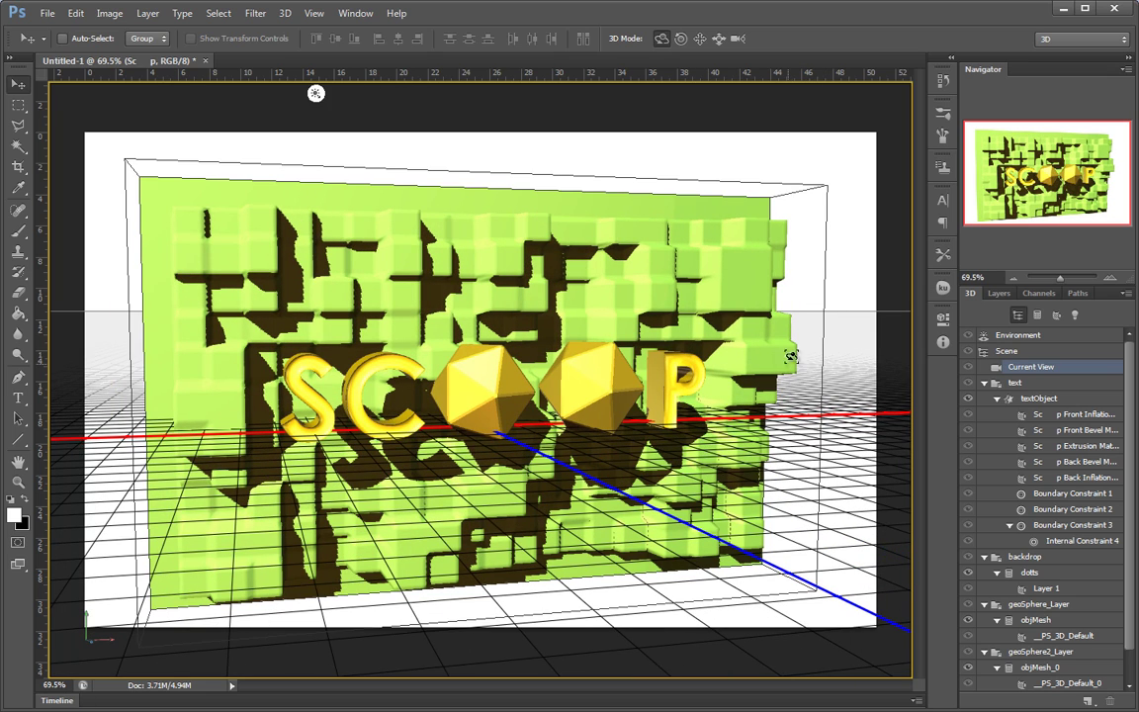
pyautogui.moveTo(838, 324); pyautogui.dragTo(832, 317)
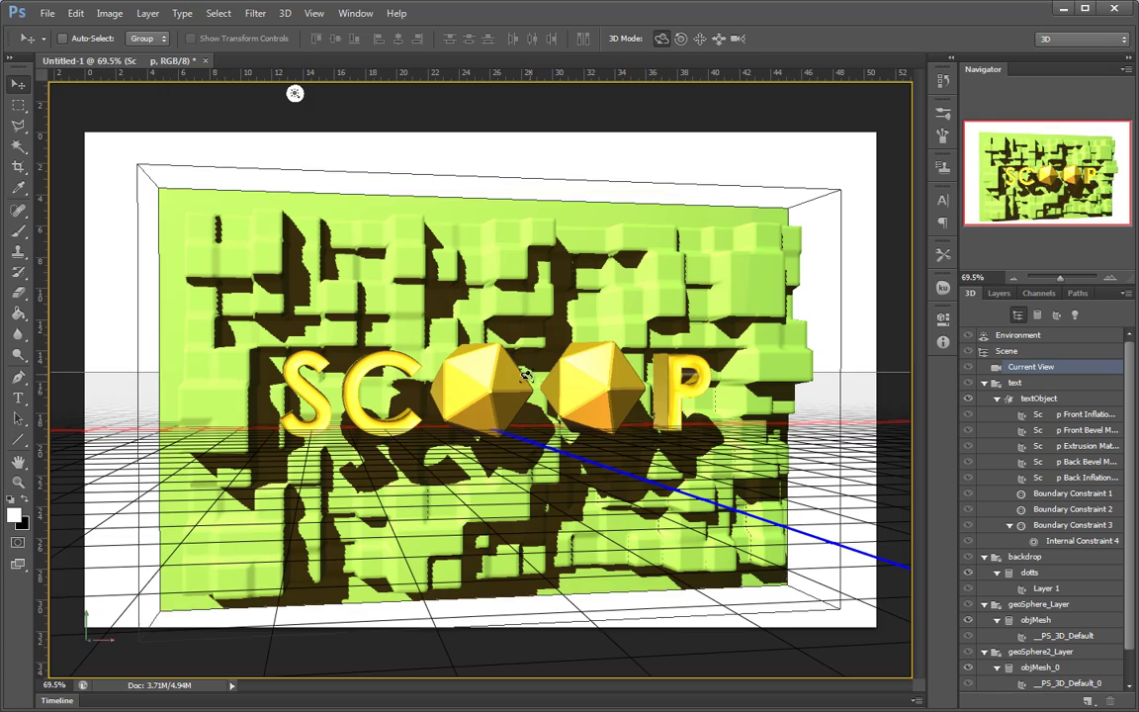
pyautogui.click(494, 384)
pyautogui.click(585, 385)
pyautogui.click(679, 381)
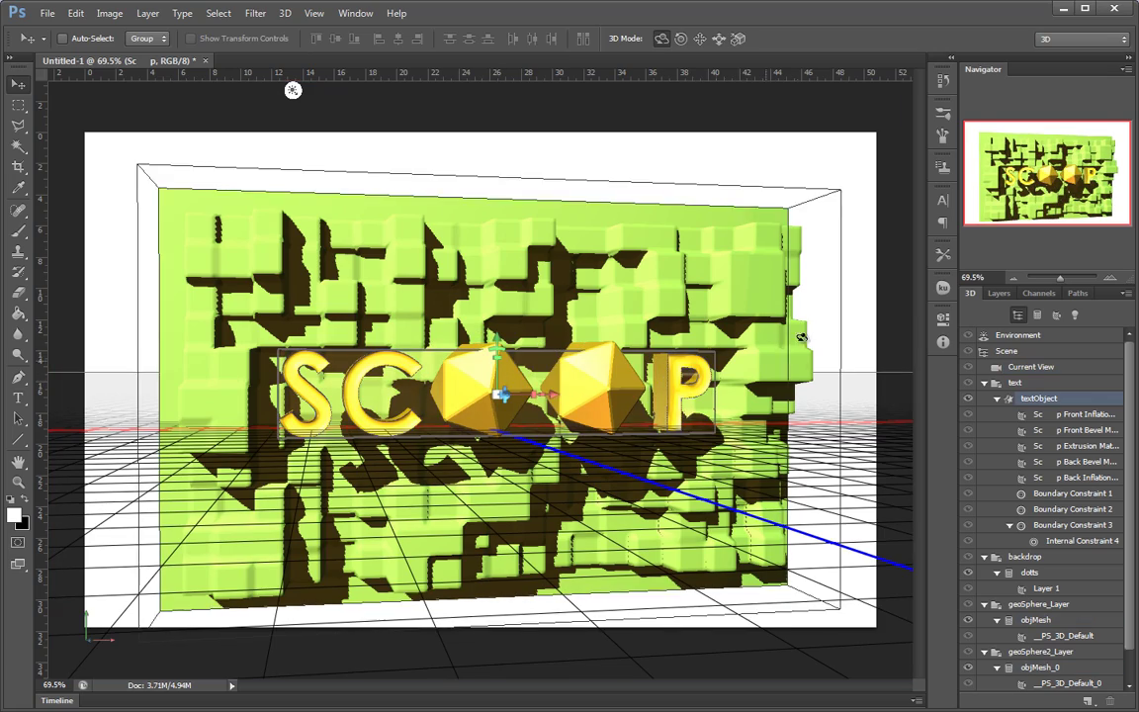
pyautogui.click(845, 314)
pyautogui.moveTo(845, 312); pyautogui.dragTo(868, 317)
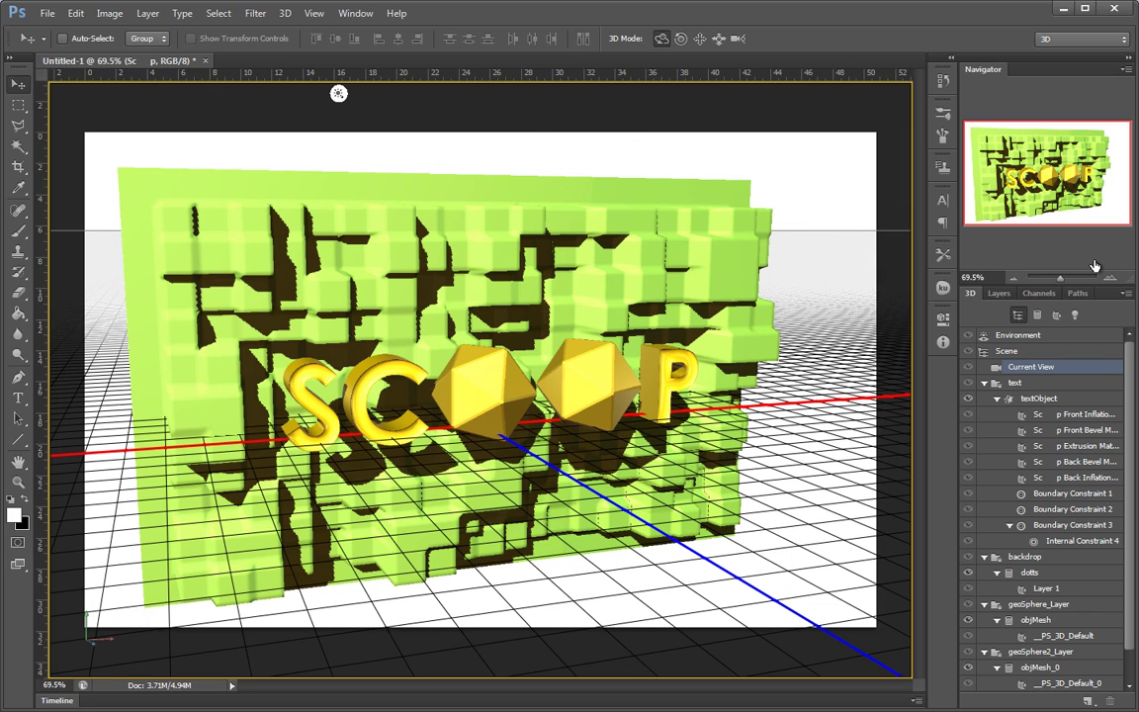
# Add a new layer above the 3D layer and fill it with green 31ff6b in Normal mode at 100% opacity
pyautogui.click(999, 294)
pyautogui.click(1086, 701)
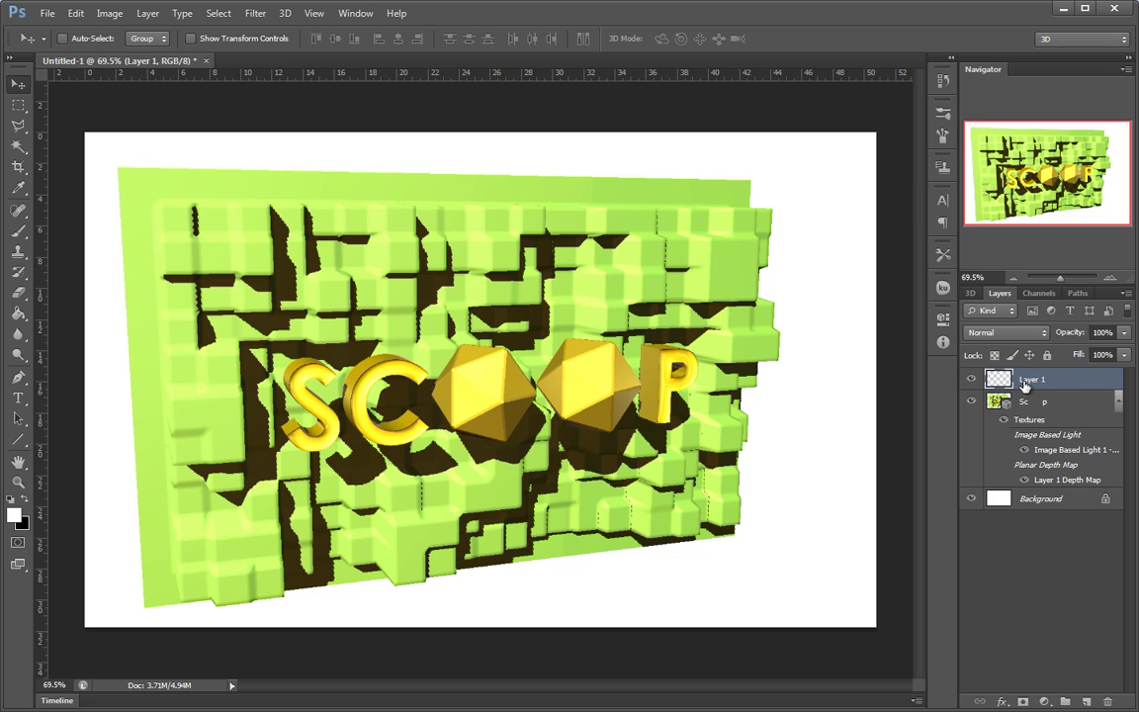
pyautogui.hotkey('shift', 'F5')
pyautogui.click(656, 257)
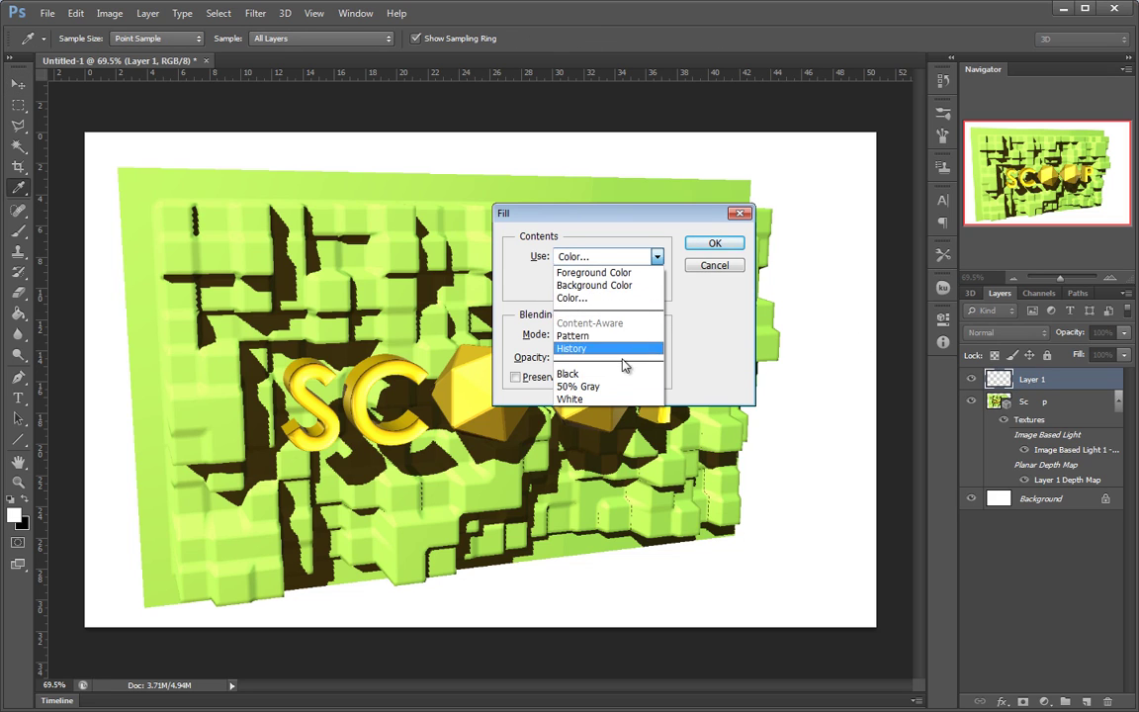
pyautogui.click(637, 298)
pyautogui.click(932, 296)
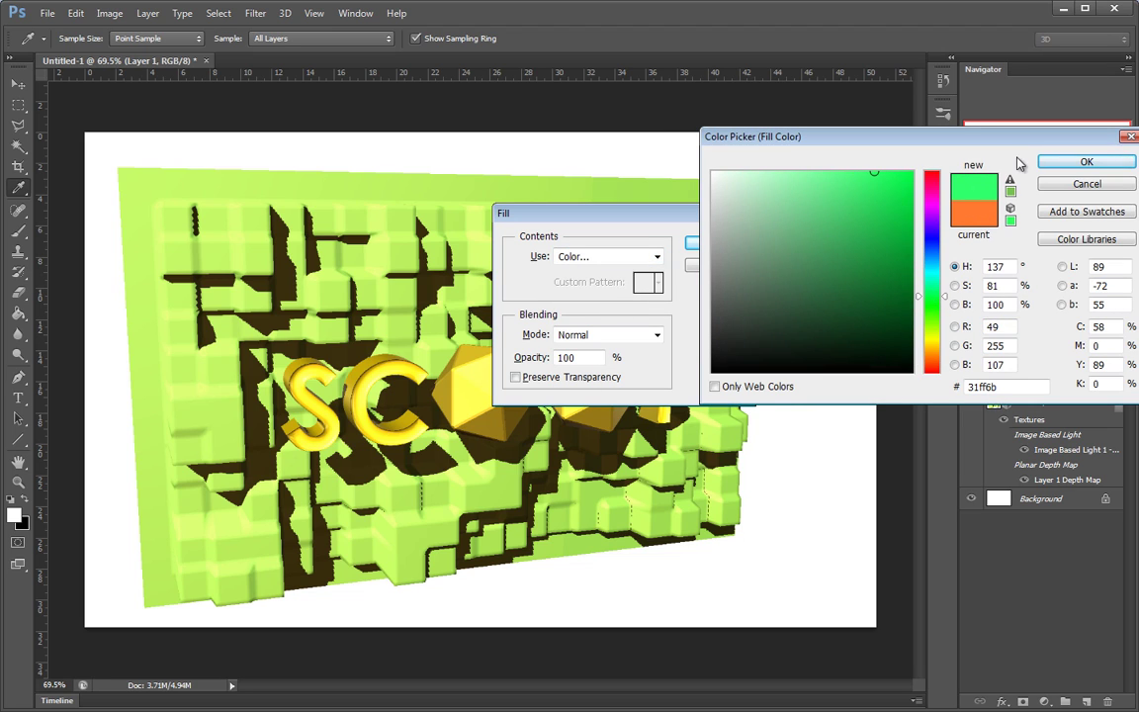
pyautogui.click(1076, 164)
pyautogui.press('v')
pyautogui.click(719, 242)
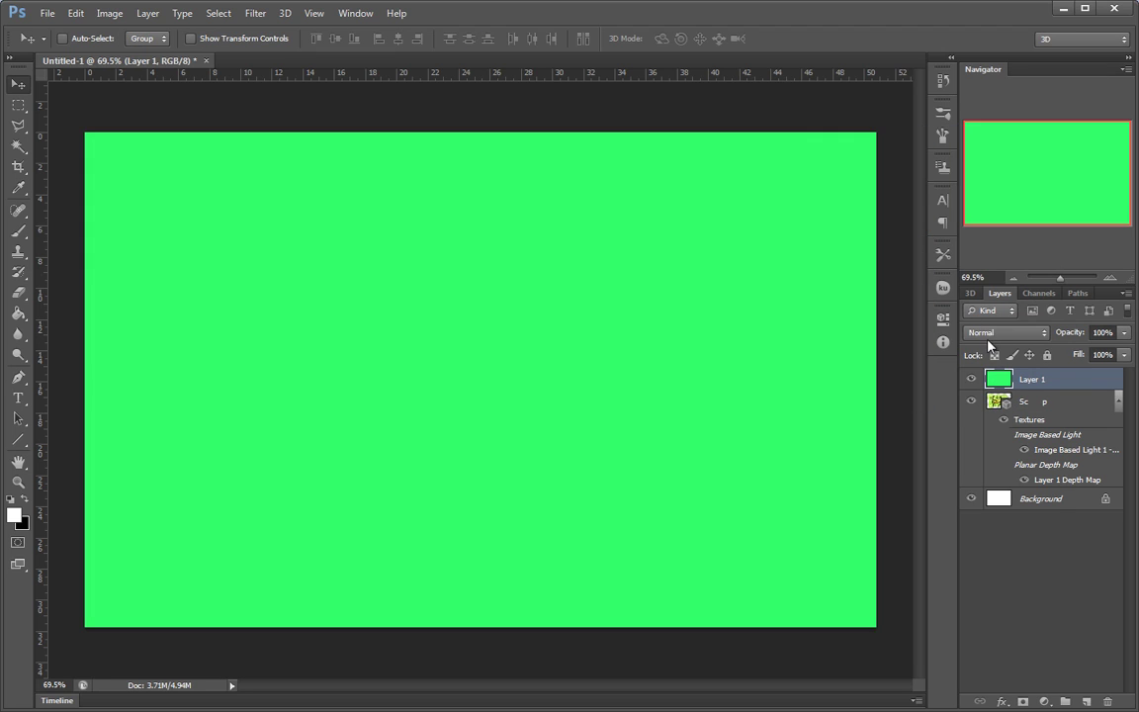
# Try Multiply and Lighten on the green layer, then set its blend mode to Color Dodge
pyautogui.click(996, 334)
pyautogui.click(1007, 397)
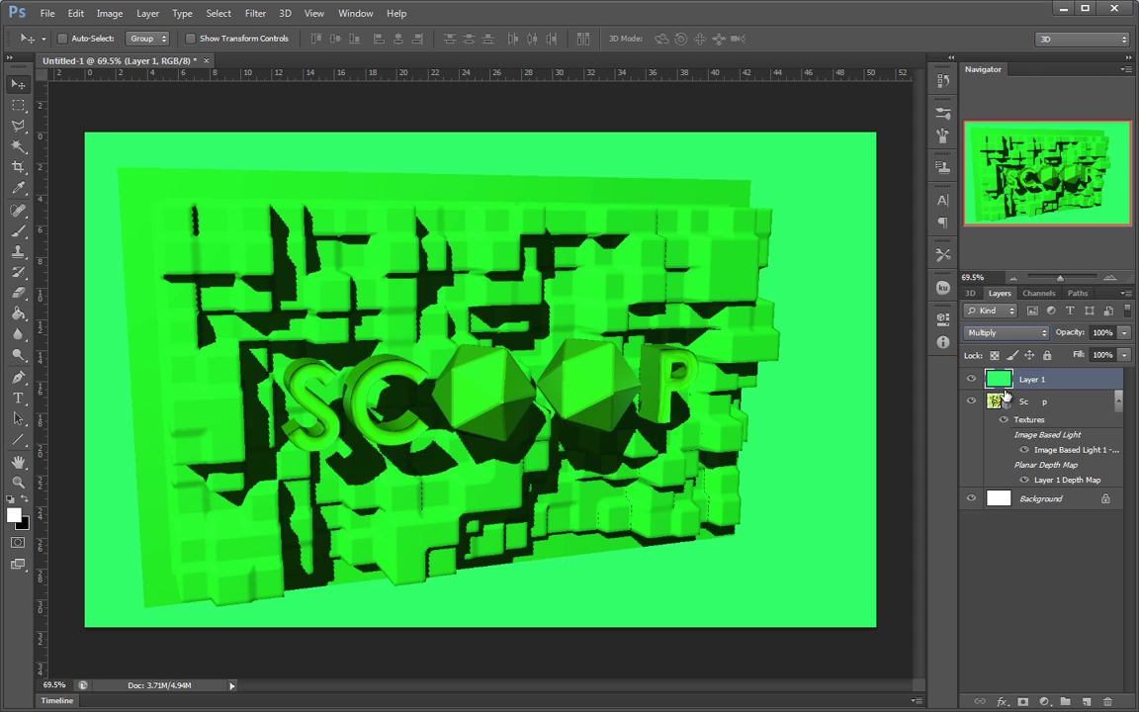
pyautogui.scroll(-5, 1009, 336)
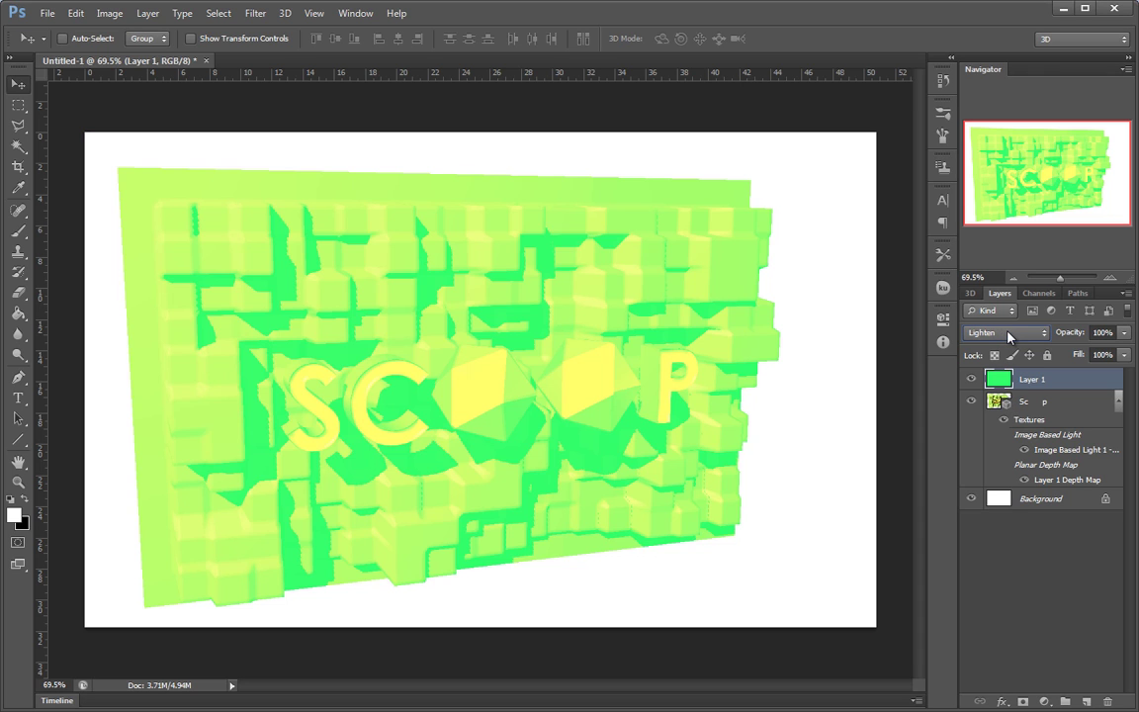
pyautogui.scroll(-1, 1008, 336)
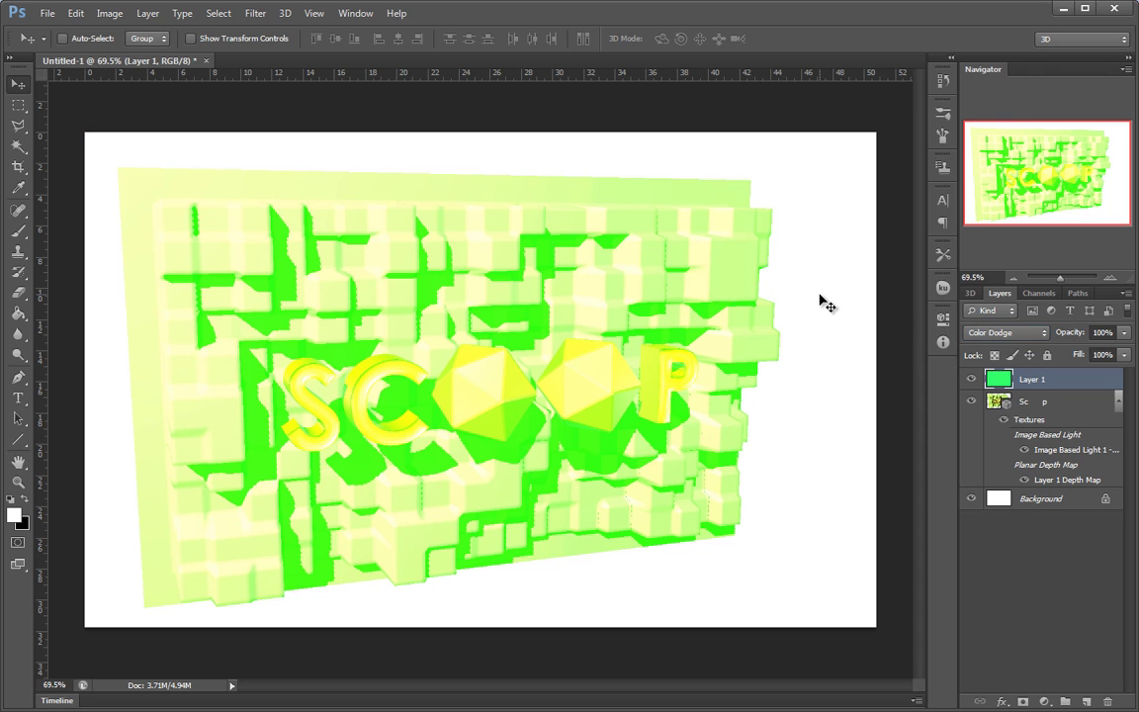
# Orbit the 3D scene to preview it under the Color Dodge overlay, then delete the green layer
pyautogui.click(1028, 401)
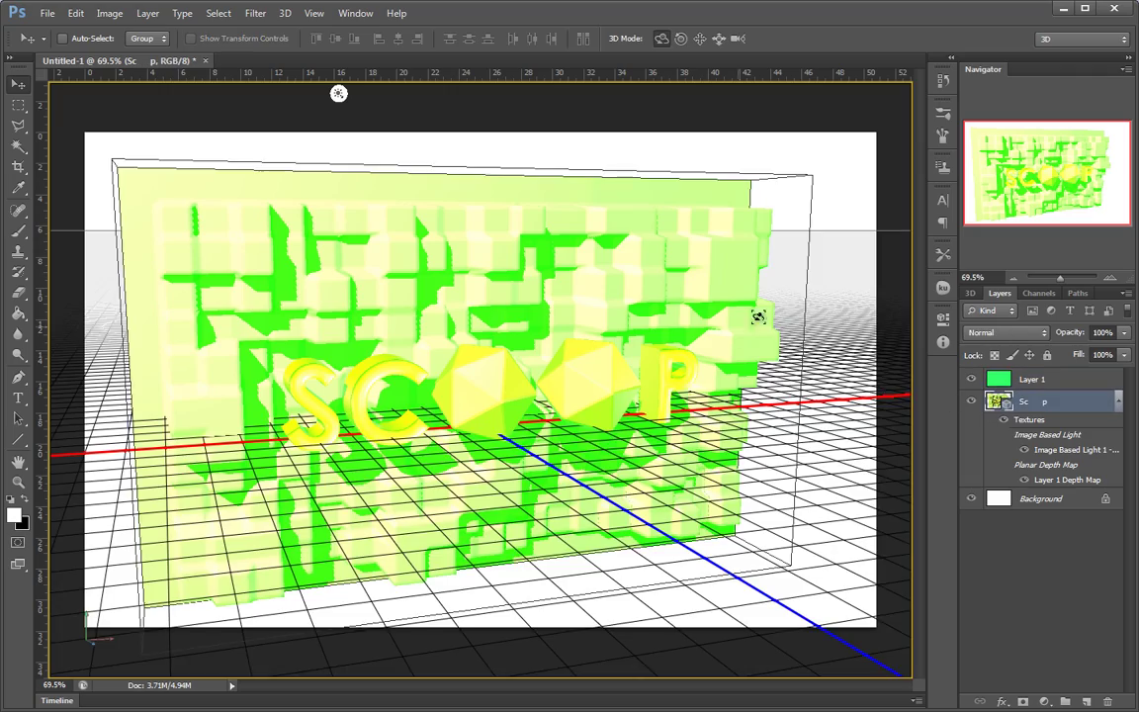
pyautogui.moveTo(796, 282); pyautogui.dragTo(840, 353)
pyautogui.moveTo(756, 293); pyautogui.dragTo(860, 339)
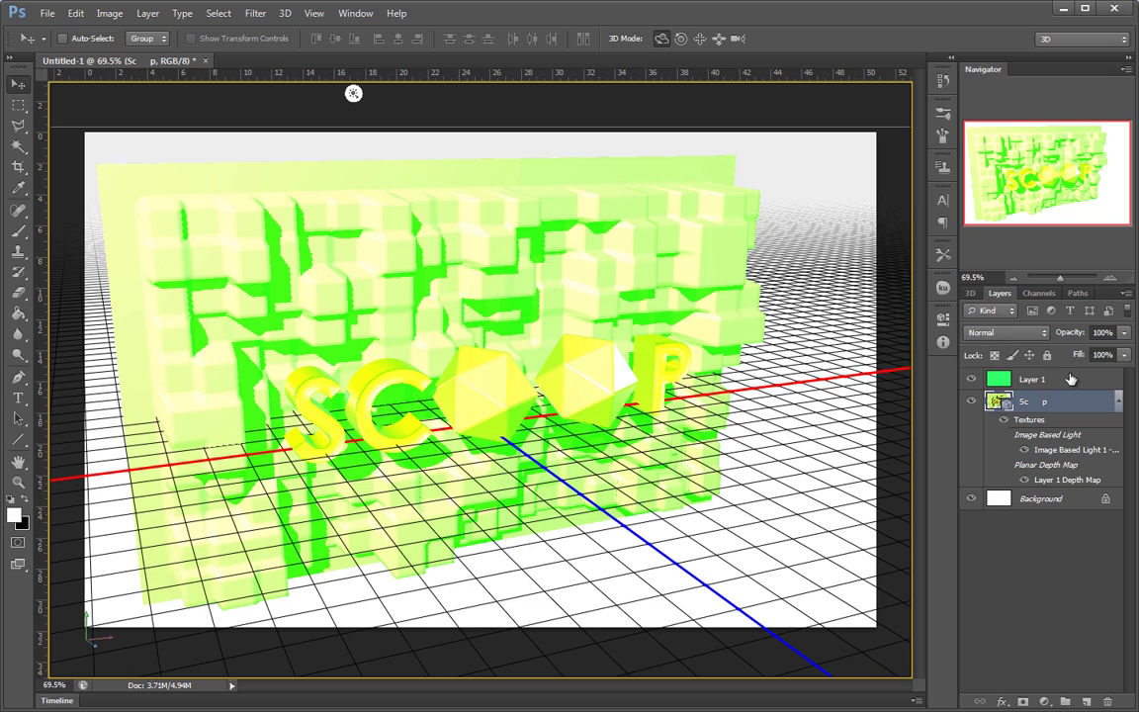
pyautogui.click(1070, 378)
pyautogui.press('Delete')
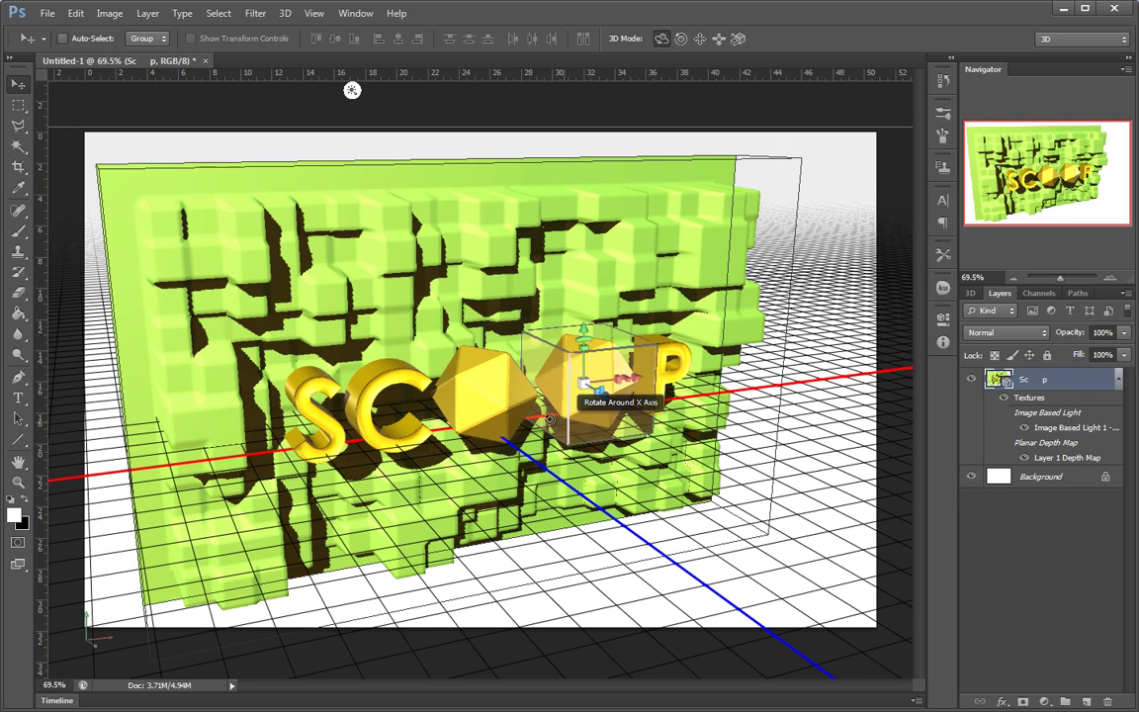
# Create a video timeline for the document and expand the 3D layer's animation properties
pyautogui.moveTo(352, 90); pyautogui.dragTo(301, 93)
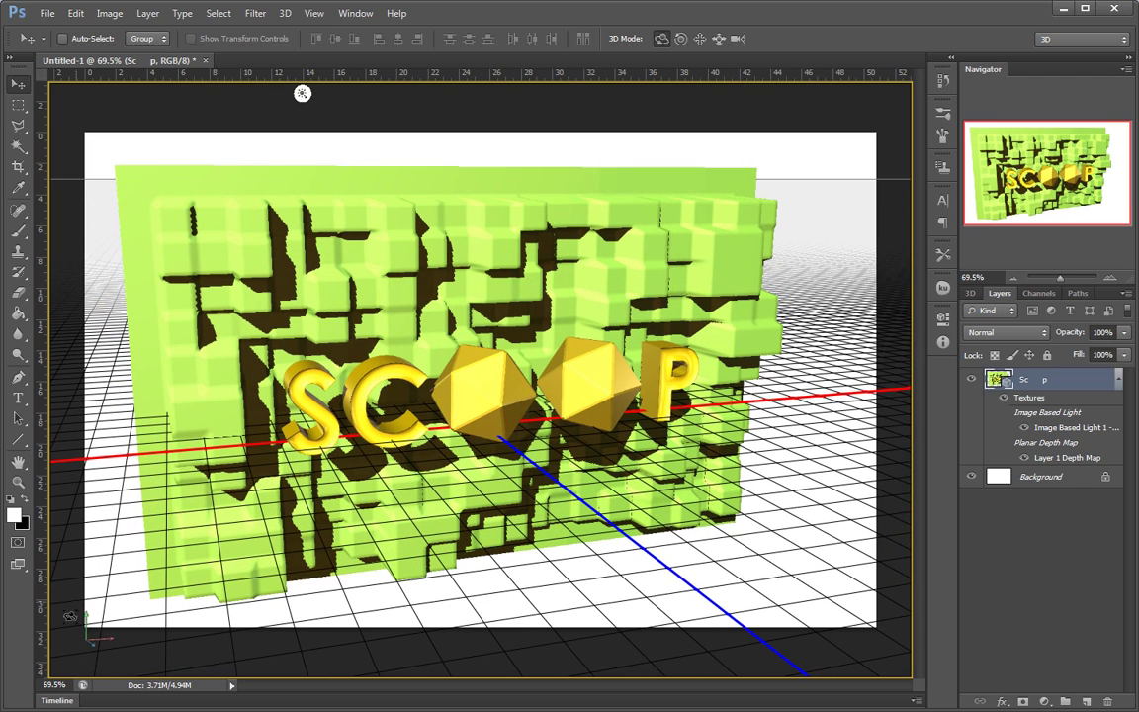
pyautogui.click(57, 700)
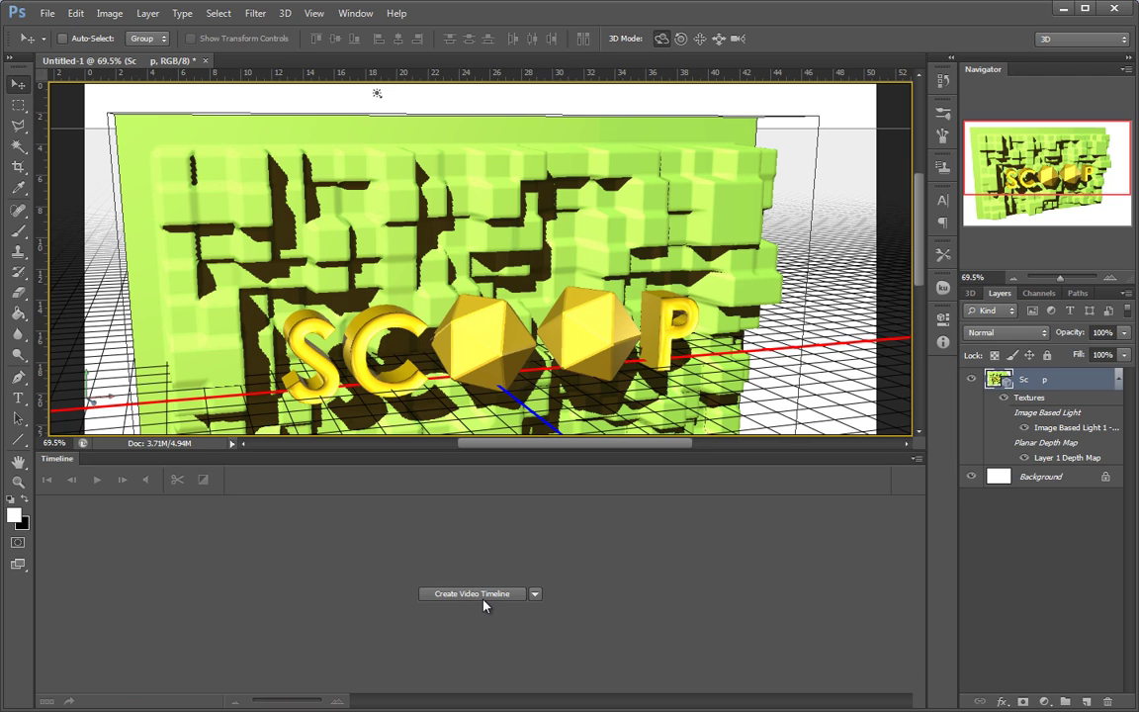
pyautogui.click(478, 597)
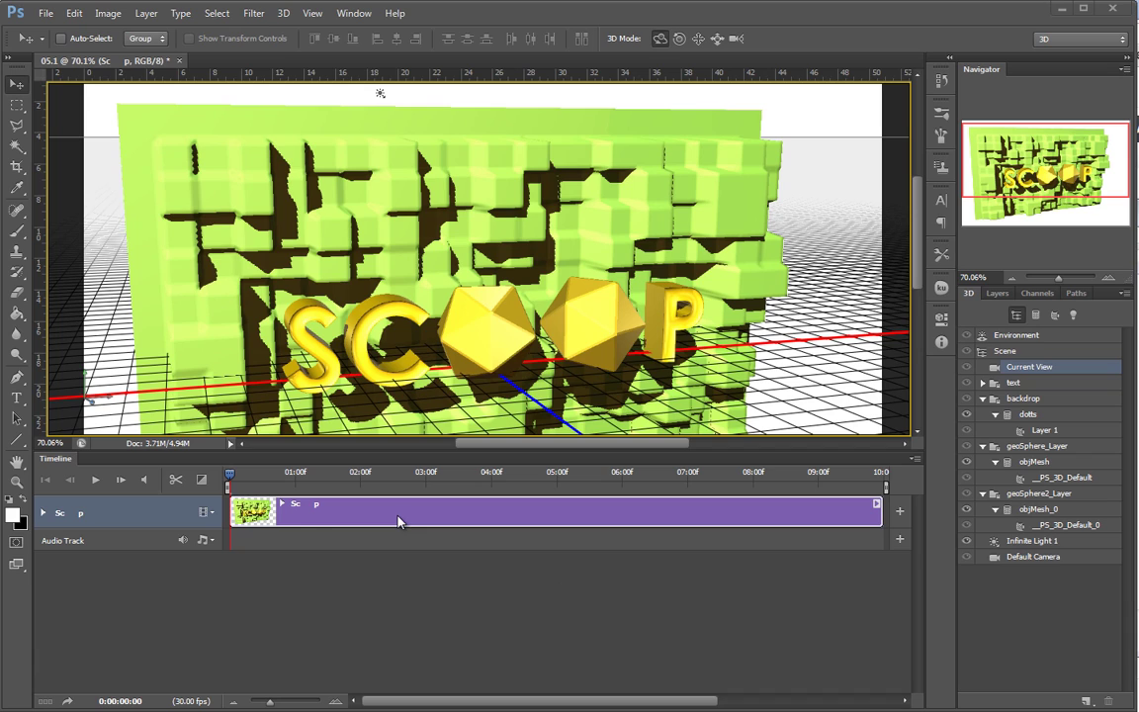
pyautogui.click(43, 513)
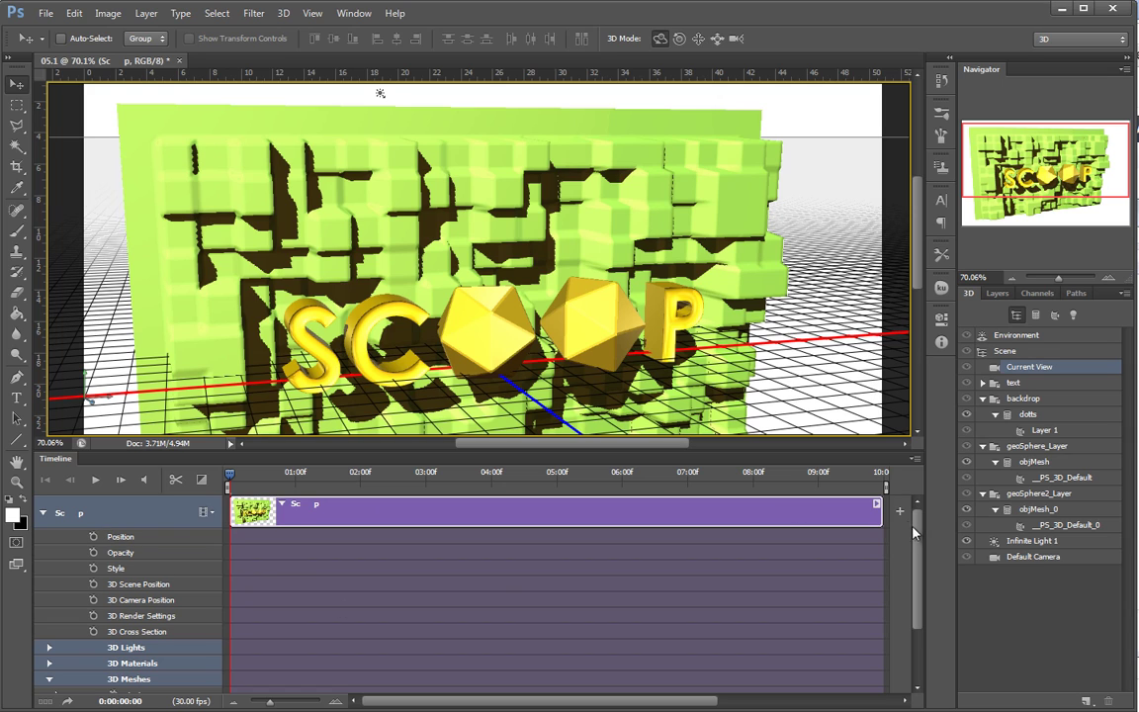
# Rename the left geosphere's mesh as leftO
pyautogui.click(534, 323)
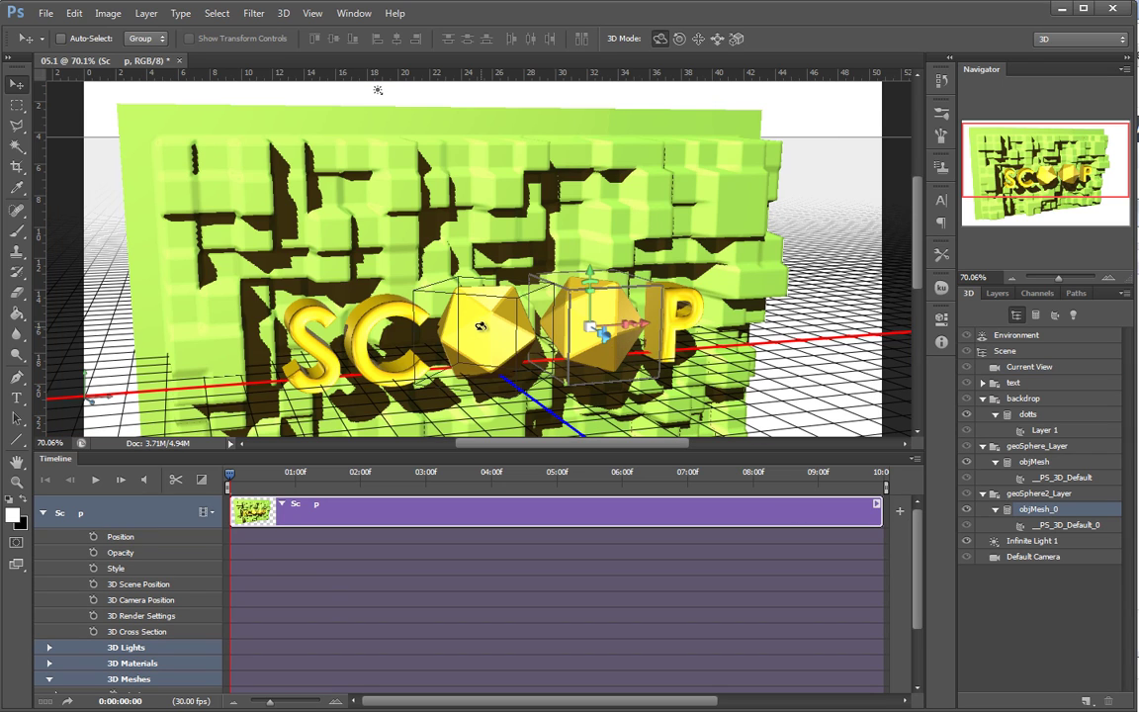
pyautogui.click(605, 327)
pyautogui.scroll(-5, 824, 515)
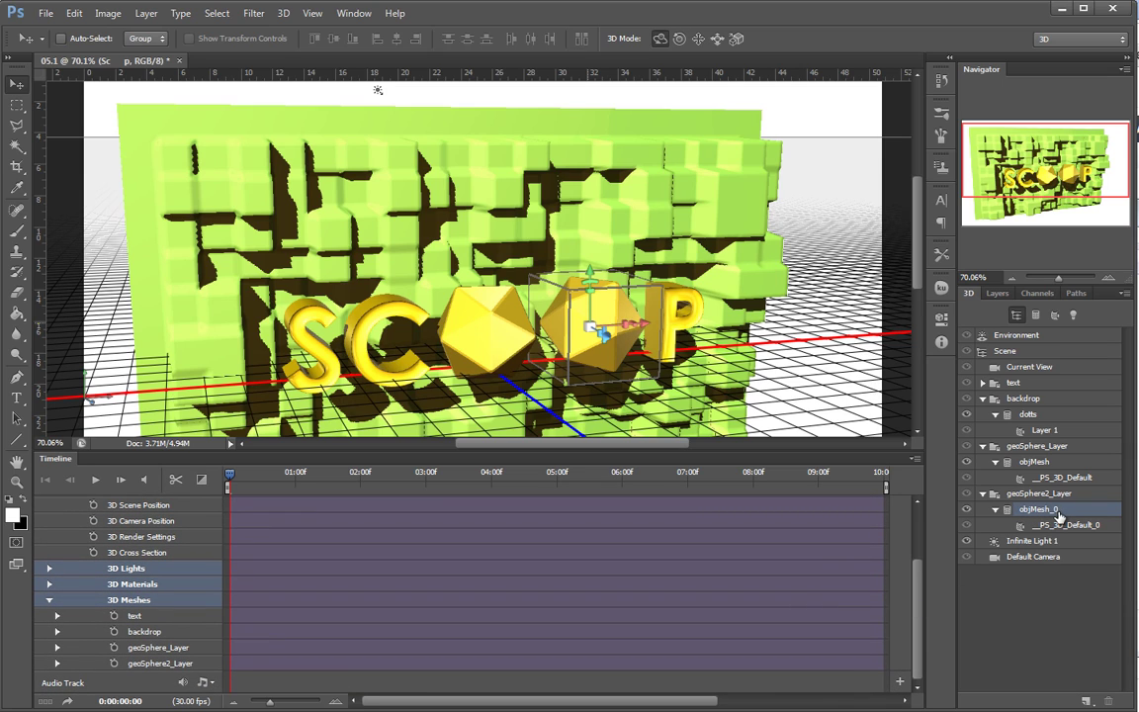
pyautogui.click(1034, 462)
pyautogui.doubleClick(1033, 461)
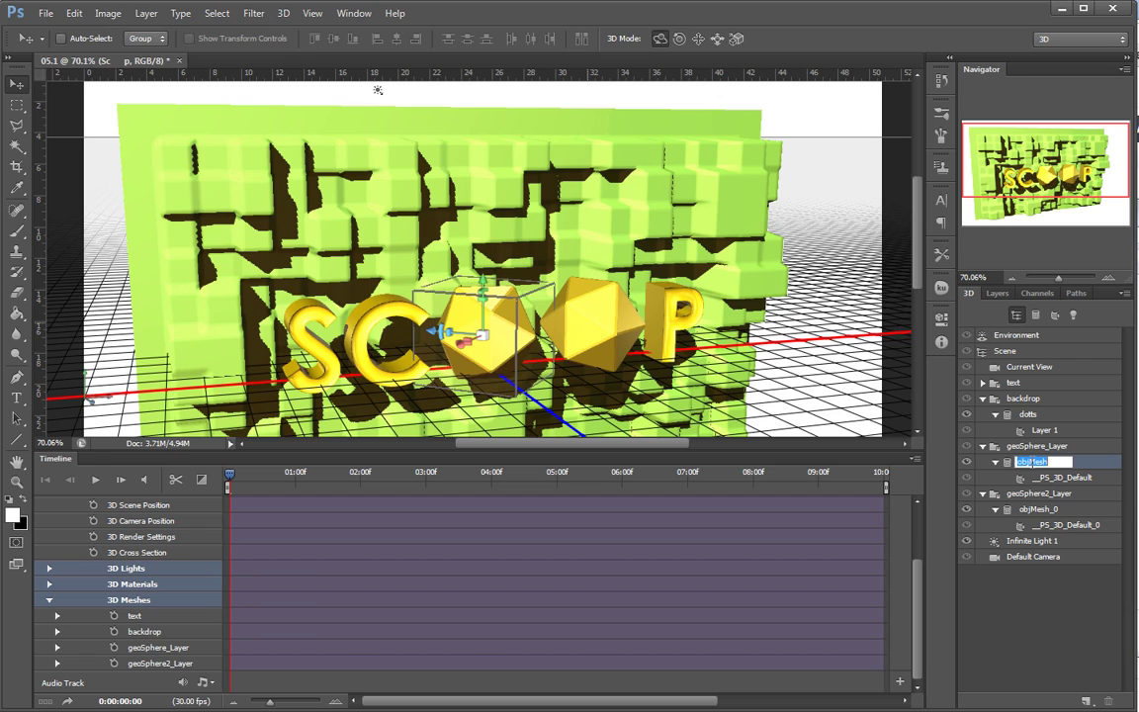
pyautogui.write('g')
pyautogui.press('Return')
# Rename the right geosphere's mesh as rightO
pyautogui.click(1043, 510)
pyautogui.doubleClick(1043, 509)
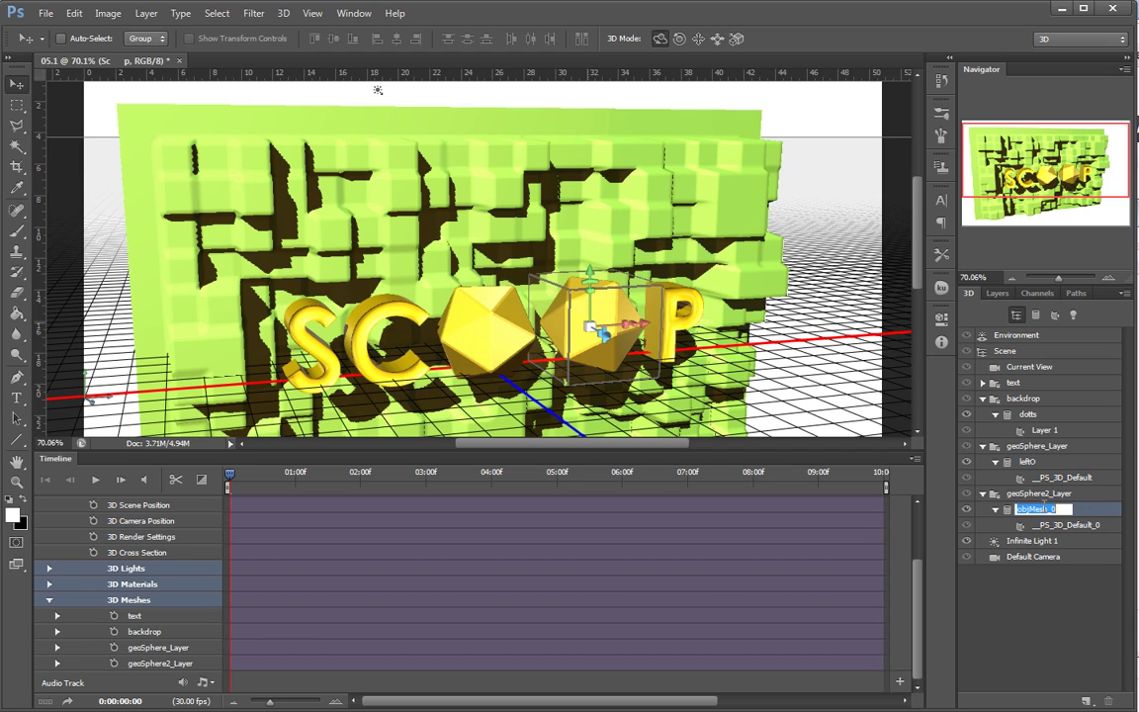
pyautogui.write('right0')
pyautogui.press('Return')
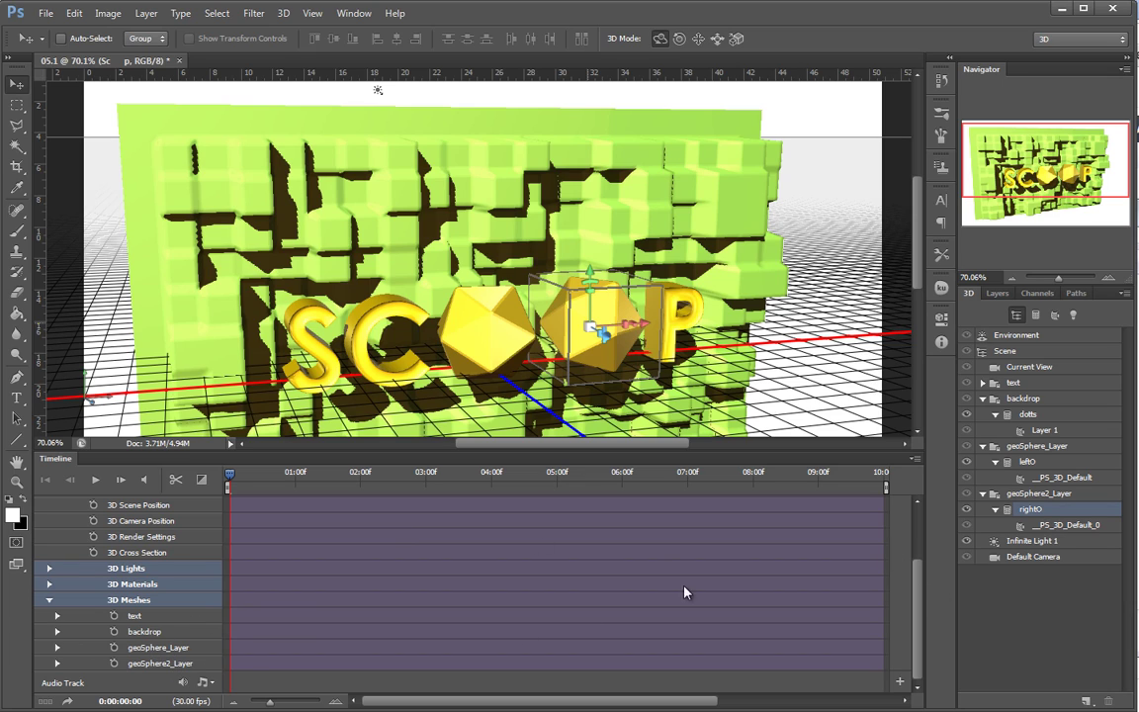
# Expand both geosphere groups under 3D Meshes to show the leftO and rightO tracks, and return the playhead to the start
pyautogui.click(56, 647)
pyautogui.click(57, 678)
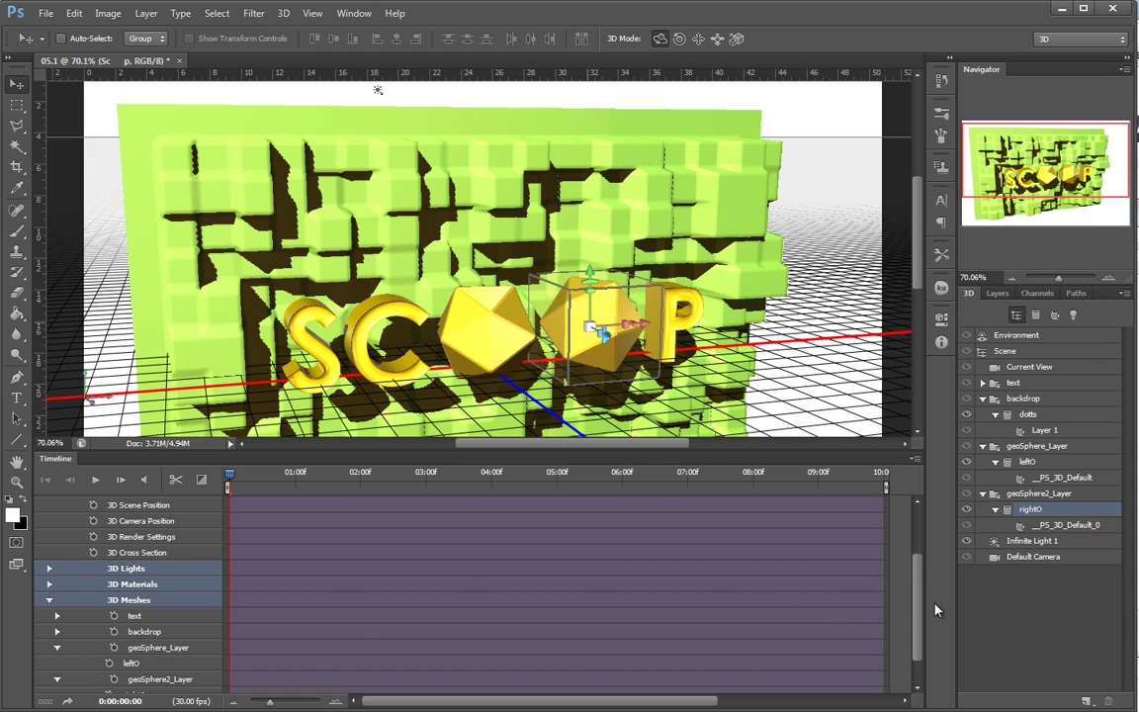
pyautogui.moveTo(916, 611); pyautogui.dragTo(912, 638)
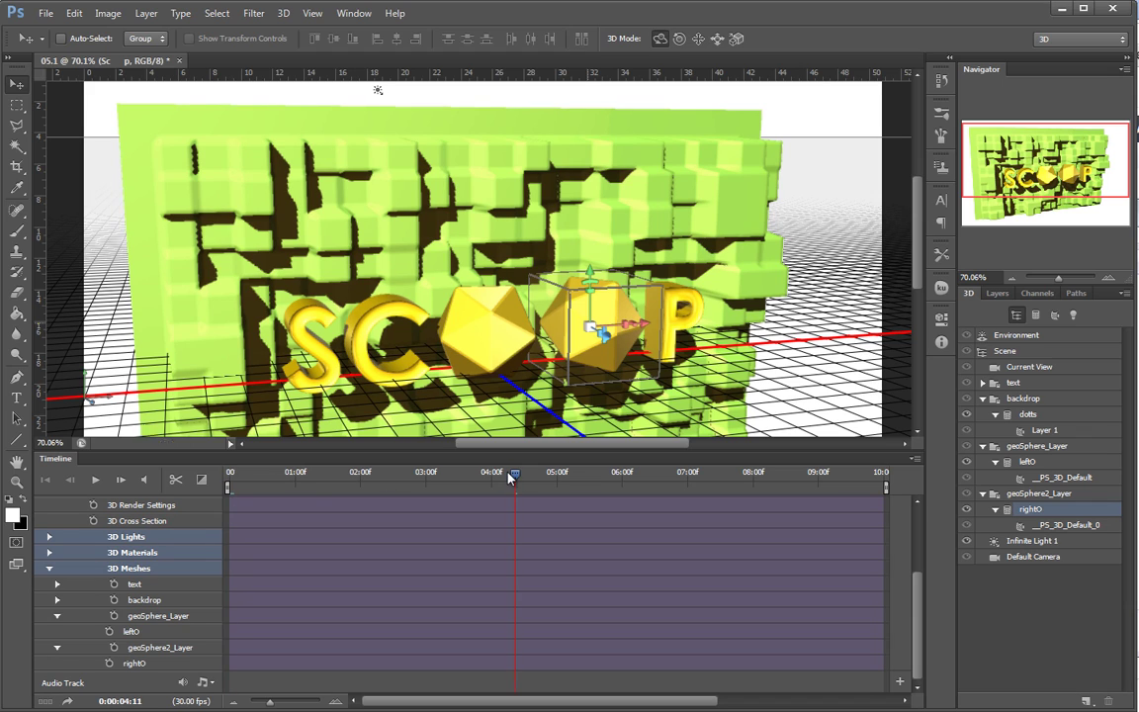
pyautogui.moveTo(176, 481); pyautogui.dragTo(155, 481)
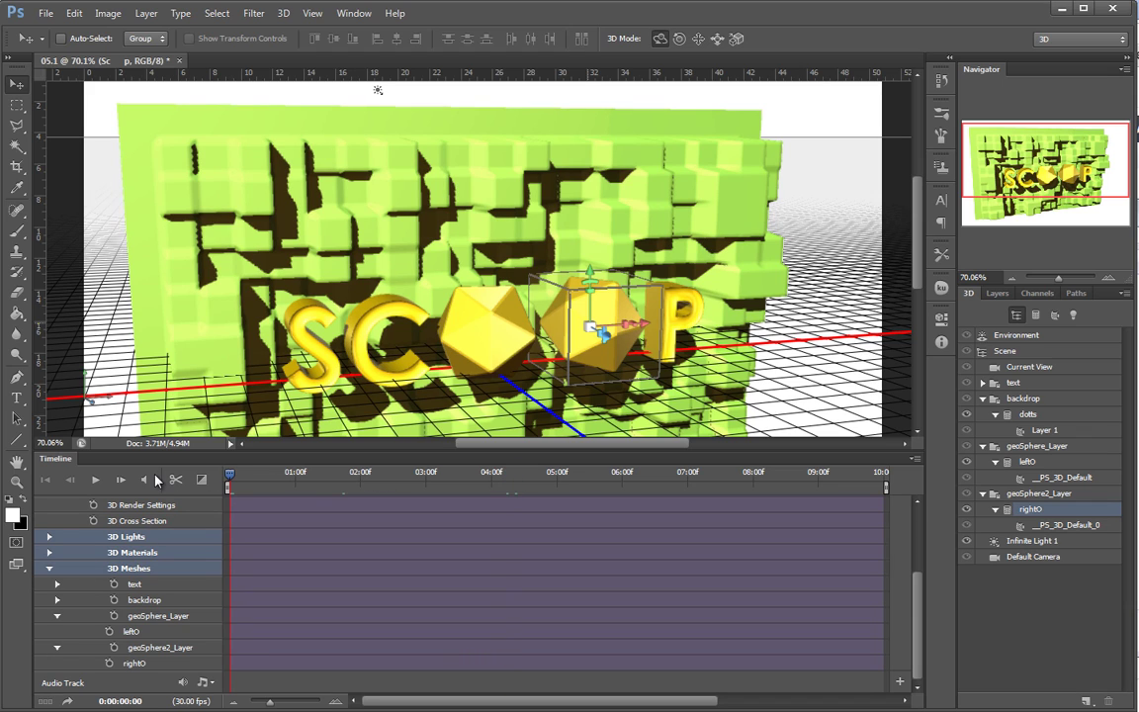
# Try to enable keyframe animation for the leftO and rightO meshes at the start of the timeline
pyautogui.click(108, 631)
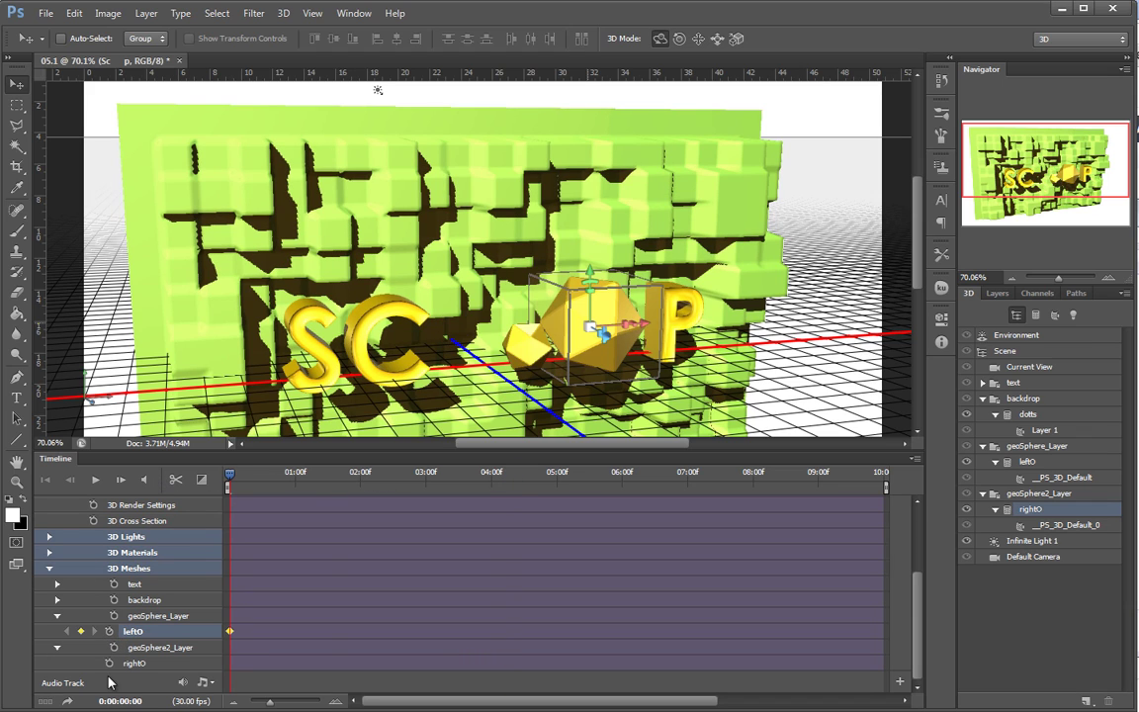
pyautogui.click(109, 664)
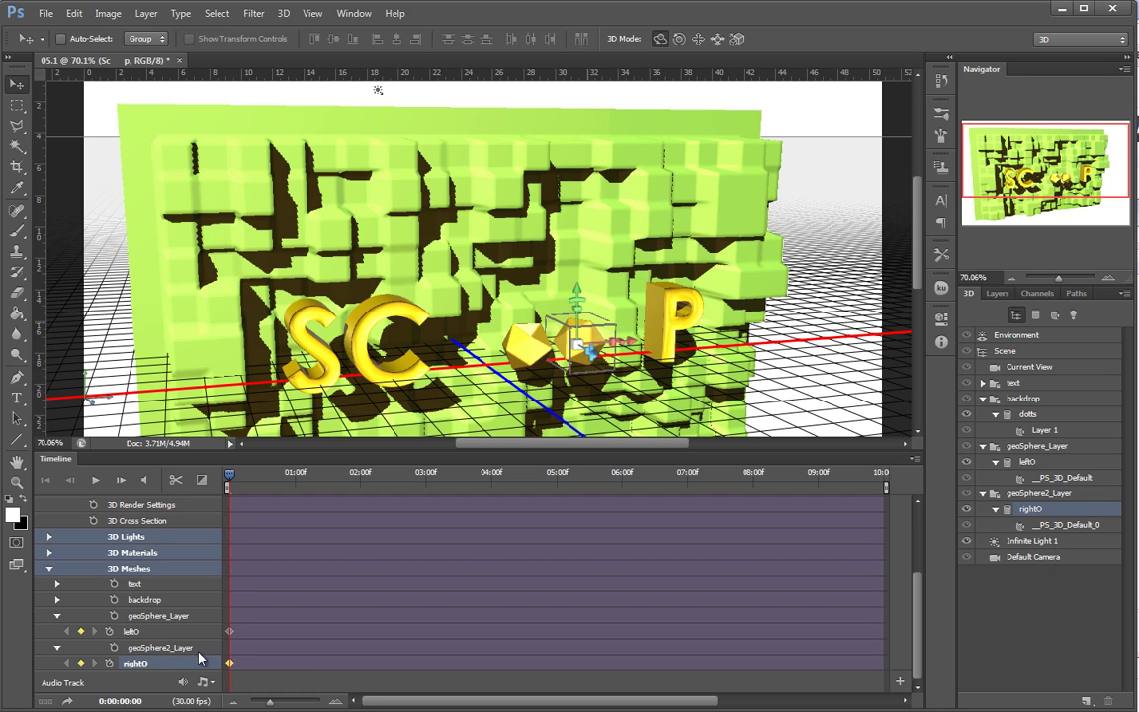
pyautogui.click(524, 346)
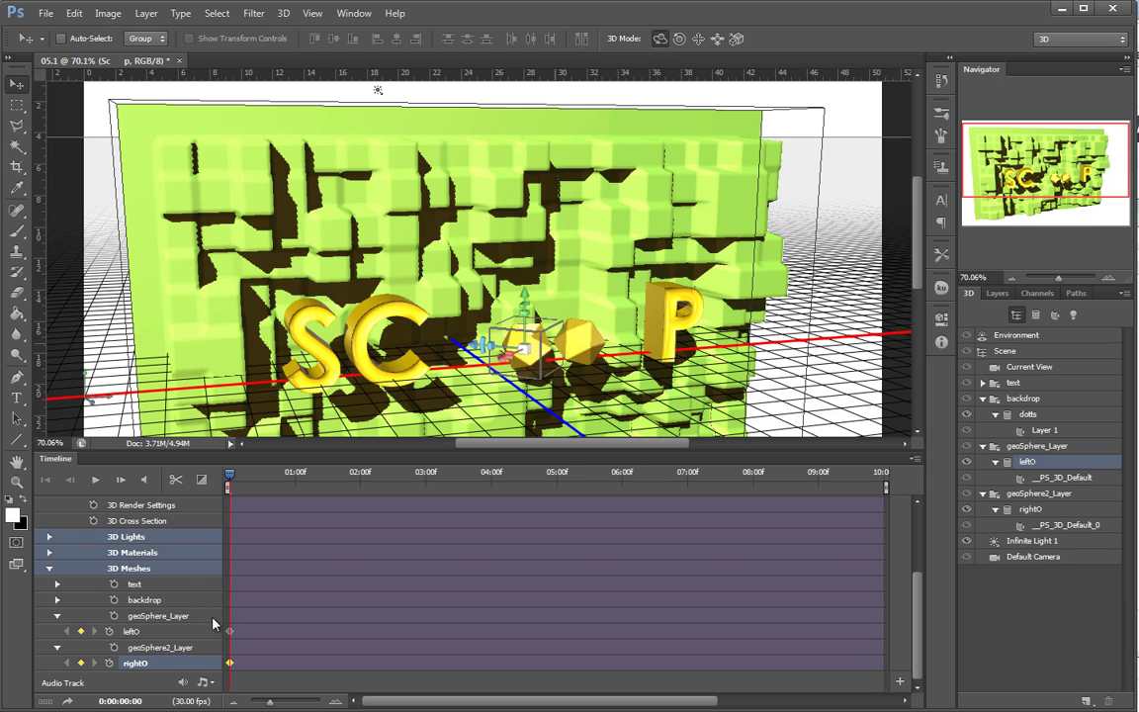
pyautogui.click(108, 662)
pyautogui.click(108, 631)
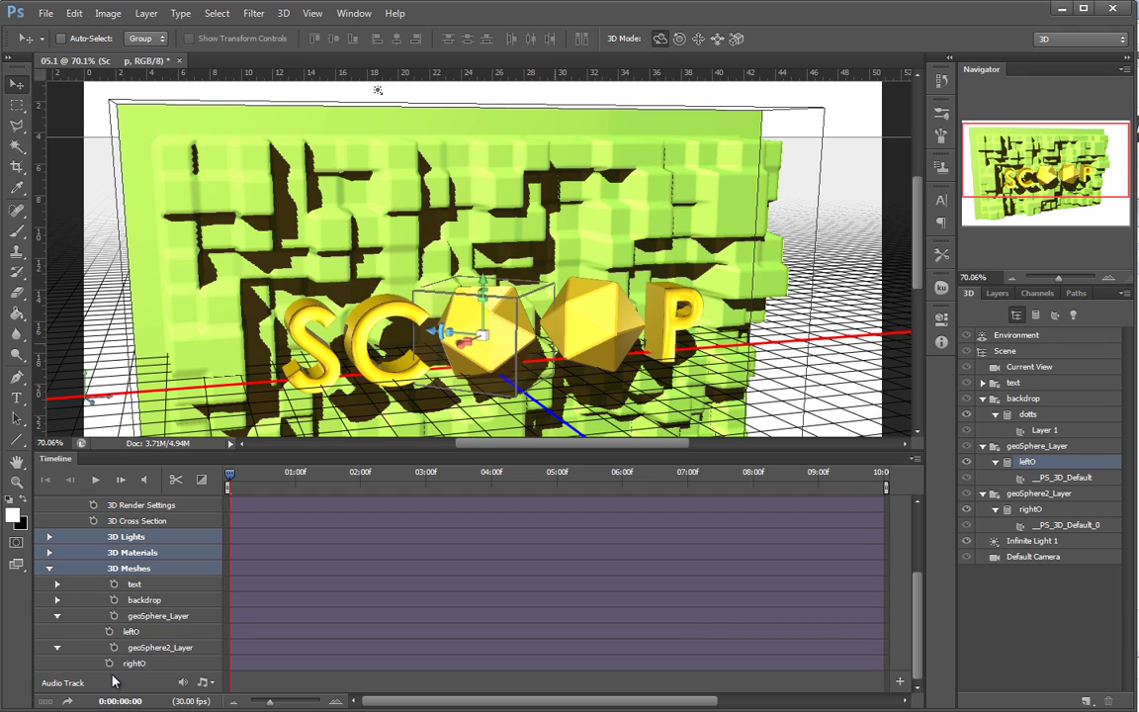
# Enable keyframe animation for the leftO and rightO meshes and set their keyframes at the start of the timeline
pyautogui.hotkey('ctrl', 'z')
pyautogui.click(81, 630)
pyautogui.click(108, 663)
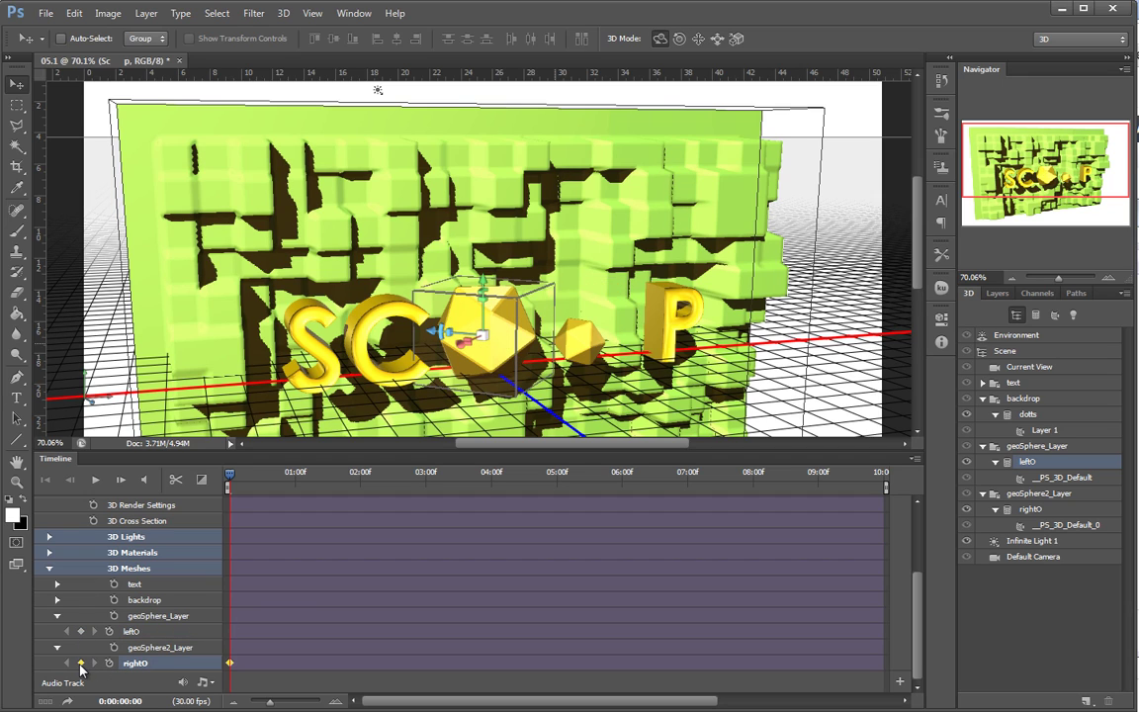
pyautogui.click(81, 663)
pyautogui.click(81, 663)
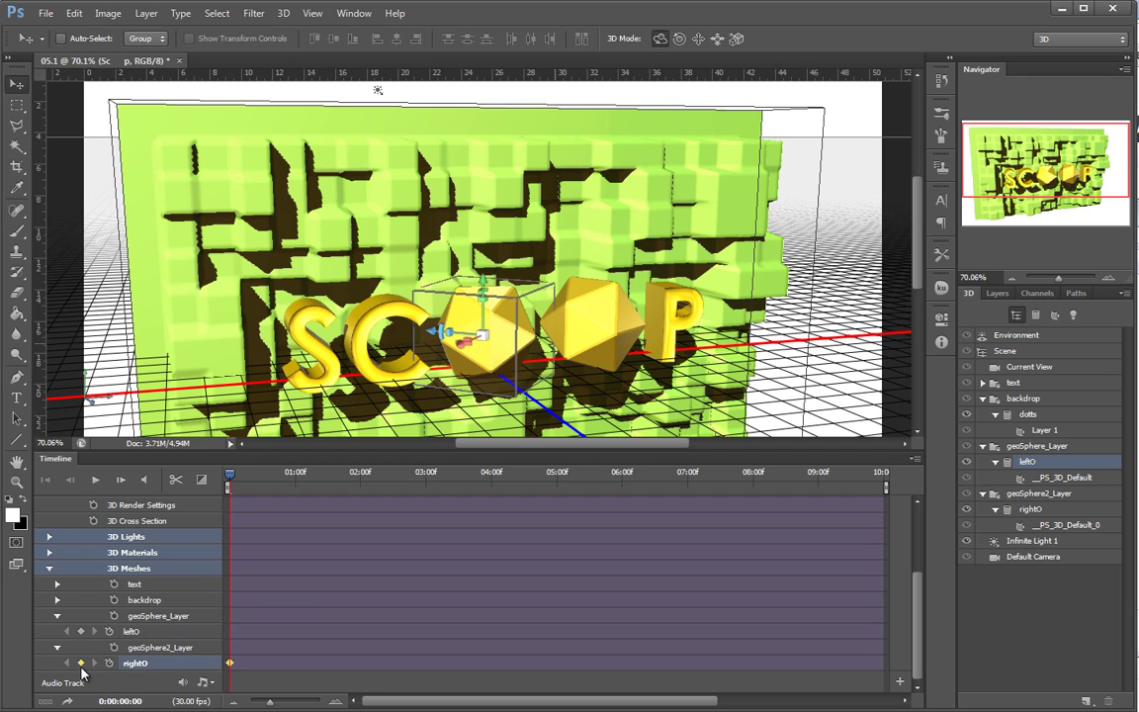
pyautogui.click(81, 631)
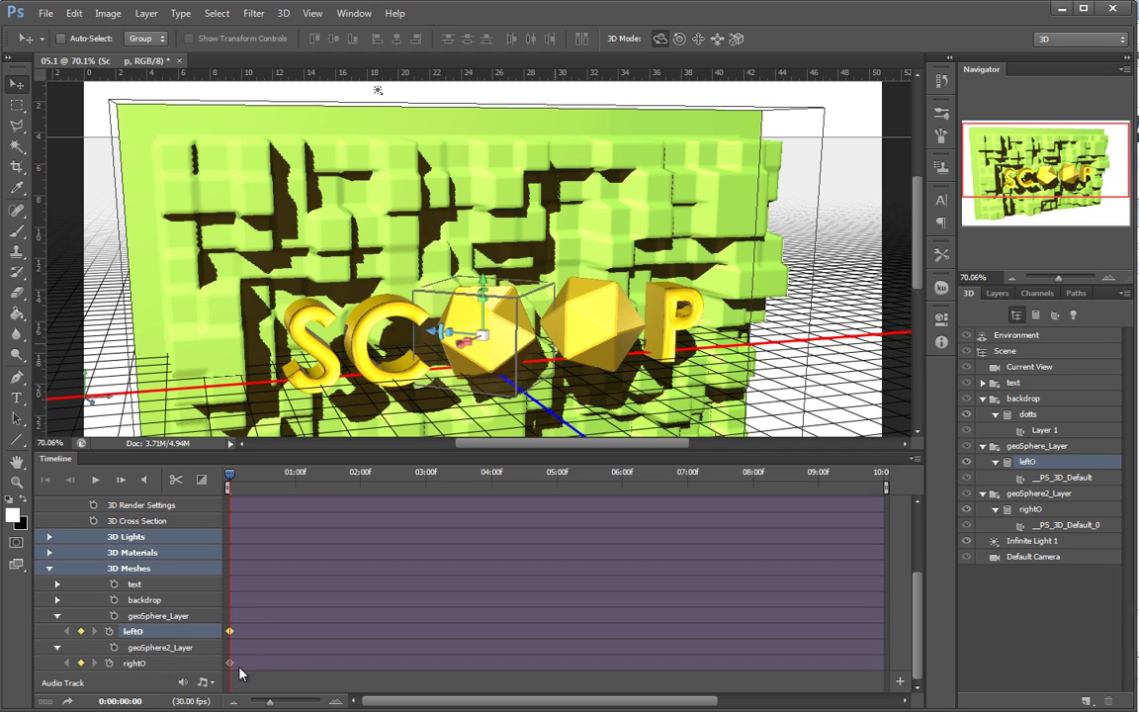
# Add keyframes for the leftO and rightO meshes at the end of the timeline, at 0:00:09:29
pyautogui.click(231, 479)
pyautogui.click(234, 477)
pyautogui.click(943, 81)
pyautogui.click(947, 85)
pyautogui.moveTo(227, 469); pyautogui.dragTo(287, 475)
pyautogui.moveTo(777, 476); pyautogui.dragTo(873, 475)
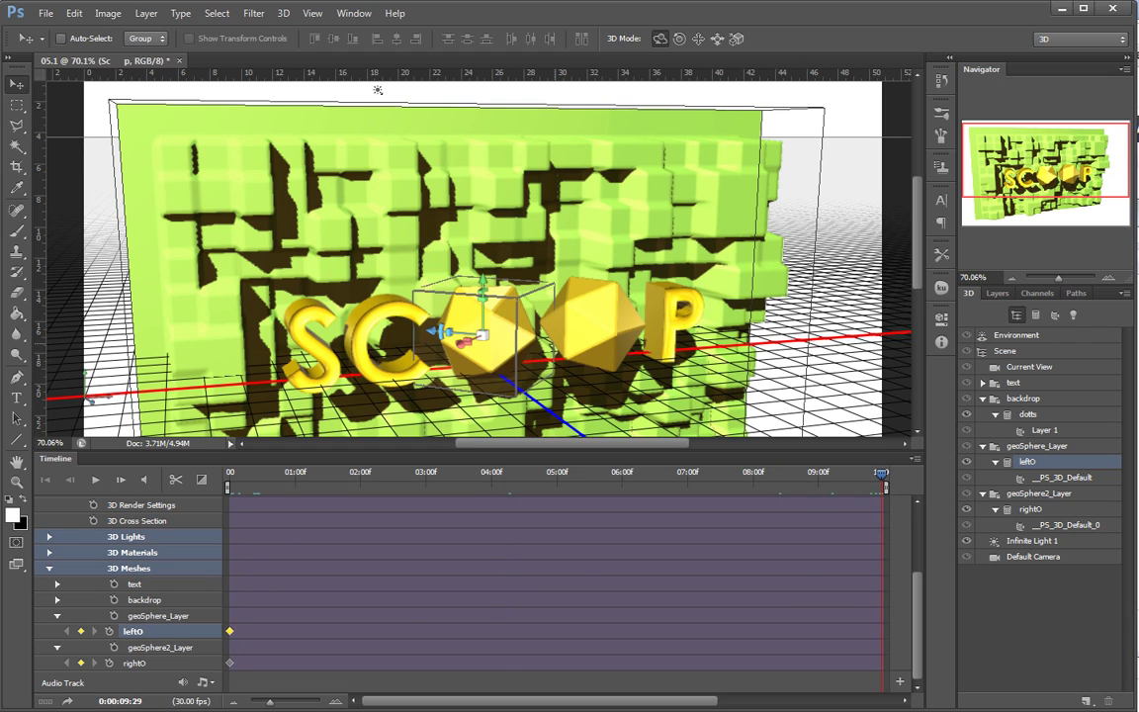
pyautogui.click(271, 703)
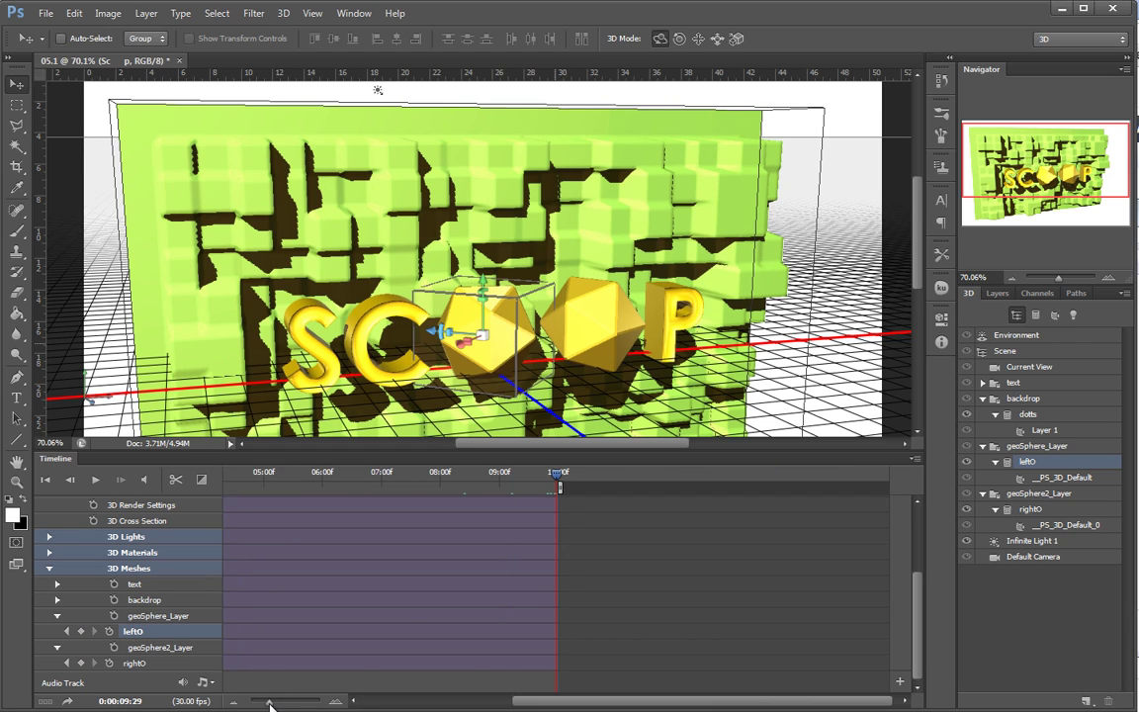
pyautogui.moveTo(269, 704); pyautogui.dragTo(272, 706)
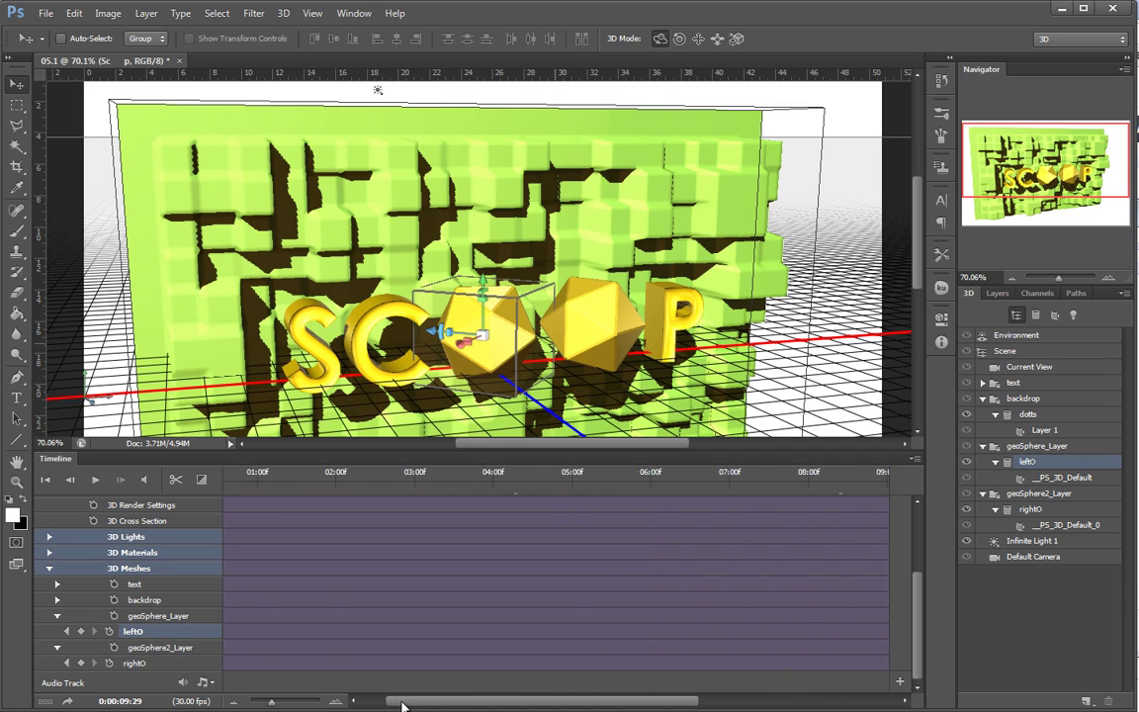
pyautogui.click(273, 703)
pyautogui.moveTo(271, 704); pyautogui.dragTo(269, 704)
pyautogui.moveTo(527, 705); pyautogui.dragTo(326, 705)
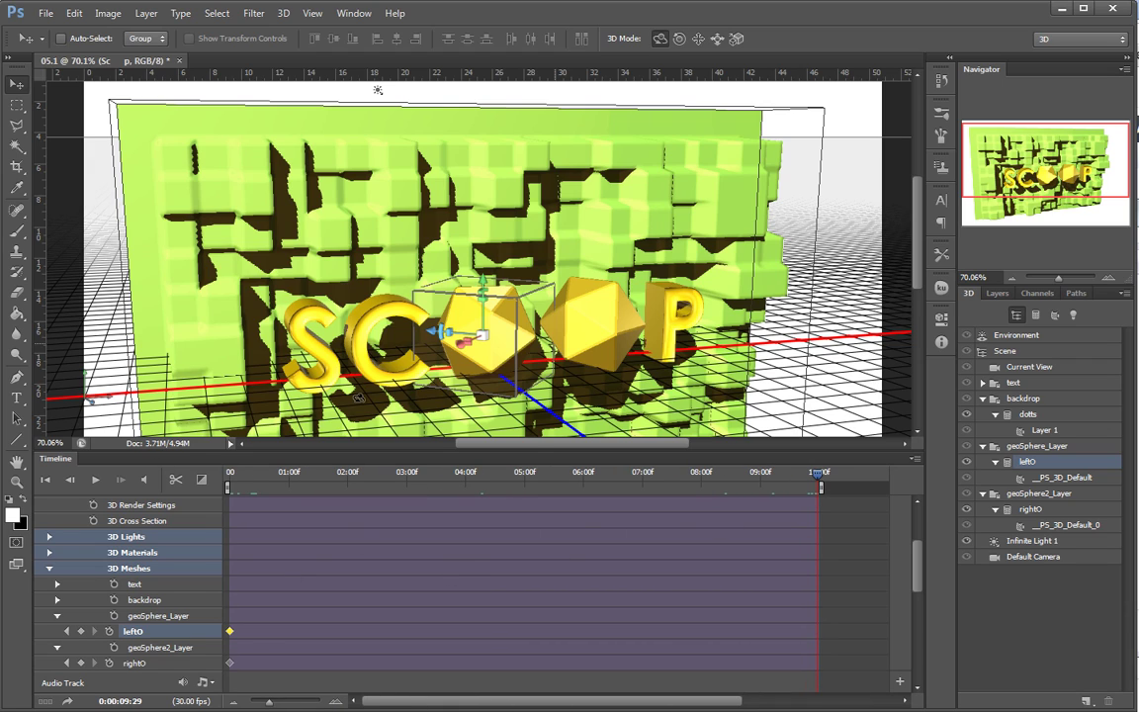
pyautogui.click(81, 631)
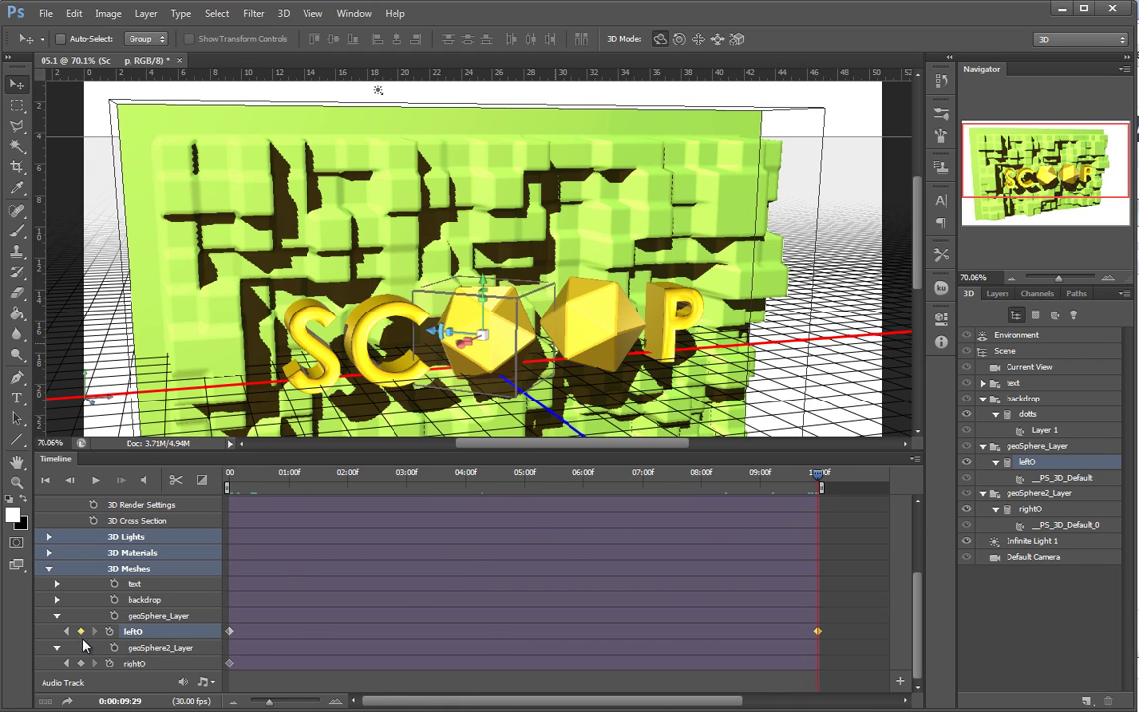
pyautogui.click(164, 668)
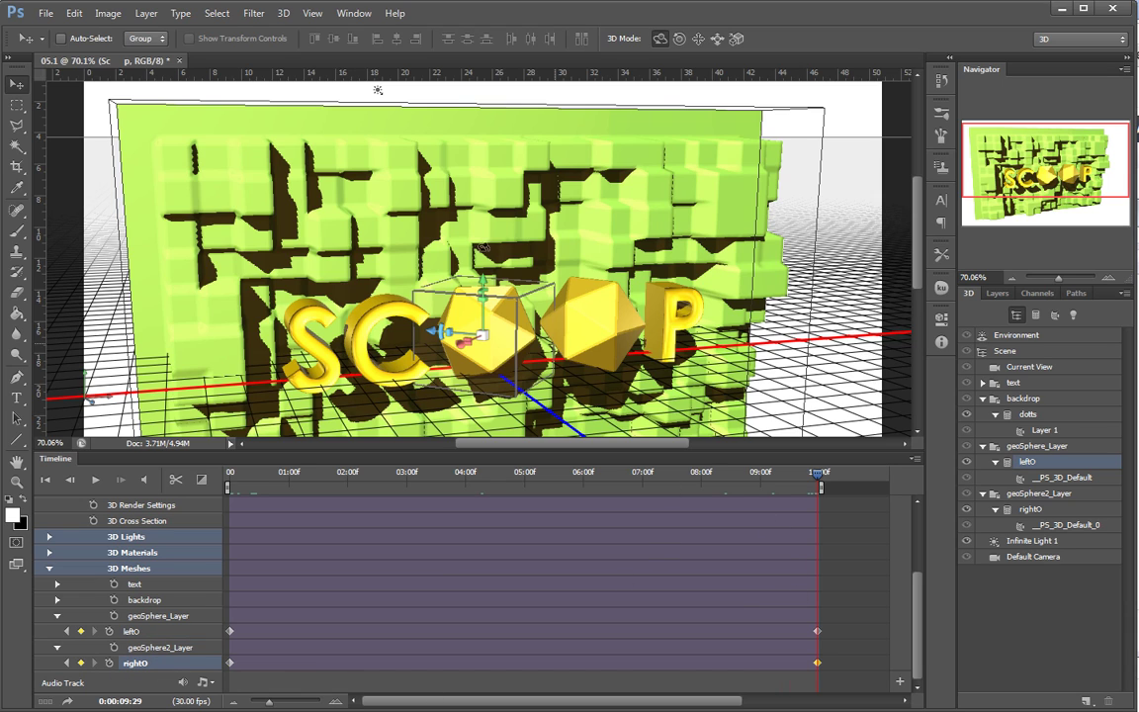
# Rotate the left and right geosphere Os about their vertical axes at the closing keyframes
pyautogui.moveTo(484, 331); pyautogui.dragTo(1137, 317)
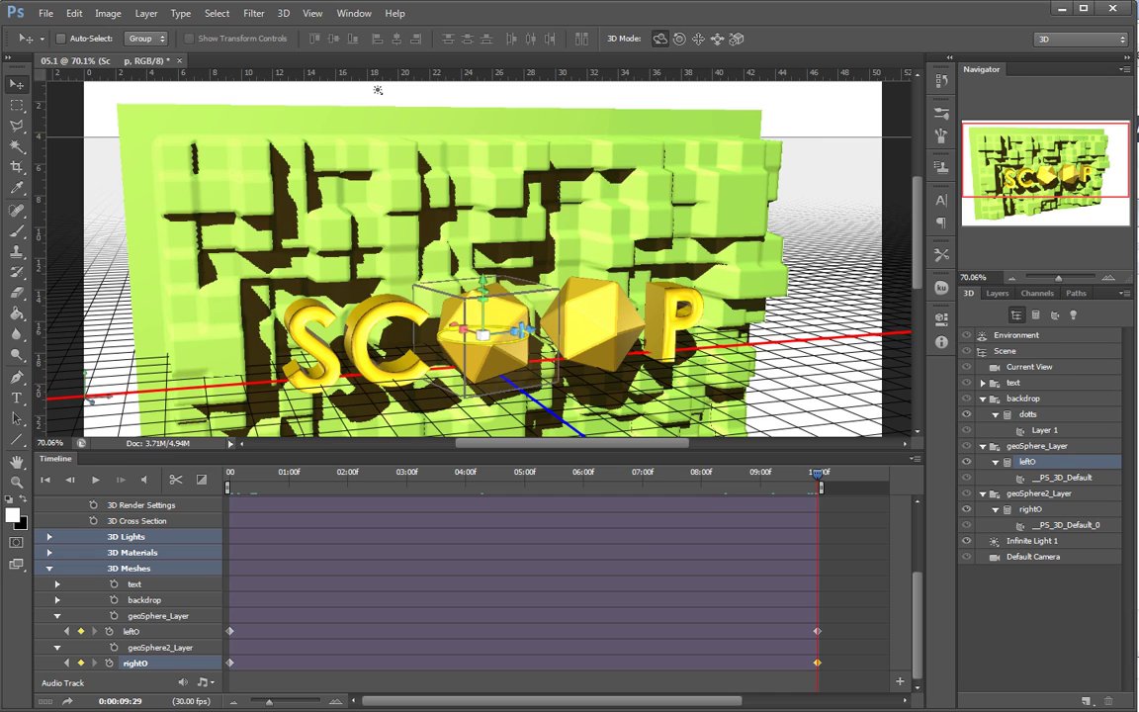
pyautogui.click(591, 314)
pyautogui.moveTo(593, 297); pyautogui.dragTo(10, 296)
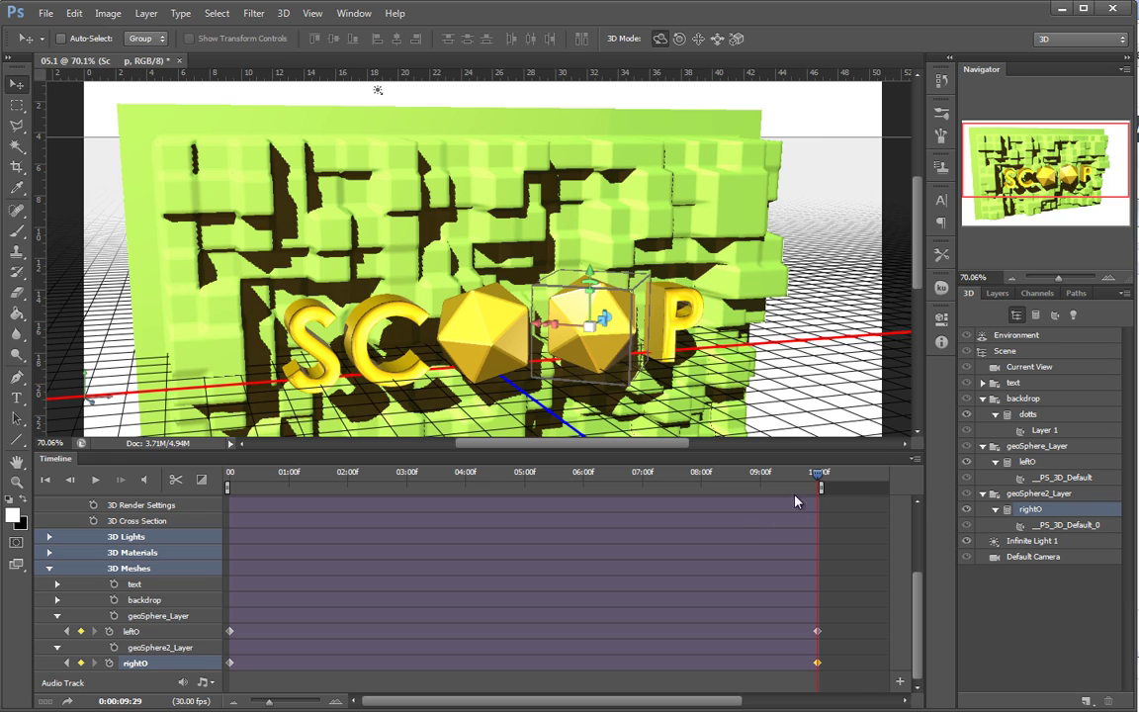
pyautogui.moveTo(542, 323); pyautogui.dragTo(856, 302)
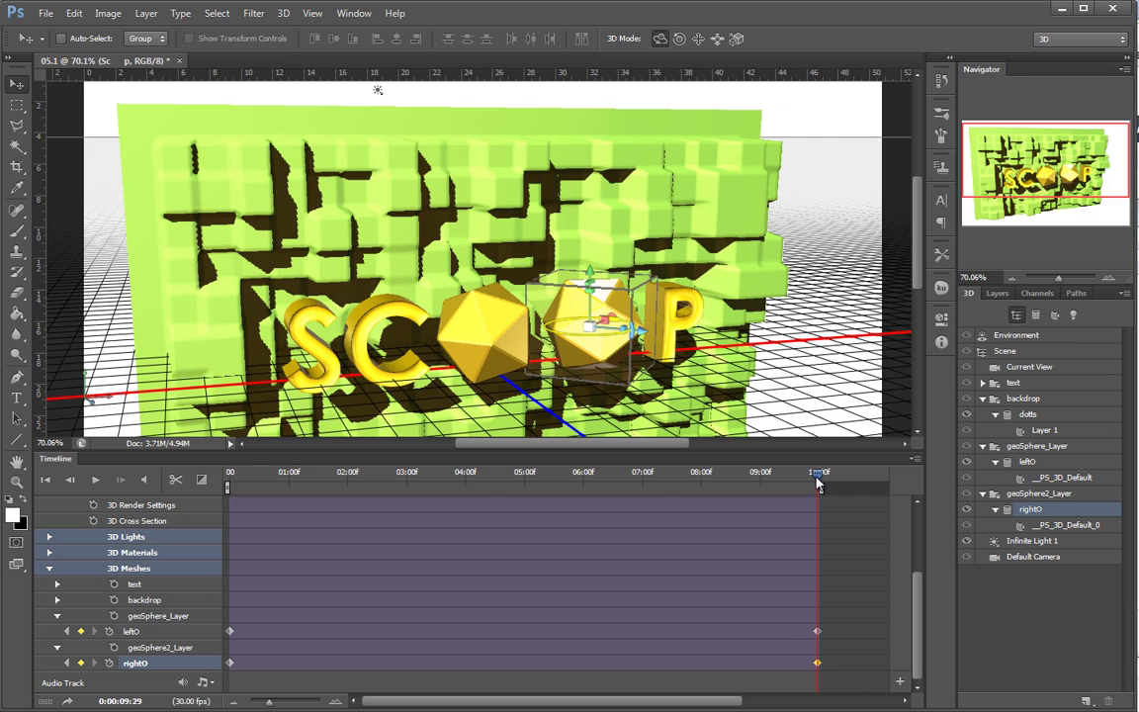
# Rotate the left geosphere about its Y axis at the timeline's first keyframe and scrub the timeline to check its spin
pyautogui.click(790, 482)
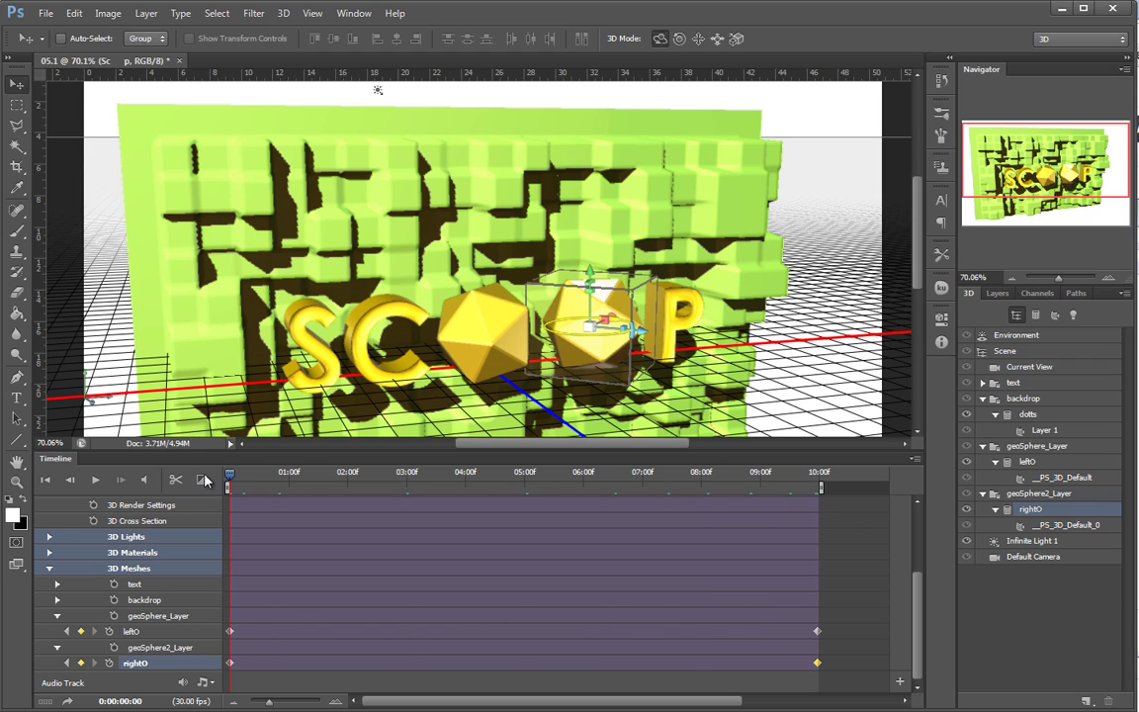
pyautogui.click(229, 632)
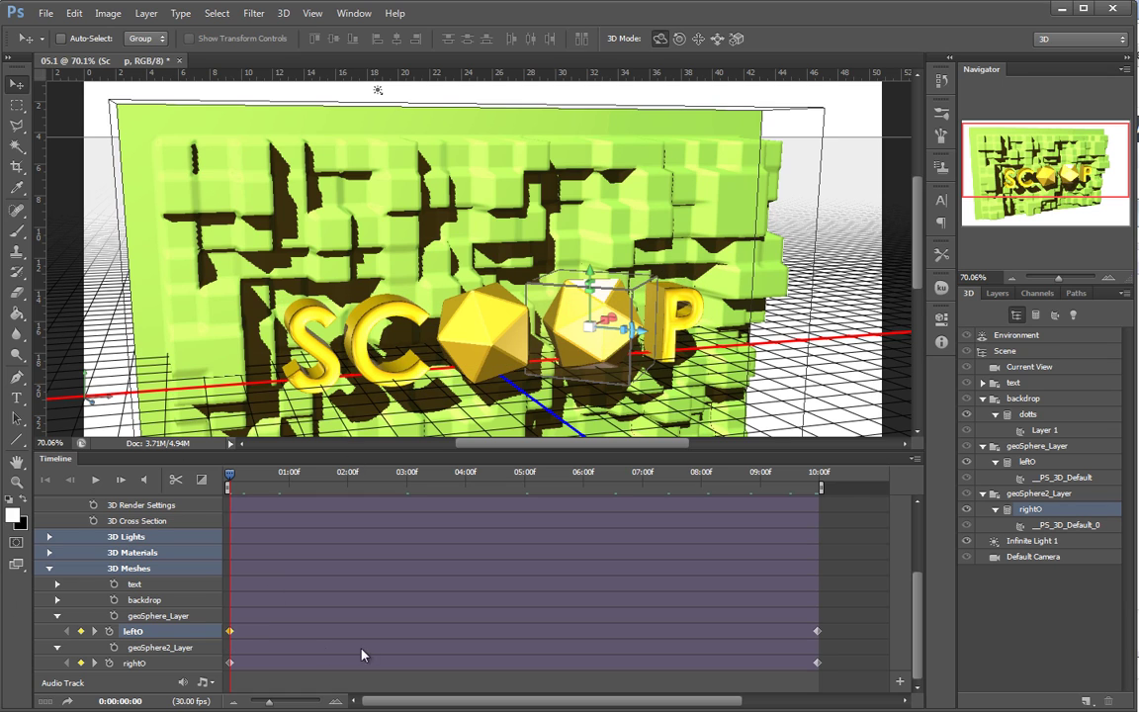
pyautogui.click(474, 319)
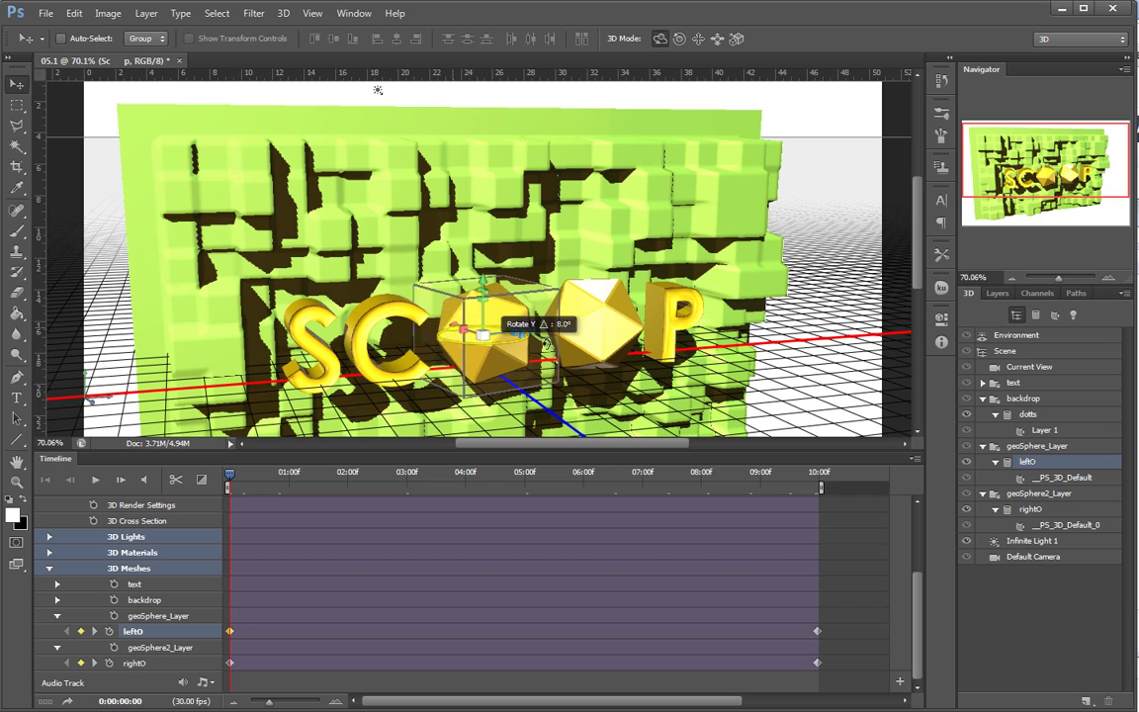
pyautogui.moveTo(520, 333); pyautogui.dragTo(943, 161)
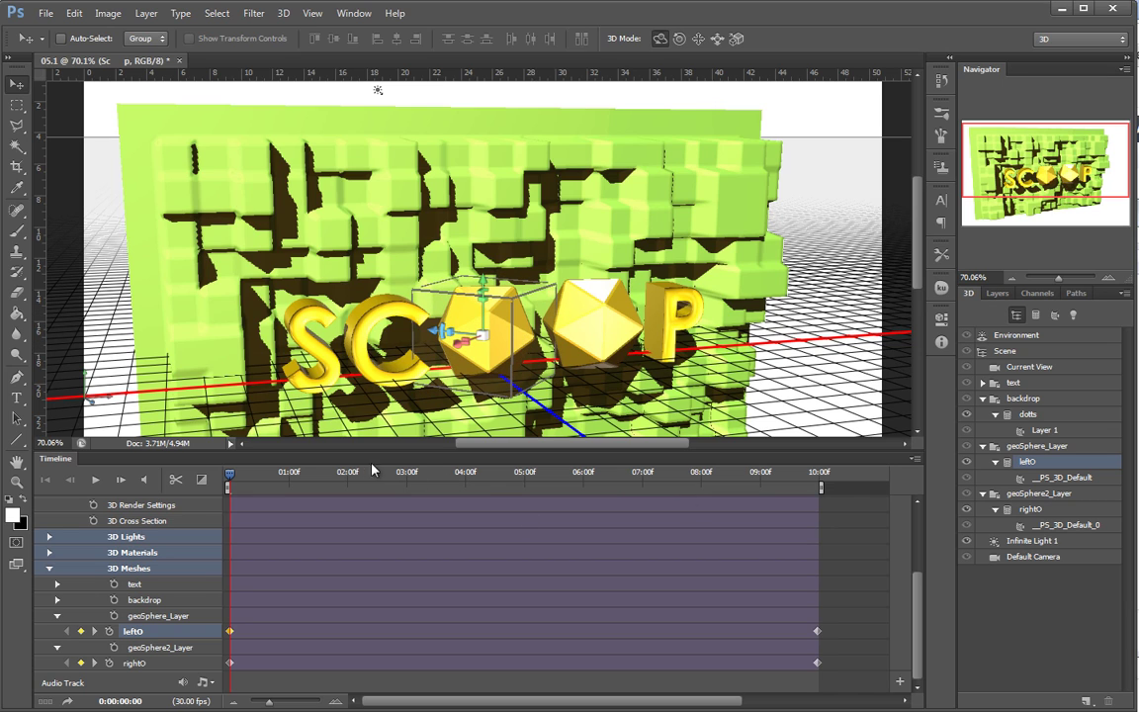
pyautogui.press('space')
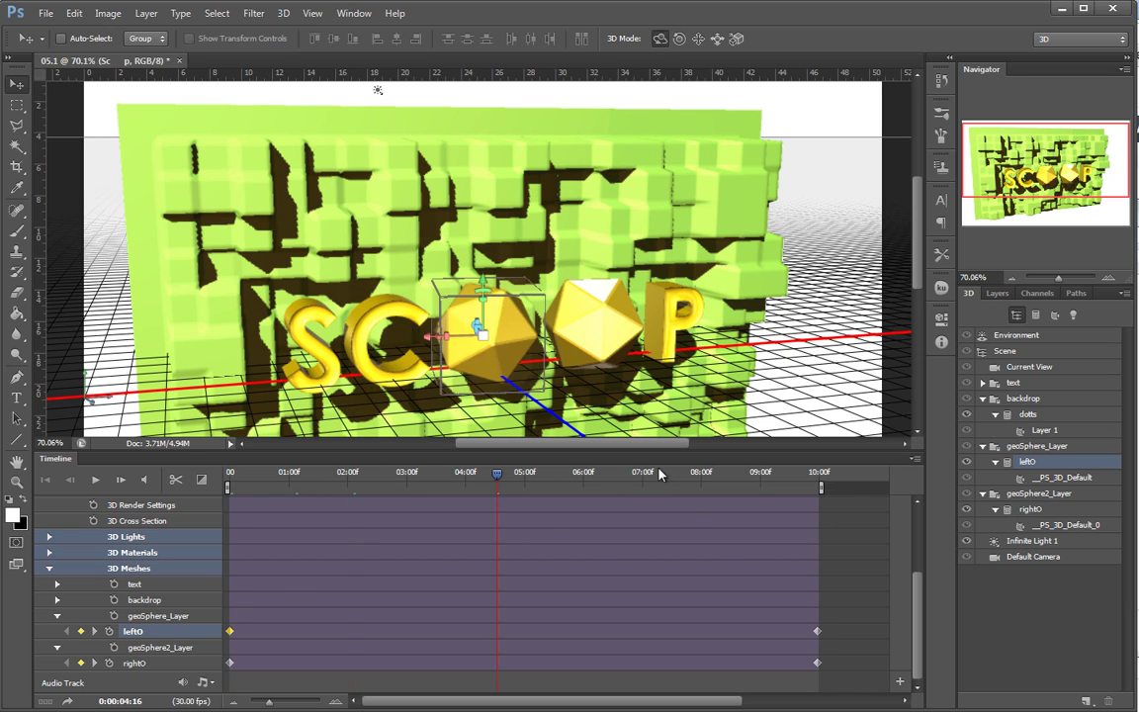
pyautogui.moveTo(297, 489); pyautogui.dragTo(206, 497)
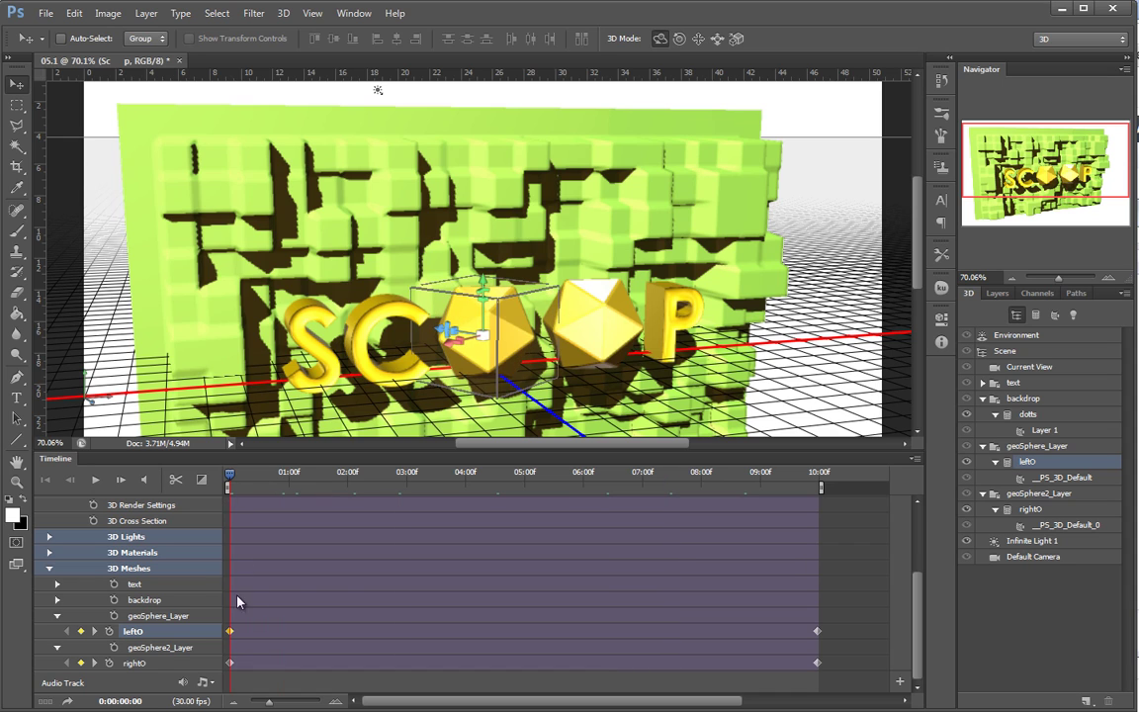
# Rotate the right geosphere about its vertical axis at the start of the timeline
pyautogui.click(602, 338)
pyautogui.moveTo(605, 314); pyautogui.dragTo(926, 351)
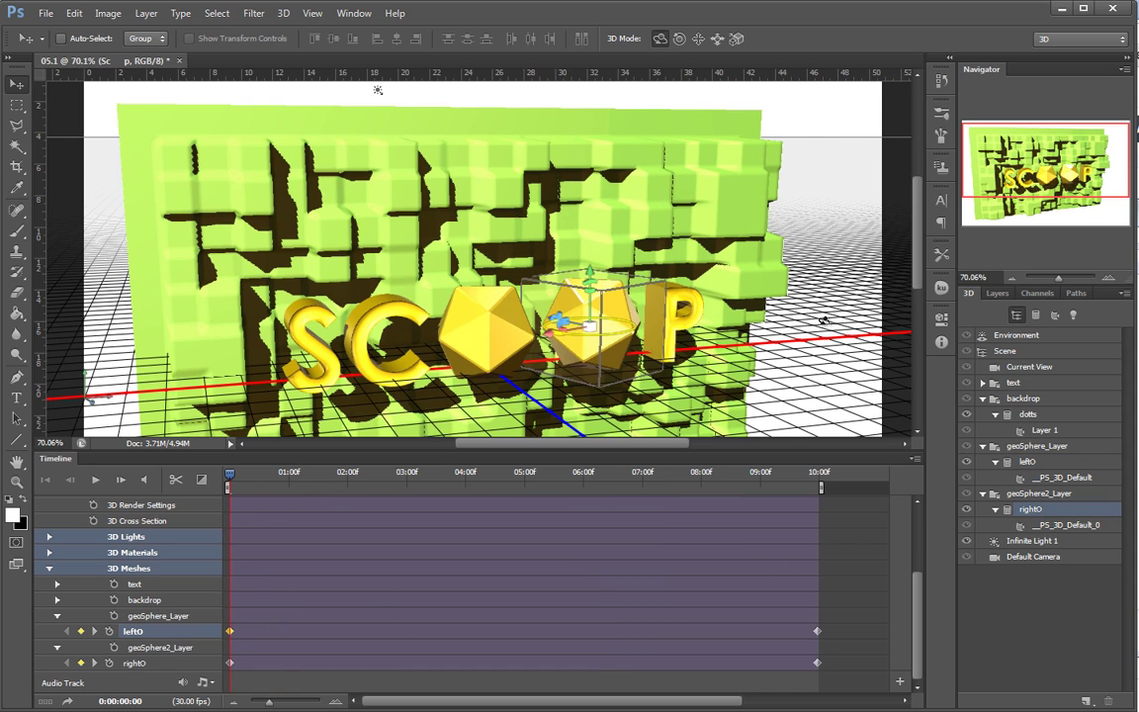
pyautogui.moveTo(551, 332); pyautogui.dragTo(840, 282)
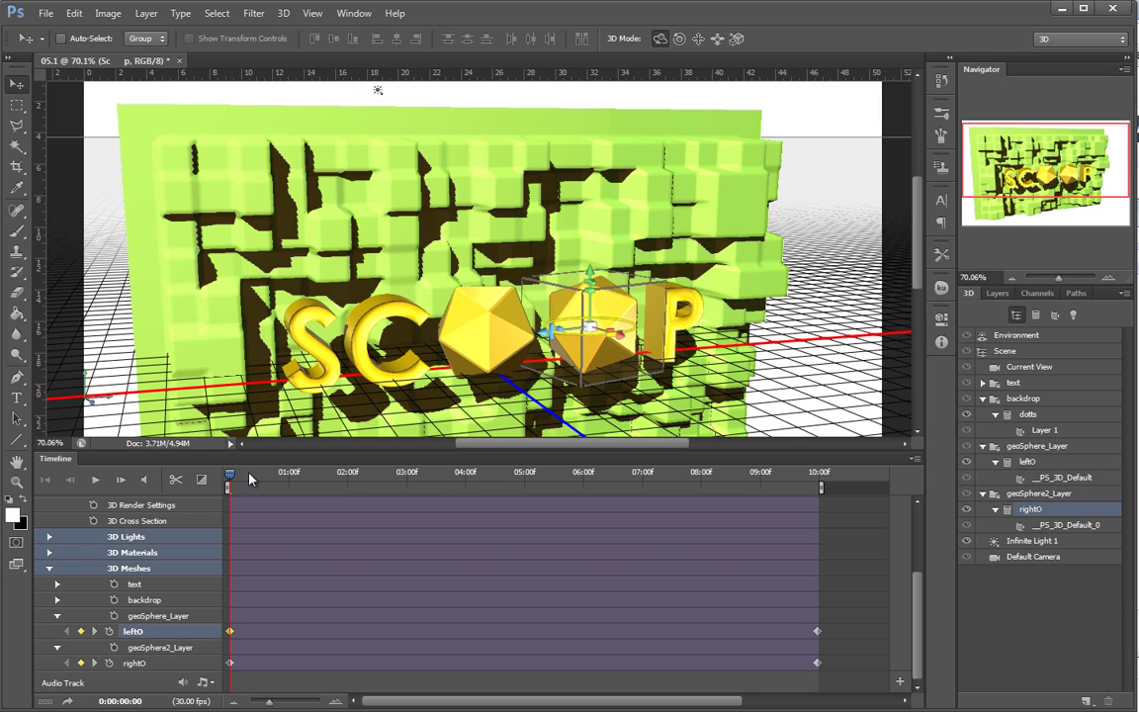
# Scrub through and play the full timeline to preview both geosphere Os rotating
pyautogui.moveTo(231, 477); pyautogui.dragTo(299, 478)
pyautogui.moveTo(390, 478); pyautogui.dragTo(872, 478)
pyautogui.moveTo(633, 480); pyautogui.dragTo(216, 488)
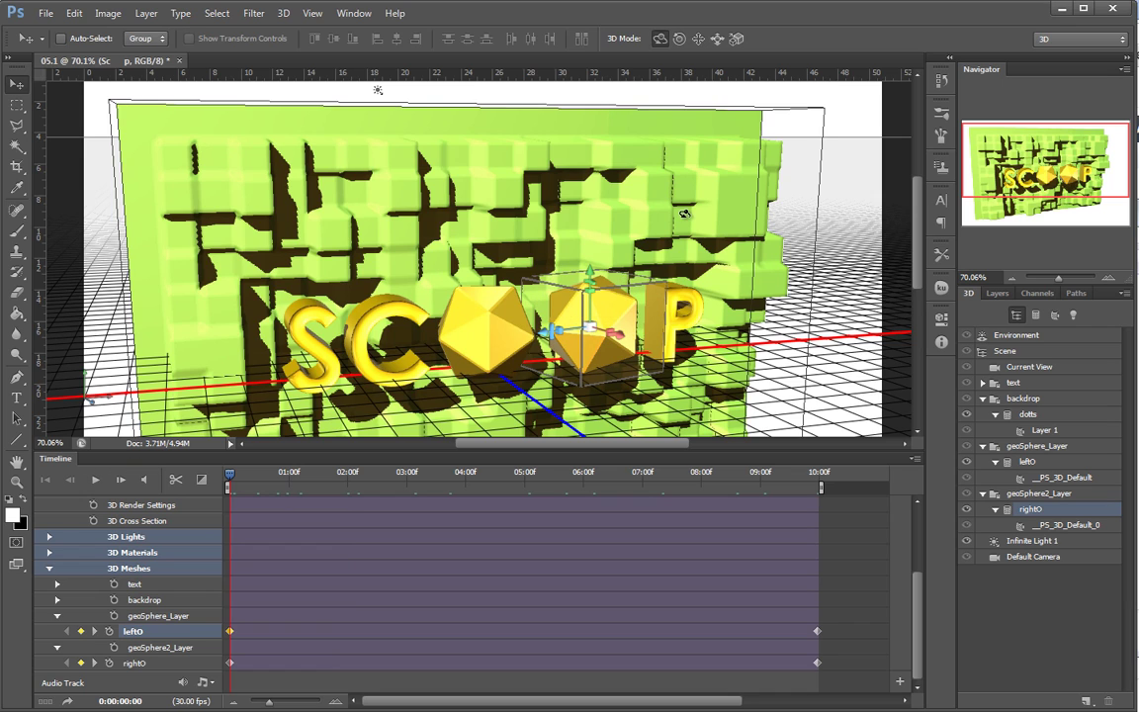
pyautogui.click(96, 481)
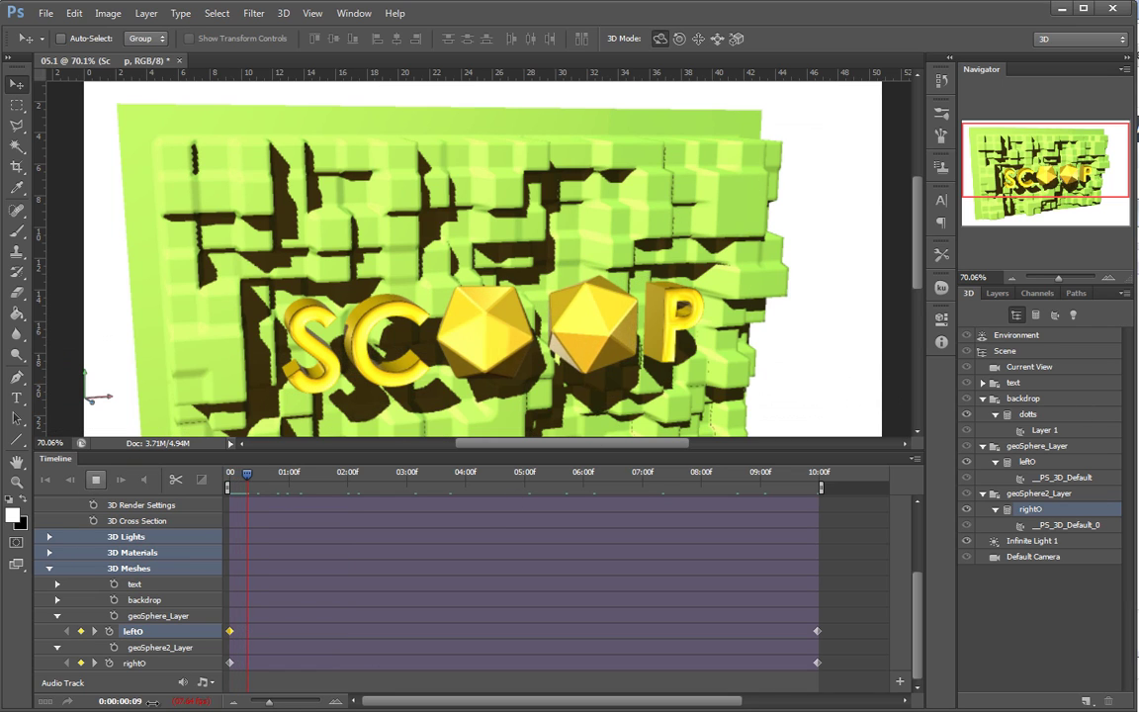
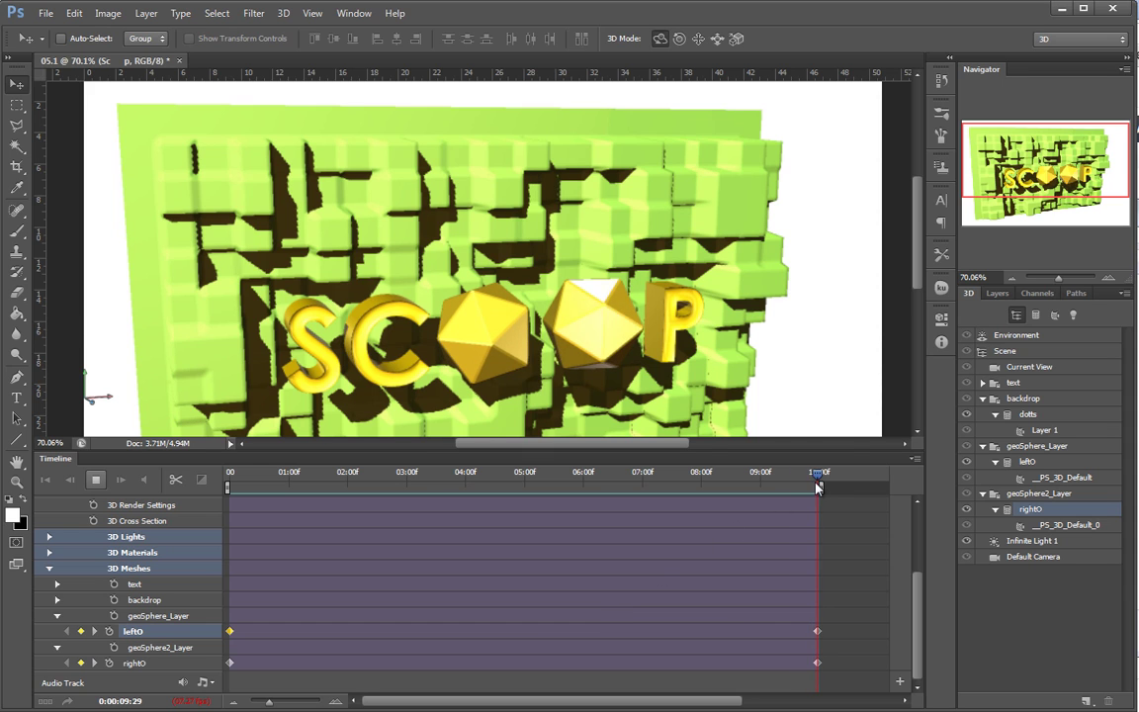
pyautogui.moveTo(745, 482); pyautogui.dragTo(551, 494)
pyautogui.click(44, 484)
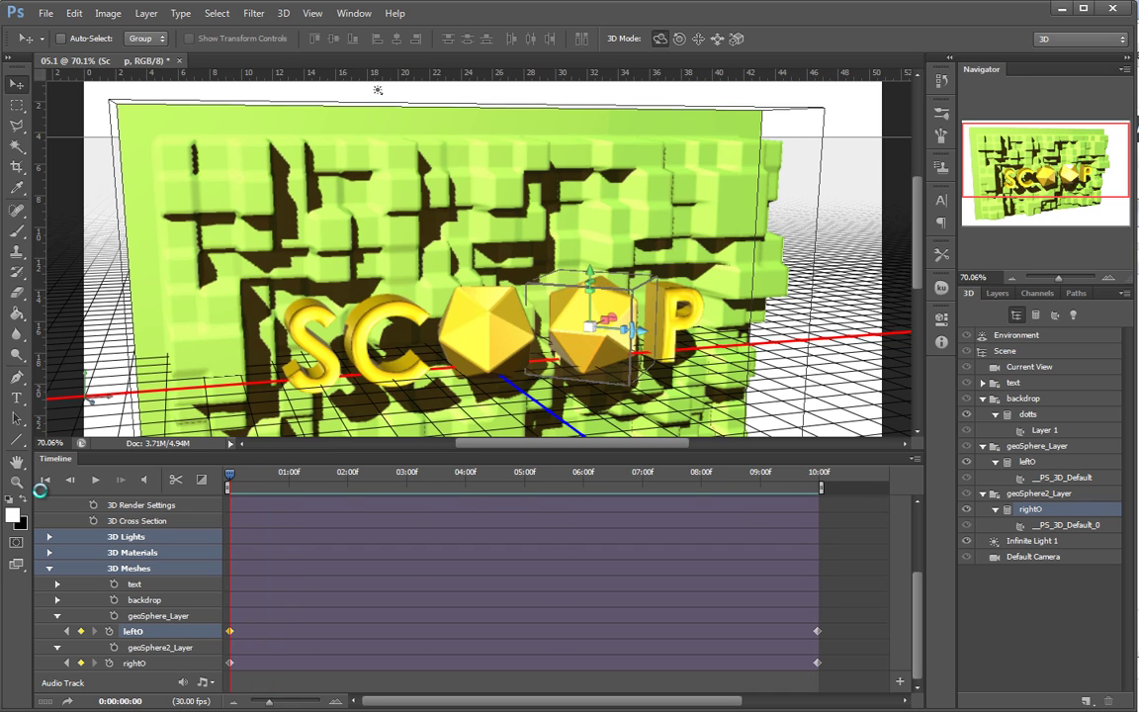
pyautogui.click(97, 482)
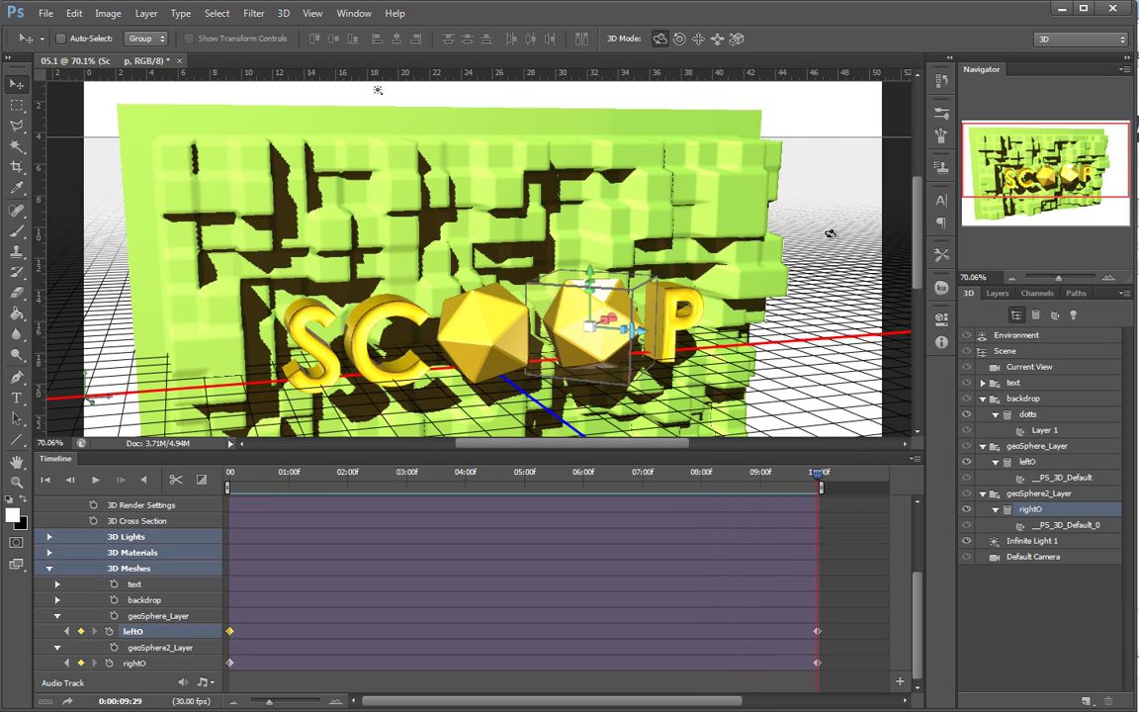
# Inspect the SCOOP scene from a low angle and from the side with the whole backdrop in view
pyautogui.moveTo(378, 90); pyautogui.dragTo(413, 93)
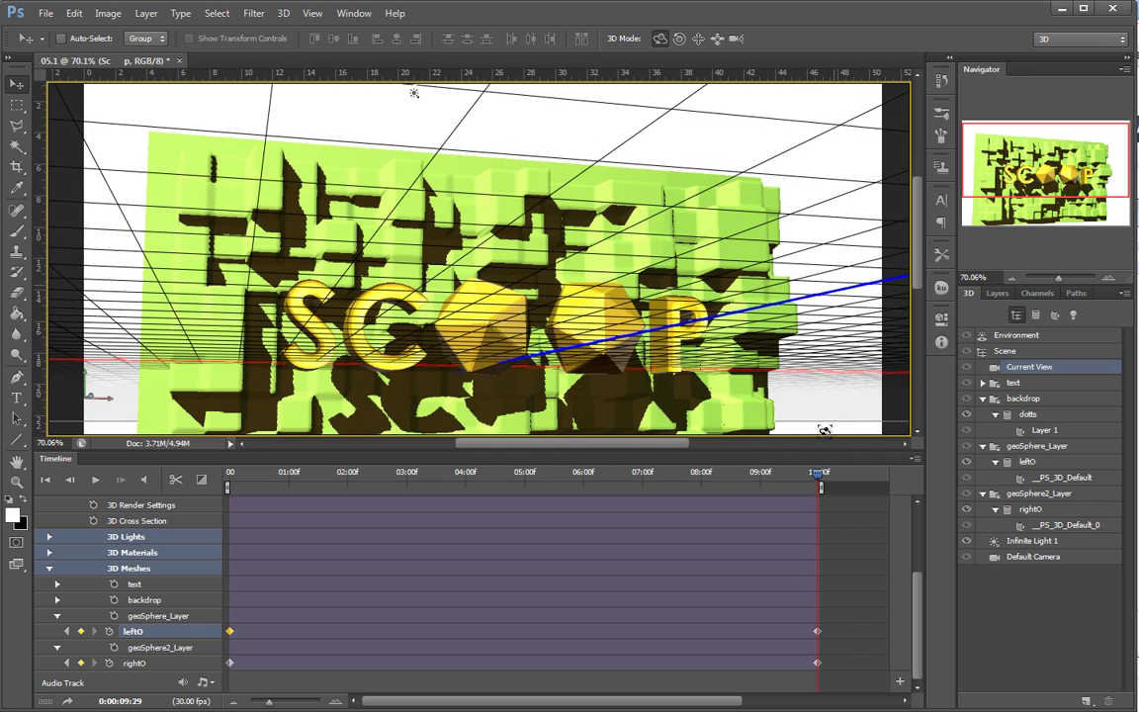
pyautogui.moveTo(847, 362); pyautogui.dragTo(780, 274)
pyautogui.scroll(-3, 825, 354)
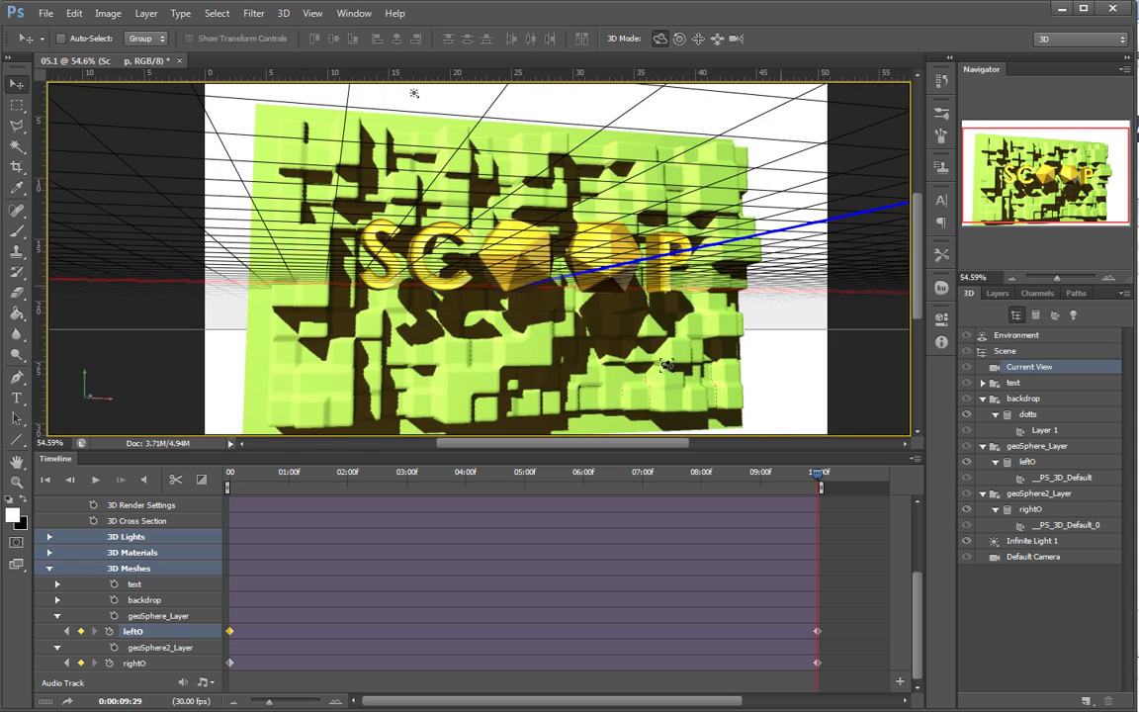
pyautogui.click(565, 323)
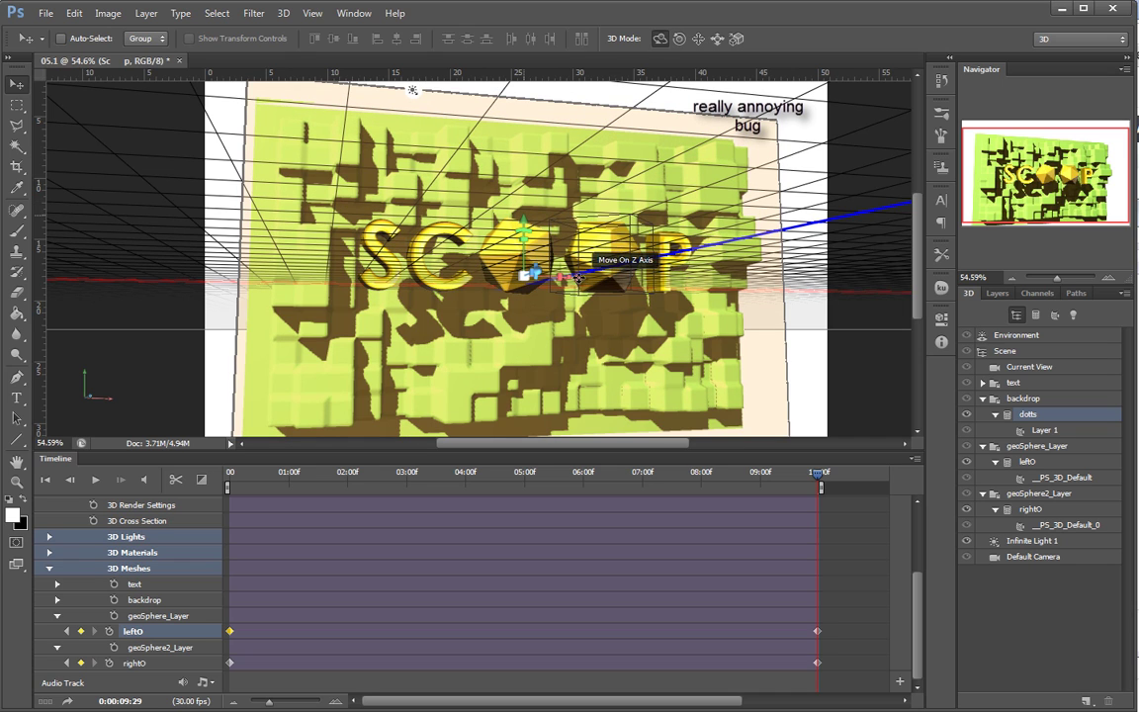
pyautogui.moveTo(585, 278); pyautogui.dragTo(583, 278)
pyautogui.moveTo(810, 235); pyautogui.dragTo(630, 194)
pyautogui.click(603, 203)
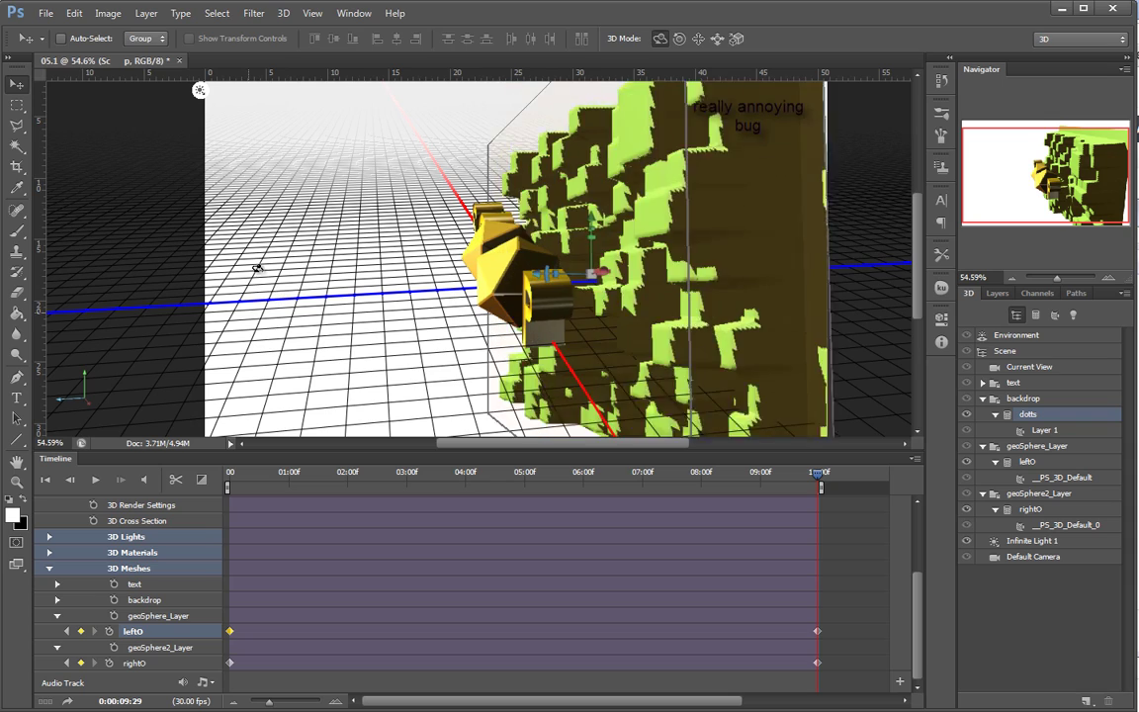
pyautogui.click(306, 327)
pyautogui.moveTo(306, 328); pyautogui.dragTo(455, 338)
pyautogui.click(297, 238)
pyautogui.click(233, 196)
# Pan the 3D camera and slide it back from the SCOOP text and backdrop
pyautogui.click(698, 37)
pyautogui.moveTo(755, 223); pyautogui.dragTo(727, 209)
pyautogui.click(718, 38)
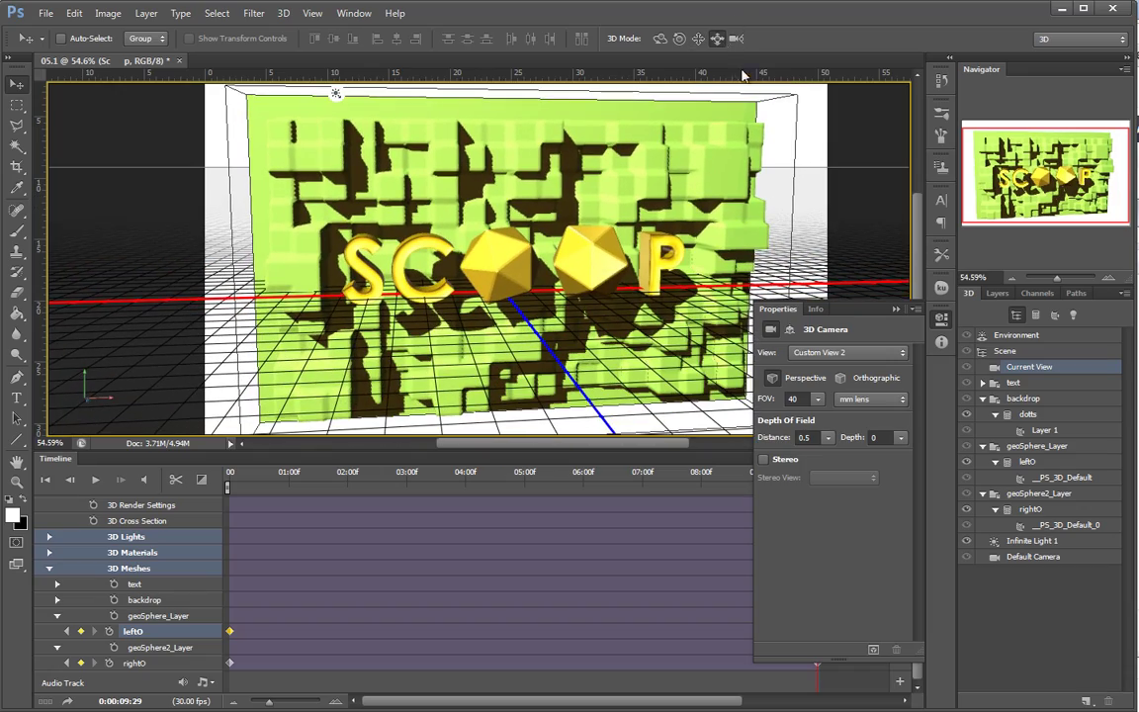
pyautogui.moveTo(745, 75); pyautogui.dragTo(754, 196)
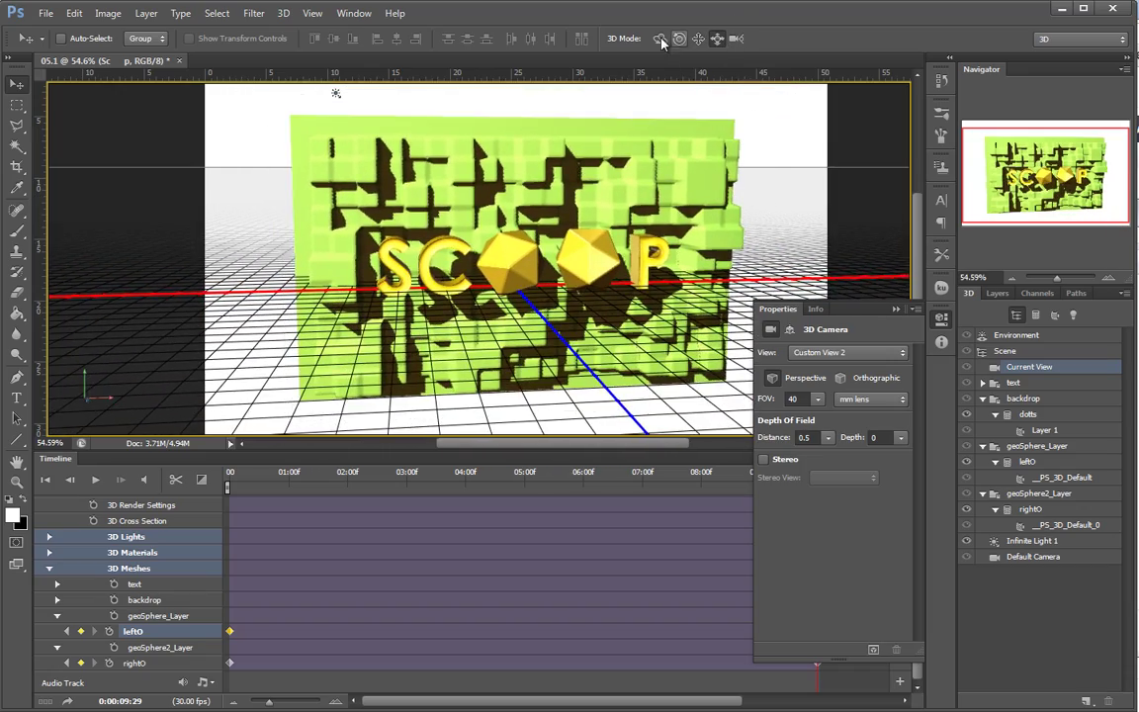
# Close the mesh properties and orbit the current view to a low angle looking up at the SCOOP text
pyautogui.click(714, 159)
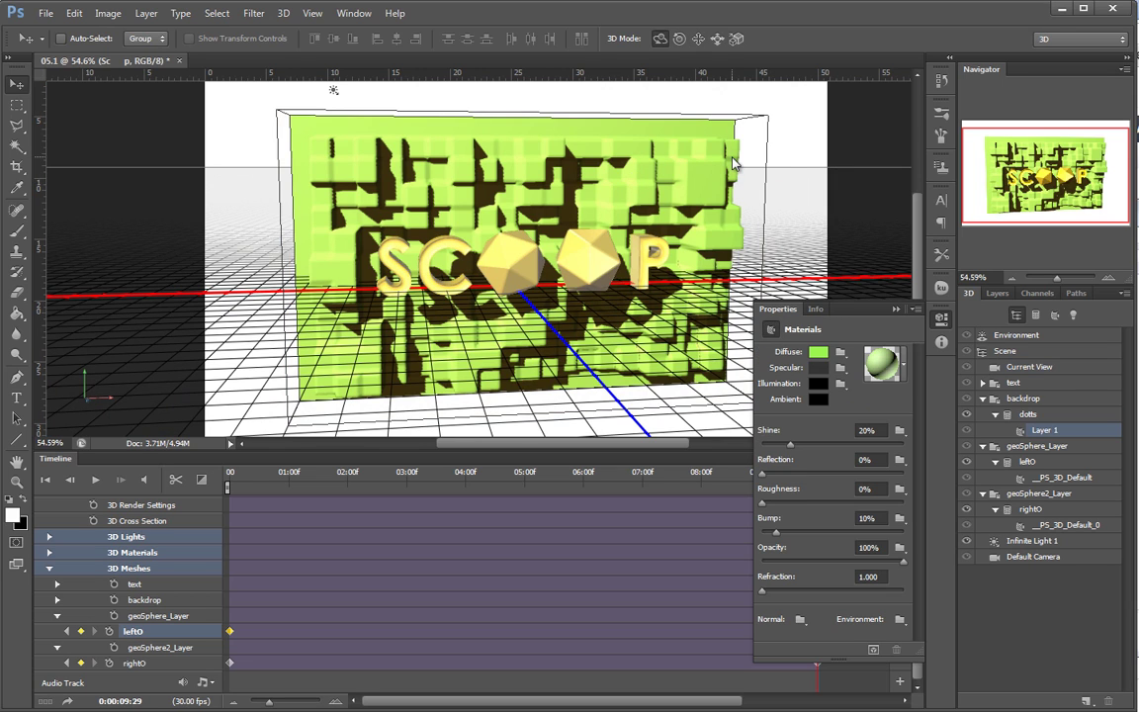
pyautogui.click(694, 169)
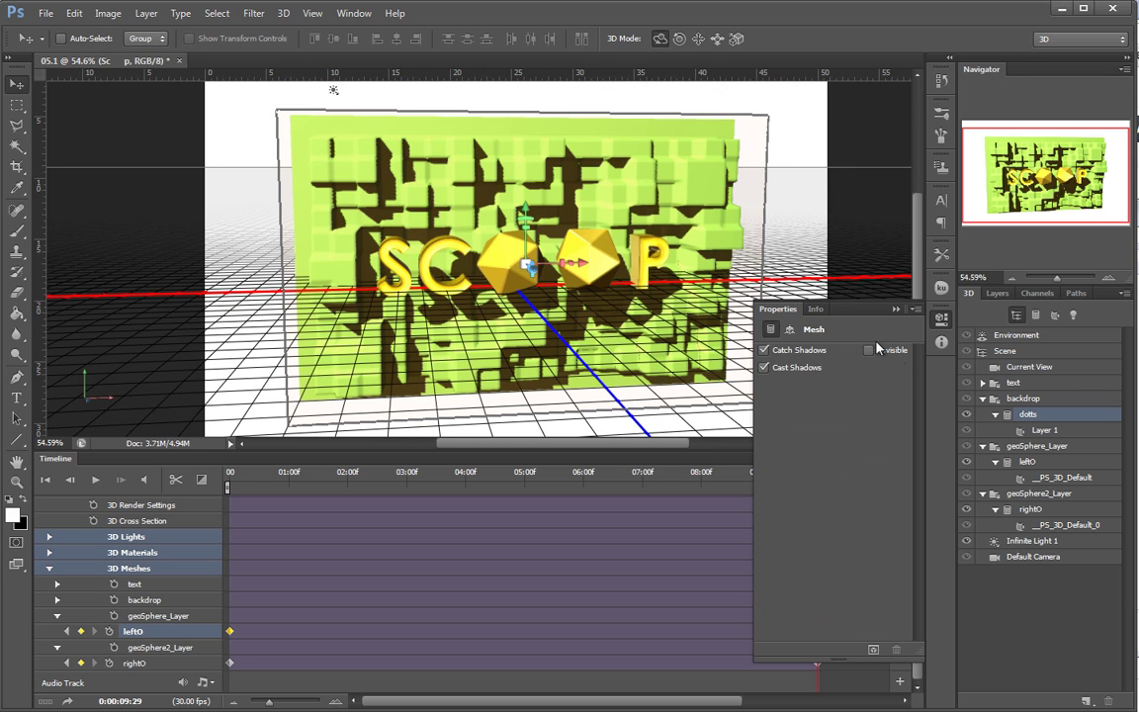
pyautogui.click(892, 312)
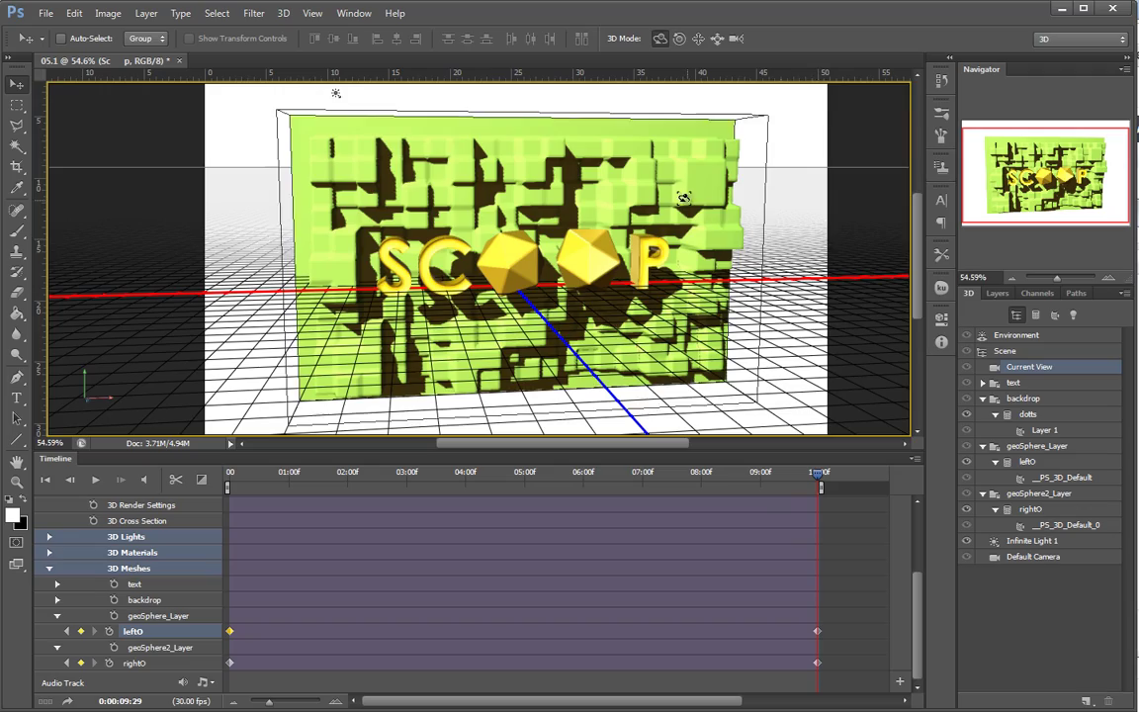
pyautogui.moveTo(769, 184)
pyautogui.mouseDown()
pyautogui.moveTo(773, 241)
pyautogui.moveTo(733, 230)
pyautogui.moveTo(886, 257)
pyautogui.moveTo(845, 224)
pyautogui.moveTo(852, 248)
pyautogui.moveTo(869, 230)
pyautogui.moveTo(828, 235)
pyautogui.moveTo(779, 308)
pyautogui.moveTo(775, 264)
pyautogui.moveTo(739, 175)
pyautogui.moveTo(786, 296)
pyautogui.moveTo(771, 191)
pyautogui.moveTo(763, 198)
pyautogui.mouseUp()
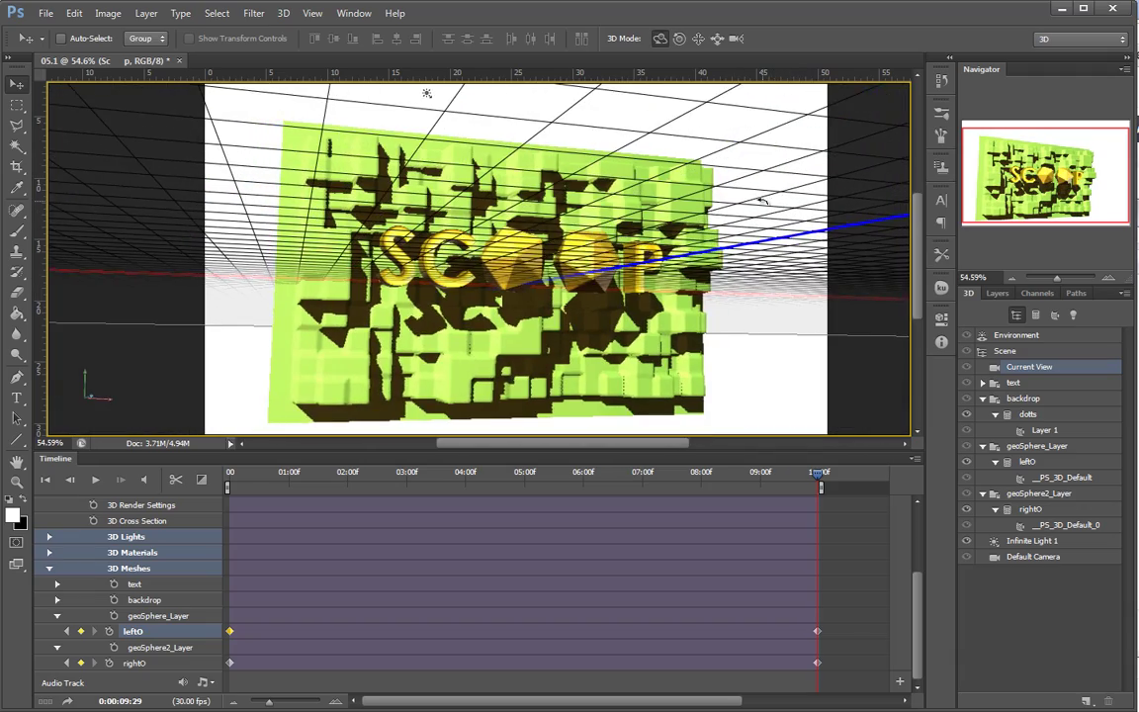
# Orbit the view of the SCOOP scene and convert its 3D layer to a smart object
pyautogui.moveTo(457, 265); pyautogui.dragTo(667, 262)
pyautogui.scroll(-4, 498, 264)
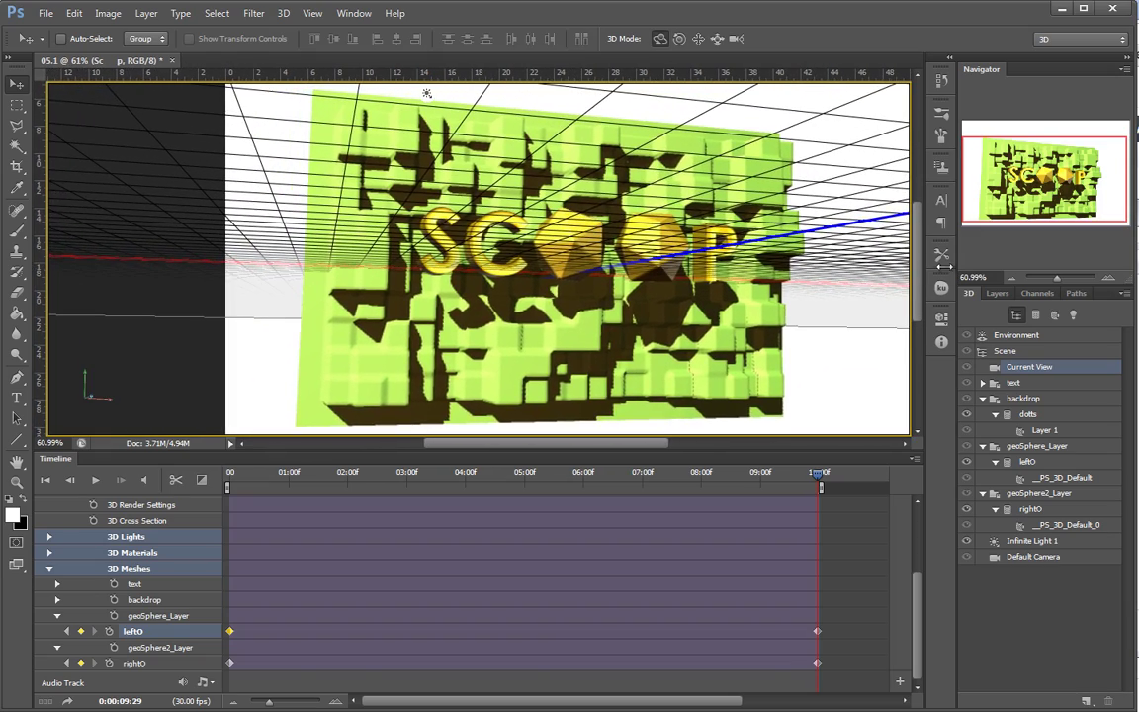
pyautogui.click(997, 293)
pyautogui.click(1116, 379)
pyautogui.rightClick(1085, 379)
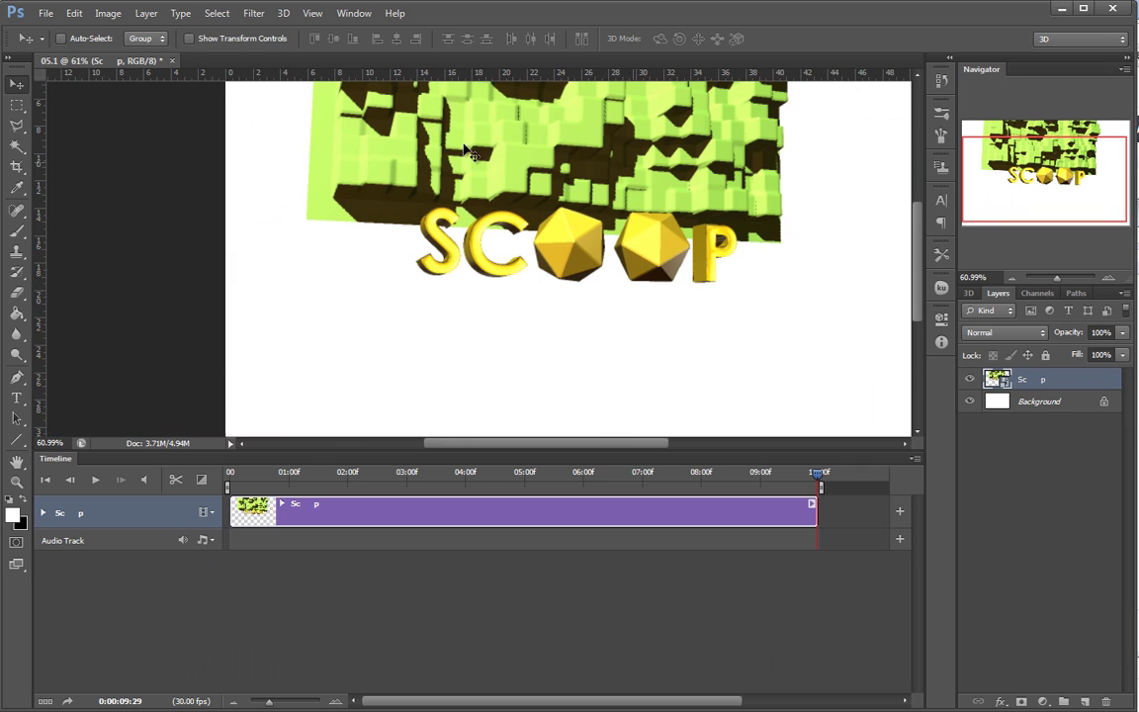
pyautogui.moveTo(707, 307); pyautogui.dragTo(663, 257)
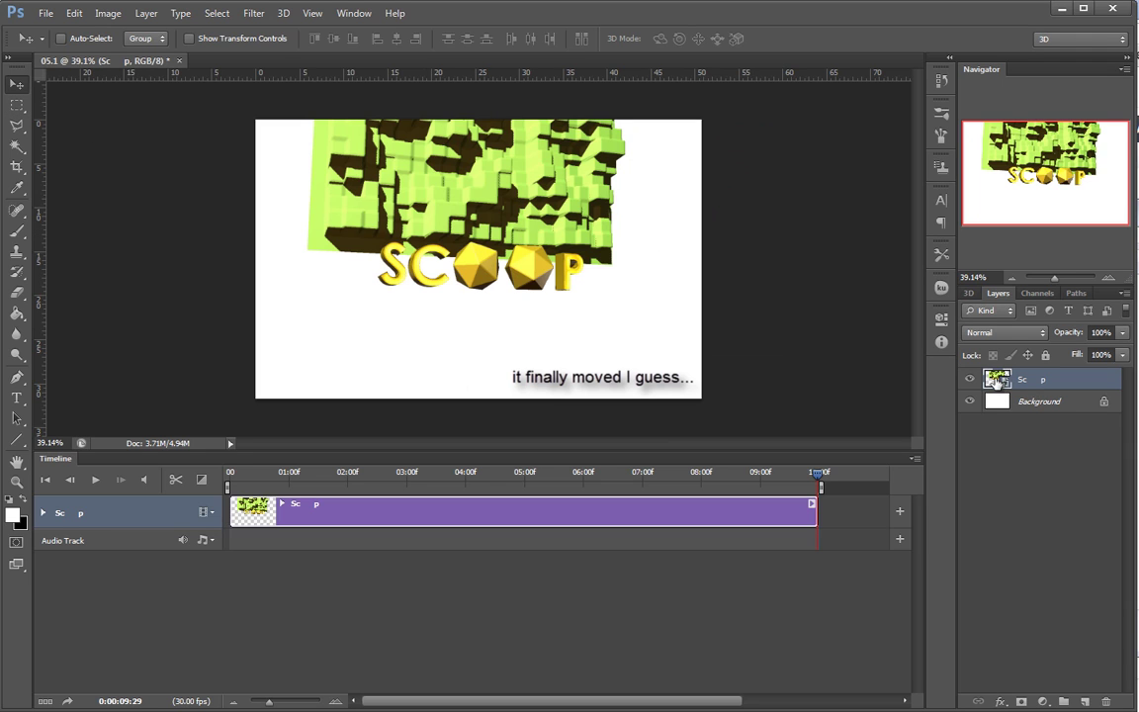
# Open the smart object's contents and move the backdrop down along the Y axis behind the SCOOP text
pyautogui.doubleClick(997, 380)
pyautogui.click(658, 325)
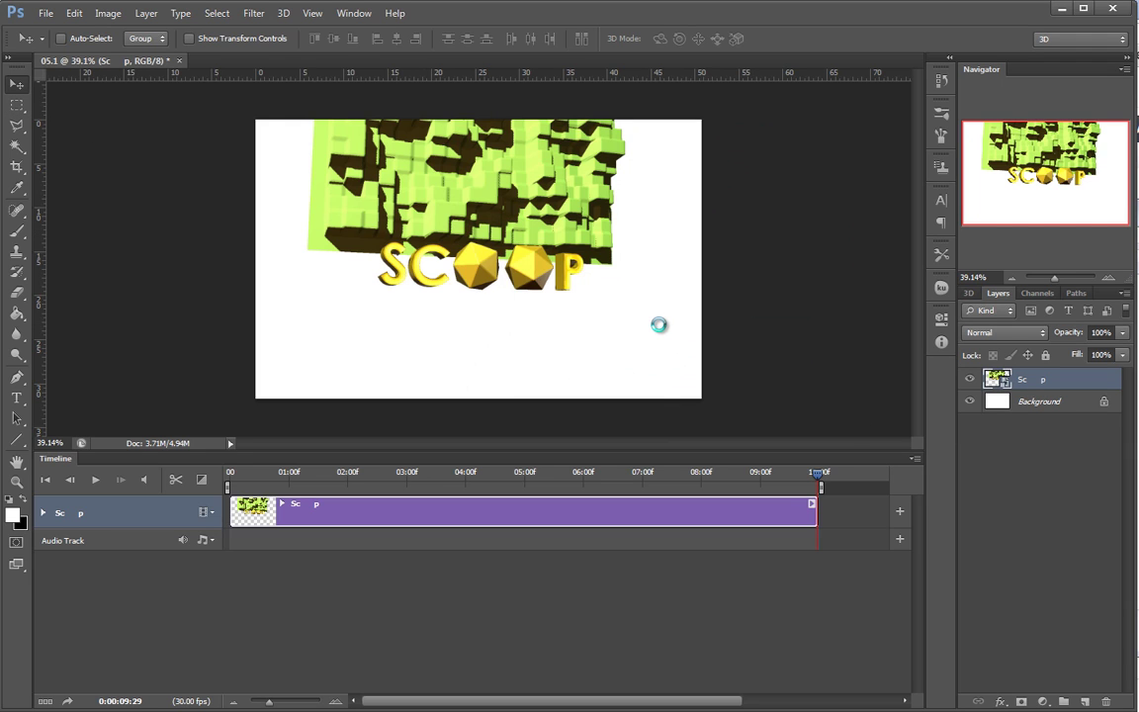
pyautogui.moveTo(479, 116); pyautogui.dragTo(499, 158)
pyautogui.click(479, 196)
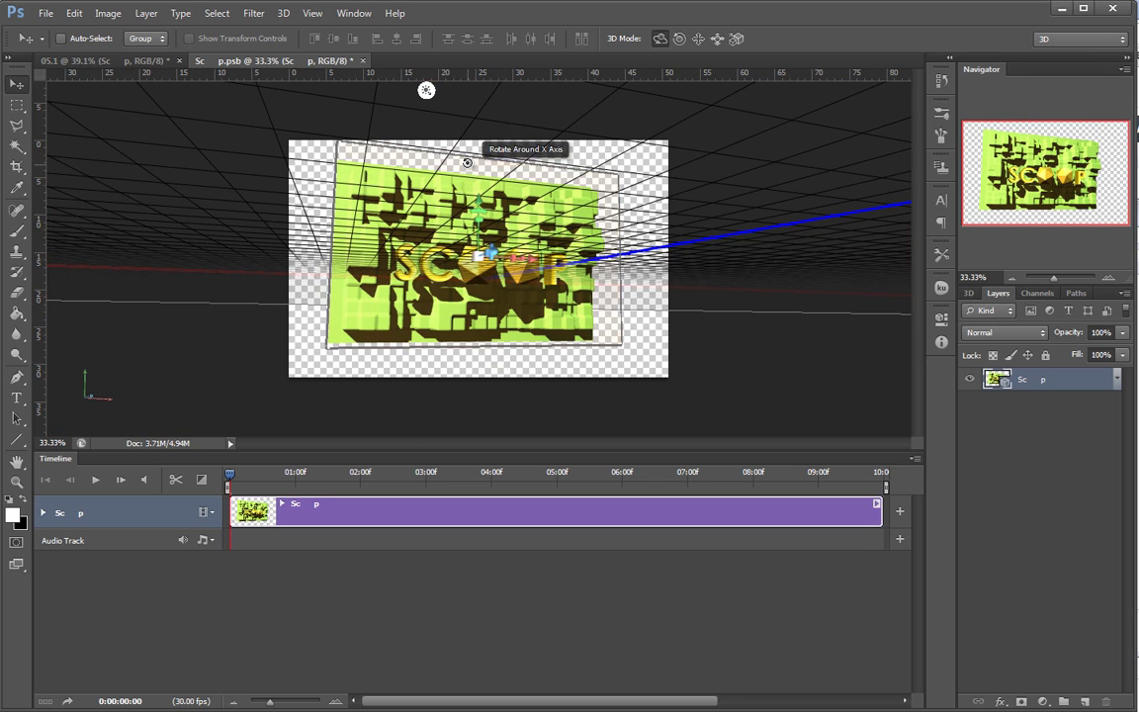
pyautogui.moveTo(480, 201); pyautogui.dragTo(481, 212)
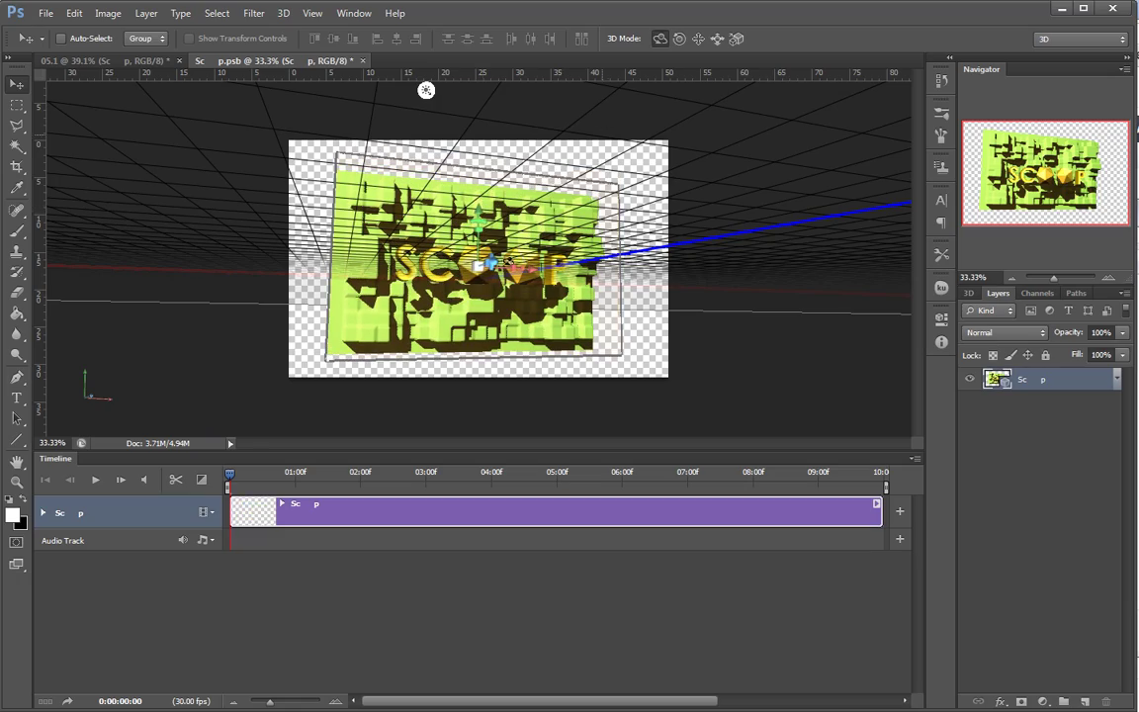
# Orbit the scene to a slightly raised side view, save the smart object and check the result in document 05.1
pyautogui.moveTo(681, 171); pyautogui.dragTo(714, 206)
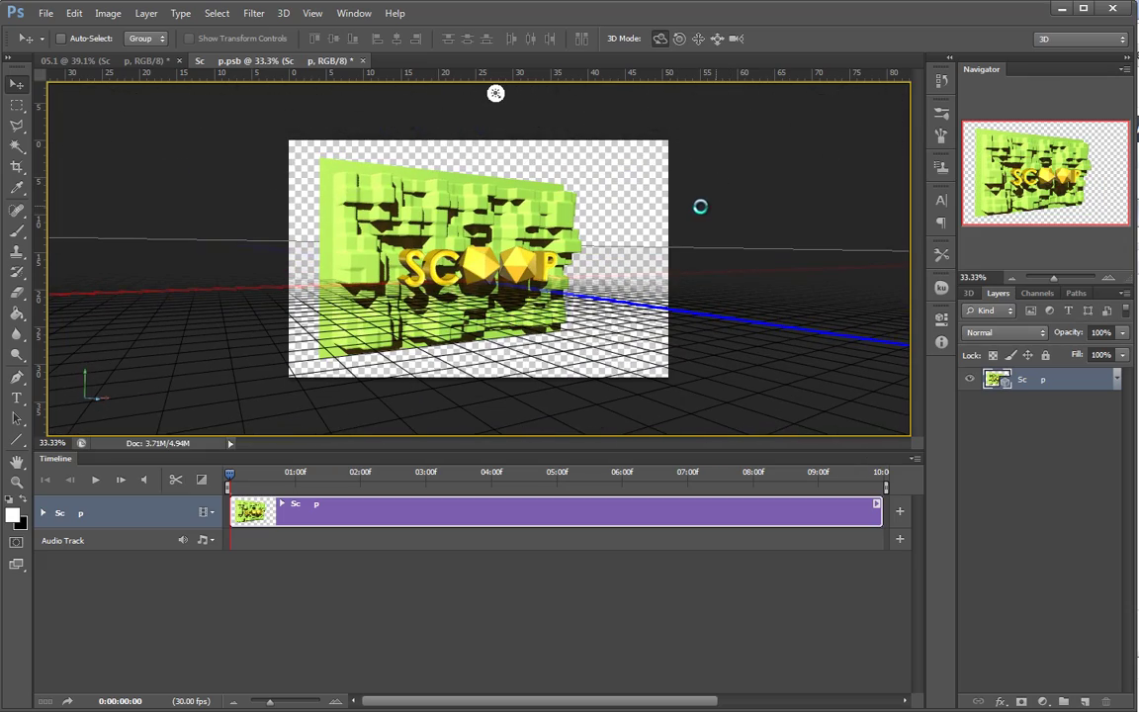
pyautogui.click(600, 219)
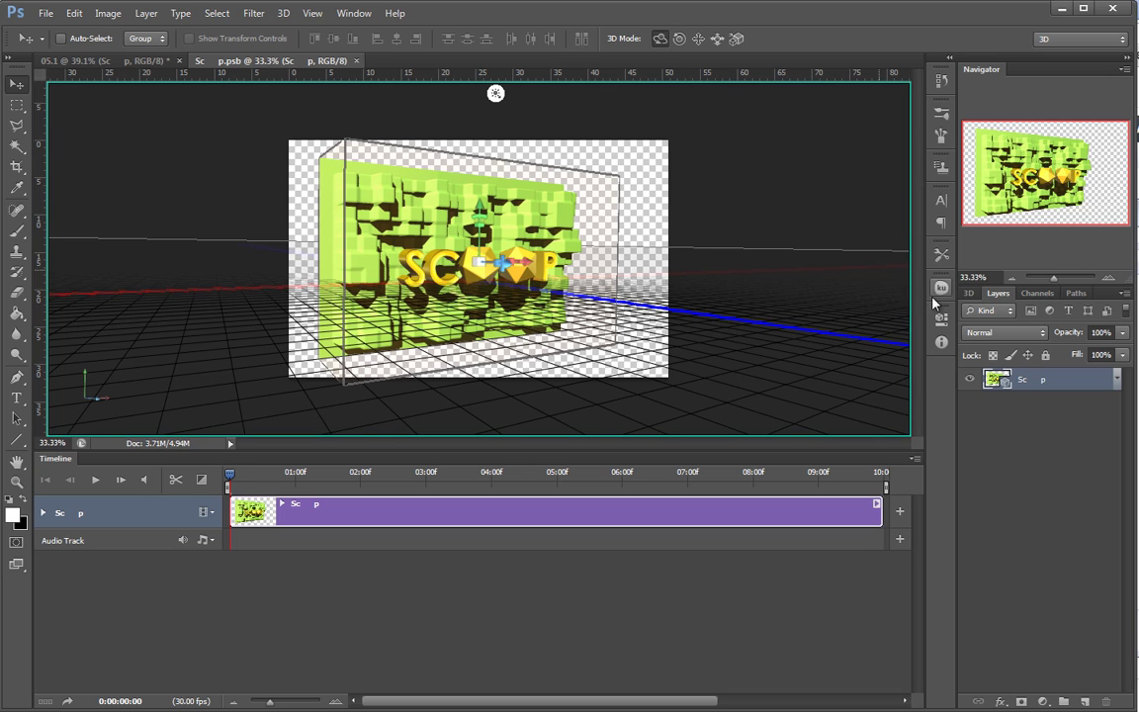
pyautogui.click(159, 63)
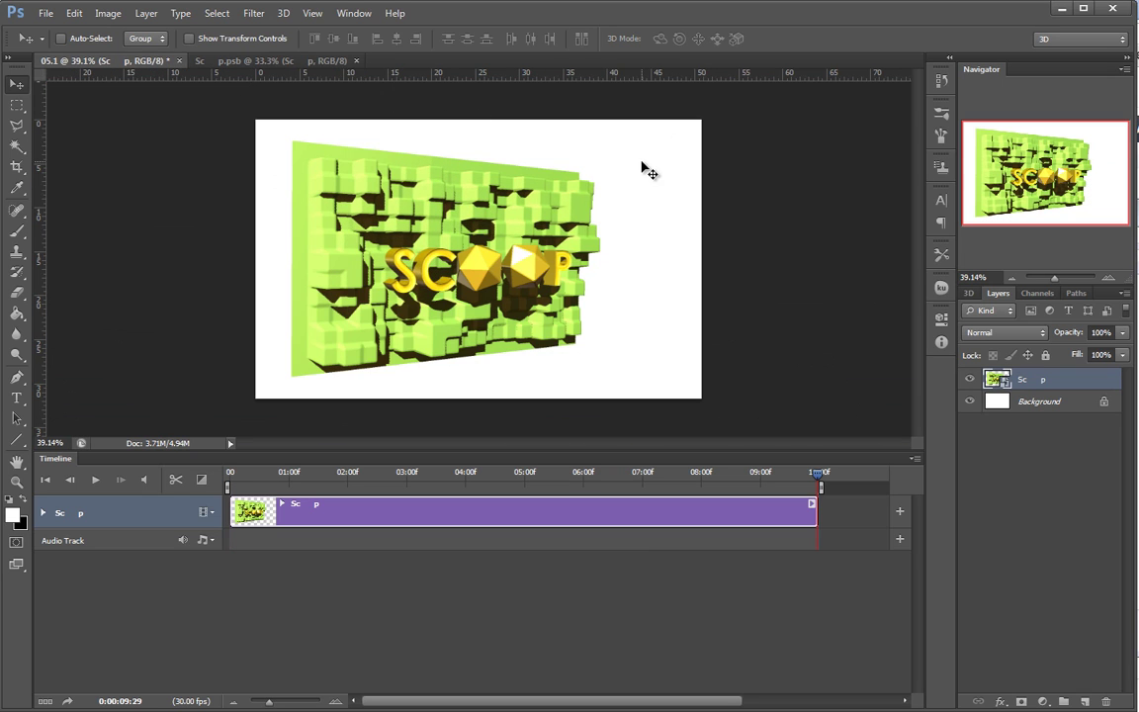
pyautogui.scroll(1, 548, 236)
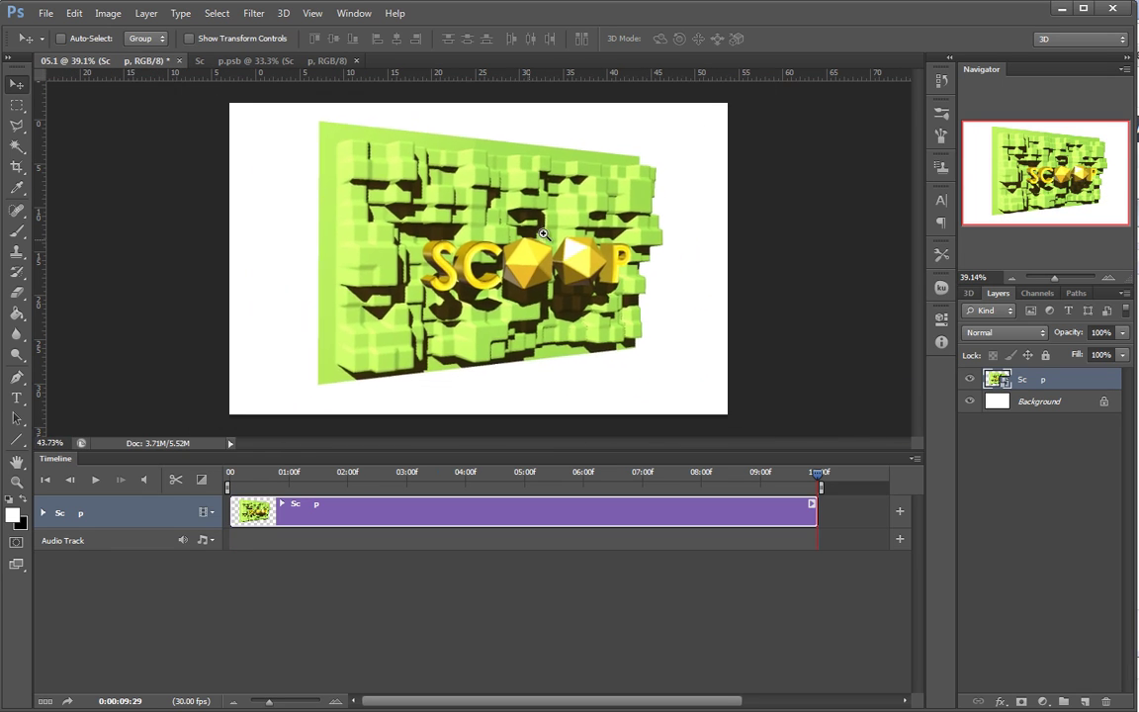
pyautogui.moveTo(604, 223)
pyautogui.mouseDown()
pyautogui.moveTo(590, 218)
pyautogui.moveTo(601, 228)
pyautogui.mouseUp()
# Return to the smart object's contents and orbit the scene to a low angle looking up at the text
pyautogui.click(259, 61)
pyautogui.moveTo(670, 171)
pyautogui.mouseDown()
pyautogui.moveTo(625, 156)
pyautogui.moveTo(686, 96)
pyautogui.moveTo(682, 155)
pyautogui.mouseUp()
pyautogui.scroll(3, 627, 163)
pyautogui.click(700, 40)
pyautogui.click(717, 39)
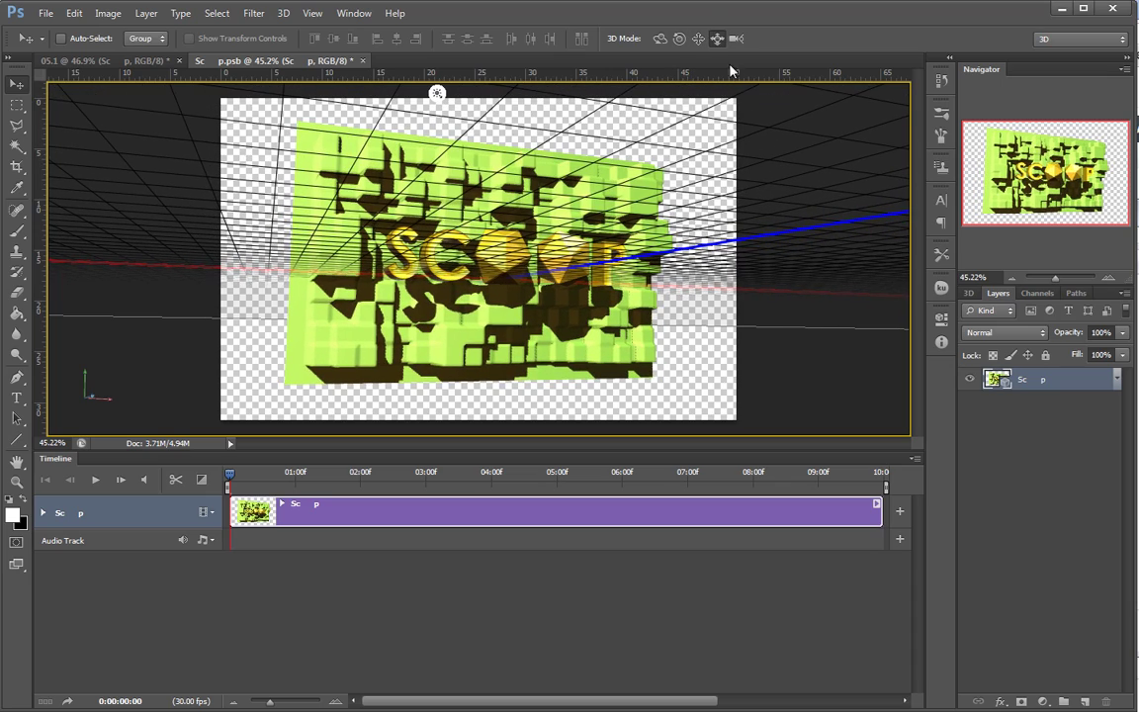
# Strengthen the perspective by zooming and sliding the 3D camera, orbit it to near ground level and save the smart object
pyautogui.click(736, 39)
pyautogui.moveTo(707, 193); pyautogui.dragTo(702, 454)
pyautogui.click(718, 40)
pyautogui.moveTo(693, 158); pyautogui.dragTo(676, 387)
pyautogui.click(660, 39)
pyautogui.moveTo(519, 108); pyautogui.dragTo(637, 166)
pyautogui.click(661, 100)
pyautogui.click(676, 119)
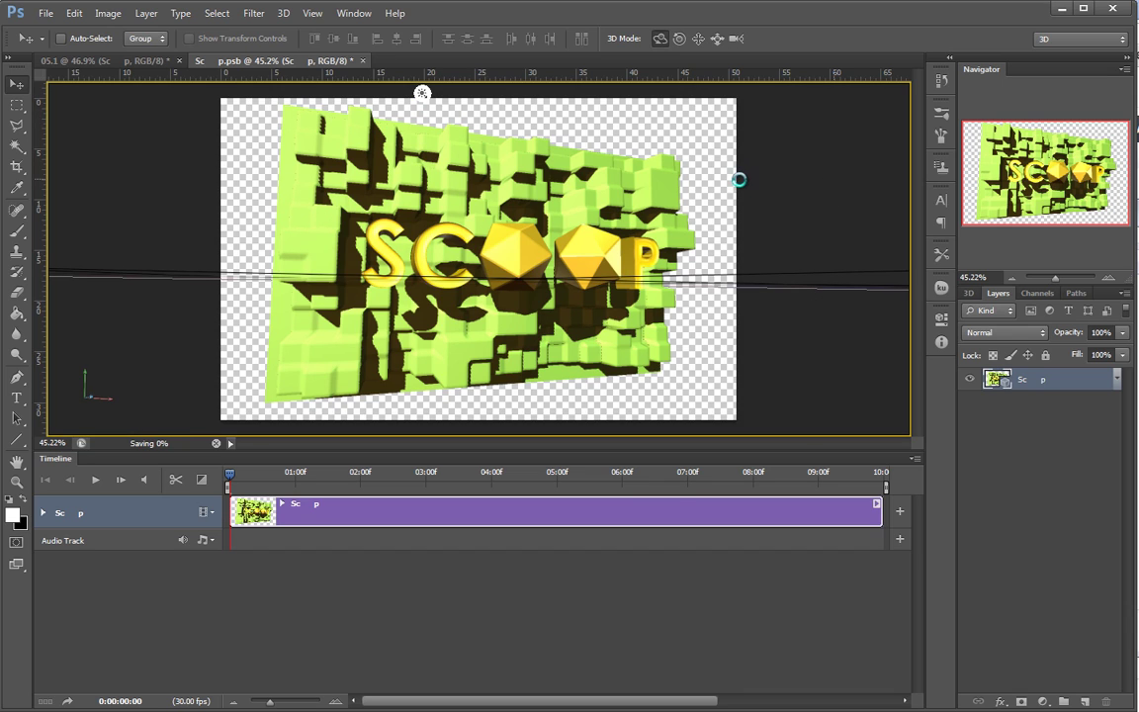
# Close the smart object's contents, then scale down and reposition the SCOOP layer on the white canvas
pyautogui.click(363, 61)
pyautogui.moveTo(698, 307); pyautogui.dragTo(637, 310)
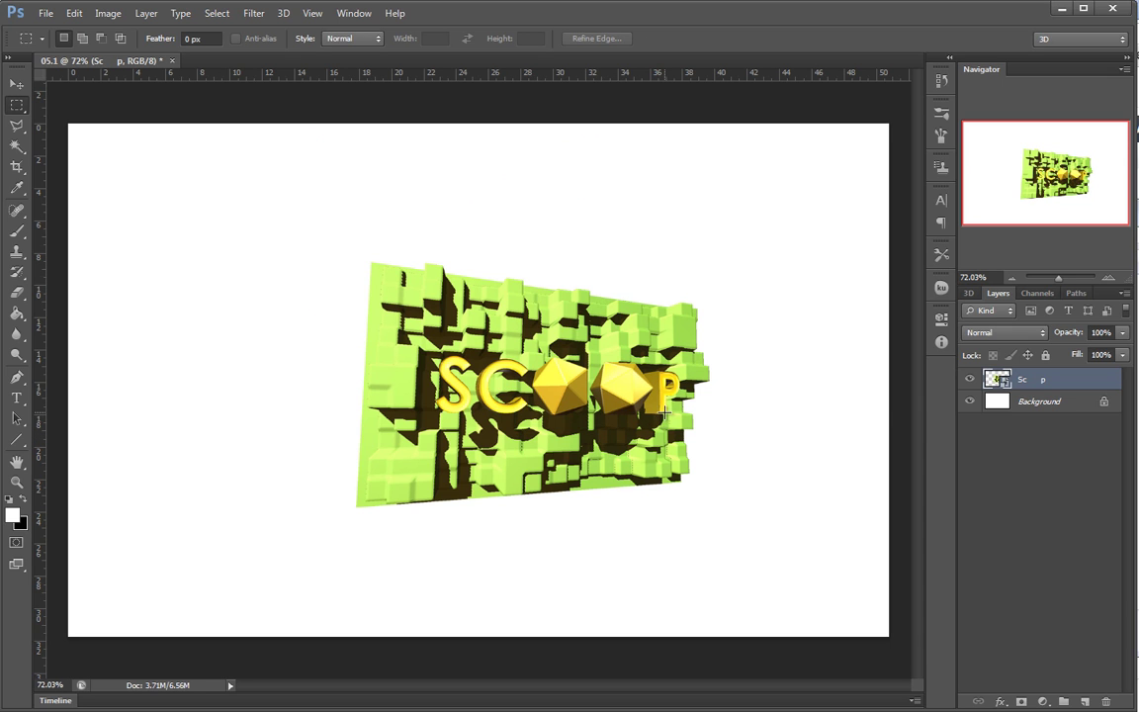
pyautogui.moveTo(547, 365); pyautogui.dragTo(494, 427)
pyautogui.hotkey('ctrl', 't')
pyautogui.moveTo(681, 272); pyautogui.dragTo(744, 244)
pyautogui.press('Return')
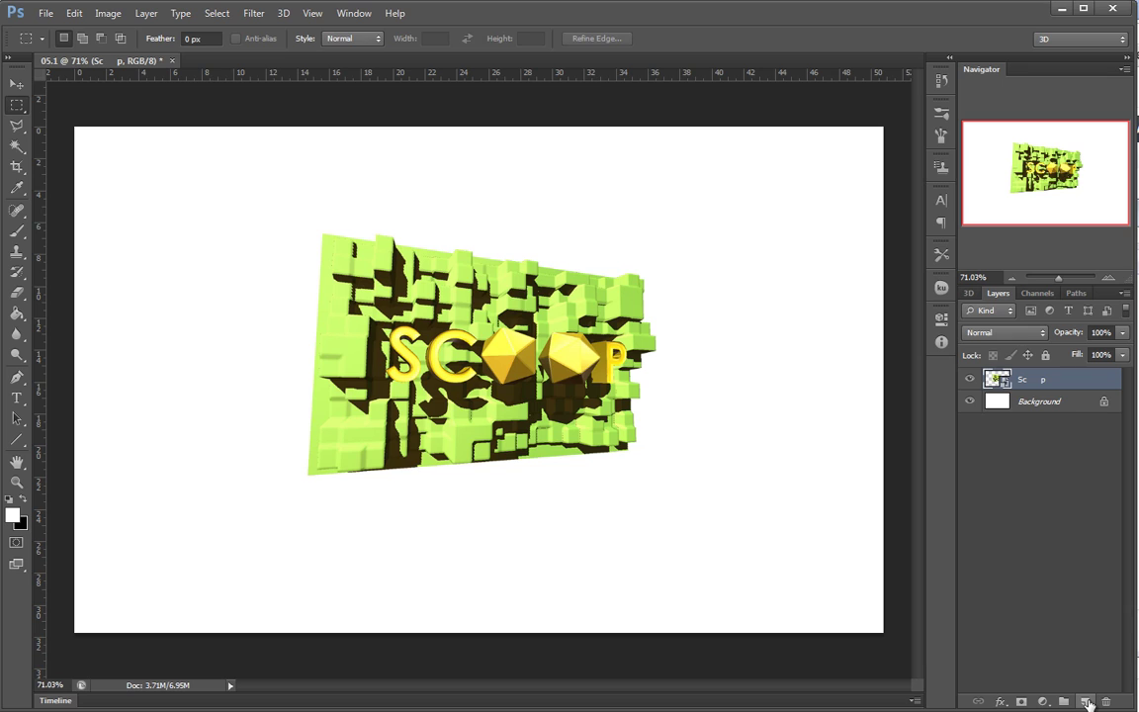
# On a new layer, fill a rectangular selection about 31 by 16 cm over the SCOOP artwork with black, then deselect
pyautogui.click(1086, 702)
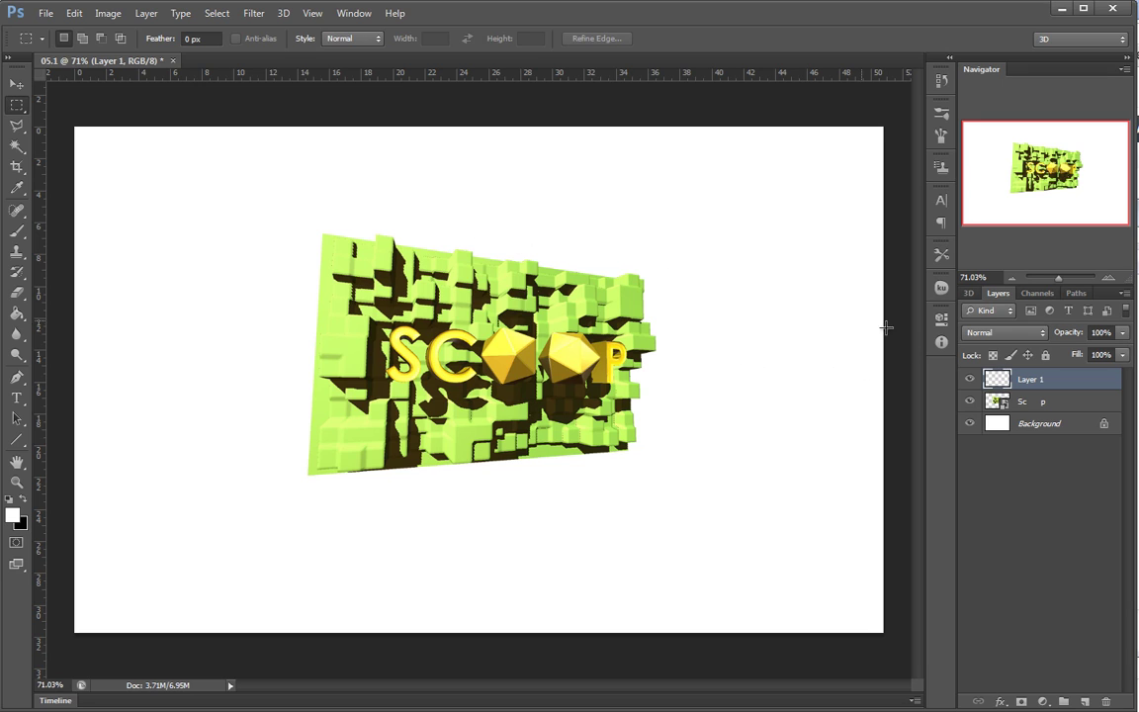
pyautogui.moveTo(254, 228); pyautogui.dragTo(755, 469)
pyautogui.moveTo(639, 423); pyautogui.dragTo(636, 429)
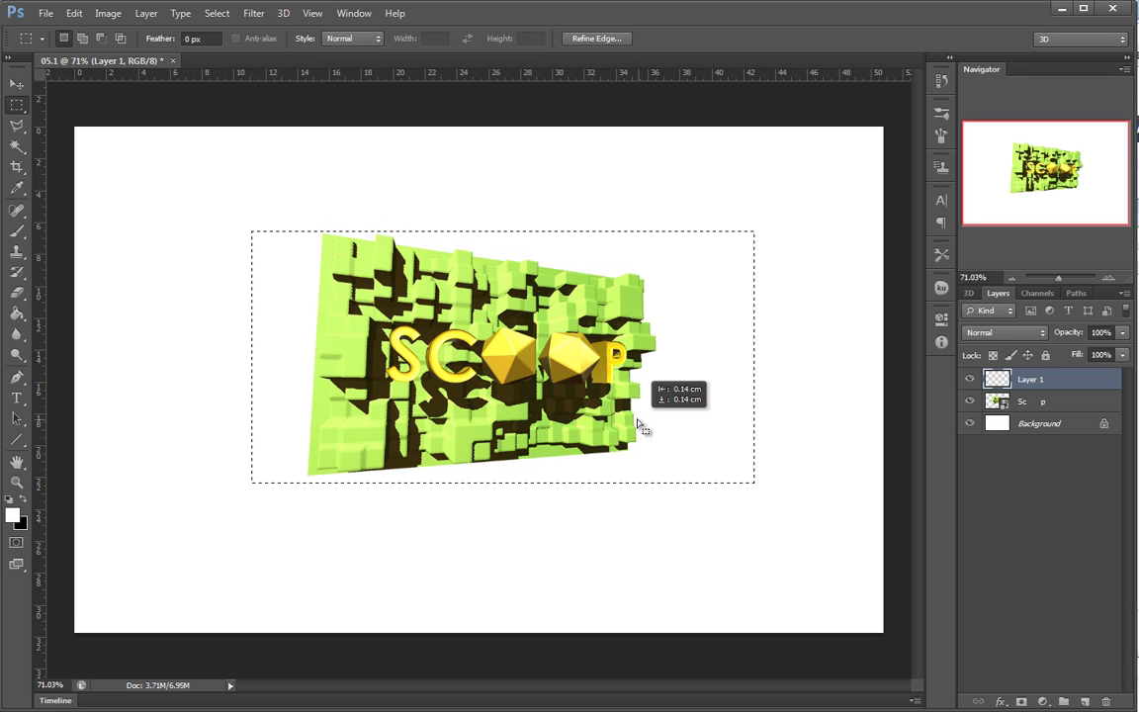
pyautogui.press('i')
pyautogui.hotkey('shift', 'F5')
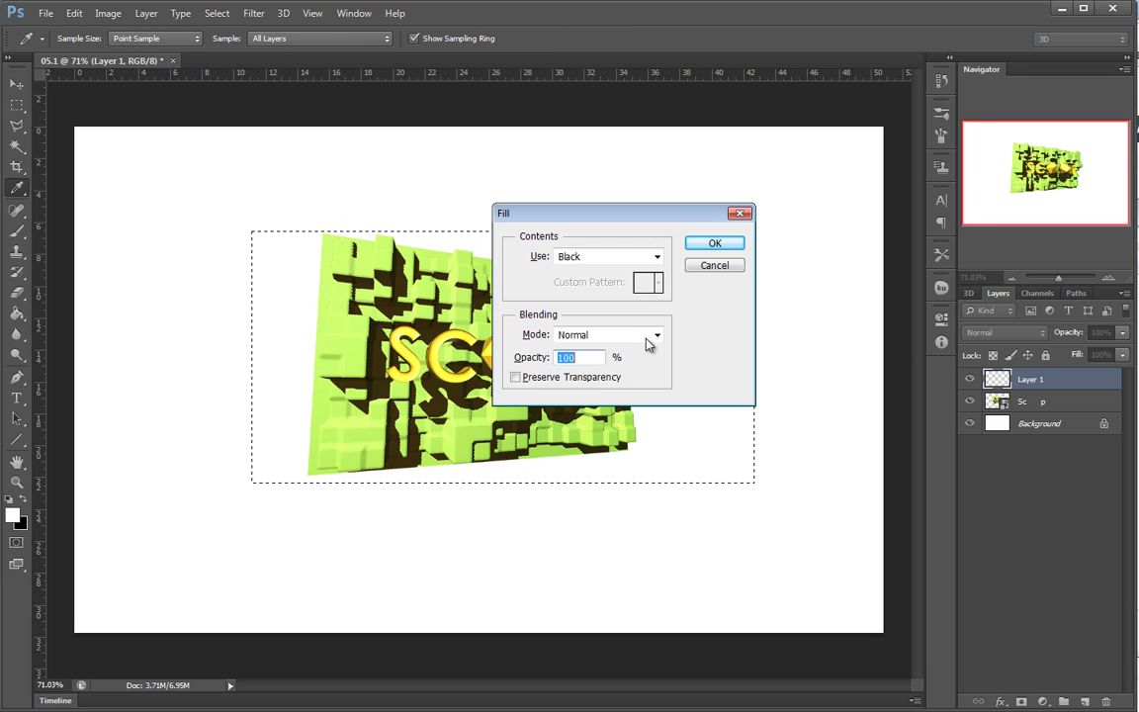
pyautogui.click(710, 243)
pyautogui.press('m')
pyautogui.hotkey('ctrl', 'd')
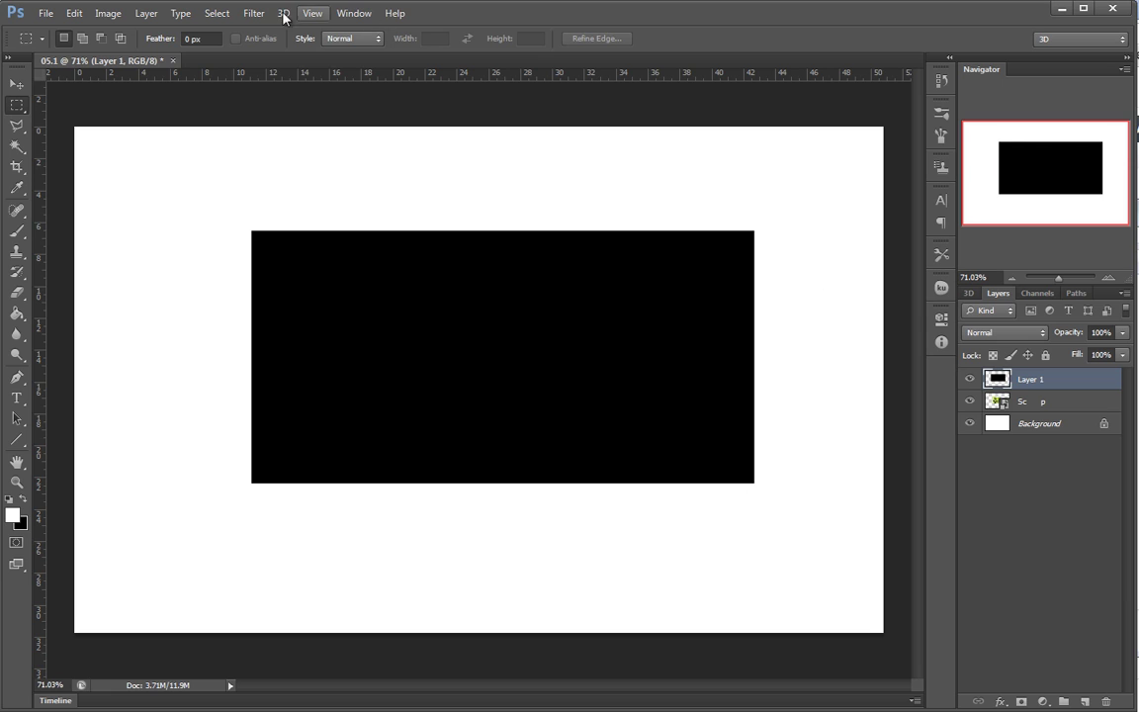
# Create a 3D extrusion from the black rectangle layer, orbit to a corner view and select the block
pyautogui.click(283, 13)
pyautogui.moveTo(329, 115)
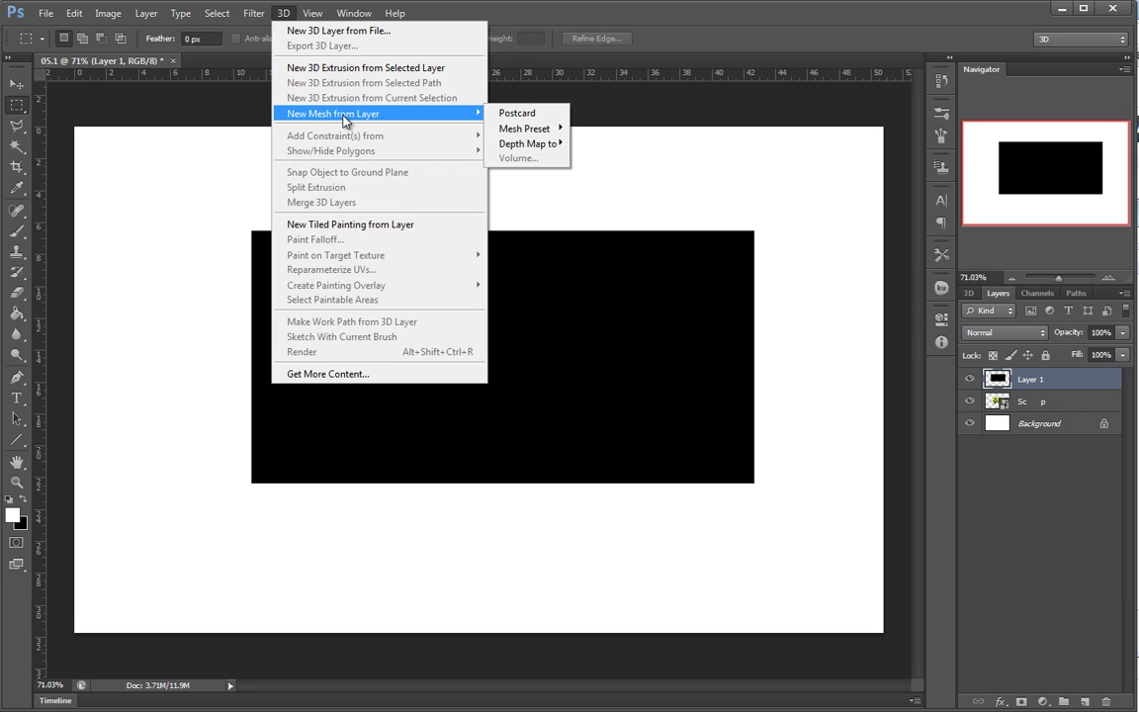
pyautogui.click(356, 67)
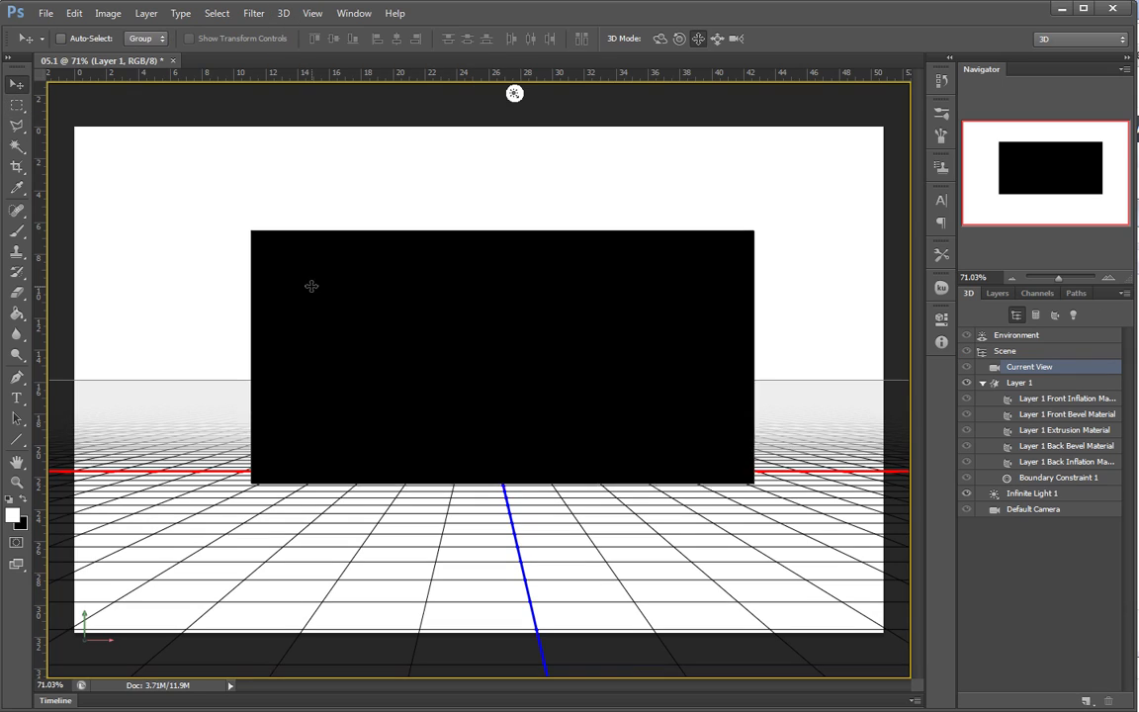
pyautogui.moveTo(211, 223); pyautogui.dragTo(346, 174)
pyautogui.click(613, 307)
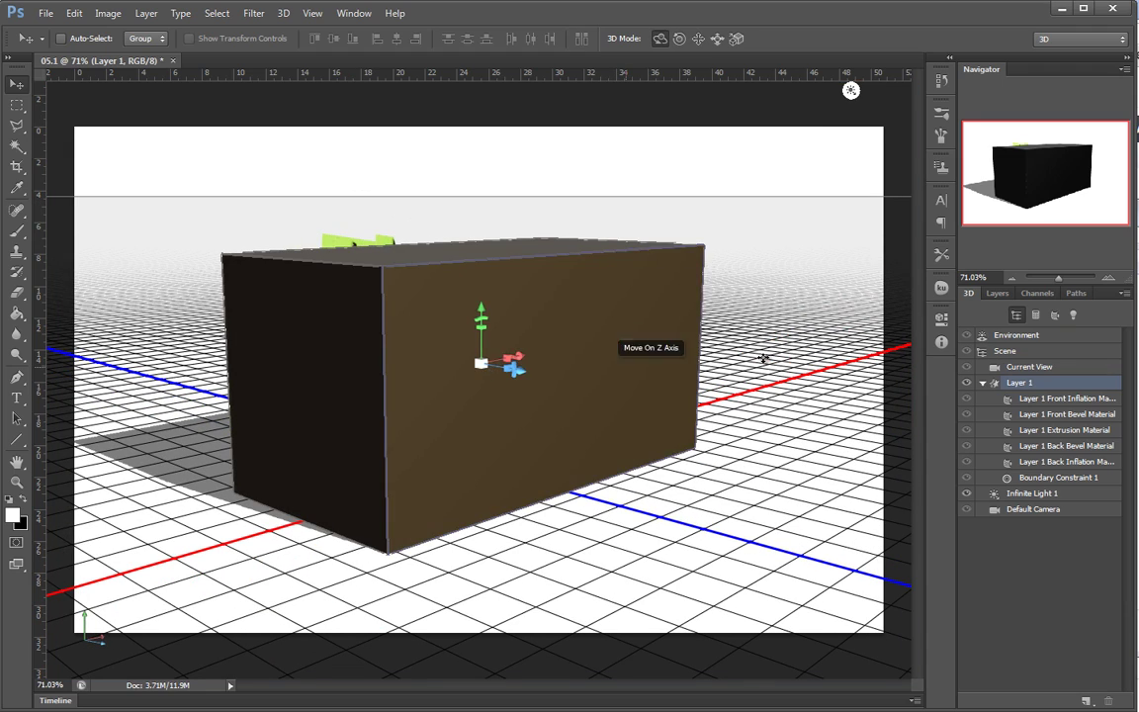
# Flatten the black block to 1.5% Z scale and lay it horizontal with X scale 100% and X rotation 90°
pyautogui.moveTo(507, 369); pyautogui.dragTo(109, 346)
pyautogui.moveTo(509, 391); pyautogui.dragTo(430, 326)
pyautogui.doubleClick(995, 386)
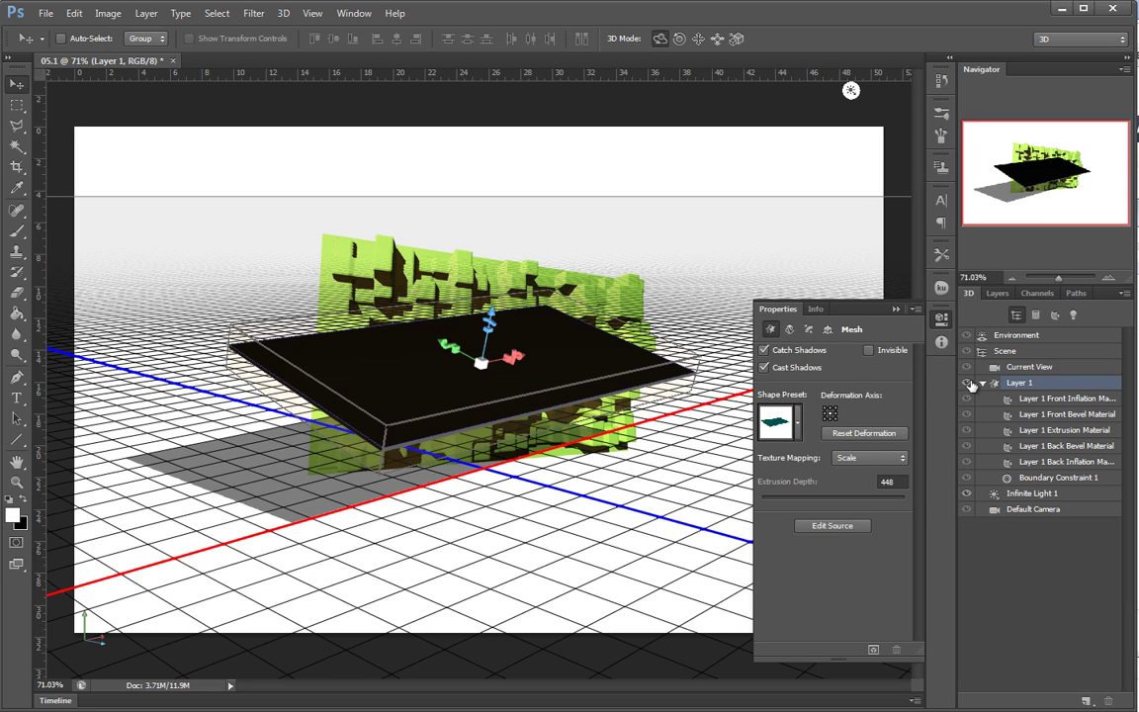
pyautogui.click(809, 329)
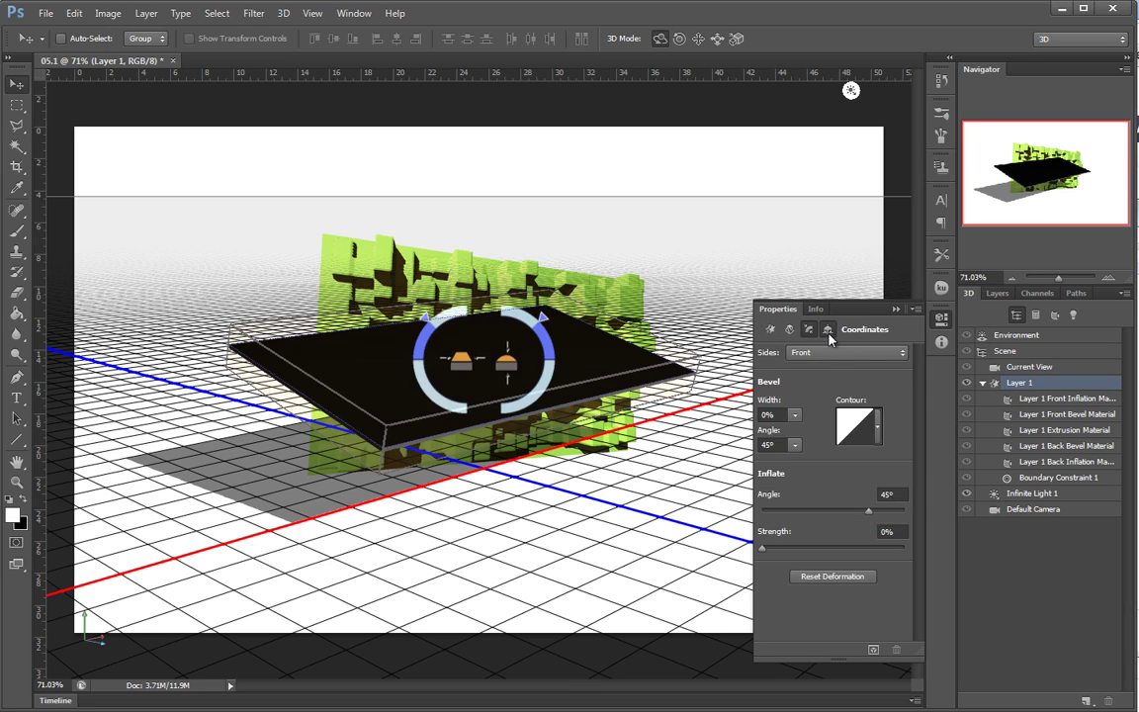
pyautogui.click(828, 329)
pyautogui.click(877, 372)
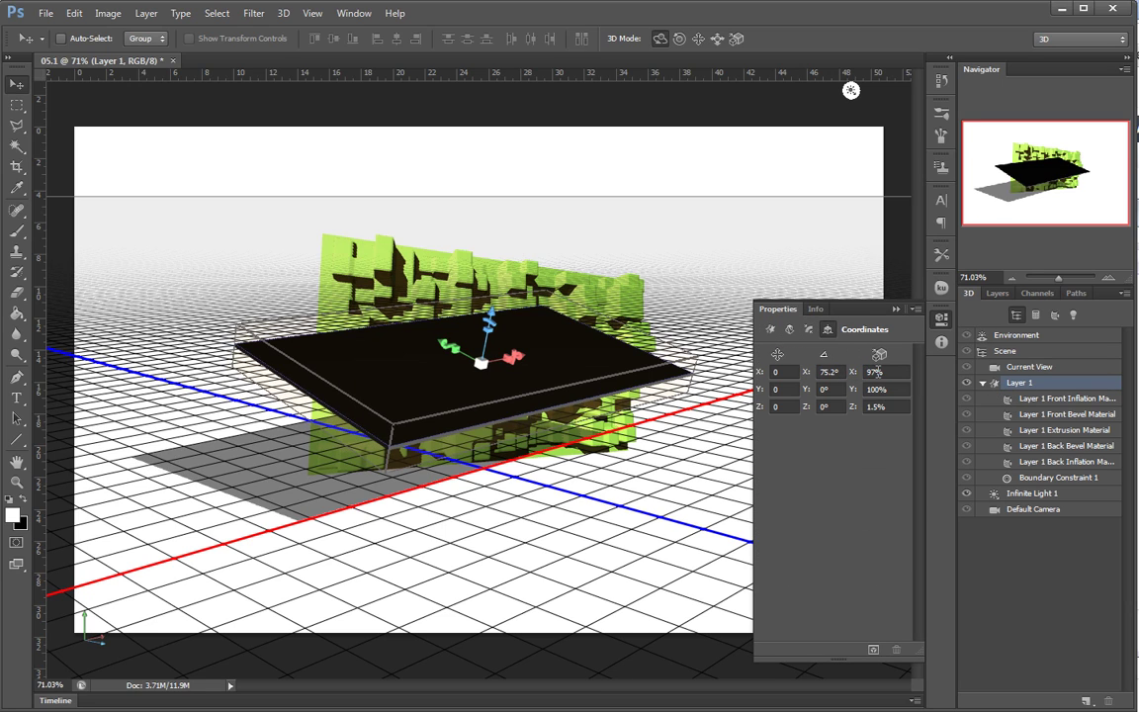
pyautogui.write('100')
pyautogui.press('Return')
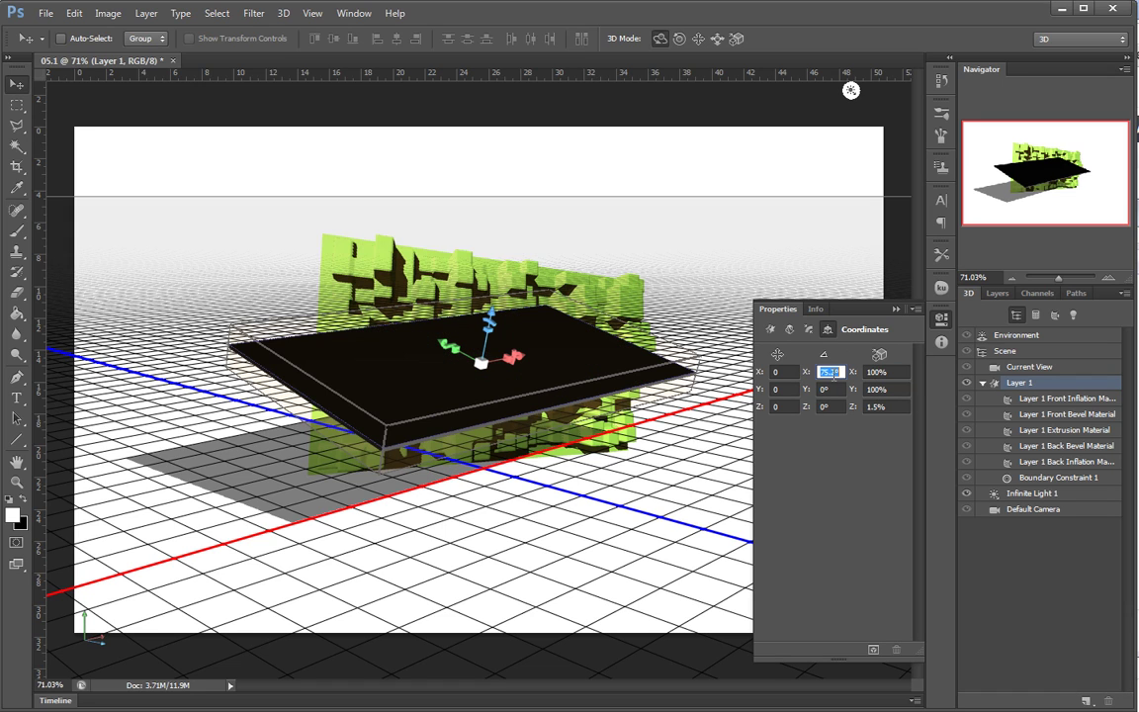
pyautogui.write('90')
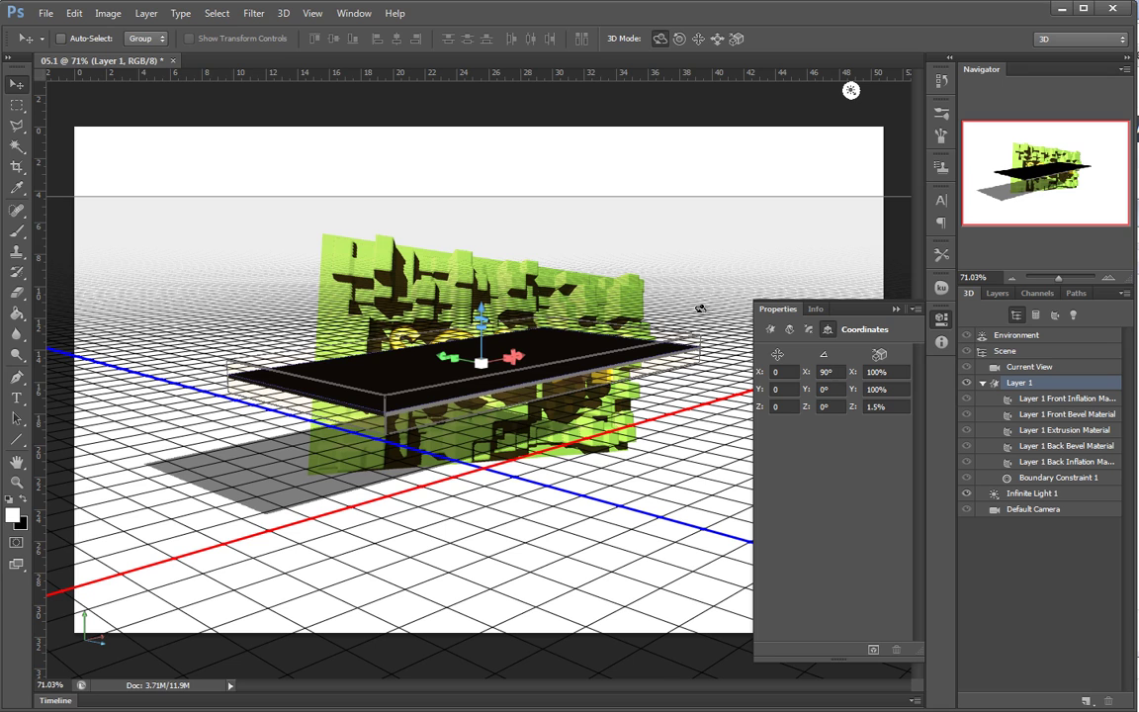
# Lower the black slab toward the ground plane, then orbit and pan the view to look down on it
pyautogui.moveTo(494, 292); pyautogui.dragTo(489, 358)
pyautogui.click(772, 330)
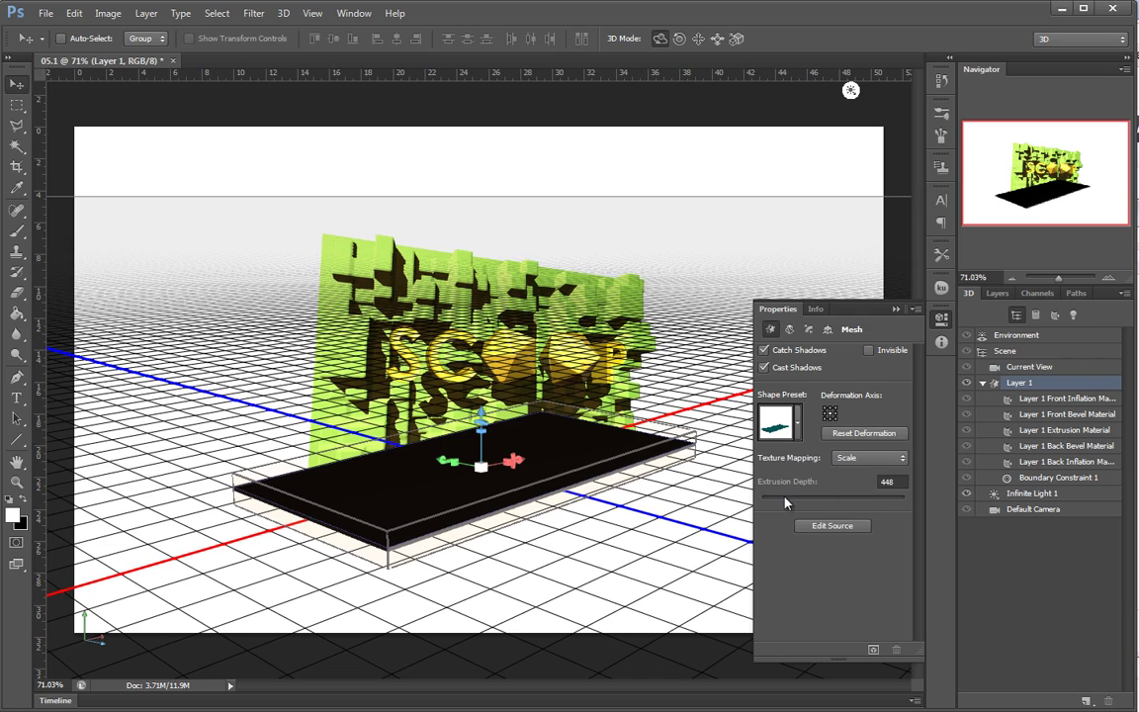
pyautogui.moveTo(726, 259); pyautogui.dragTo(711, 331)
pyautogui.click(698, 39)
pyautogui.moveTo(668, 290); pyautogui.dragTo(680, 65)
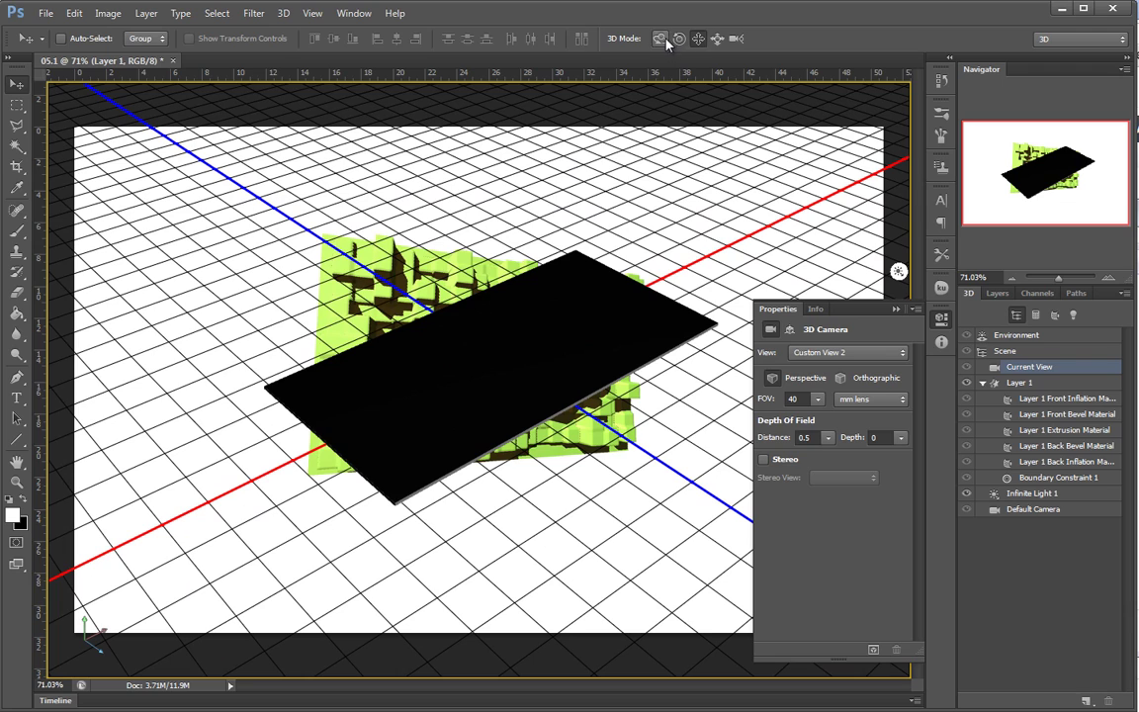
# Select the front inflation material of the black slab's mesh
pyautogui.click(1019, 383)
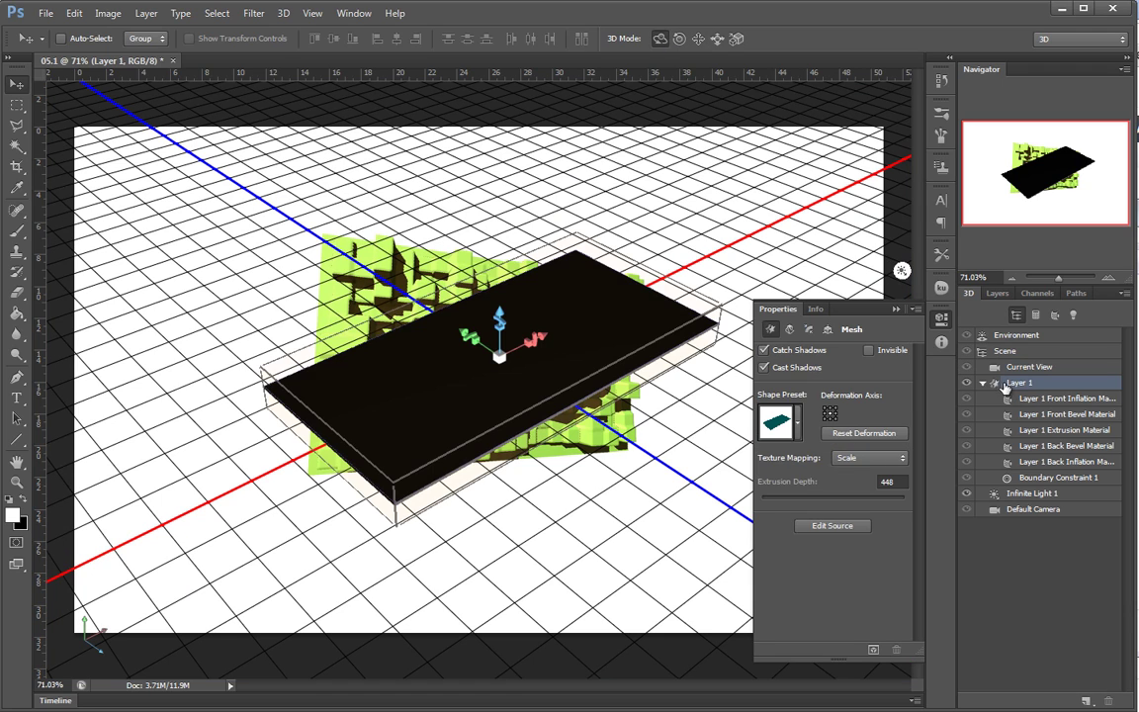
pyautogui.click(1011, 401)
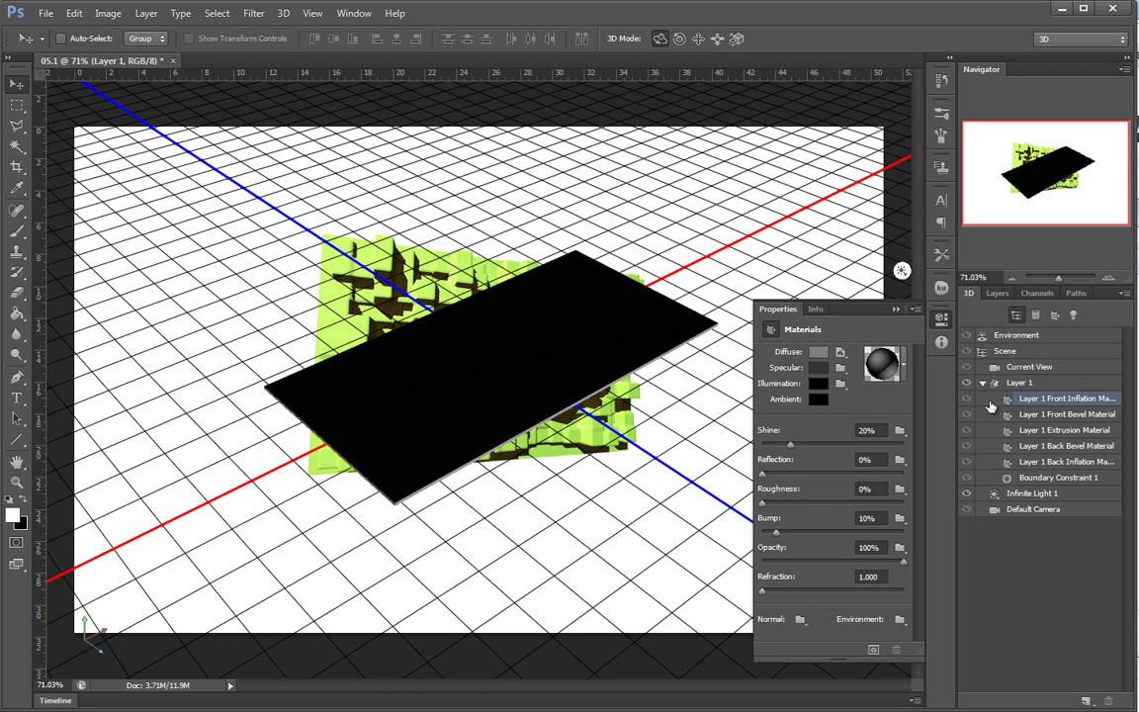
pyautogui.click(841, 354)
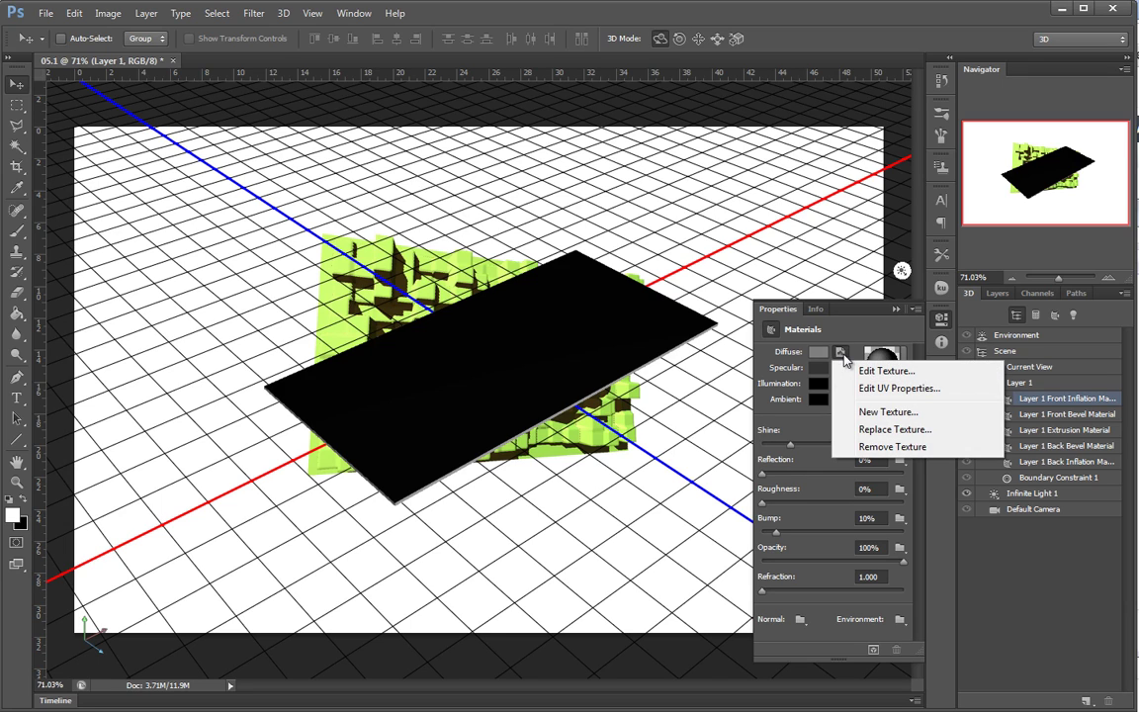
pyautogui.click(624, 217)
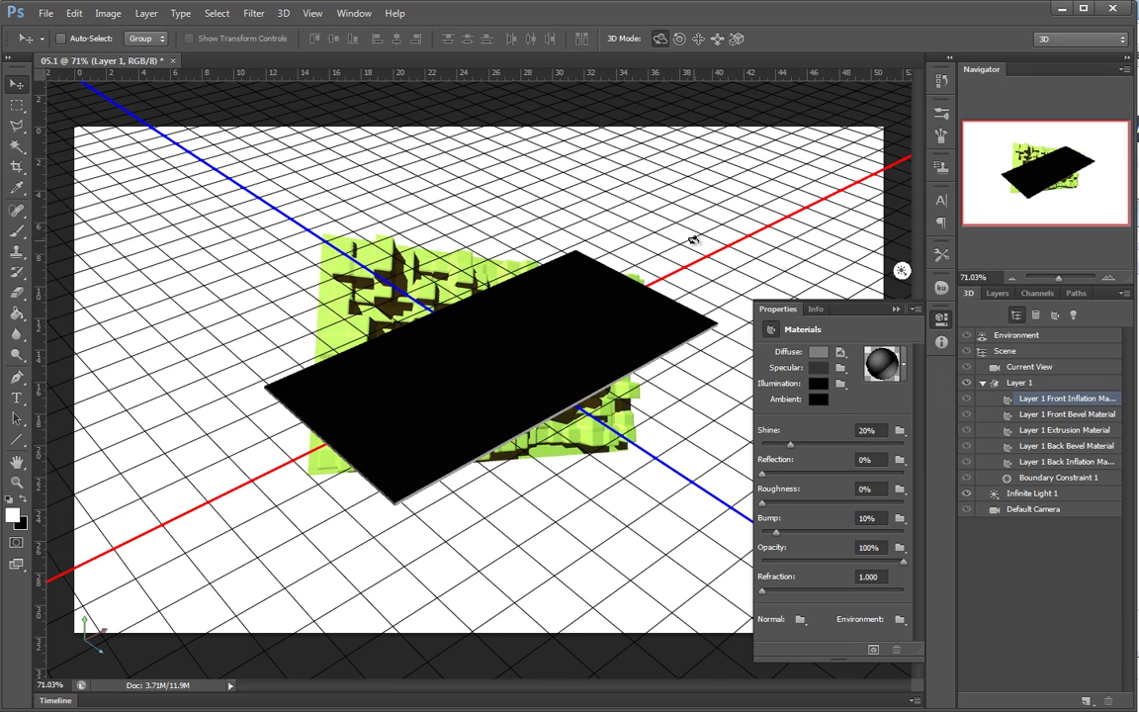
# Hide the SCOOP layer and open the black slab's front diffuse texture for editing
pyautogui.click(996, 295)
pyautogui.click(1032, 466)
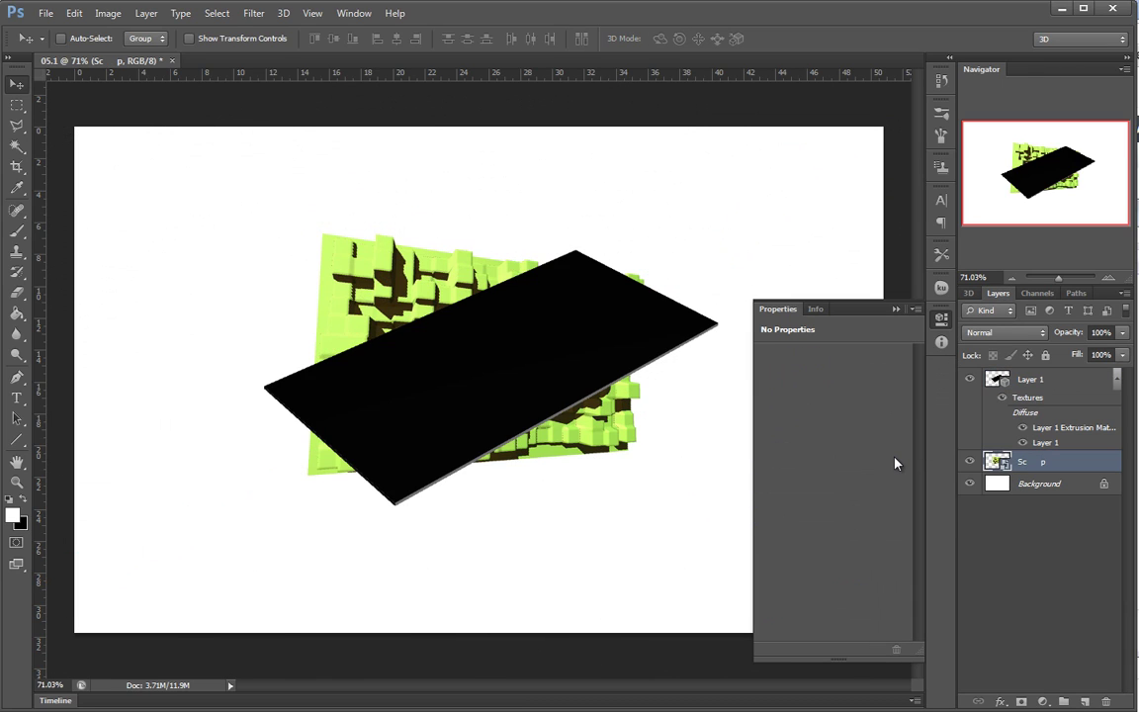
pyautogui.click(970, 462)
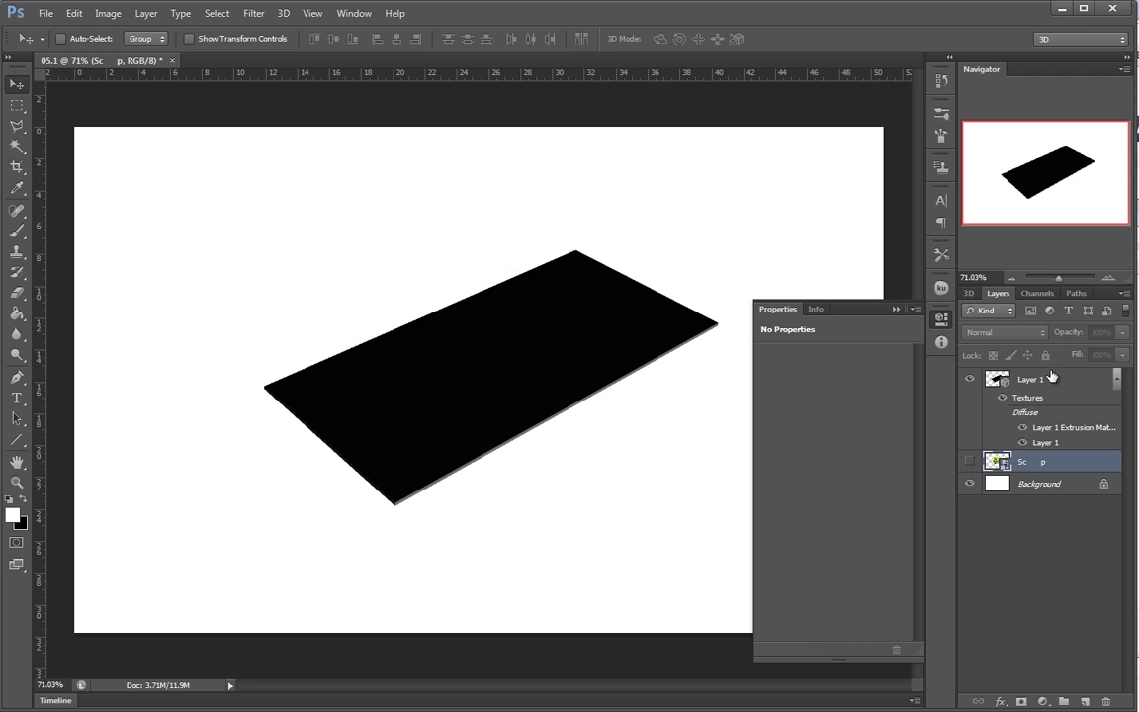
pyautogui.click(1033, 382)
pyautogui.click(840, 353)
pyautogui.click(816, 369)
pyautogui.click(580, 301)
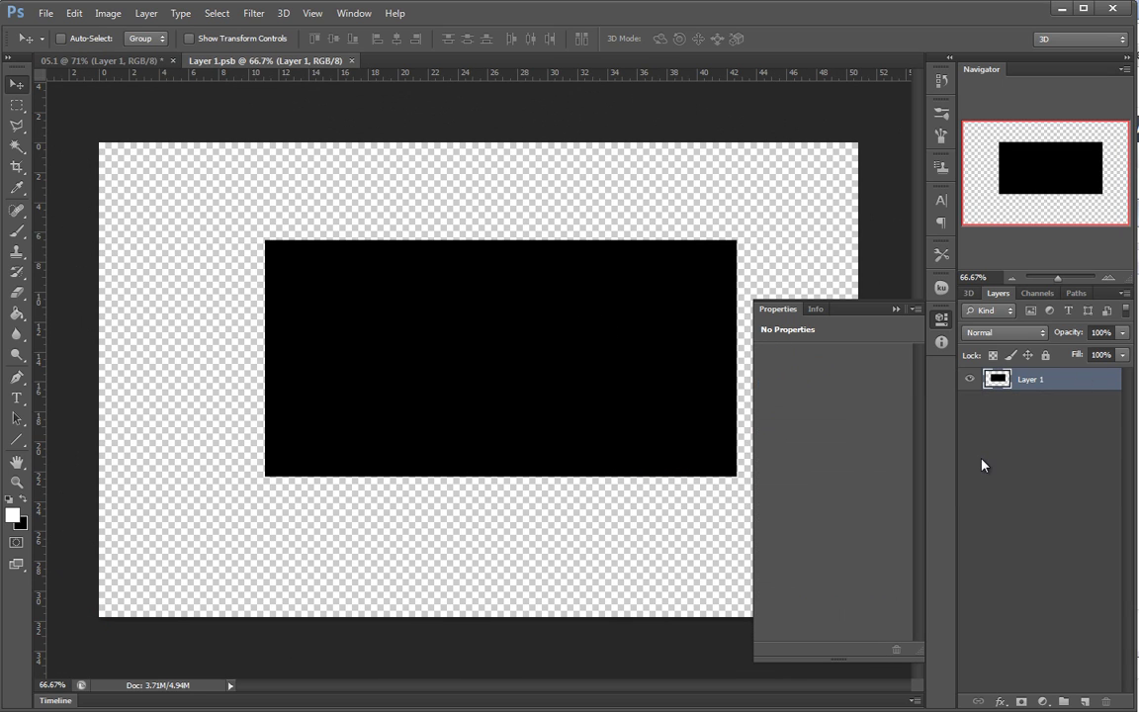
# Paste the copied SCOOP image into the slab's front texture, scale it down and place it on the right half of the black rectangle
pyautogui.hotkey('ctrl', 'v')
pyautogui.hotkey('ctrl', 't')
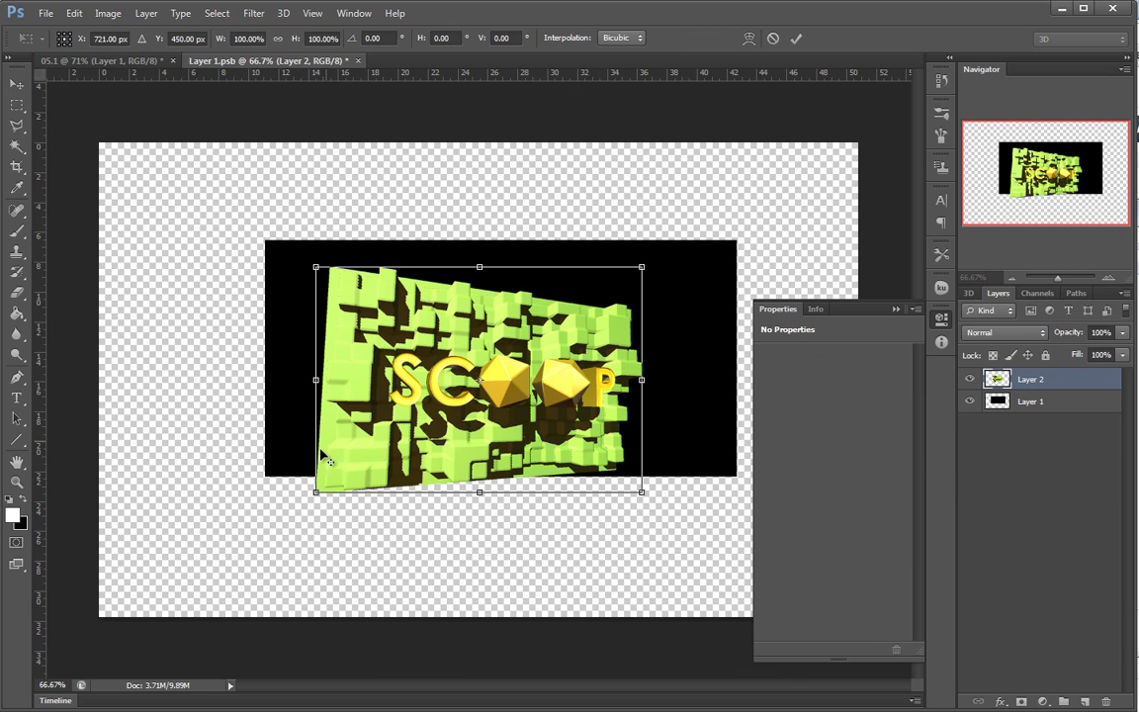
pyautogui.moveTo(315, 491); pyautogui.dragTo(391, 441)
pyautogui.moveTo(531, 341); pyautogui.dragTo(660, 319)
pyautogui.press('Return')
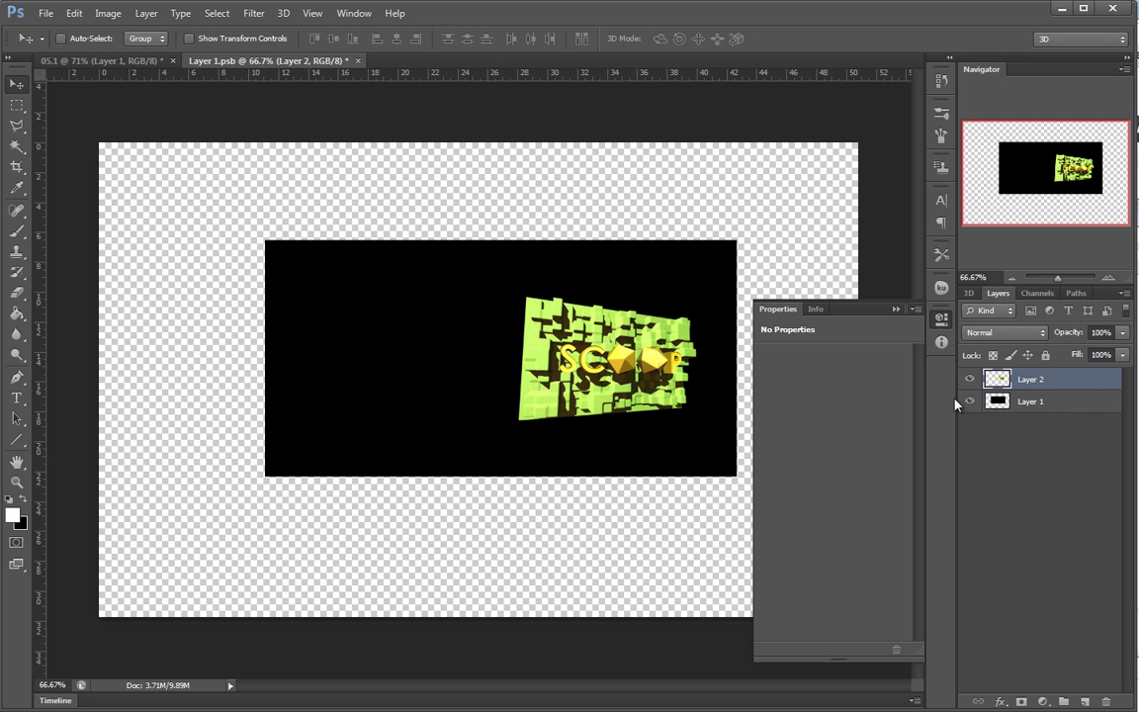
# Apply a Color Overlay of very dark blue #020210 to the black rectangle on Layer 1
pyautogui.doubleClick(1112, 409)
pyautogui.click(945, 521)
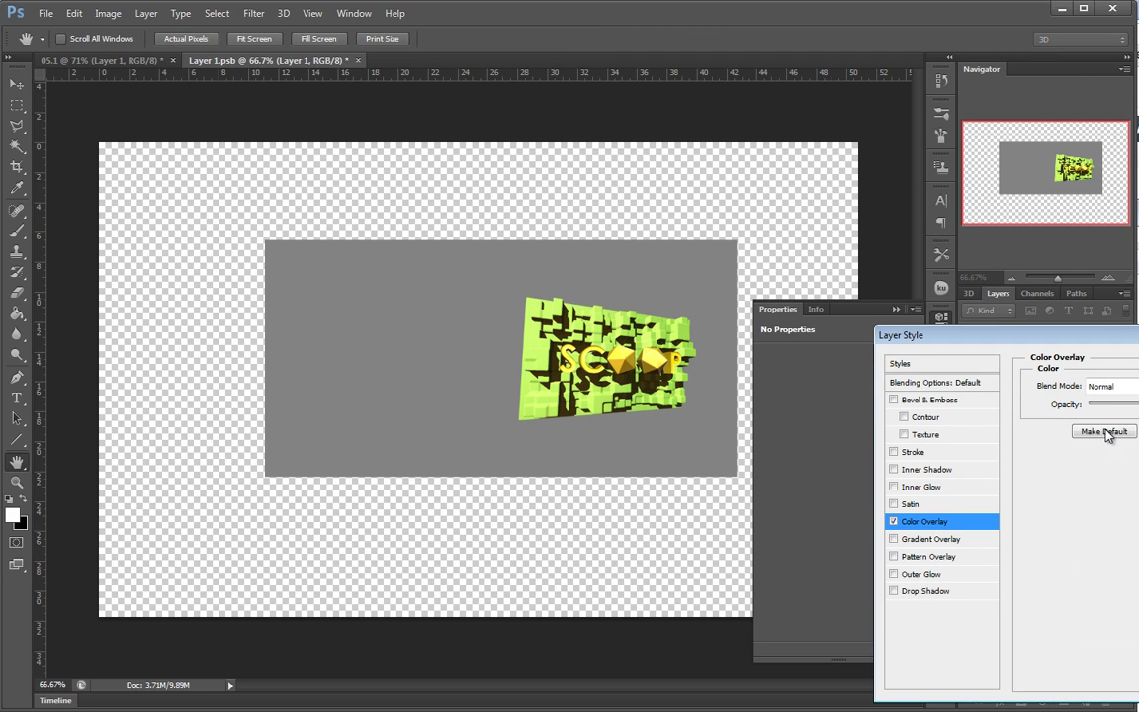
pyautogui.click(1138, 386)
pyautogui.moveTo(862, 357); pyautogui.dragTo(936, 240)
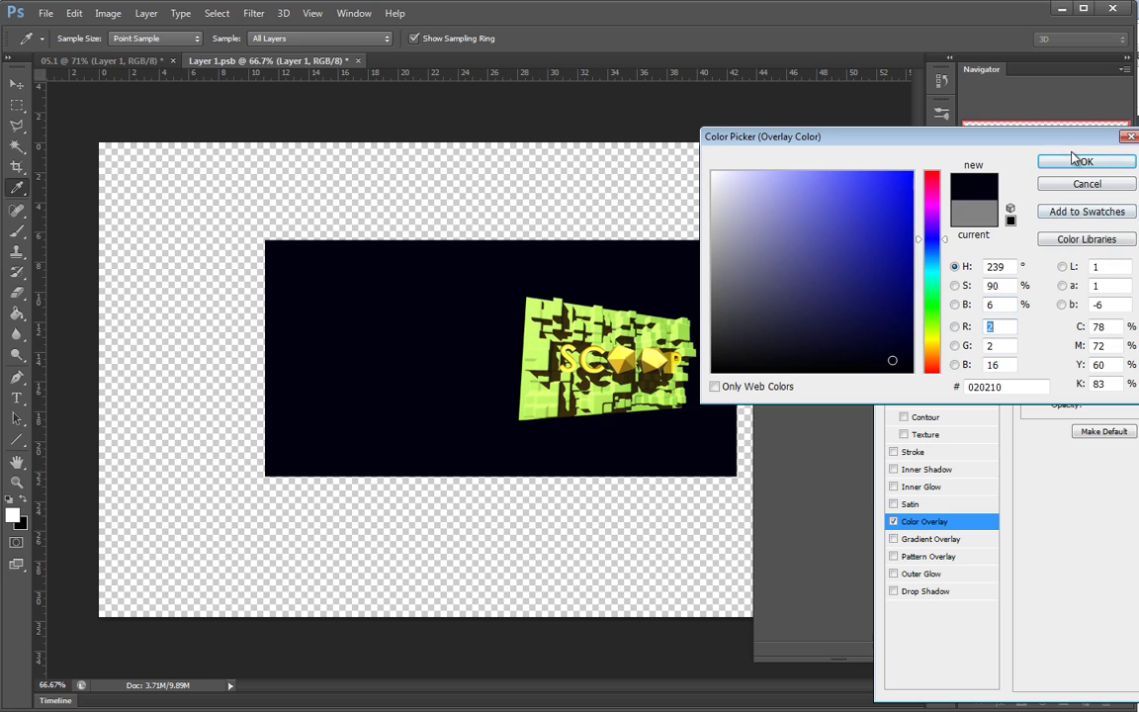
pyautogui.click(1074, 159)
pyautogui.press('Return')
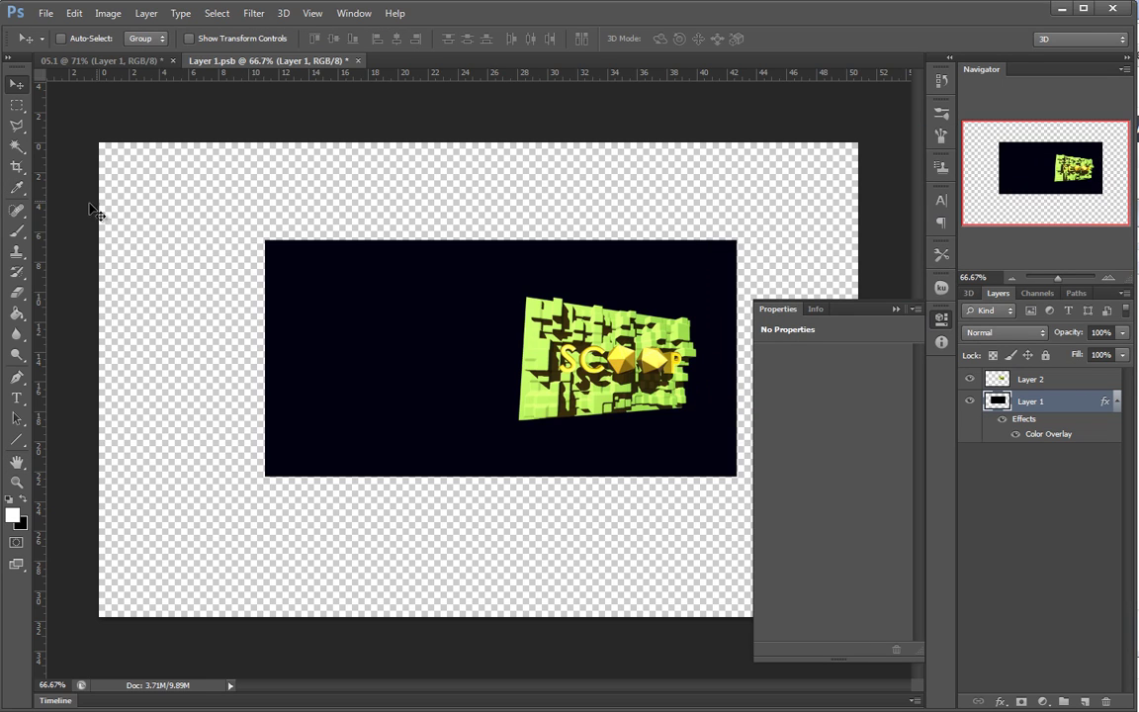
# Add the person's first name as white 21 pt Century Gothic text on the left half of the dark rectangle
pyautogui.press('t')
pyautogui.click(360, 340)
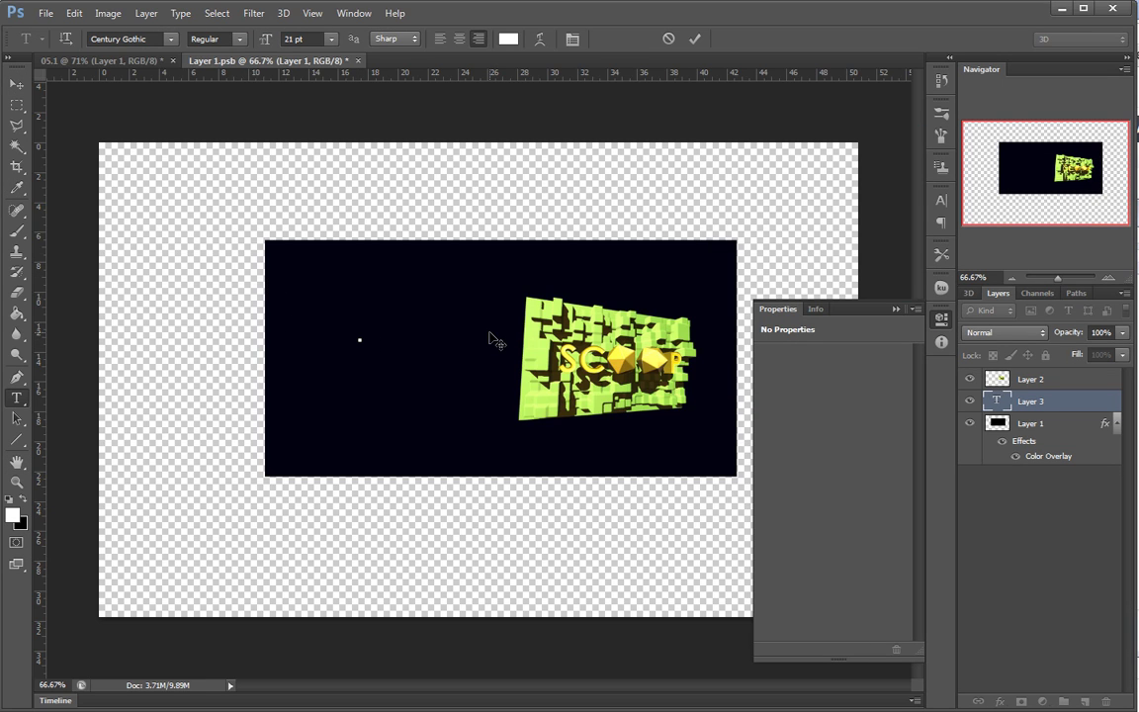
pyautogui.write('George')
pyautogui.hotkey('ctrl', 'Return')
# Duplicate the name text just below itself, replace the copy's wording with "CG generalist" and shift it to the right
pyautogui.moveTo(360, 330); pyautogui.dragTo(384, 364)
pyautogui.doubleClick(384, 352)
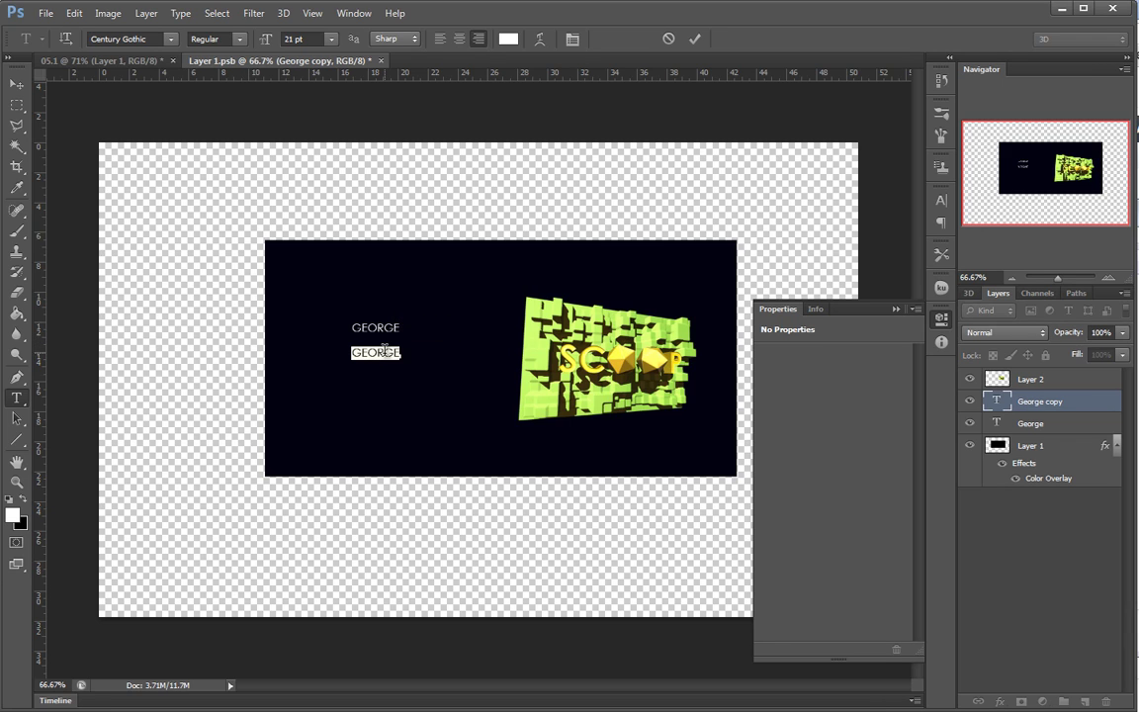
pyautogui.write('CG')
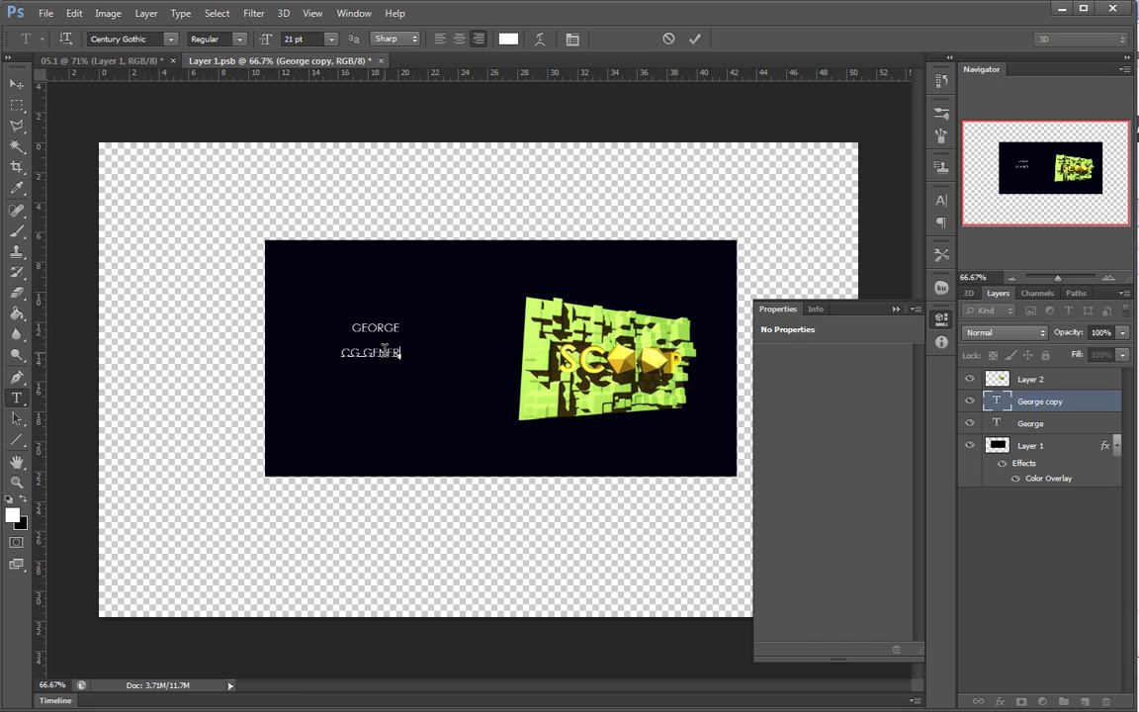
pyautogui.write(' generalist')
pyautogui.hotkey('ctrl', 'Return')
pyautogui.moveTo(336, 370); pyautogui.dragTo(372, 375)
# Add the surname to the name text and move the line right to align with the job title below
pyautogui.click(399, 323)
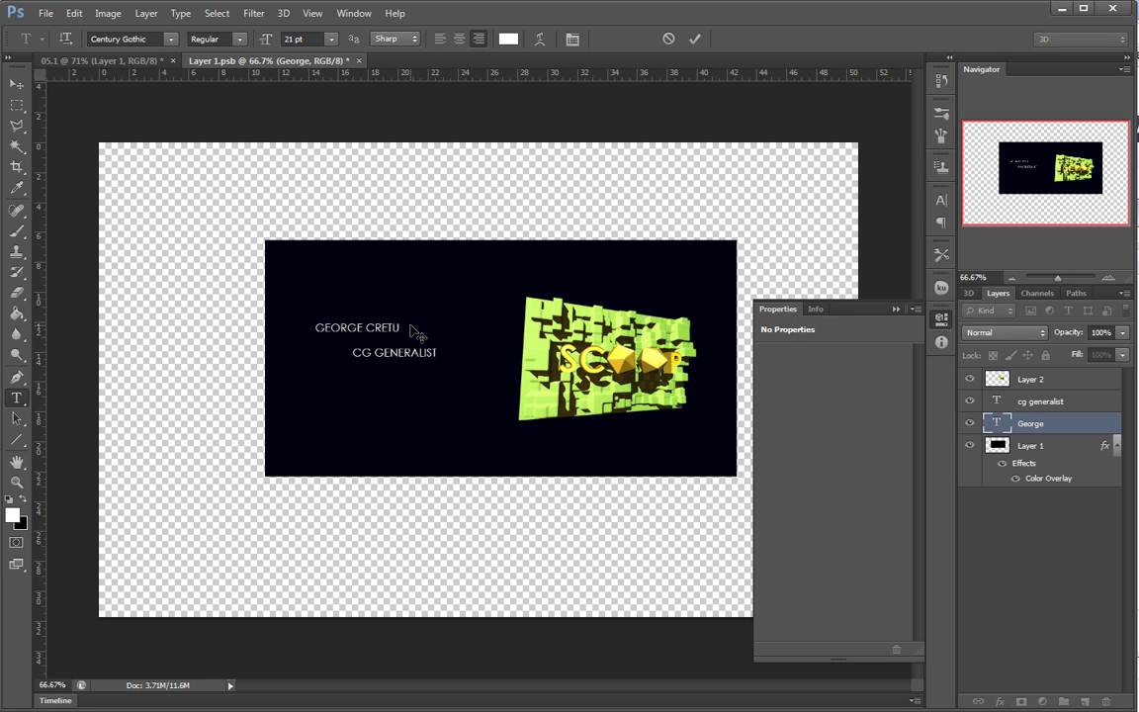
pyautogui.hotkey('ctrl', 'Return')
pyautogui.moveTo(415, 331); pyautogui.dragTo(446, 332)
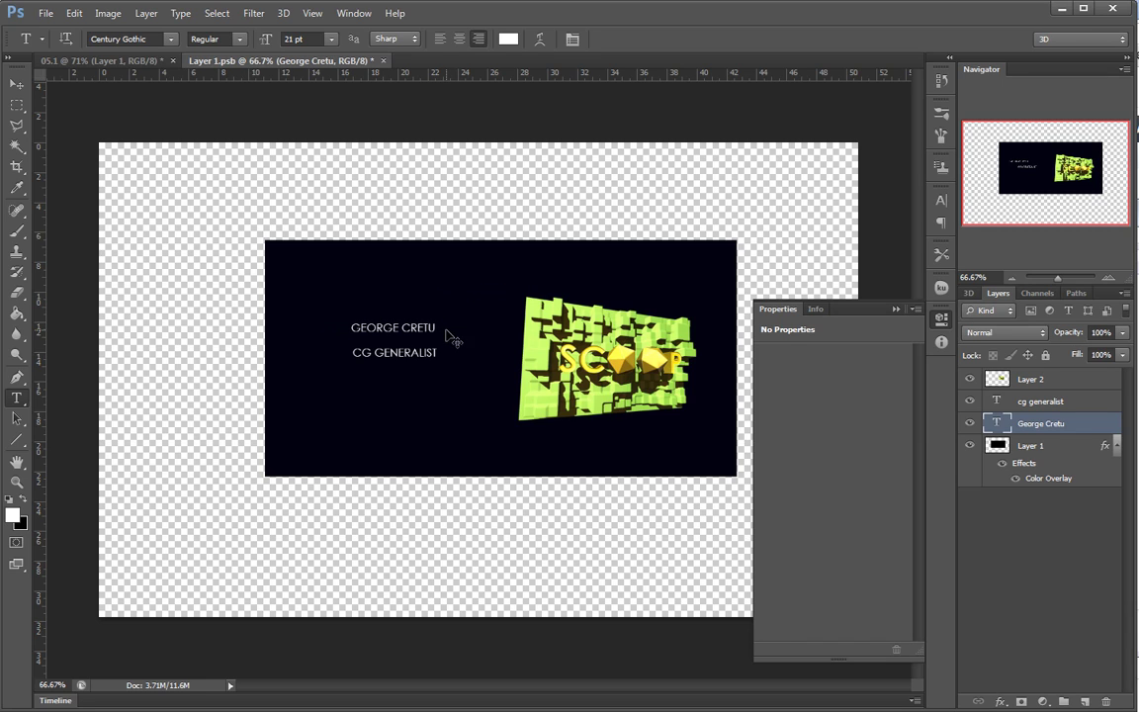
# Scale both text layers together to about 128% and move them slightly down on the dark rectangle
pyautogui.keyDown('shift'); pyautogui.click(1071, 408); pyautogui.keyUp('shift')
pyautogui.hotkey('ctrl', 't')
pyautogui.moveTo(348, 362); pyautogui.dragTo(332, 385)
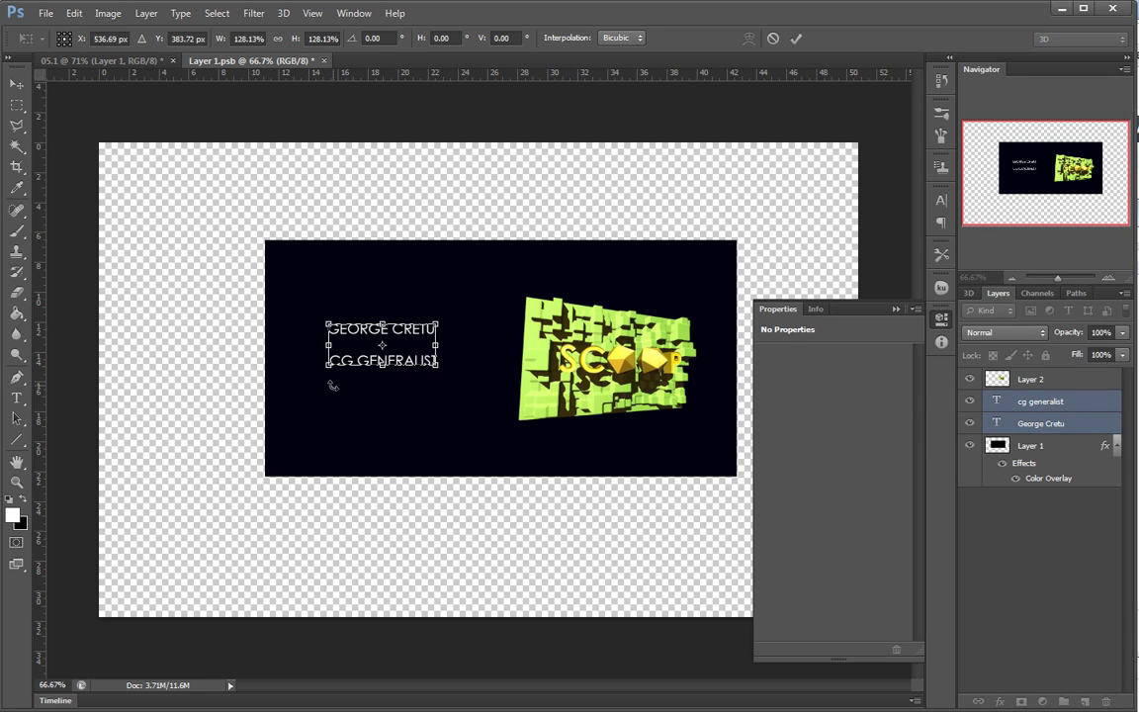
pyautogui.press('Return')
pyautogui.moveTo(423, 363); pyautogui.dragTo(424, 375)
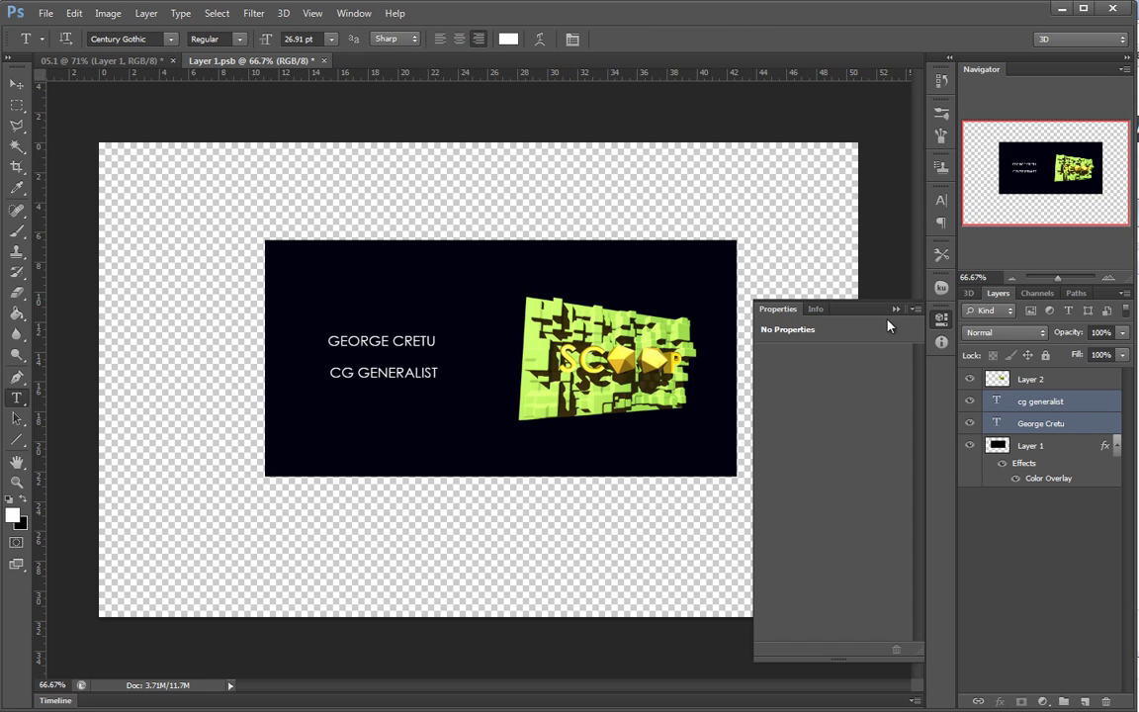
# Save the front diffuse texture and return to the 05.1 document
pyautogui.click(17, 105)
pyautogui.hotkey('ctrl', 's')
pyautogui.click(138, 61)
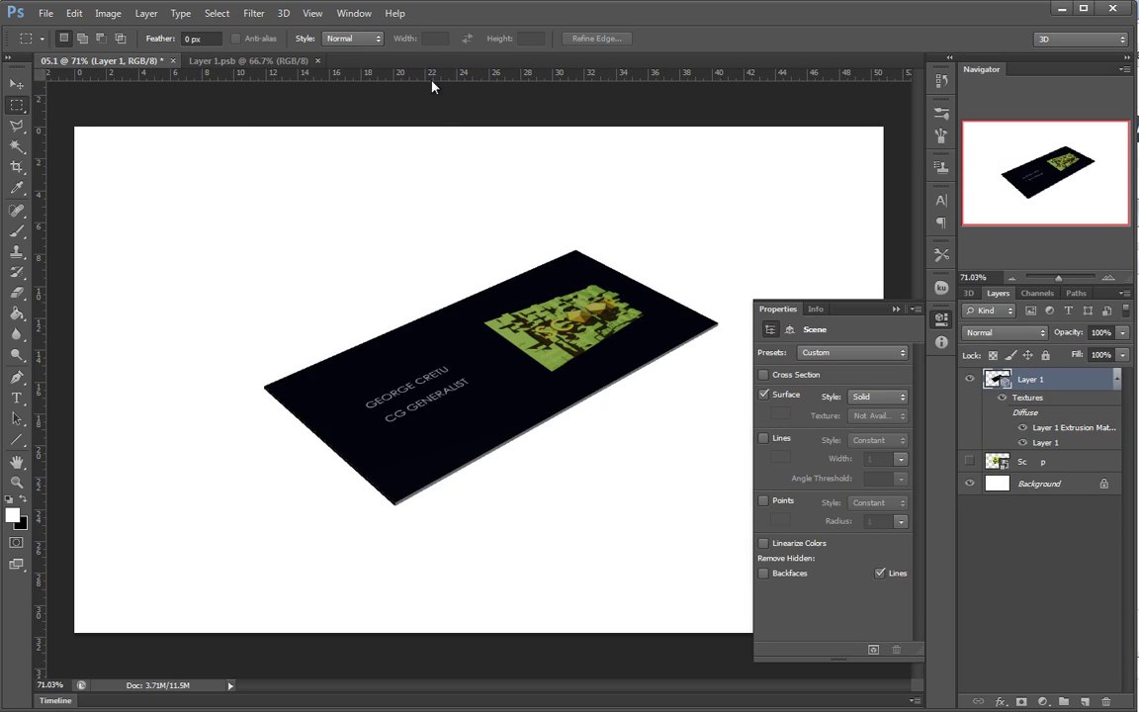
# Rotate the infinite light's direction so that it illuminates the front face of the slab
pyautogui.press('v')
pyautogui.moveTo(697, 176); pyautogui.dragTo(715, 254)
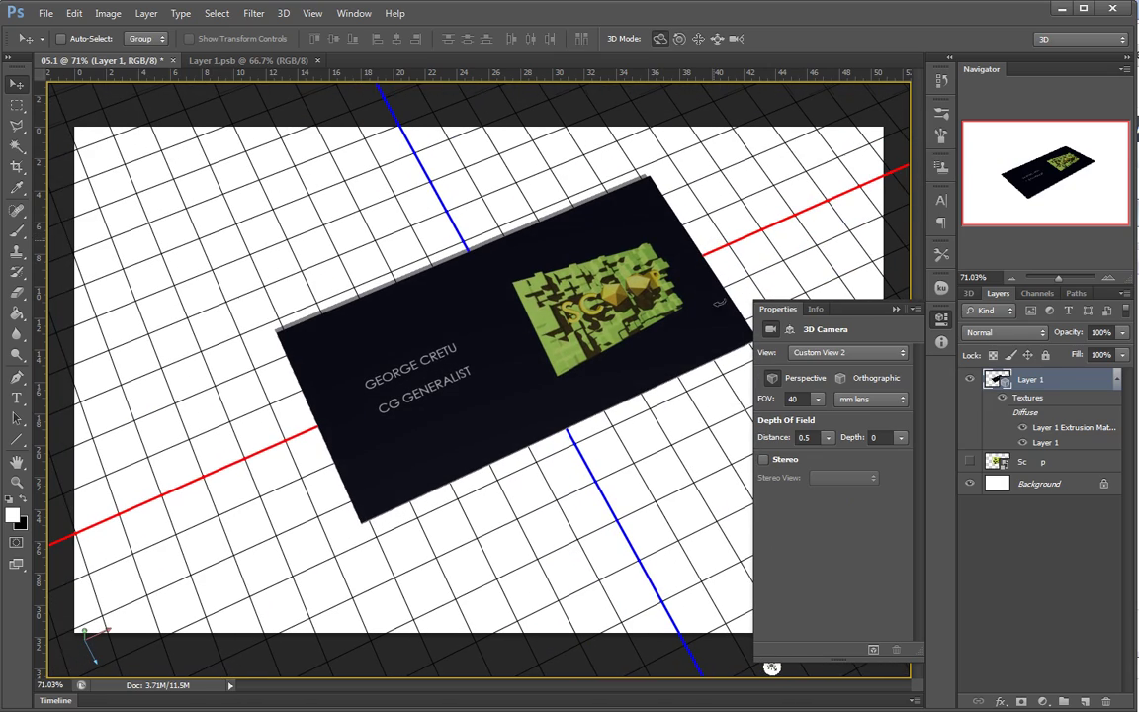
pyautogui.click(772, 670)
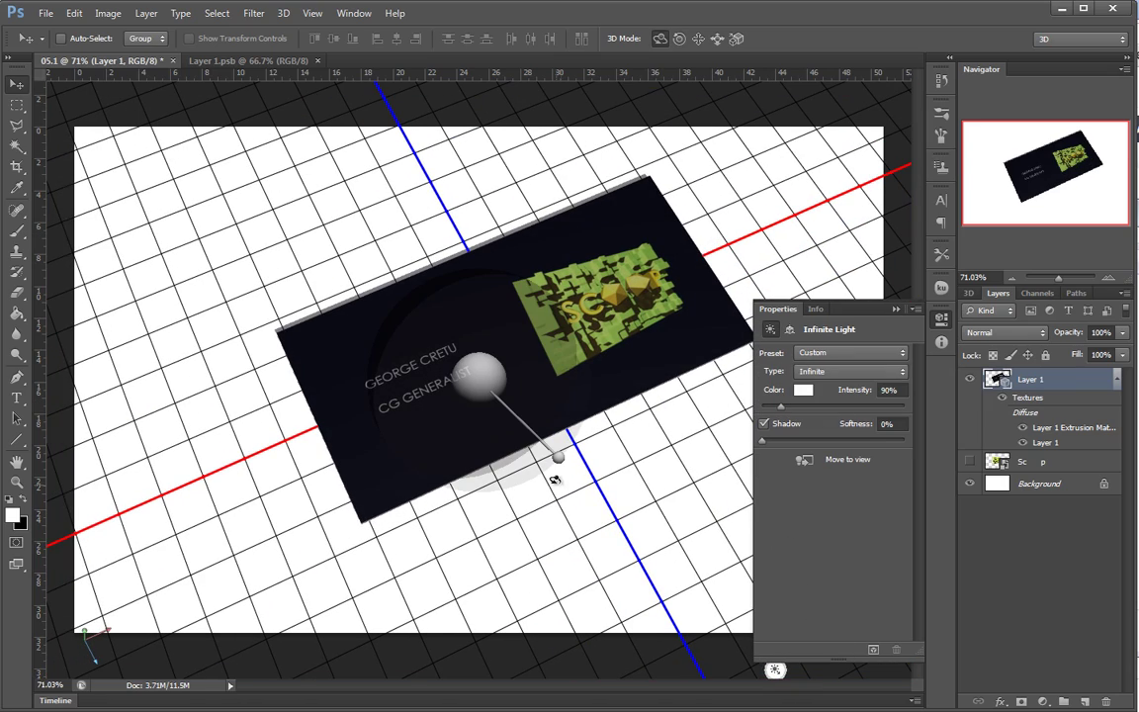
pyautogui.moveTo(558, 455)
pyautogui.mouseDown()
pyautogui.moveTo(519, 257)
pyautogui.moveTo(552, 232)
pyautogui.mouseUp()
pyautogui.moveTo(652, 498)
pyautogui.mouseDown()
pyautogui.moveTo(648, 425)
pyautogui.moveTo(658, 479)
pyautogui.mouseUp()
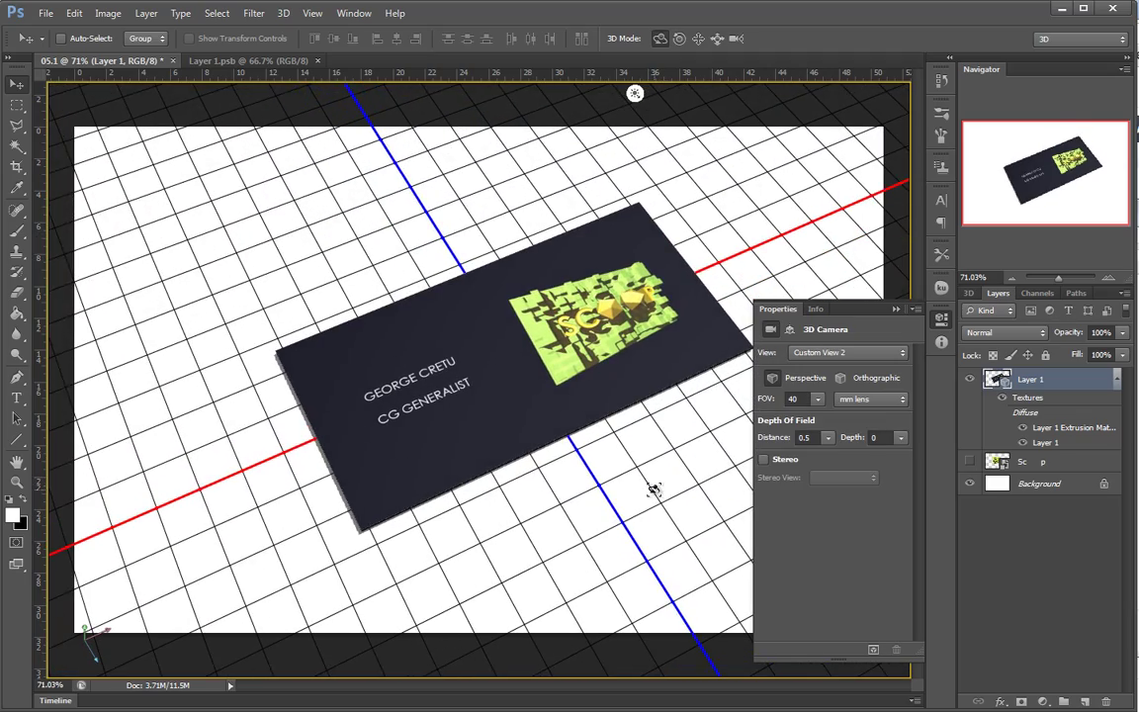
# Center the slab in the view and select its front inflation material
pyautogui.click(698, 39)
pyautogui.moveTo(700, 89); pyautogui.dragTo(669, 61)
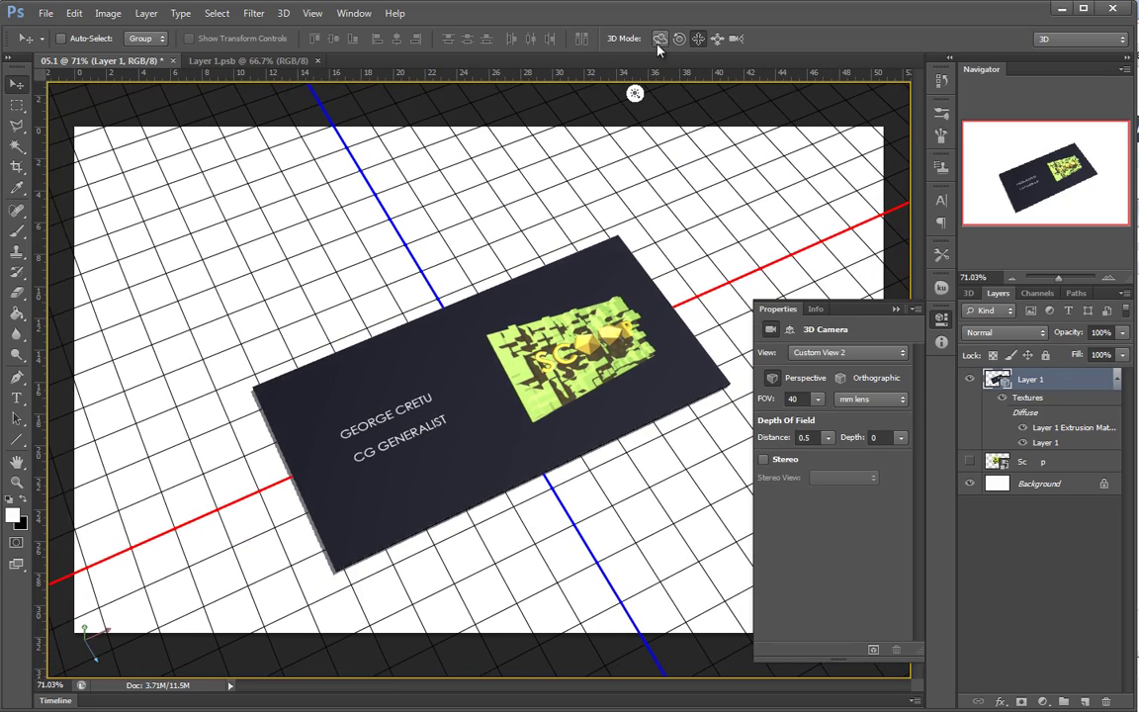
pyautogui.click(562, 375)
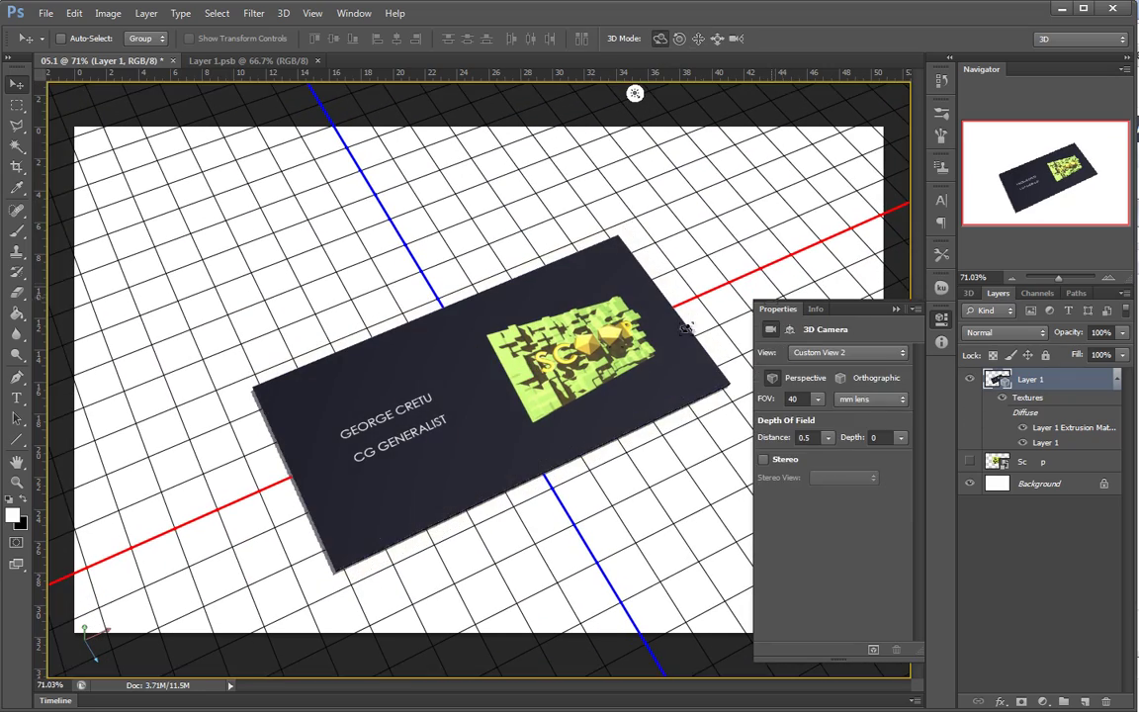
pyautogui.click(483, 376)
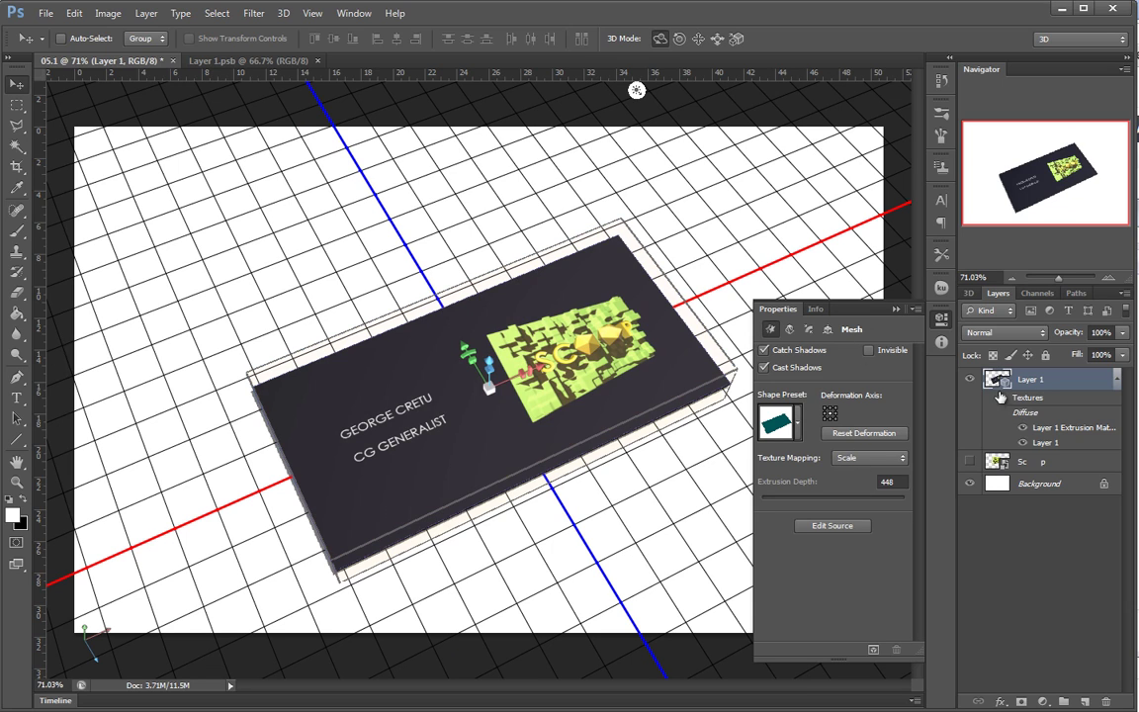
pyautogui.click(968, 293)
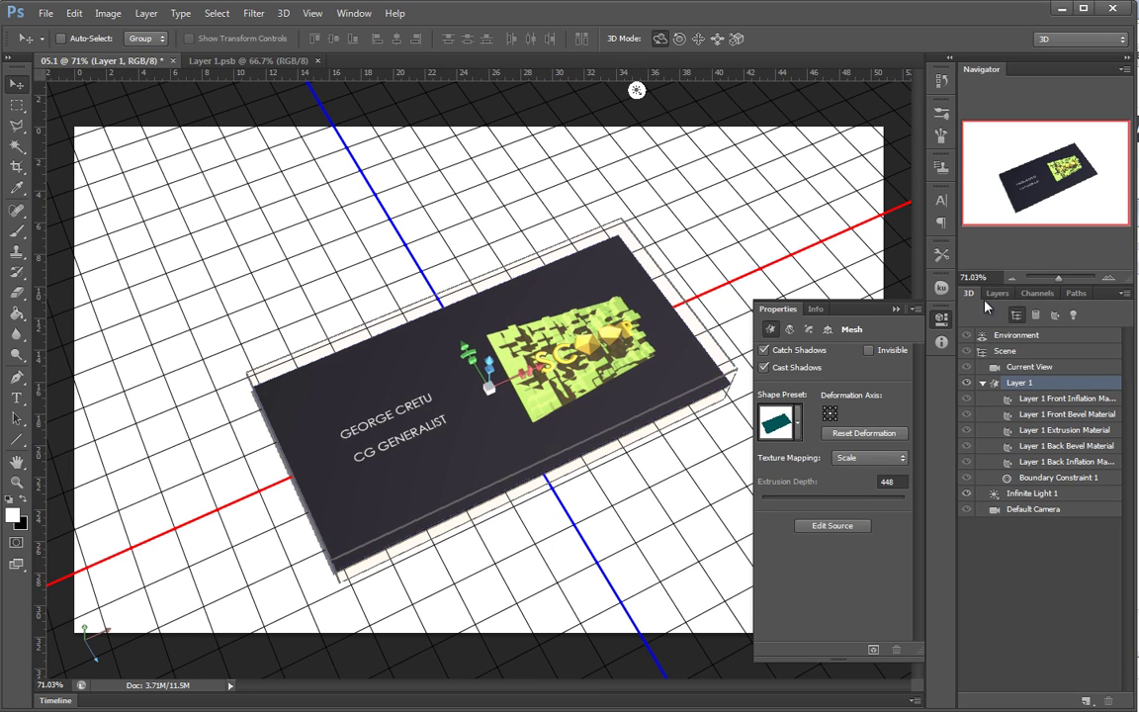
pyautogui.click(1028, 400)
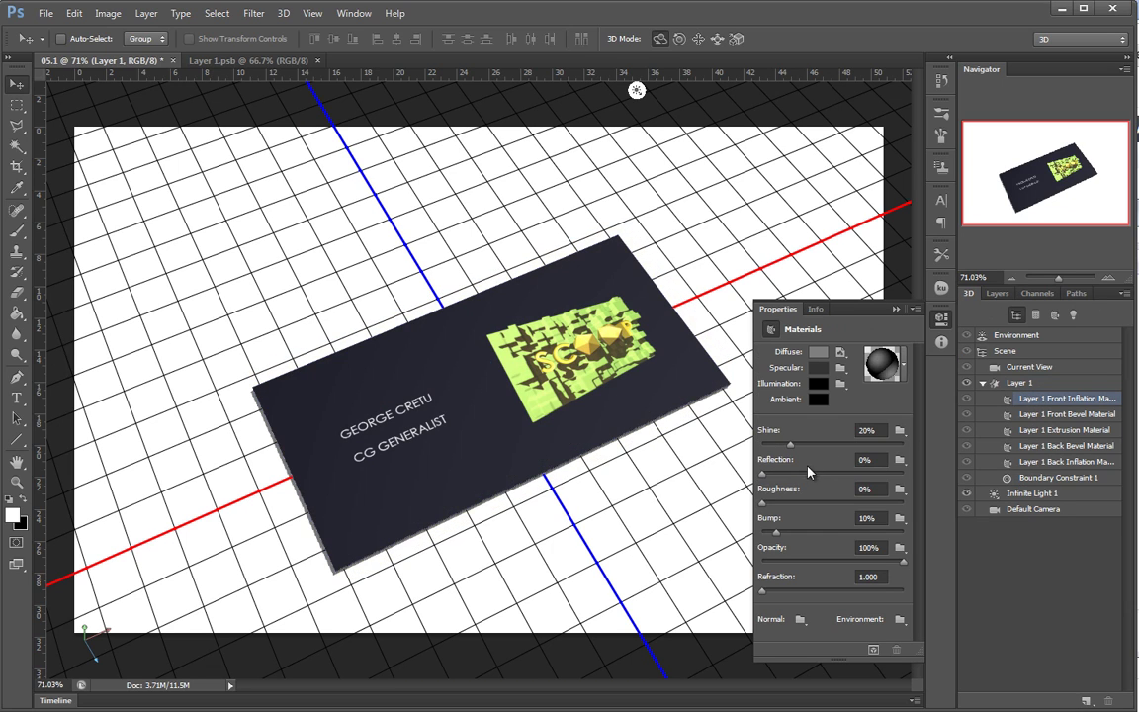
# Create a new bump texture of 1024 × 1024 pixels for the front inflation material
pyautogui.click(900, 518)
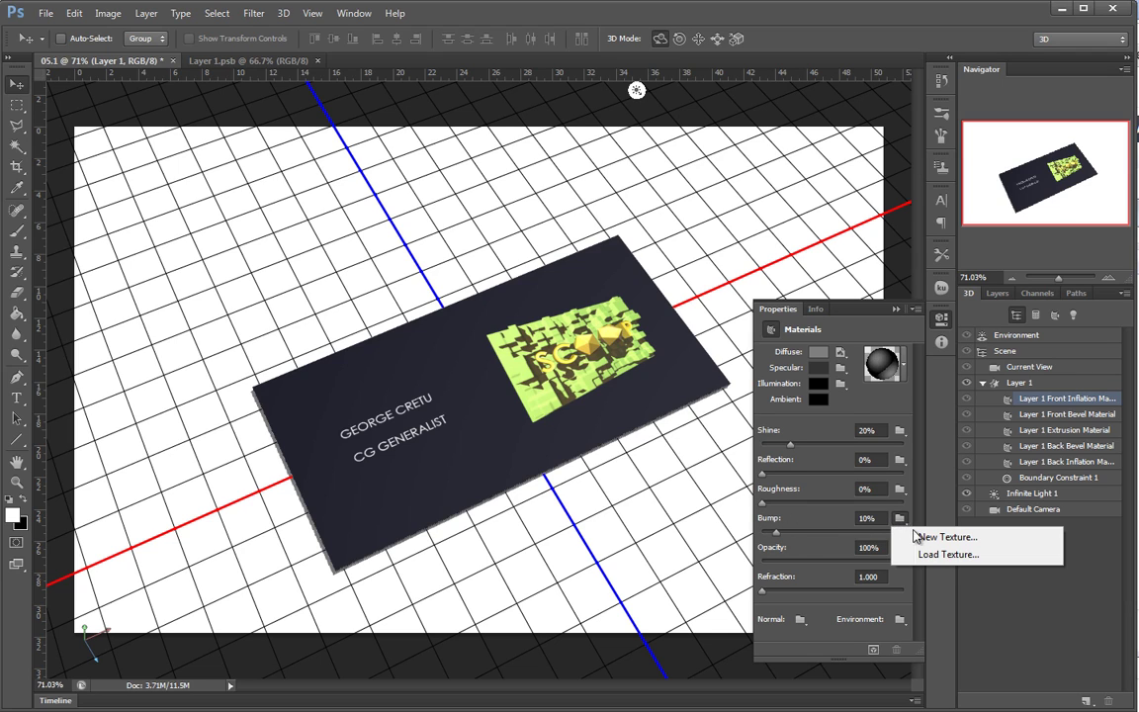
pyautogui.click(947, 537)
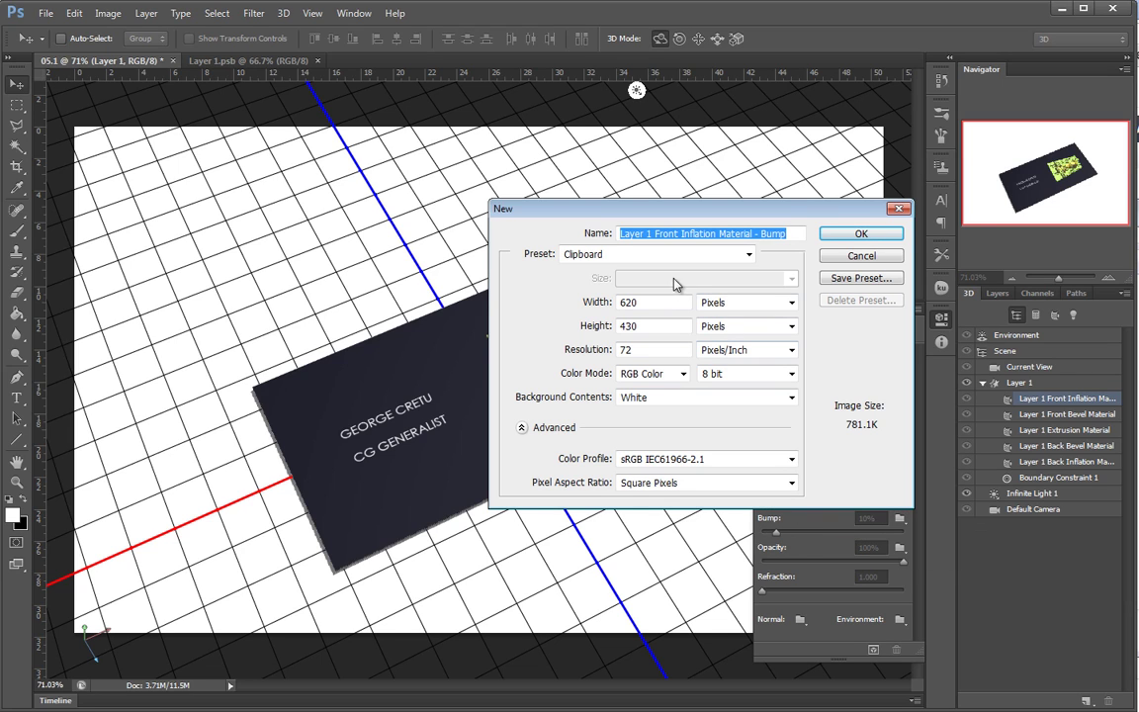
pyautogui.doubleClick(647, 303)
pyautogui.write('1024')
pyautogui.press('Tab')
pyautogui.write('1024')
pyautogui.press('Return')
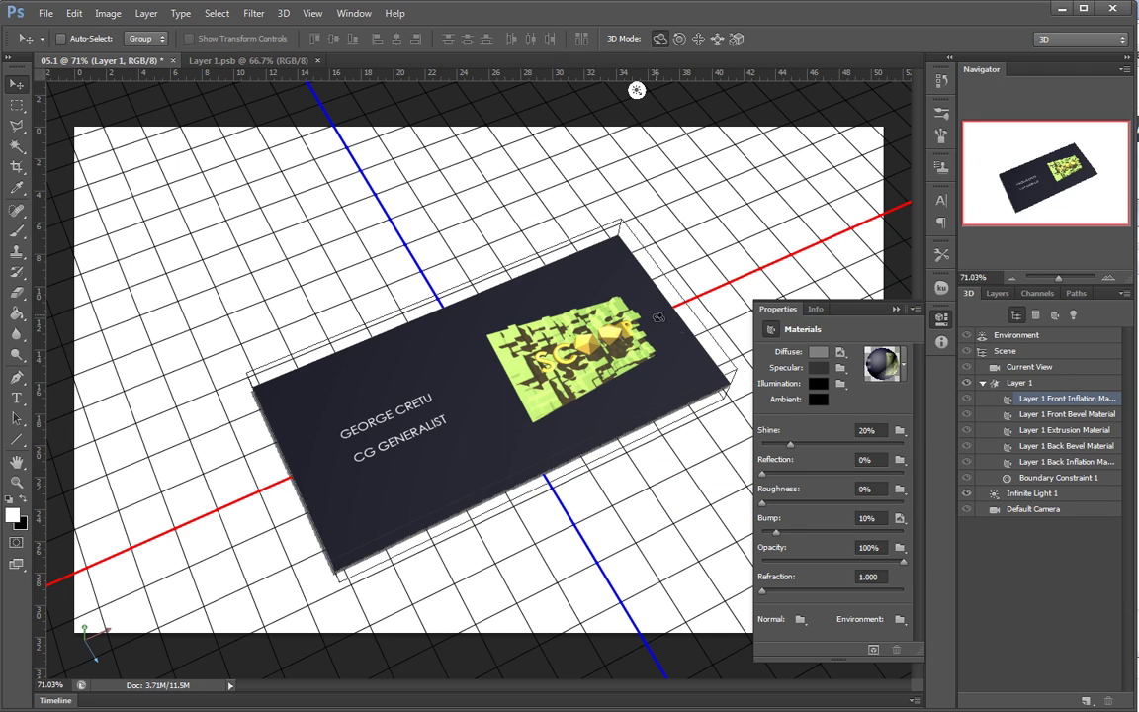
# Open the bump texture for editing and convert its locked background into the regular layer Layer 0
pyautogui.click(898, 518)
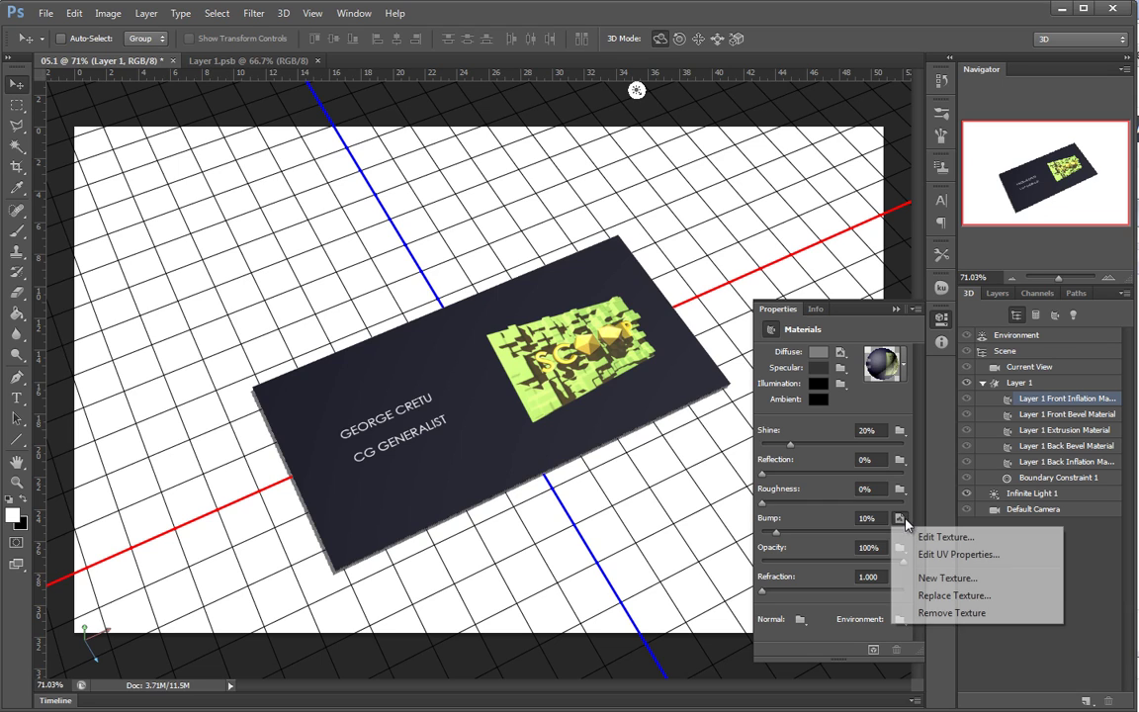
pyautogui.click(836, 535)
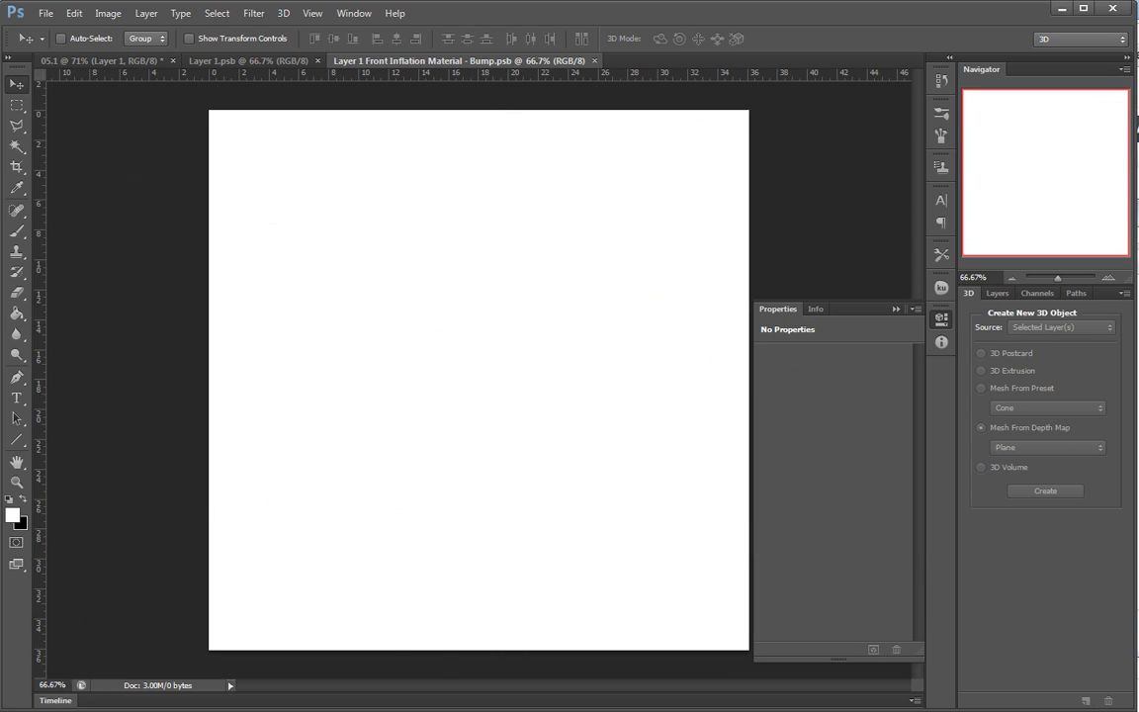
pyautogui.click(999, 294)
pyautogui.doubleClick(1091, 395)
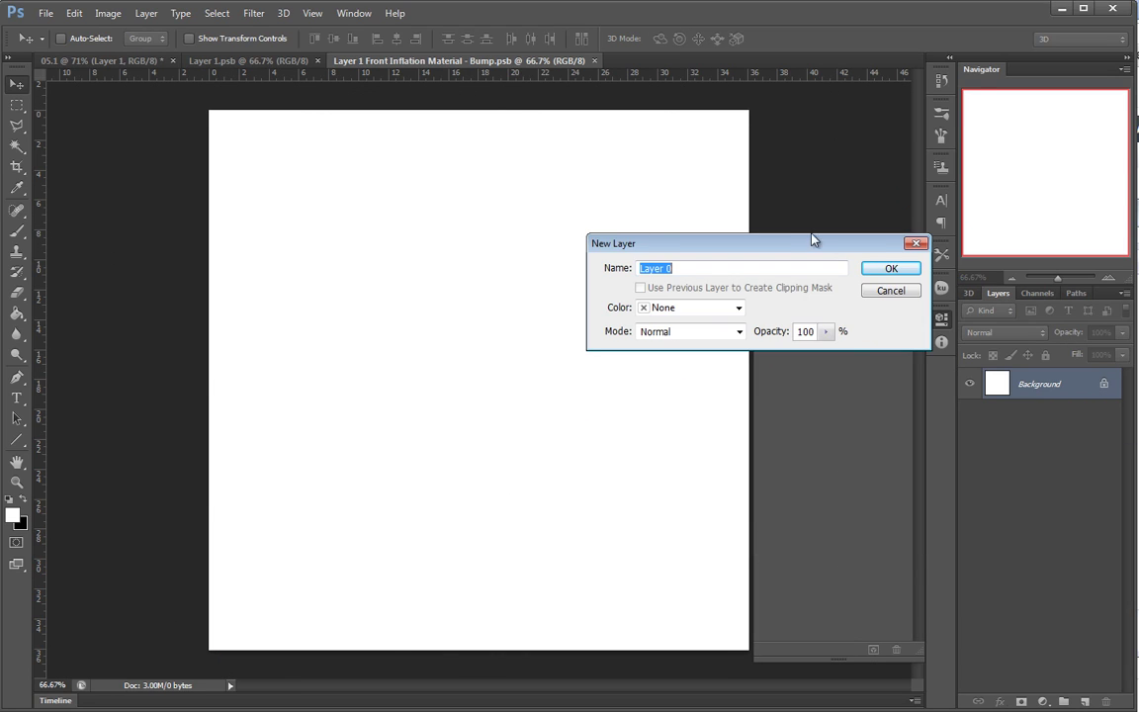
pyautogui.click(880, 264)
# Apply a Pattern Overlay to Layer 0 with the three-armed black shape pattern at a much smaller scale
pyautogui.doubleClick(1064, 396)
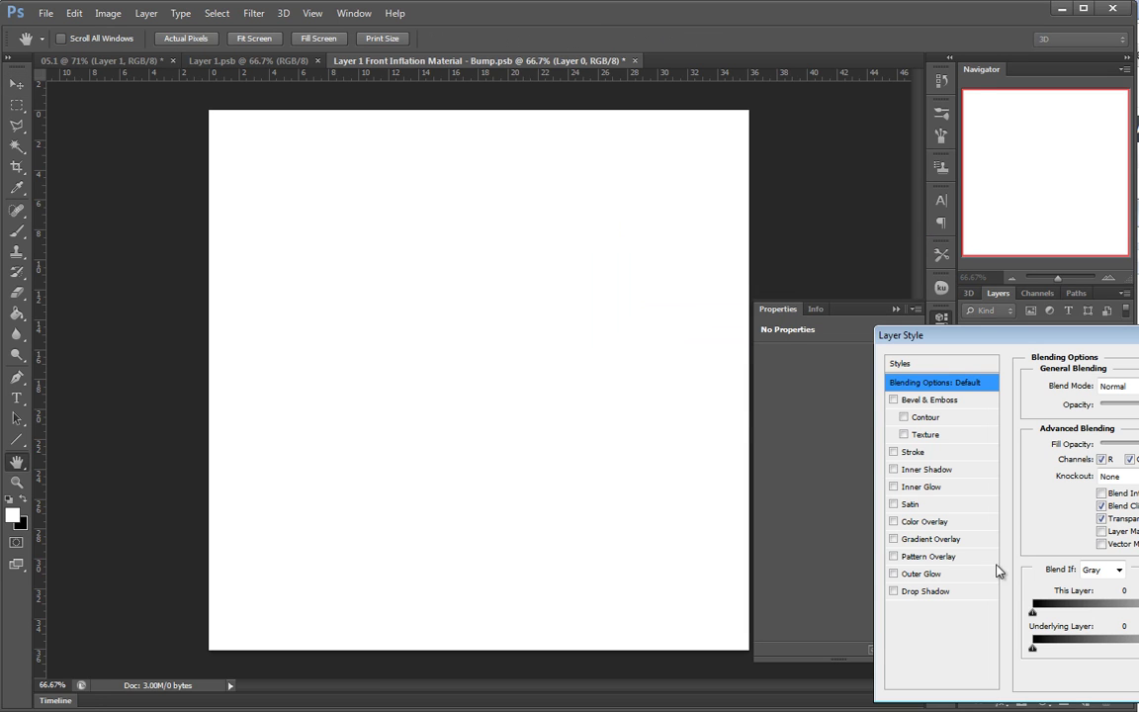
pyautogui.click(952, 556)
pyautogui.click(1137, 447)
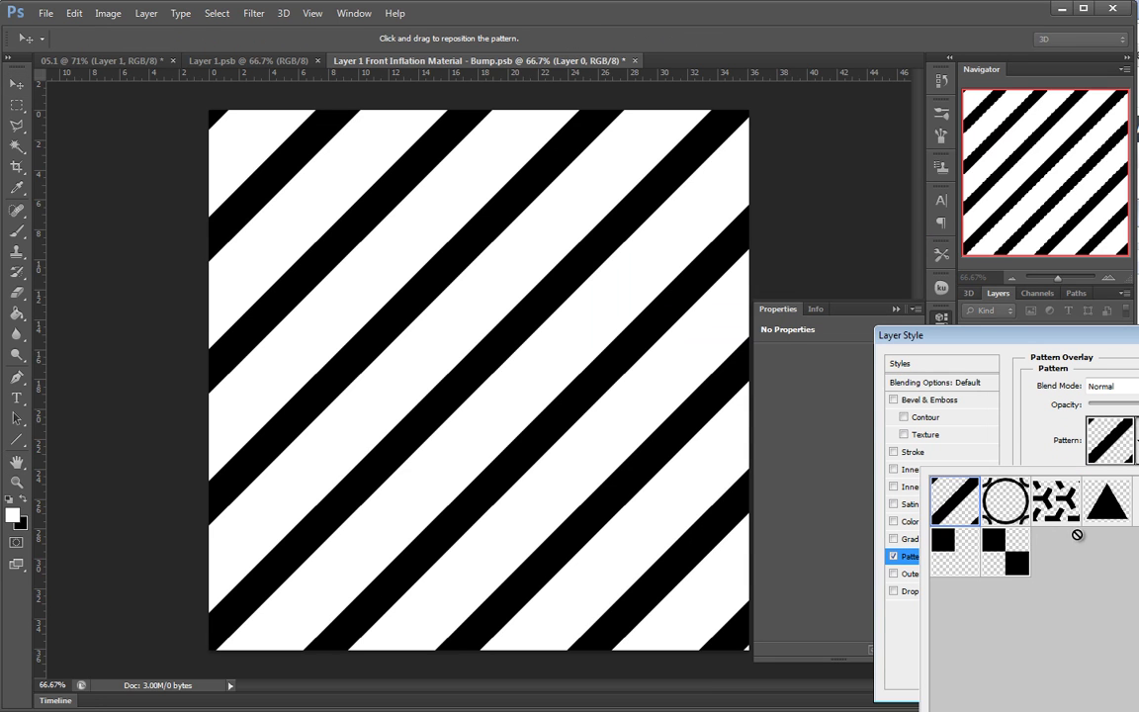
pyautogui.click(1052, 512)
pyautogui.click(1137, 442)
pyautogui.moveTo(1125, 475); pyautogui.dragTo(1094, 478)
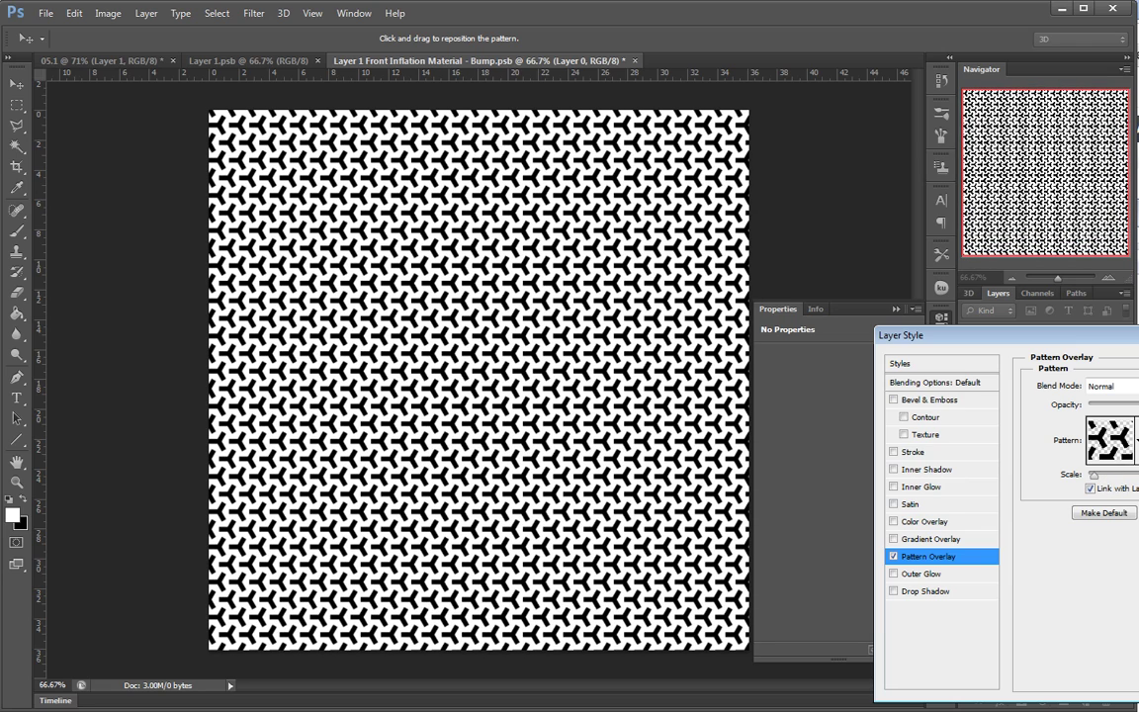
pyautogui.press('Return')
# Save and close the bump texture, and orbit the scene to inspect the relief on the slab's front
pyautogui.hotkey('ctrl', 's')
pyautogui.click(628, 60)
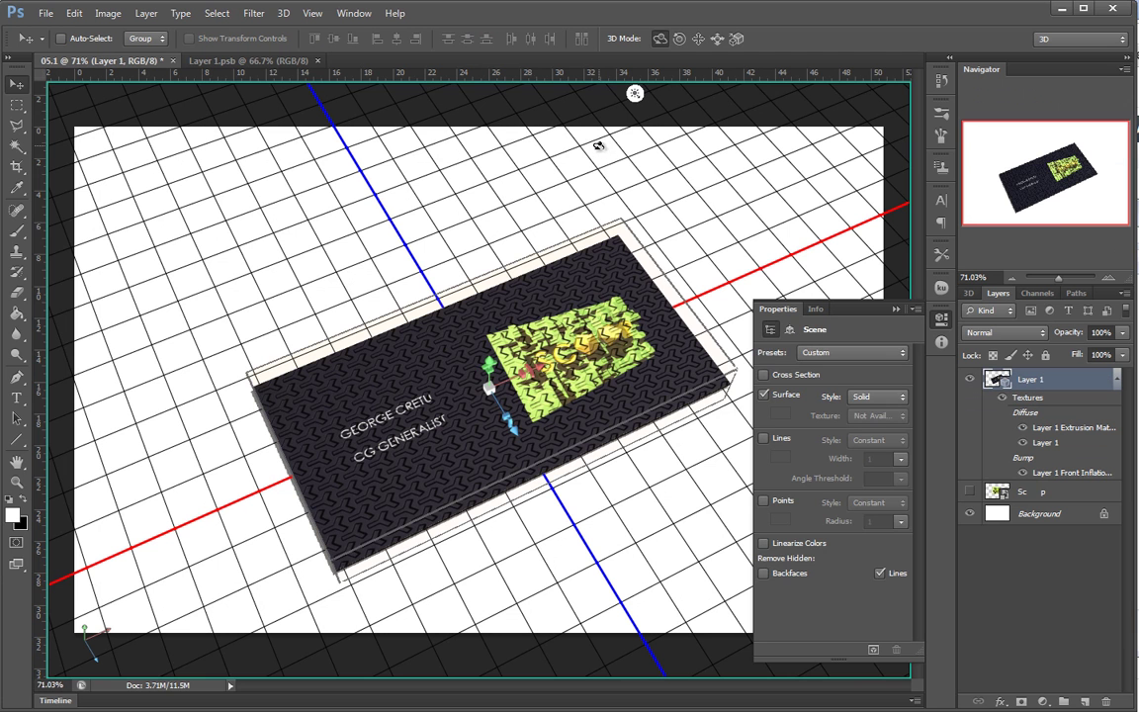
pyautogui.moveTo(341, 136); pyautogui.dragTo(346, 178)
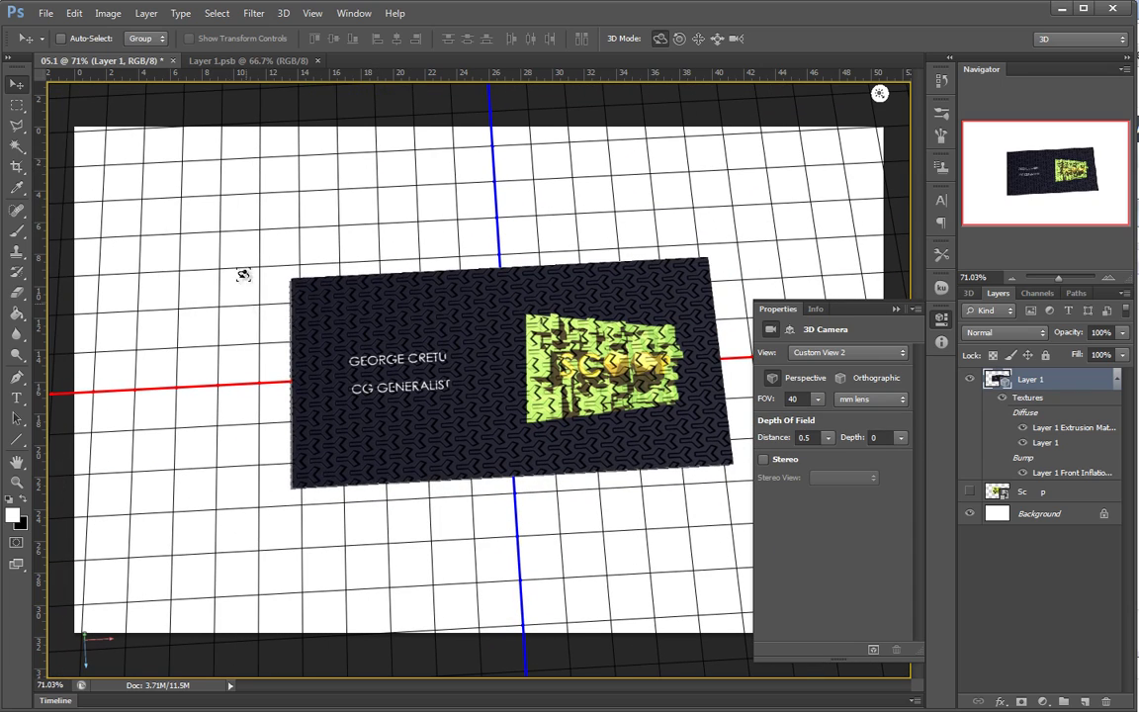
pyautogui.click(413, 466)
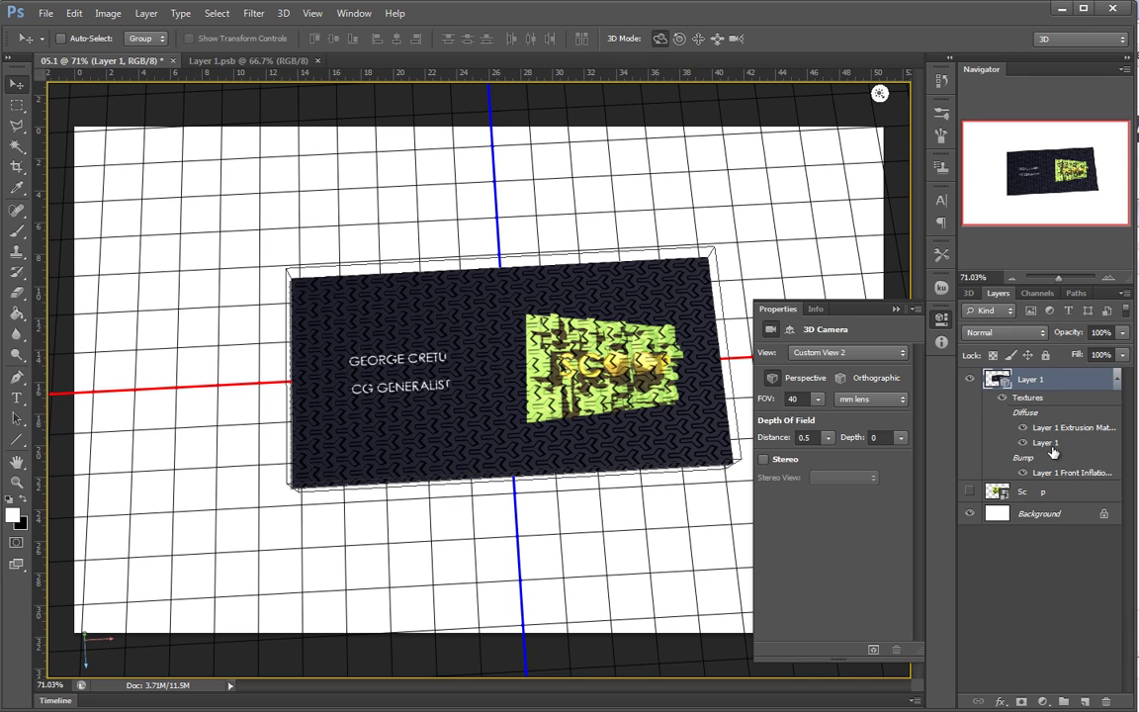
# Open the front inflation bump texture and set its document height to 50 percent in Image Size
pyautogui.doubleClick(1060, 474)
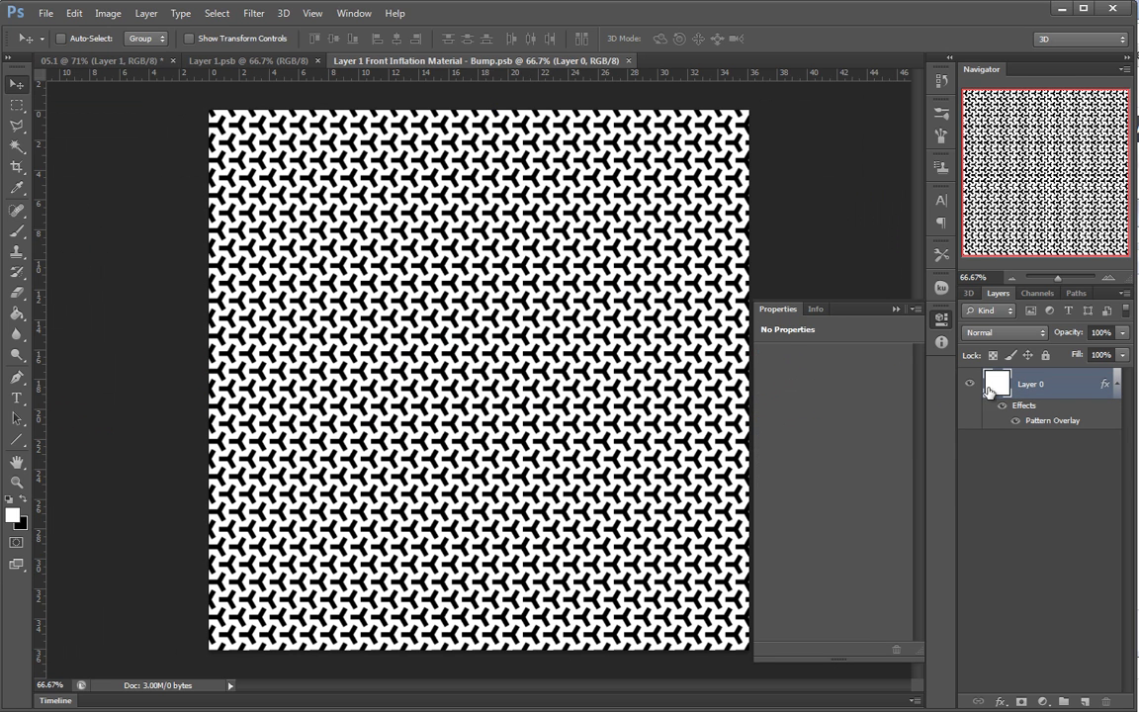
pyautogui.click(106, 14)
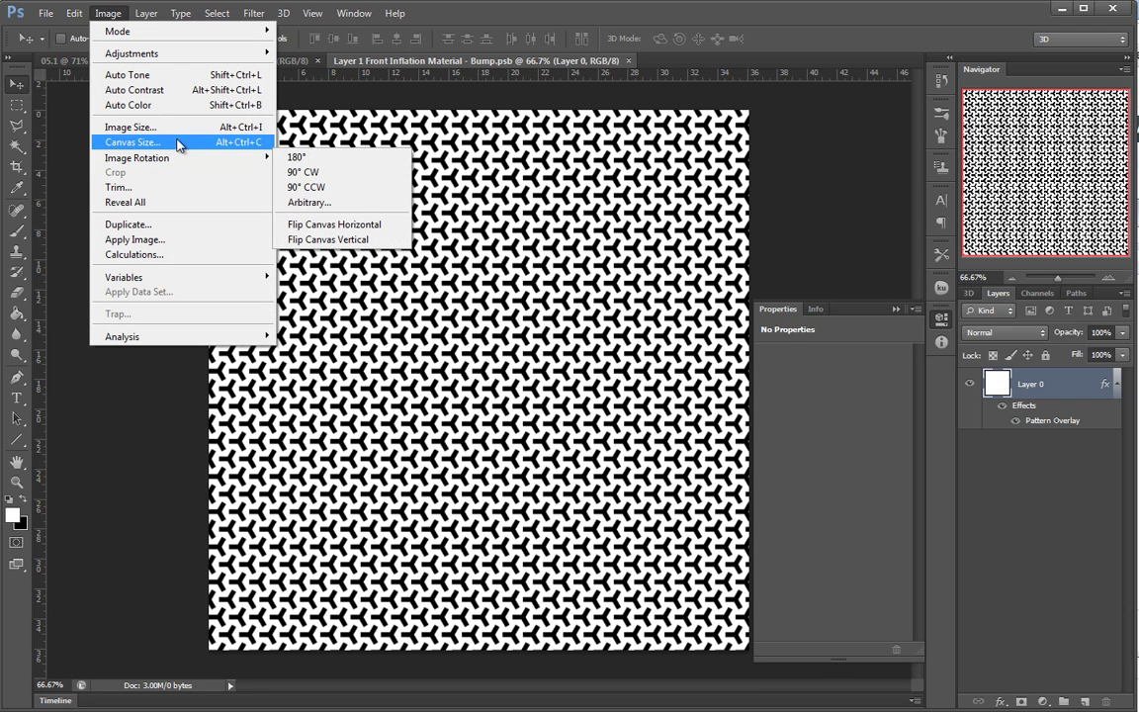
pyautogui.click(158, 127)
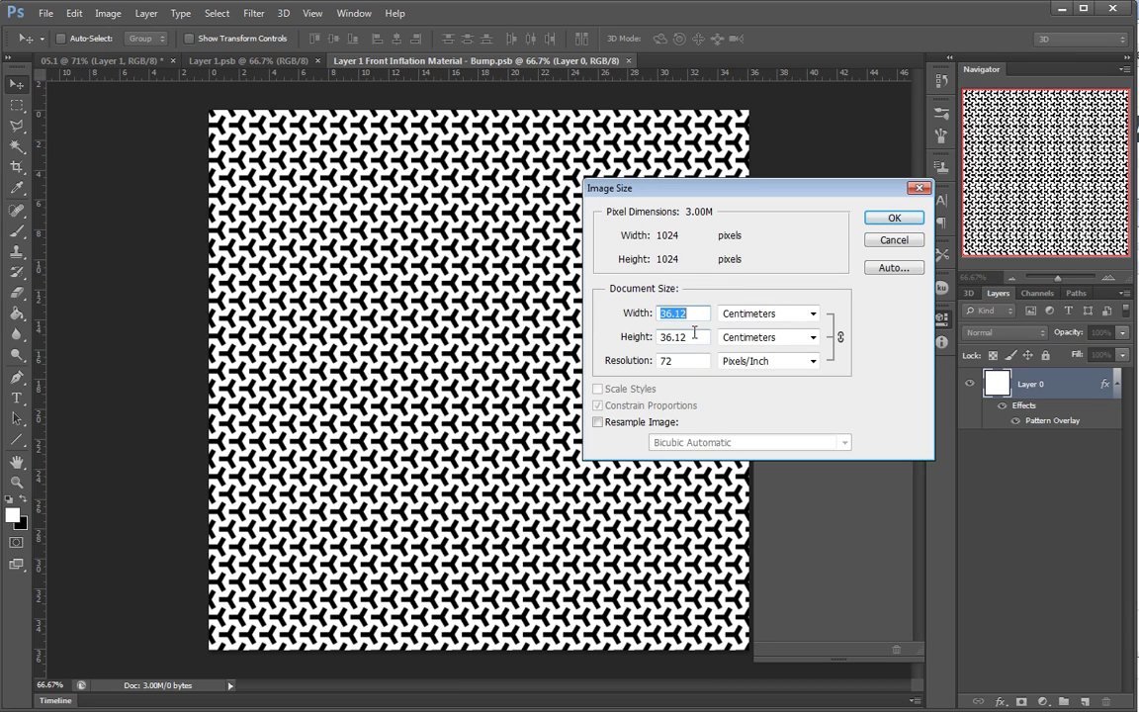
pyautogui.press('Tab')
pyautogui.click(813, 337)
pyautogui.click(749, 349)
pyautogui.doubleClick(689, 337)
pyautogui.write('50')
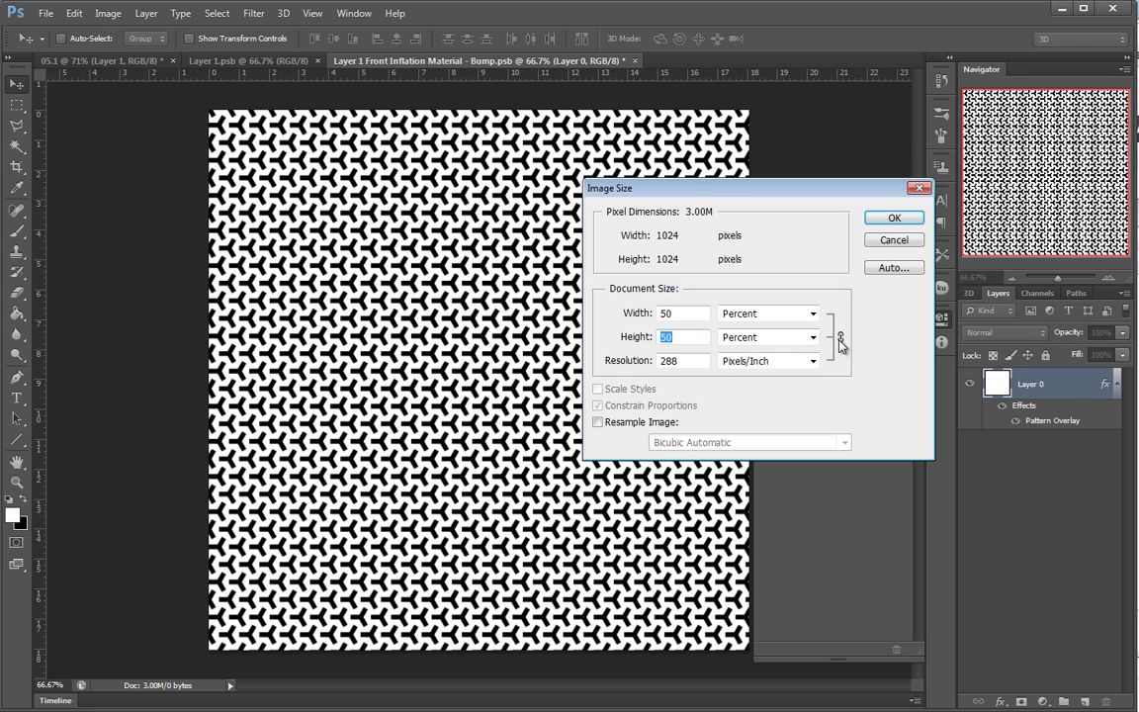
# Resample the bump texture to 100 percent width and 50 percent height, with Constrain Proportions off
pyautogui.click(598, 422)
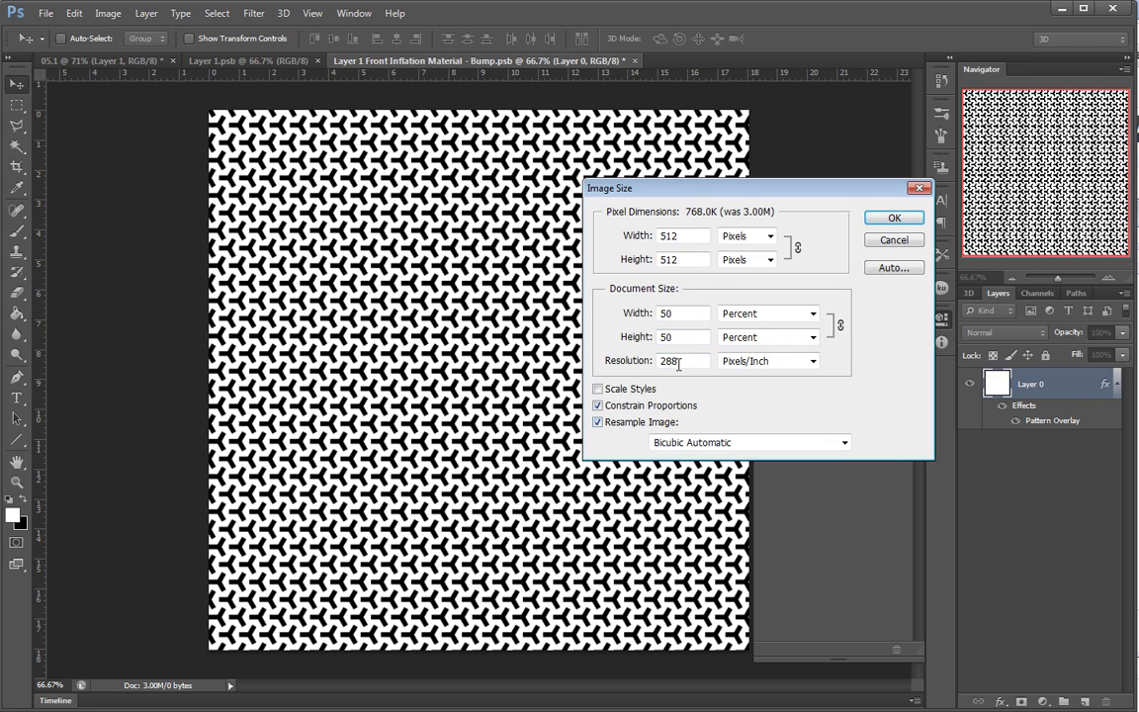
pyautogui.write('100')
pyautogui.click(842, 326)
pyautogui.click(632, 406)
pyautogui.click(685, 337)
pyautogui.write('50')
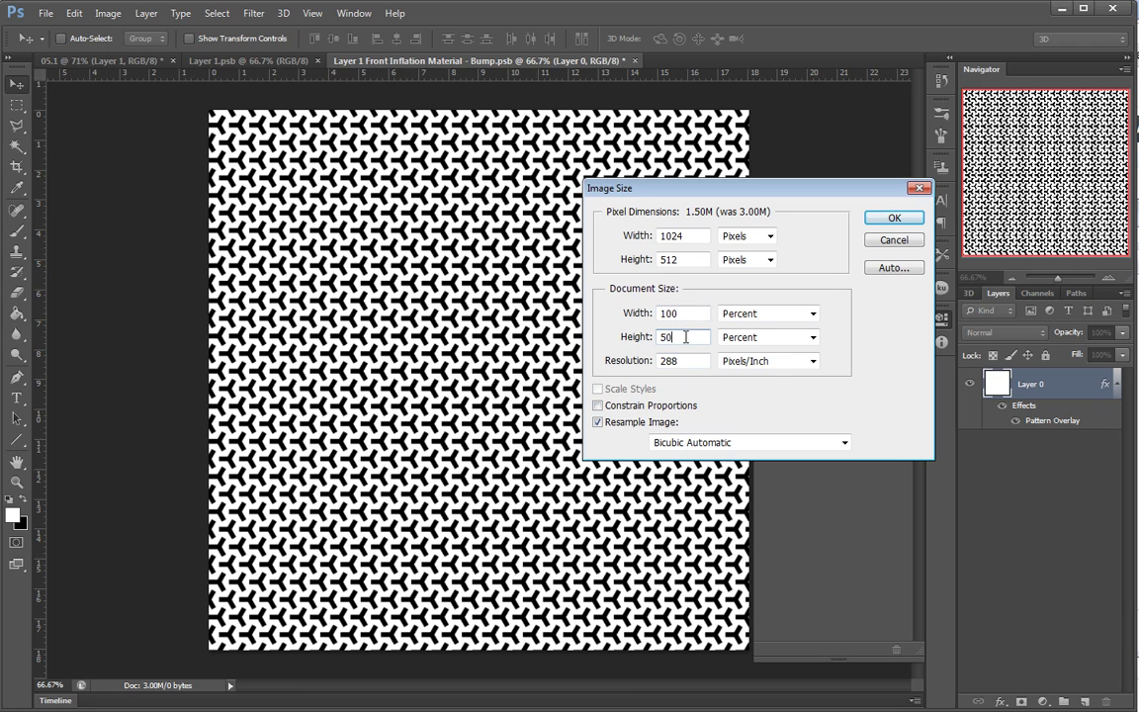
pyautogui.click(895, 226)
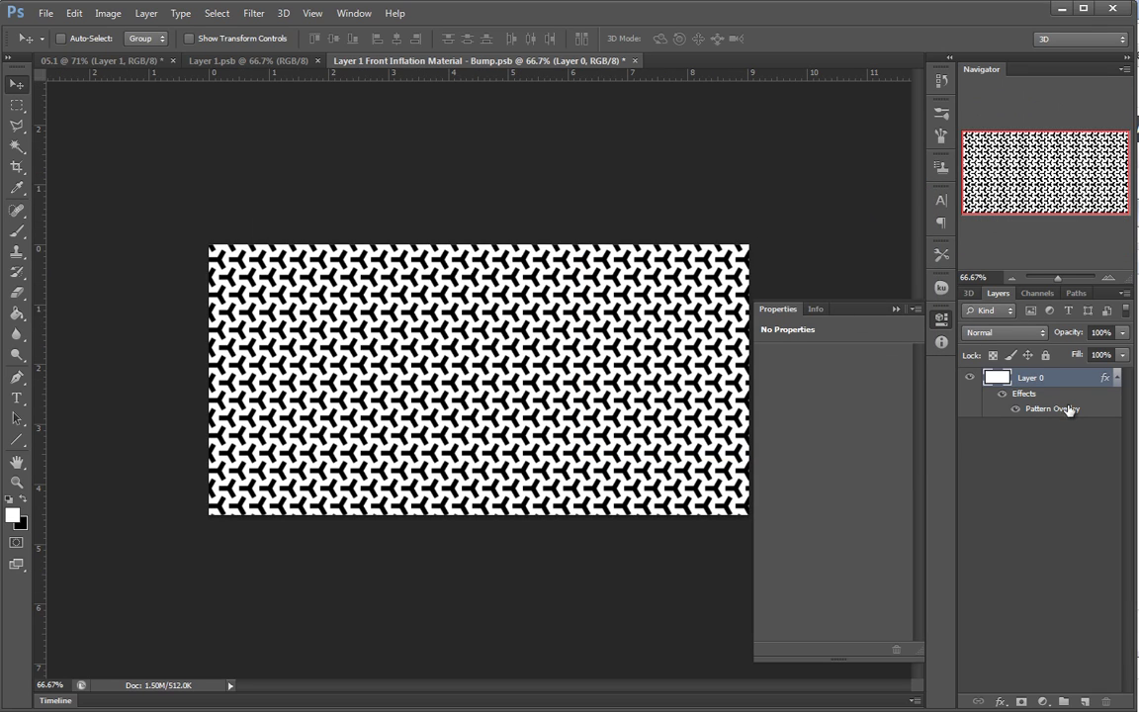
# Set the Pattern Overlay scale on Layer 0 to 25 percent, and save and close the bump texture
pyautogui.doubleClick(1098, 413)
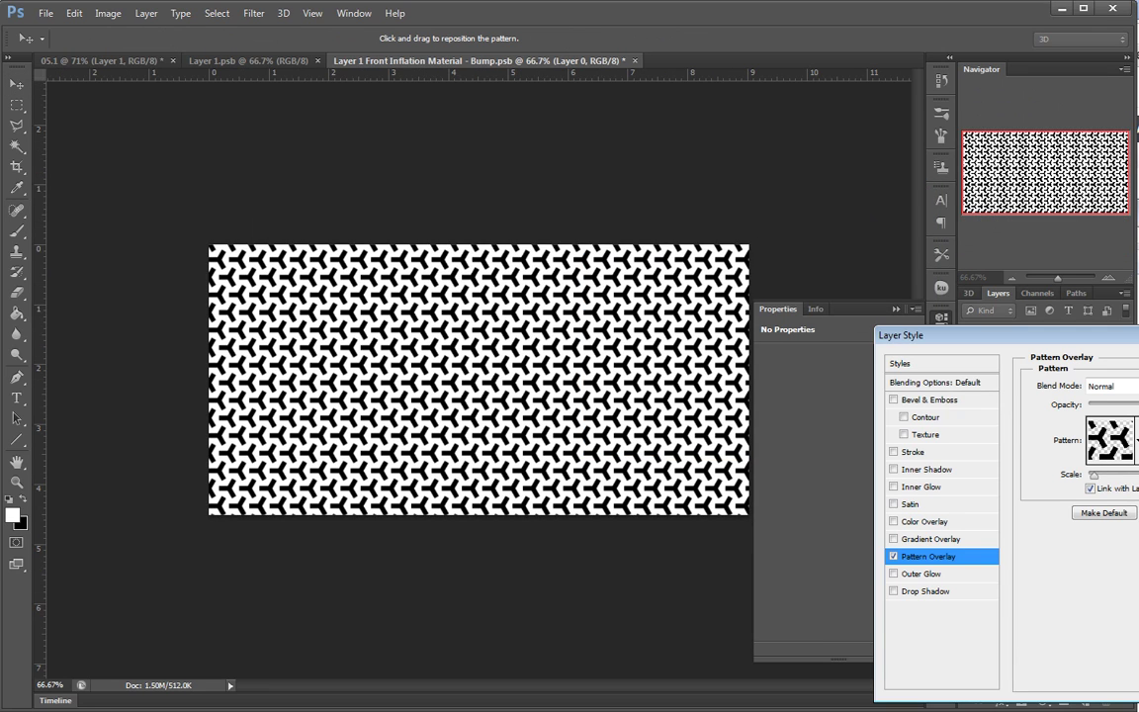
pyautogui.write('25')
pyautogui.press('Return')
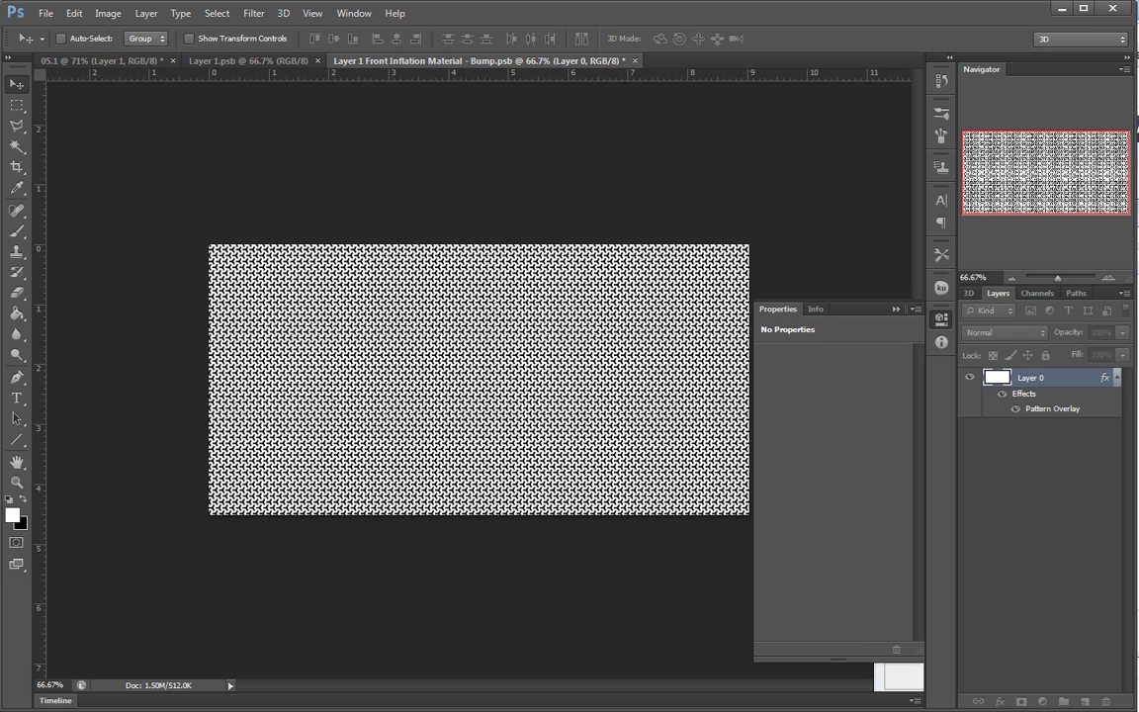
pyautogui.hotkey('ctrl', 's')
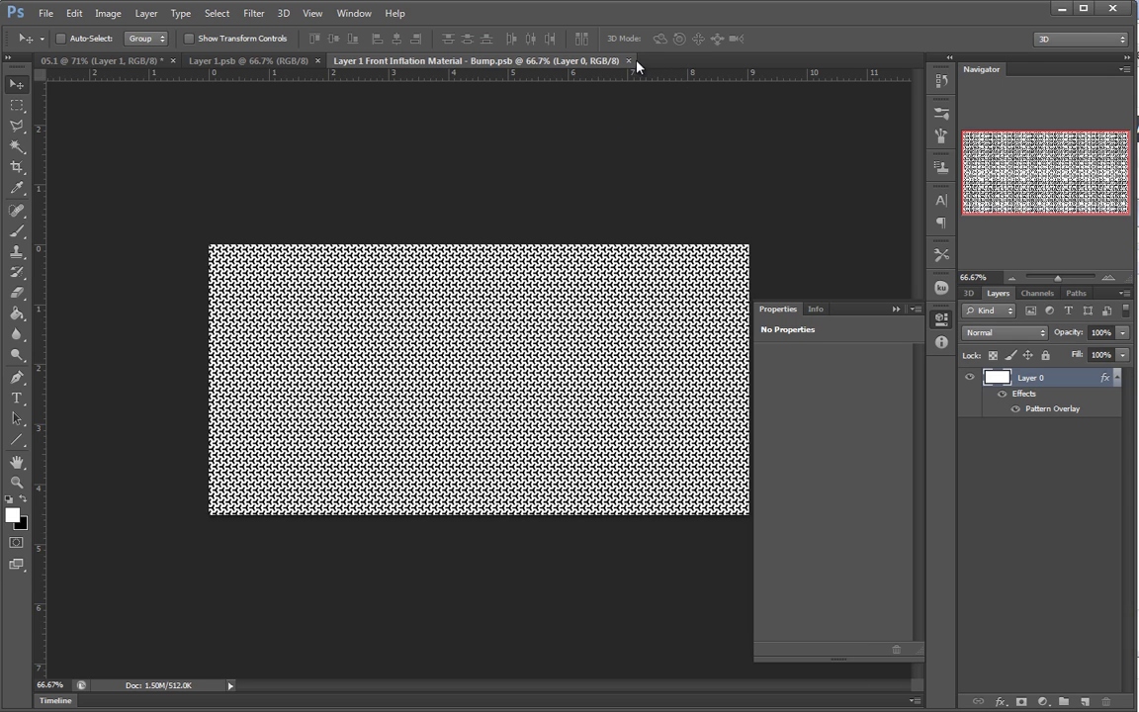
pyautogui.click(630, 61)
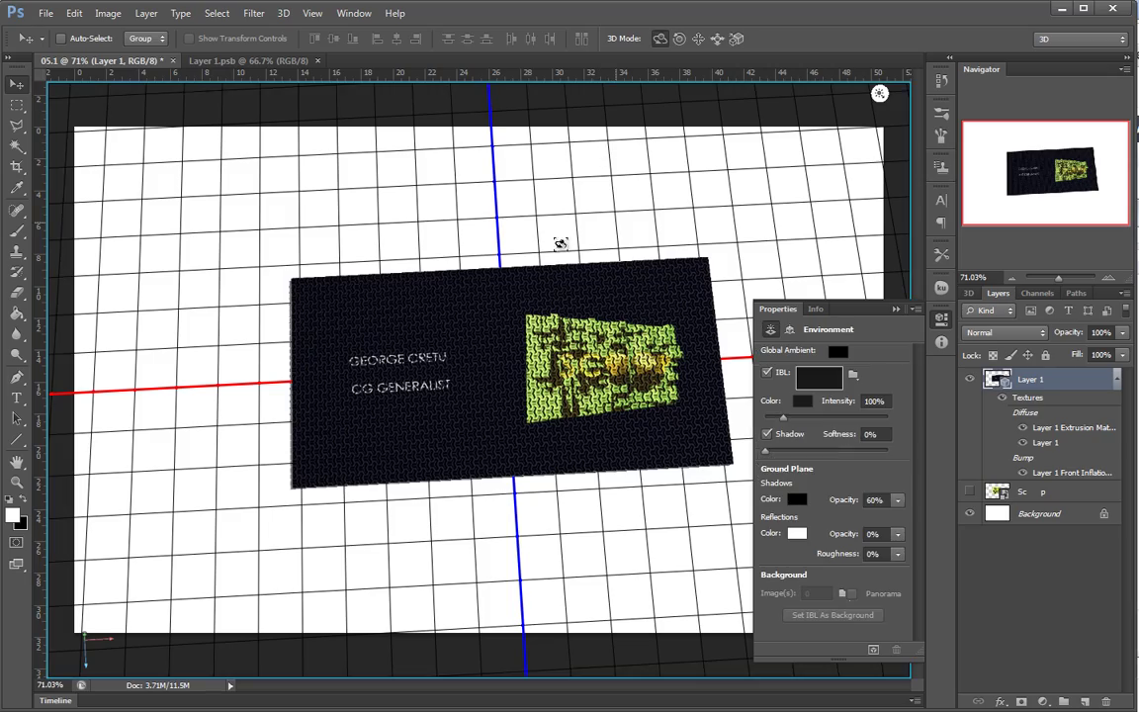
# Orbit to a low angle over the business card and rotate the infinite light's direction
pyautogui.moveTo(357, 225); pyautogui.dragTo(462, 182)
pyautogui.moveTo(340, 251); pyautogui.dragTo(330, 206)
pyautogui.click(603, 92)
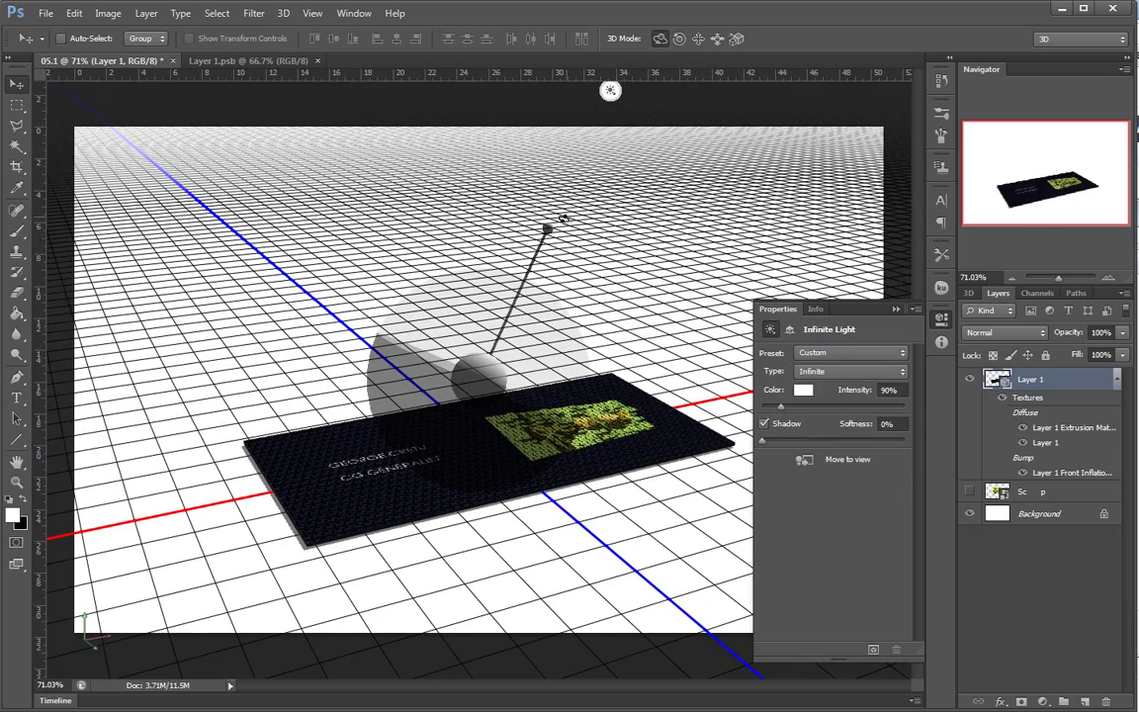
pyautogui.moveTo(551, 228); pyautogui.dragTo(356, 222)
pyautogui.click(321, 330)
pyautogui.click(463, 581)
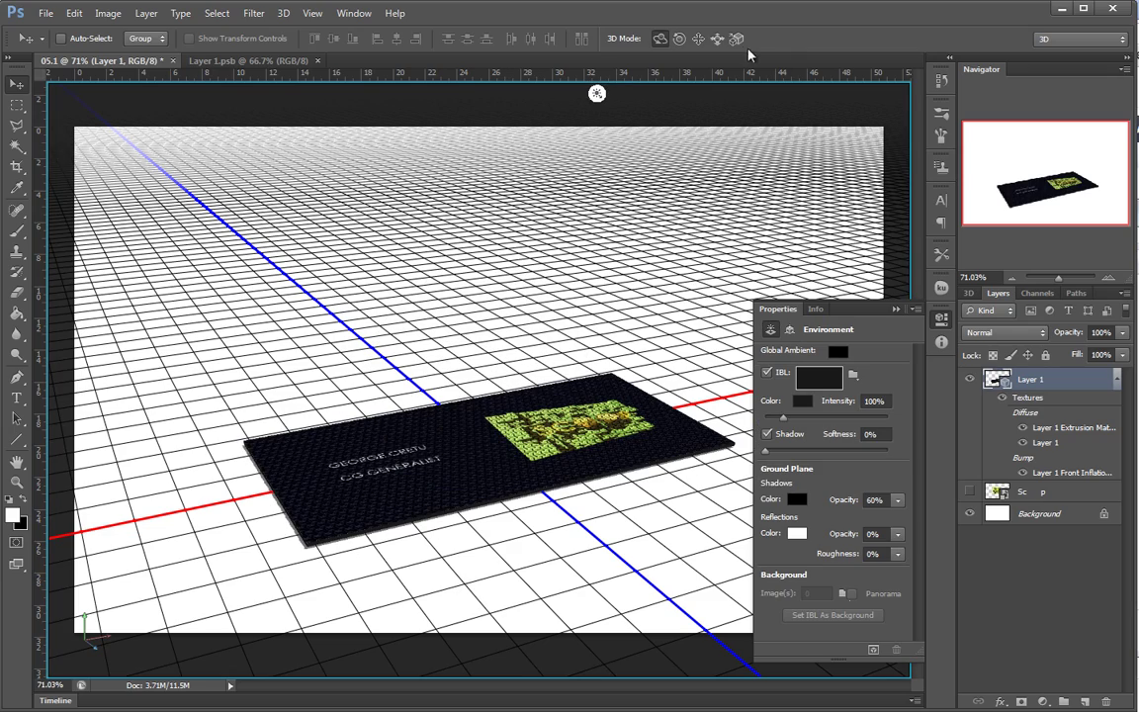
# Bring the camera close to the business card to examine the bump relief on its front
pyautogui.click(697, 39)
pyautogui.moveTo(431, 474); pyautogui.dragTo(520, 509)
pyautogui.click(717, 39)
pyautogui.moveTo(575, 374); pyautogui.dragTo(666, 617)
pyautogui.click(661, 40)
pyautogui.moveTo(425, 231); pyautogui.dragTo(449, 263)
pyautogui.click(698, 39)
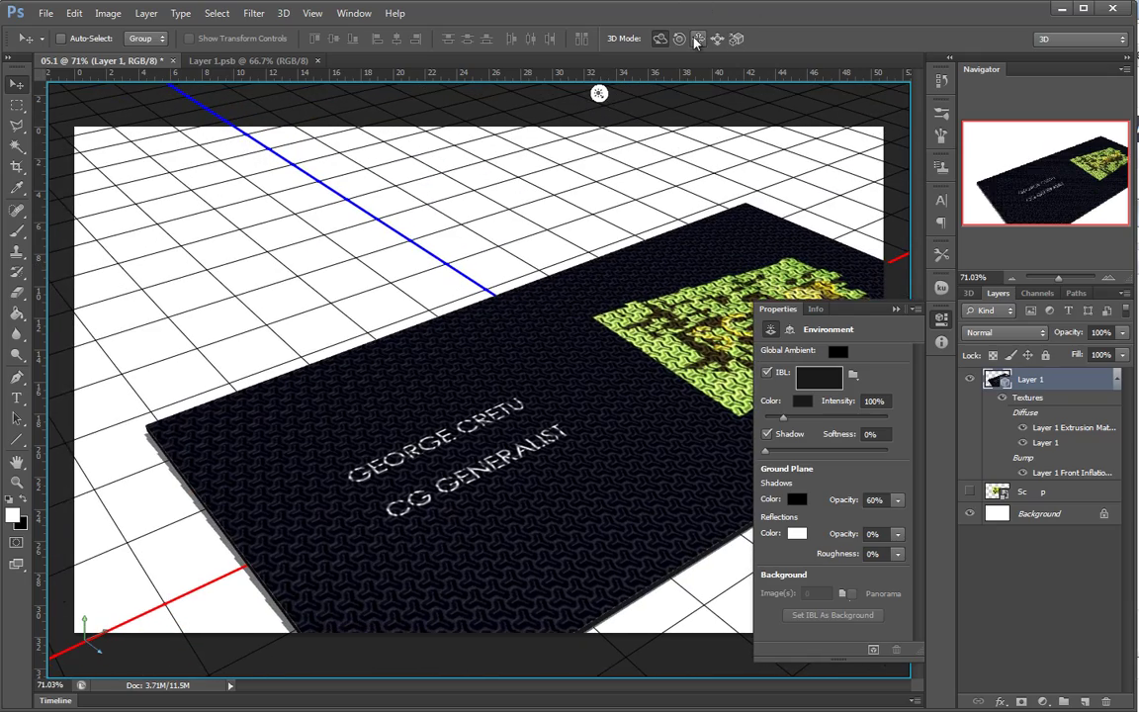
pyautogui.moveTo(678, 208); pyautogui.dragTo(583, 129)
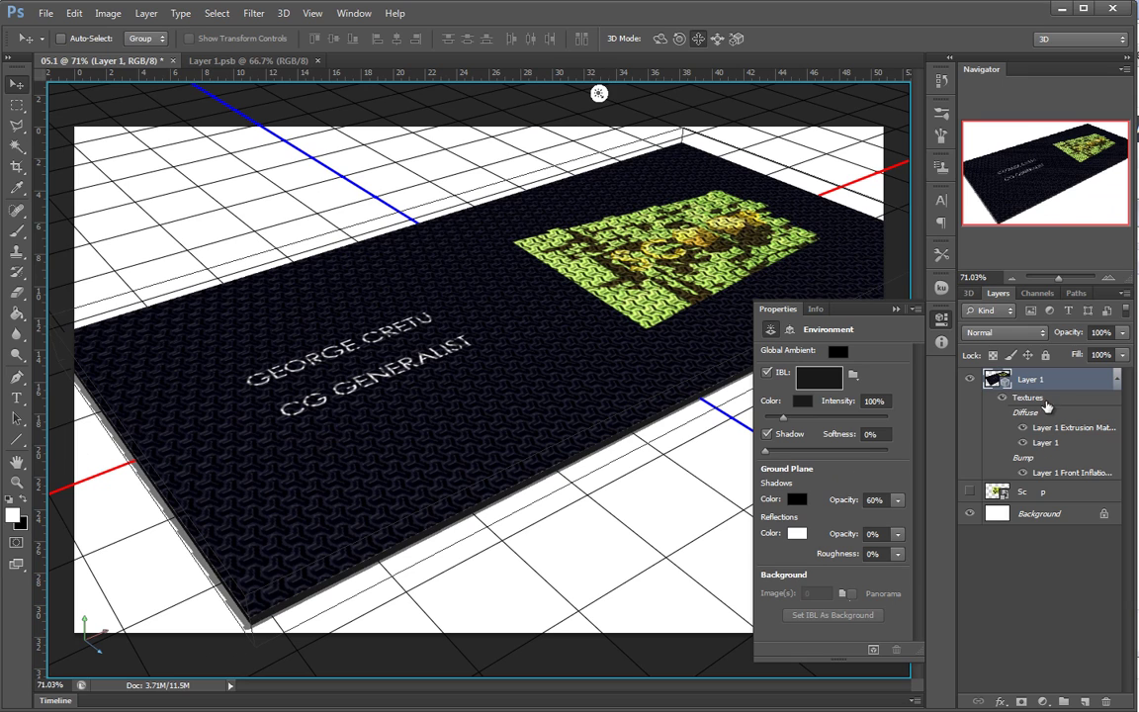
# Set the front inflation material to 6% shine, 17% reflection and 34% roughness
pyautogui.click(972, 294)
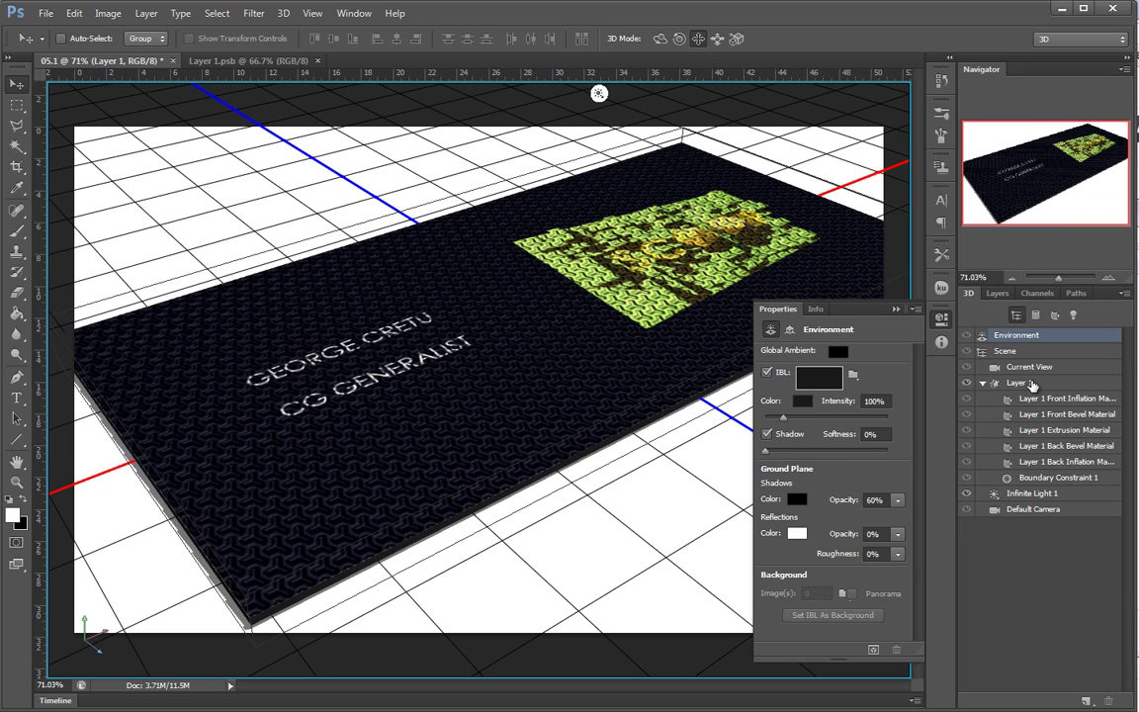
pyautogui.click(996, 384)
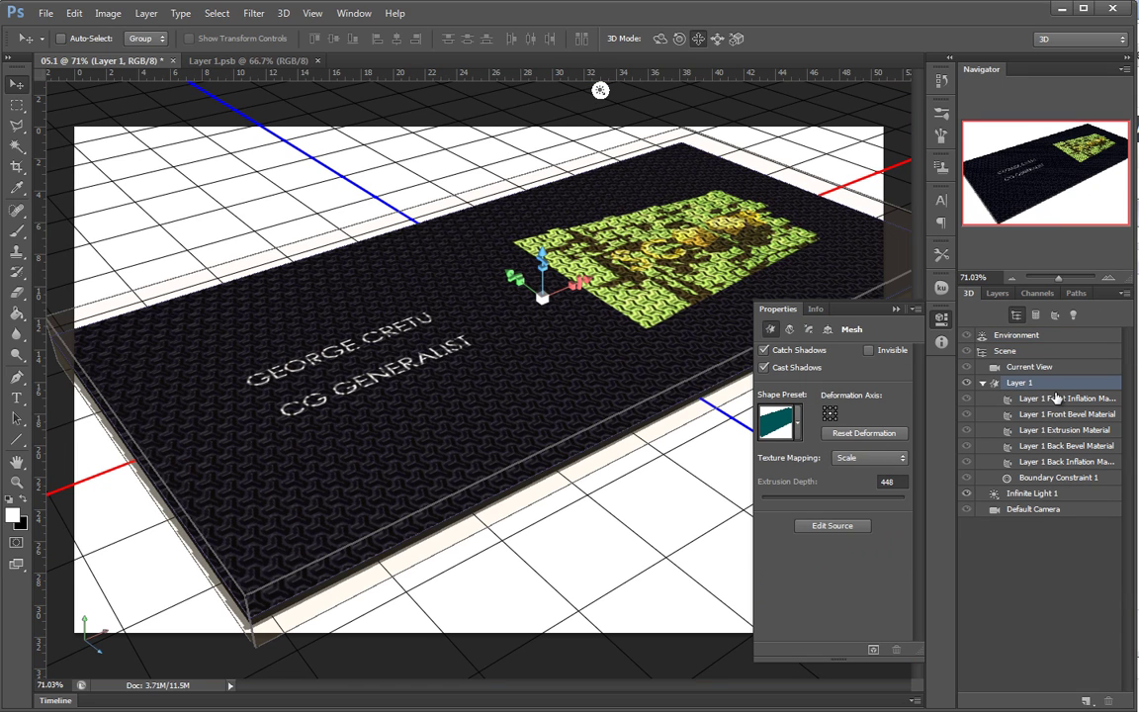
pyautogui.click(1054, 400)
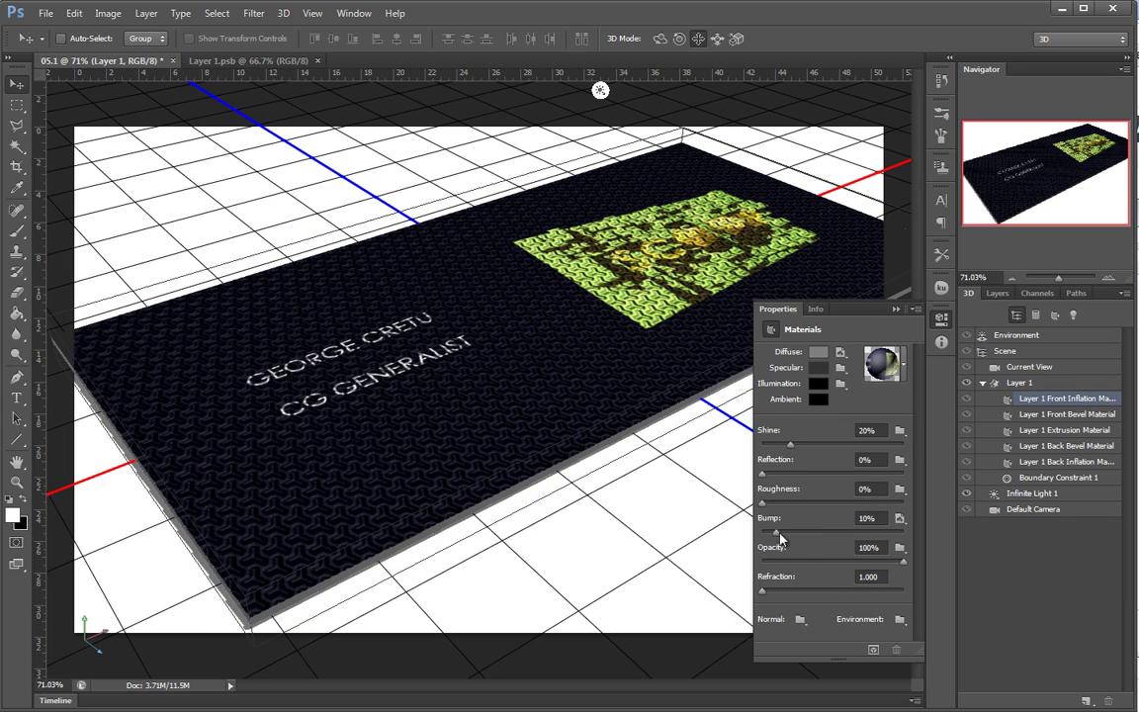
pyautogui.moveTo(776, 446); pyautogui.dragTo(836, 507)
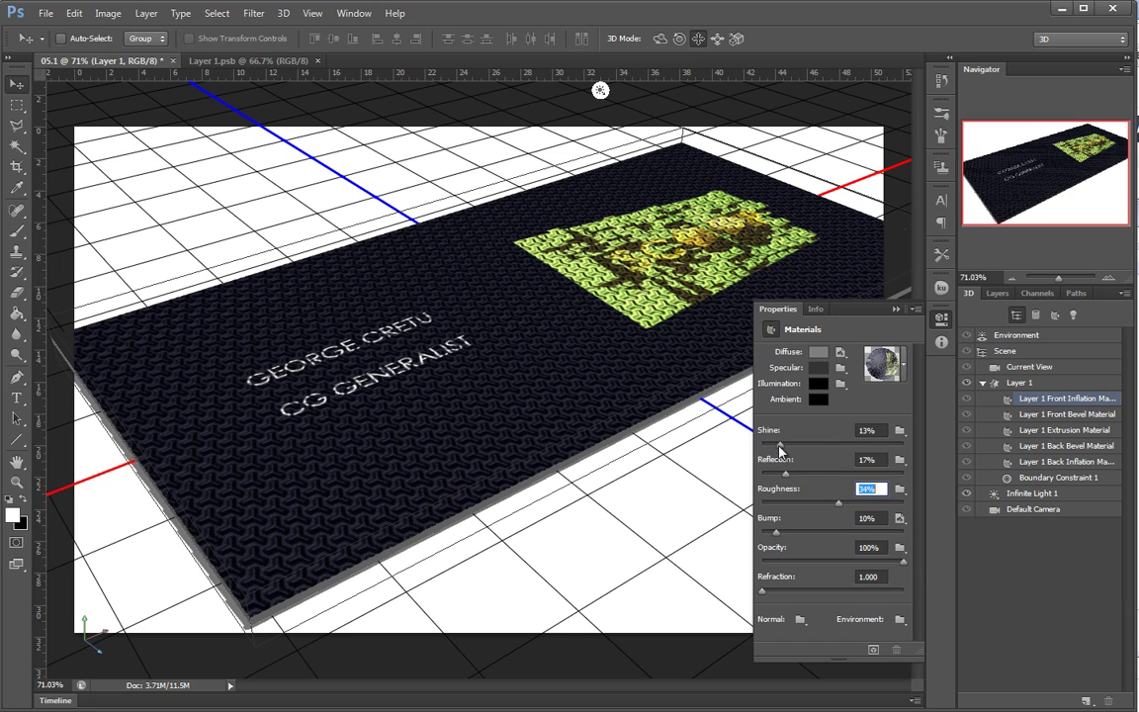
pyautogui.moveTo(779, 447); pyautogui.dragTo(772, 447)
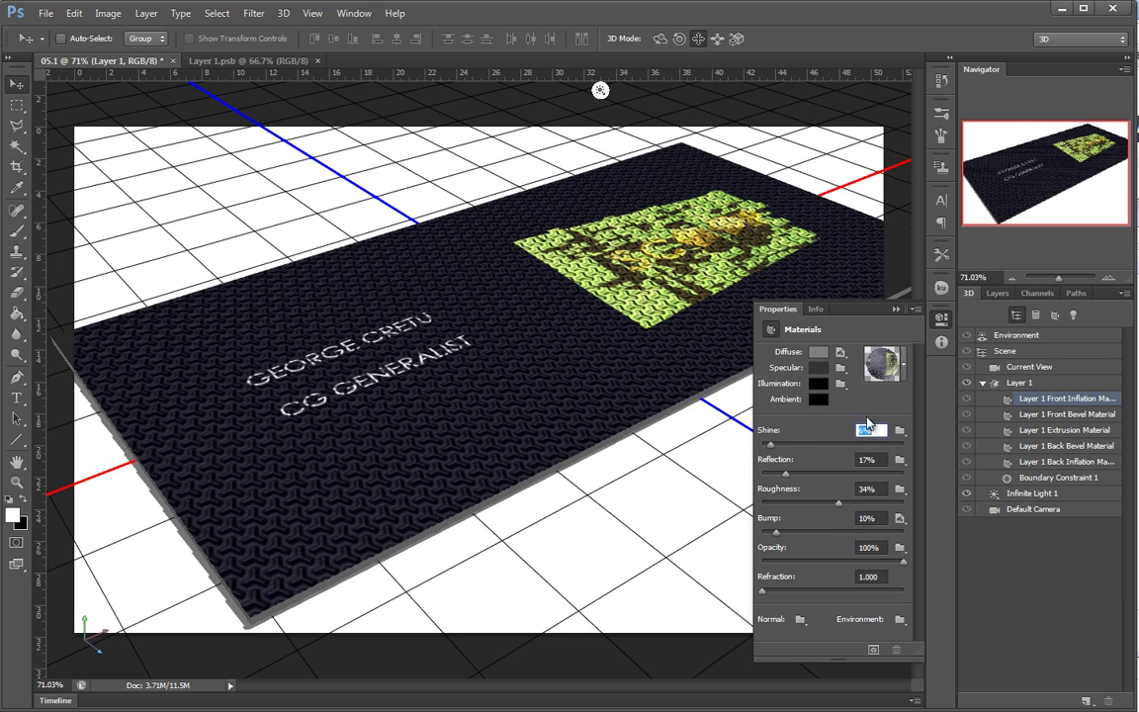
# Reduce the front inflation material's bump to 1% and orbit slightly to check the card's surface
pyautogui.moveTo(773, 534); pyautogui.dragTo(759, 537)
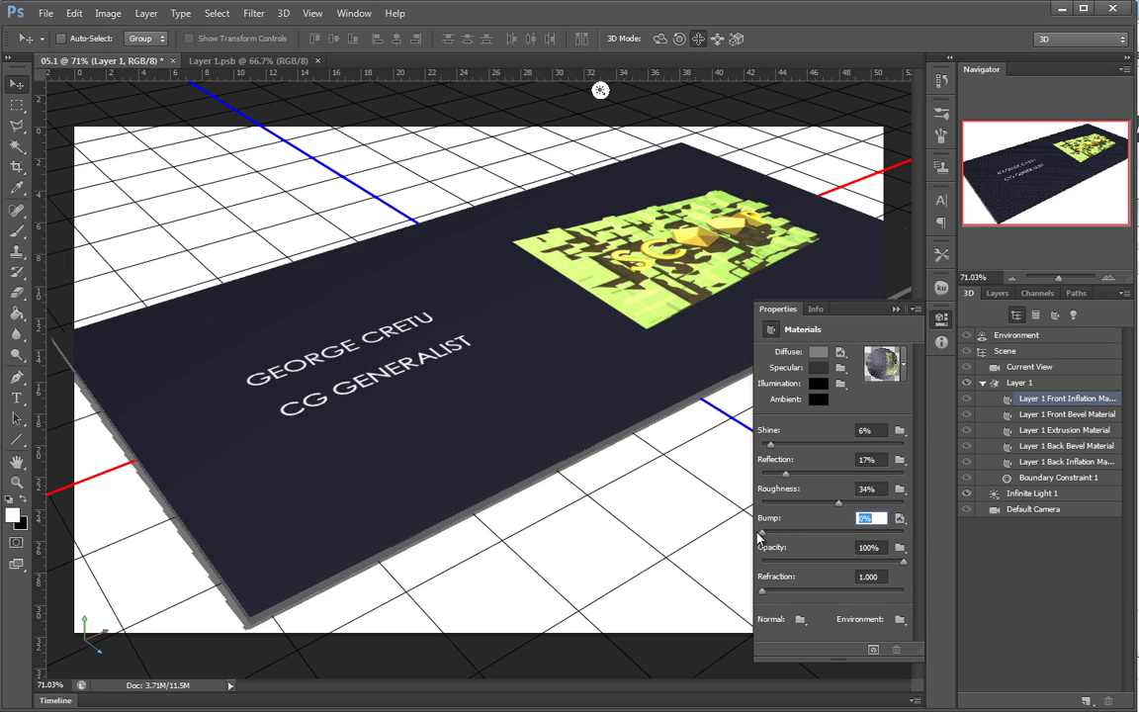
pyautogui.press('Up')
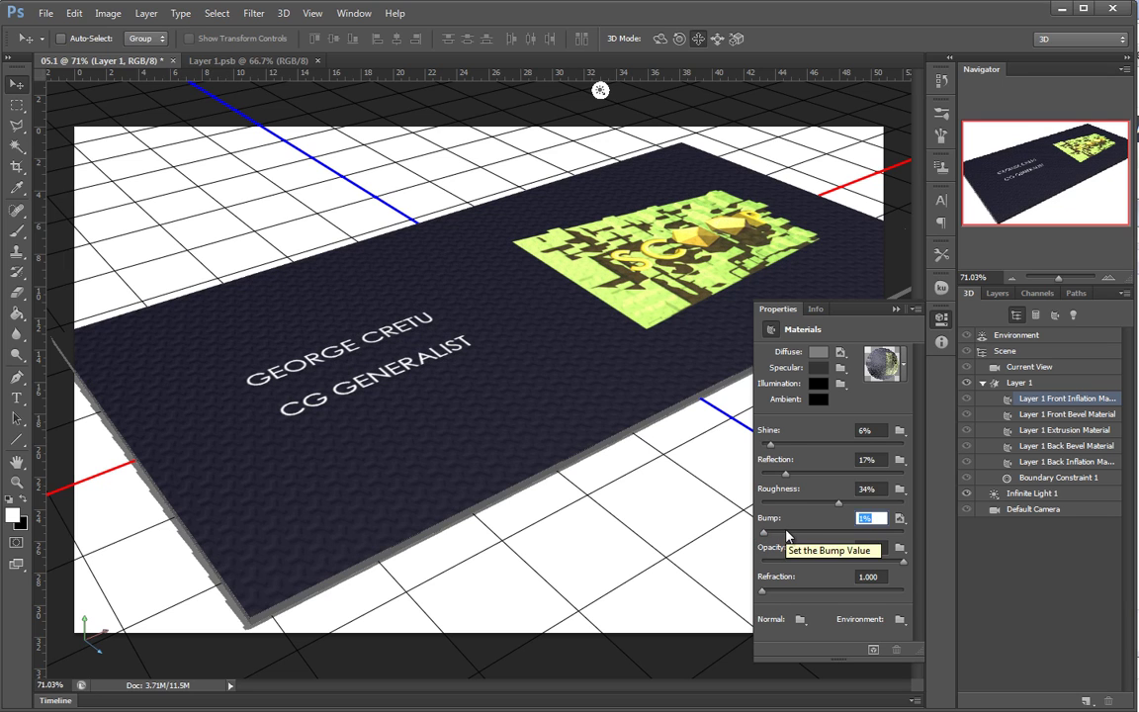
pyautogui.click(637, 546)
pyautogui.click(662, 39)
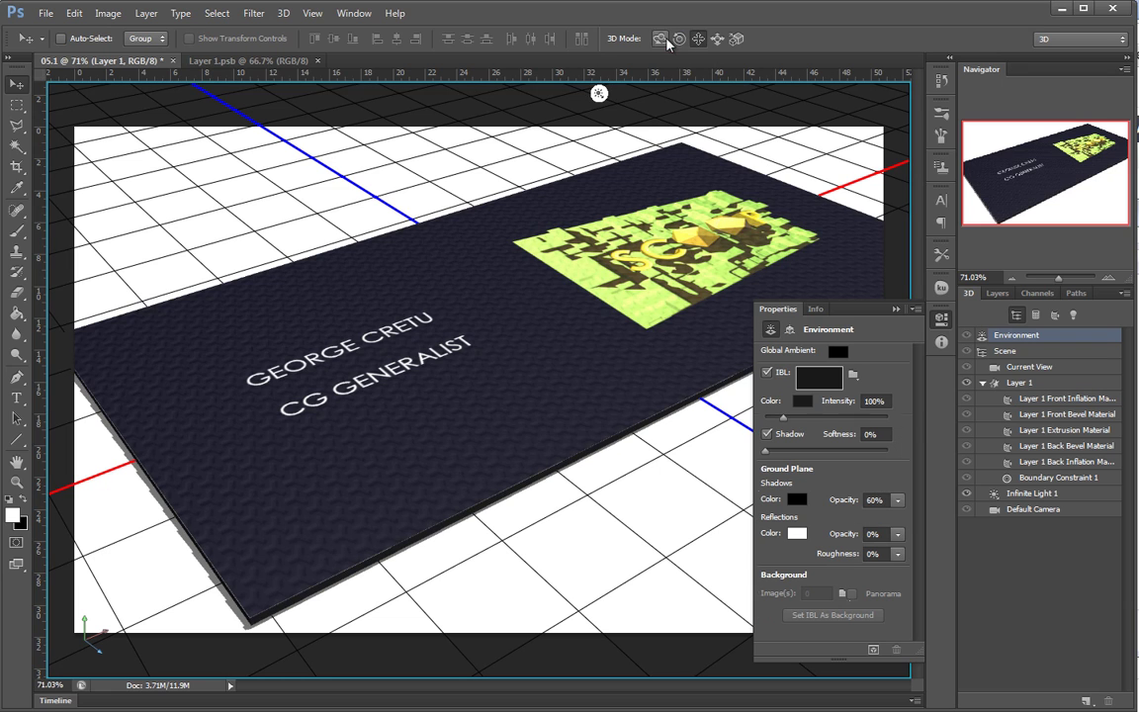
pyautogui.moveTo(328, 193); pyautogui.dragTo(324, 193)
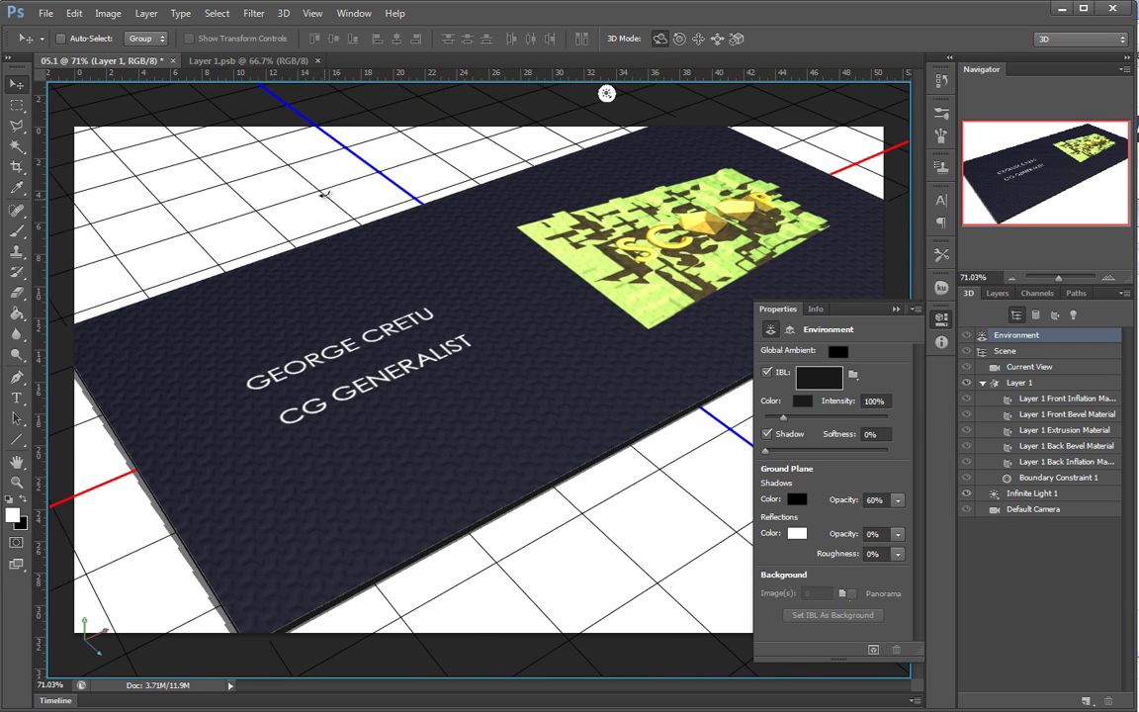
# Reopen the front inflation material's bump texture and set the Pattern Overlay scale on Layer 0 to 20 percent
pyautogui.click(1025, 385)
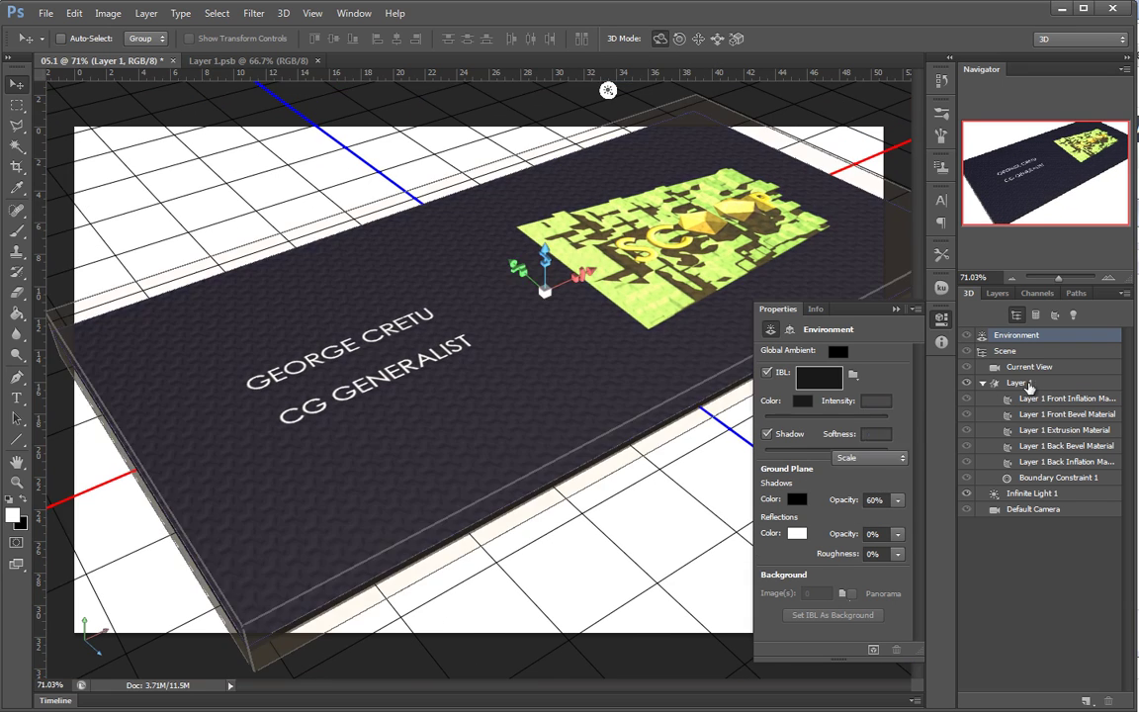
pyautogui.click(1061, 399)
pyautogui.click(900, 521)
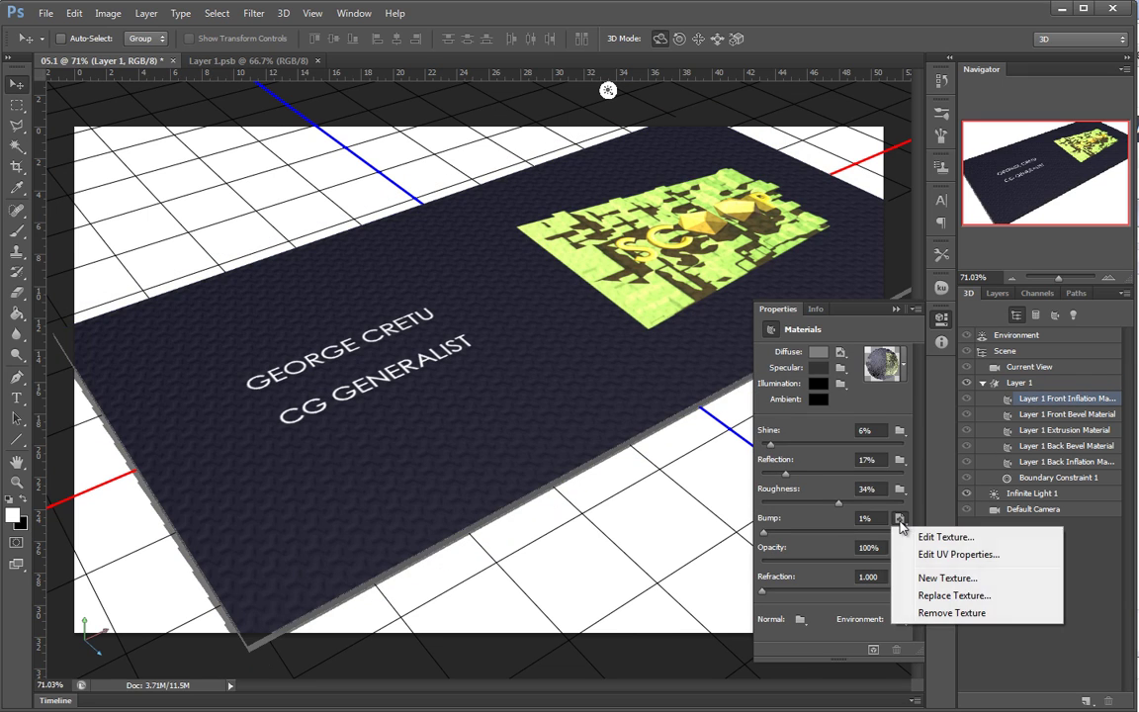
pyautogui.click(826, 533)
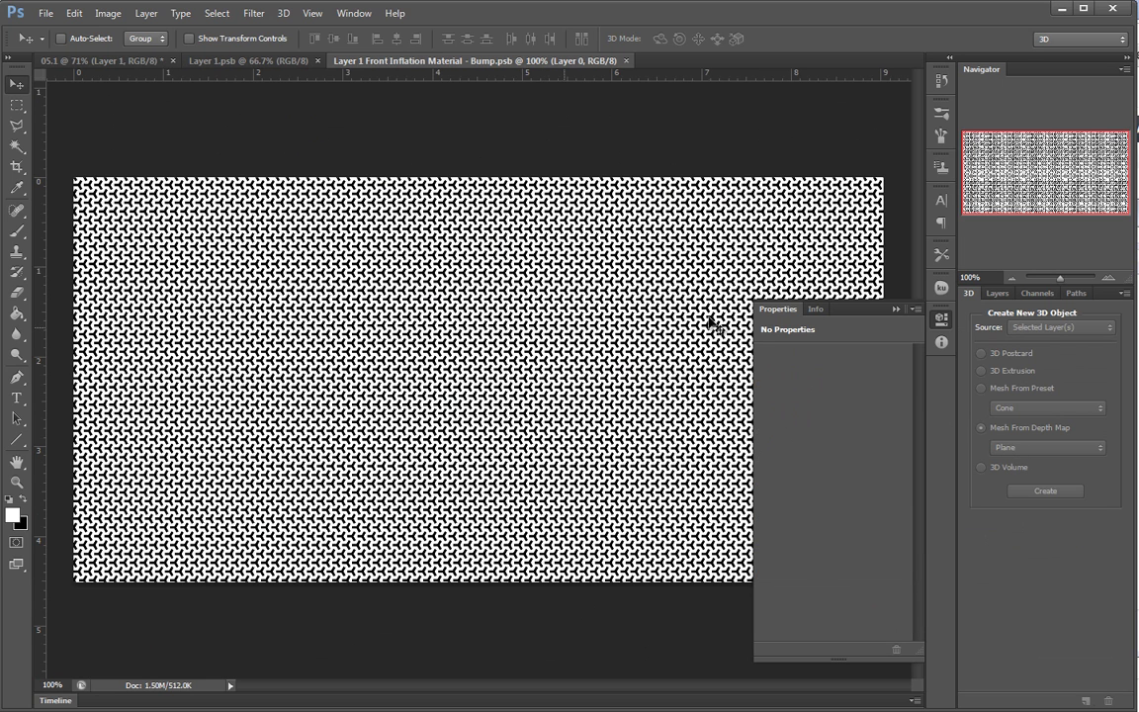
pyautogui.click(997, 292)
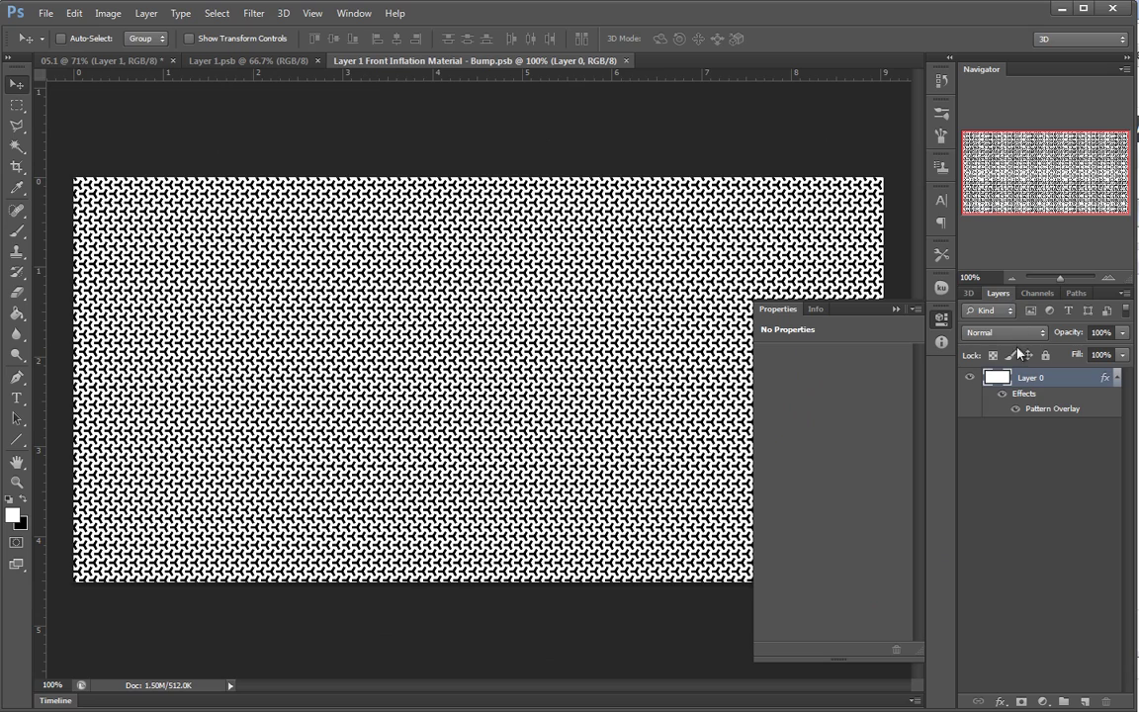
pyautogui.doubleClick(1062, 412)
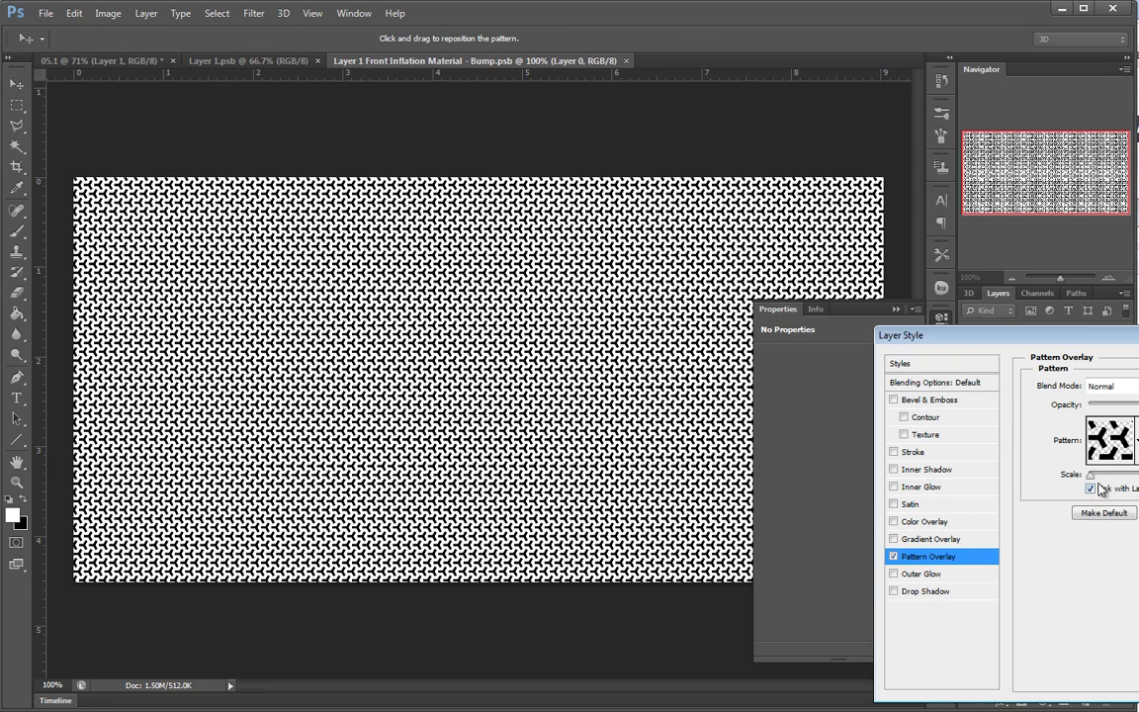
pyautogui.moveTo(1090, 475); pyautogui.dragTo(1089, 475)
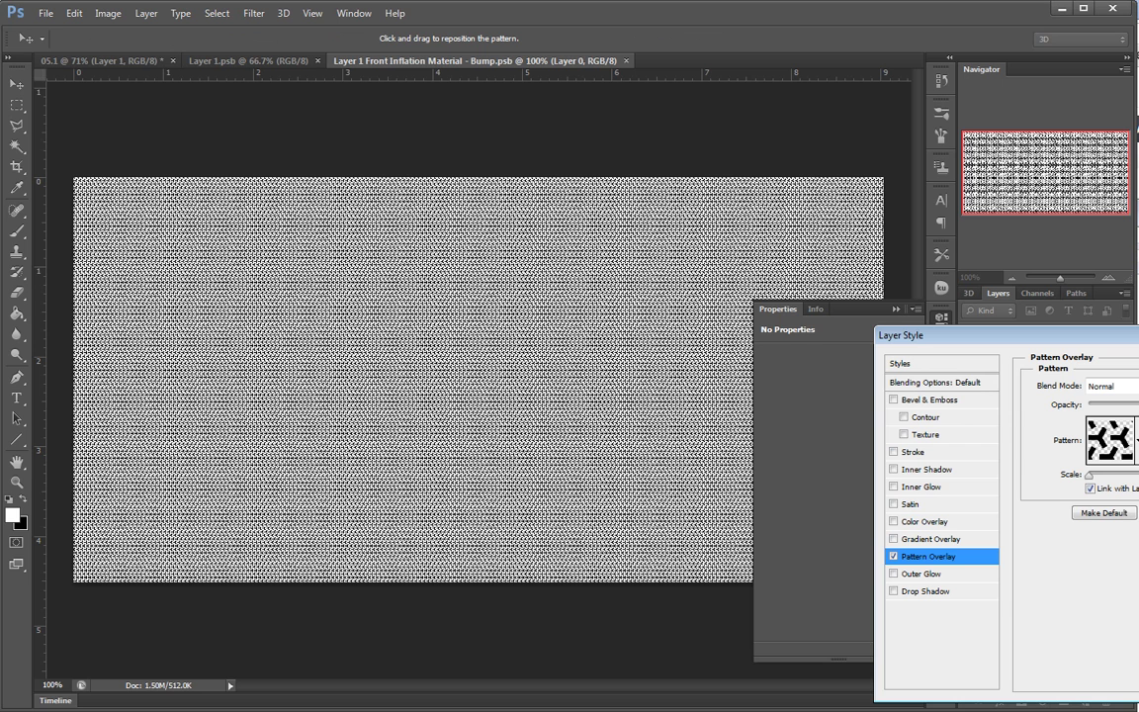
pyautogui.write('20')
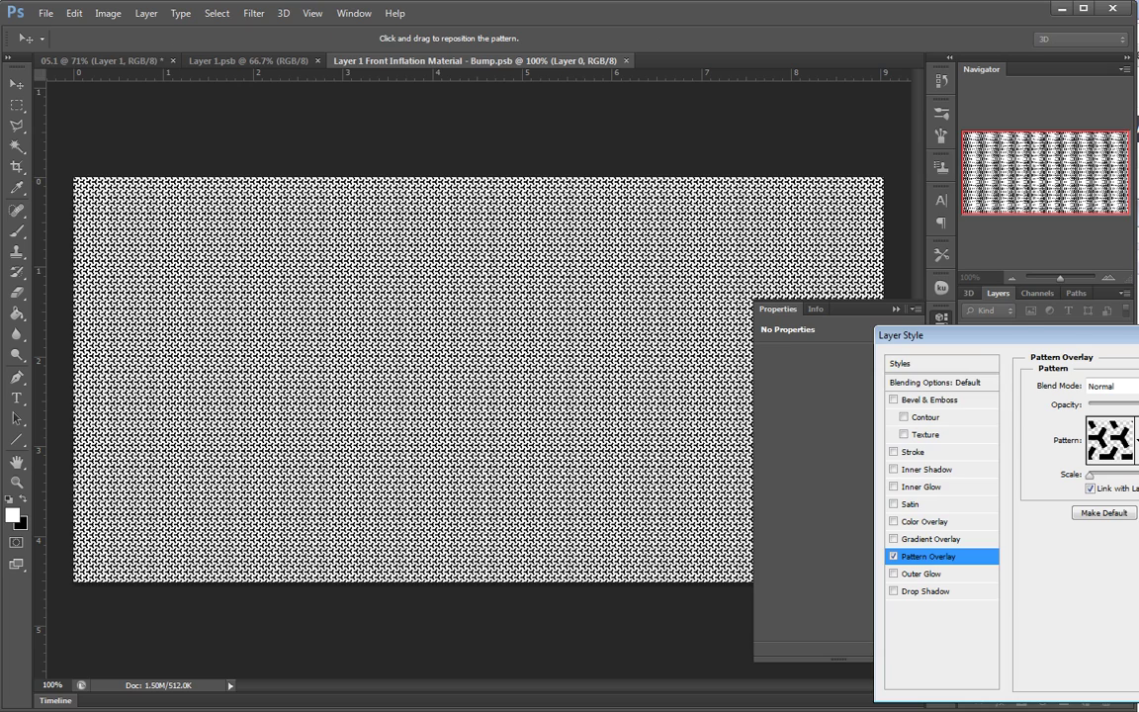
pyautogui.press('Return')
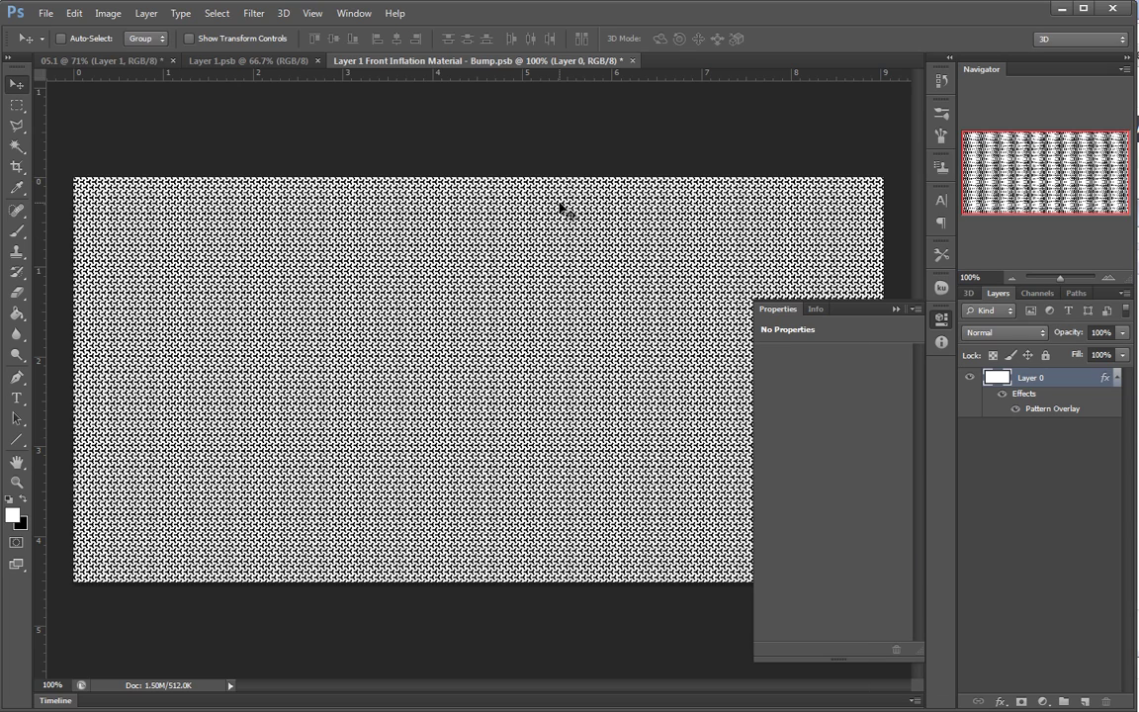
# Save and close the bump texture, and orbit the card to inspect the finer relief
pyautogui.hotkey('ctrl', 's')
pyautogui.click(626, 61)
pyautogui.click(297, 134)
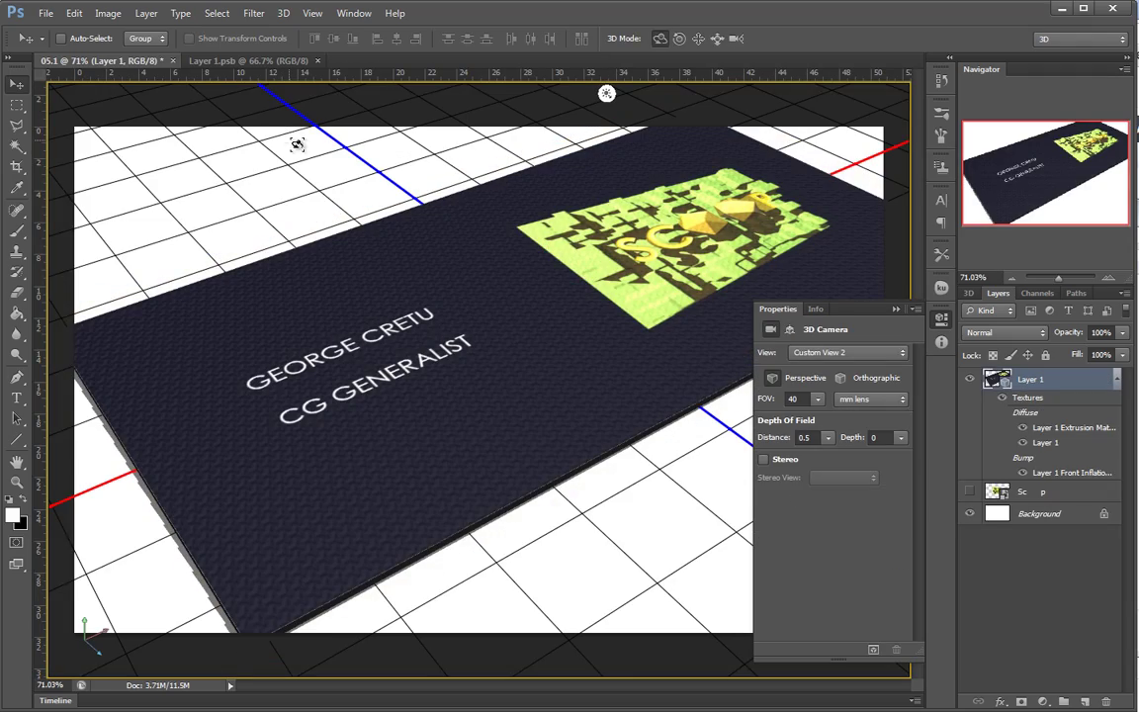
pyautogui.moveTo(678, 589)
pyautogui.mouseDown()
pyautogui.moveTo(684, 580)
pyautogui.moveTo(679, 592)
pyautogui.mouseUp()
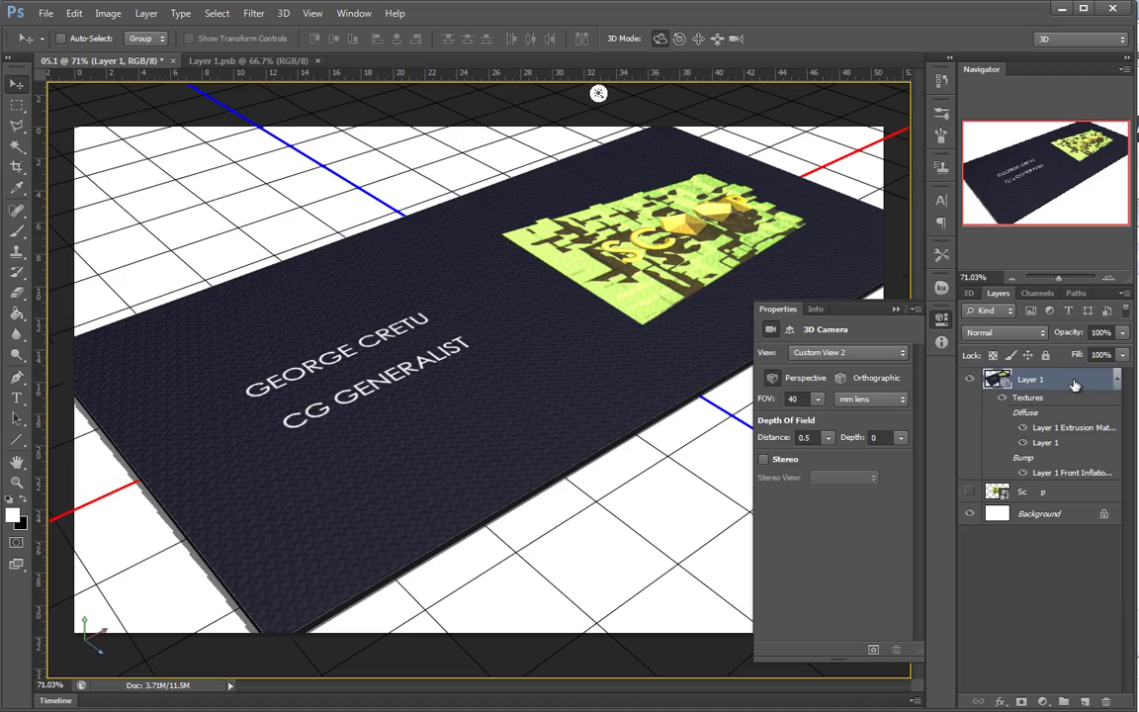
pyautogui.moveTo(644, 538)
pyautogui.mouseDown()
pyautogui.moveTo(668, 666)
pyautogui.moveTo(641, 547)
pyautogui.moveTo(582, 570)
pyautogui.moveTo(526, 565)
pyautogui.moveTo(656, 538)
pyautogui.mouseUp()
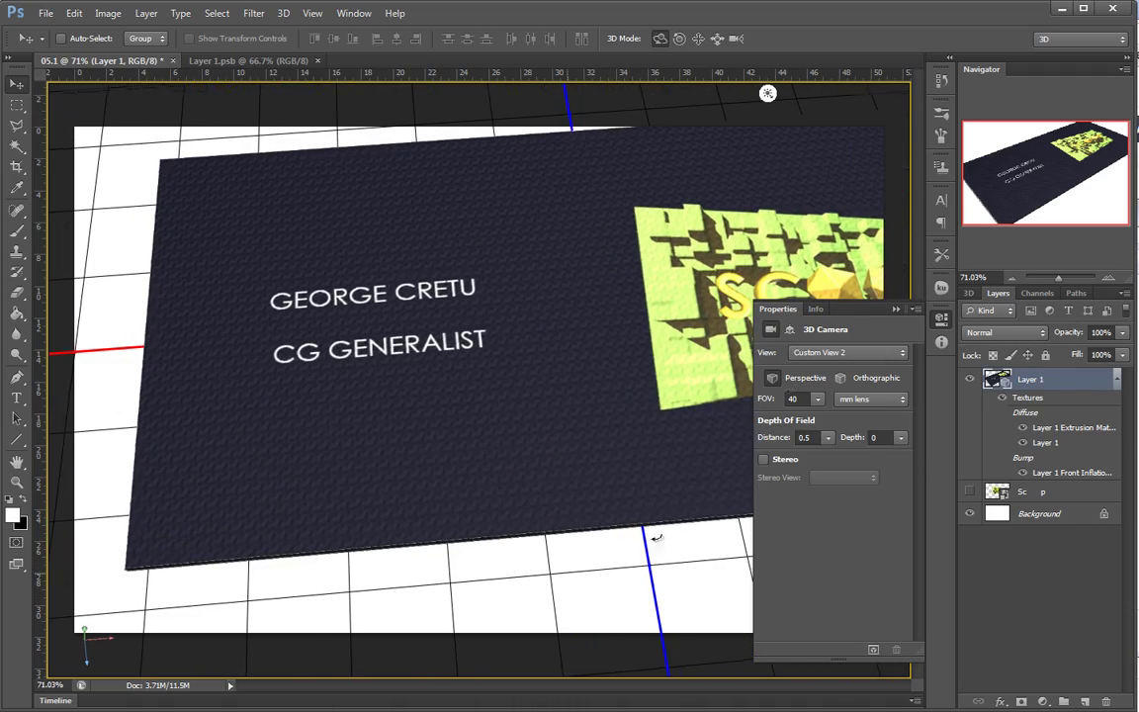
# Orbit and pan the camera to examine the business card's surface relief, text and edges from several angles
pyautogui.click(895, 310)
pyautogui.moveTo(784, 358); pyautogui.dragTo(818, 254)
pyautogui.moveTo(561, 145)
pyautogui.mouseDown()
pyautogui.moveTo(561, 127)
pyautogui.moveTo(529, 145)
pyautogui.moveTo(543, 132)
pyautogui.mouseUp()
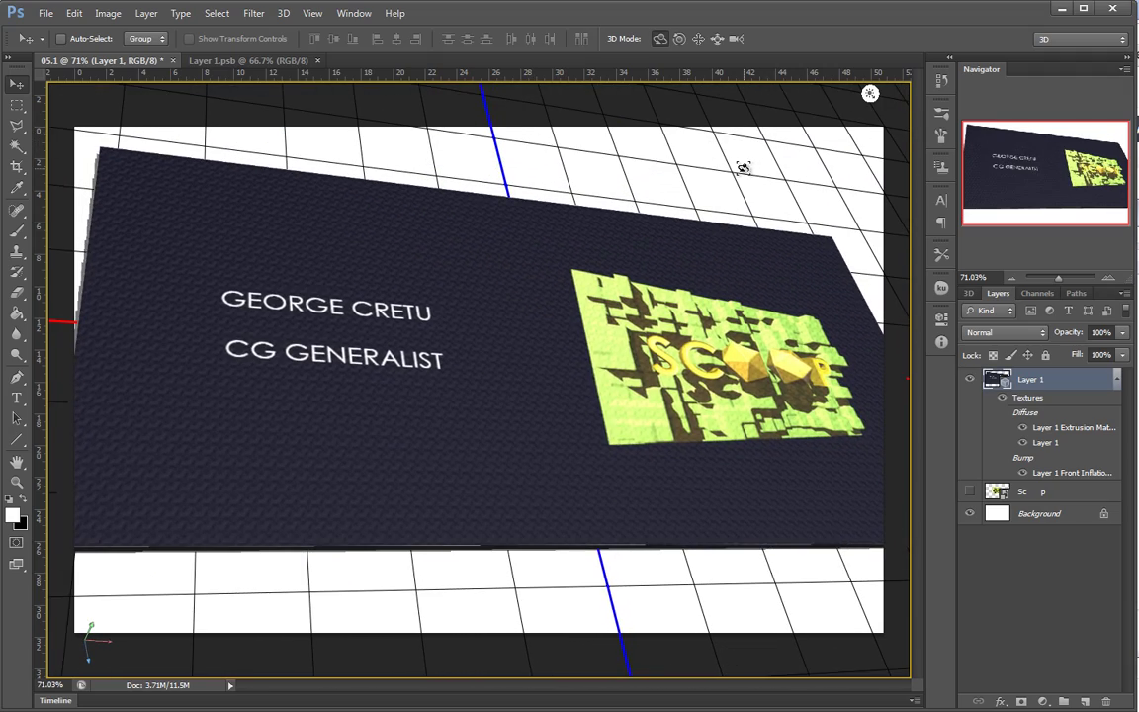
pyautogui.moveTo(535, 593); pyautogui.dragTo(588, 475)
pyautogui.click(699, 40)
pyautogui.moveTo(509, 346); pyautogui.dragTo(574, 311)
pyautogui.click(661, 40)
pyautogui.moveTo(643, 140); pyautogui.dragTo(632, 181)
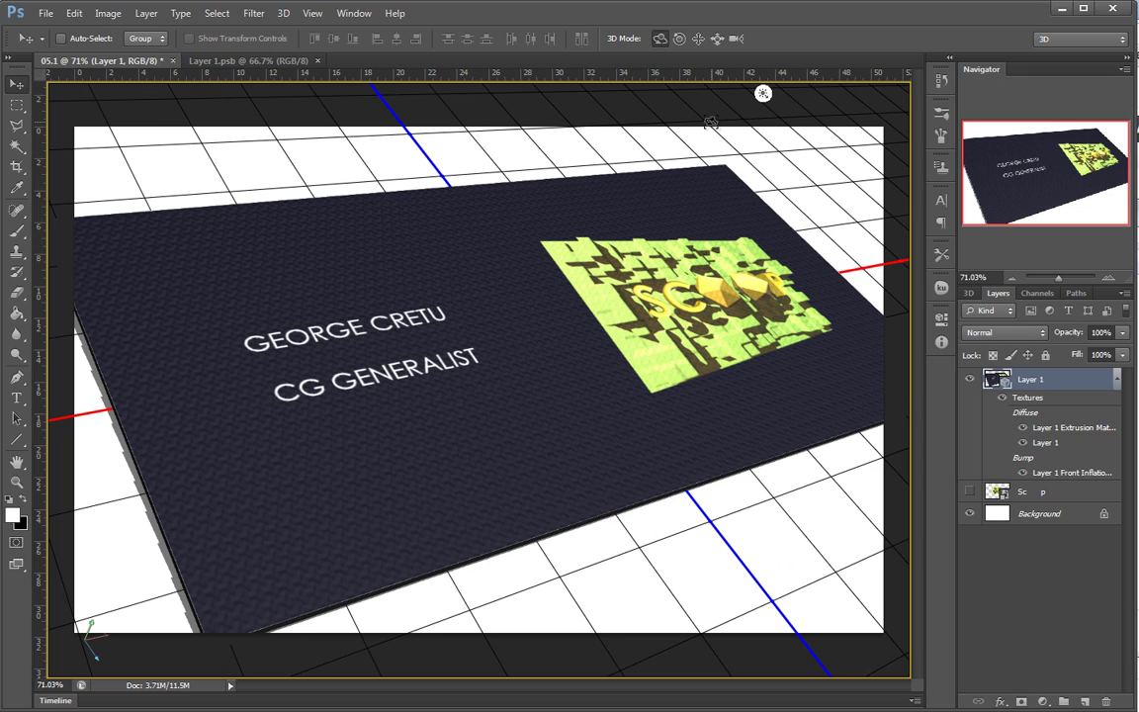
pyautogui.moveTo(644, 150); pyautogui.dragTo(855, 310)
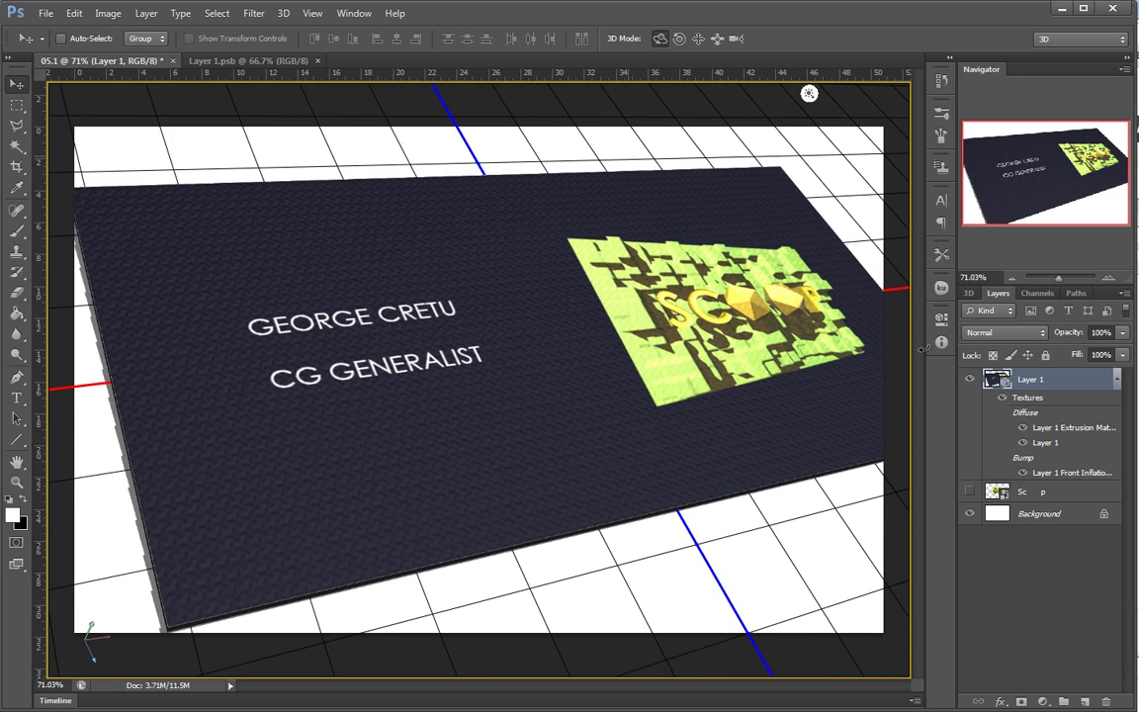
# Examine the 3D properties of the Layer 1 mesh, Scene, Environment and Current View, ending on the camera settings
pyautogui.click(970, 293)
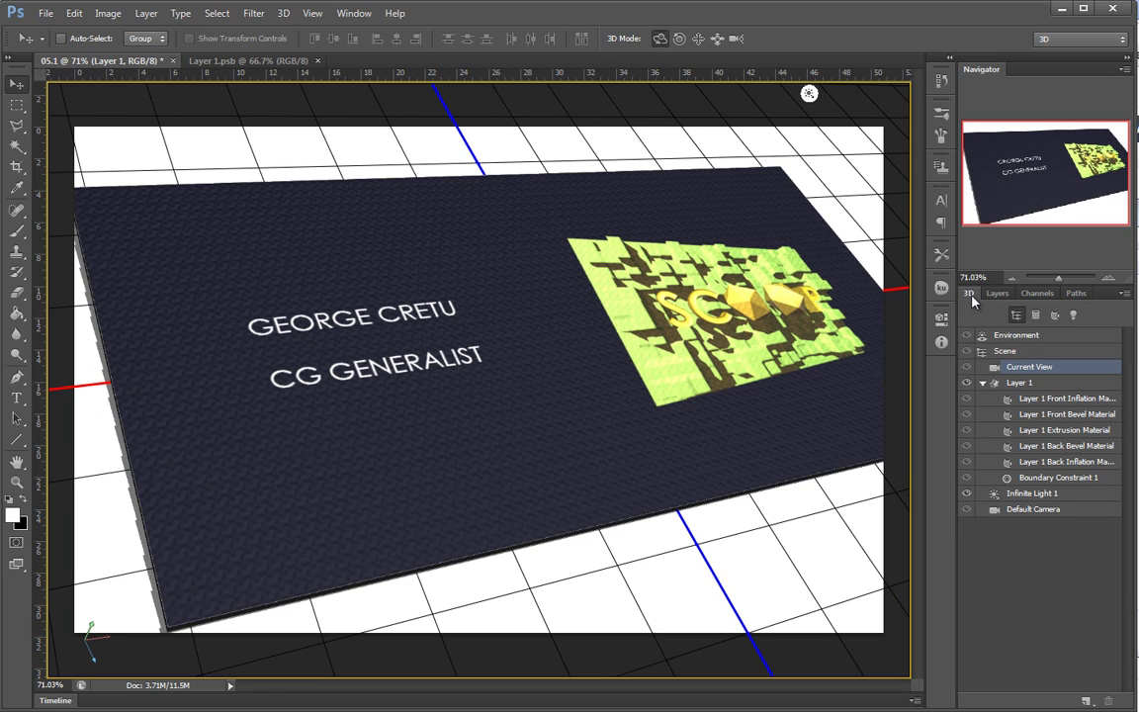
pyautogui.doubleClick(1010, 385)
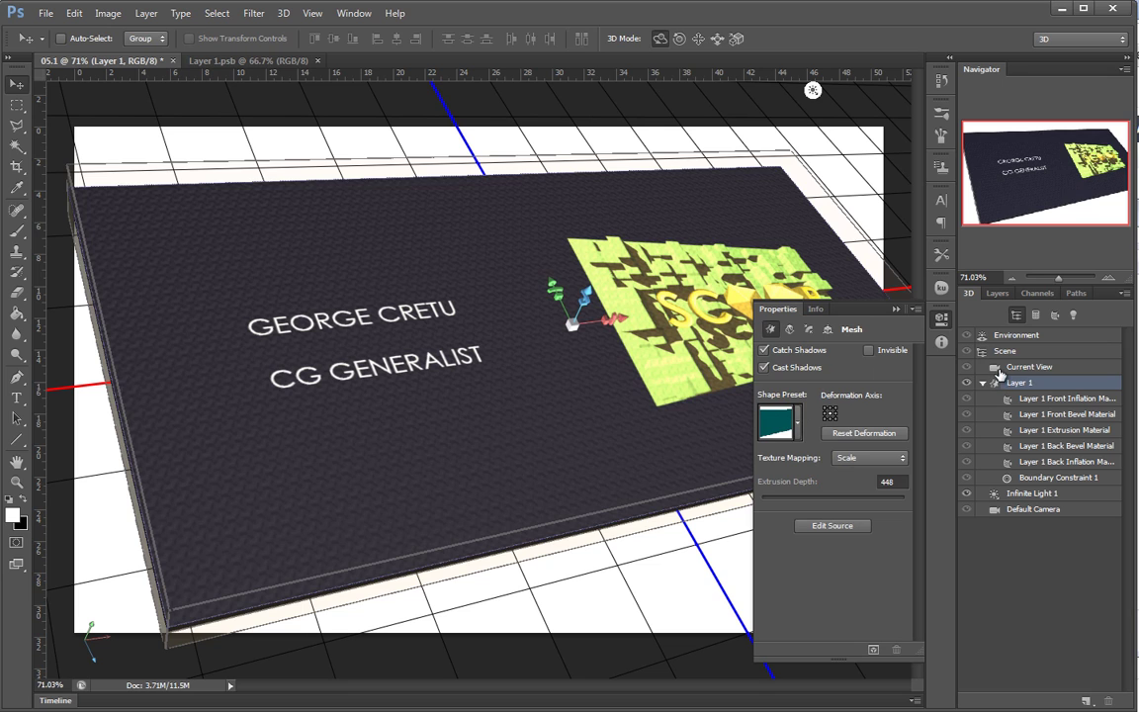
pyautogui.click(1000, 369)
pyautogui.click(1001, 351)
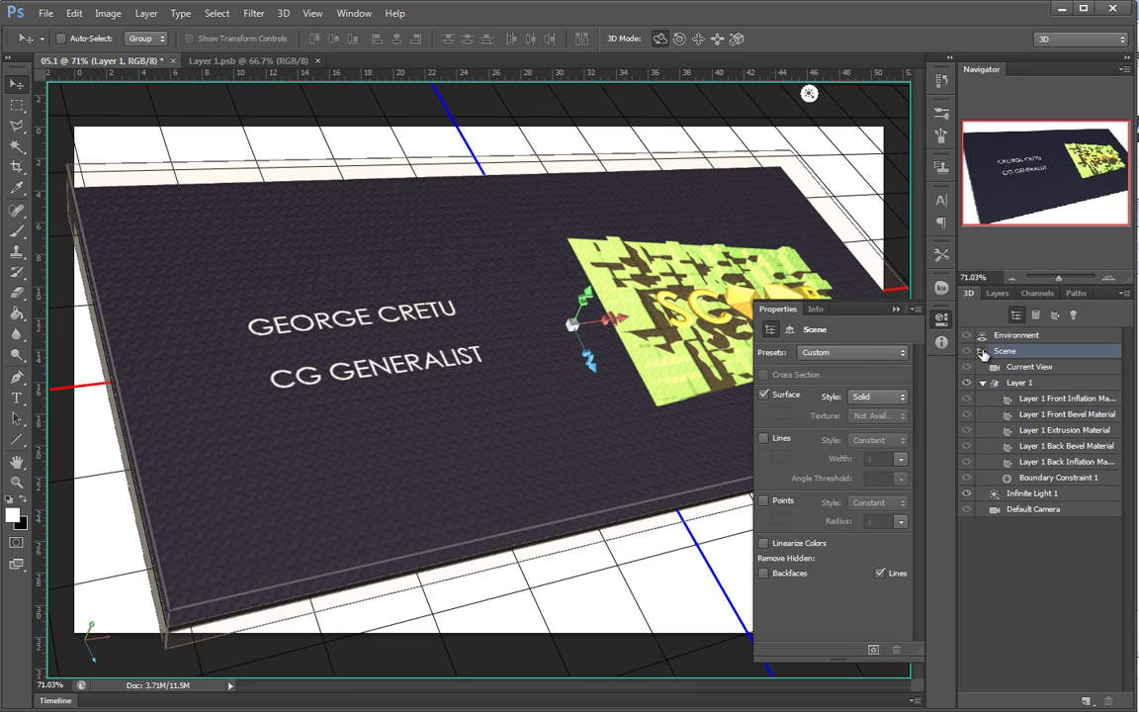
pyautogui.click(1009, 335)
pyautogui.click(992, 351)
pyautogui.click(999, 367)
pyautogui.click(997, 384)
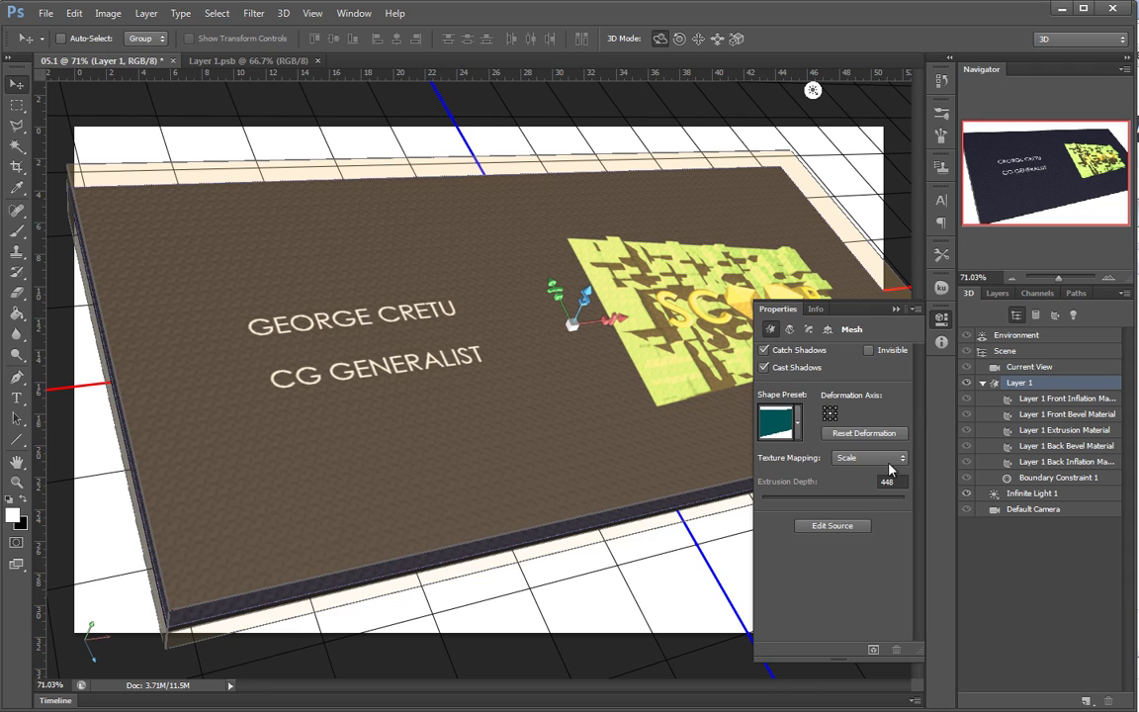
pyautogui.click(676, 608)
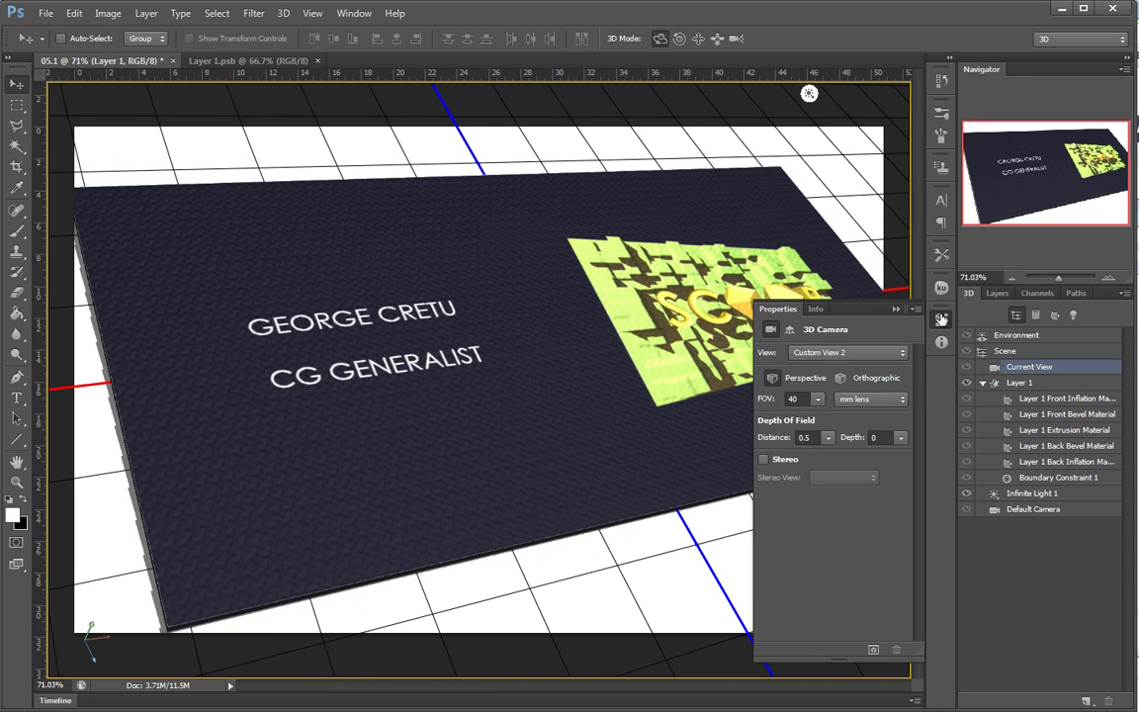